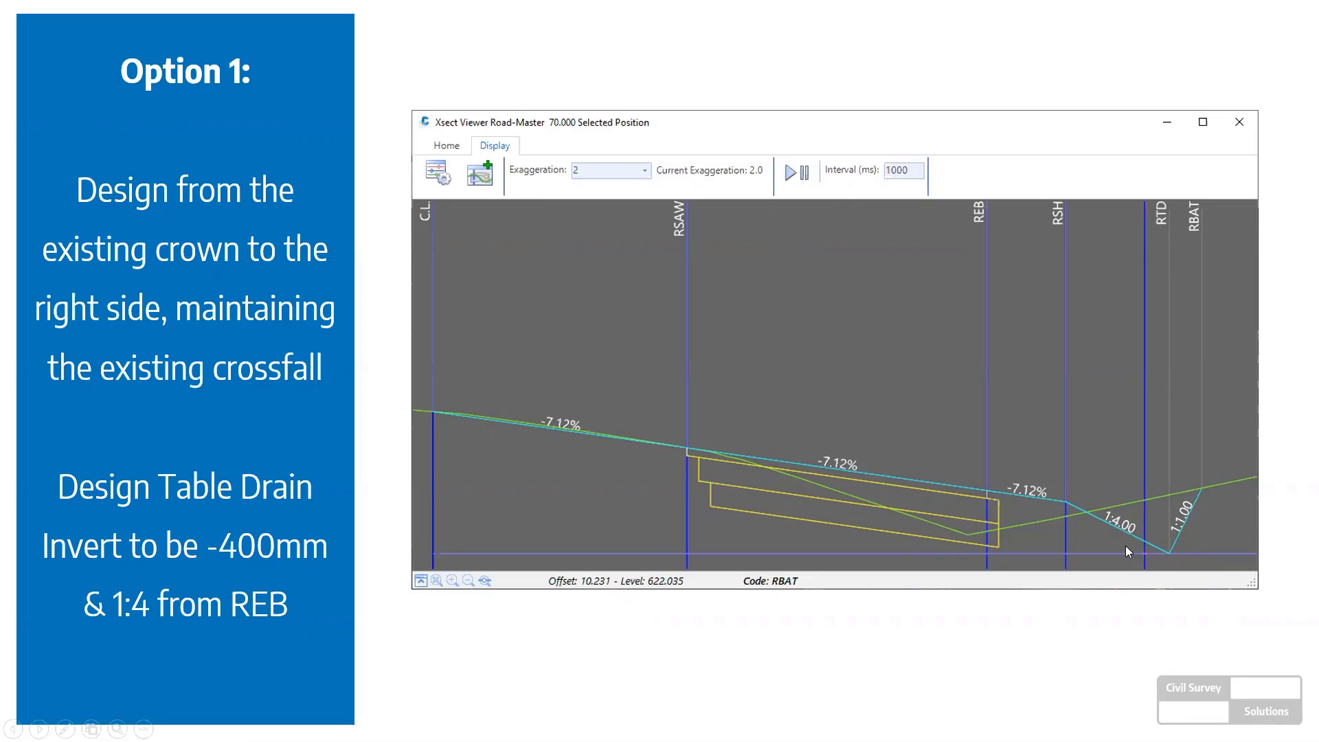
click(985, 487)
key(Right)
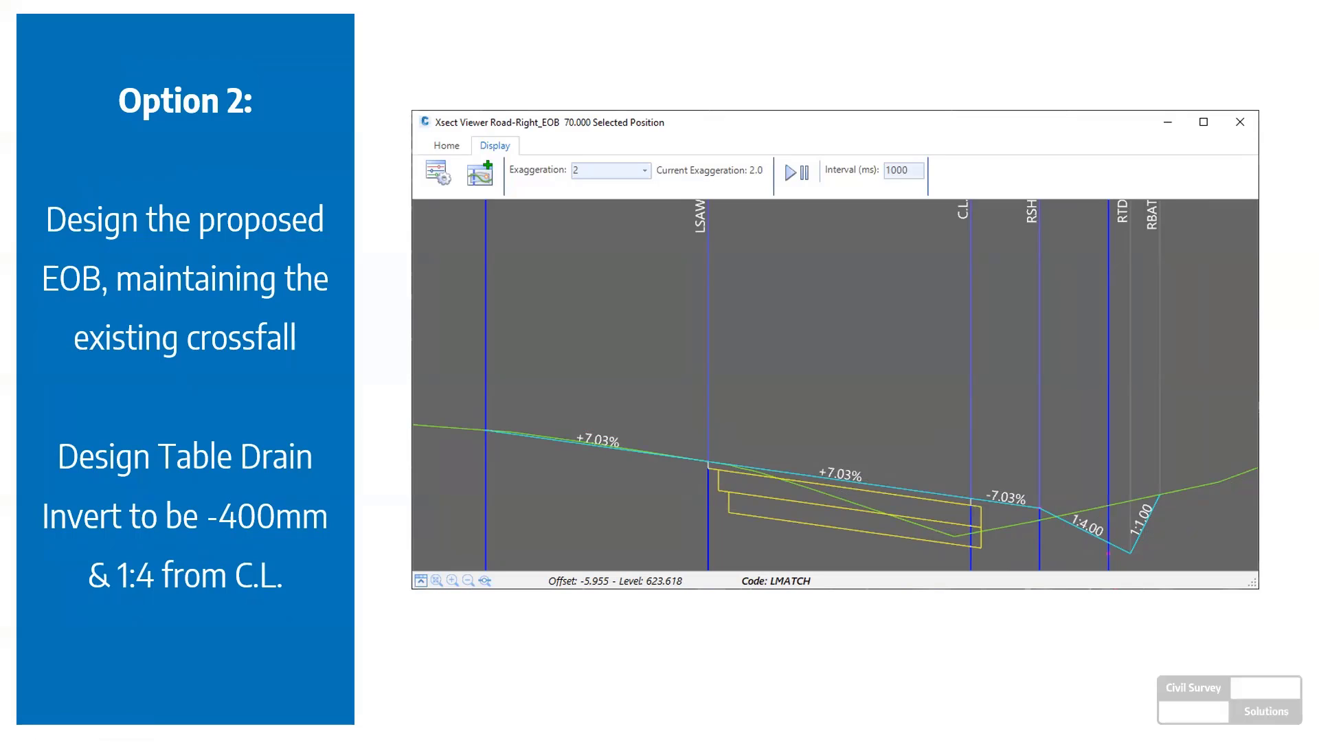
click(985, 468)
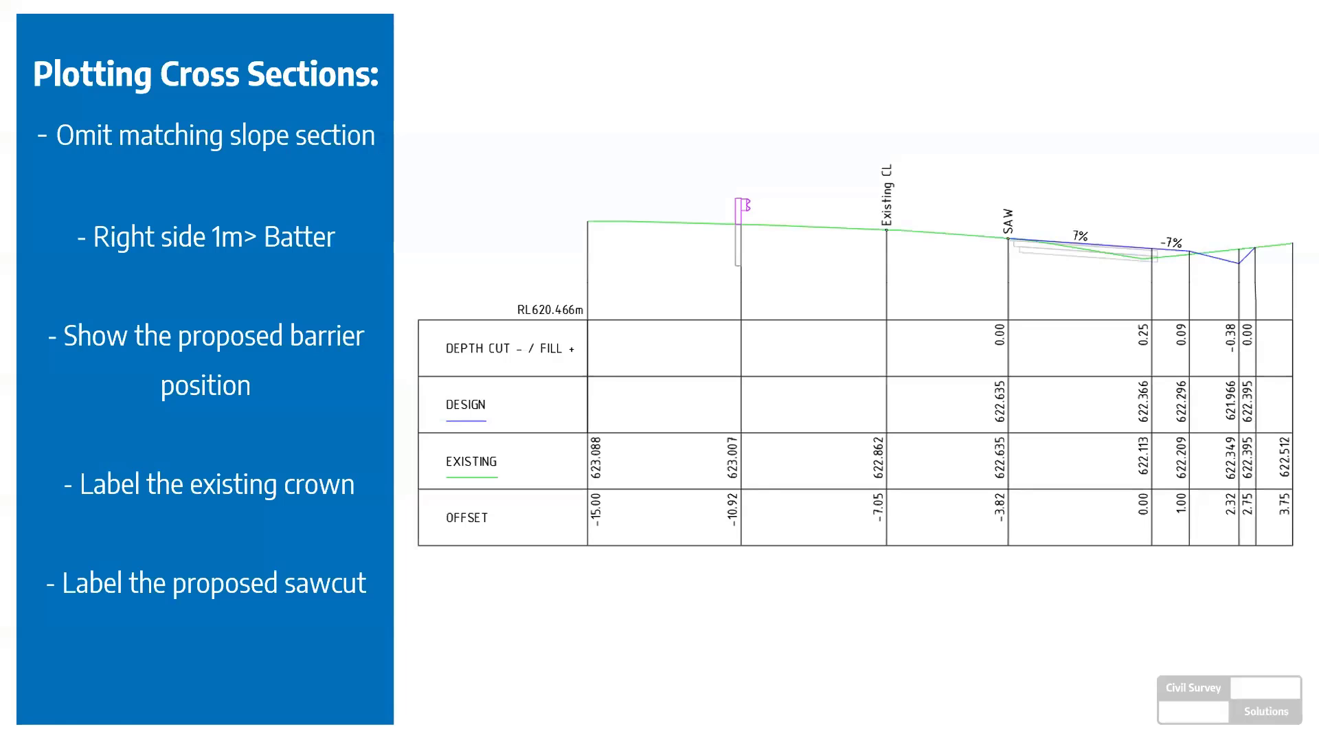
click(700, 317)
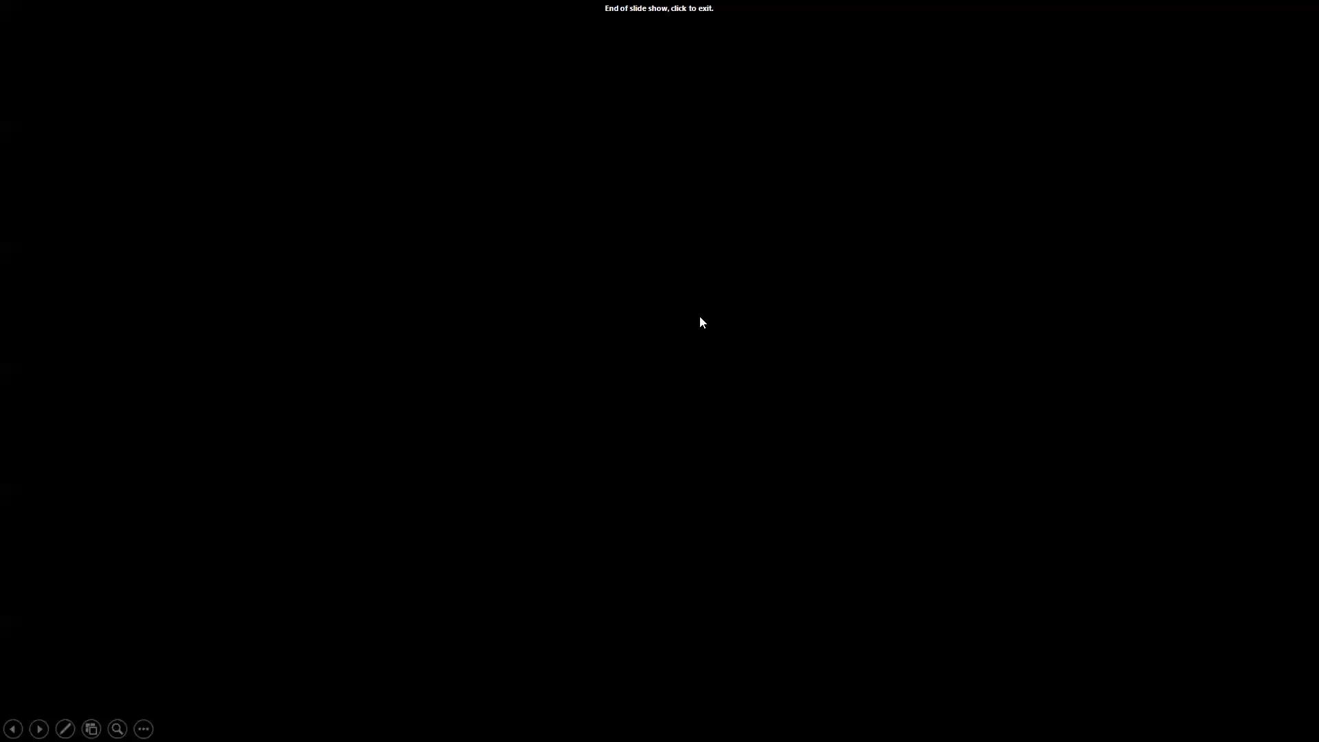
click(756, 327)
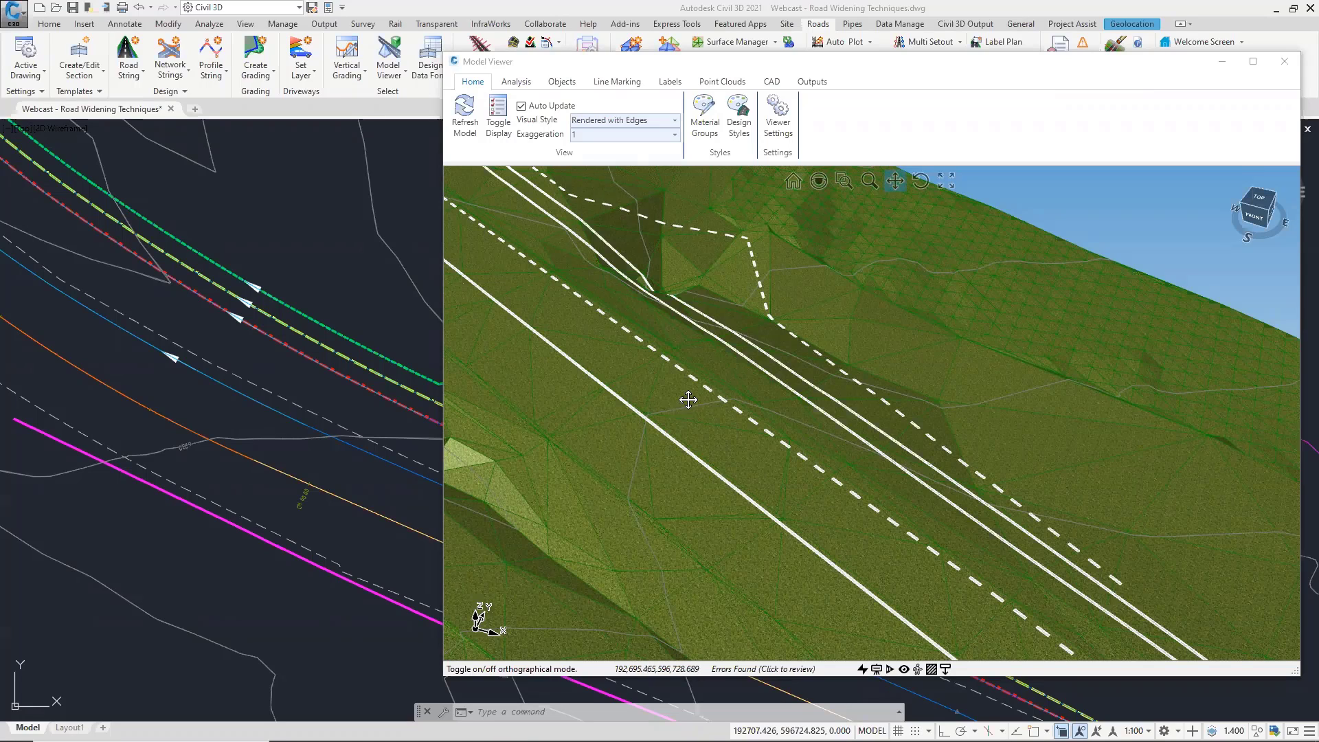
Shift the Model Viewer window aside, minimise it and bring the road widening linework and legend into view in plan.
drag(443, 54, 723, 182)
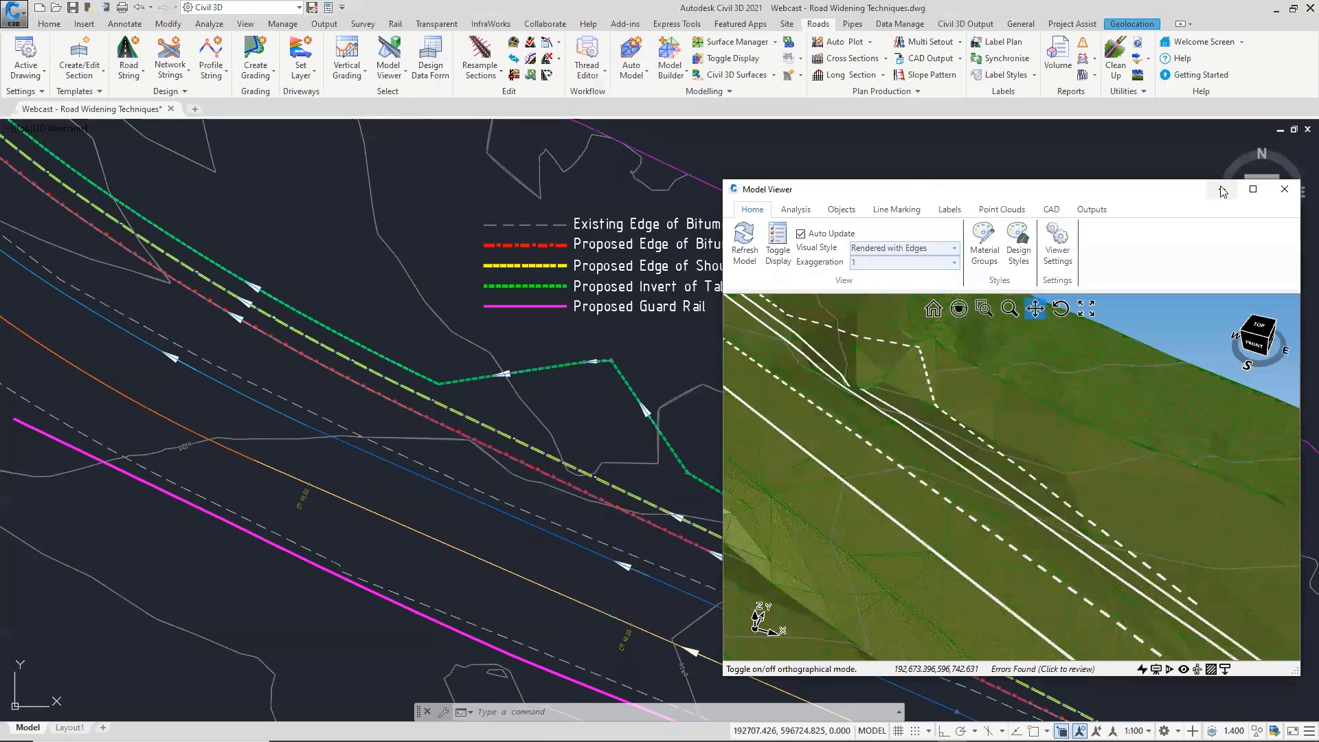
click(1221, 189)
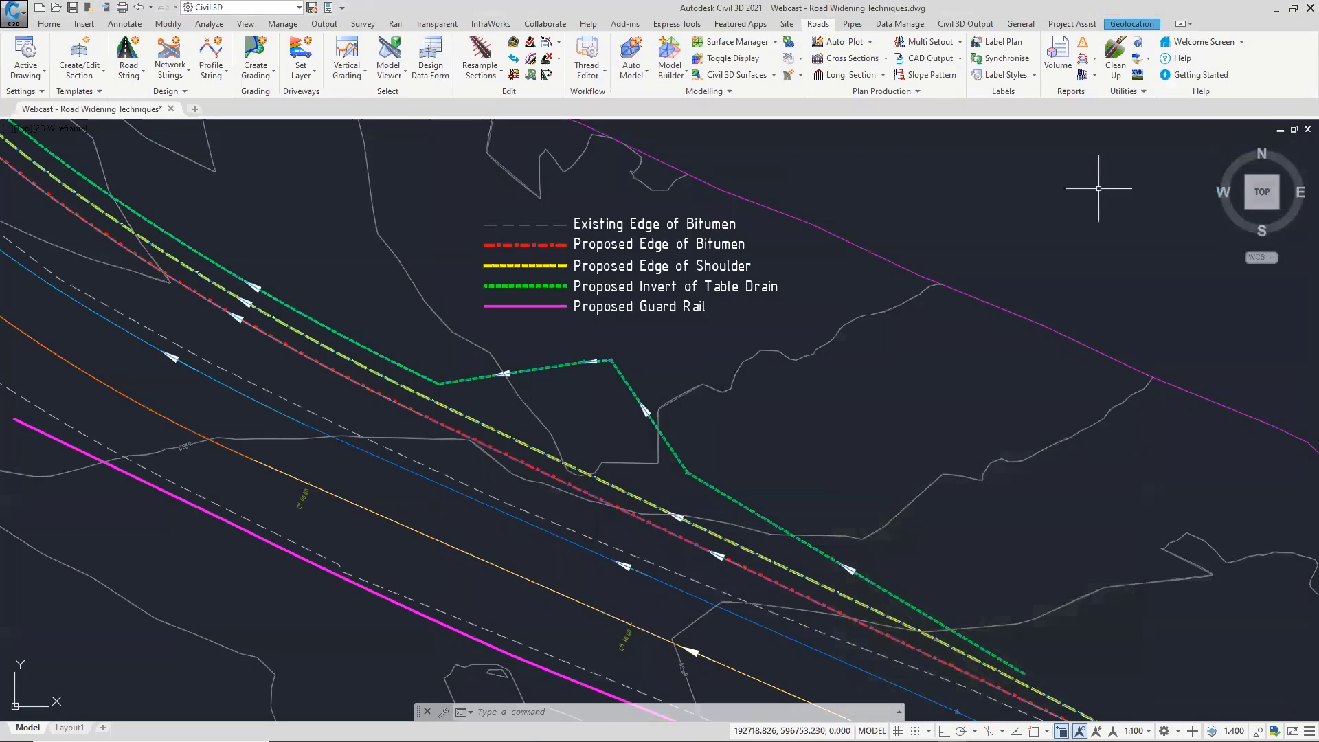
middle_drag(641, 347, 725, 364)
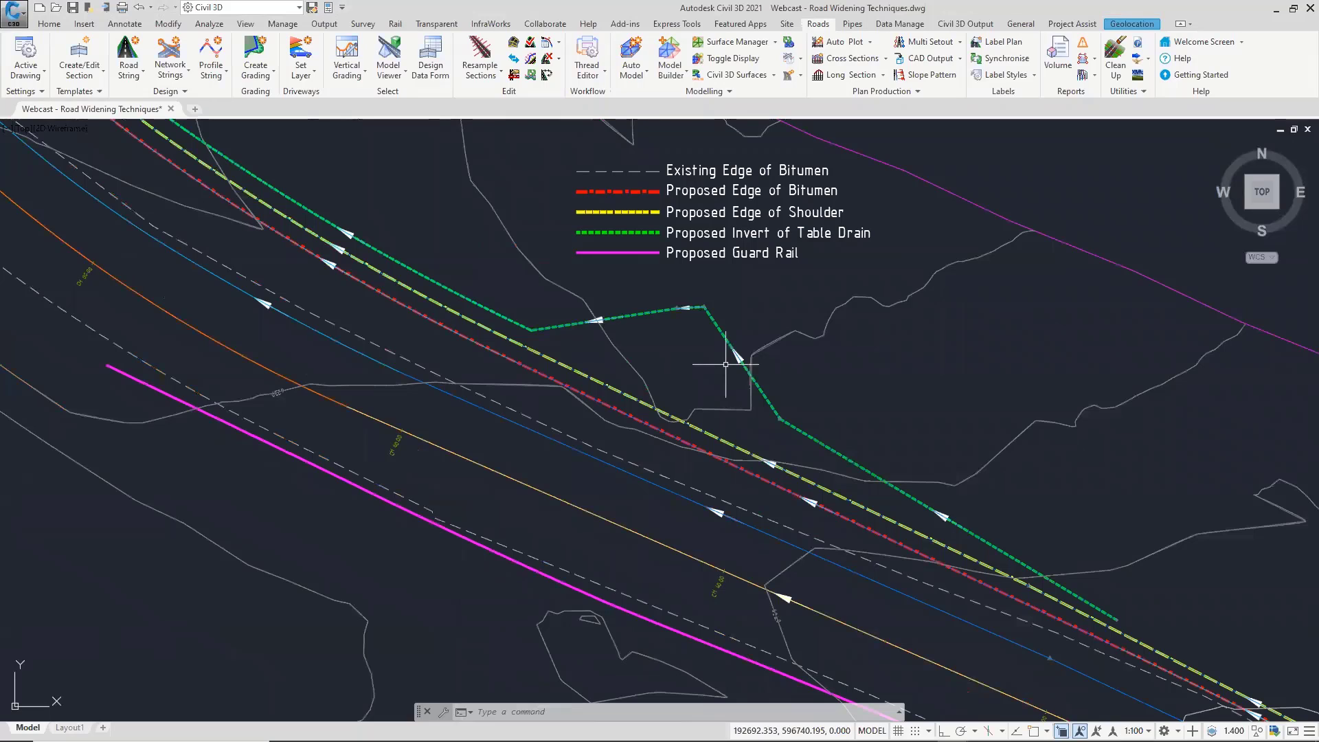
Examine the existing road crown alignment, the sawcut string and the existing edge of bitumen in the plan drawing.
mouse_move(725, 364)
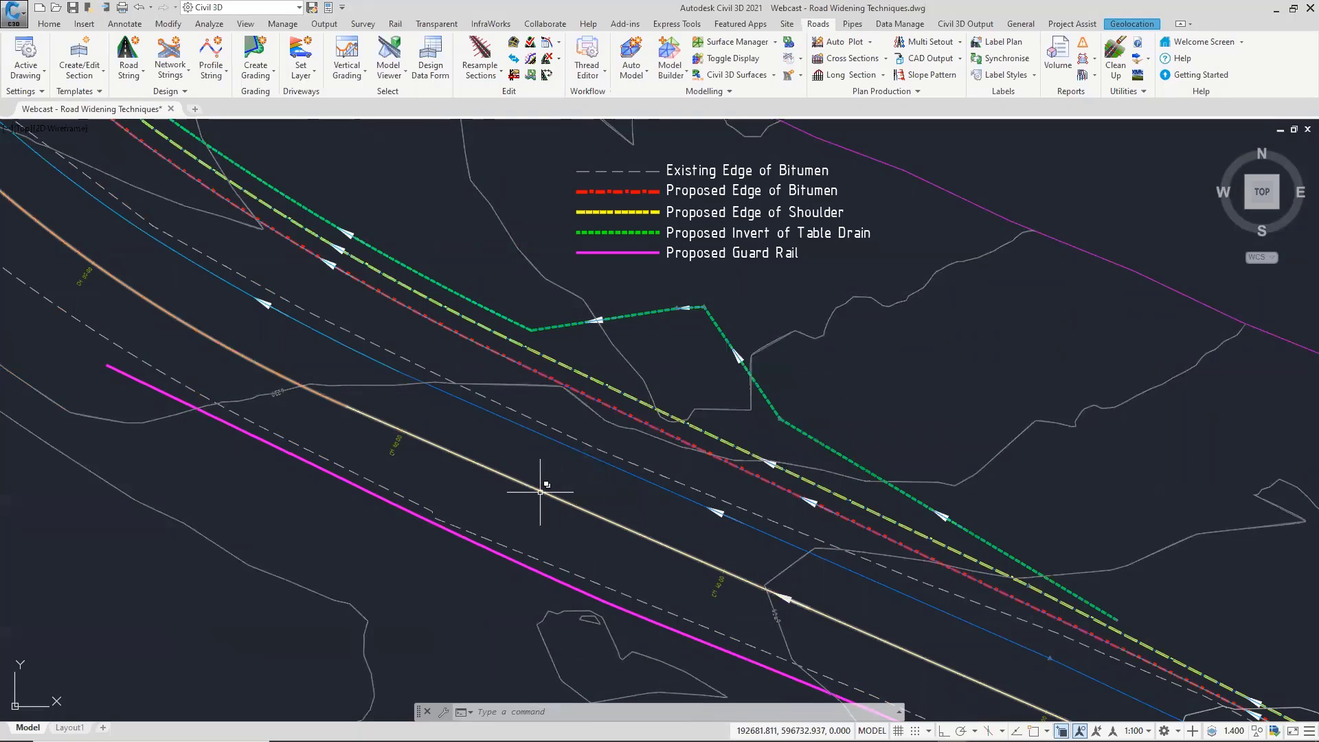
mouse_move(542, 492)
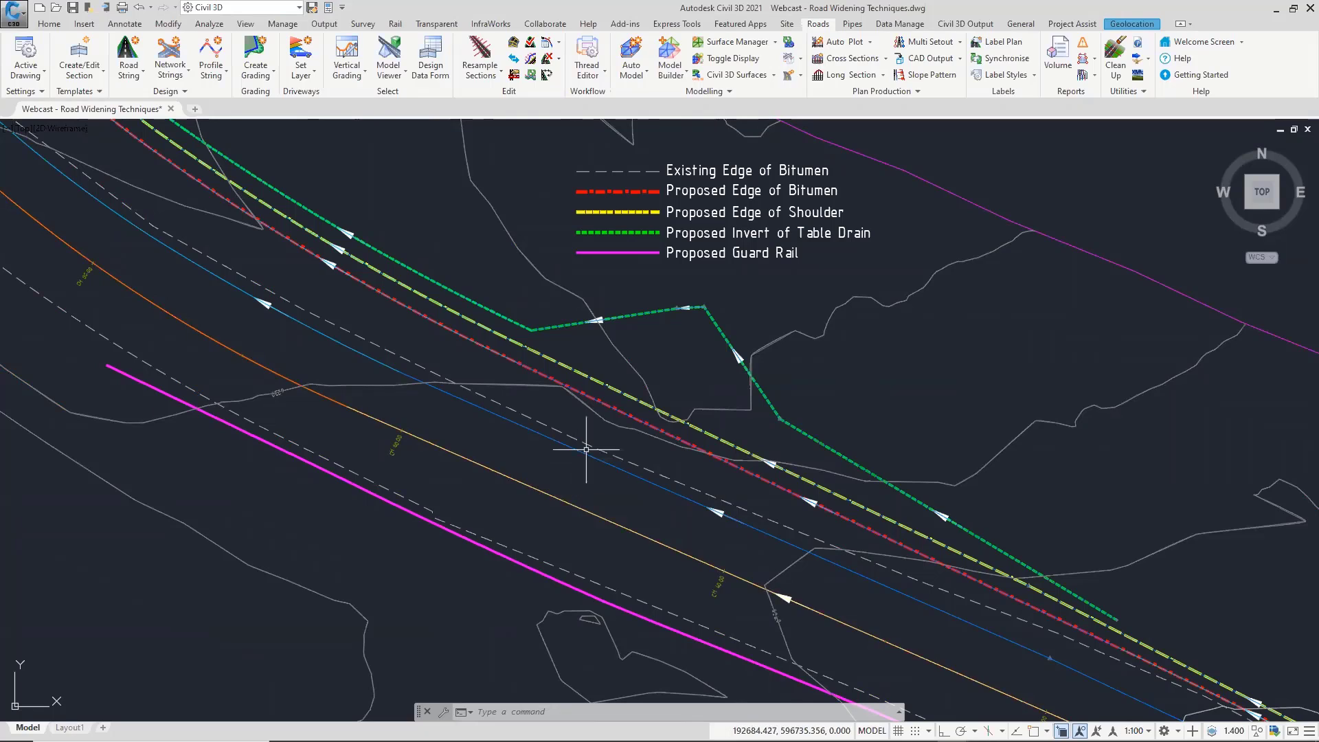
mouse_move(580, 451)
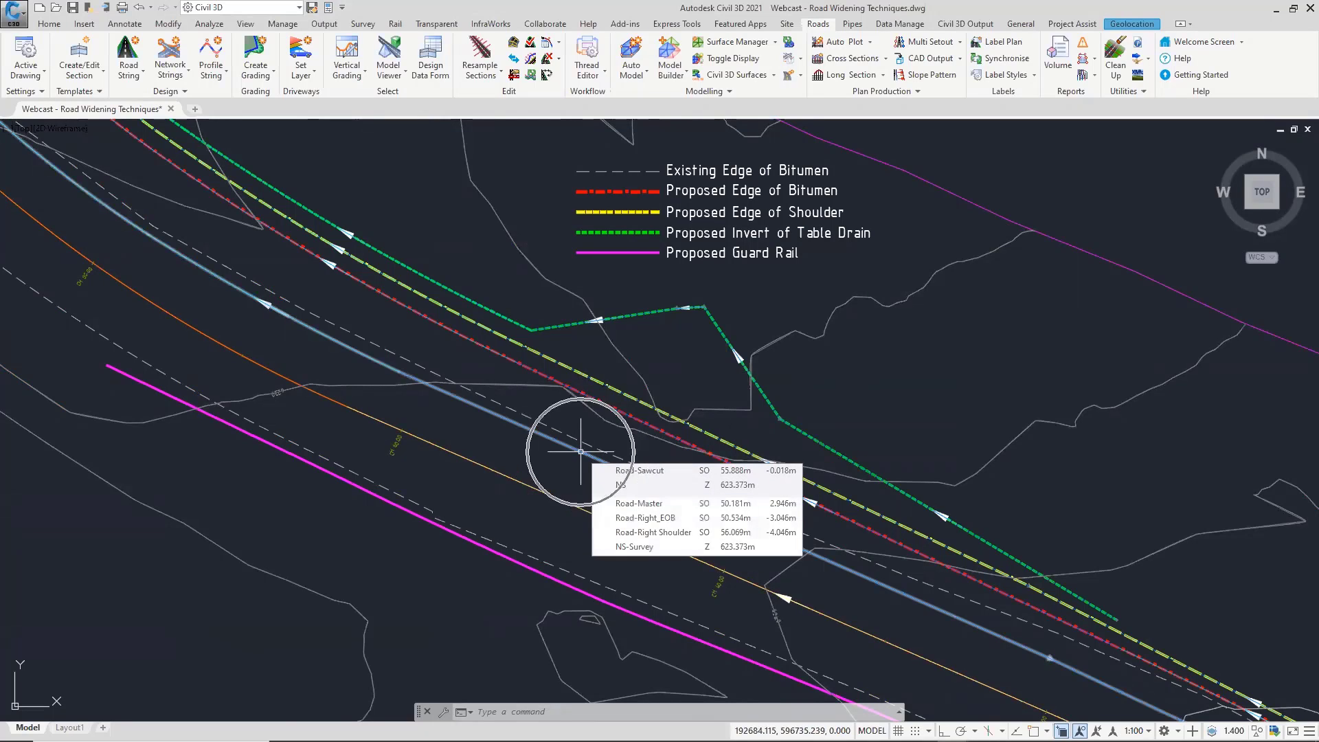
key(ctrl)
key(ctrl)
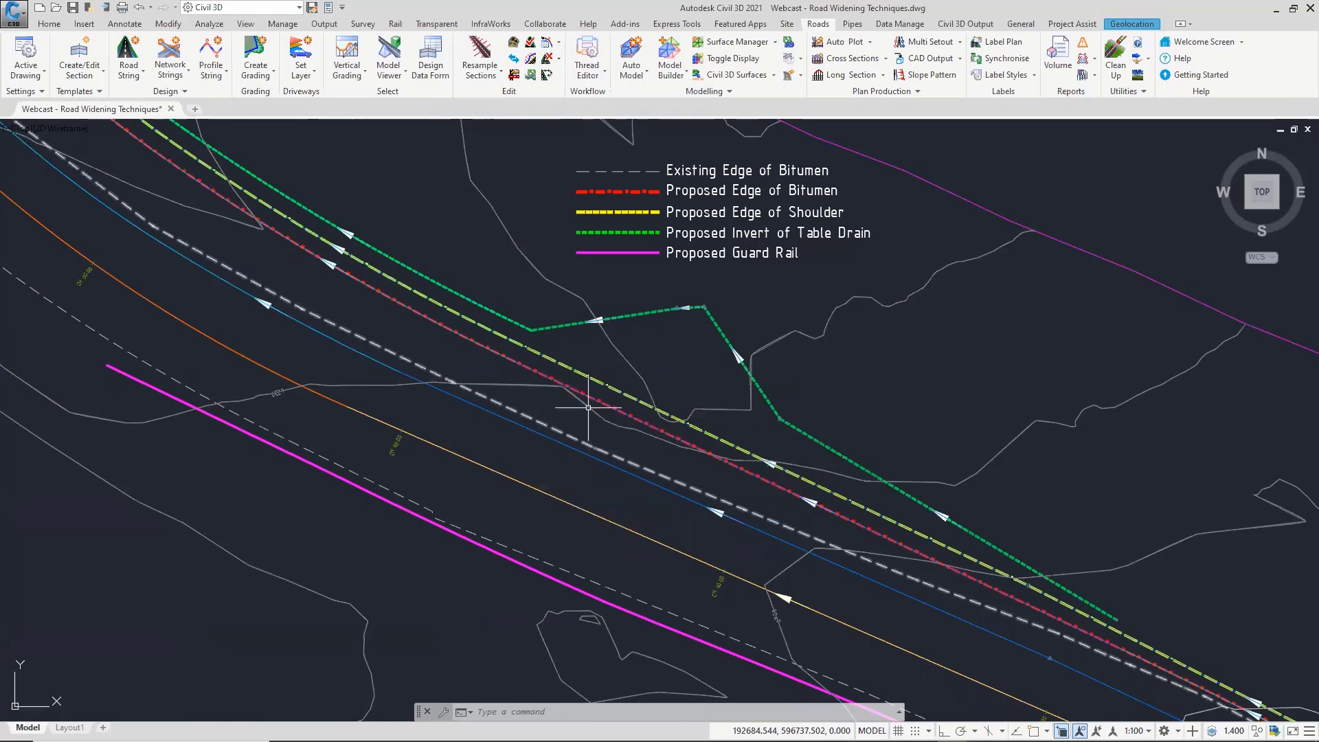
scroll(591, 405, up, 4)
scroll(602, 393, down, 4)
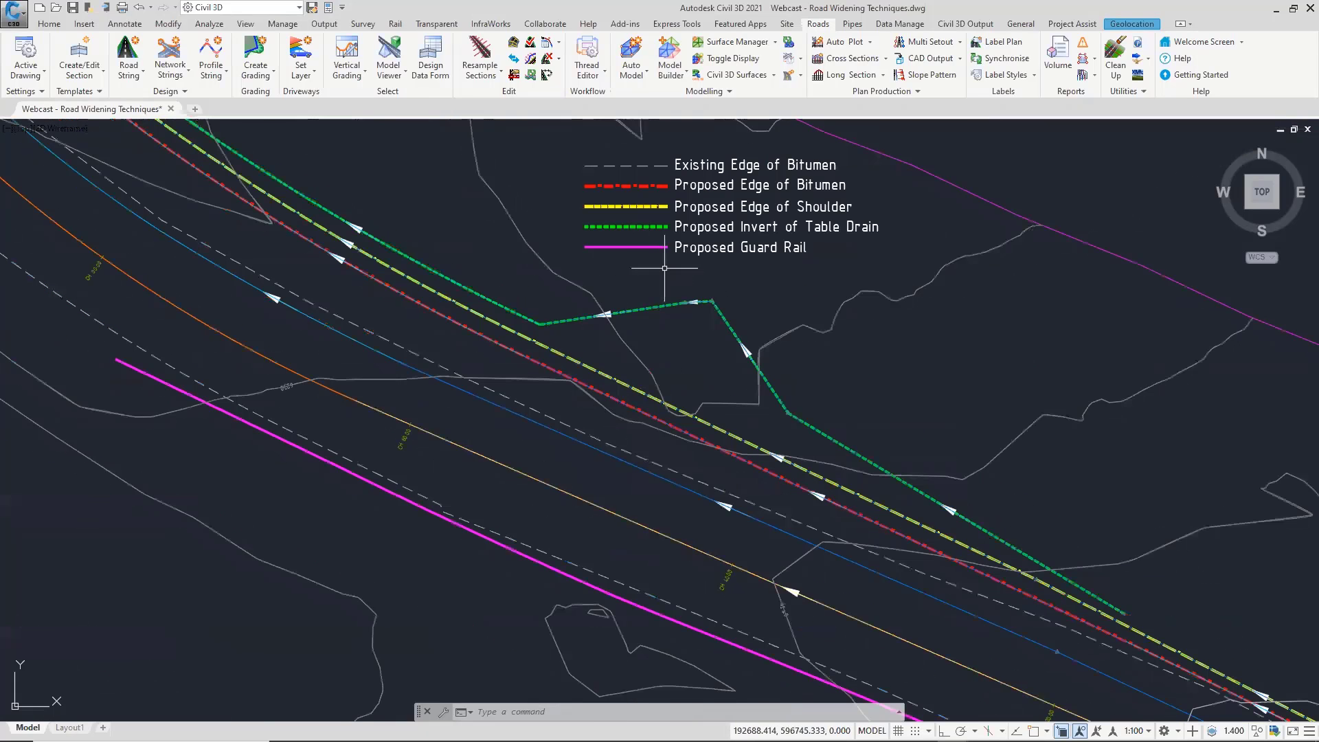
Examine the proposed edge of bitumen, edge of shoulder and table drain invert strings against the legend and the road alignment.
scroll(665, 269, down, 1)
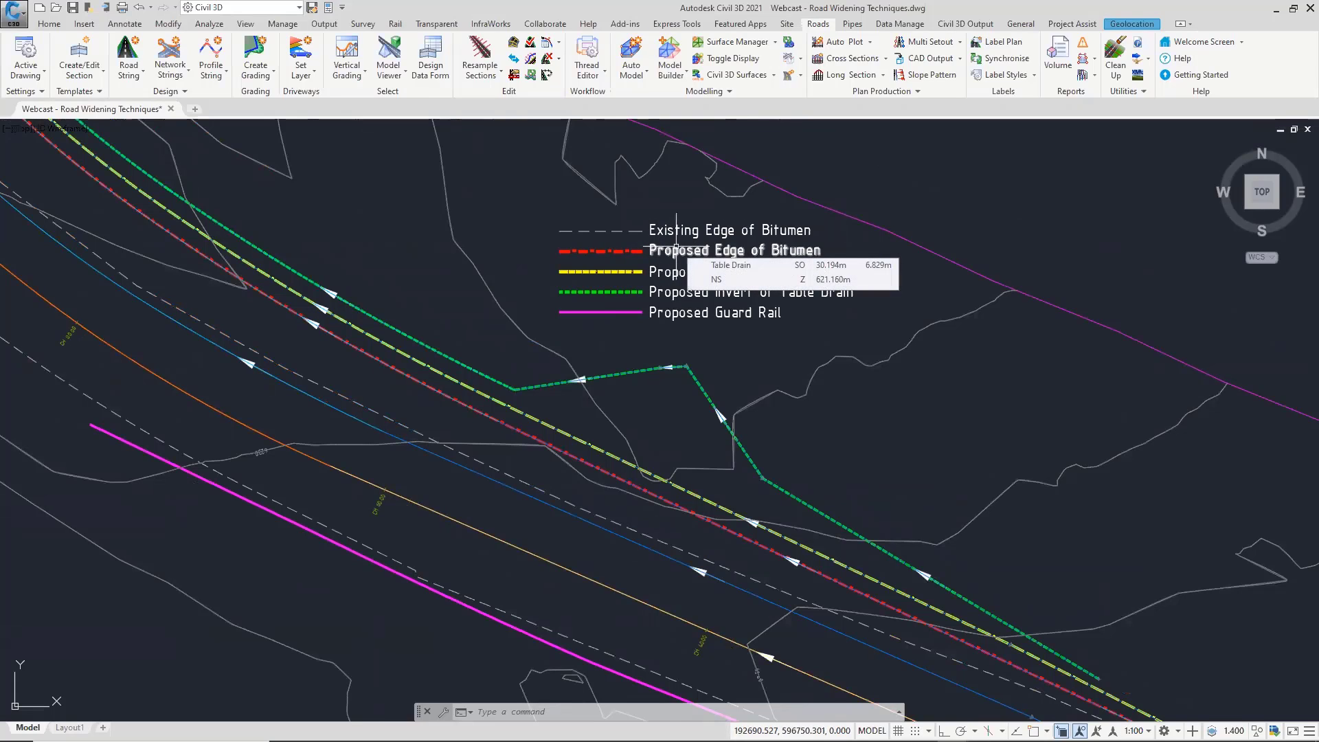
key(ctrl)
key(ctrl)
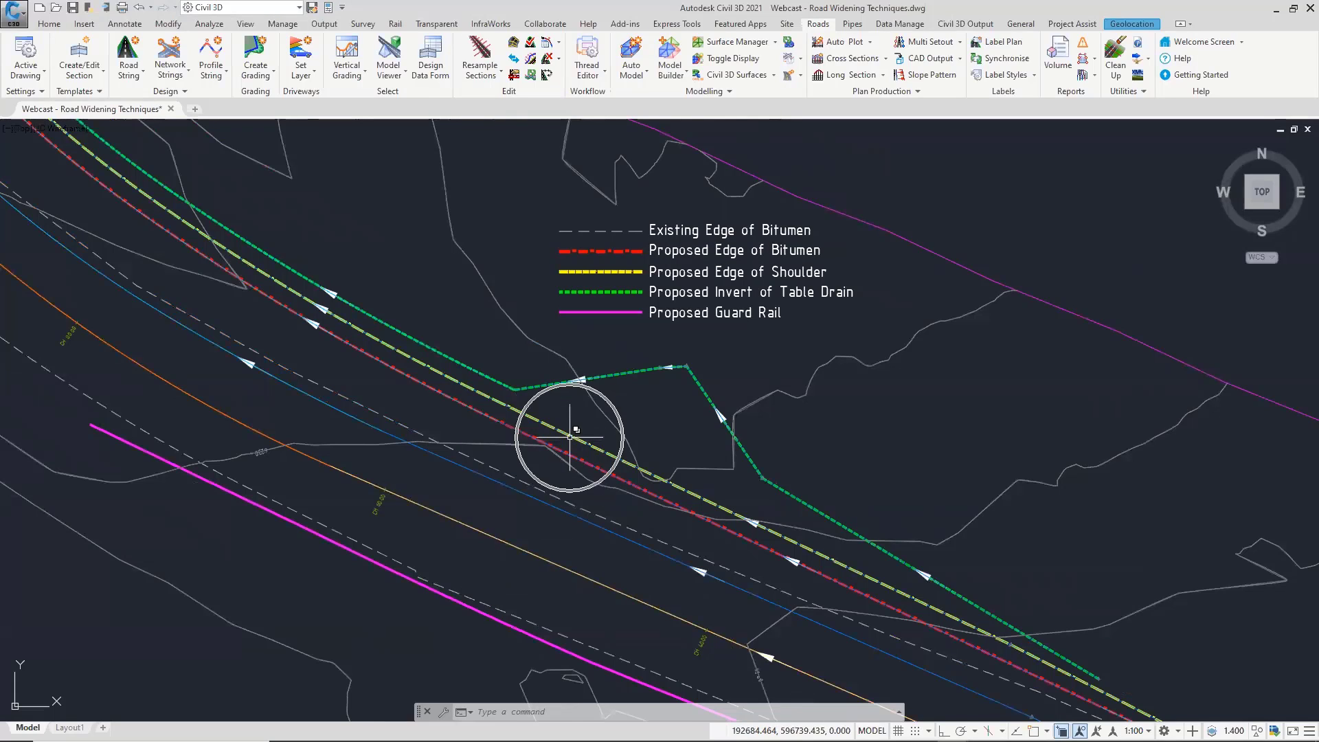
mouse_move(568, 385)
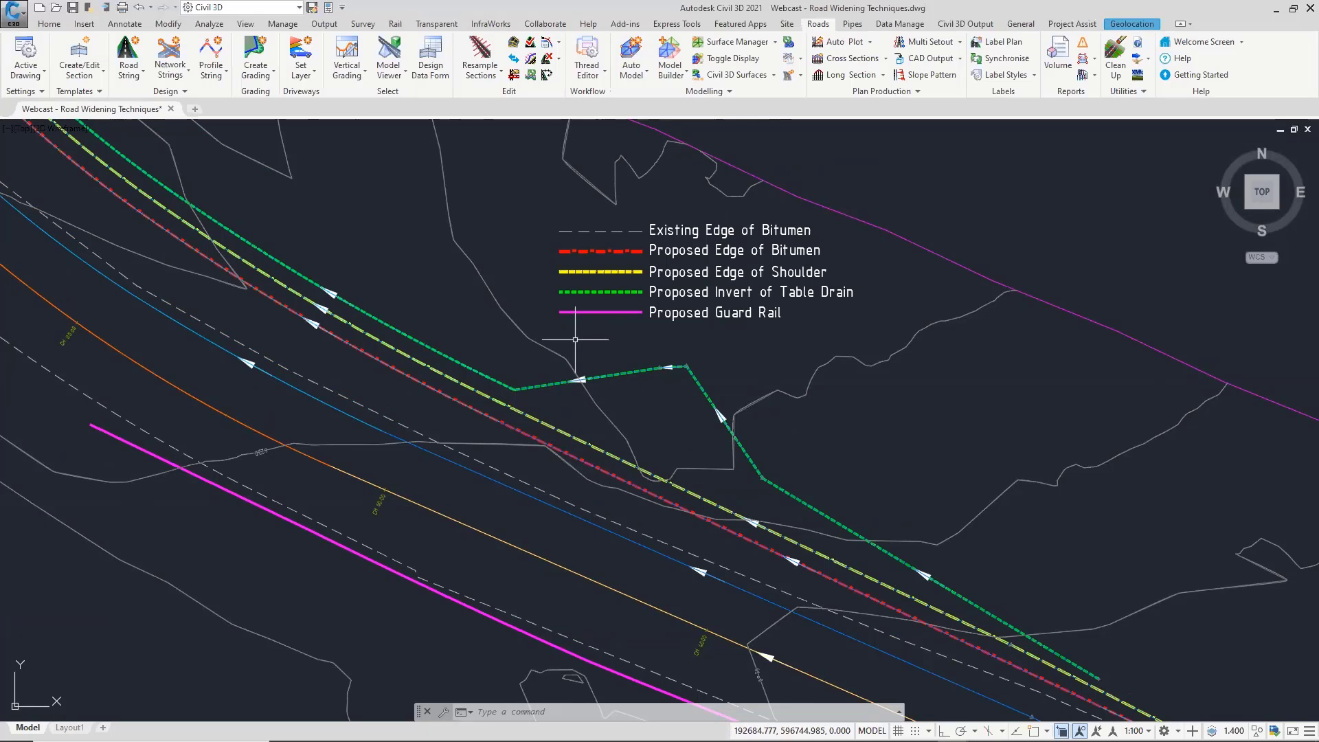
mouse_move(575, 340)
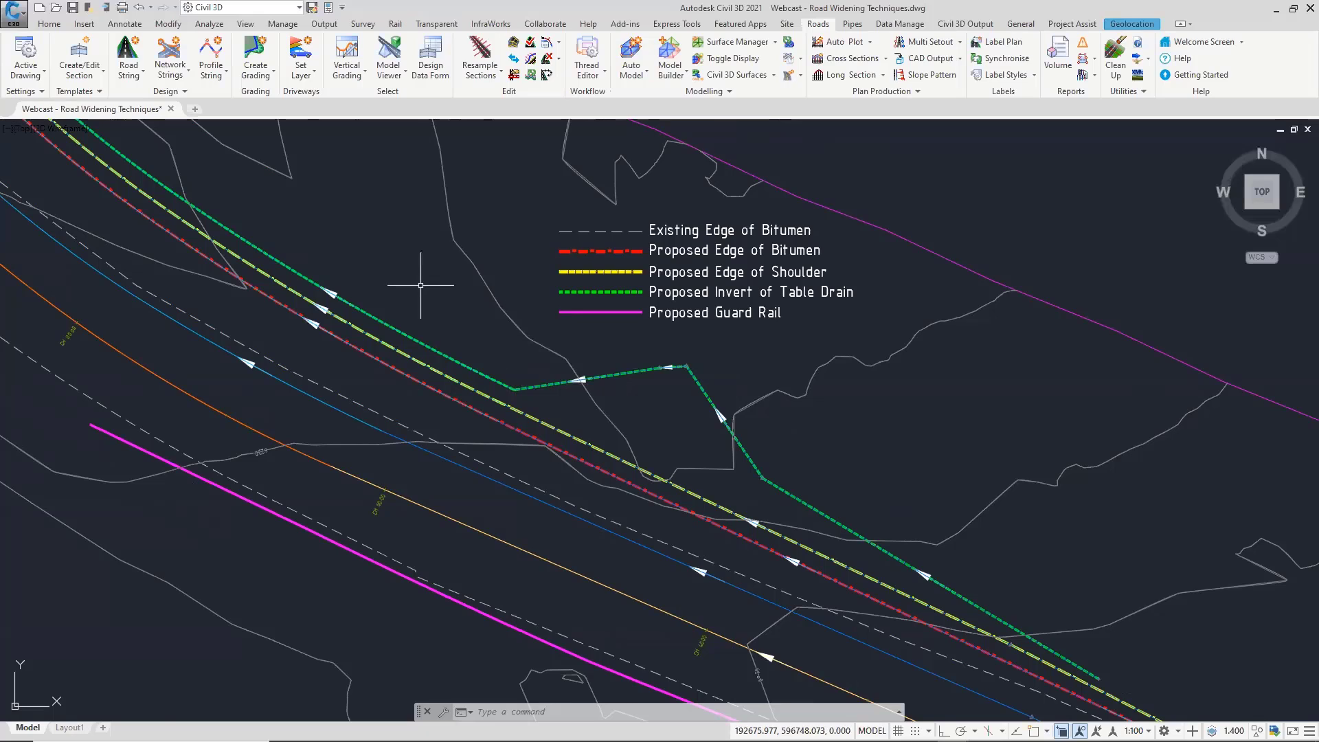
middle_drag(426, 279, 562, 336)
mouse_move(562, 336)
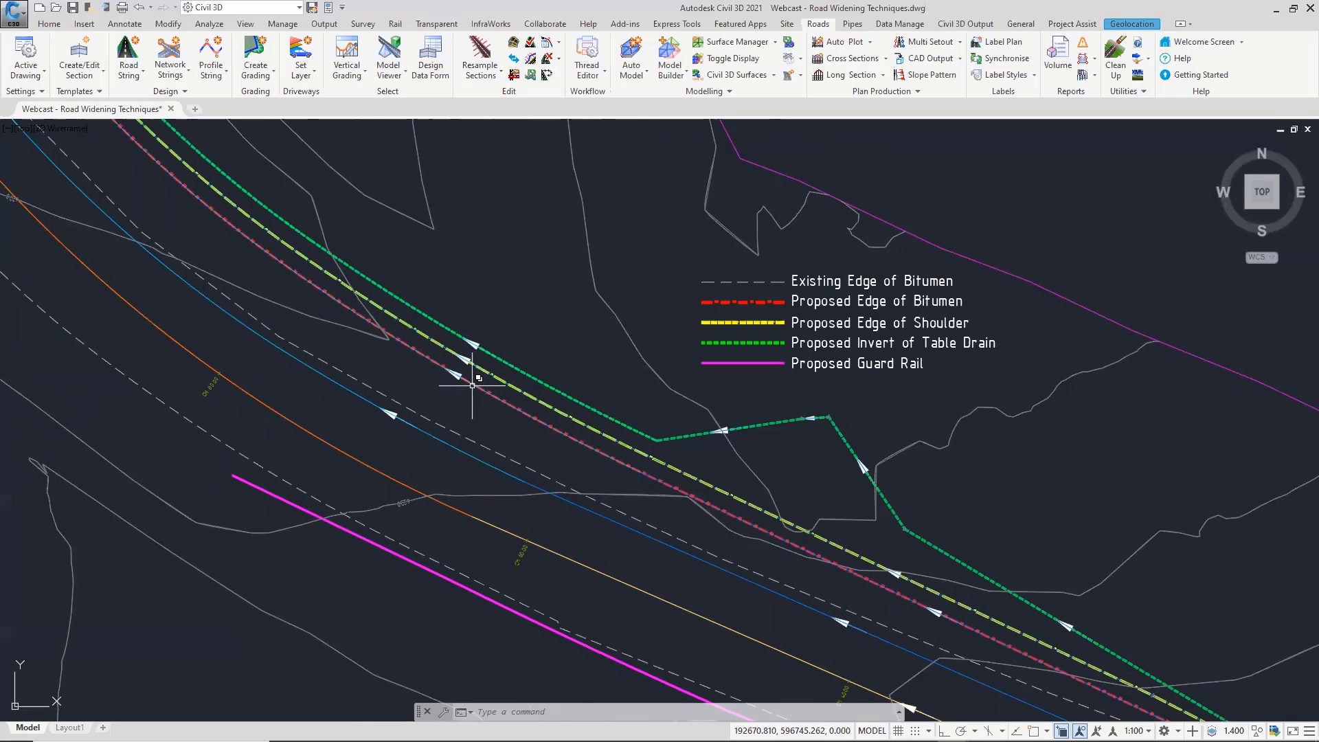
mouse_move(471, 386)
mouse_move(626, 460)
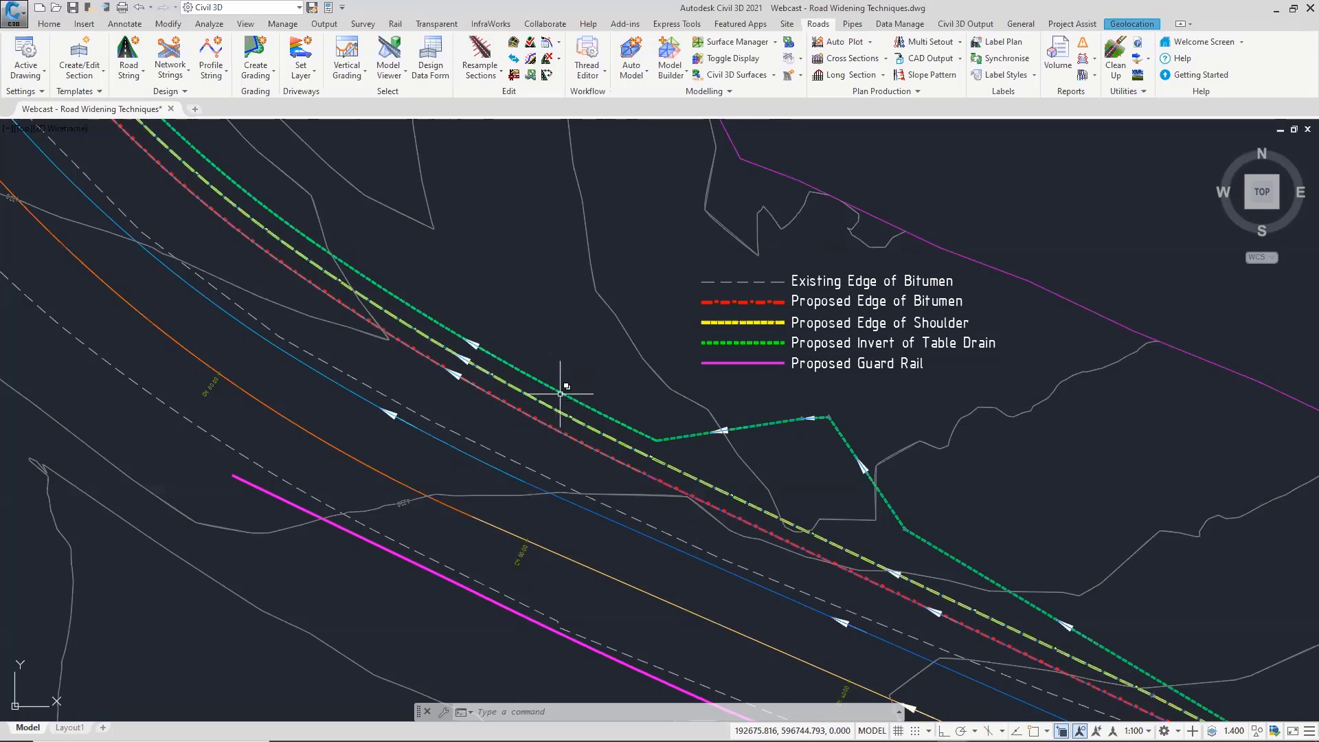
mouse_move(610, 374)
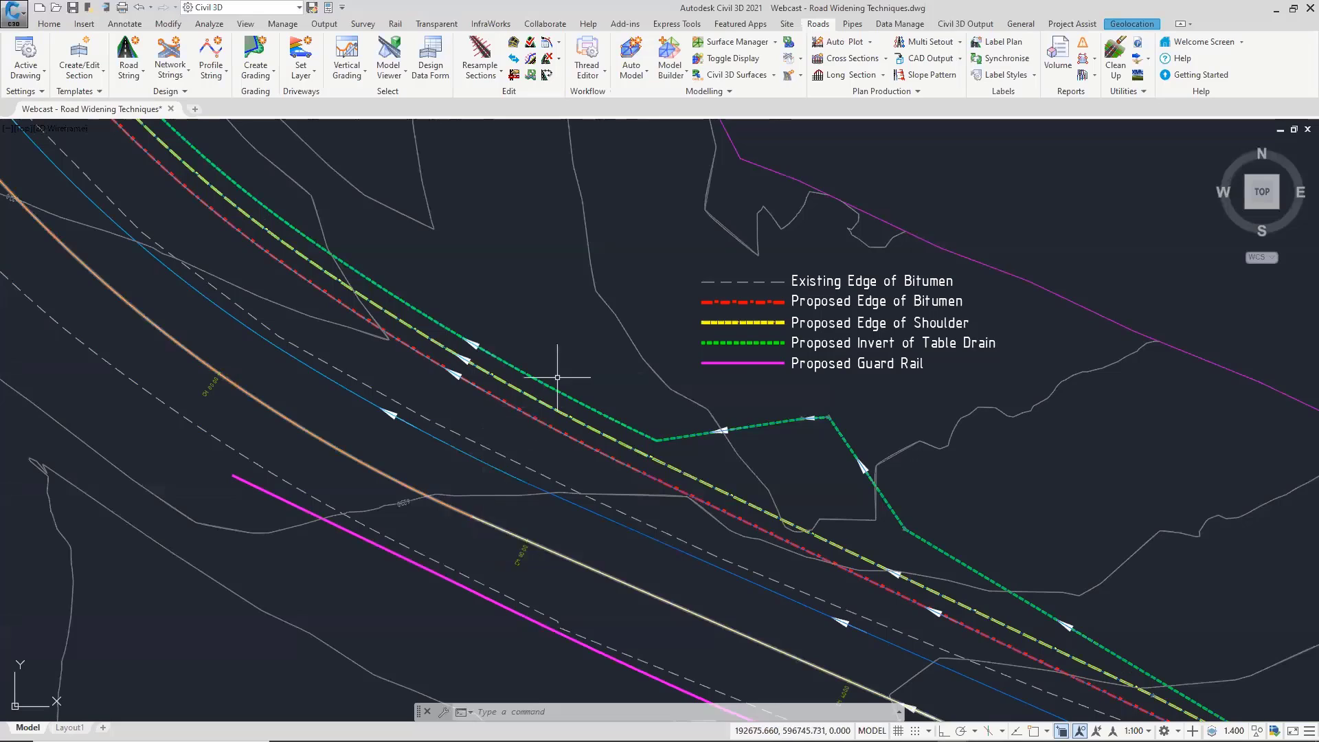
click(461, 508)
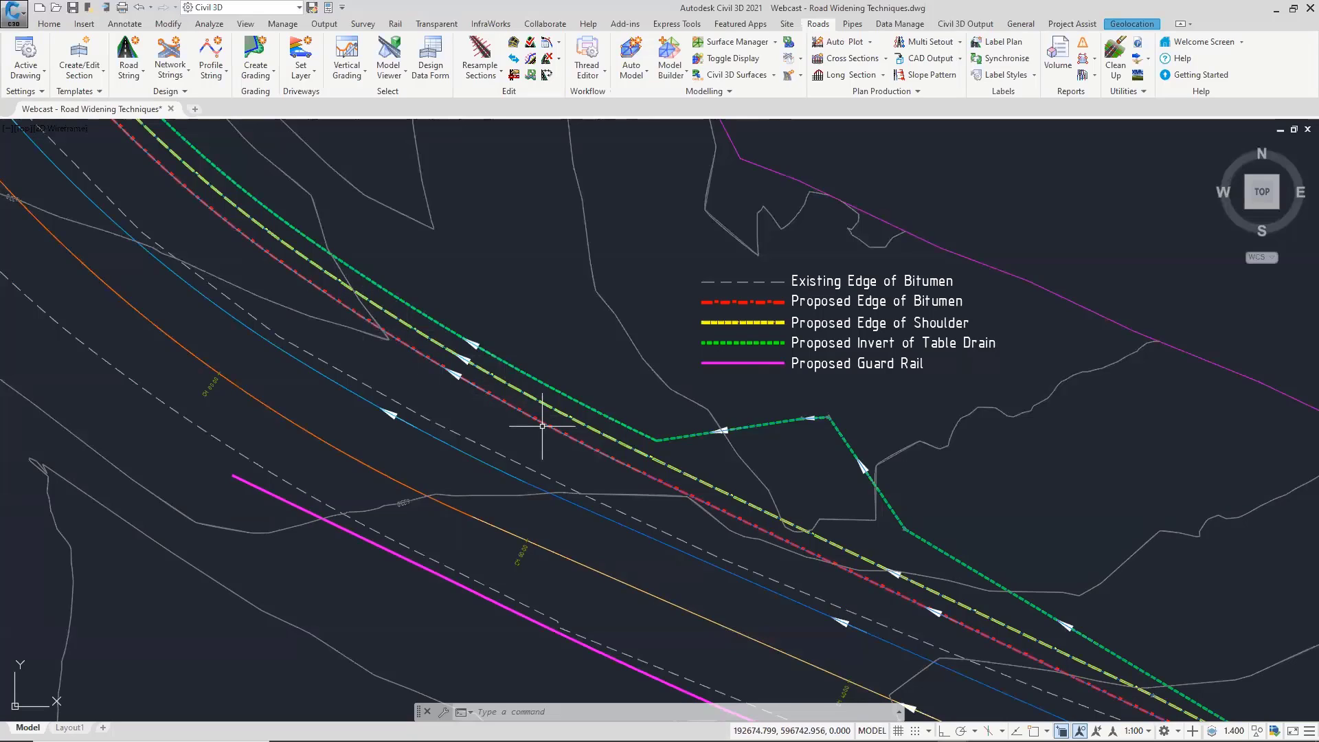
mouse_move(542, 426)
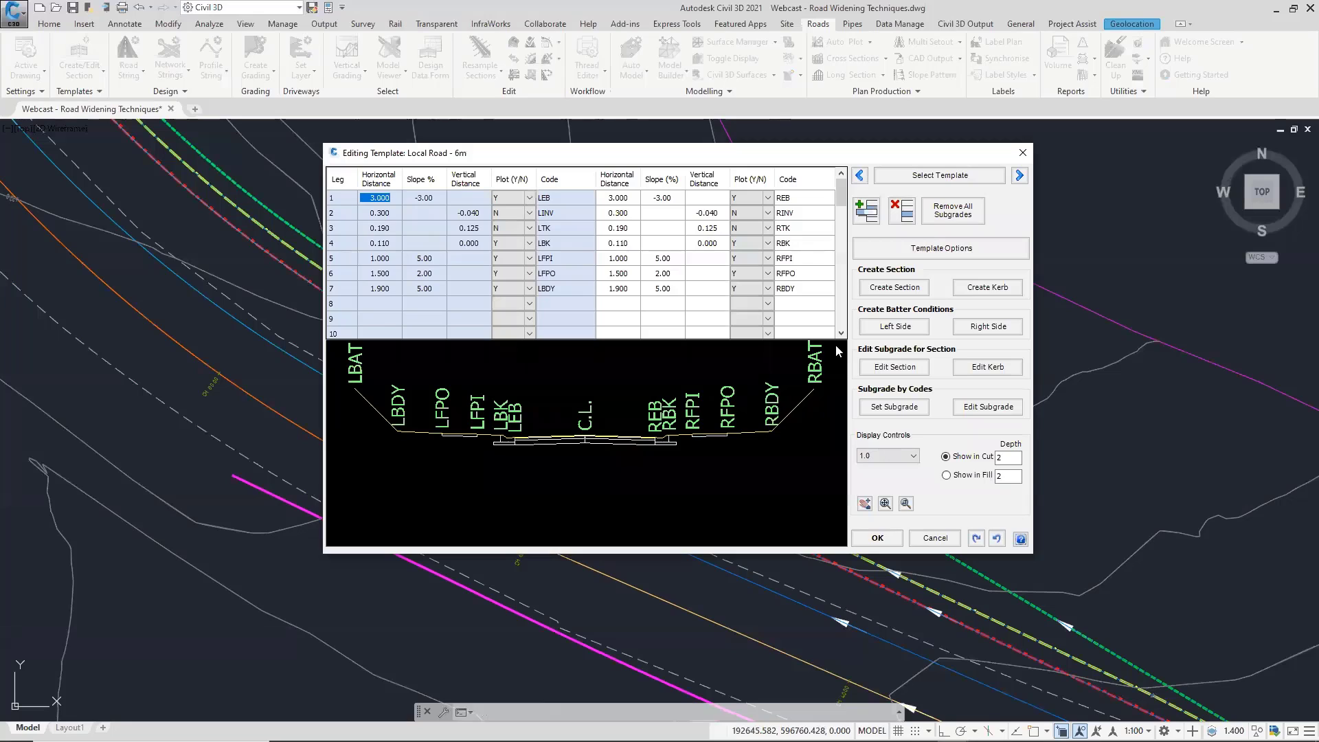
Load the template "Local Road - Right Side Sawcut & Table Drain" into the template editor.
click(940, 175)
scroll(736, 371, down, 2)
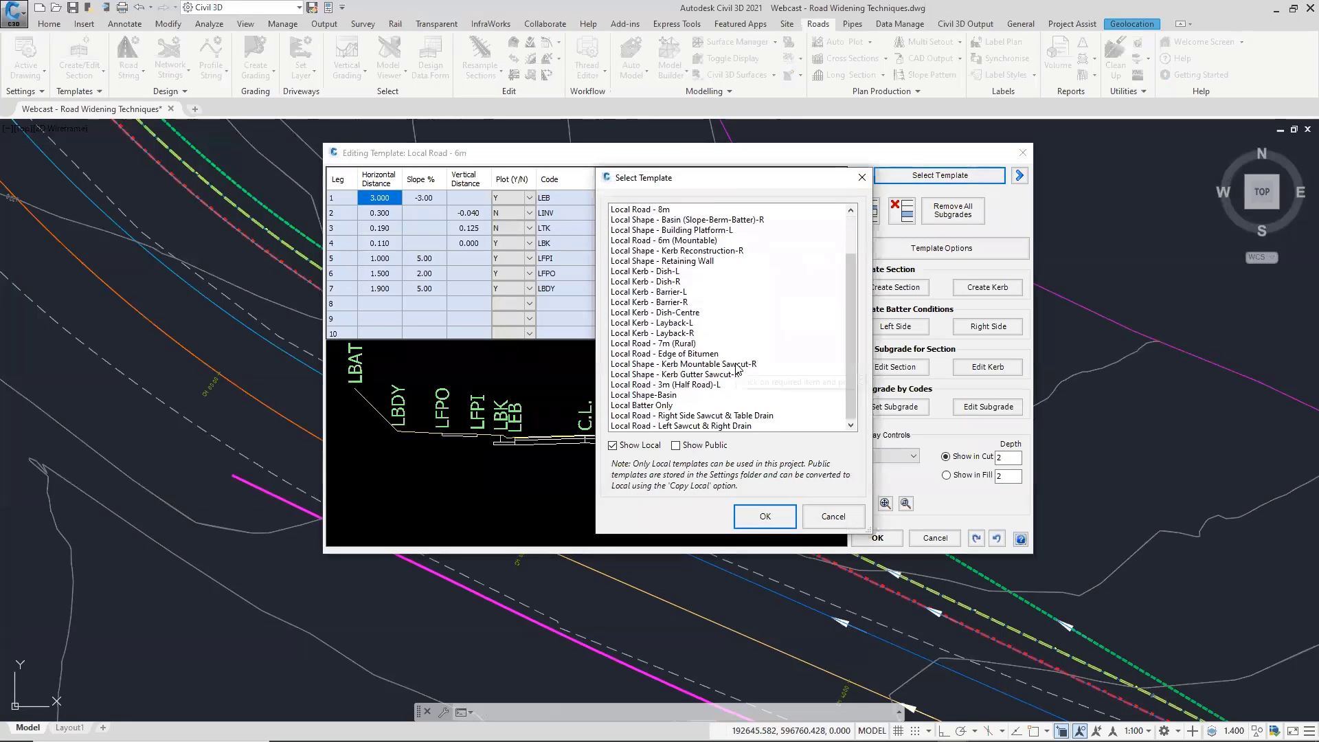
click(755, 416)
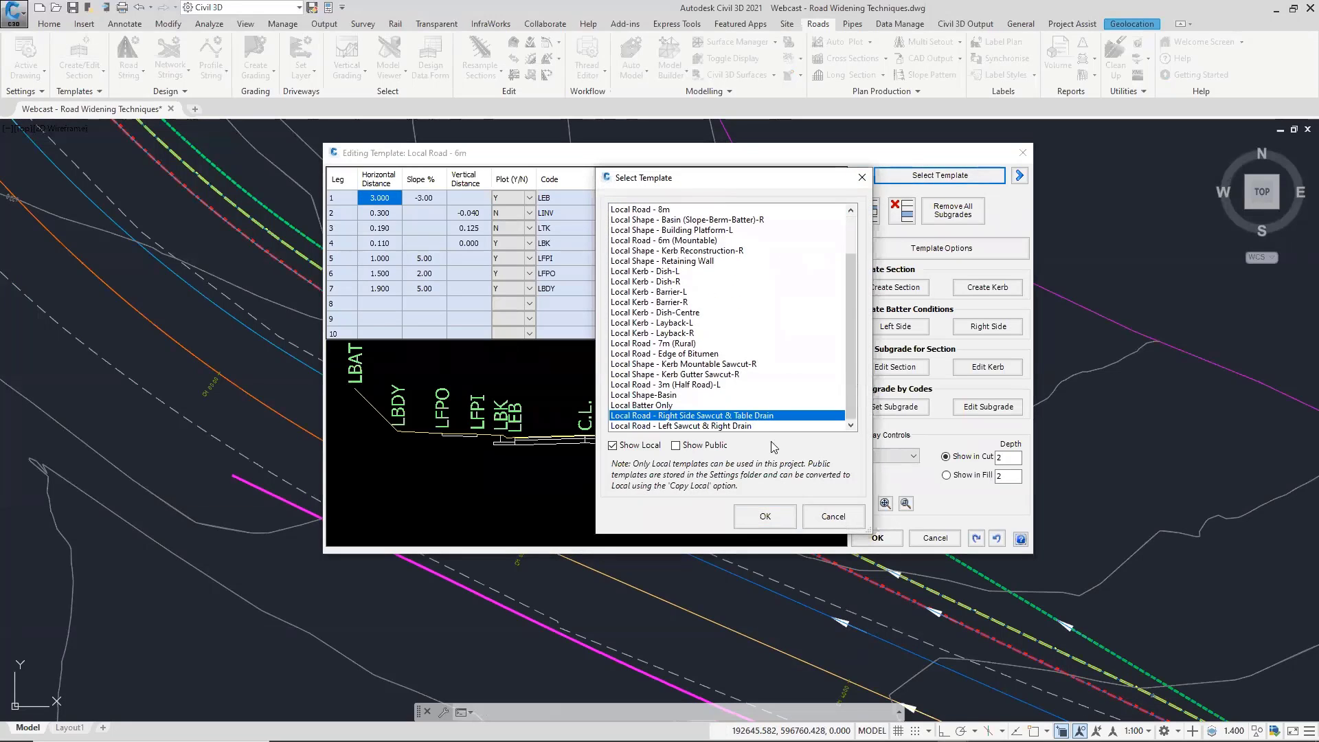
click(765, 513)
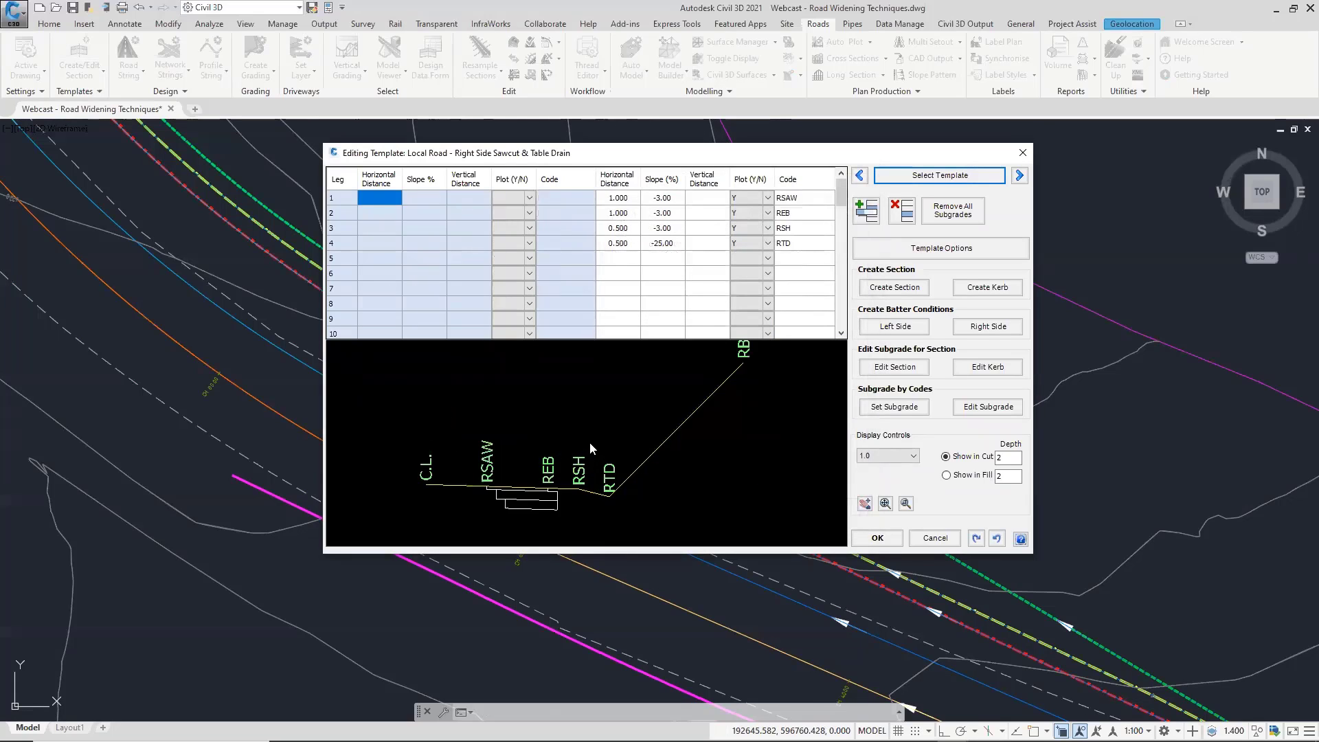
Review the template preview and the right-hand horizontal distances of the RSAW, REB, RSH and RTD legs.
scroll(589, 443, up, 2)
scroll(614, 418, down, 2)
middle_drag(614, 418, 629, 434)
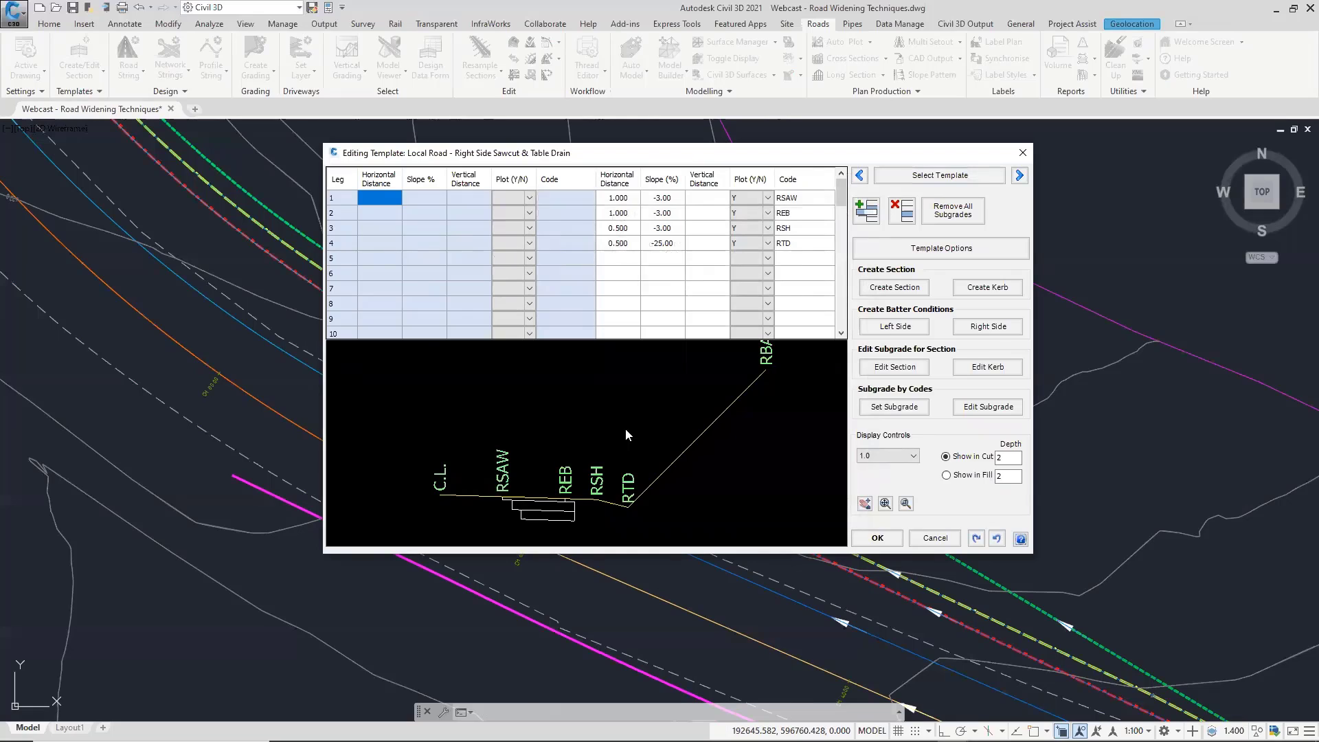
click(618, 201)
click(624, 213)
click(629, 228)
click(632, 242)
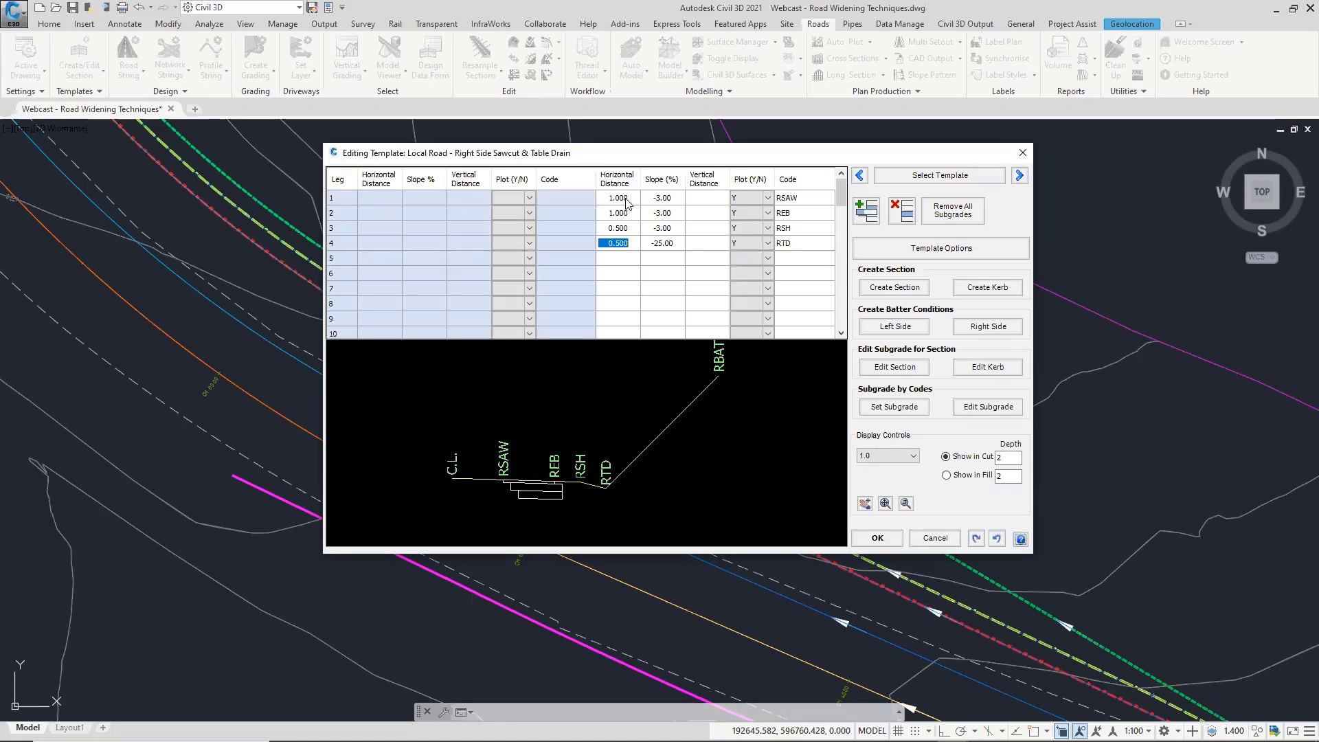
key(ctrl)
Check the cut and fill slopes in the right side batter specification and close it without changes.
click(987, 327)
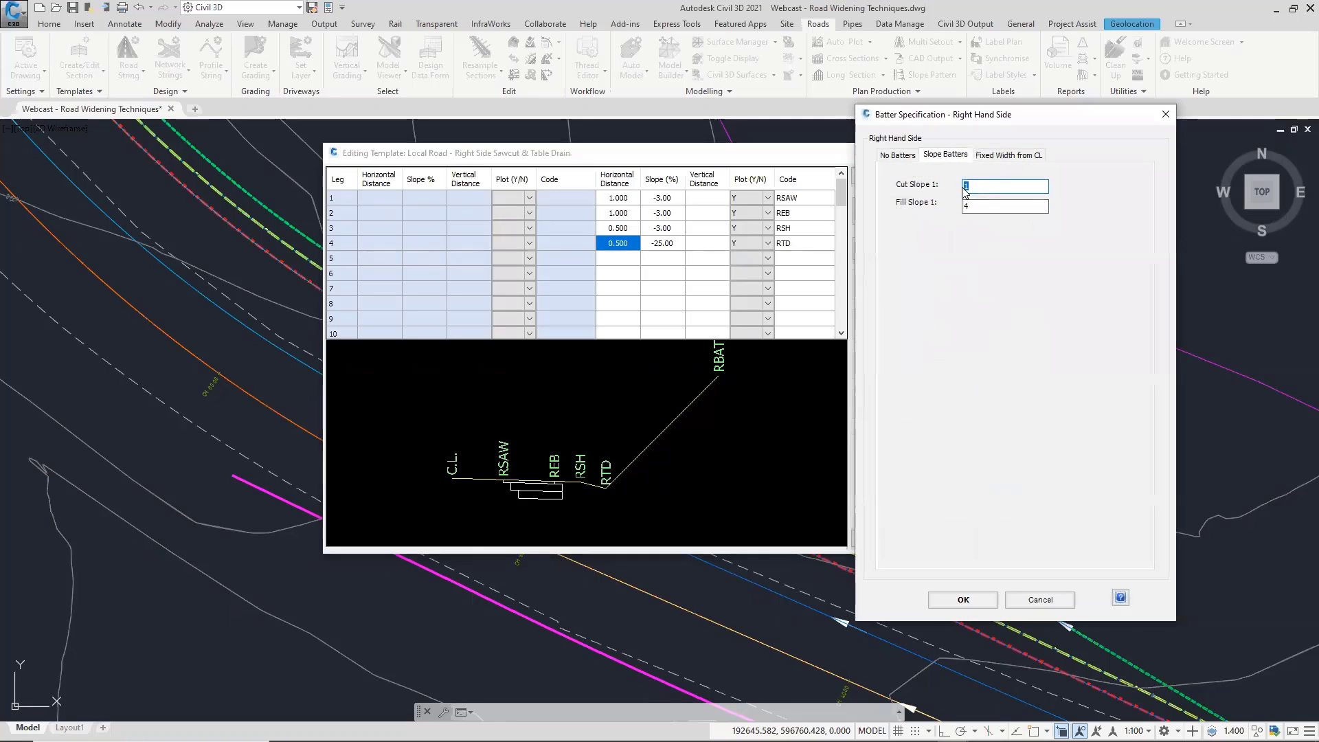
click(964, 186)
click(1166, 114)
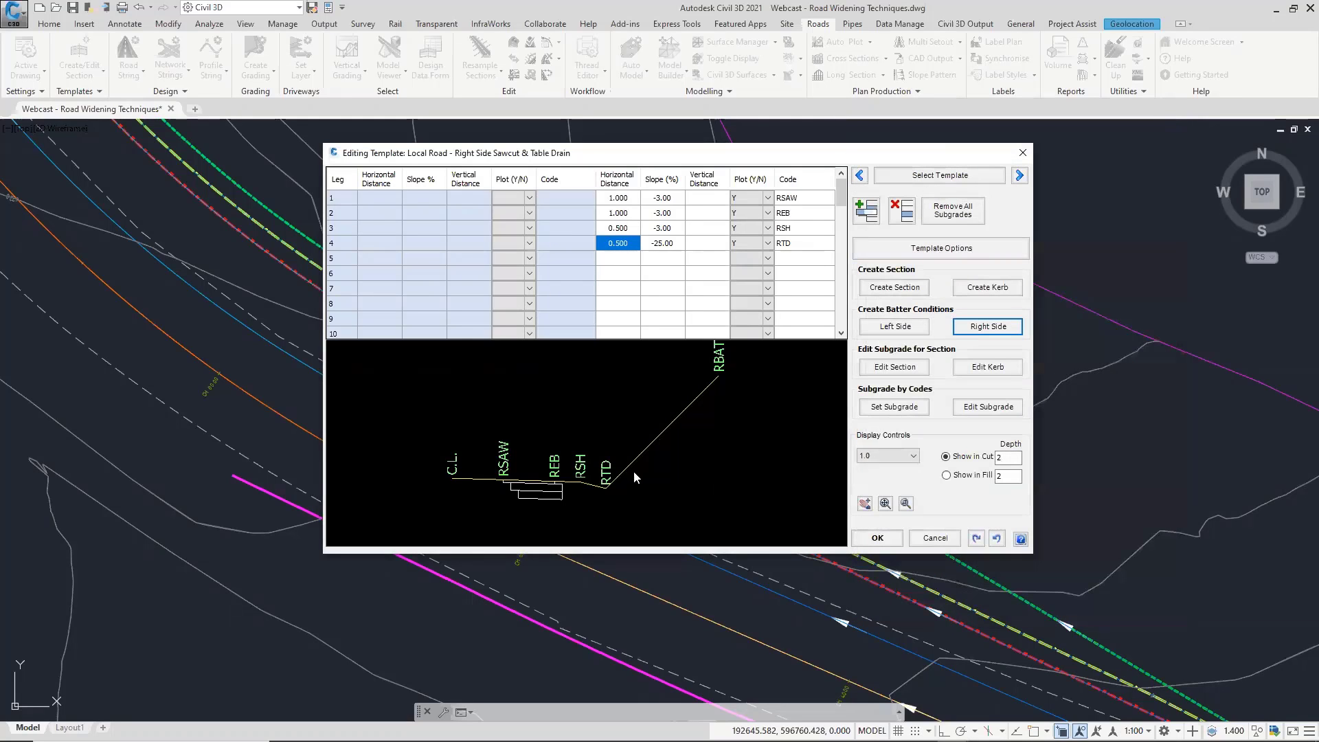
Open the subgrade settings for the template section between RSAW and REB and review the layer depths and materials.
scroll(589, 491, up, 1)
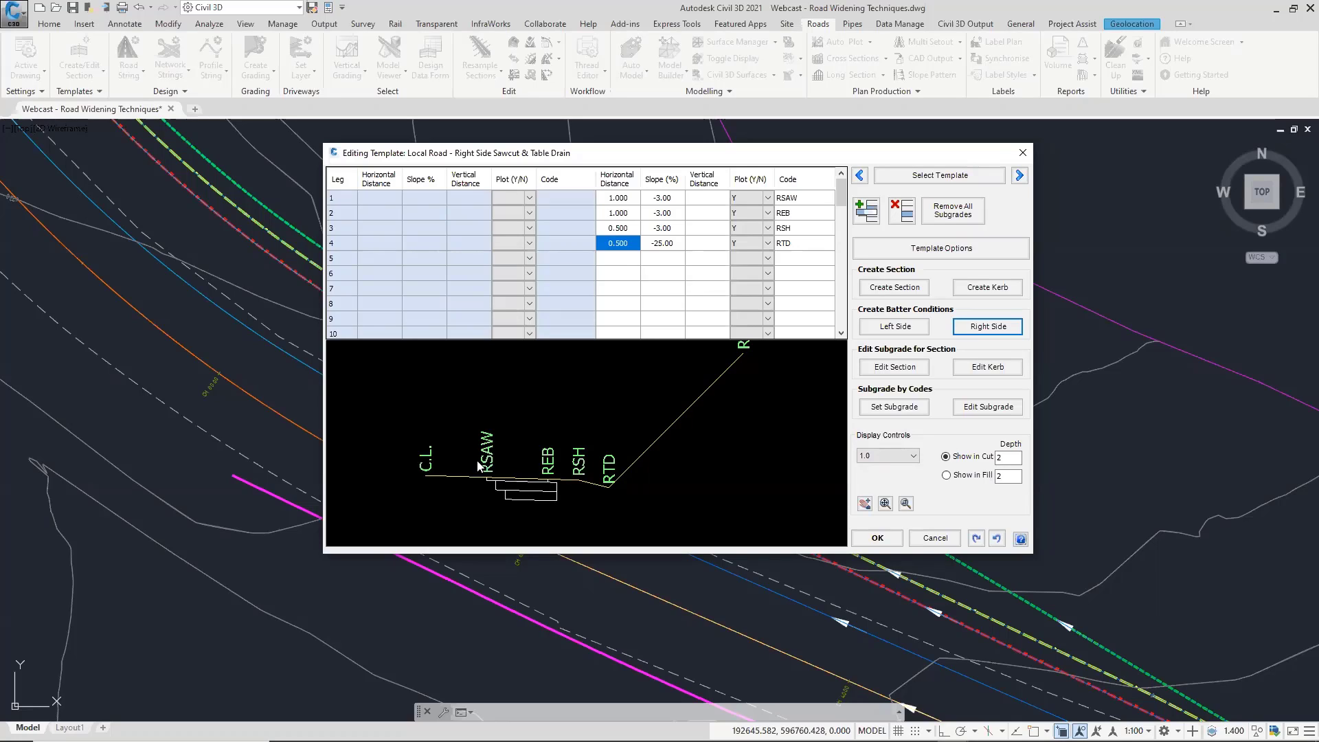
click(547, 465)
click(876, 371)
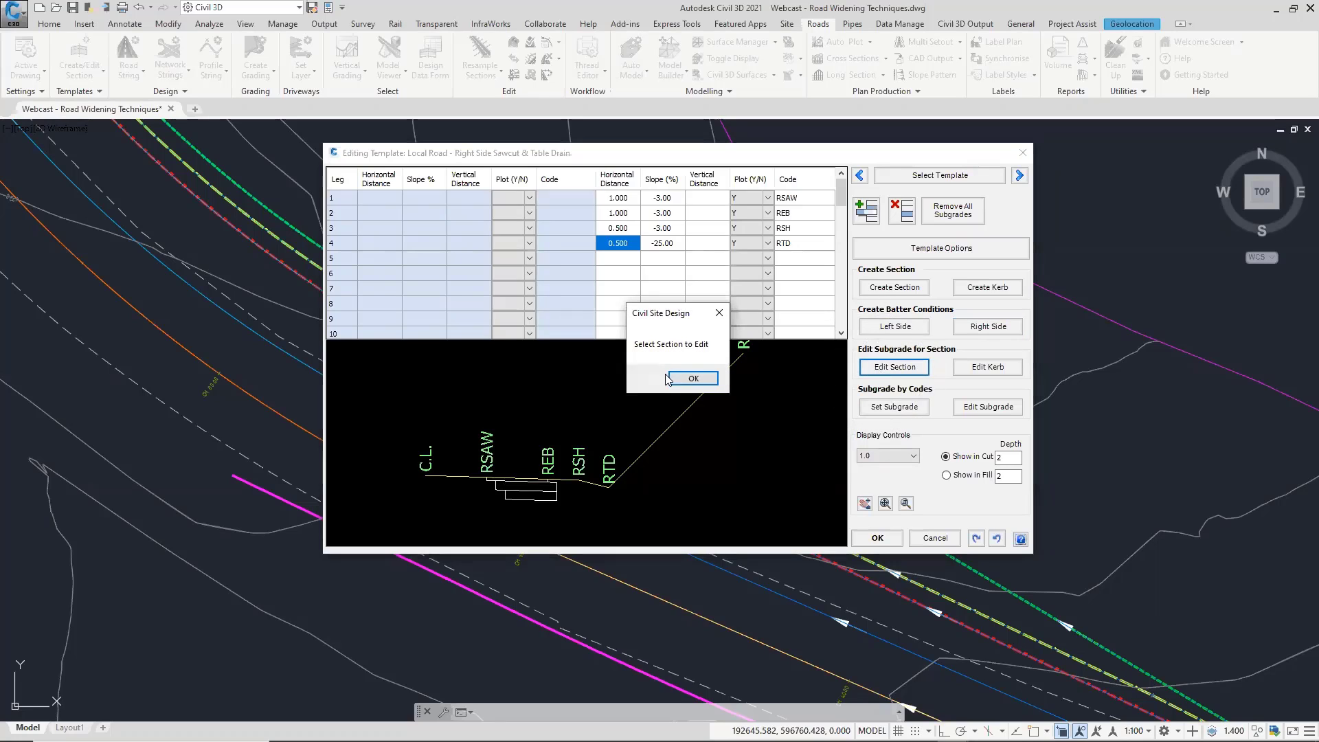
click(692, 378)
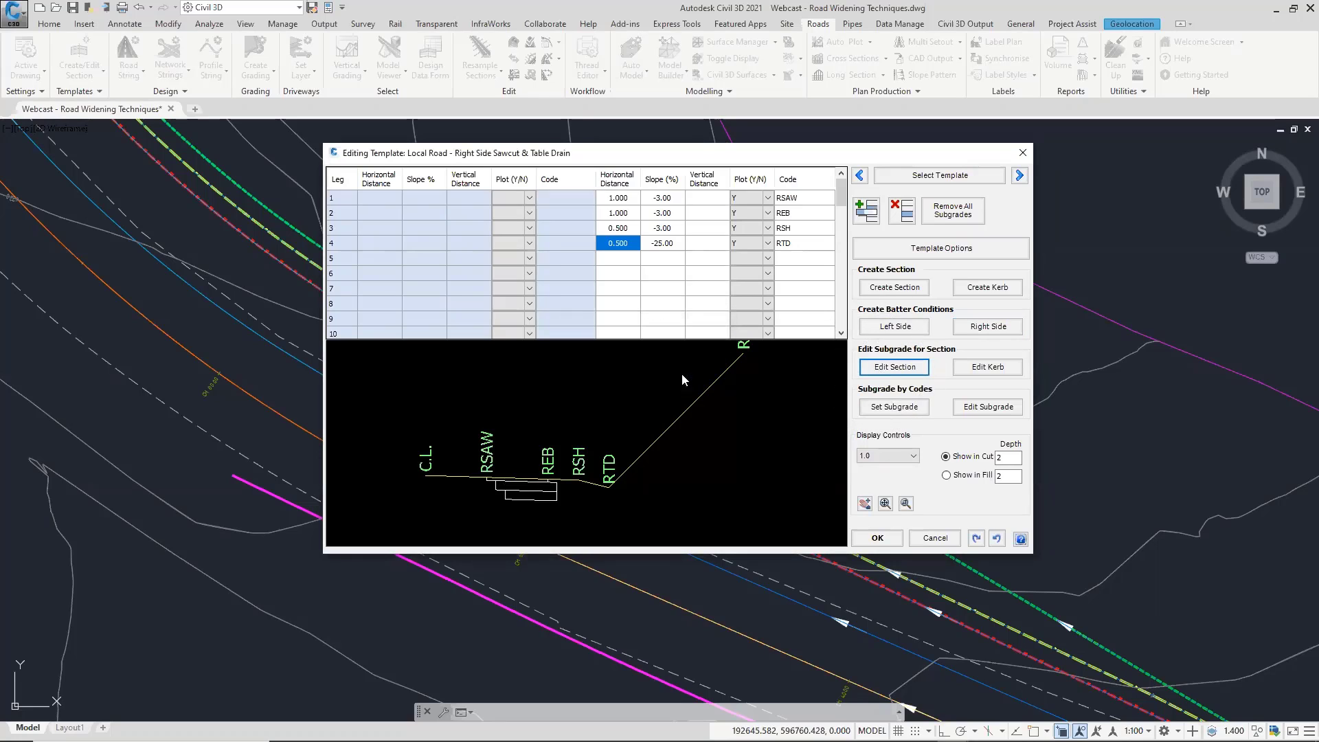
click(512, 482)
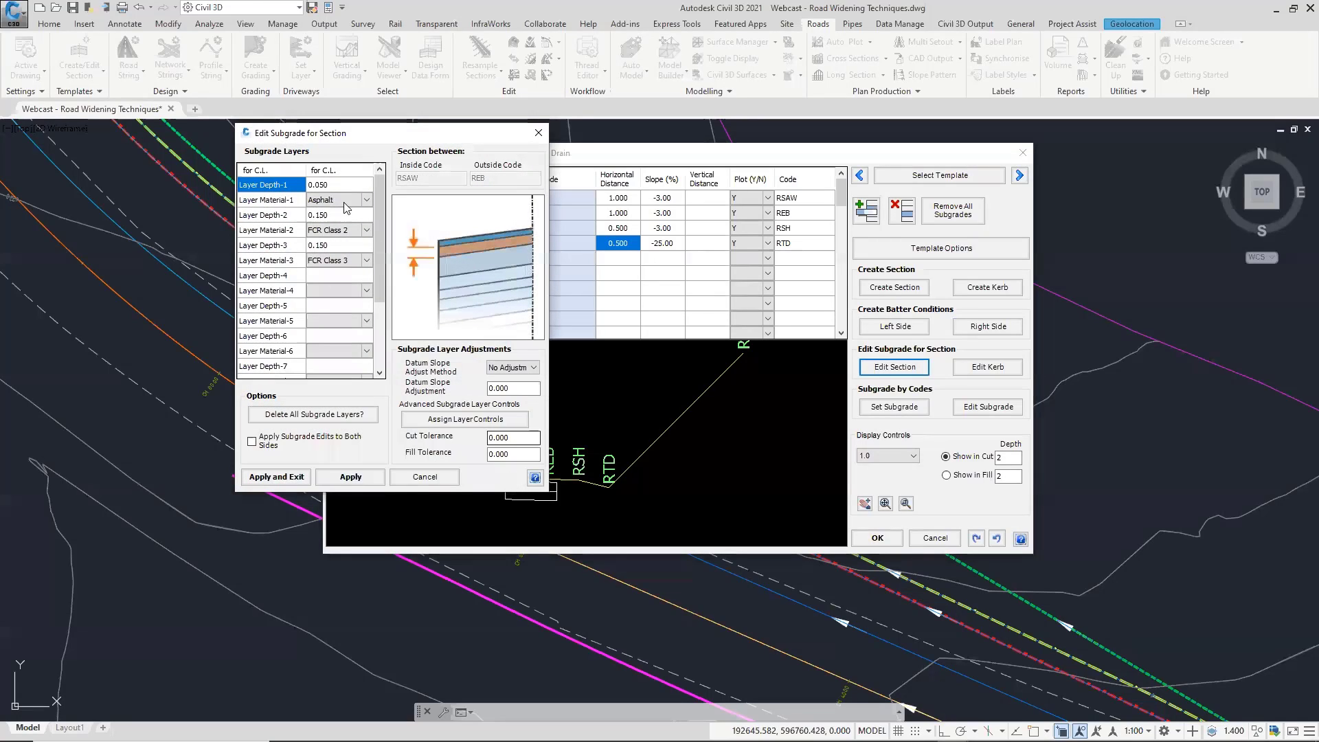
click(343, 202)
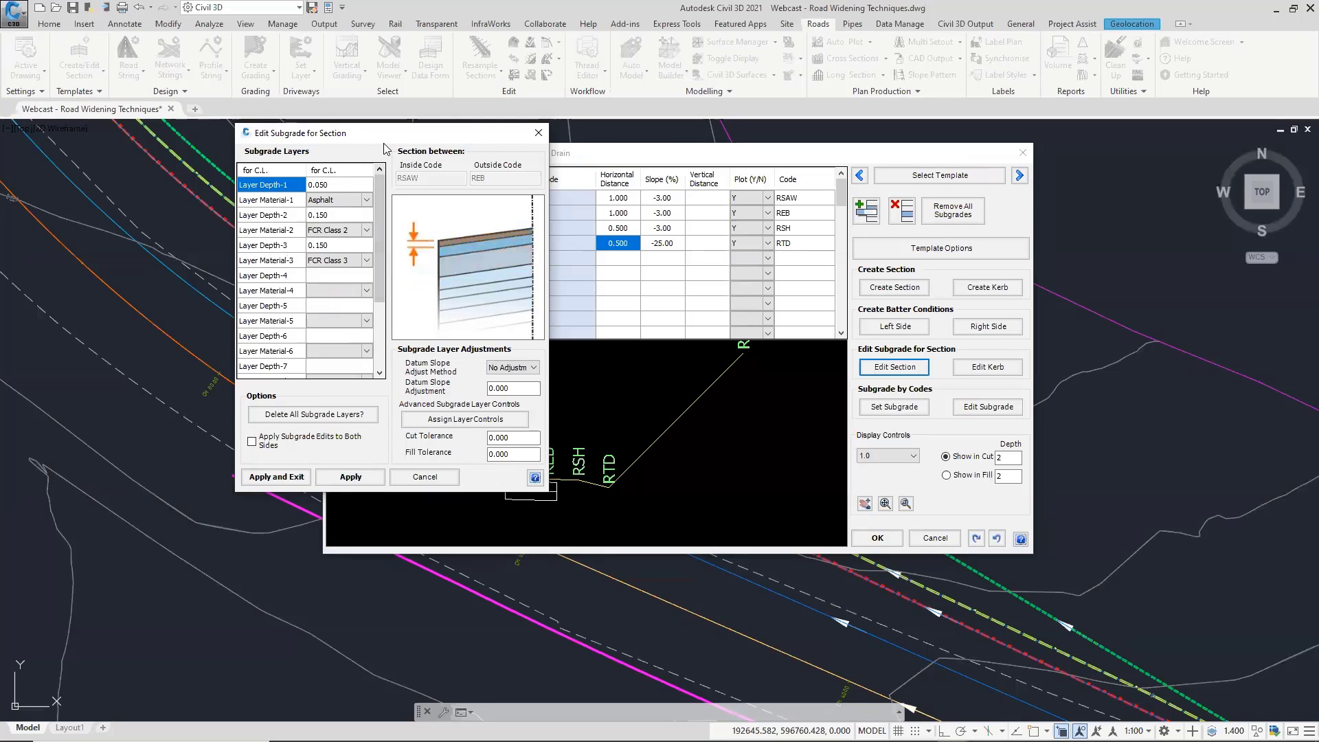
Compare the subgrade layers with the template preview and open the advanced layer controls for the RSAW to REB section.
drag(384, 134, 240, 169)
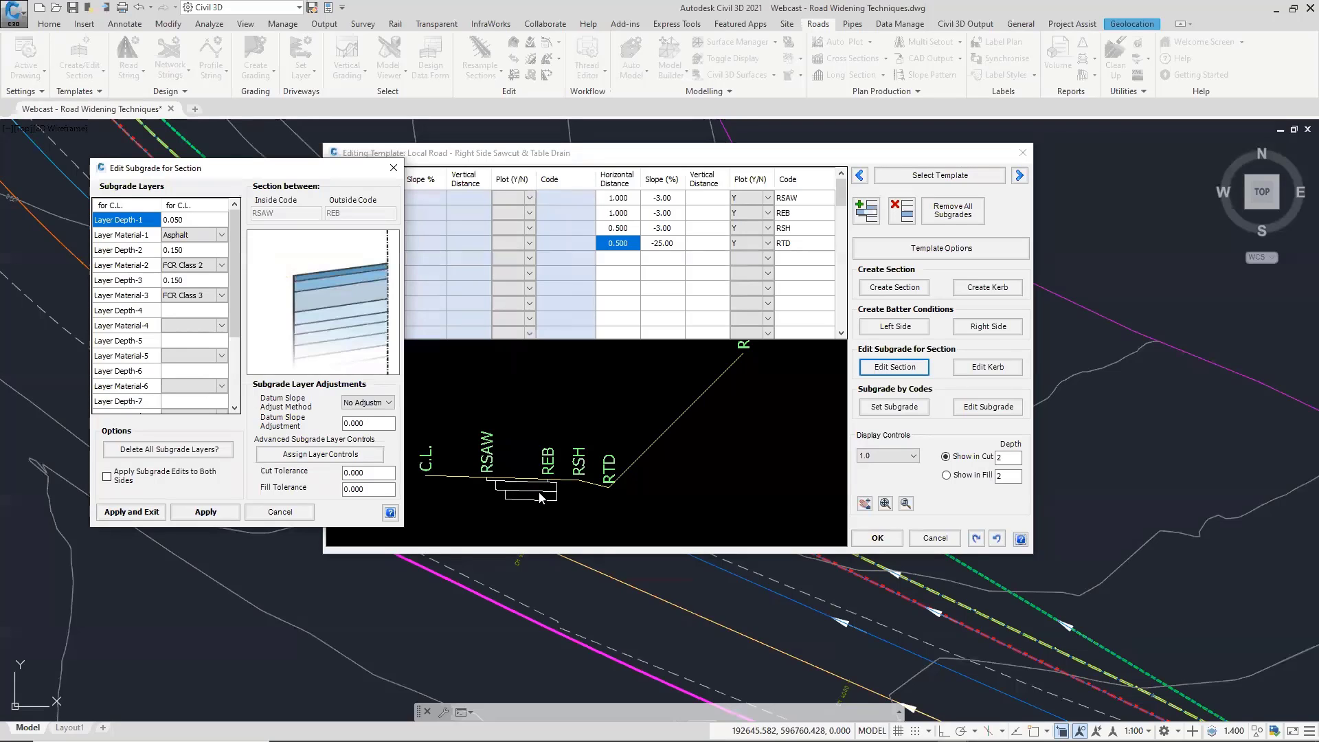
key(ctrl)
key(ctrl)
click(321, 454)
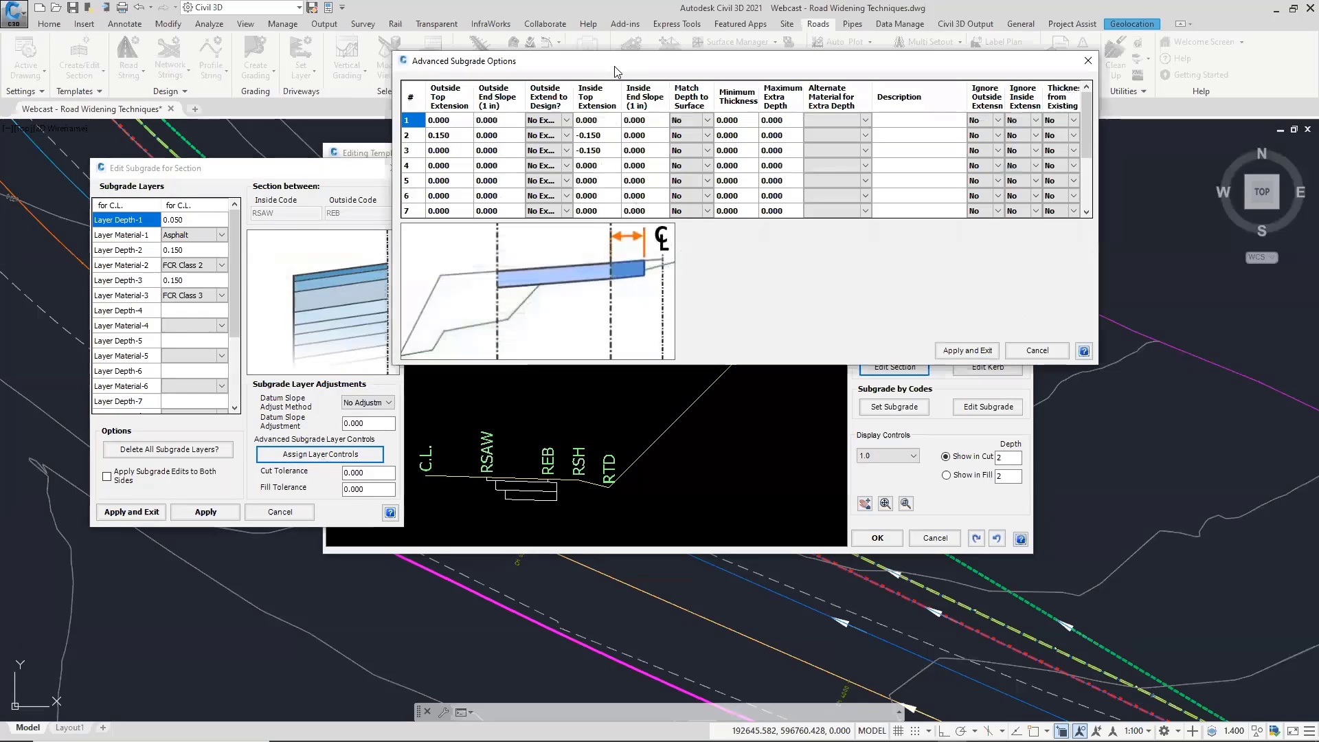
Review the outside top extensions of subgrade layers 2 and 3 and compare them with the template preview.
drag(617, 72, 630, 115)
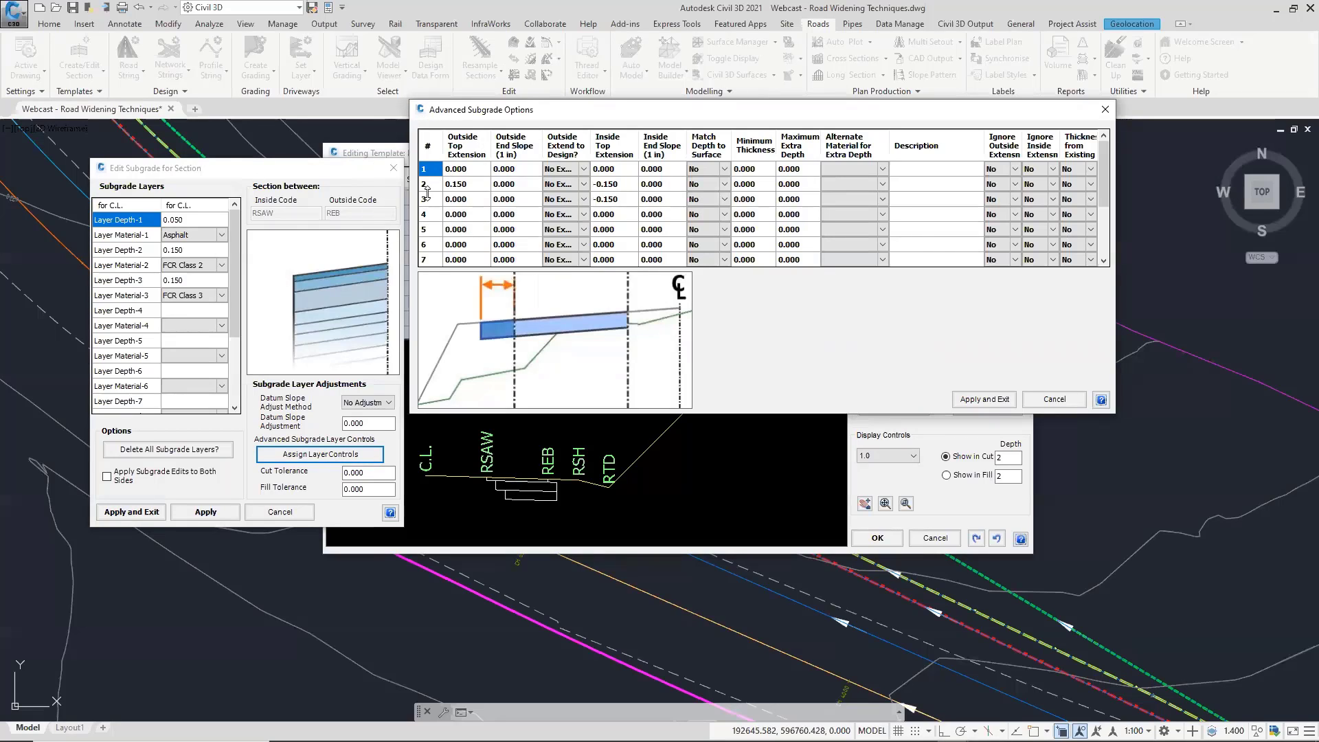
key(ctrl)
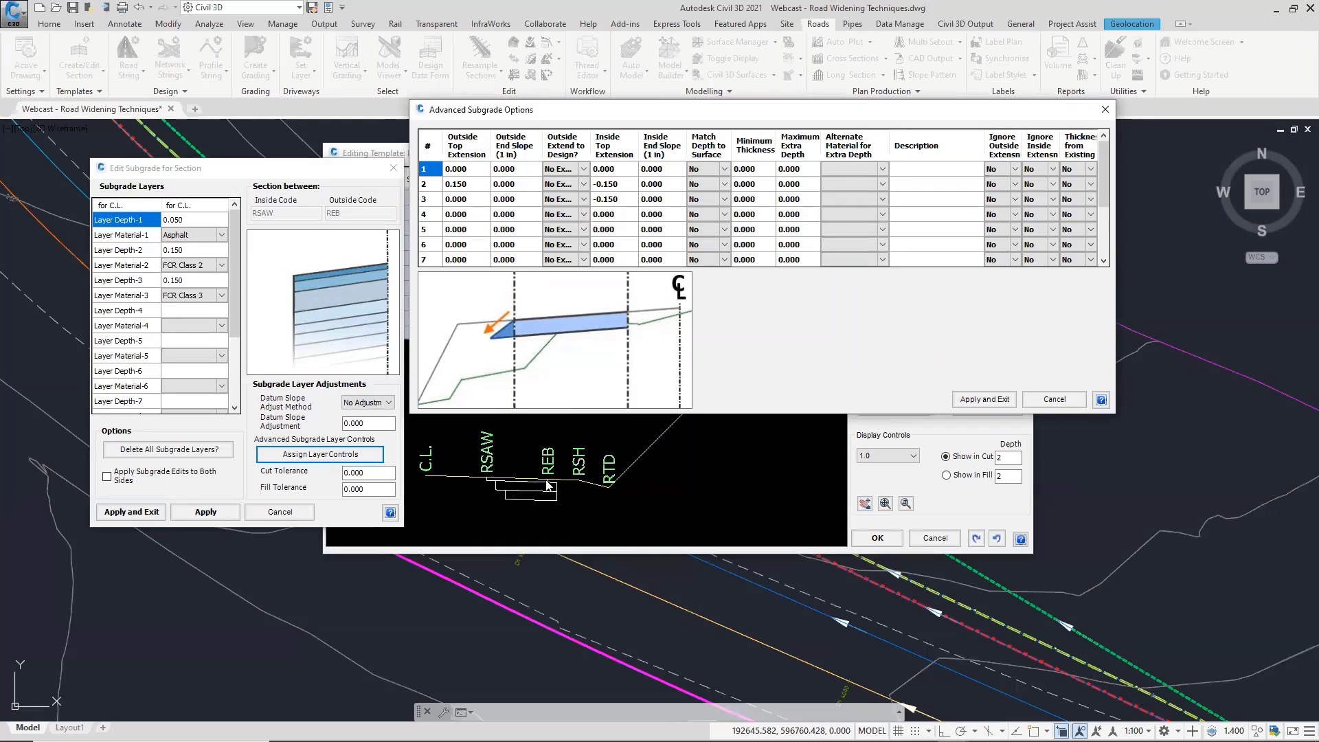
double_click(471, 184)
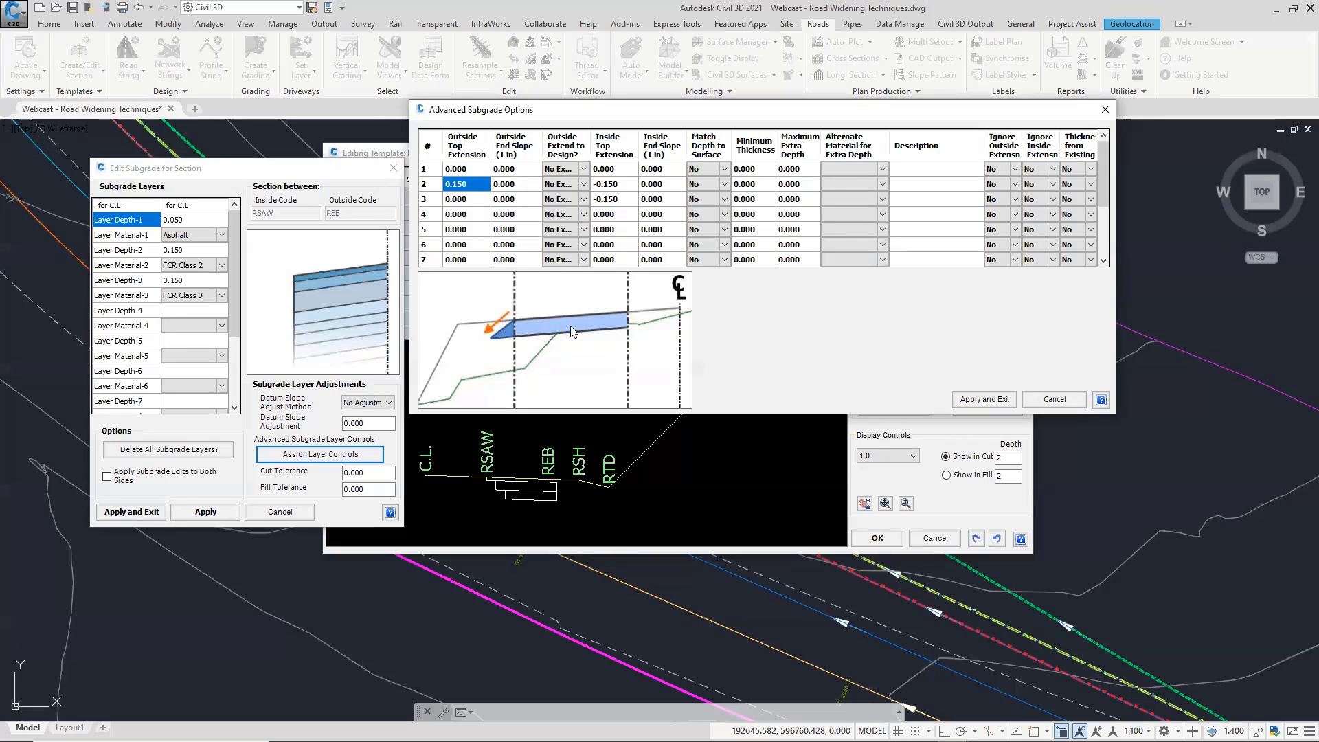
key(ctrl)
click(464, 199)
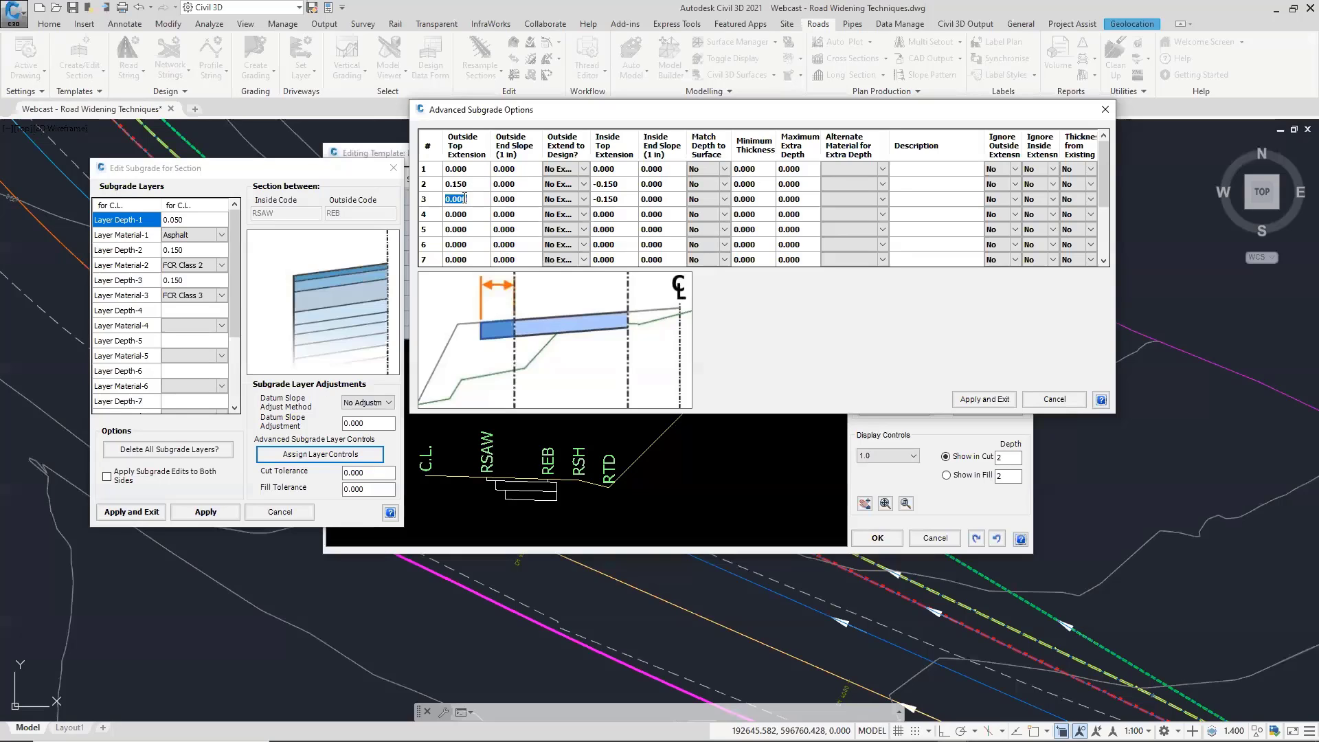
key(ctrl)
key(ctrl)
key(Escape)
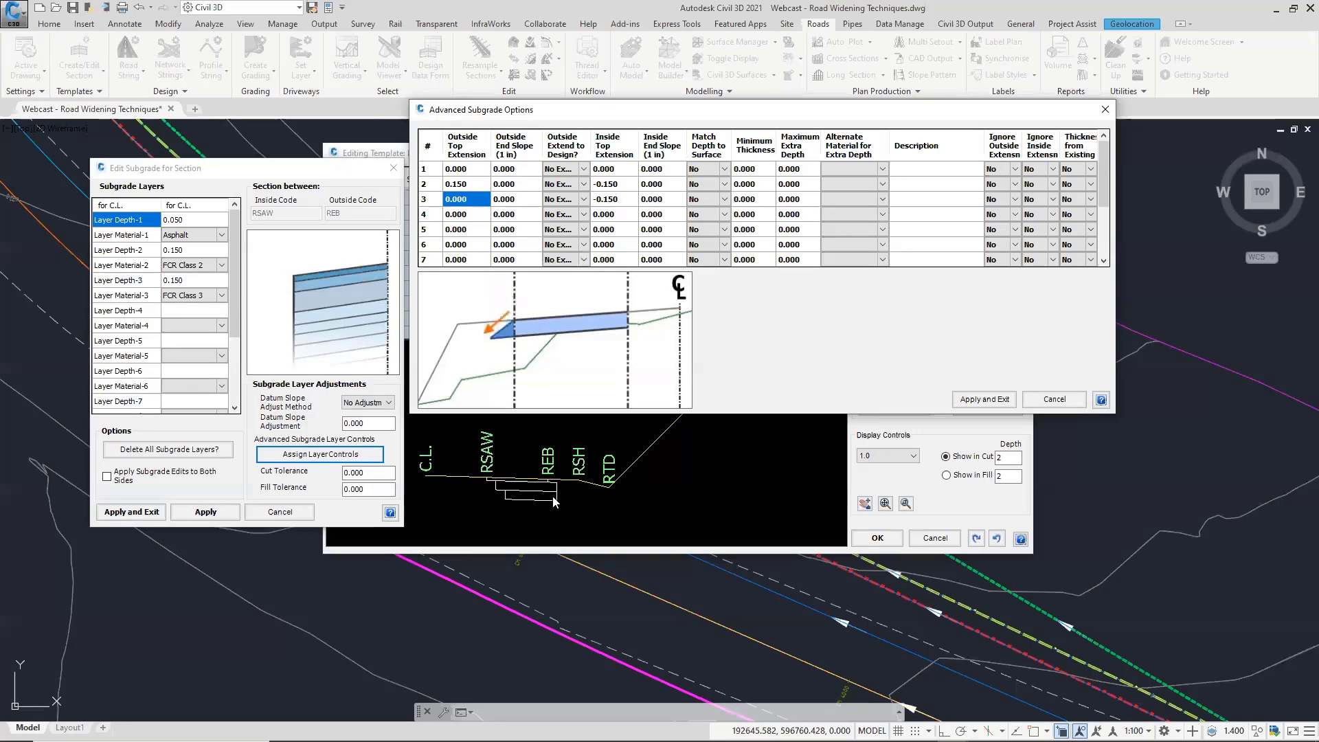
Check the inside top extensions of subgrade layers 2 and 3 and the Match Depth to Surface options.
click(617, 183)
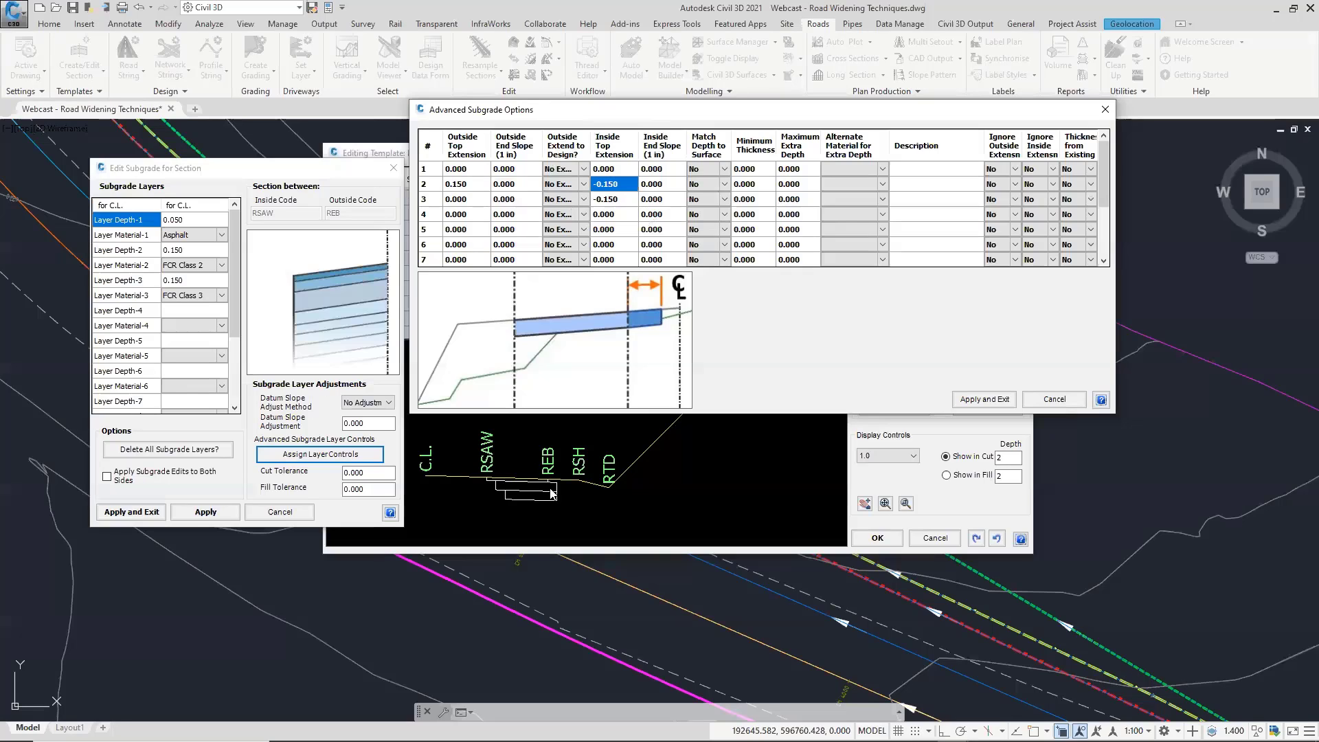
click(618, 200)
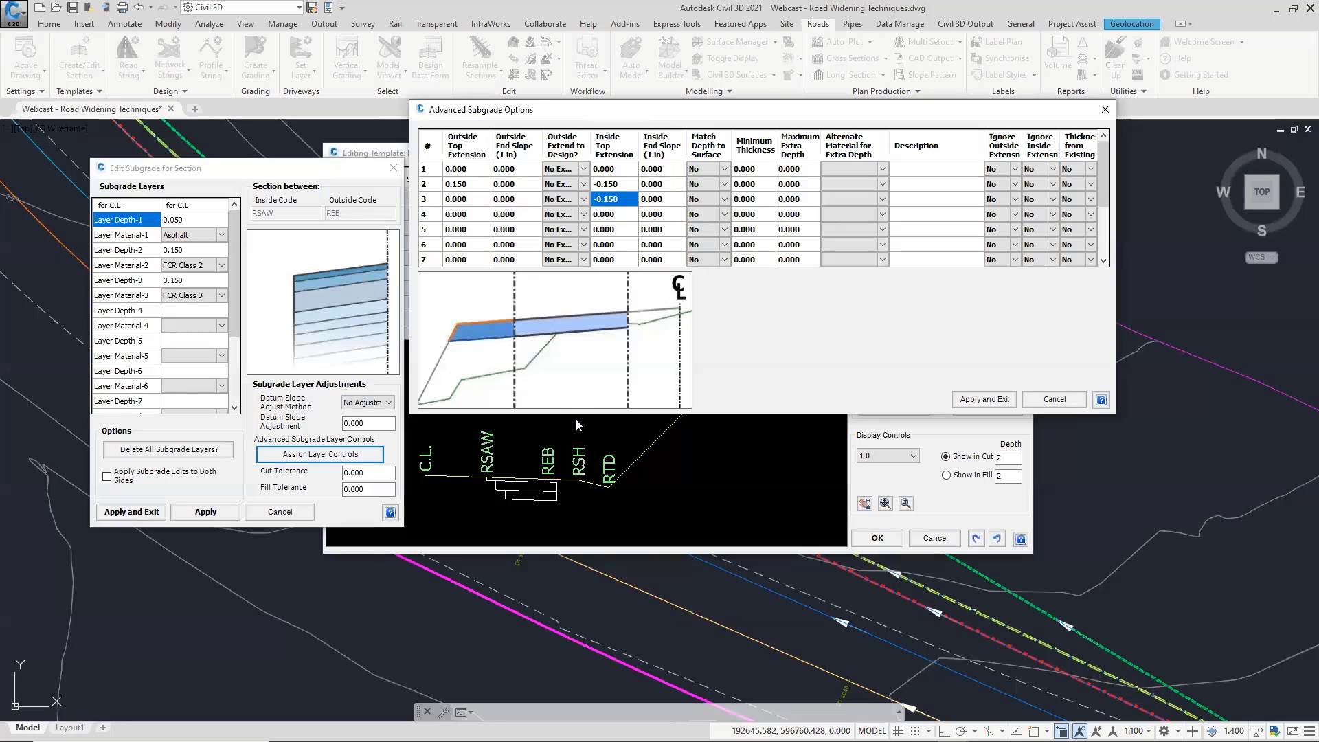
click(715, 190)
click(722, 195)
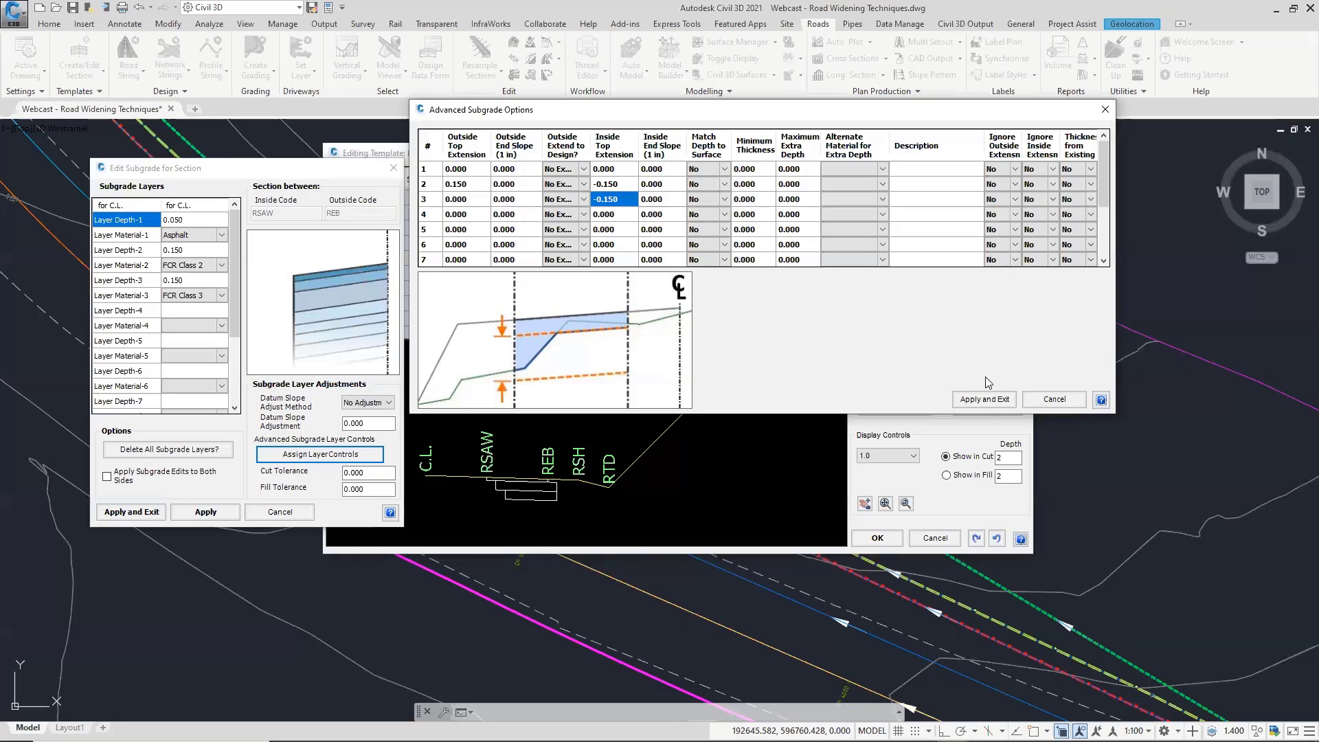
Apply the advanced and section subgrade settings and close the template editor.
click(985, 400)
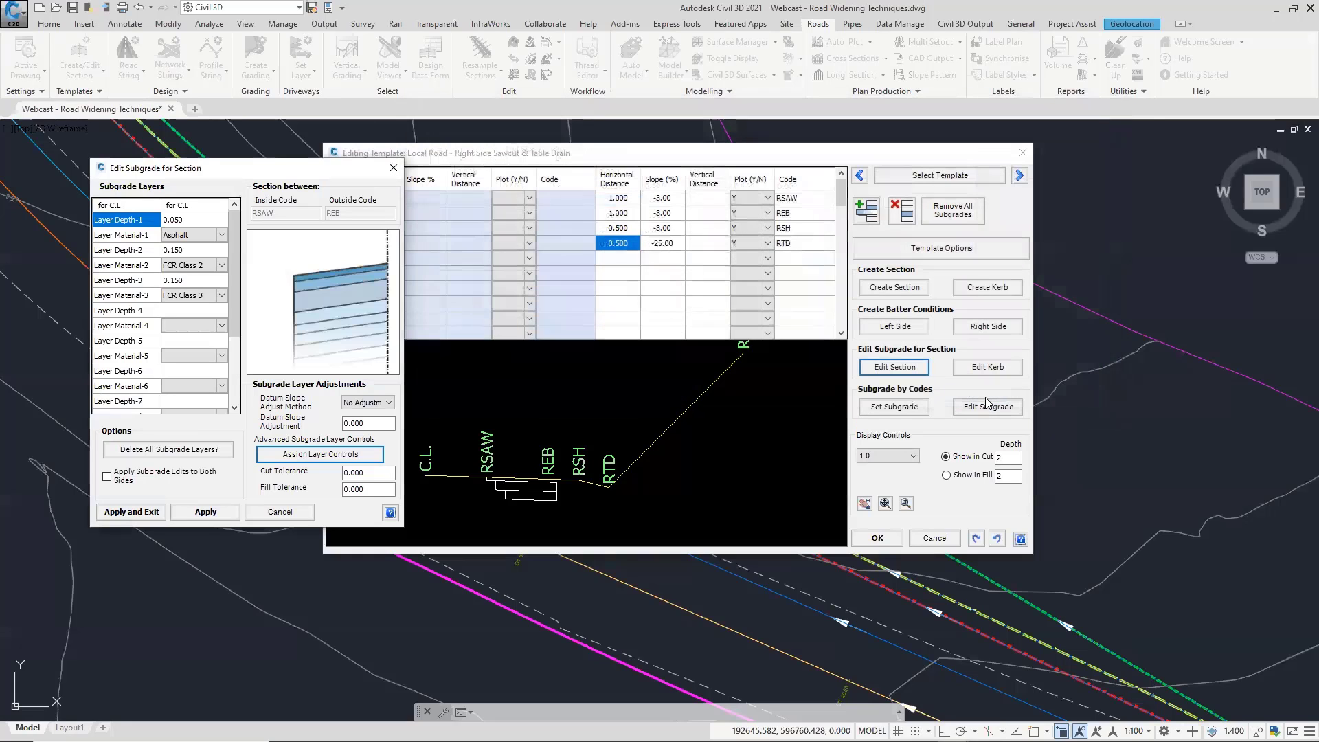
click(127, 514)
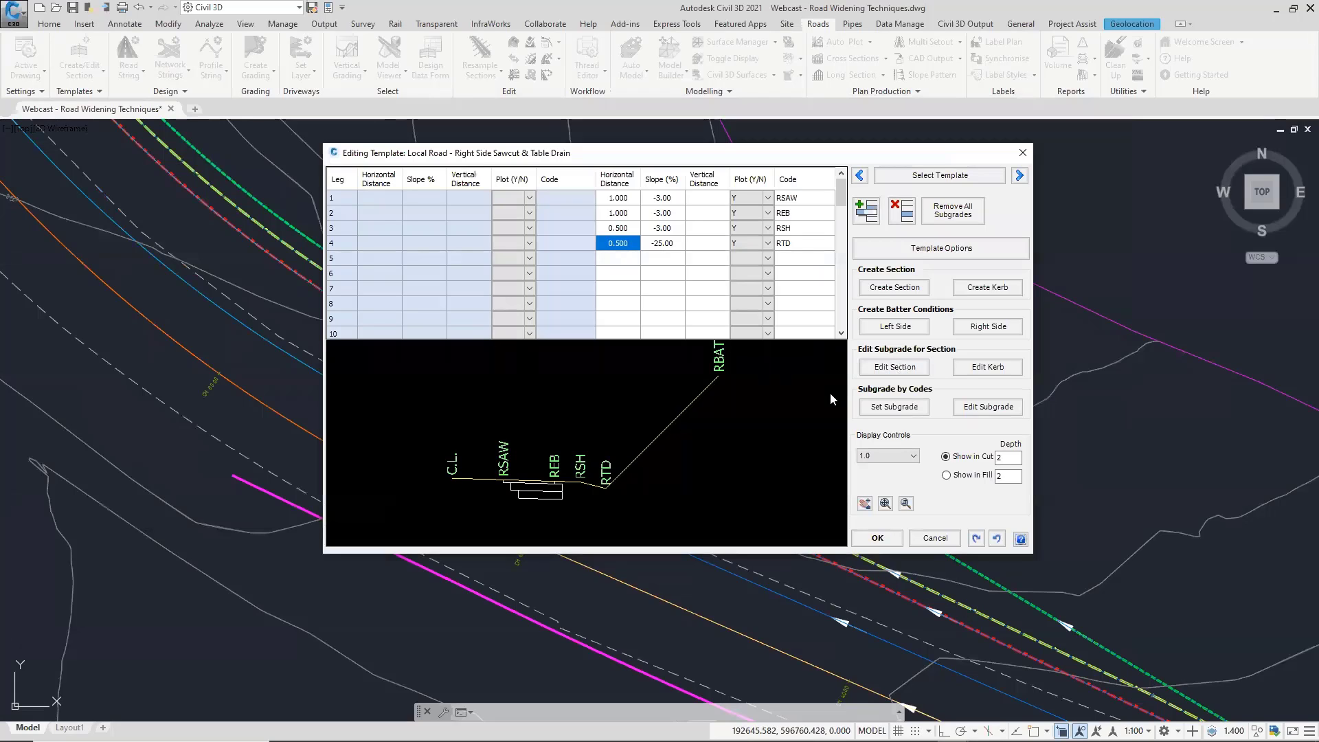
click(1022, 156)
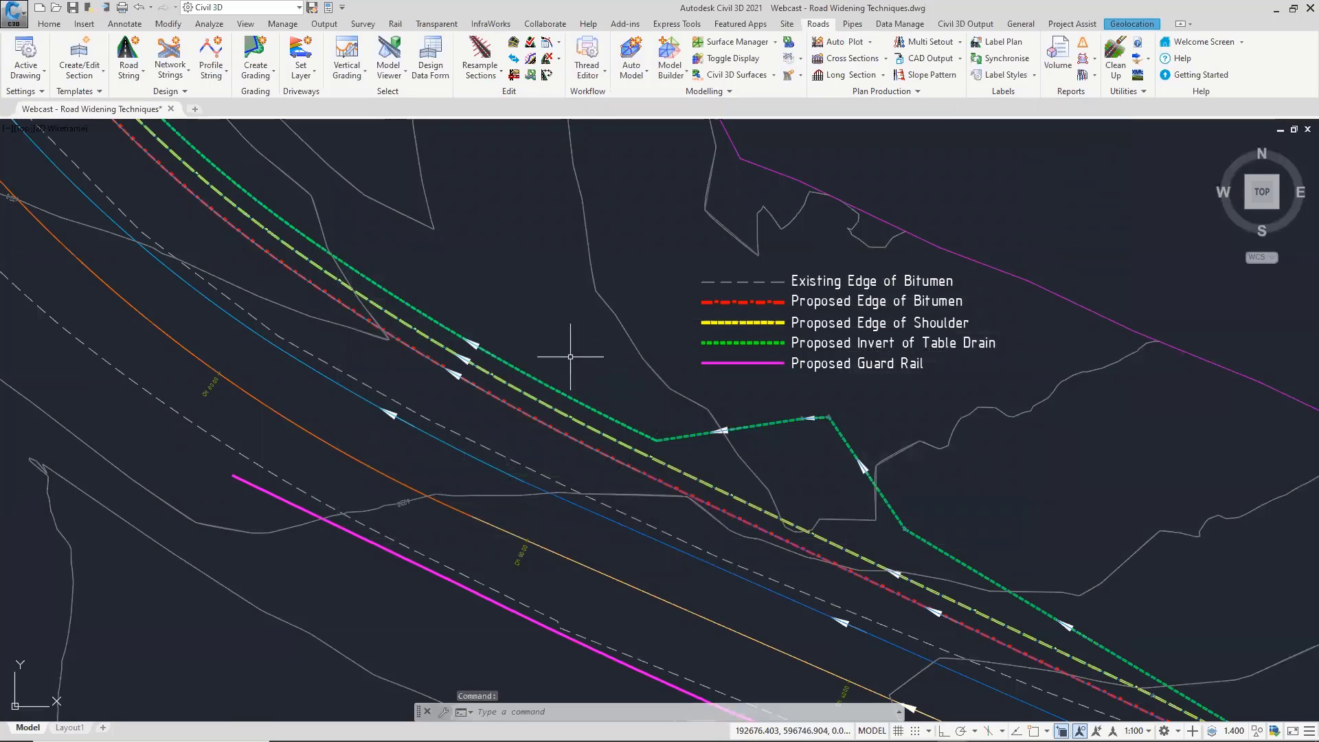
Examine the proposed edge of bitumen, shoulder and table drain strings along the road alignment in plan.
scroll(570, 356, down, 2)
scroll(605, 299, up, 2)
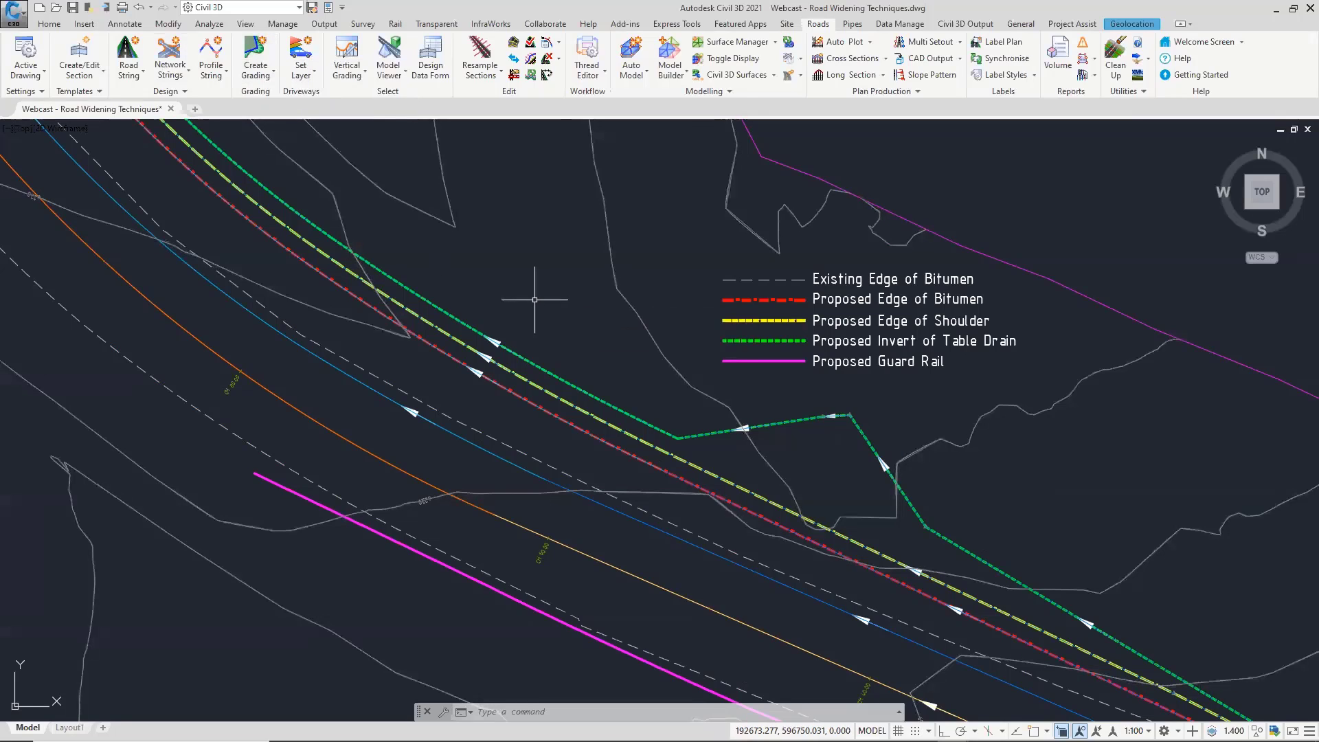
mouse_move(534, 300)
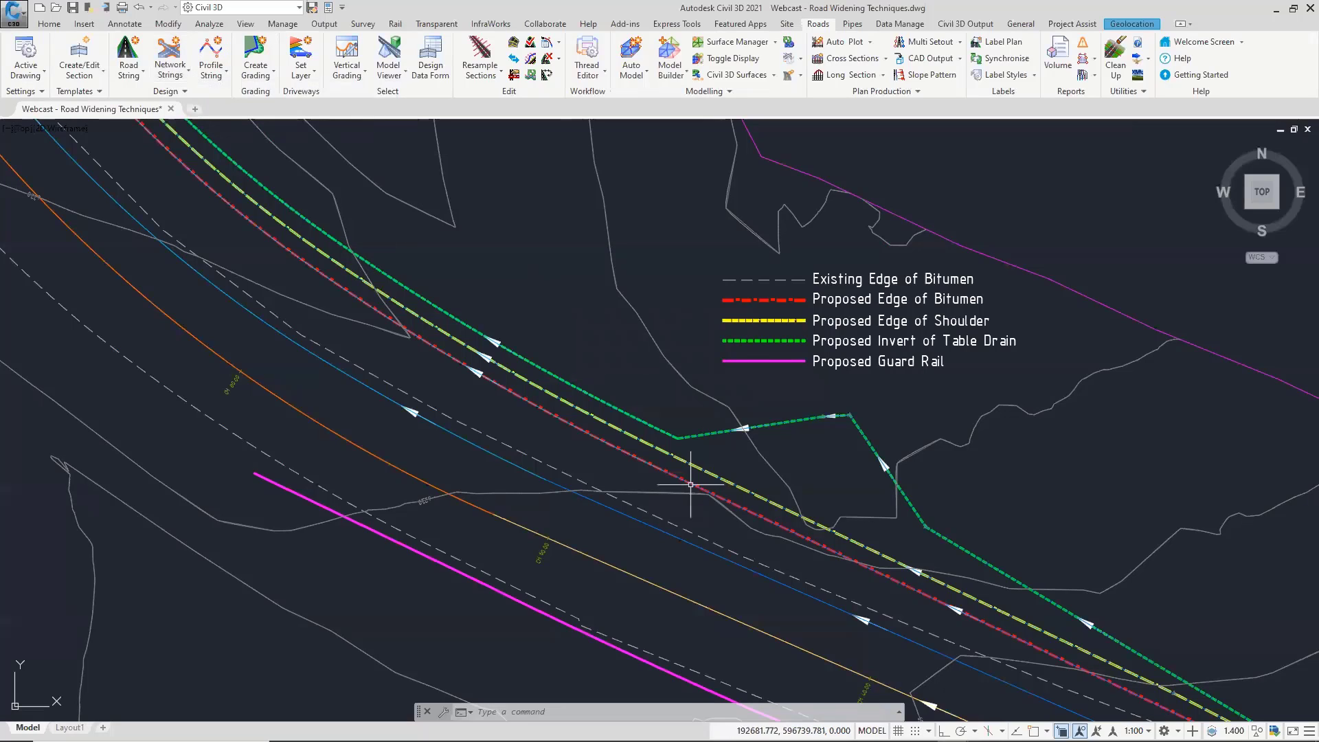
scroll(605, 380, down, 2)
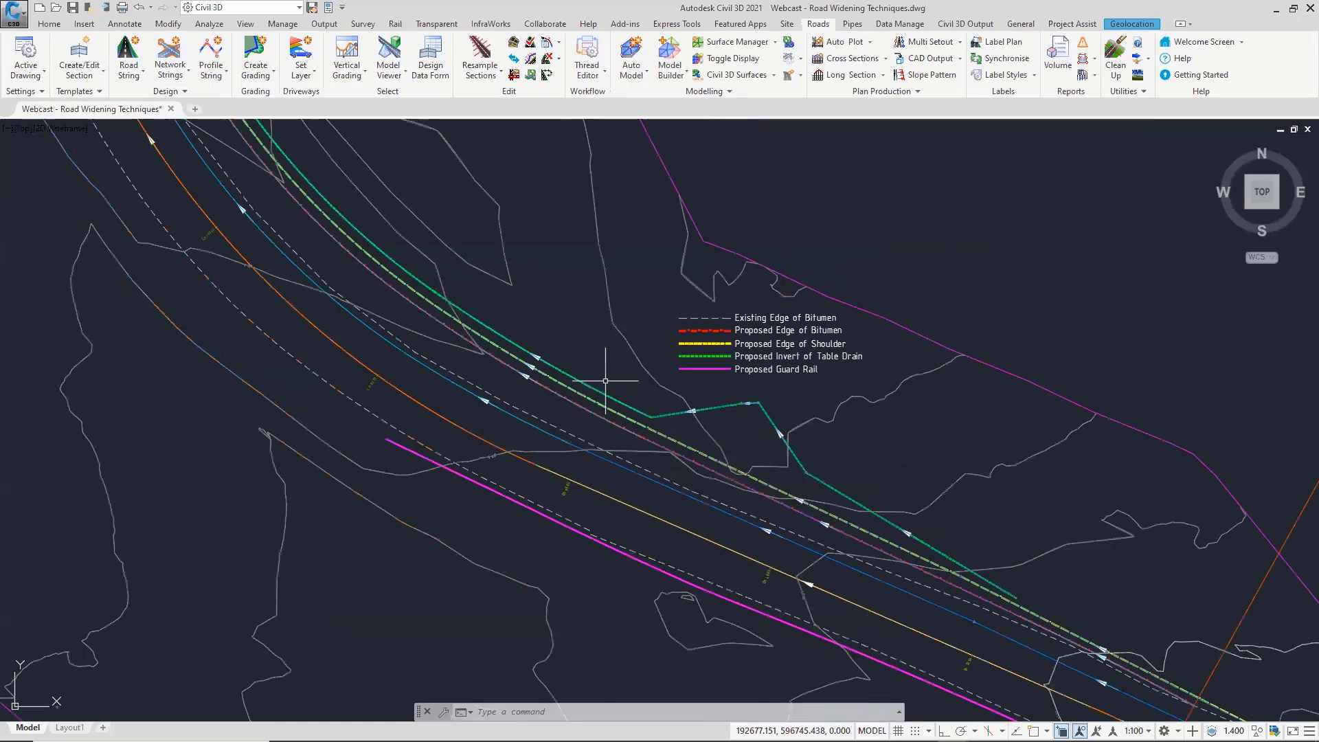
scroll(605, 381, down, 2)
middle_drag(513, 249, 474, 396)
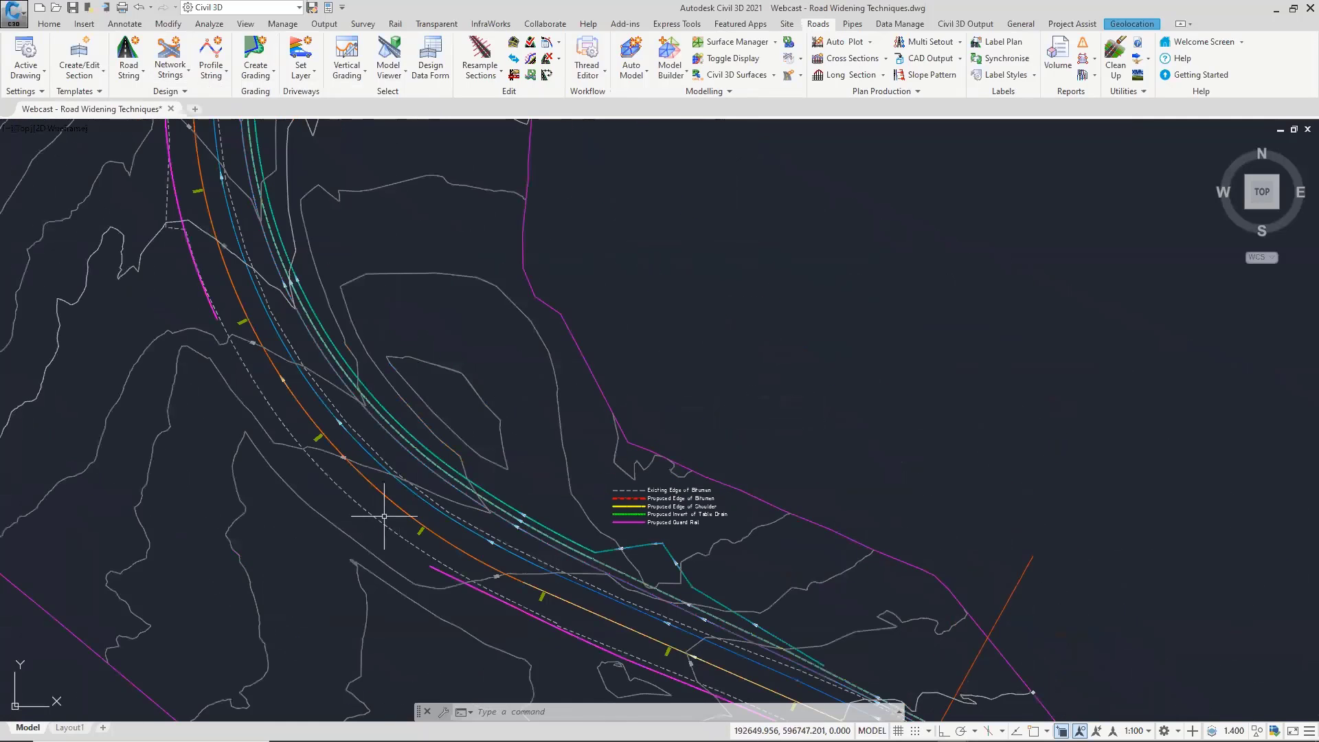
scroll(439, 517, up, 2)
scroll(570, 590, up, 4)
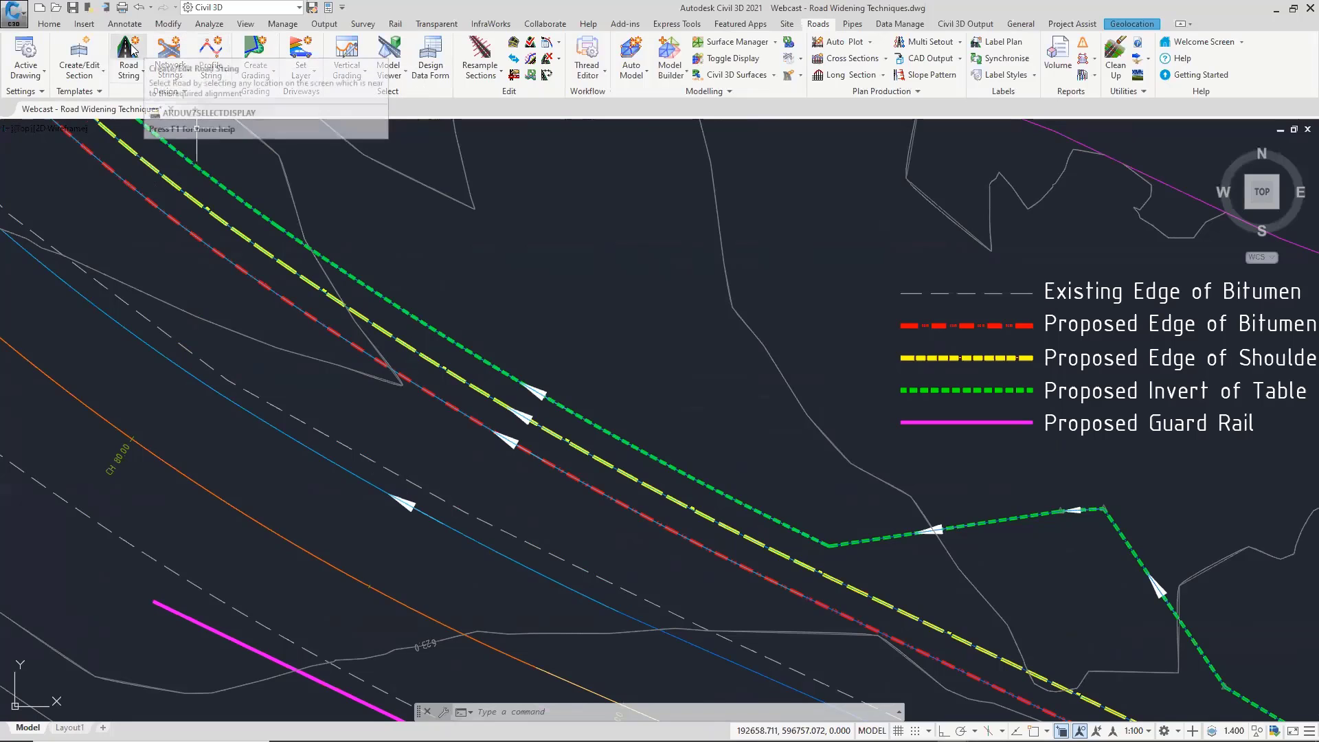
key(ctrl)
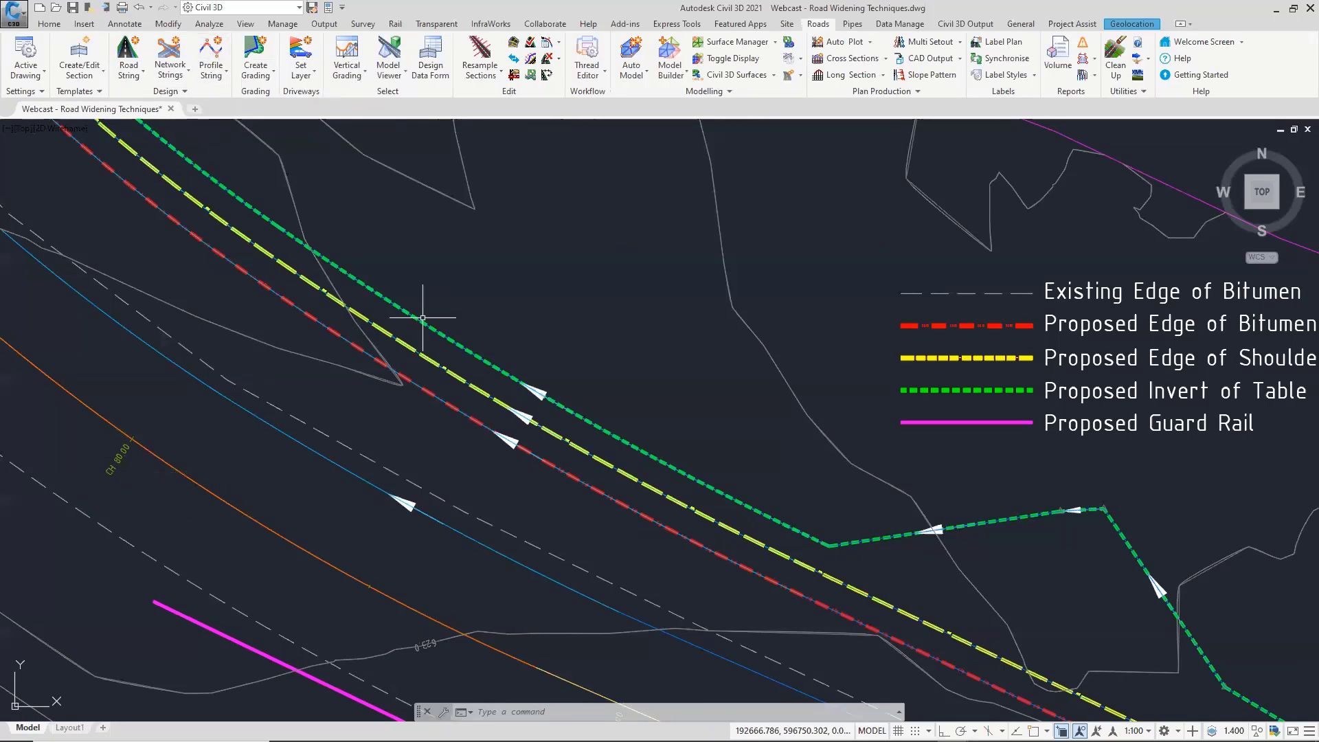
mouse_move(436, 315)
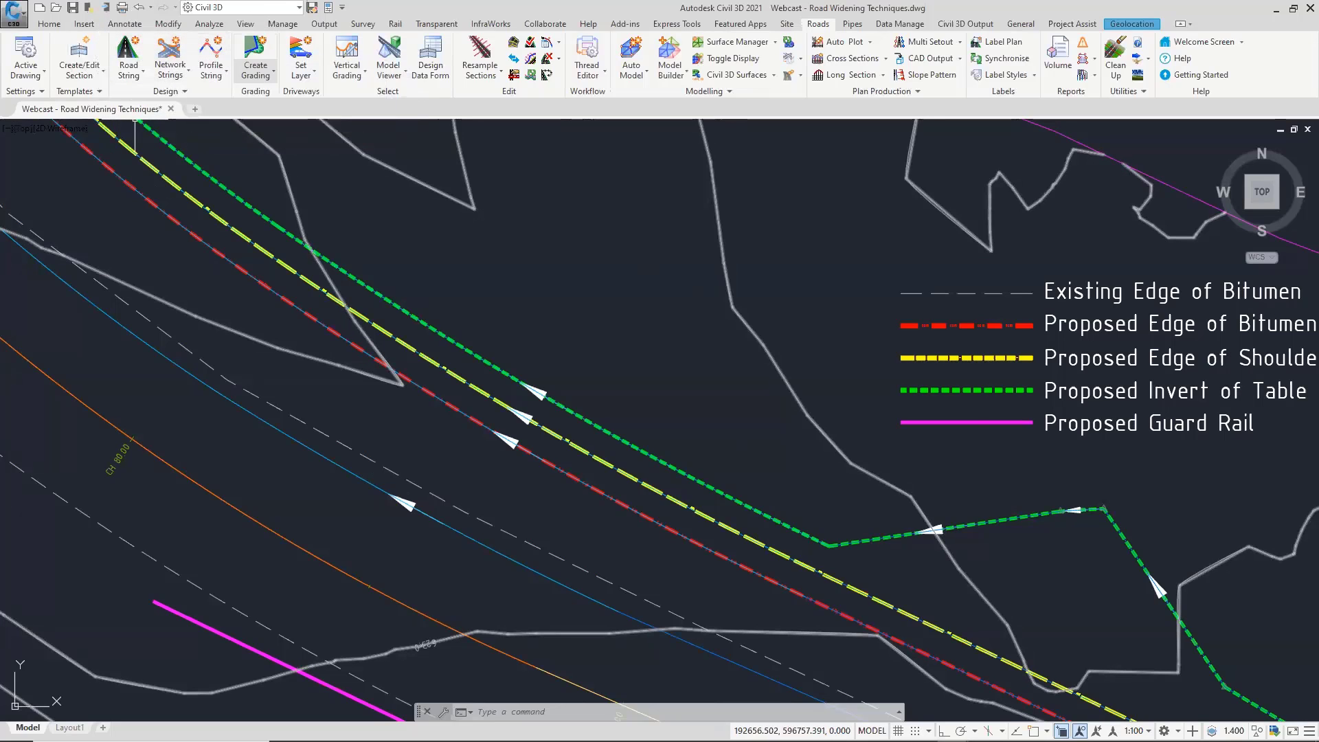
scroll(683, 295, down, 2)
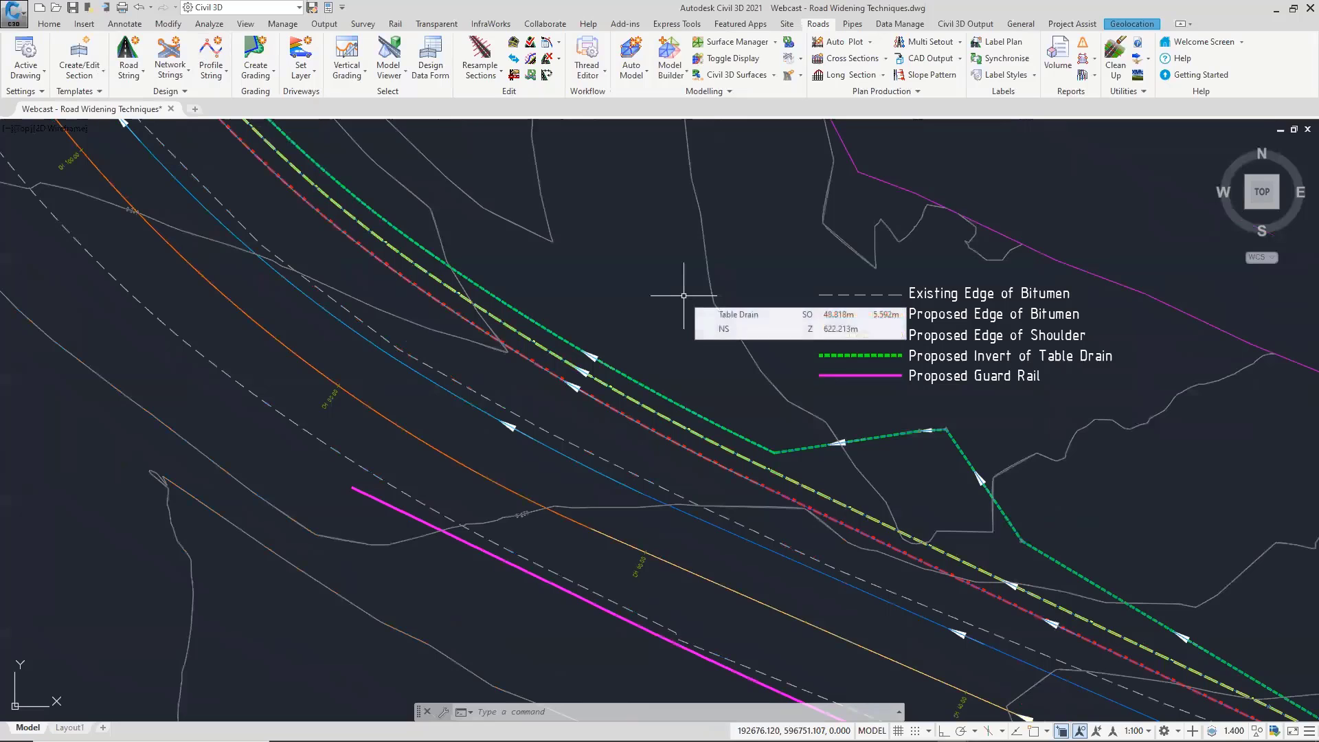
Start a road string on the Road-Master alignment with the Local Road - Right Side Sawcut & Table Drain template.
click(125, 54)
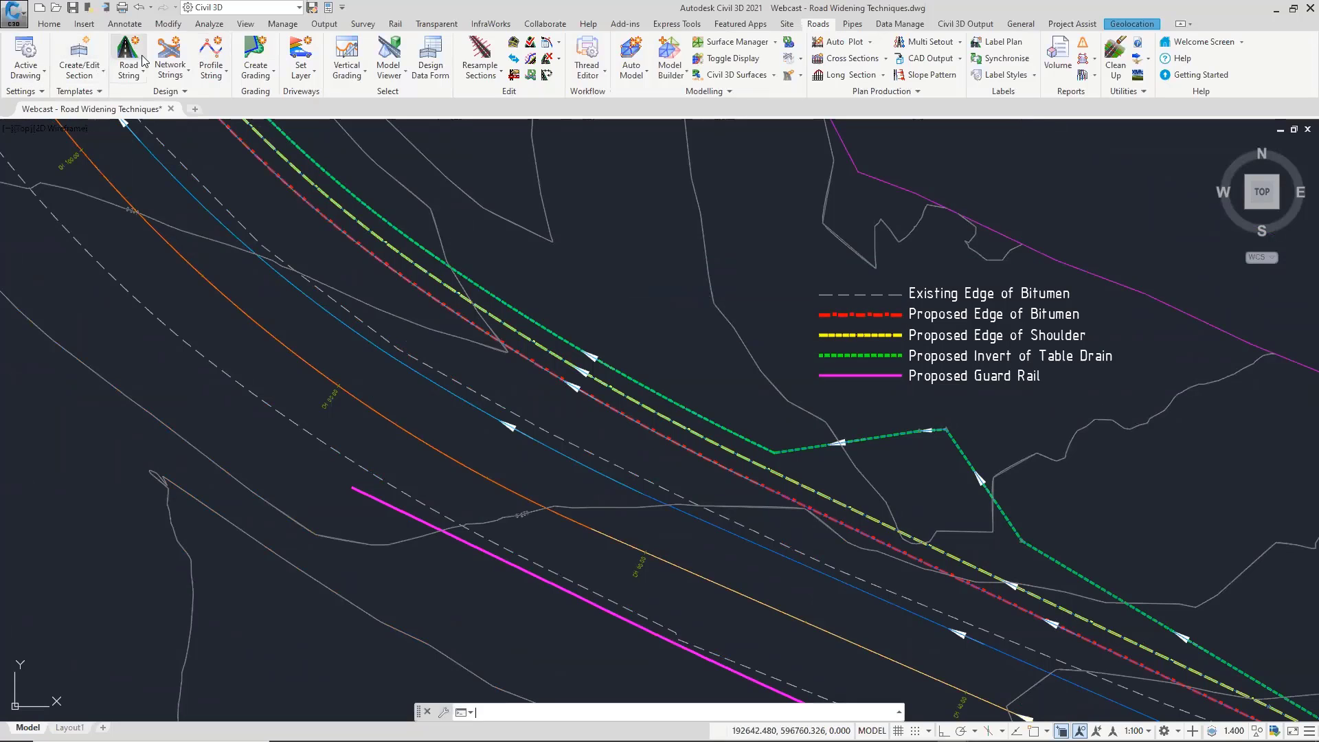
click(462, 468)
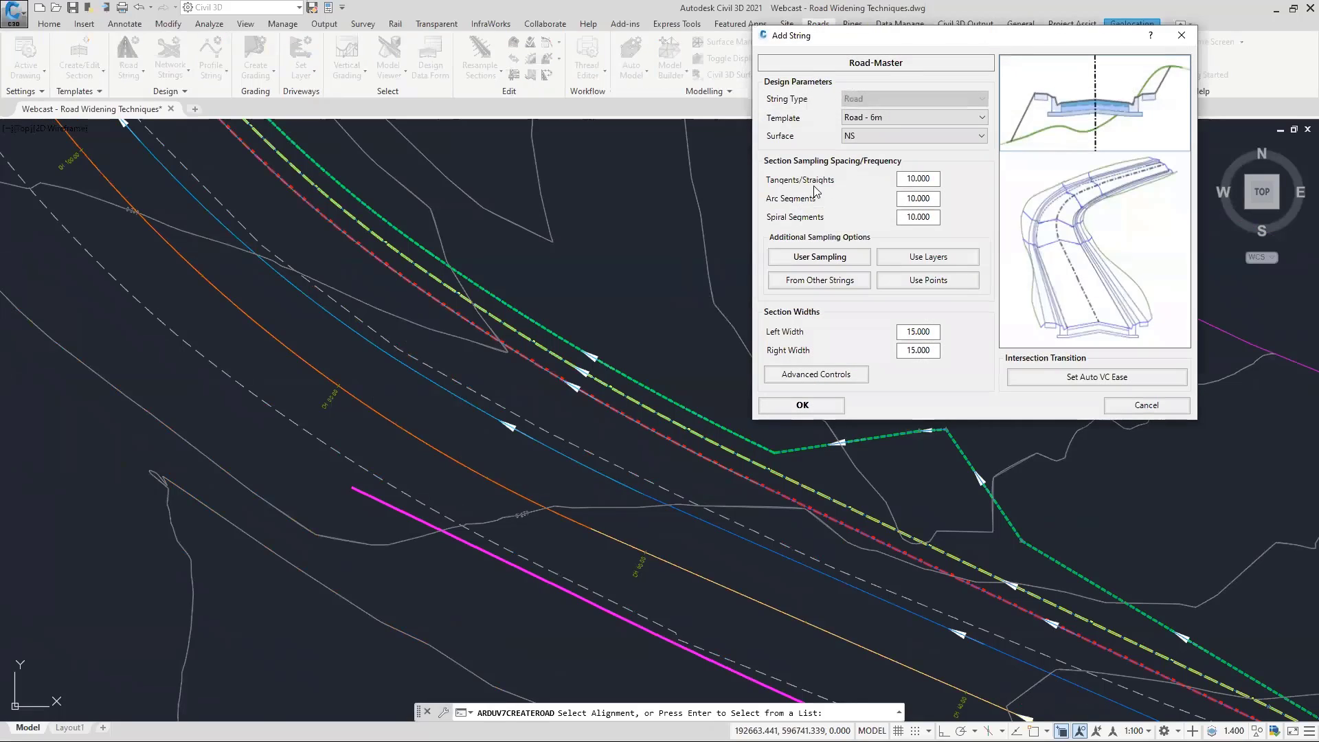
click(892, 116)
click(902, 389)
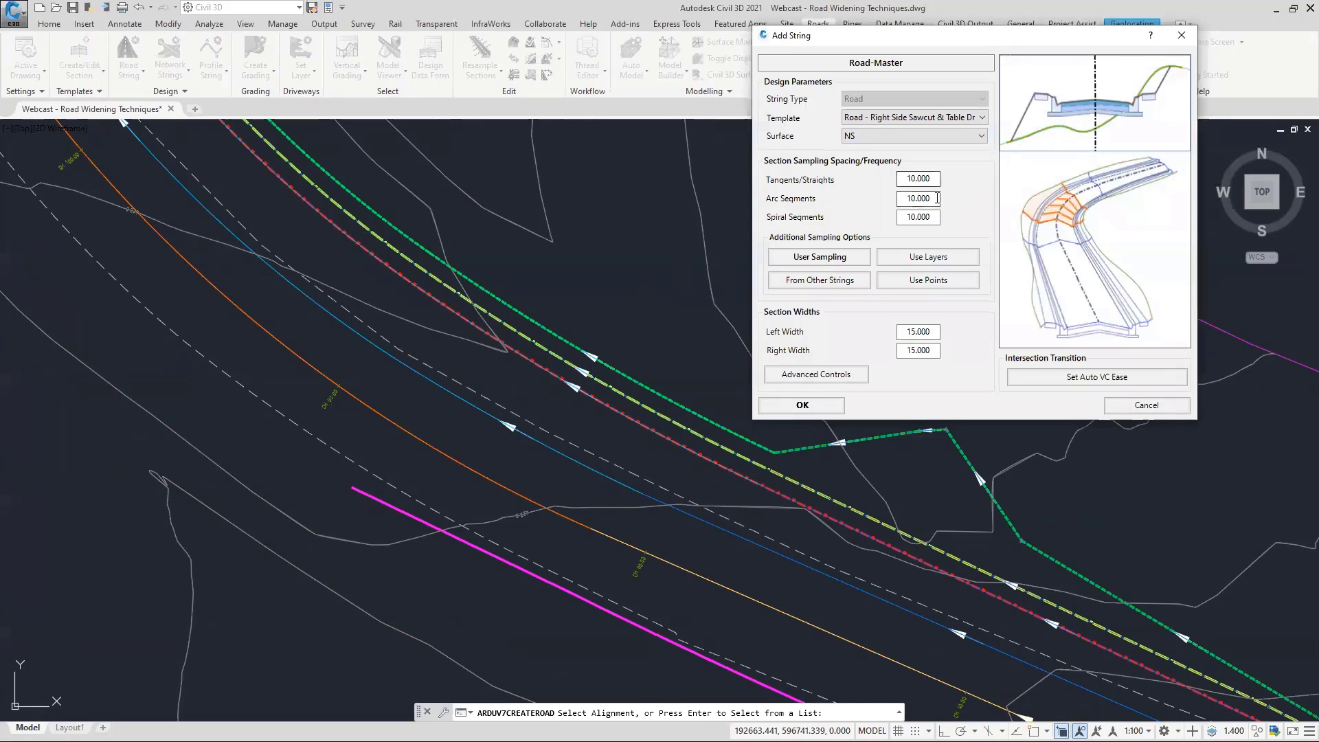
Set the right section width to 17 and create the Road-Master string.
click(901, 350)
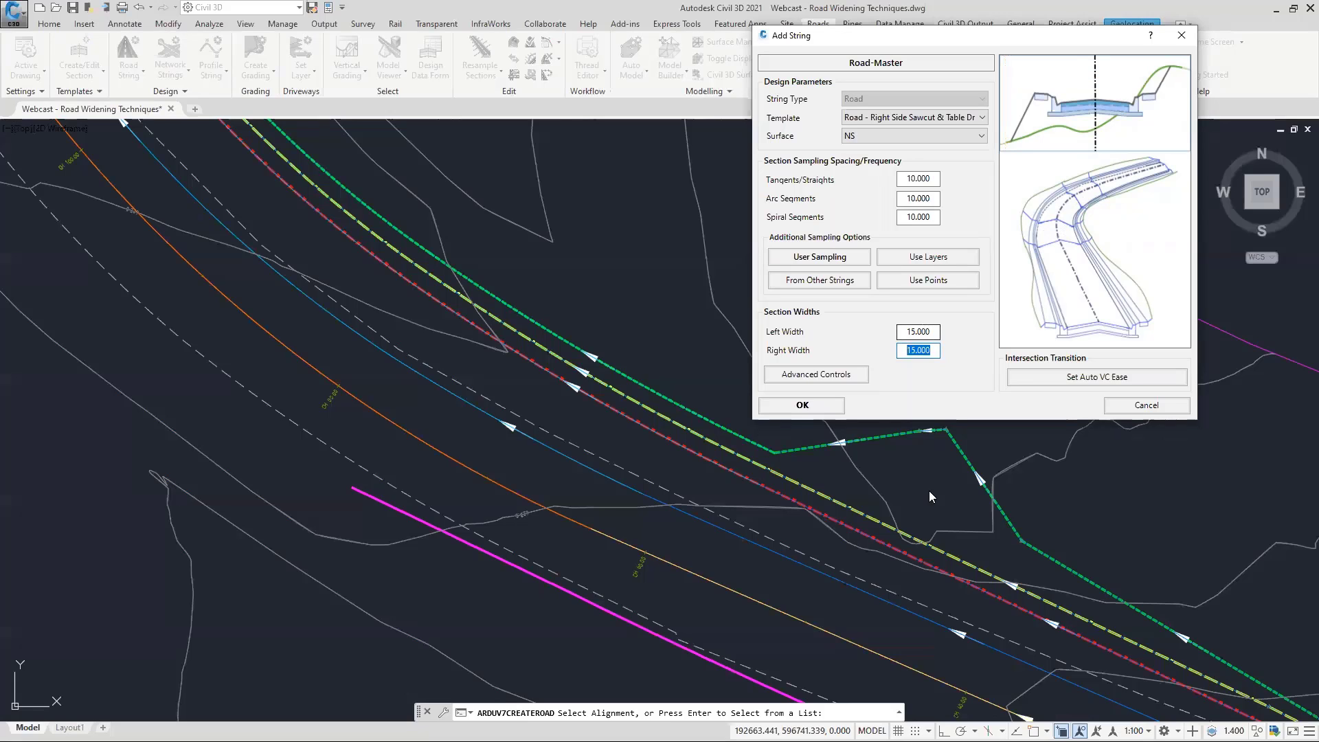
key(ctrl)
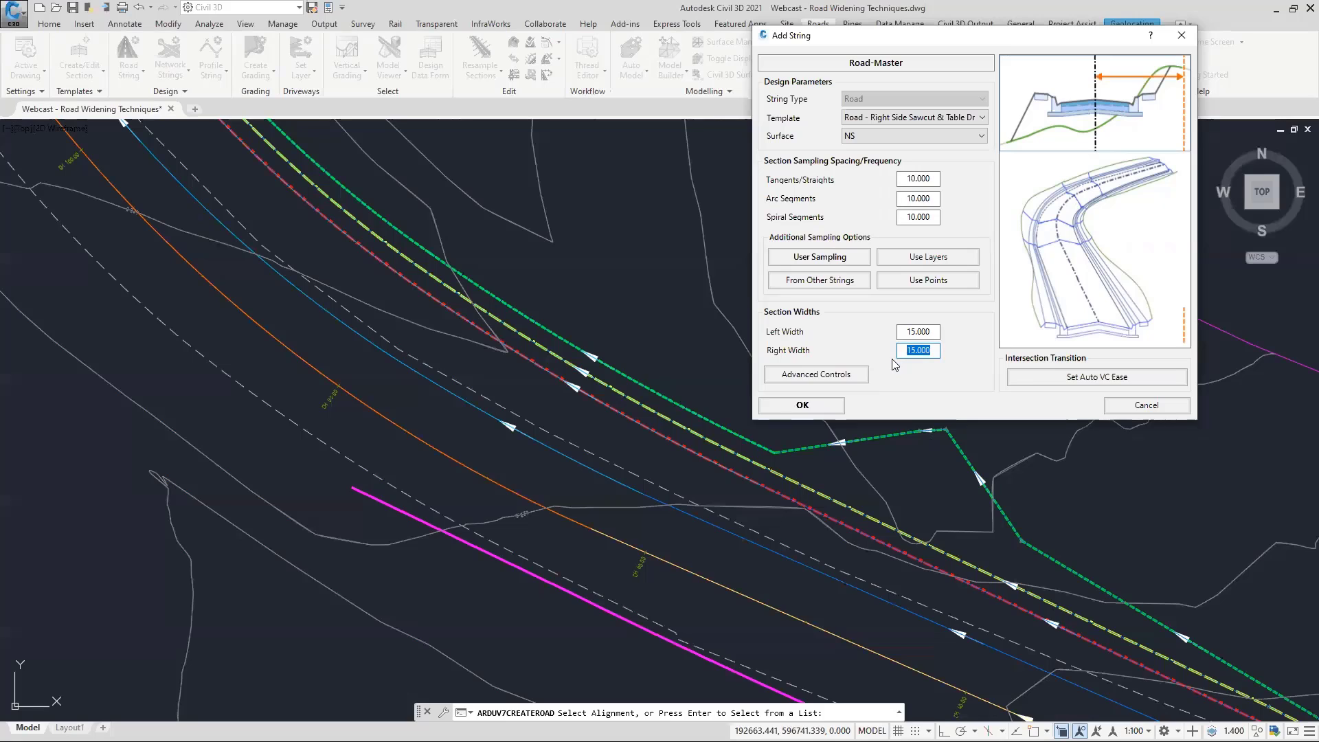
text(17)
click(820, 404)
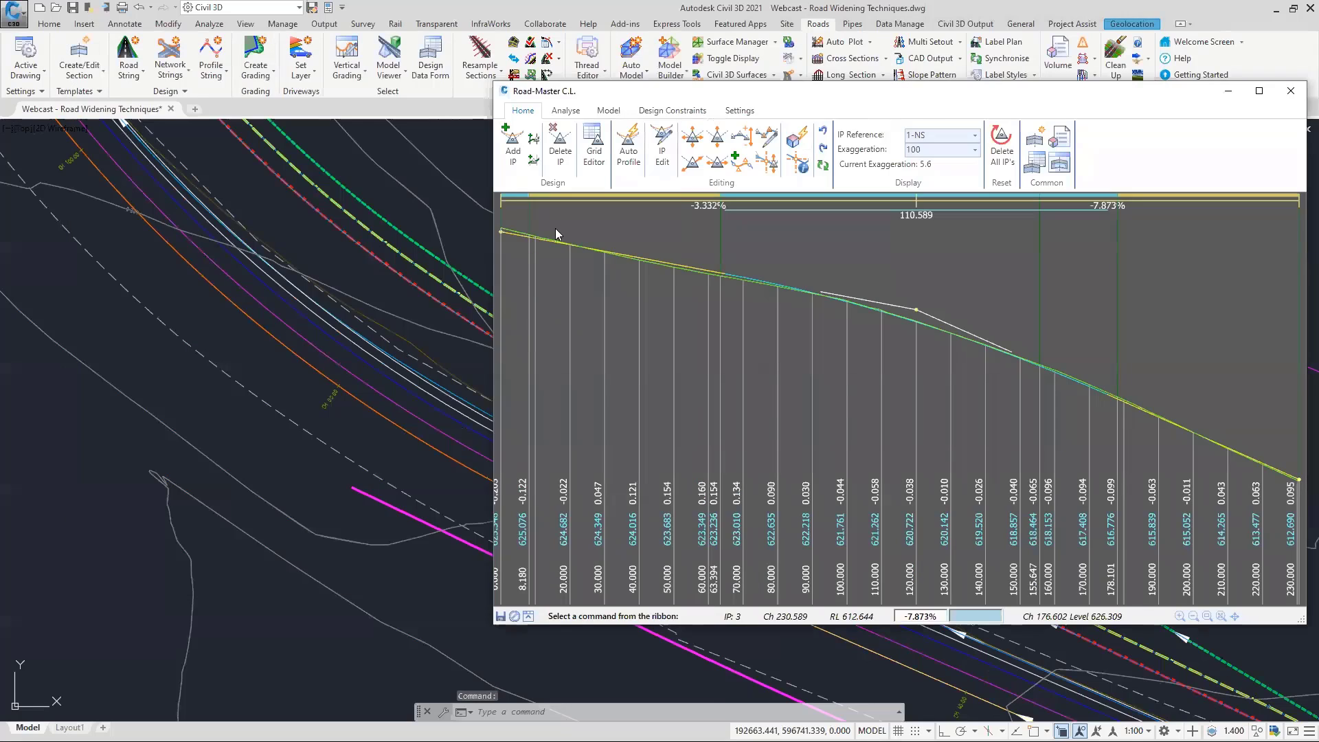
Show the Road-Master cross section at chainage 110 beside the profile and inspect its right-hand widening.
middle_drag(359, 280, 167, 280)
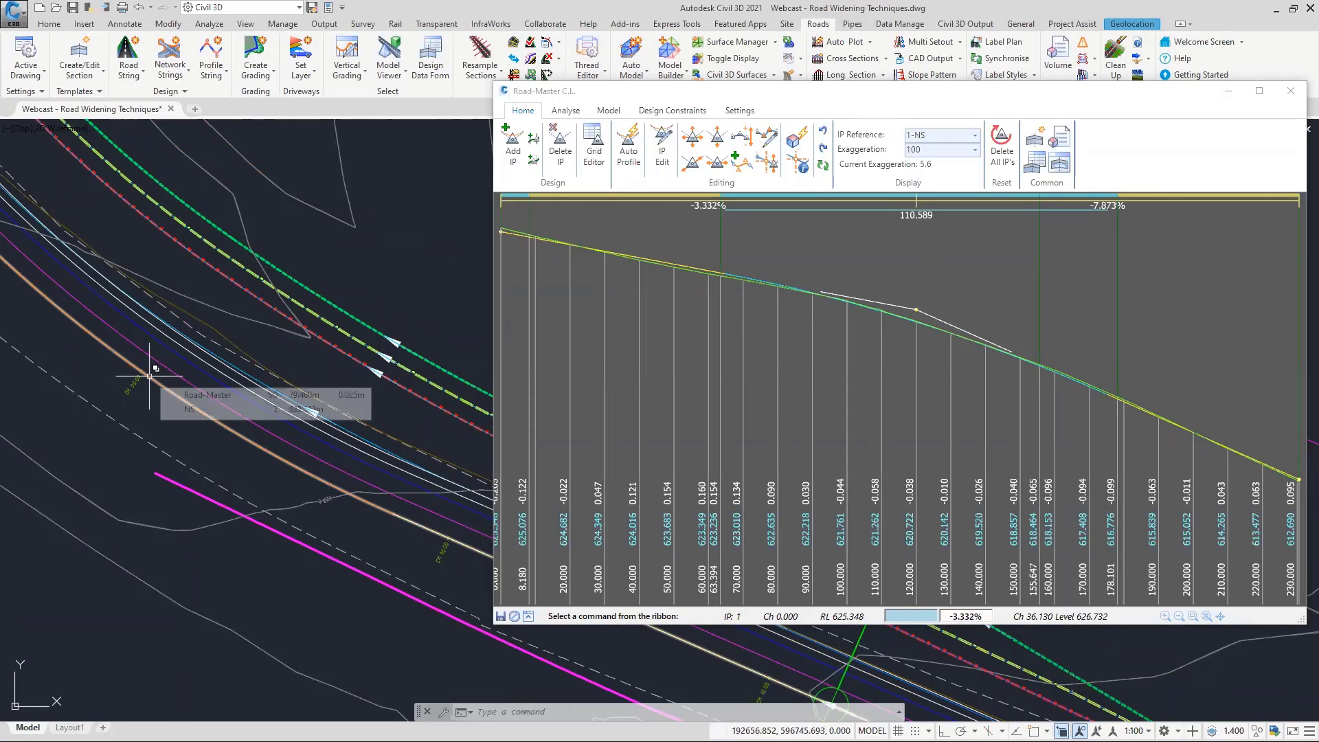
click(867, 241)
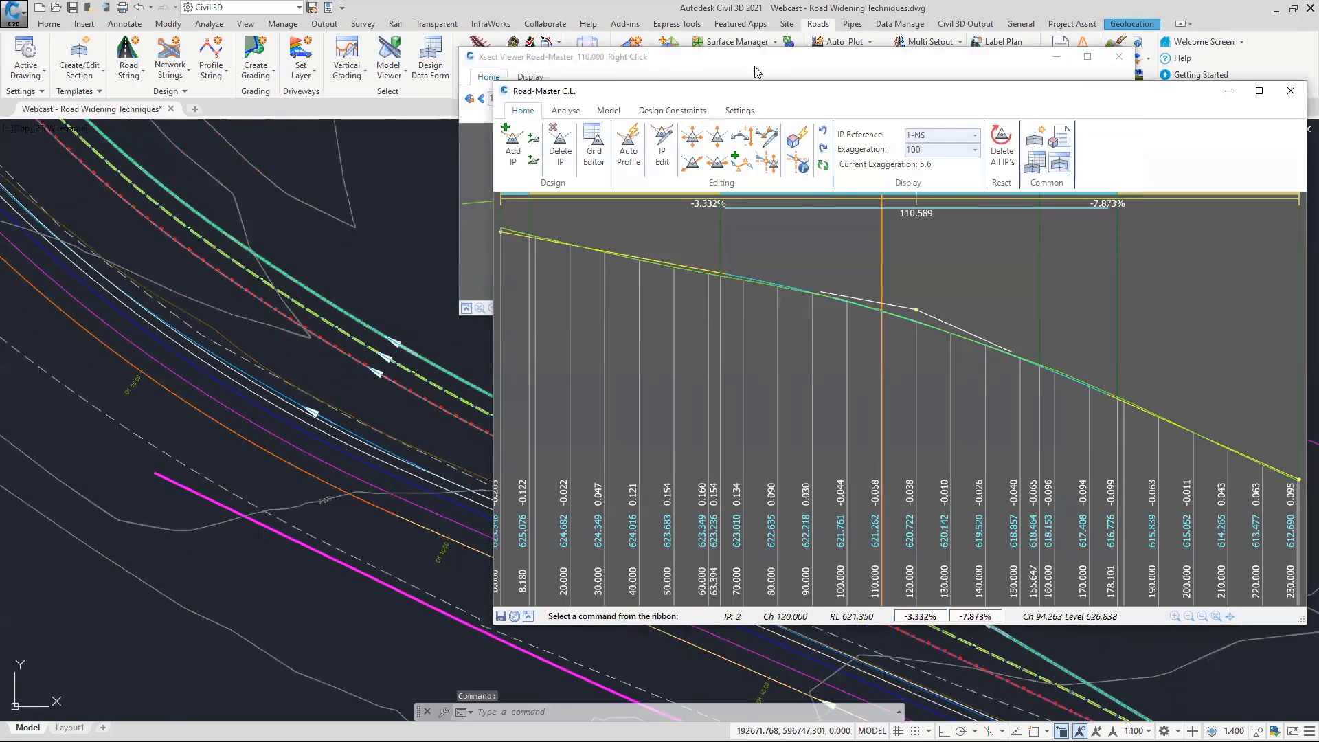
drag(762, 66, 328, 61)
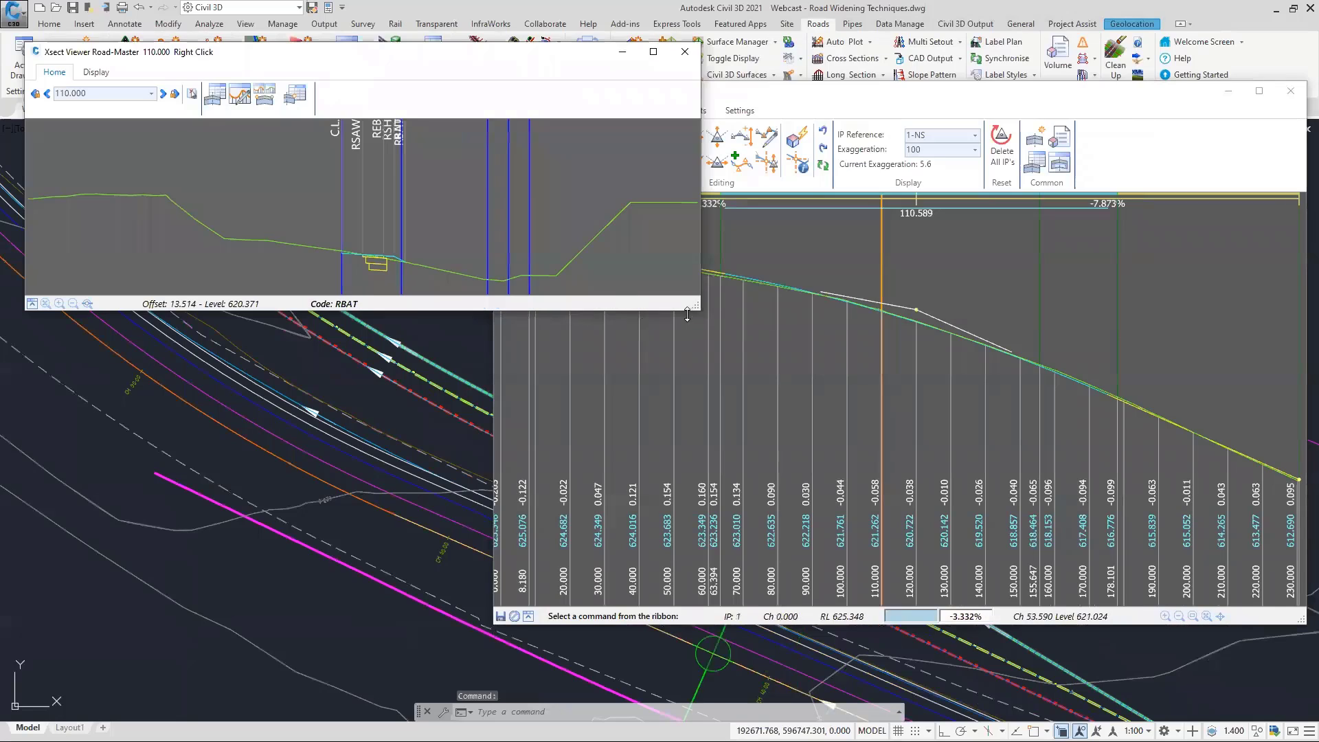
drag(695, 306, 451, 364)
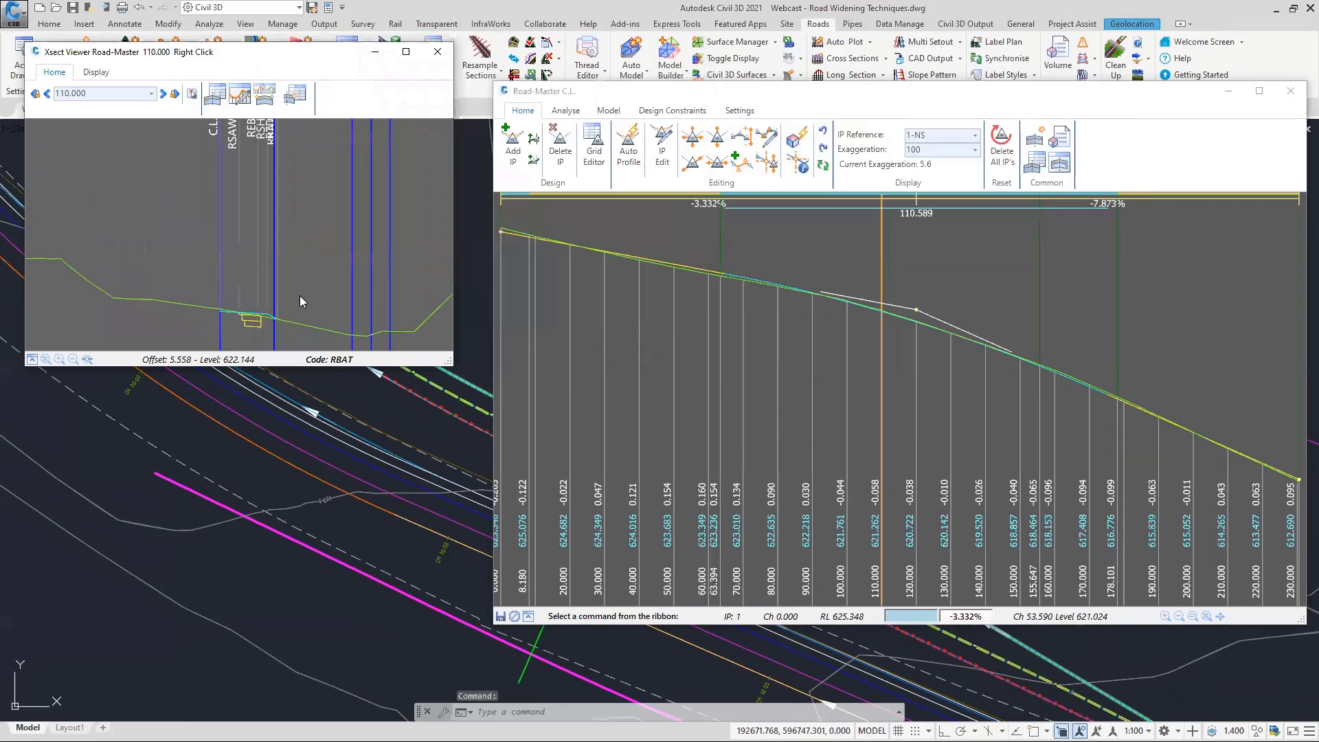
scroll(307, 287, up, 4)
middle_drag(382, 265, 234, 232)
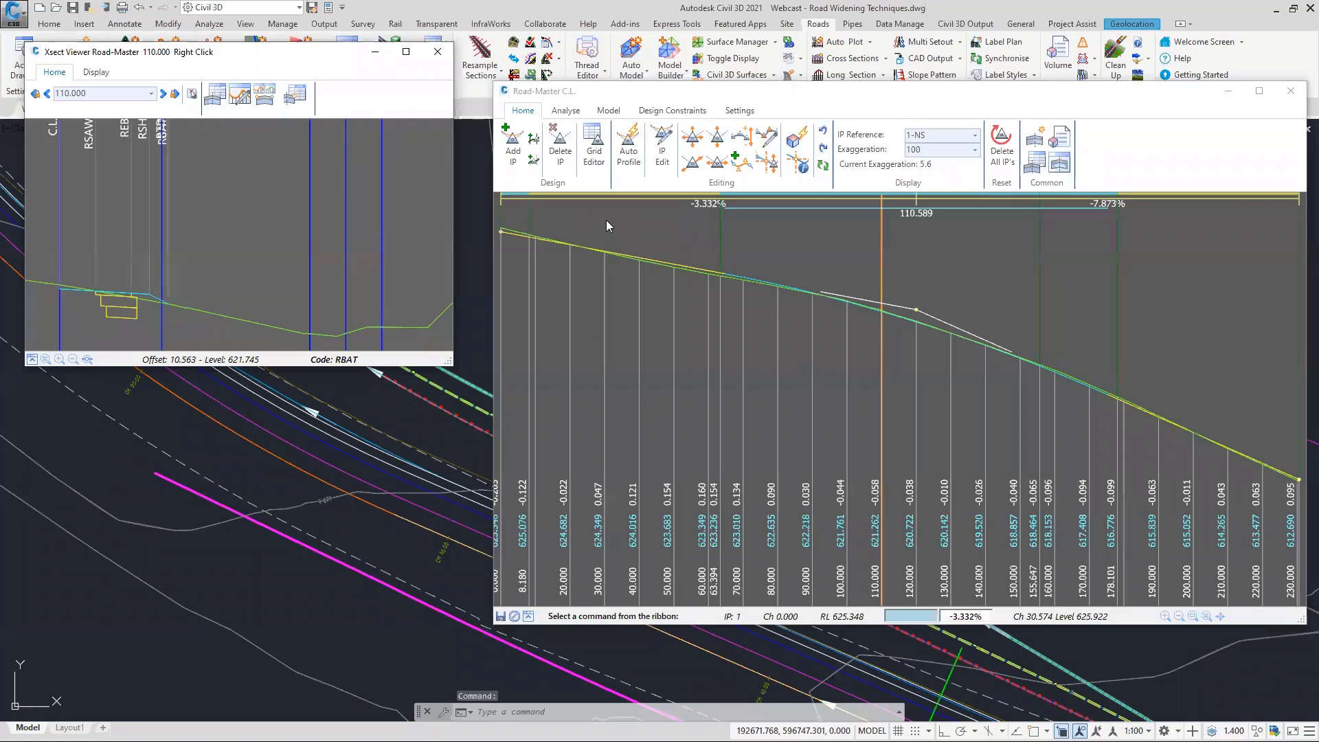
Replace all Road-Master vertical IPs with IPs matching the surface levels at sampled sections and close the grading table.
click(595, 144)
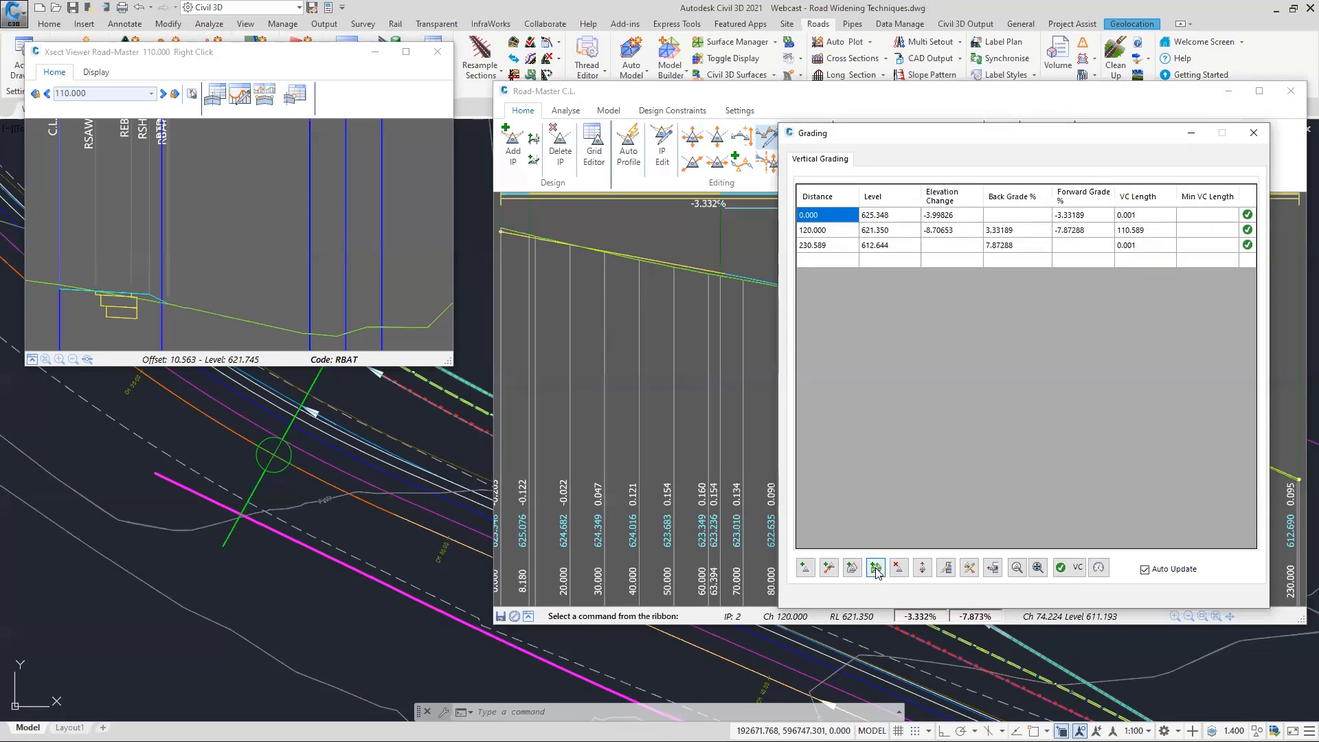
click(877, 570)
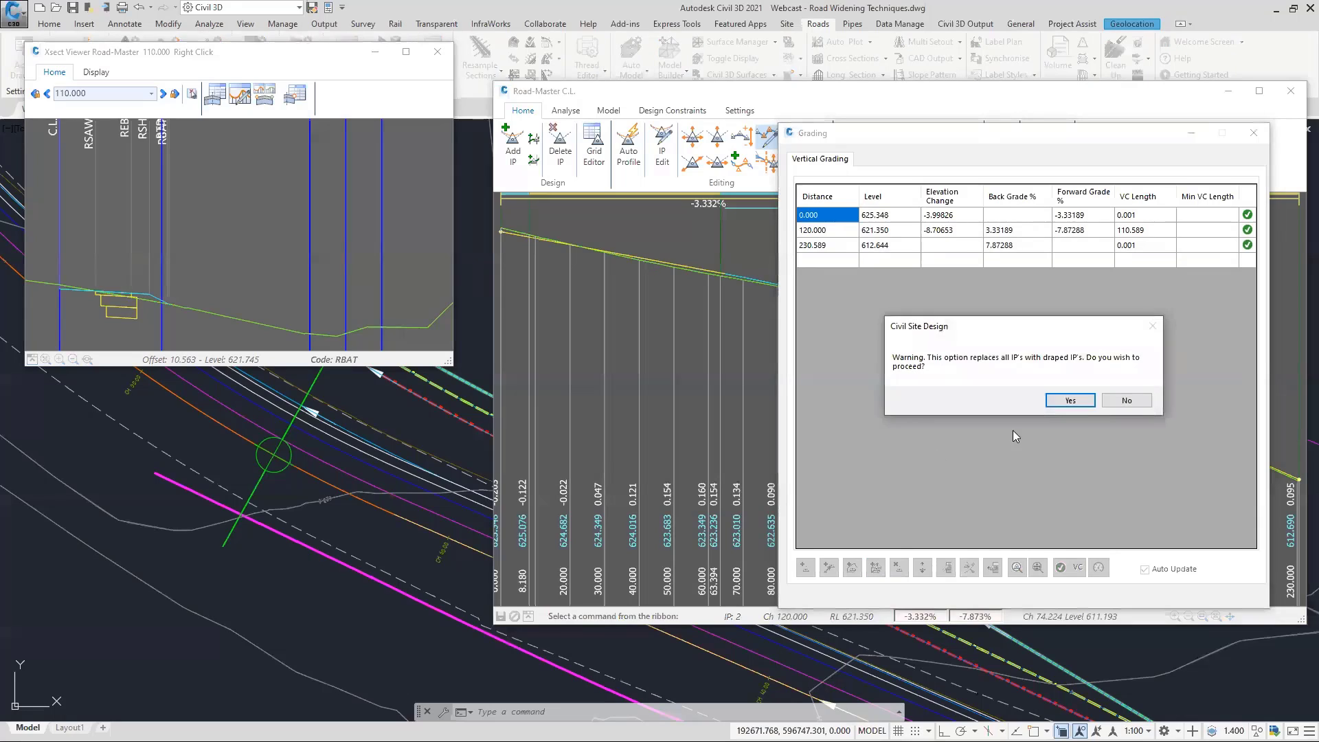
click(1075, 405)
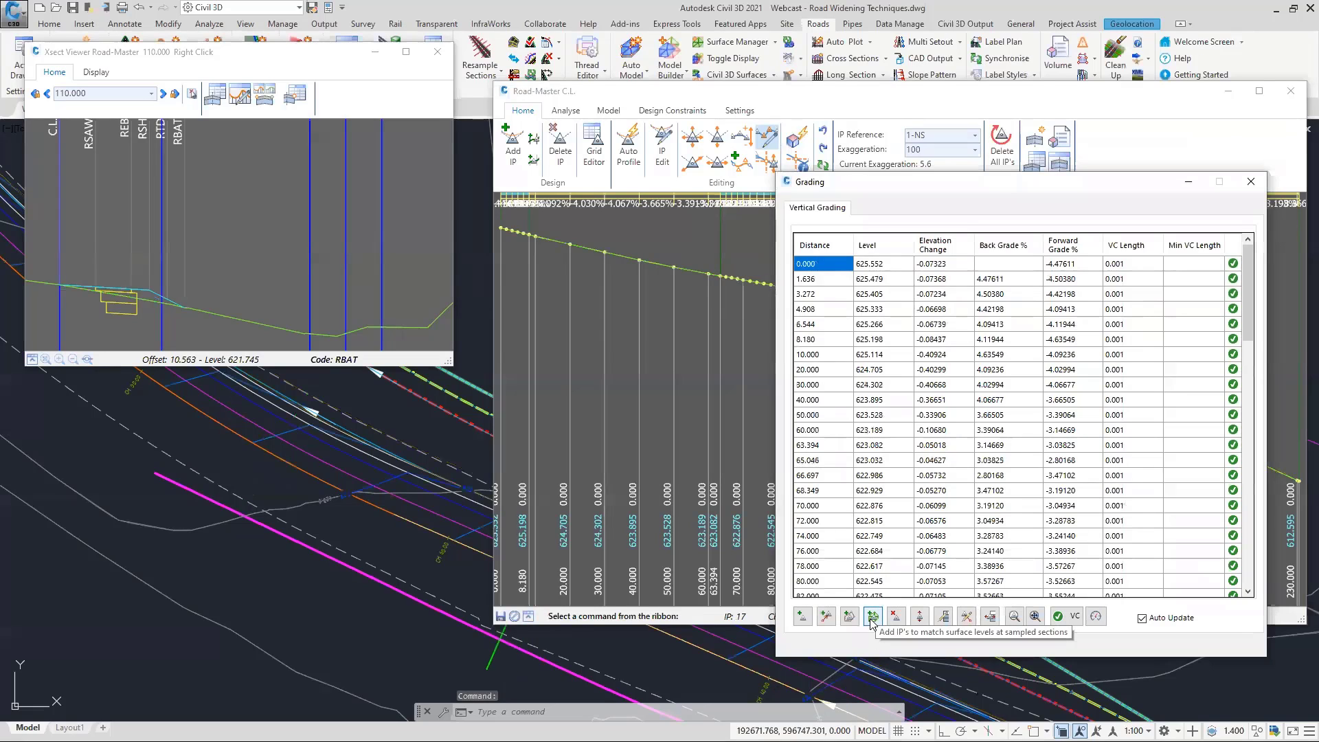
click(870, 618)
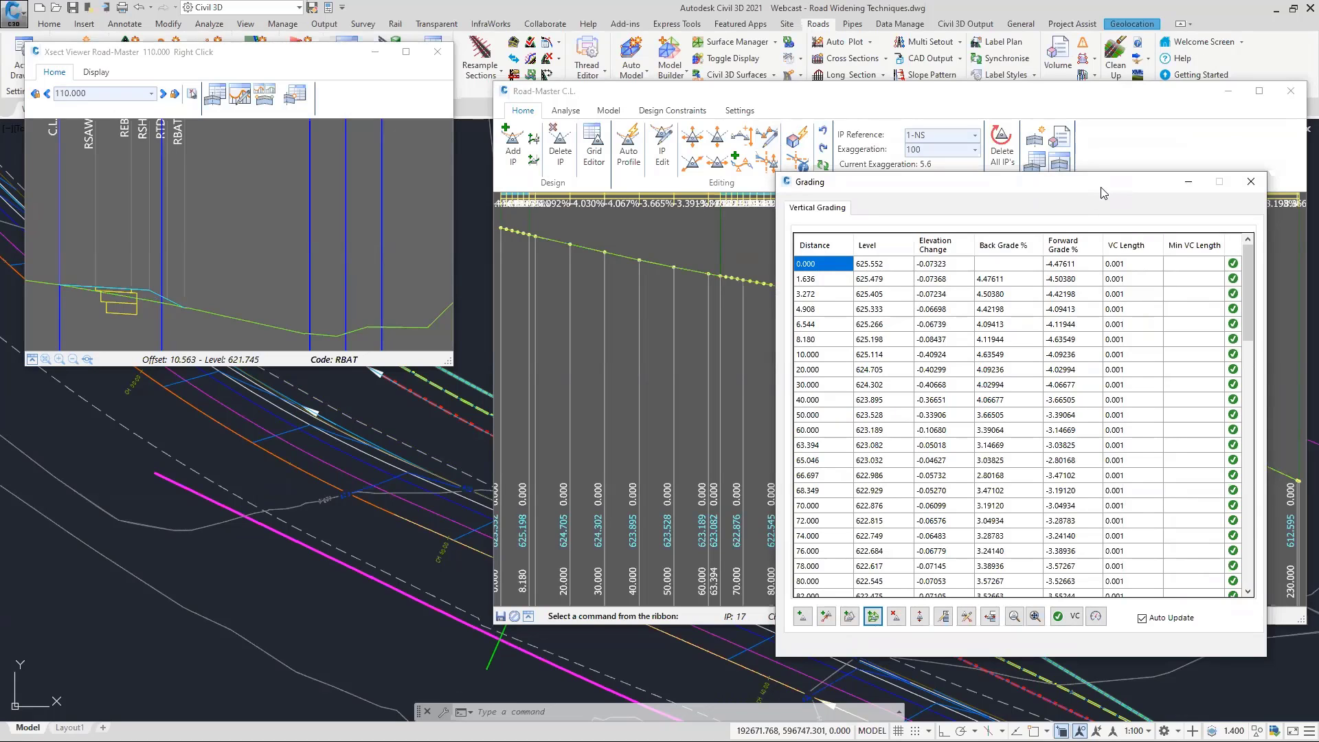
click(1250, 183)
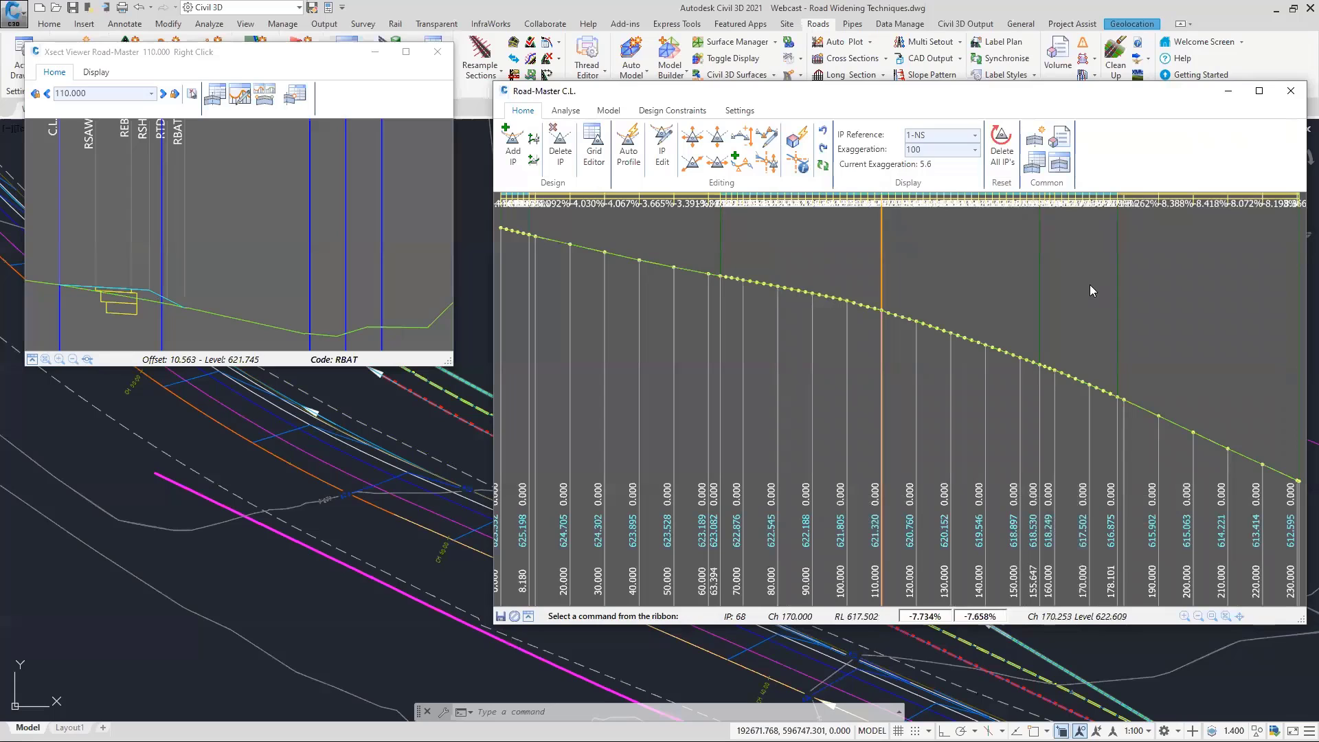
click(628, 161)
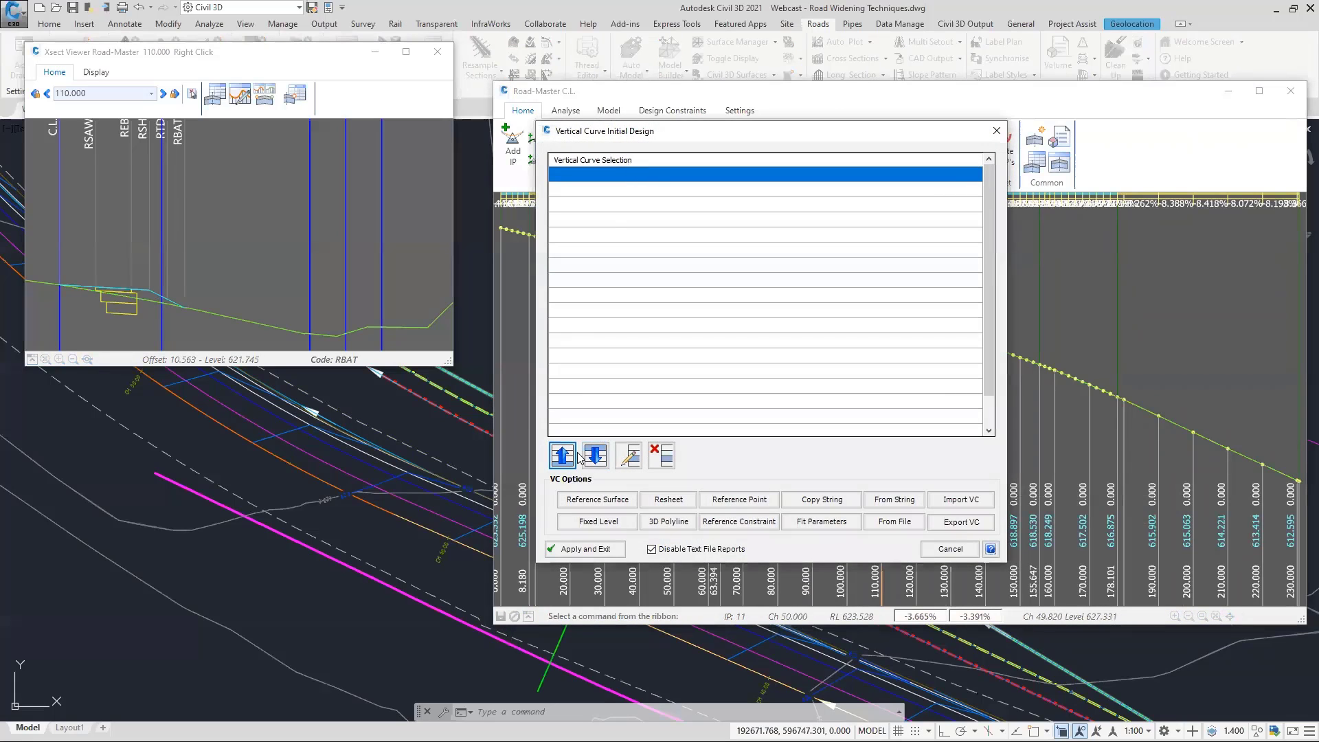
click(598, 500)
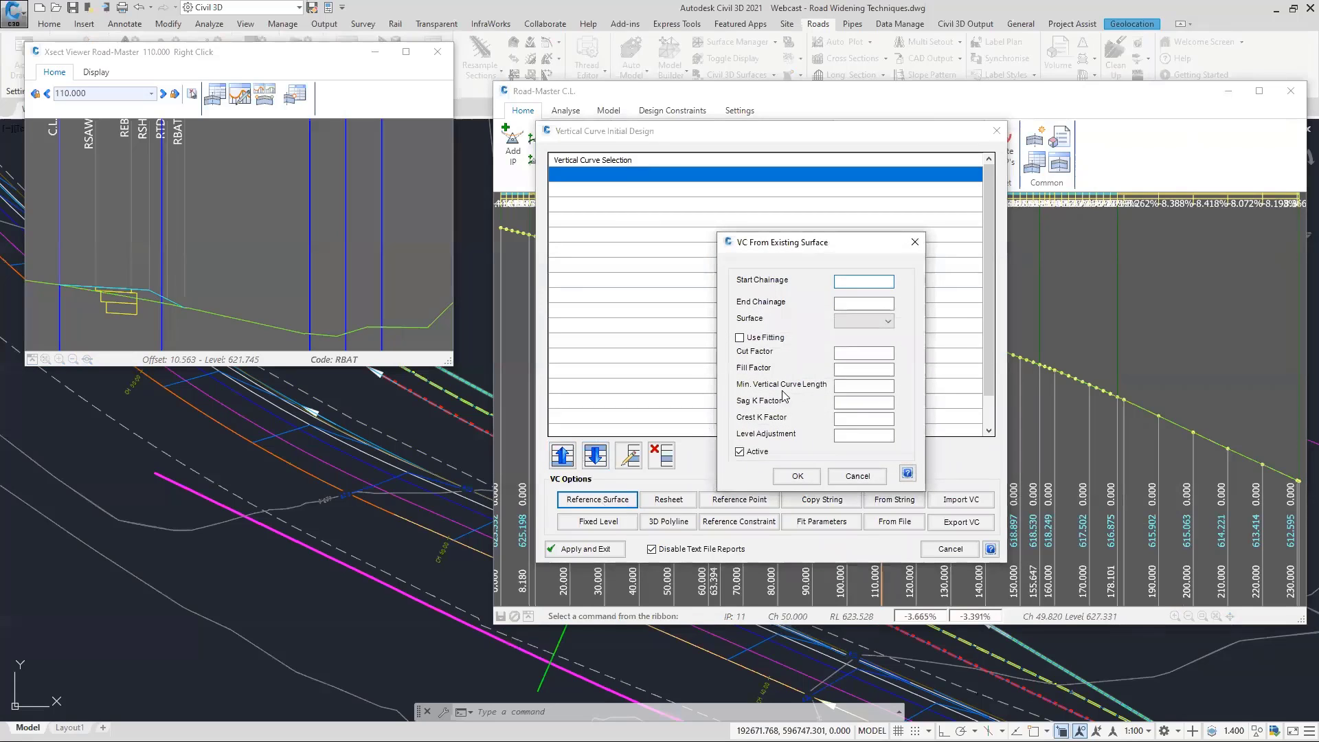
click(858, 304)
click(914, 242)
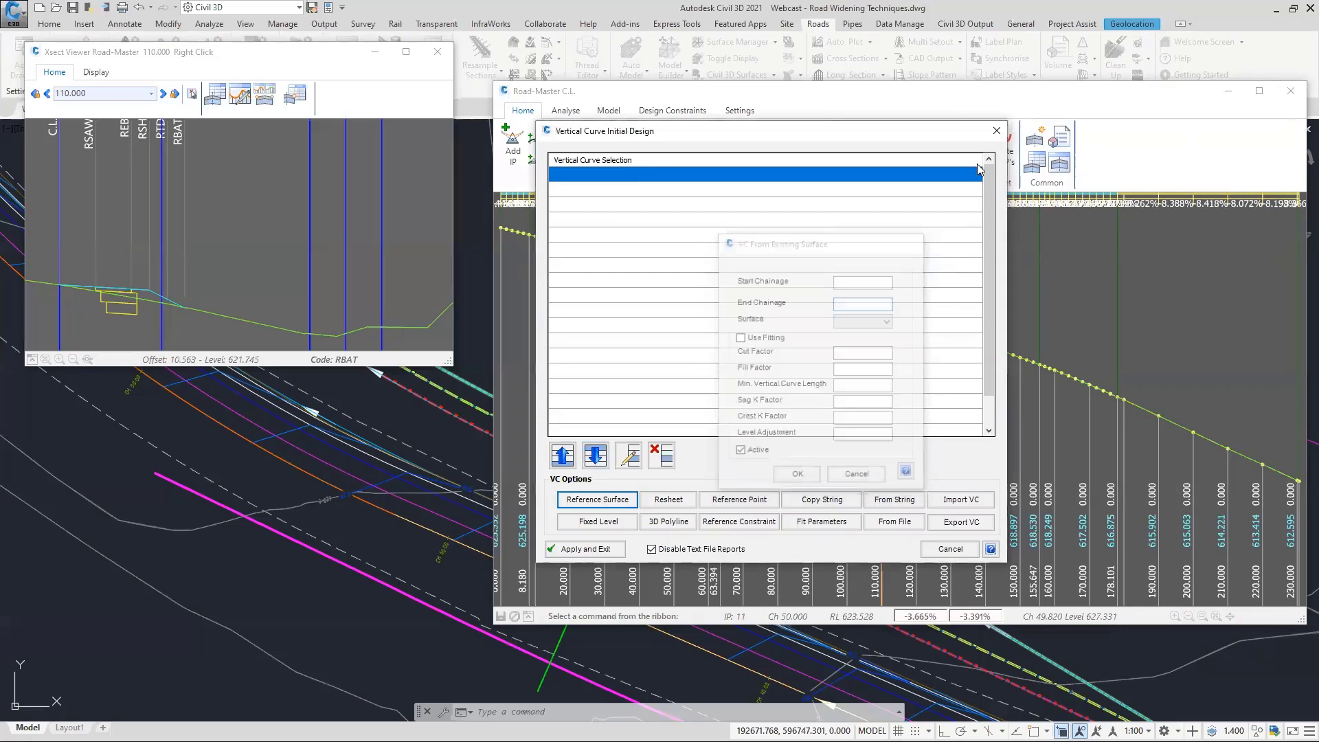
click(995, 131)
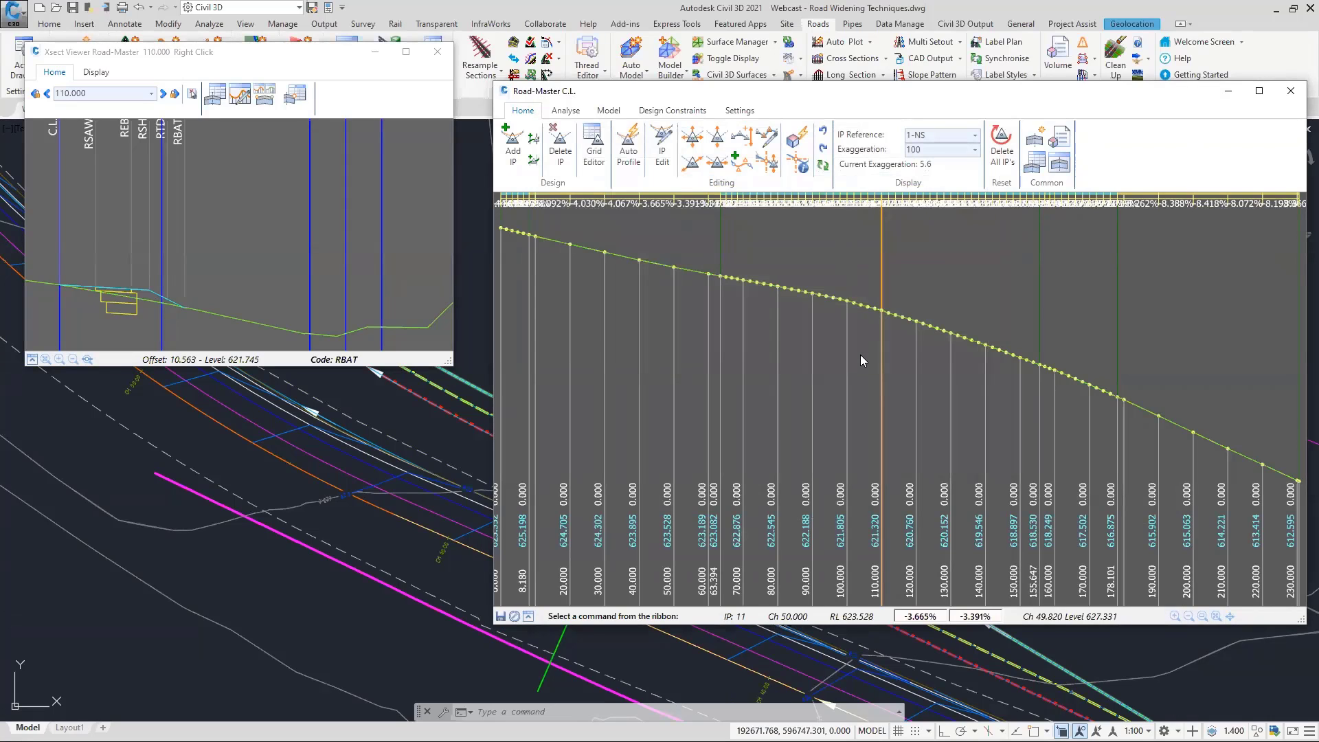
Enlarge the Road-Master cross section viewer at chainage 110 and place it over the profile window.
click(454, 358)
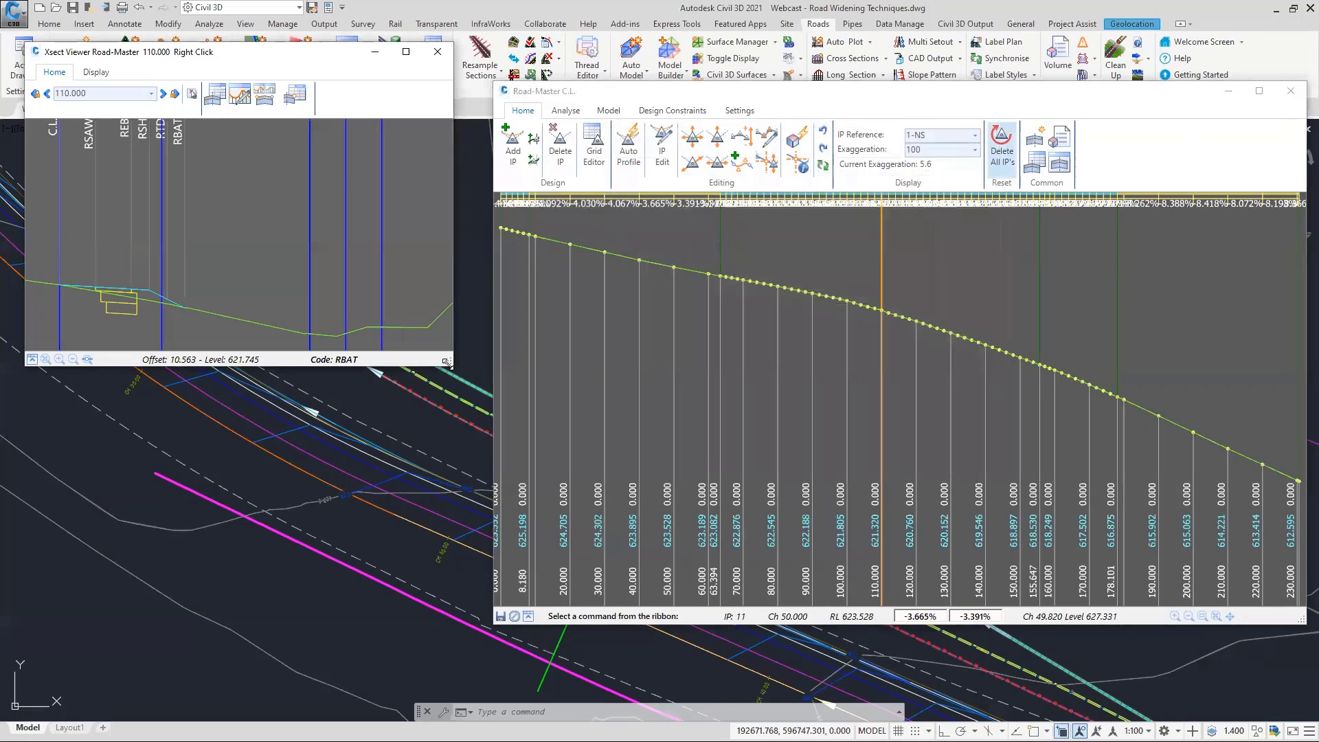
drag(448, 364, 872, 528)
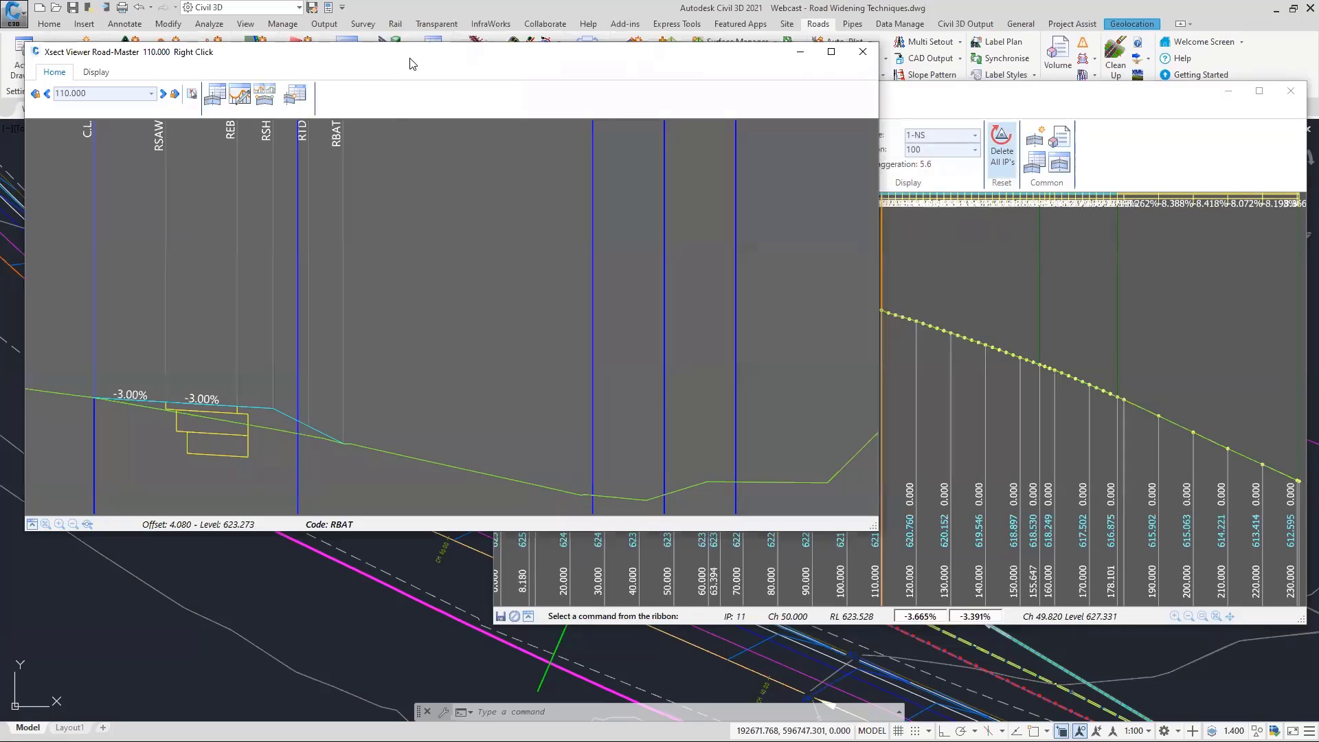
drag(412, 63, 598, 142)
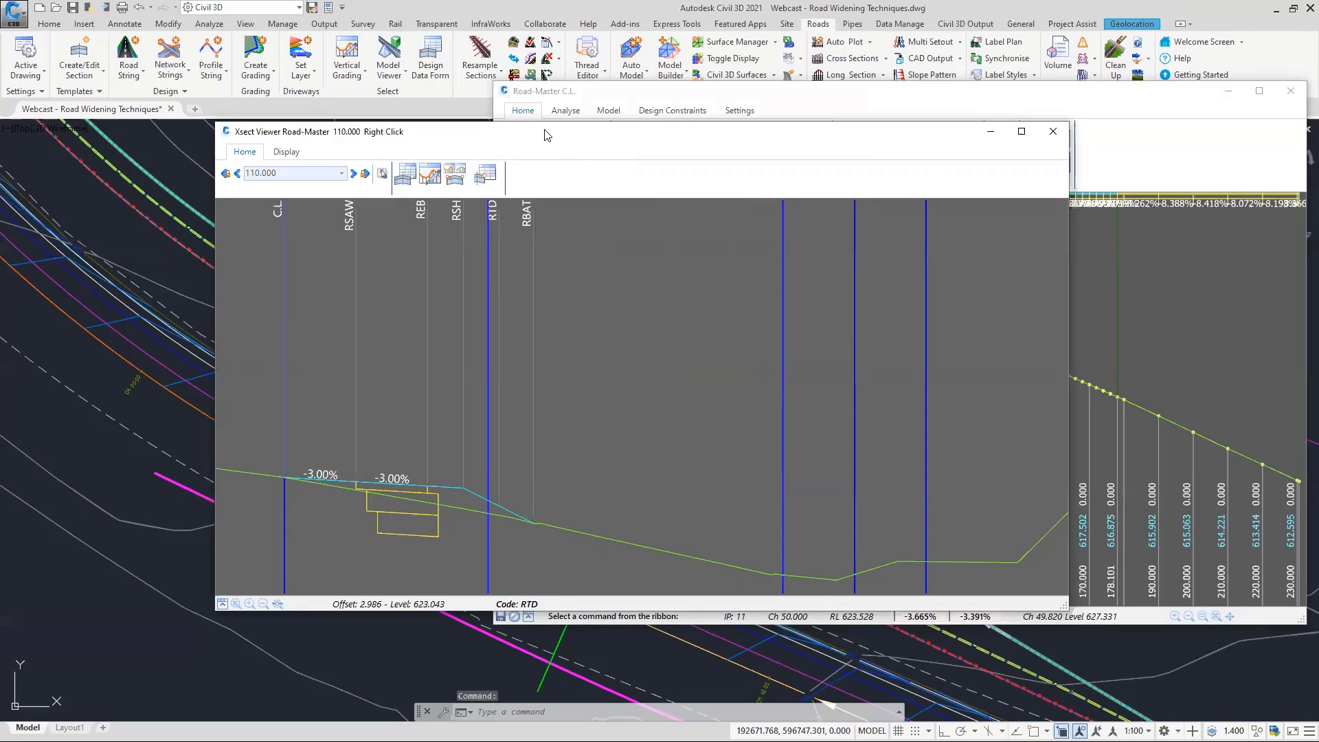
drag(547, 134, 714, 103)
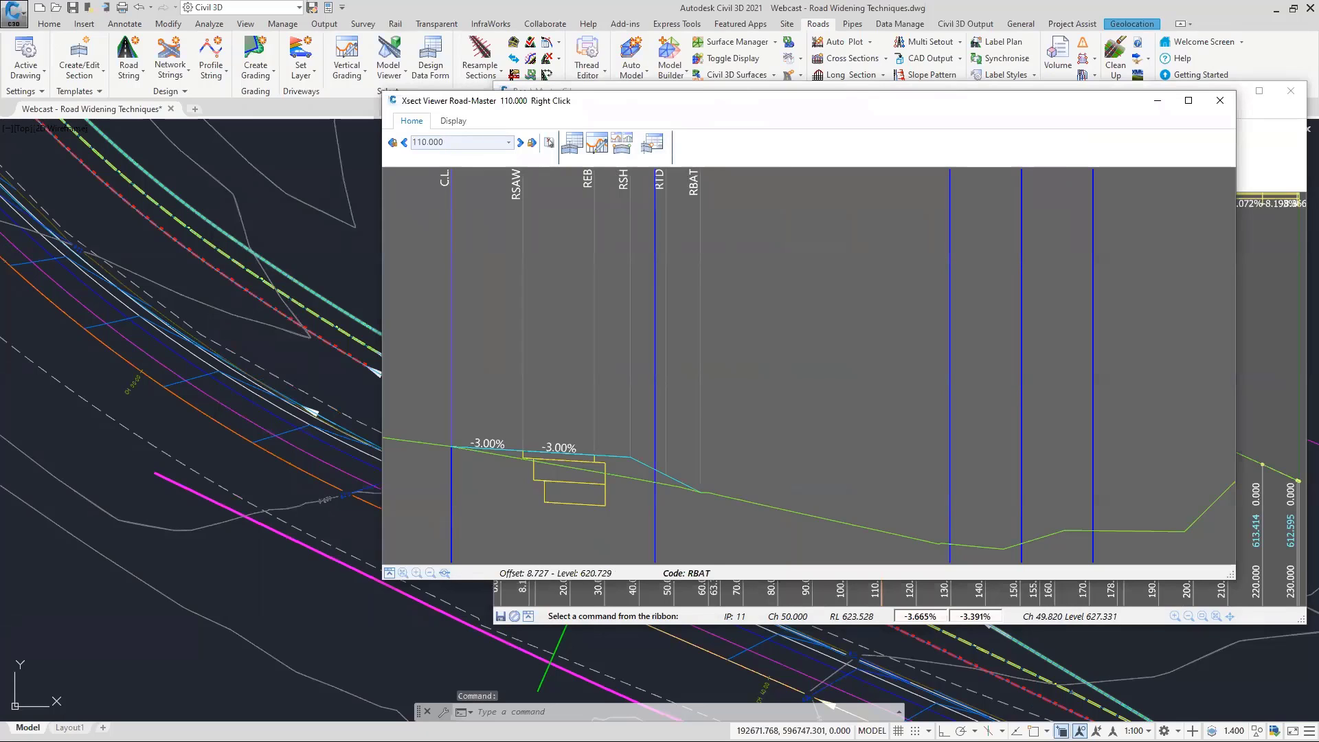
Bring up the Model Viewer, enlarge it and examine the Road-Master strings and the outer batter line in 3D.
key(super)
mouse_move(952, 728)
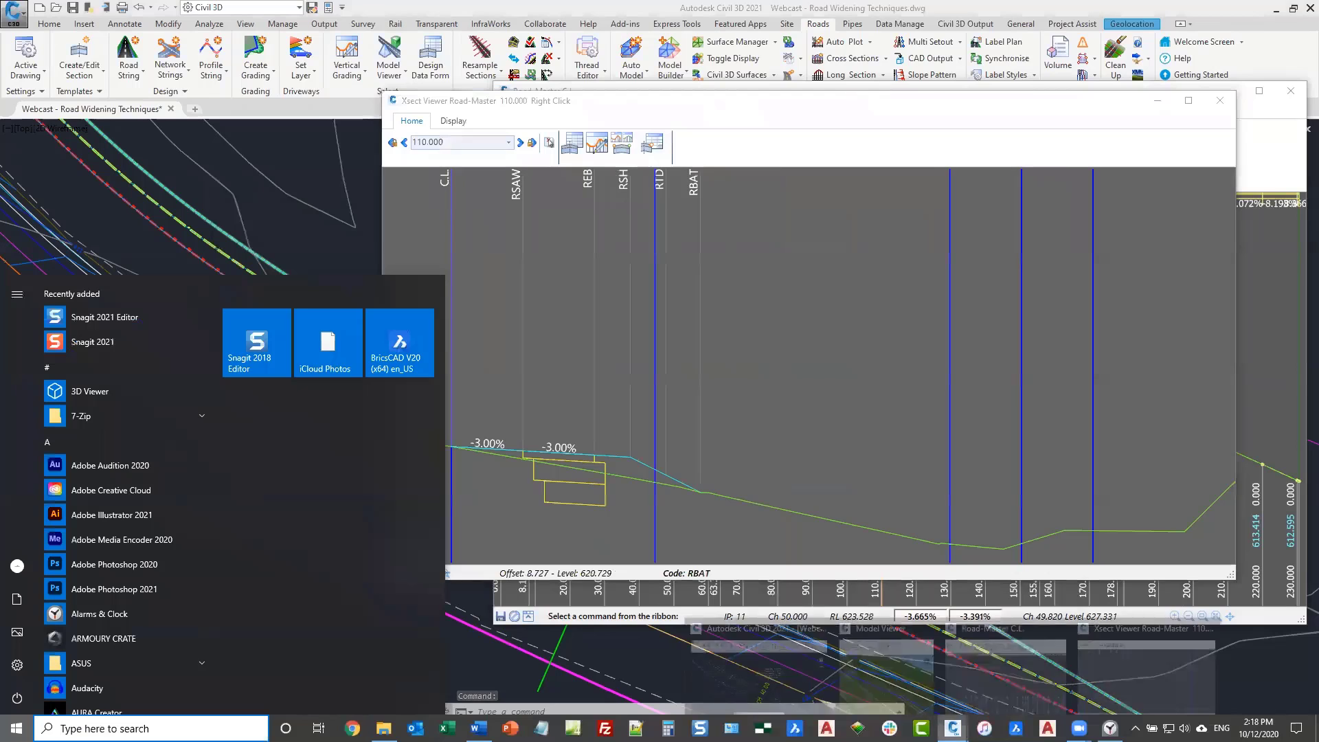
click(859, 657)
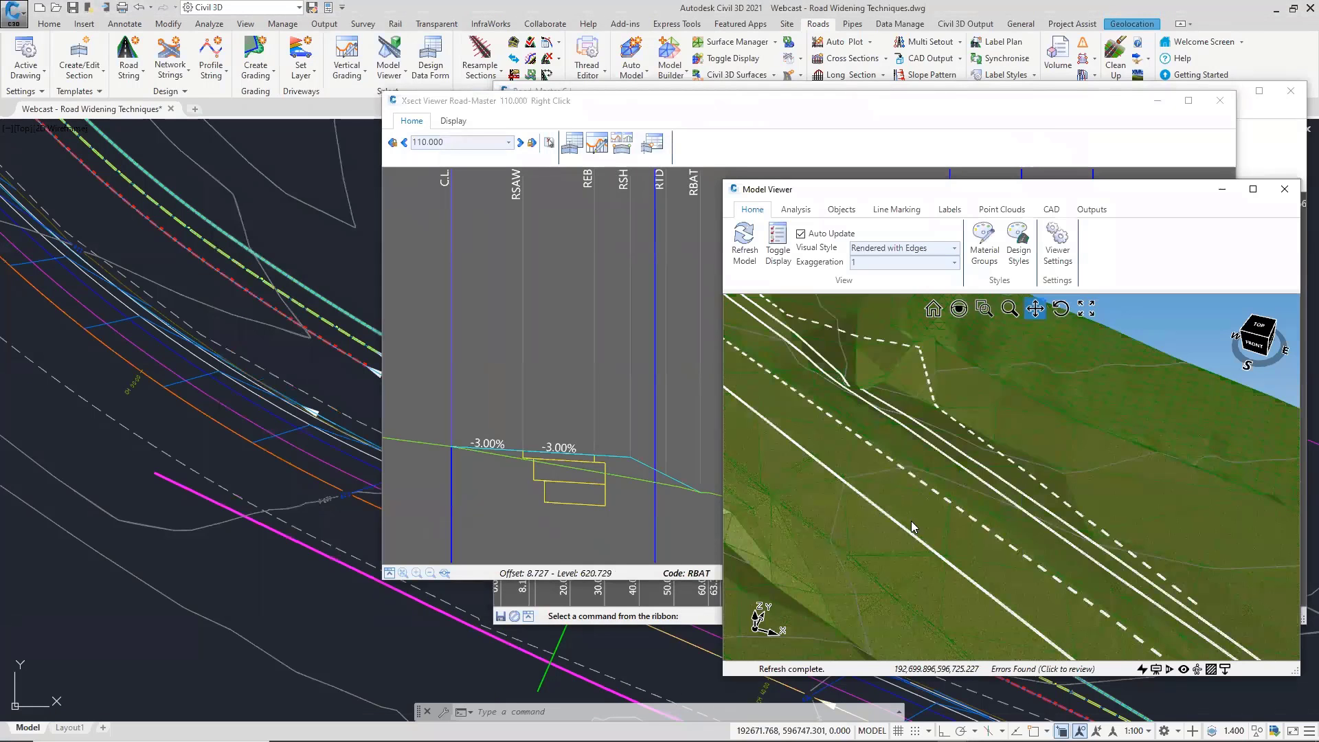
drag(994, 468, 960, 433)
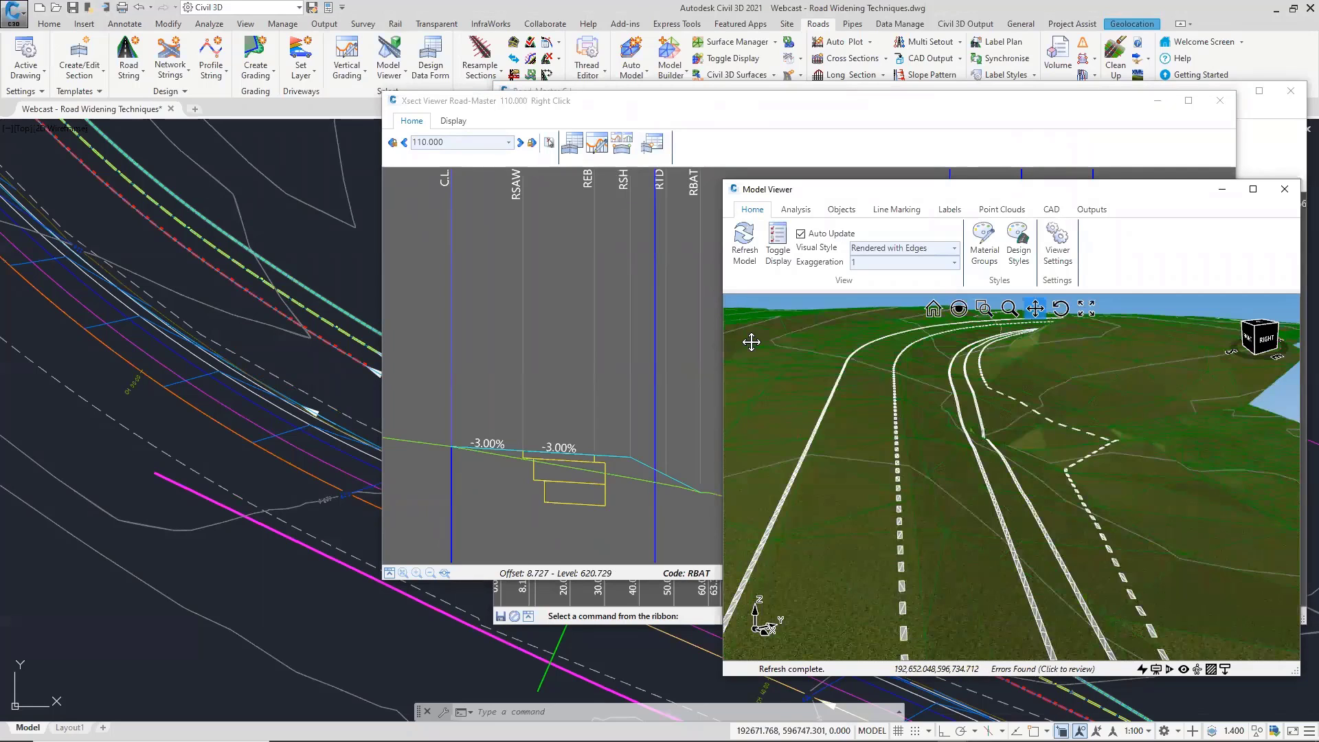
drag(869, 451, 1041, 447)
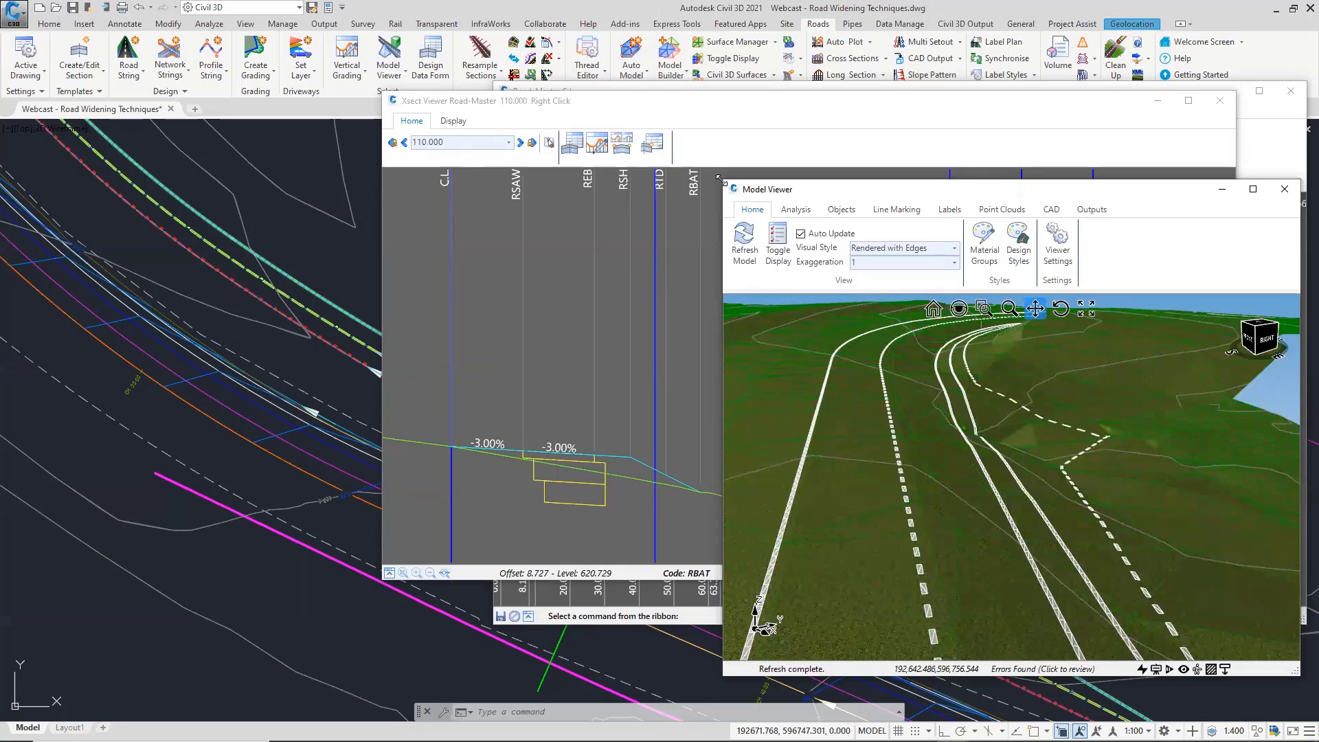
drag(720, 179, 395, 56)
drag(627, 297, 583, 341)
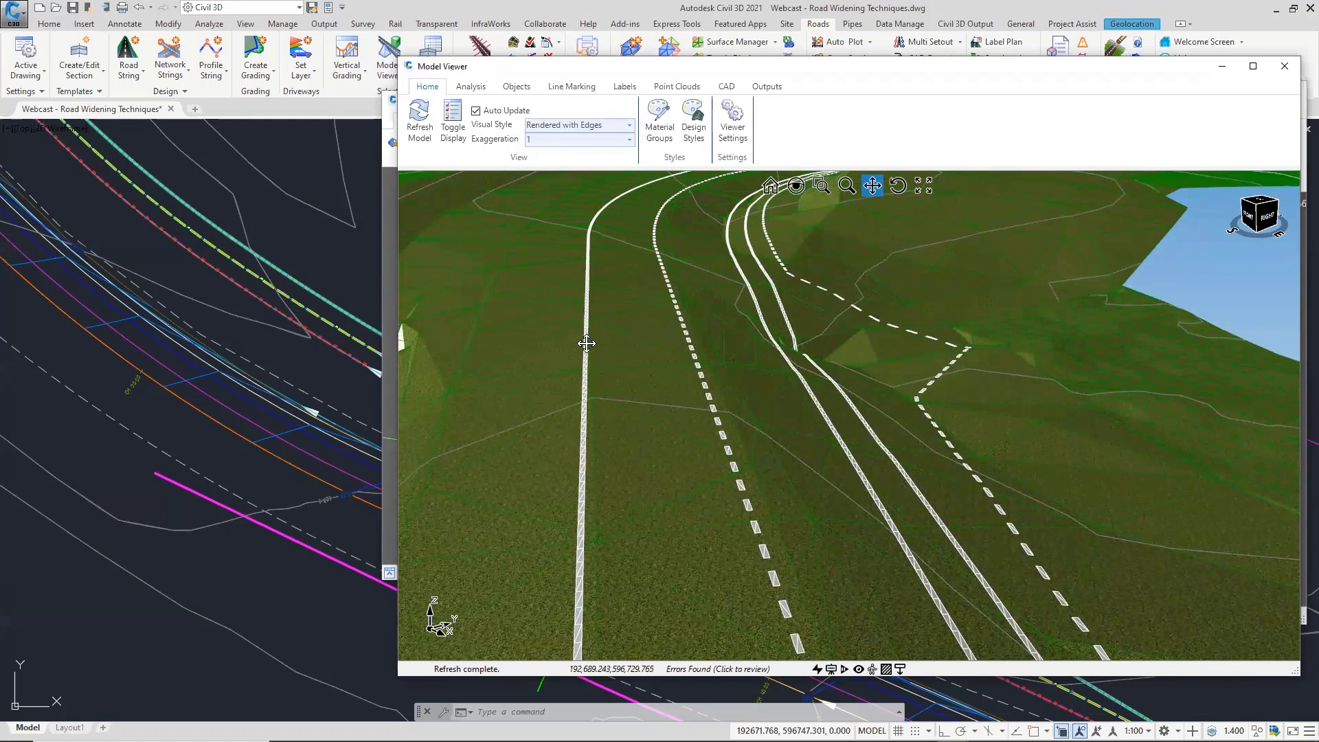
drag(696, 364, 697, 366)
drag(884, 318, 882, 321)
mouse_move(882, 321)
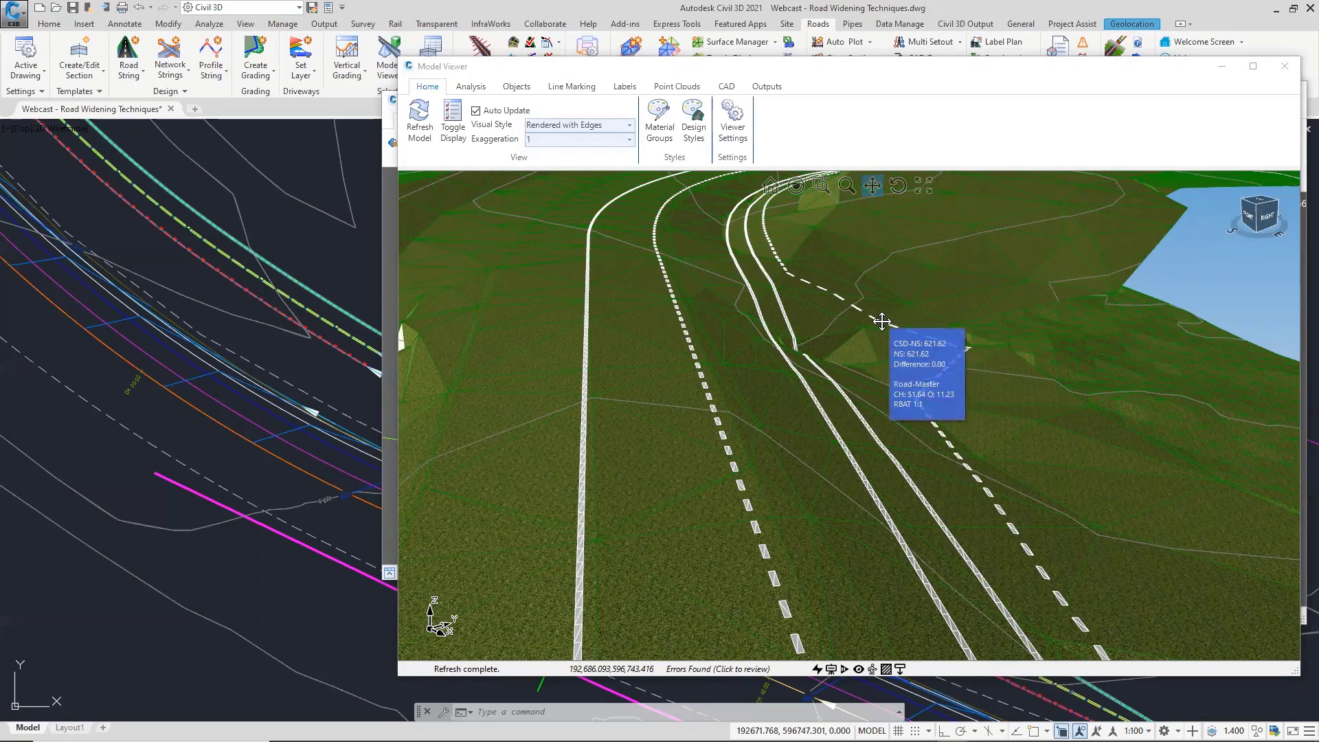
right_click(882, 320)
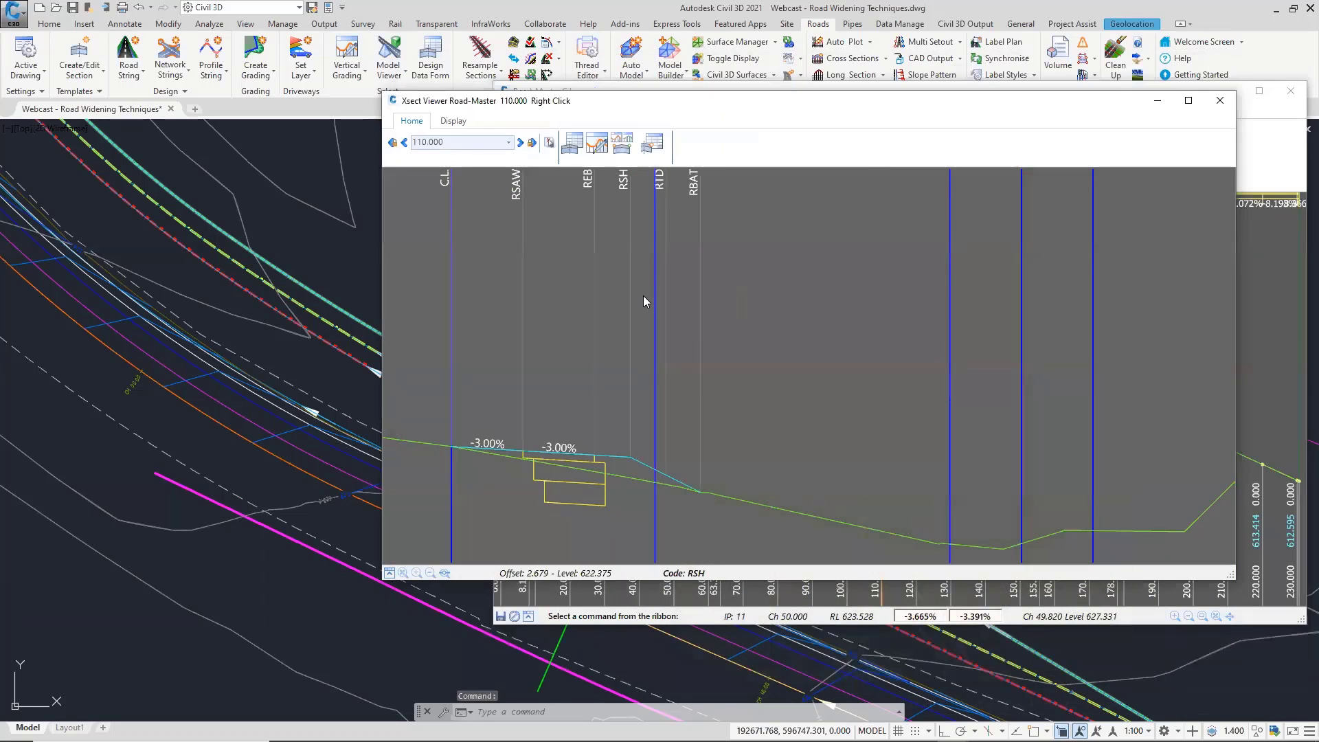
Examine the blue alignment reference lines in the chainage 110 cross section against the section codes.
click(656, 297)
click(657, 297)
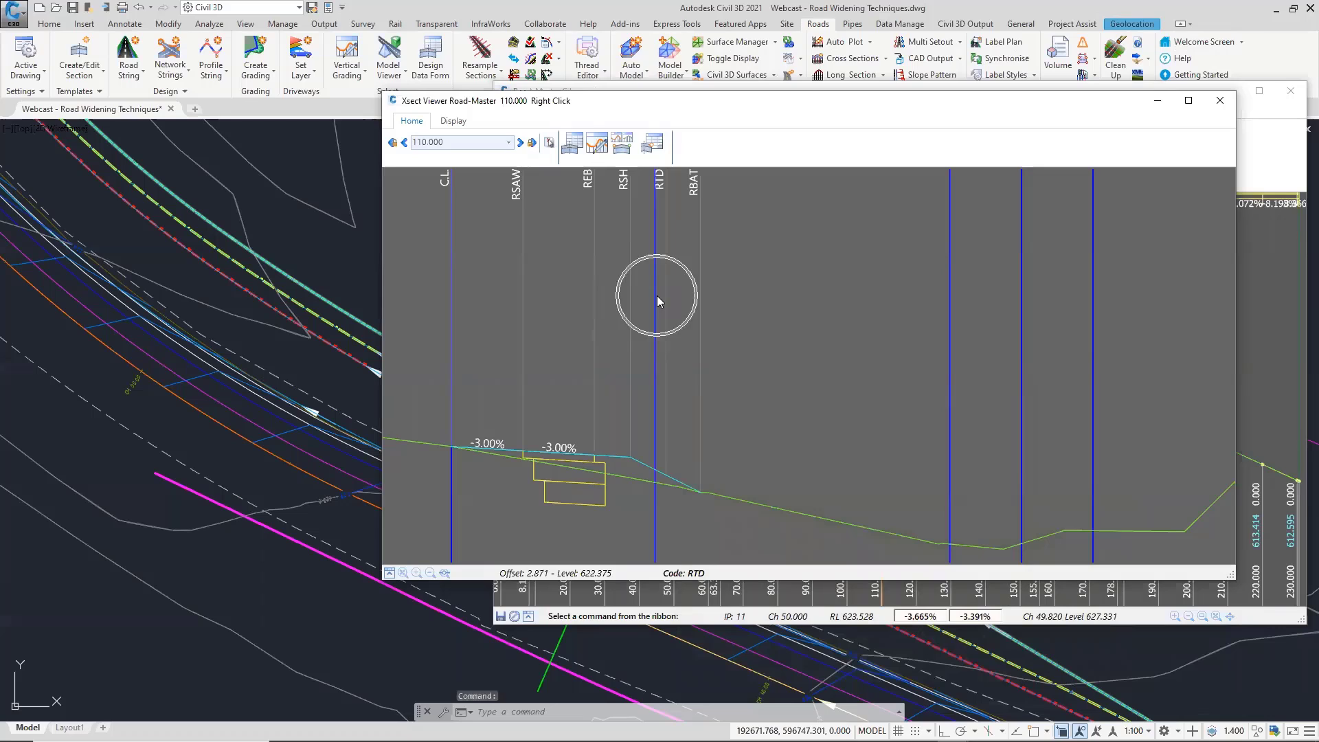
click(950, 334)
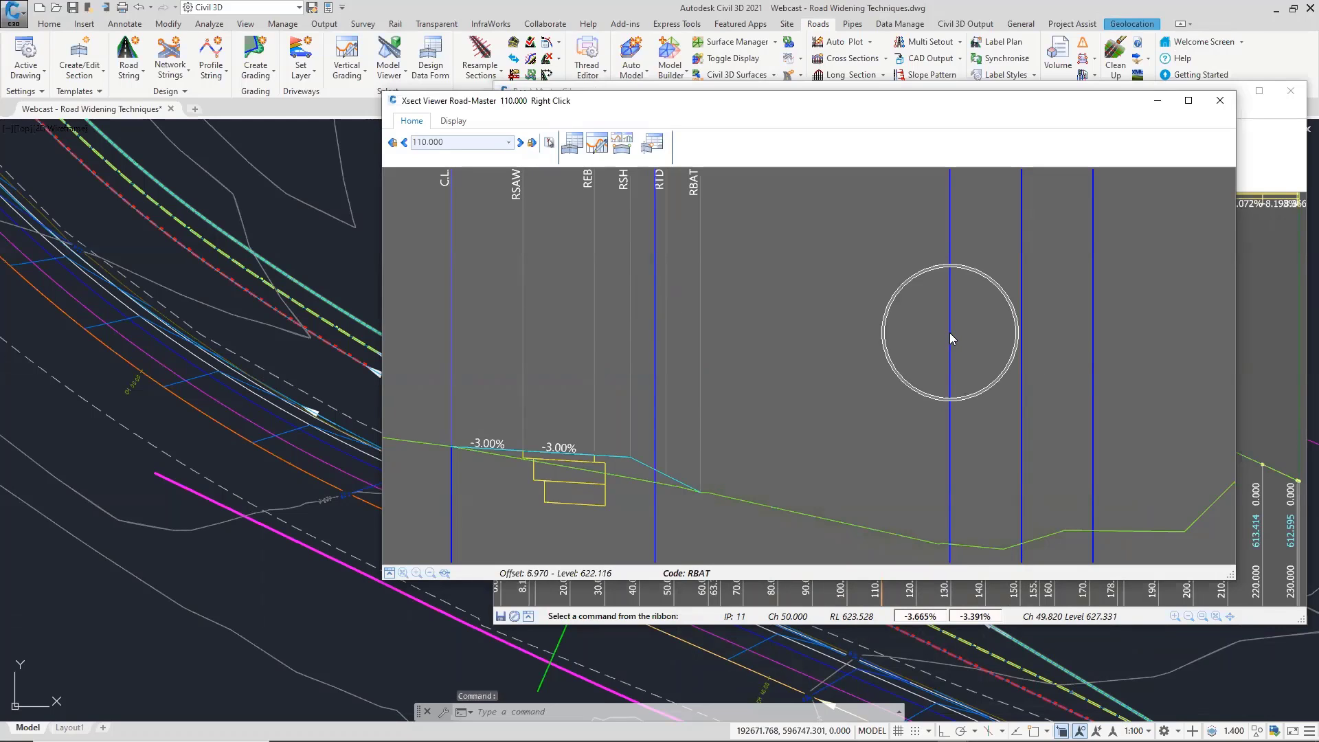
click(1094, 326)
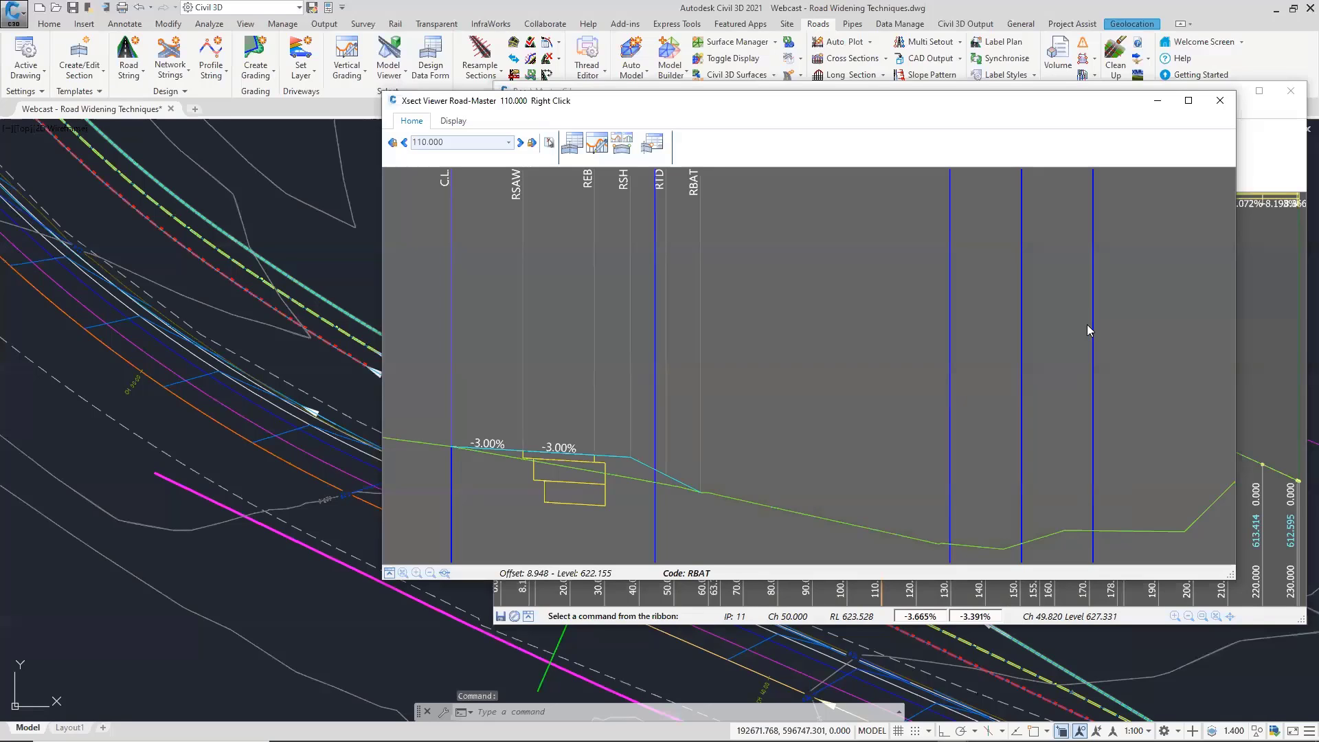
Open the default objects for the cross section view and review which strings the listed items apply to.
click(453, 121)
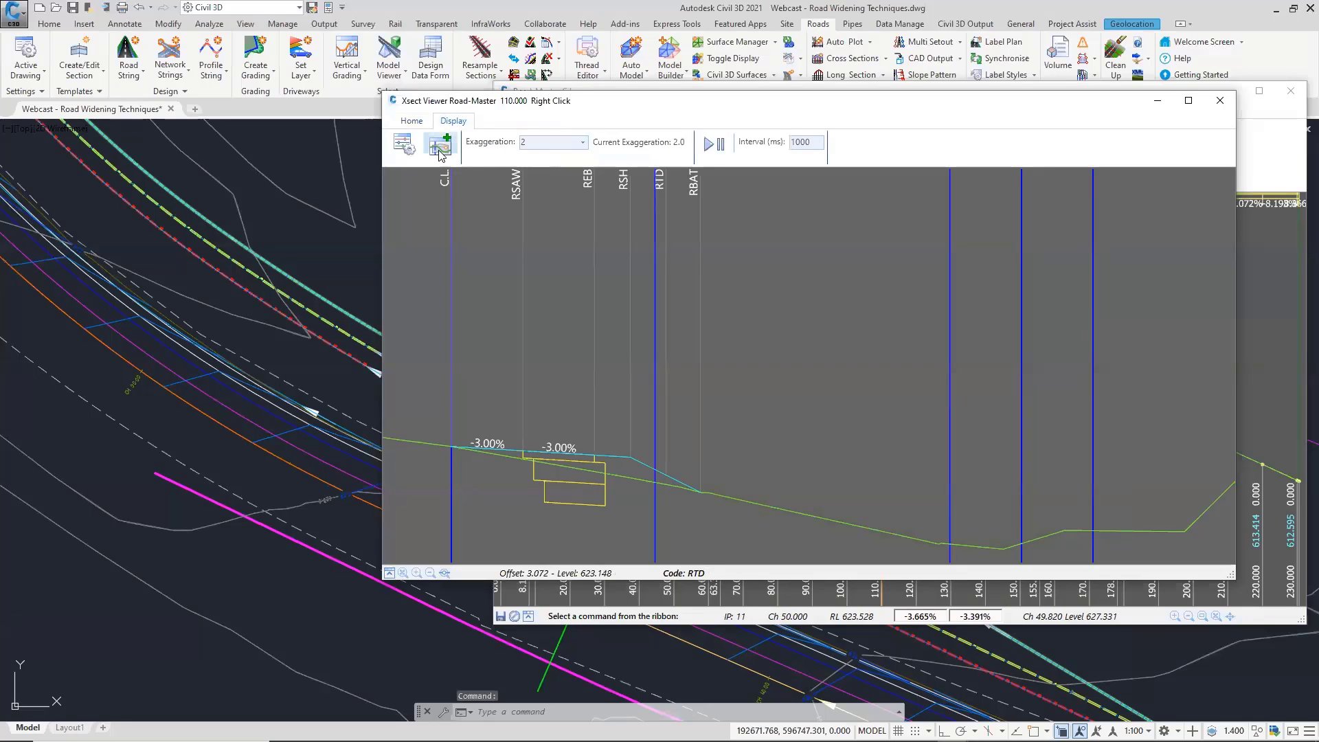
click(438, 147)
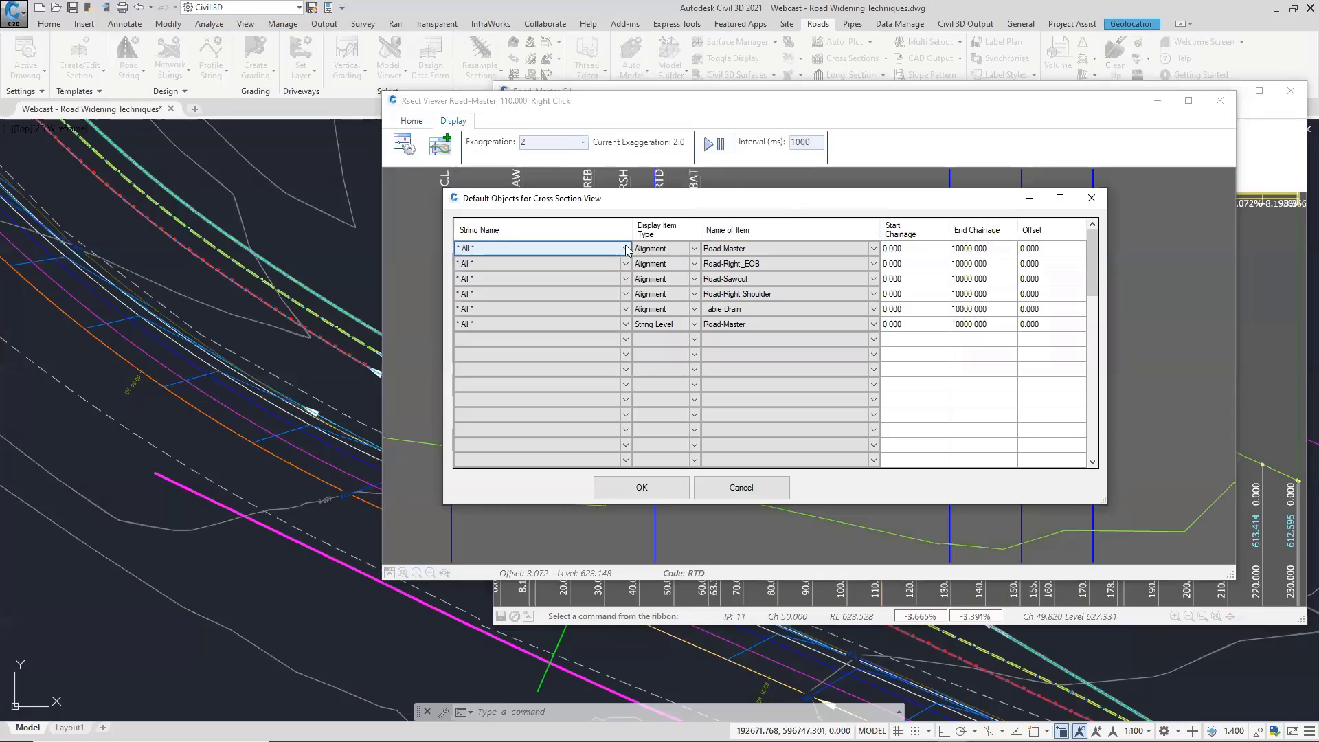
click(792, 259)
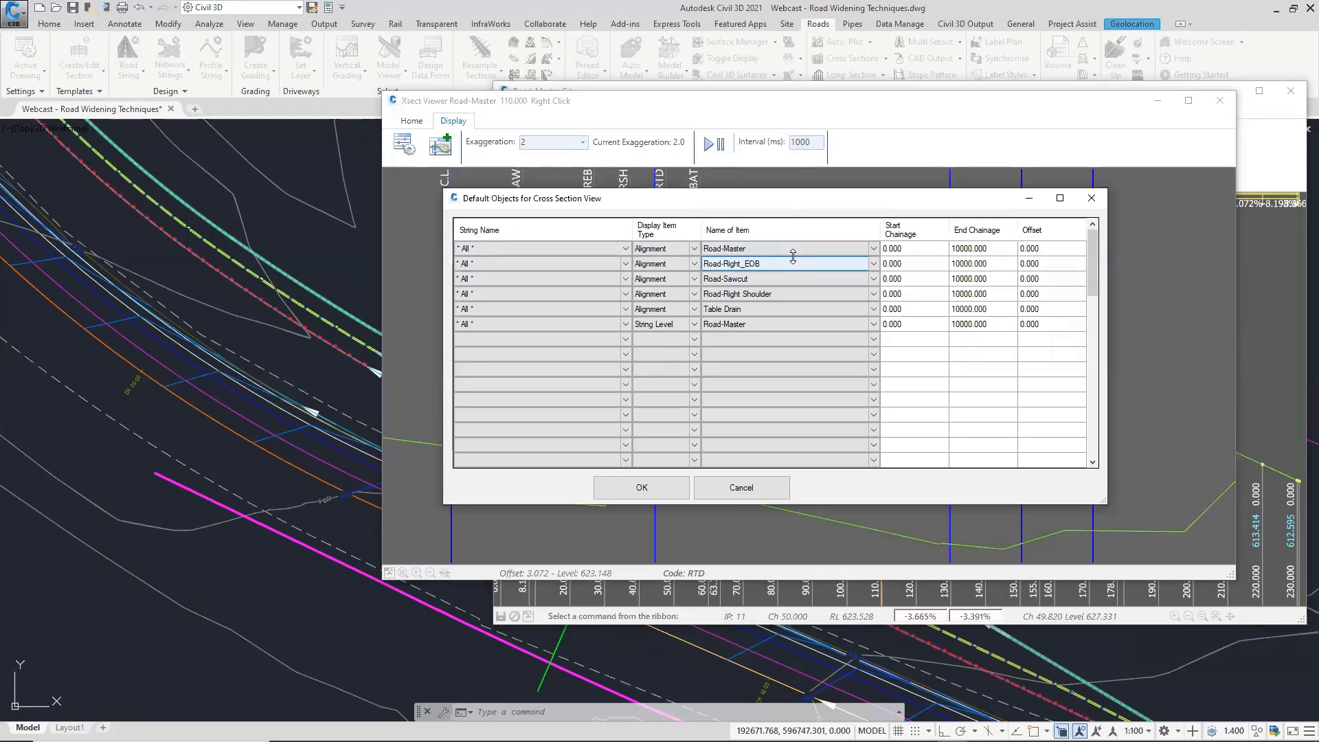
click(558, 294)
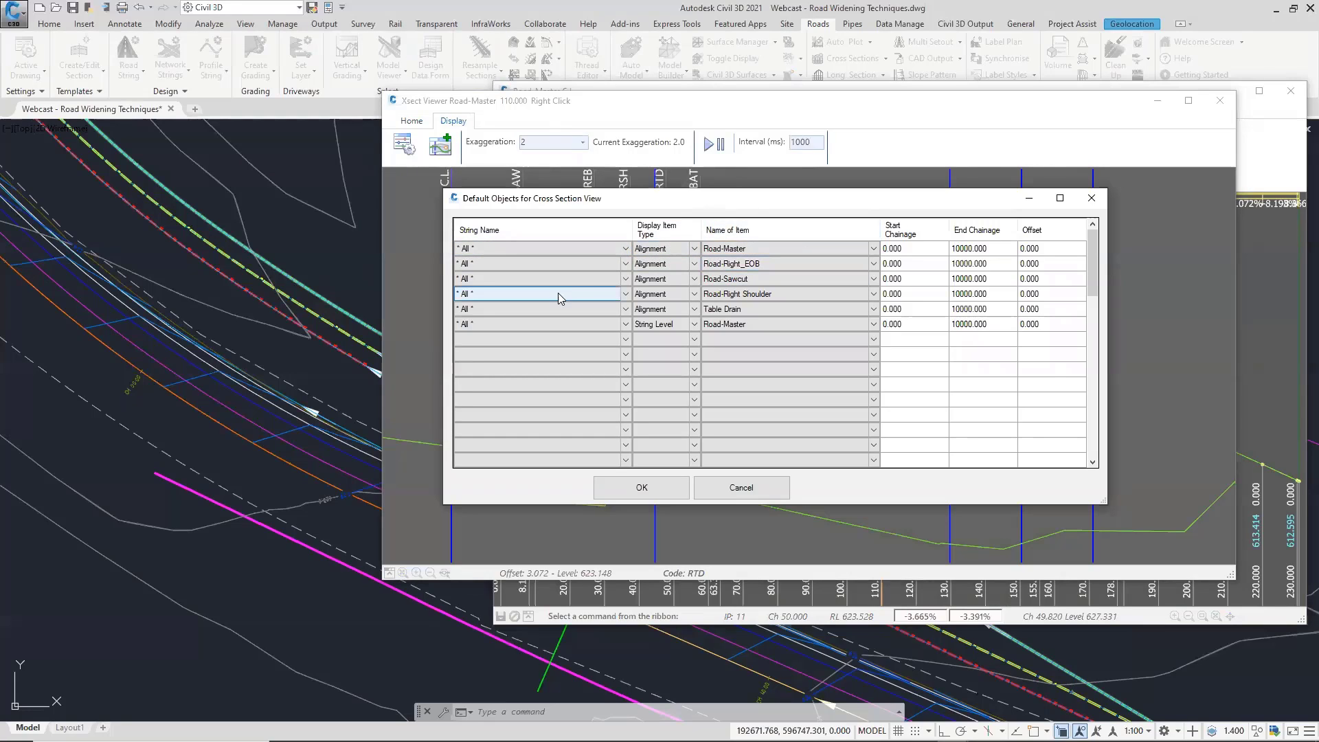
click(583, 280)
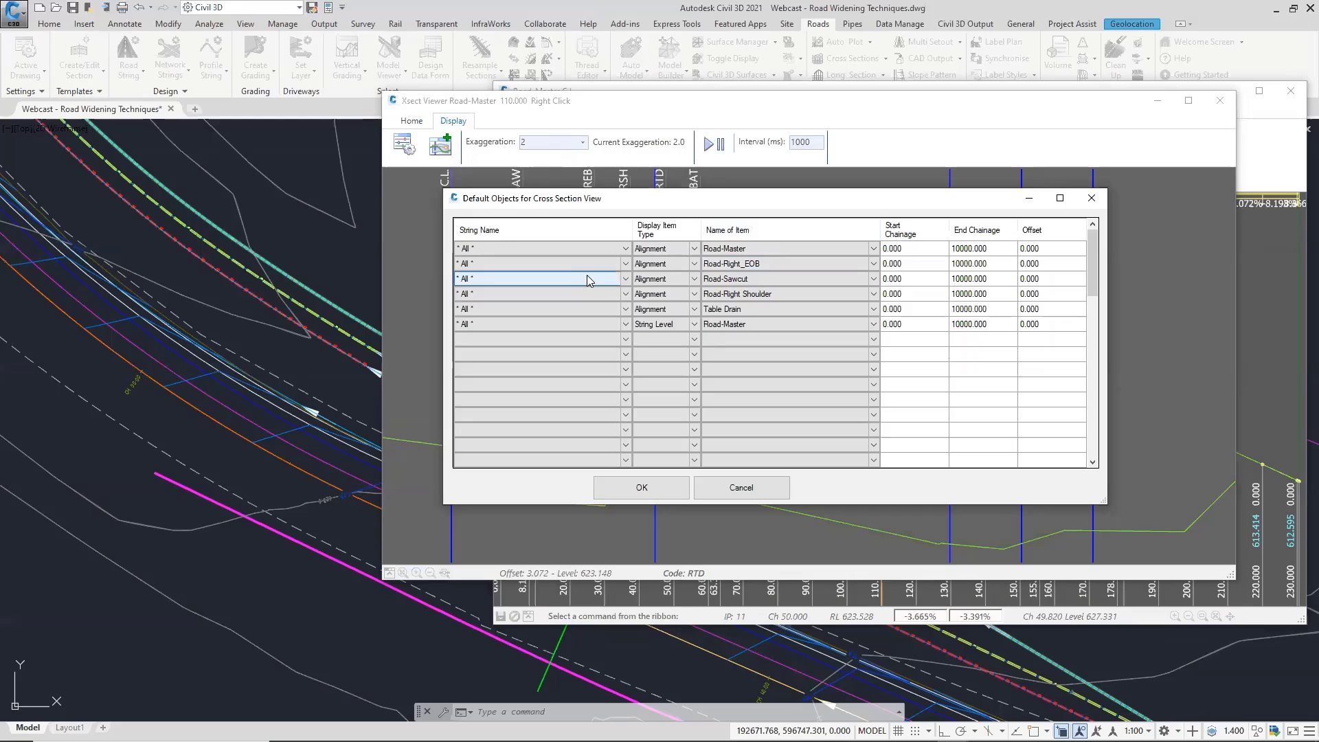
click(624, 250)
click(623, 250)
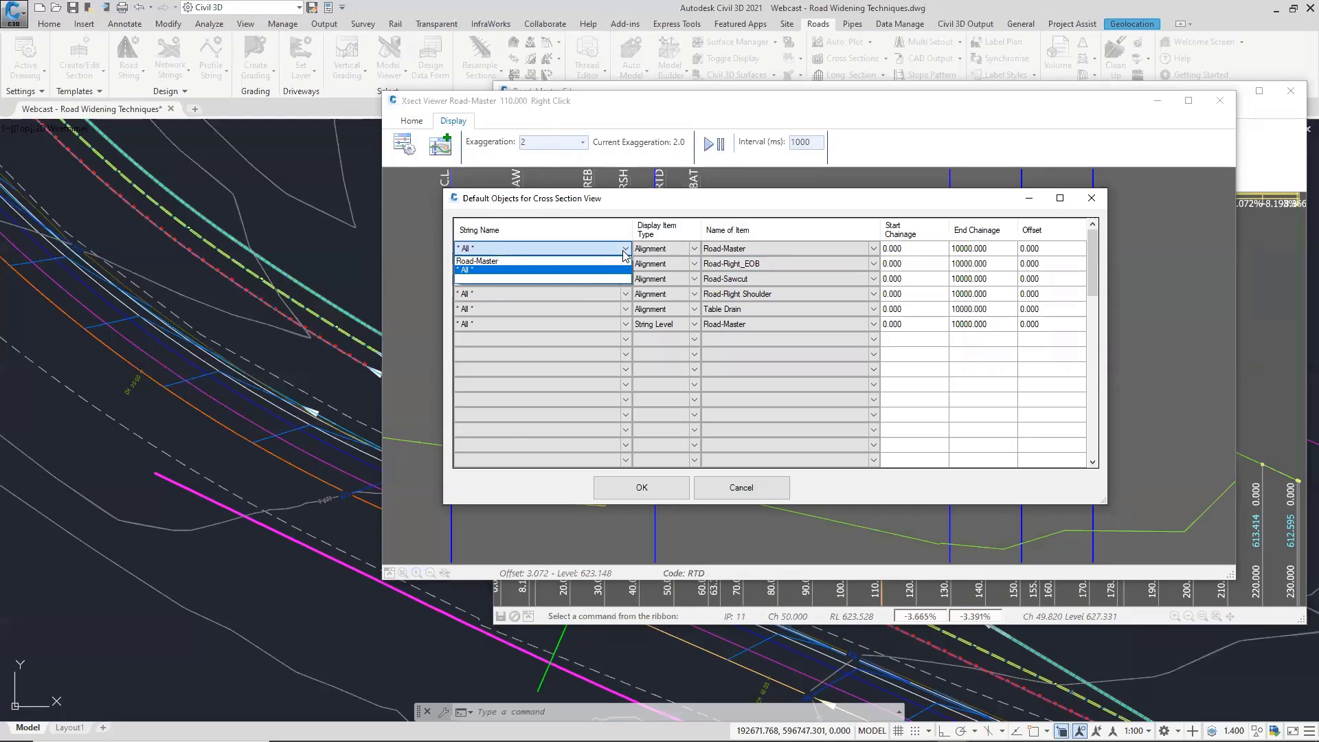
click(576, 270)
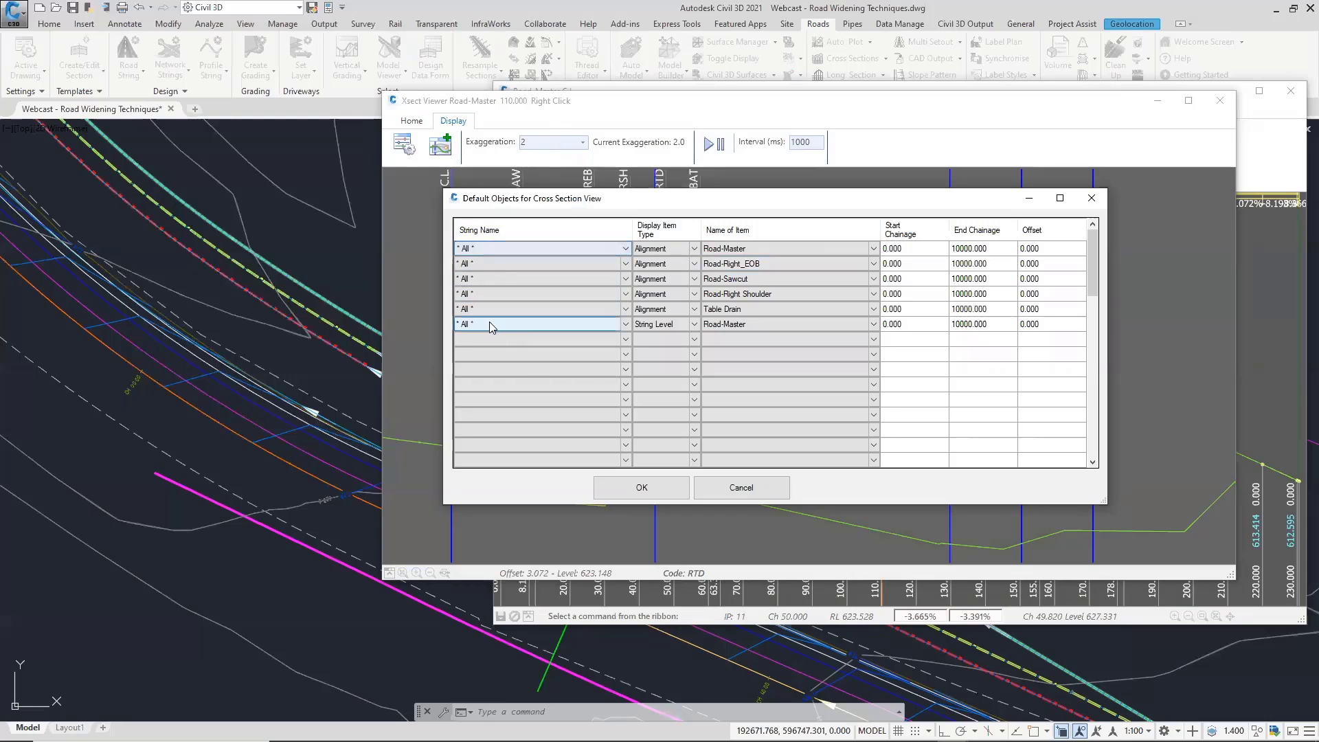
Review the display item type, item name and chainage range options of the first default object, then accept the list.
click(682, 266)
click(693, 248)
click(694, 249)
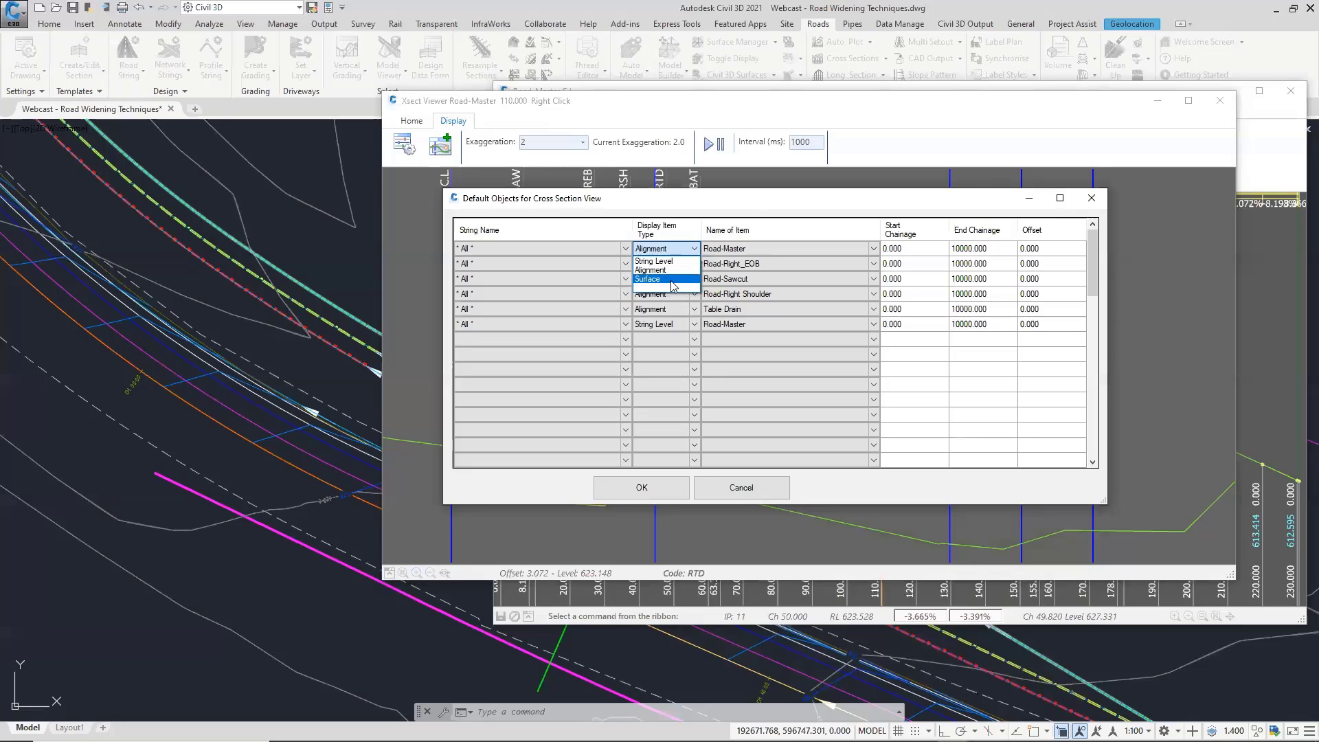
click(874, 250)
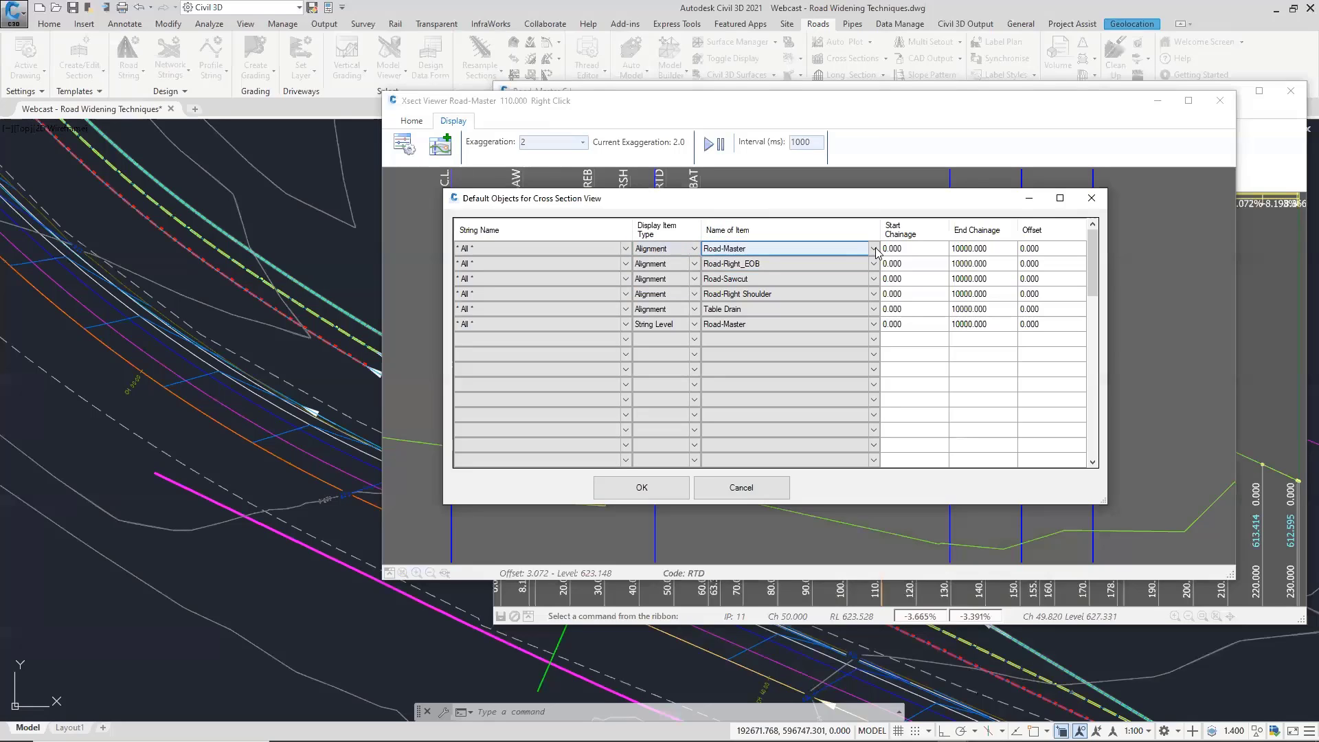
click(873, 250)
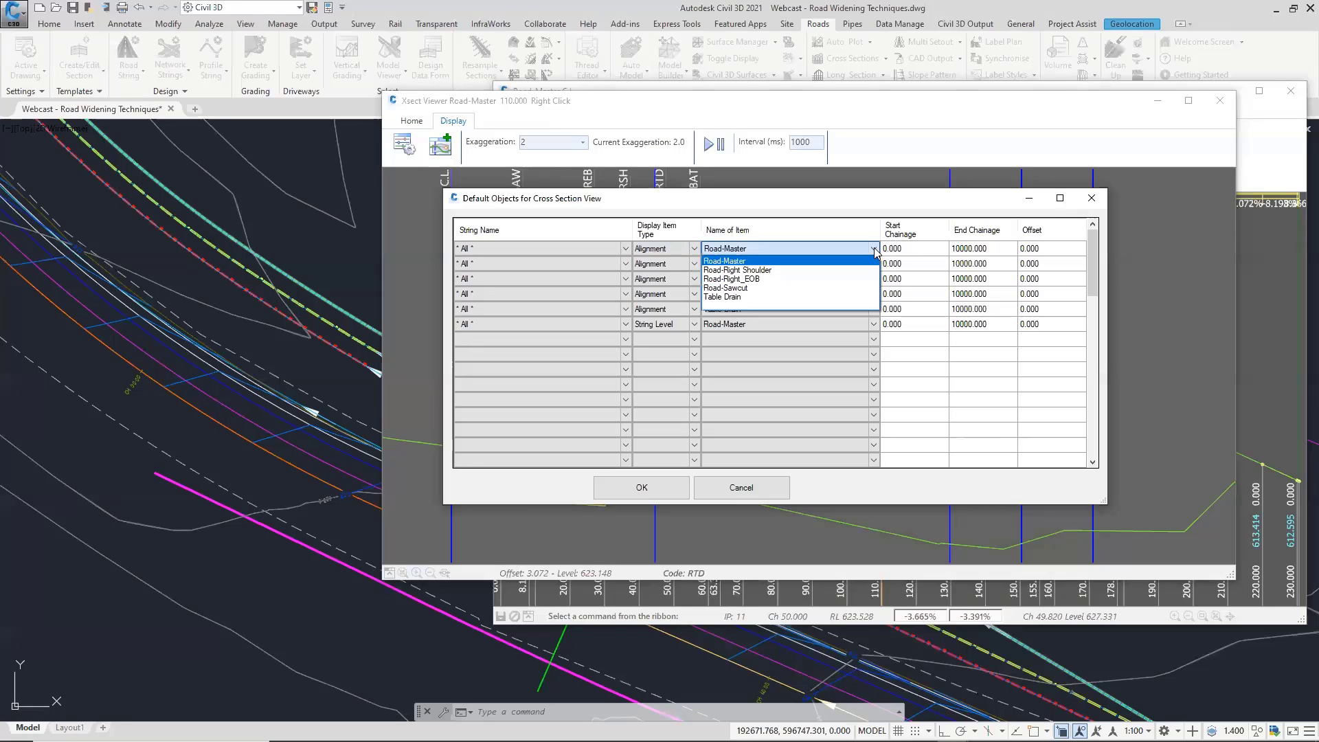
click(802, 221)
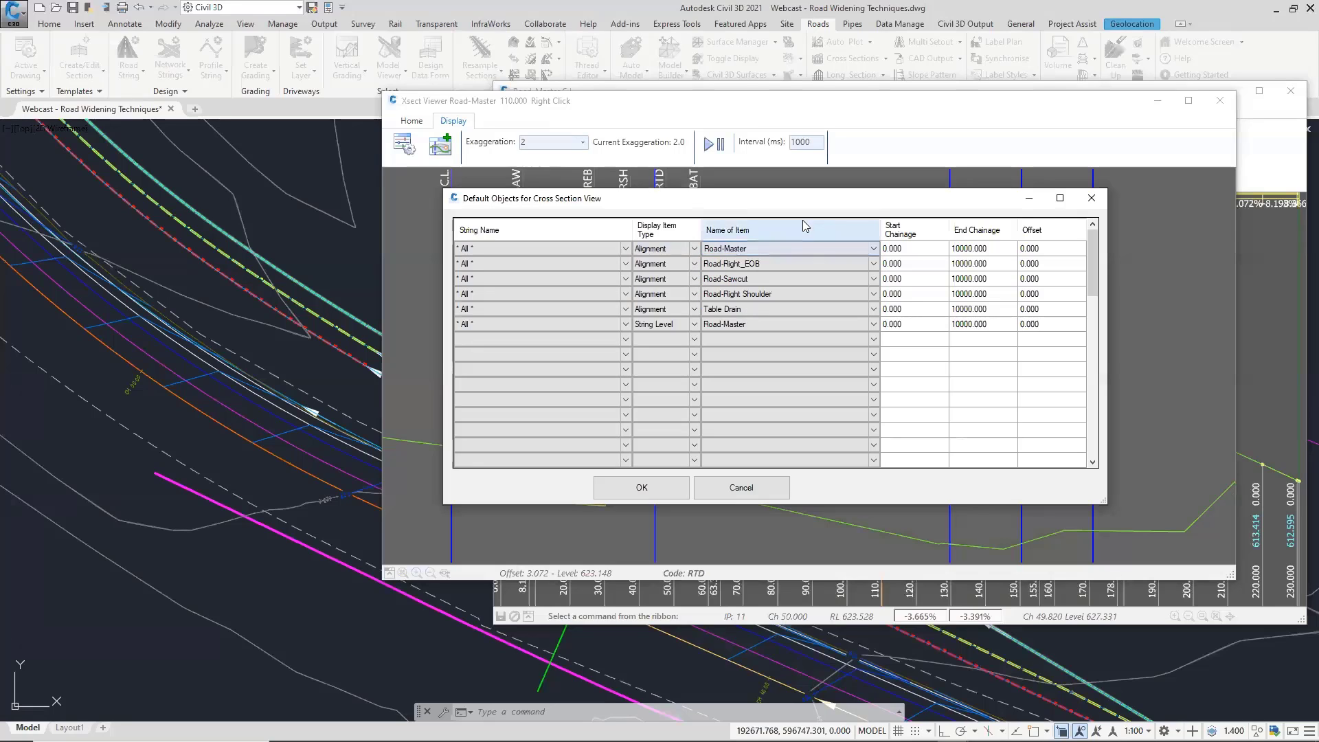
click(920, 248)
click(968, 249)
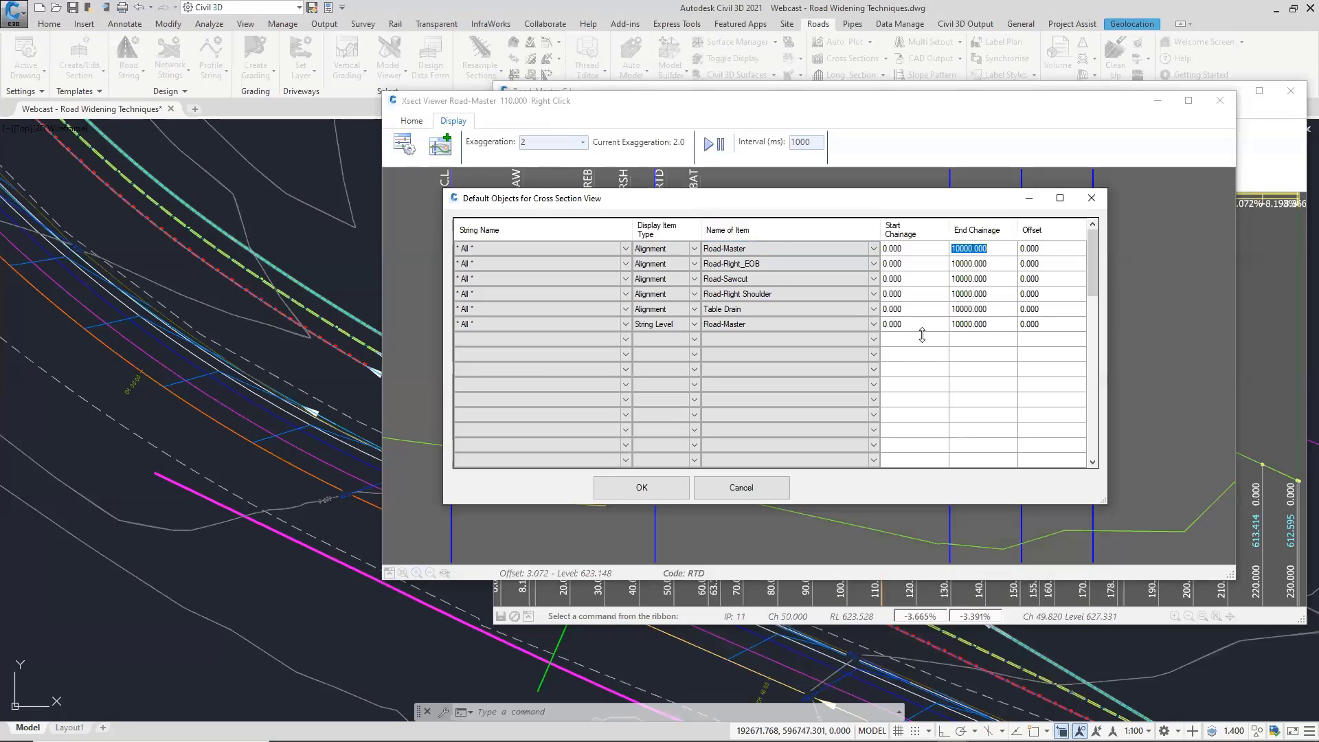
click(637, 488)
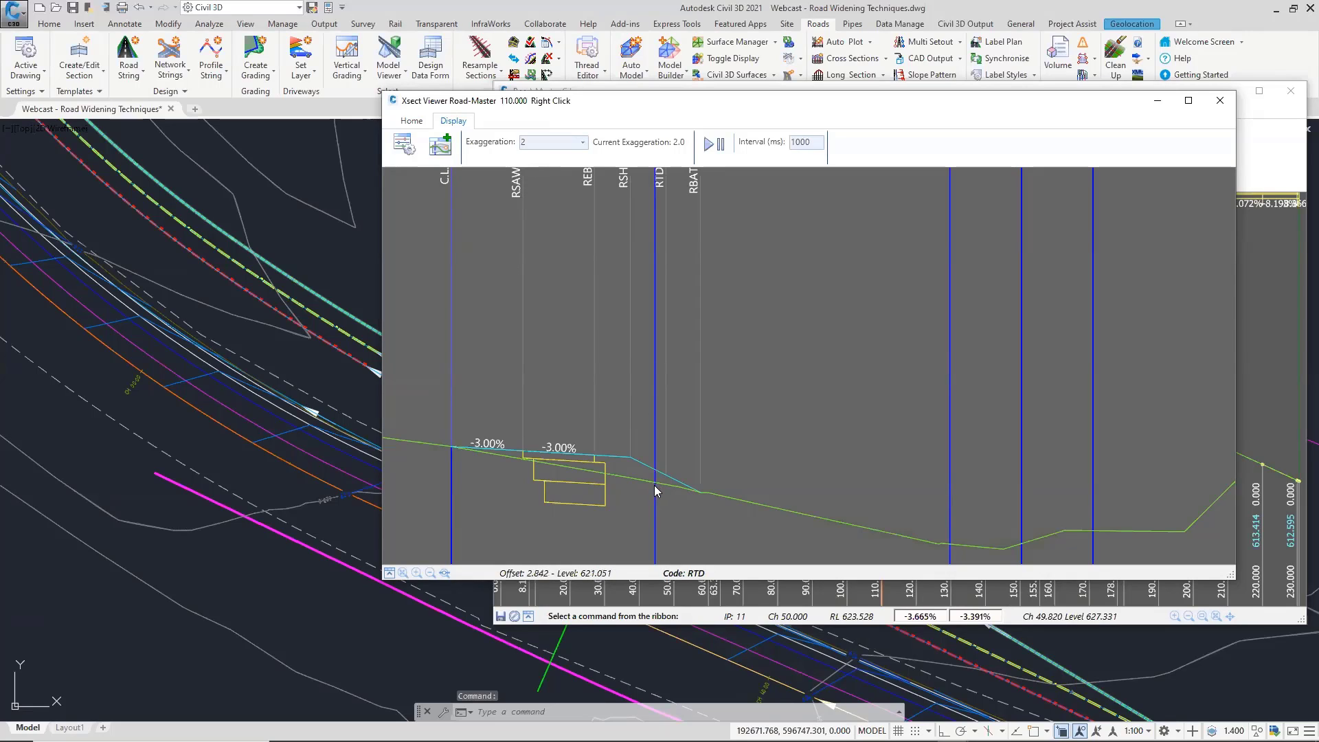
Start a Match Code to Surface variation for code RSAW from the chainage 110 cross section.
click(653, 394)
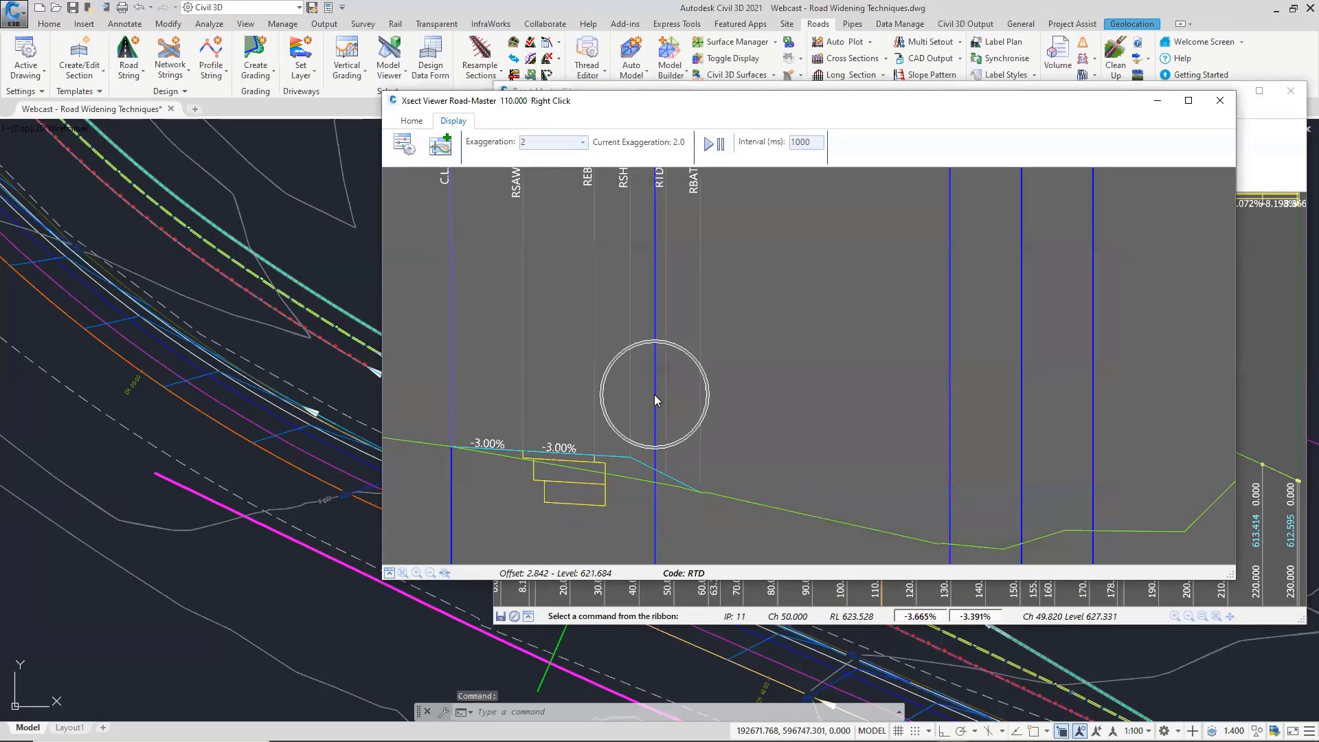
key(ctrl)
key(ctrl)
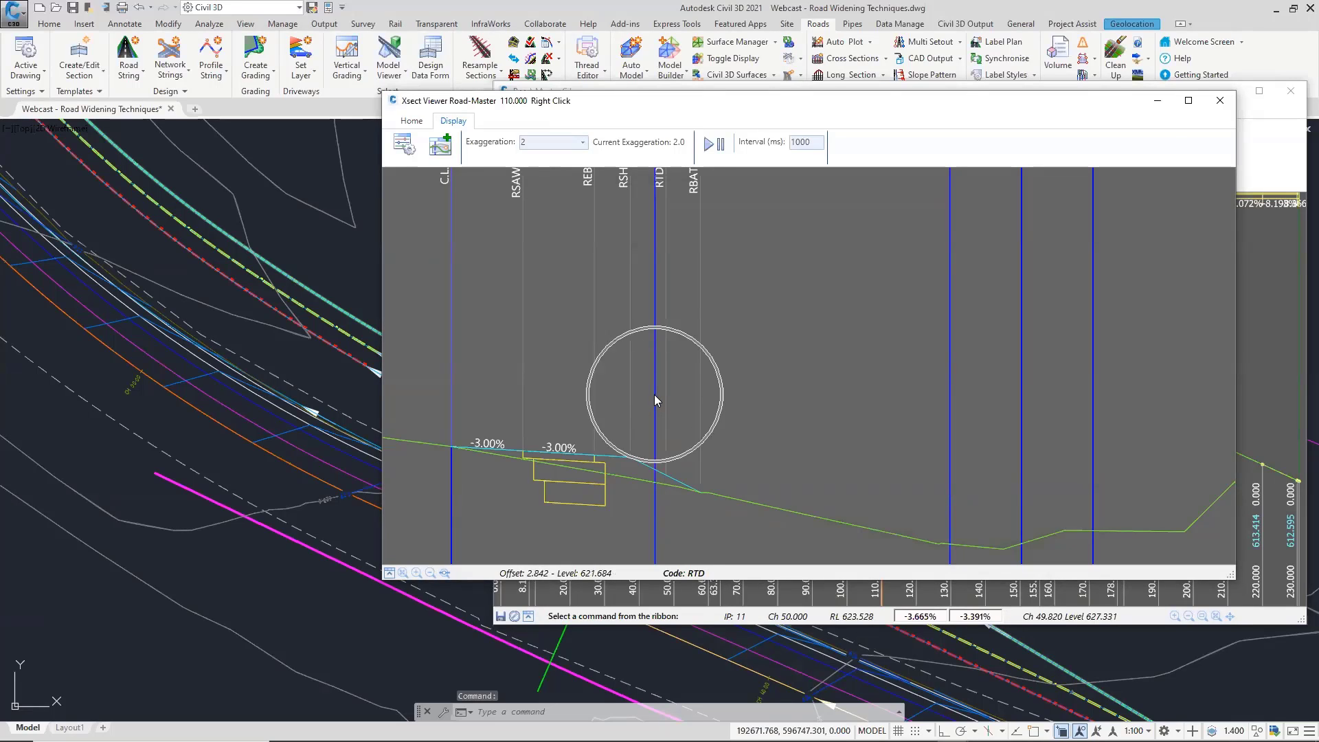
right_click(522, 316)
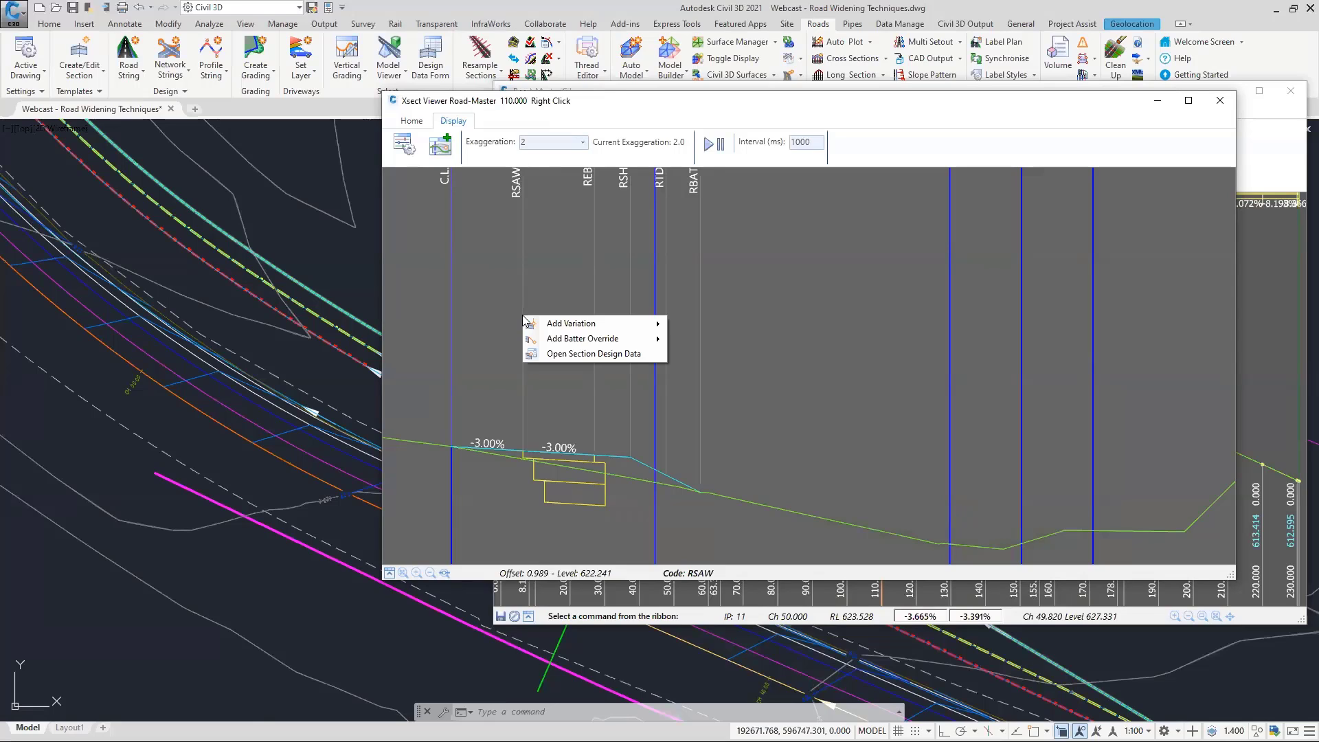
mouse_move(566, 328)
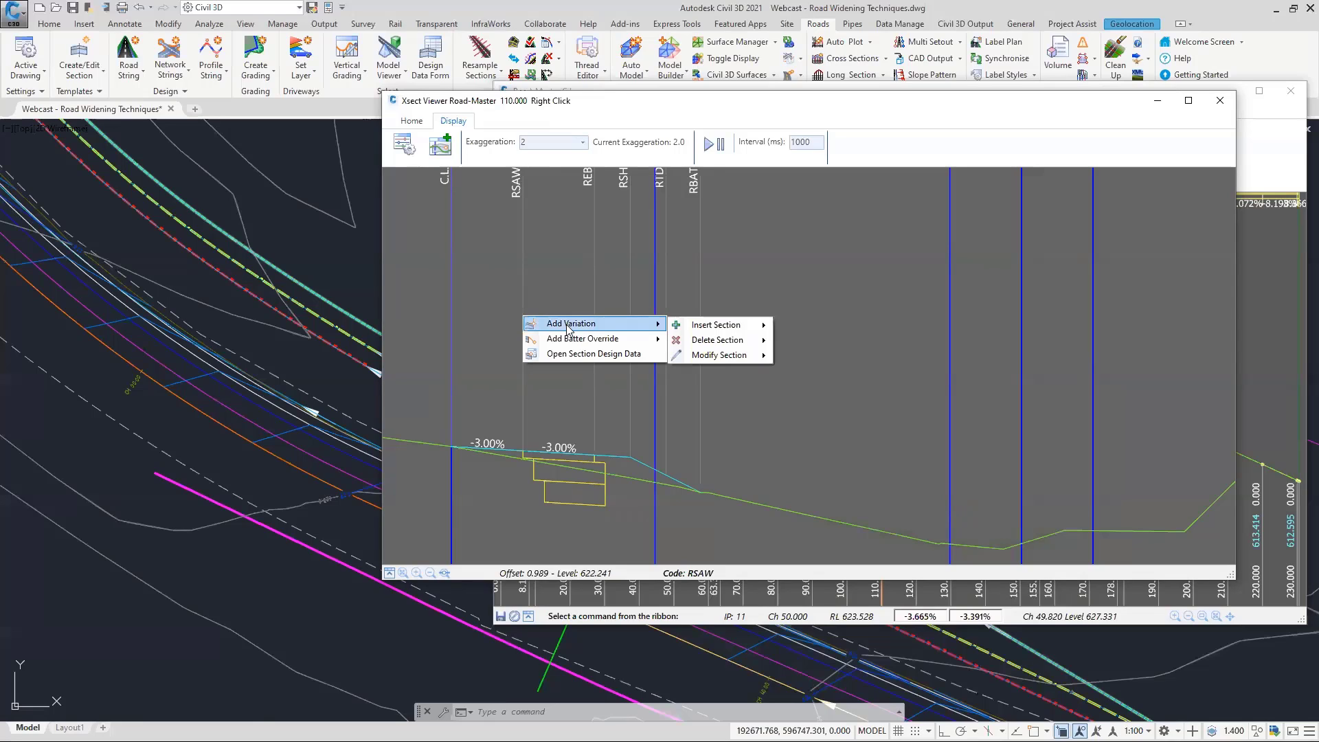
mouse_move(758, 361)
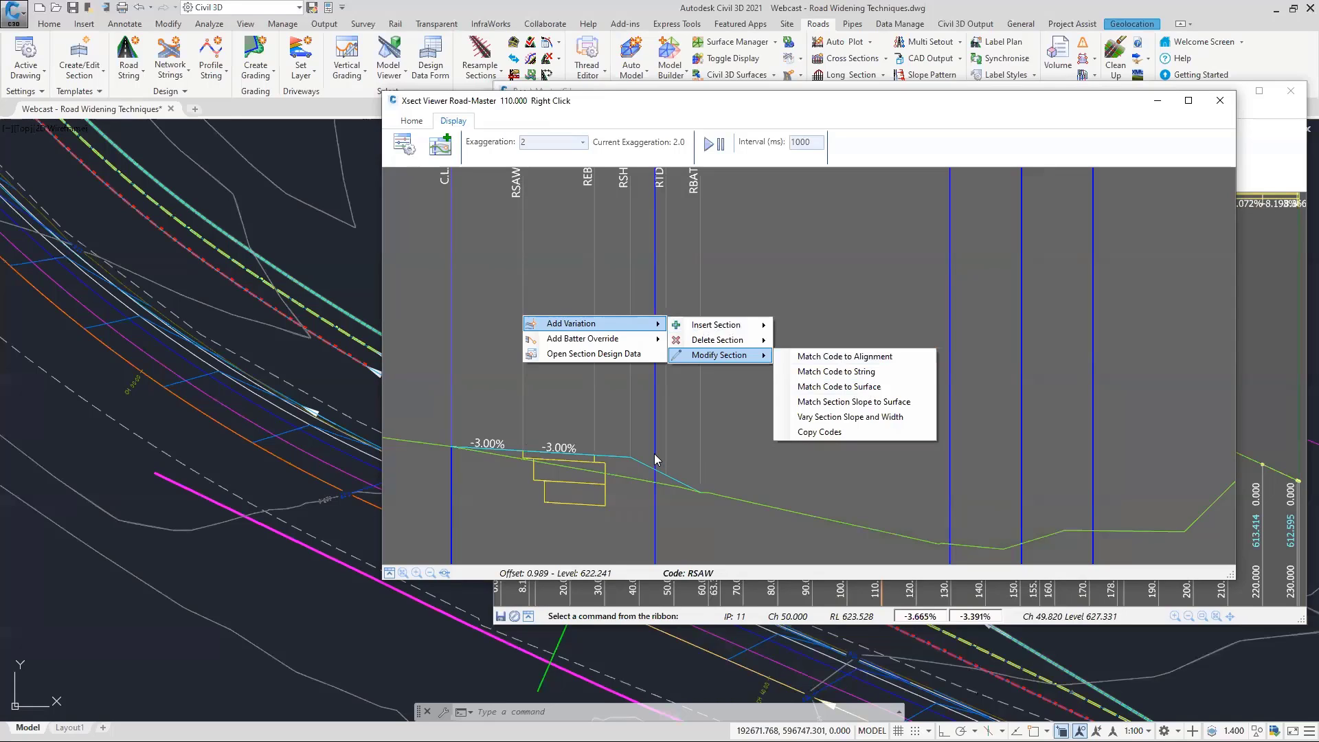
click(911, 388)
click(590, 252)
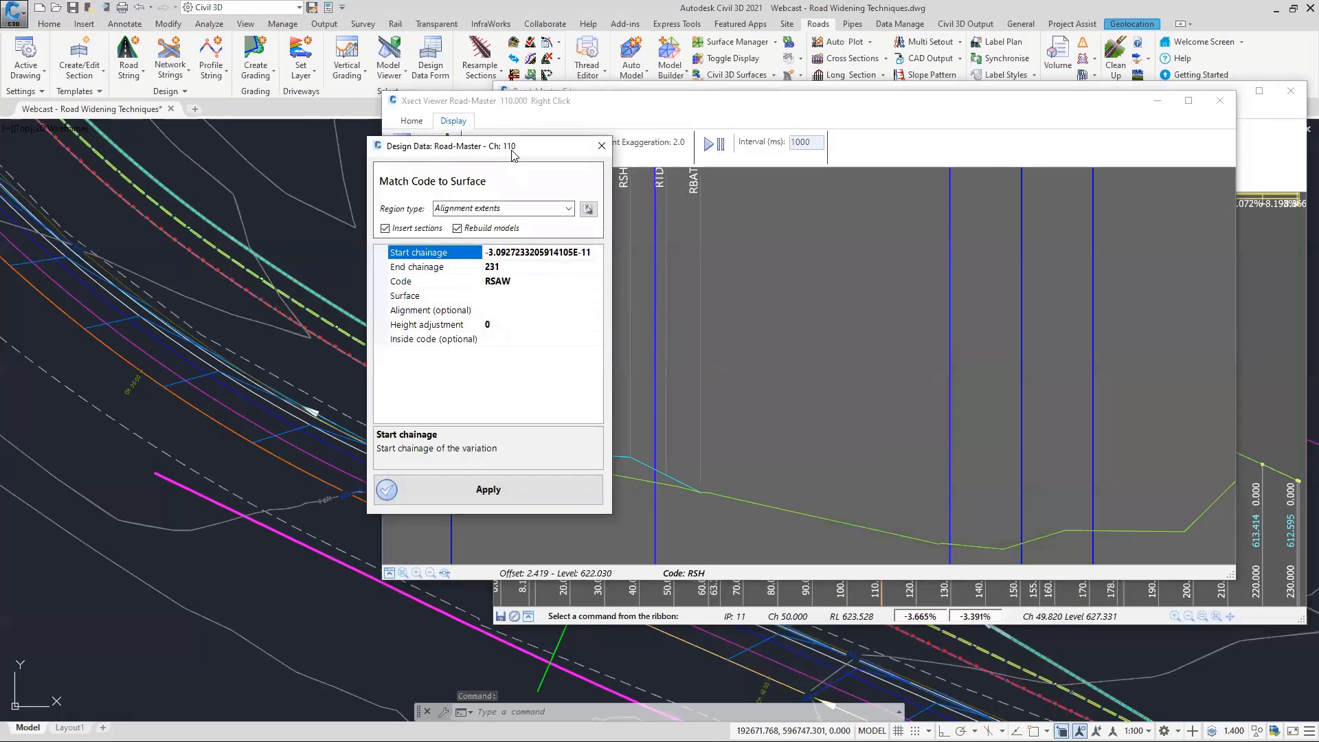
Match RSAW to surface NS using the Road-Sawcut alignment over the alignment extents, apply the variation and close its form.
drag(512, 147, 876, 110)
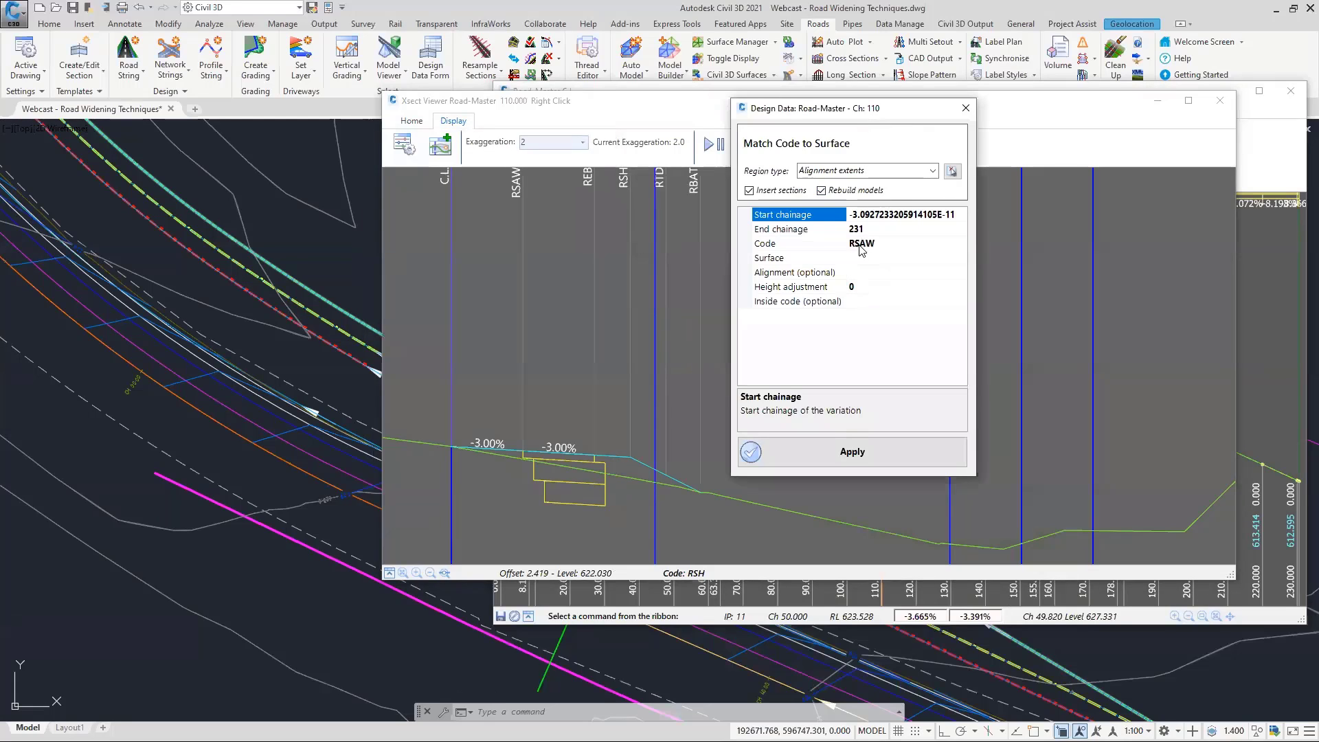
key(ctrl)
click(901, 257)
click(960, 258)
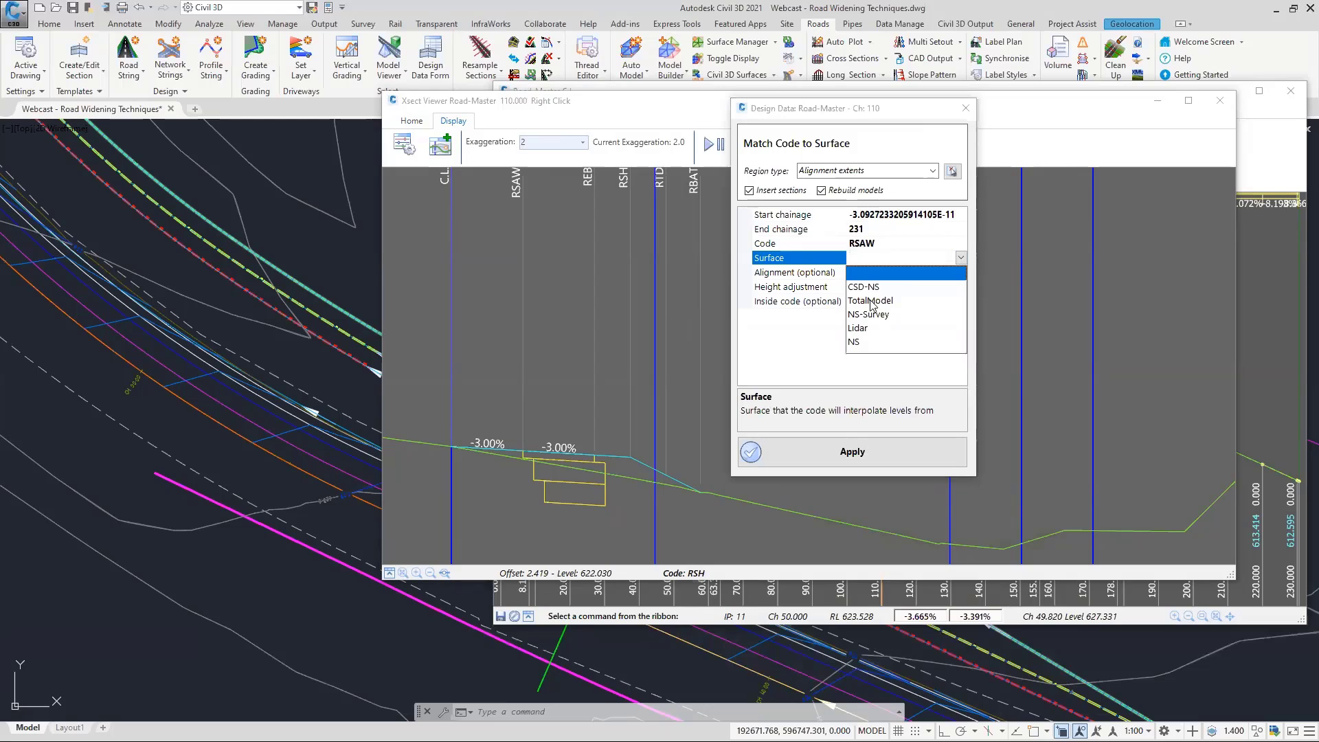
click(855, 342)
click(923, 273)
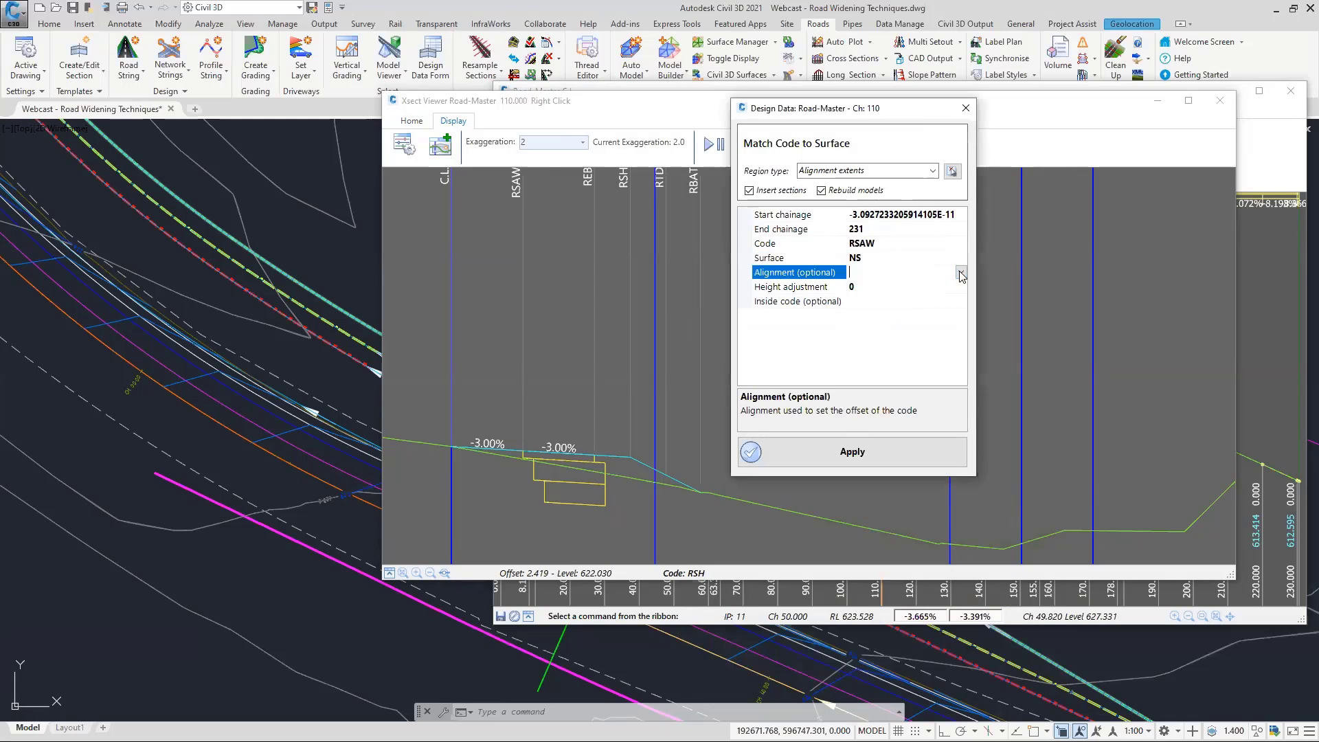
click(960, 272)
click(893, 342)
click(849, 454)
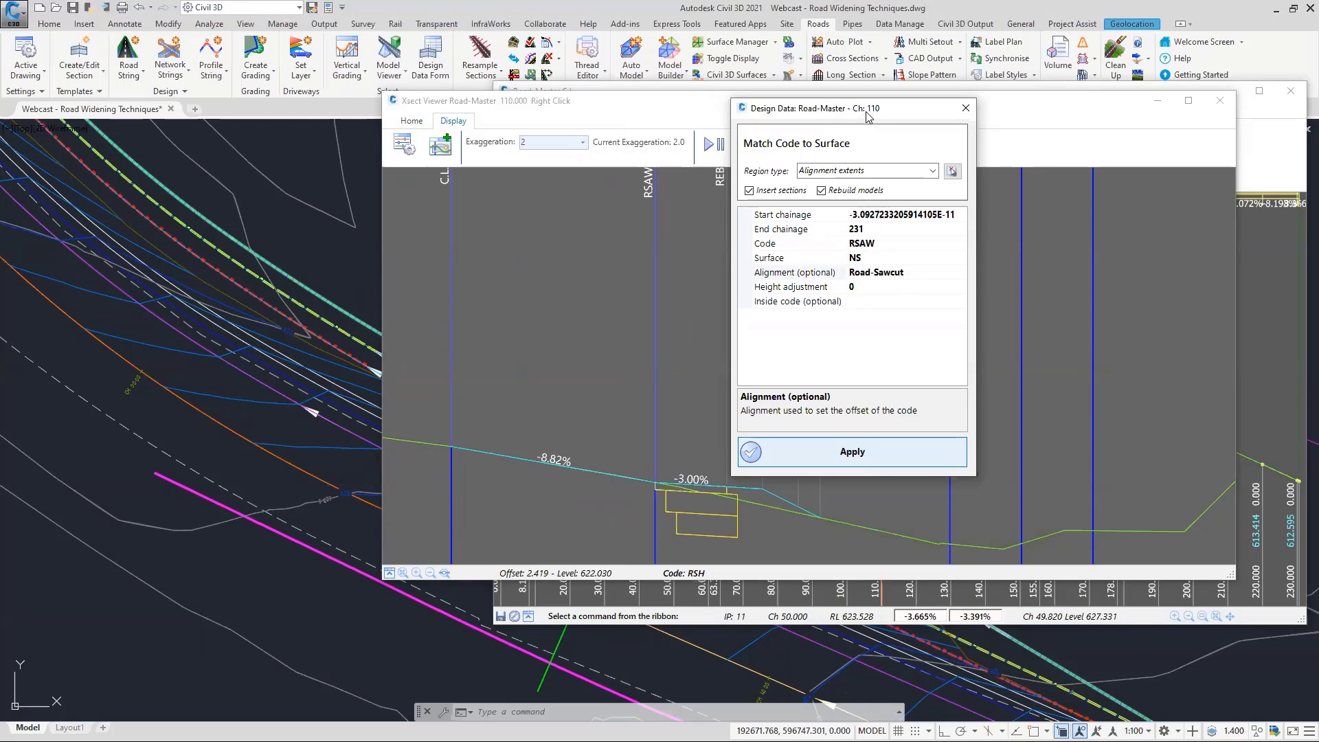
key(Escape)
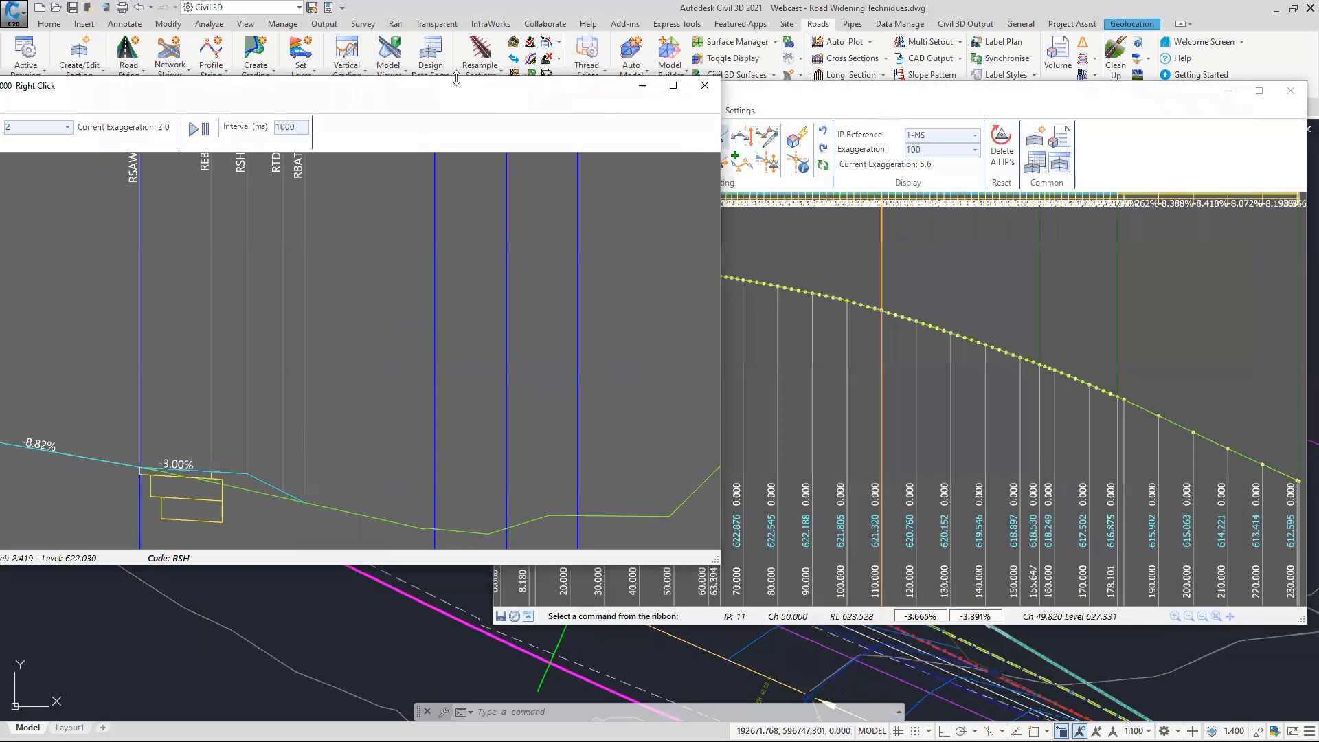
Examine the crossfall from C.L. to RSAW and the drain low point in the cross sections between chainages 110 and 60.
drag(461, 95, 697, 112)
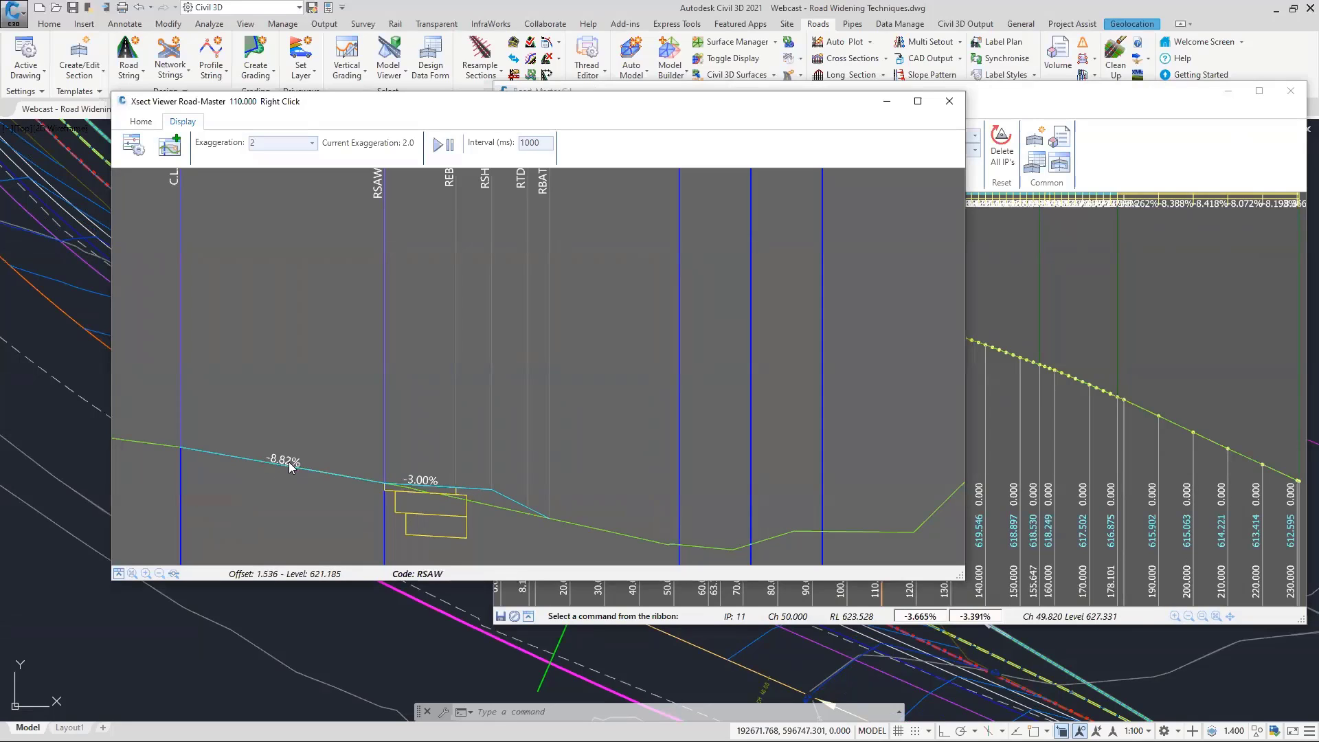
right_click(700, 154)
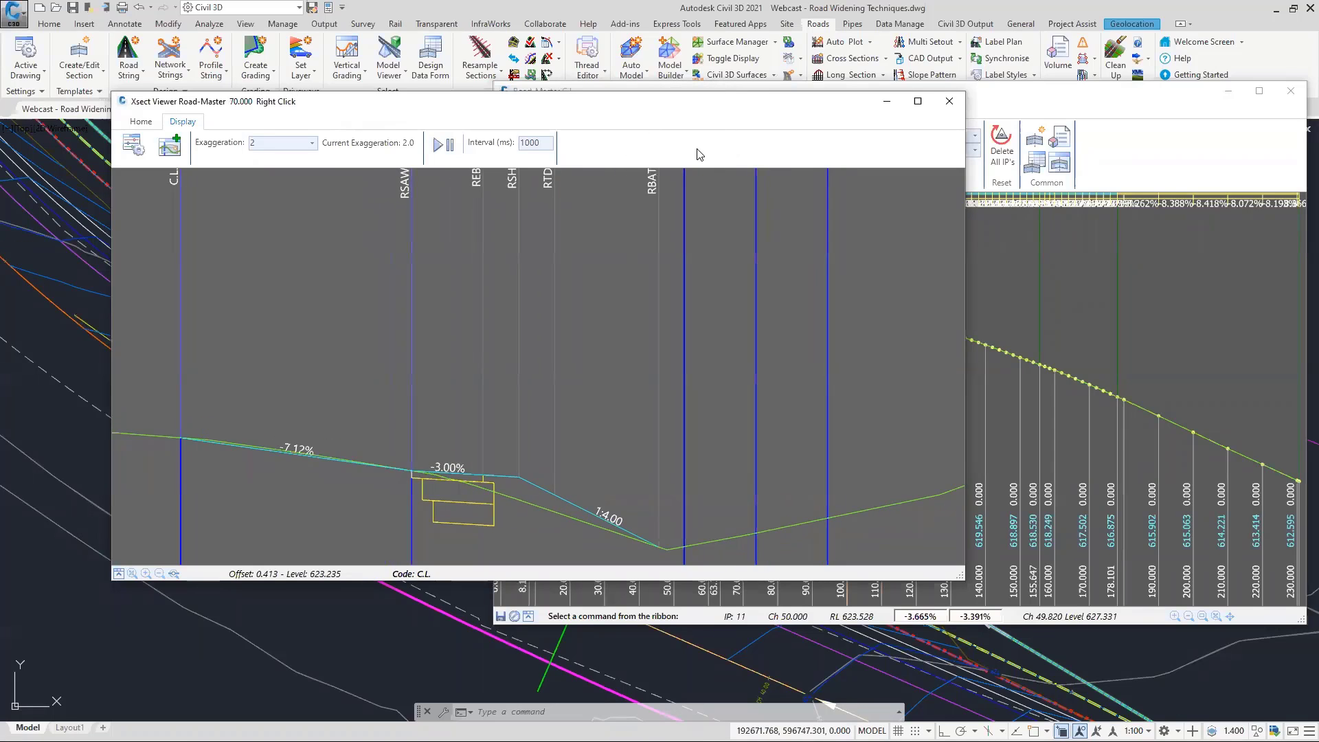
key(Page_Down)
key(Page_Down)
key(Page_Down)
key(Page_Down)
key(Page_Up)
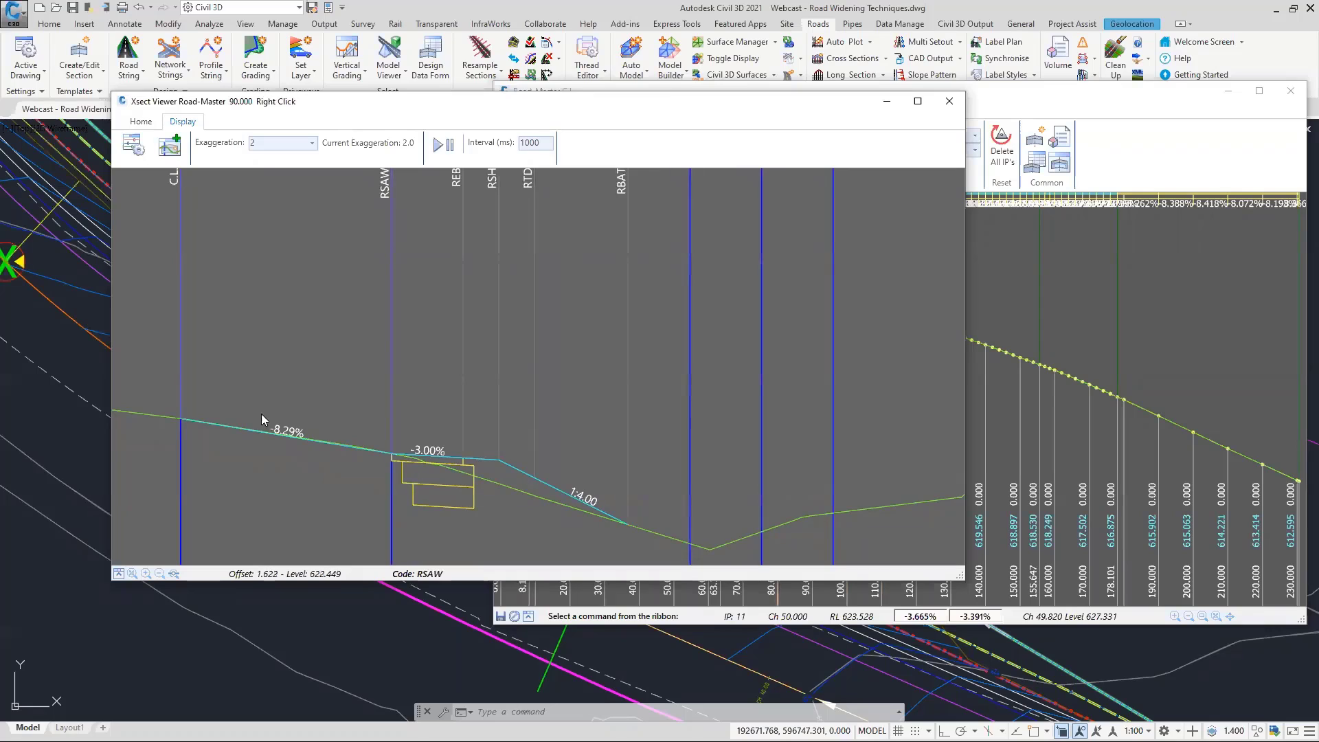
key(Page_Down)
key(Page_Down)
key(Page_Down)
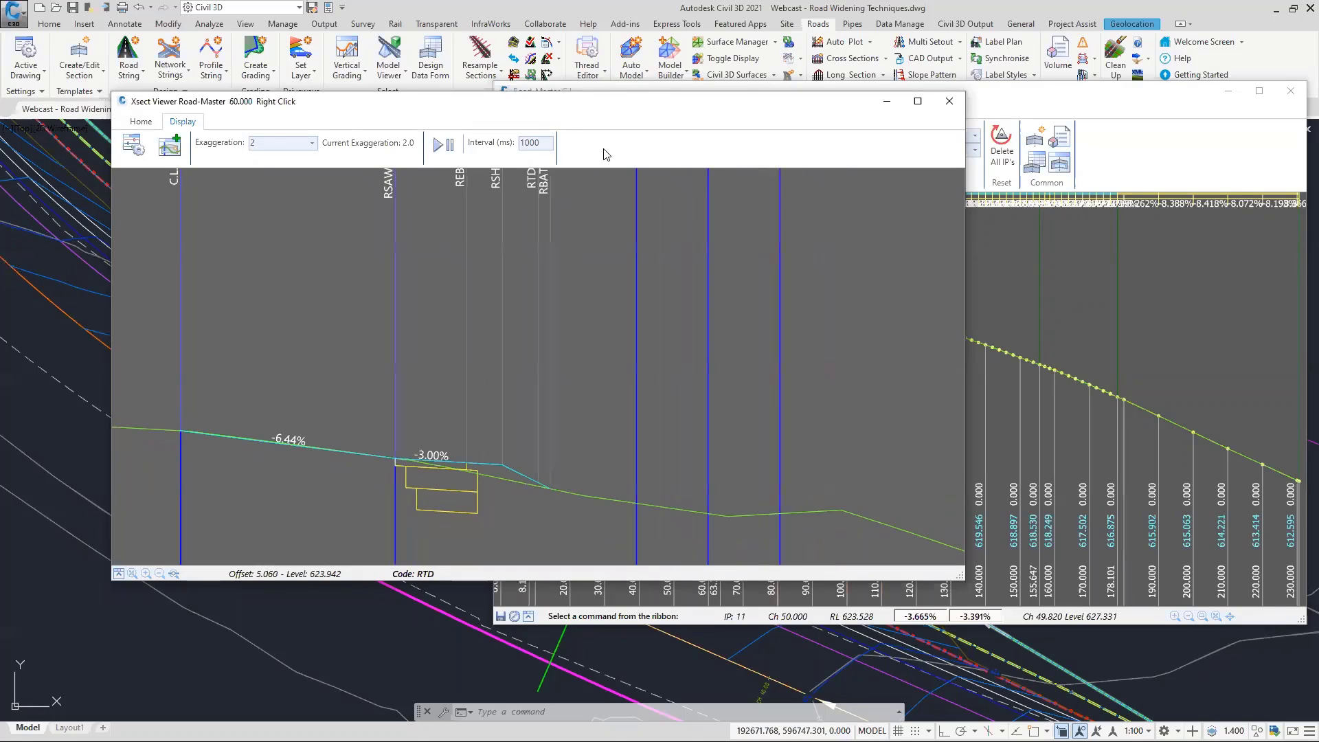
key(Page_Up)
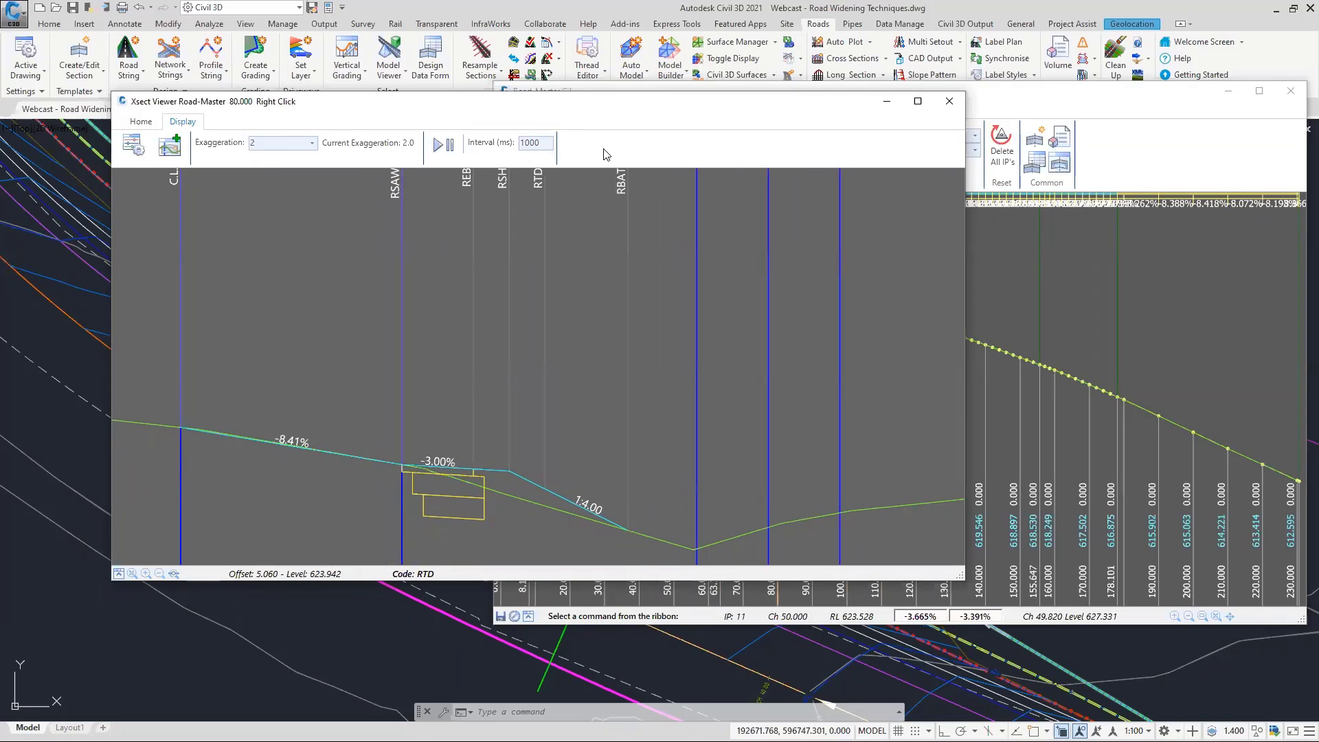
click(295, 446)
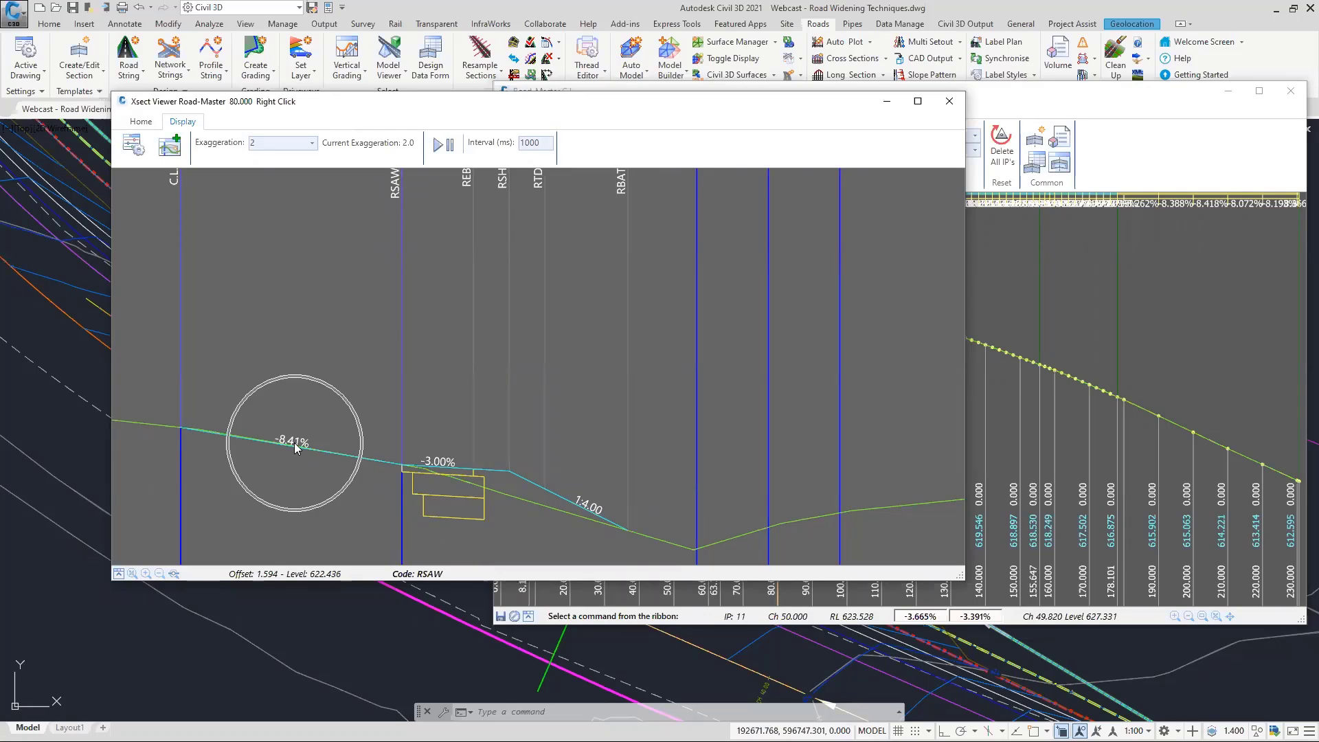
click(696, 526)
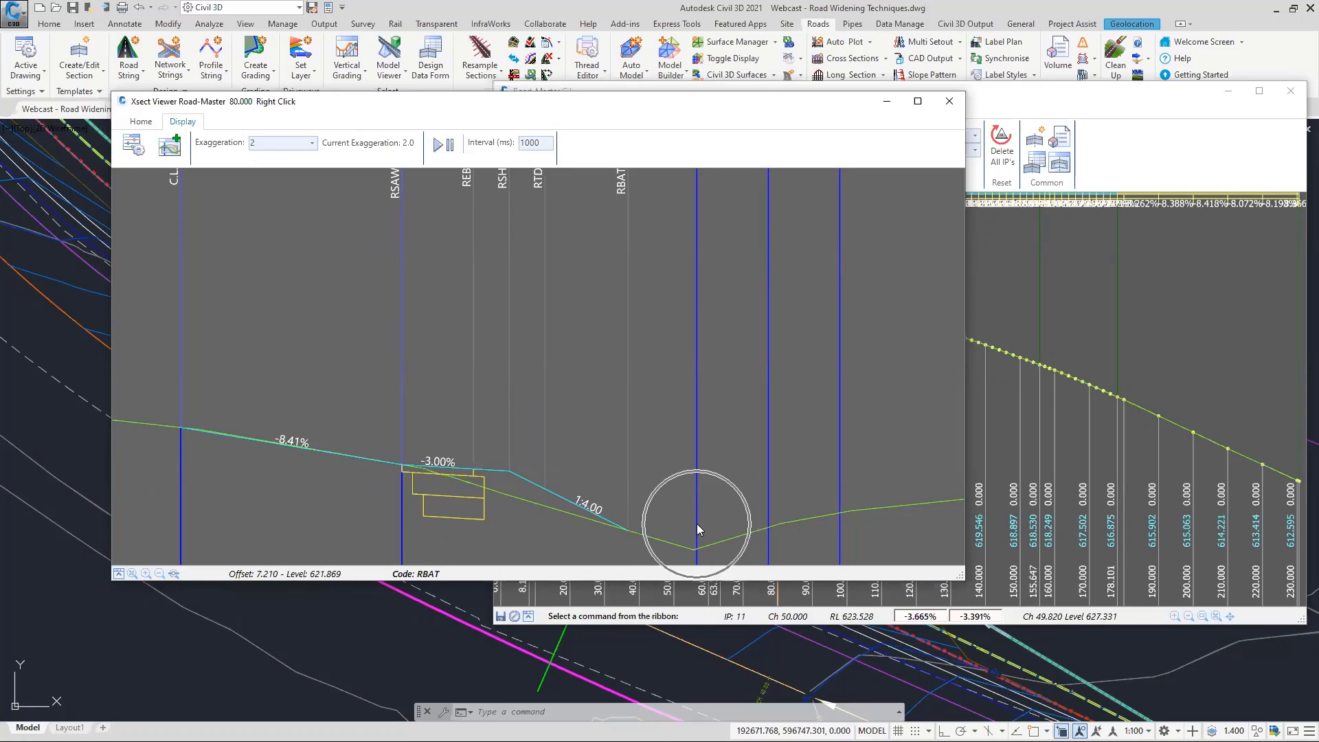
Review the available Modify Section variations for the chainage 80 cross section.
click(141, 124)
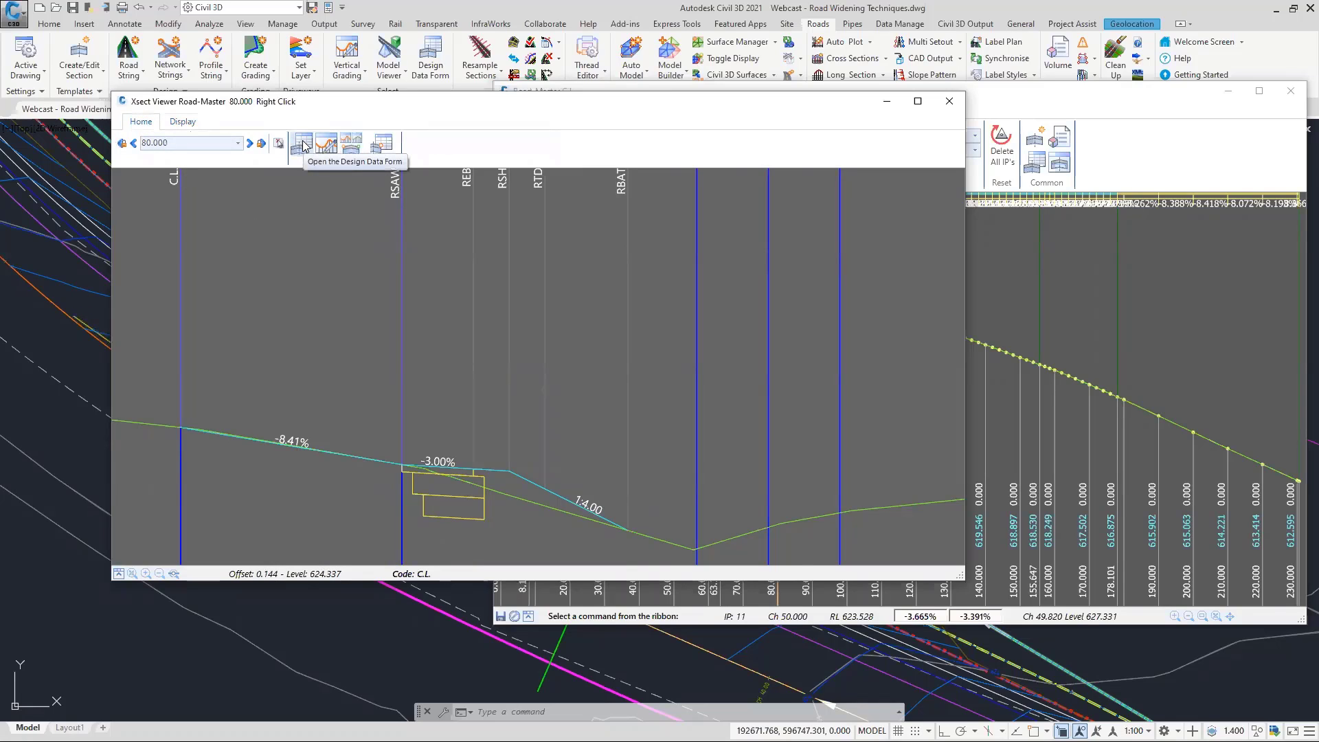
right_click(567, 308)
mouse_move(680, 316)
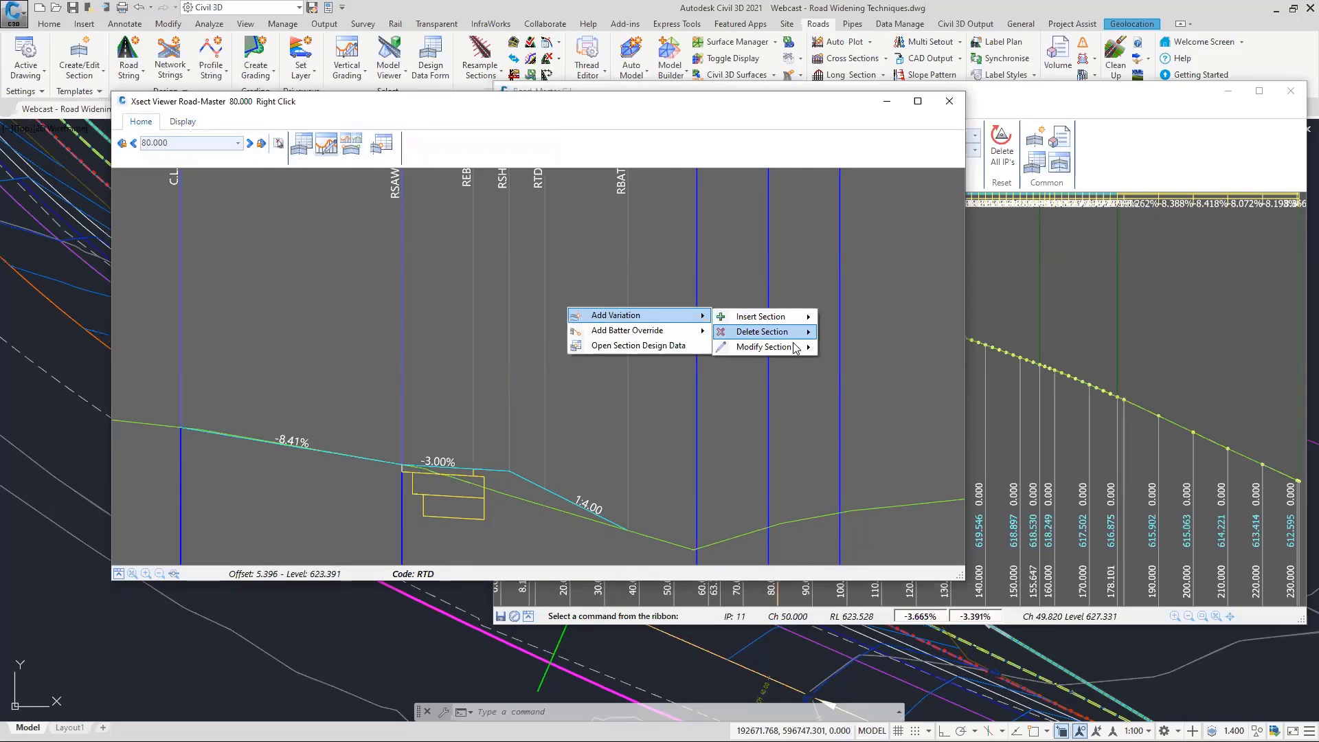
mouse_move(794, 347)
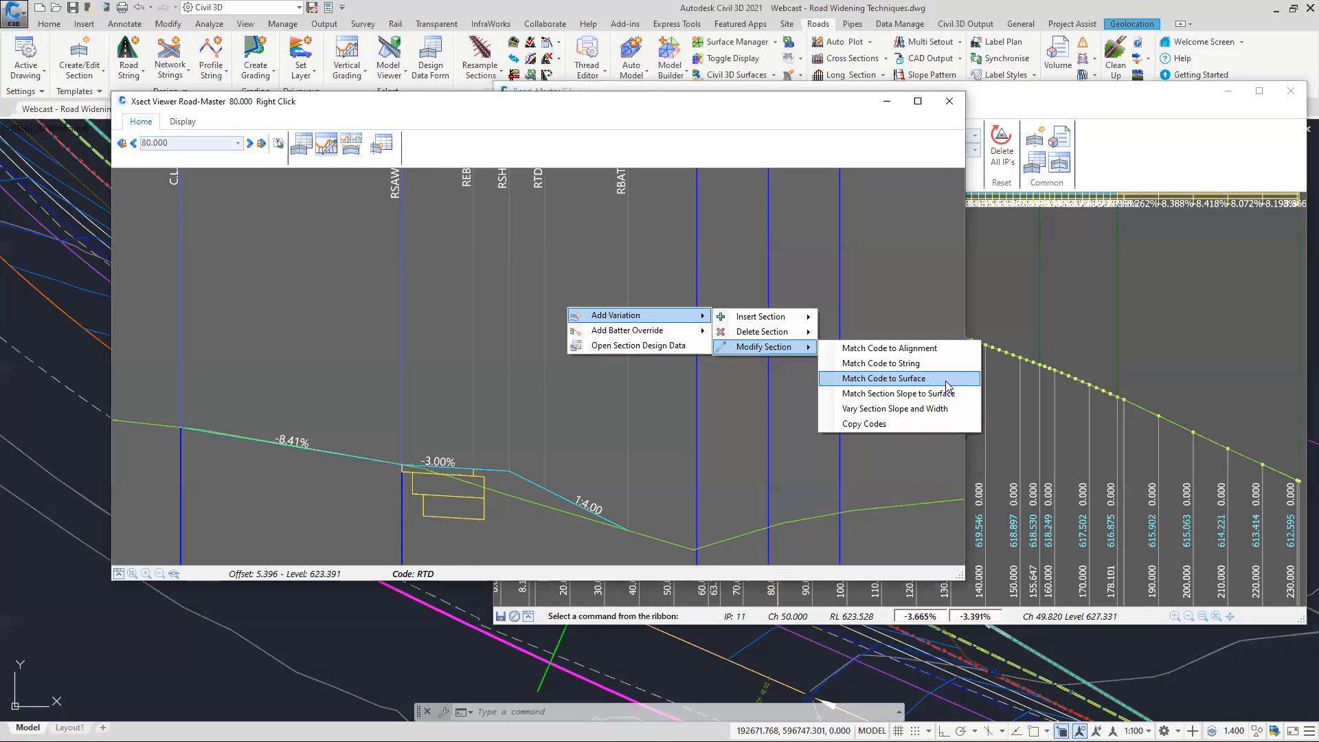
click(680, 130)
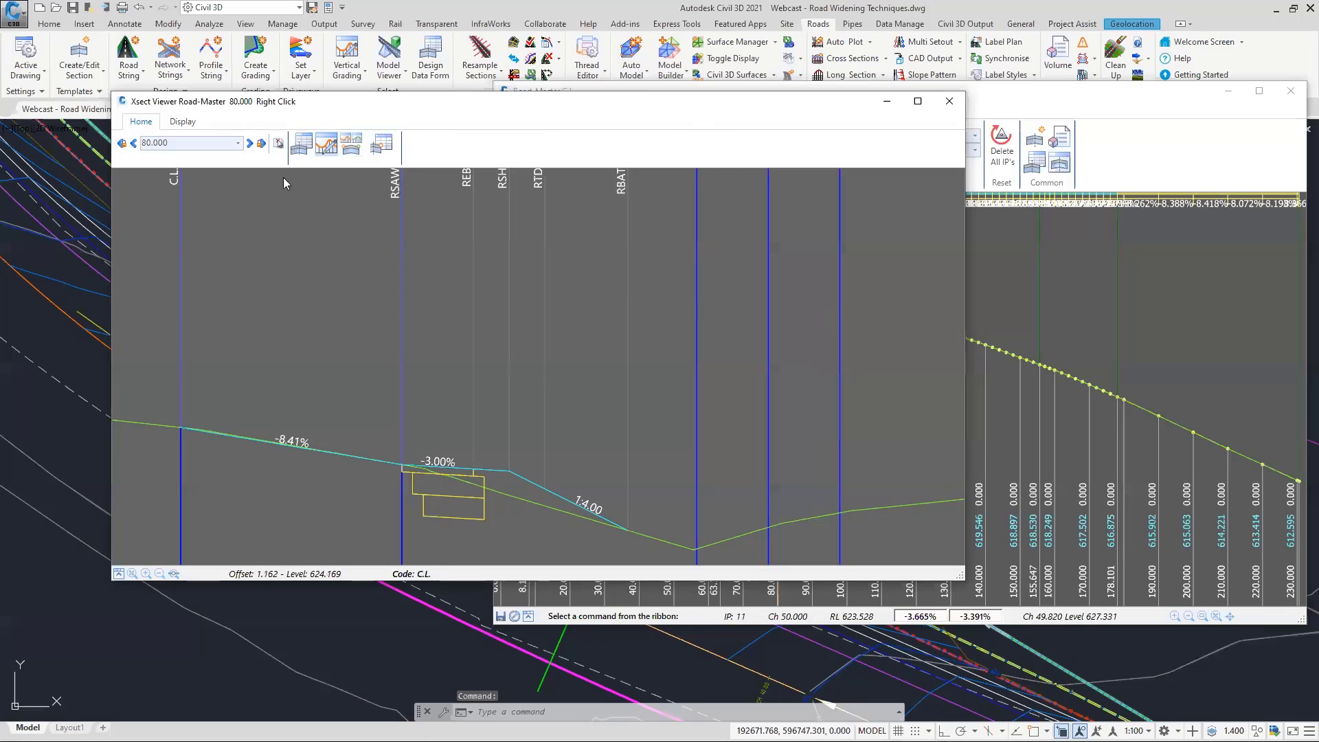
Open the Road-Master design data, expand its variations and add a Match Section Slope to Codes entry at the end.
click(301, 145)
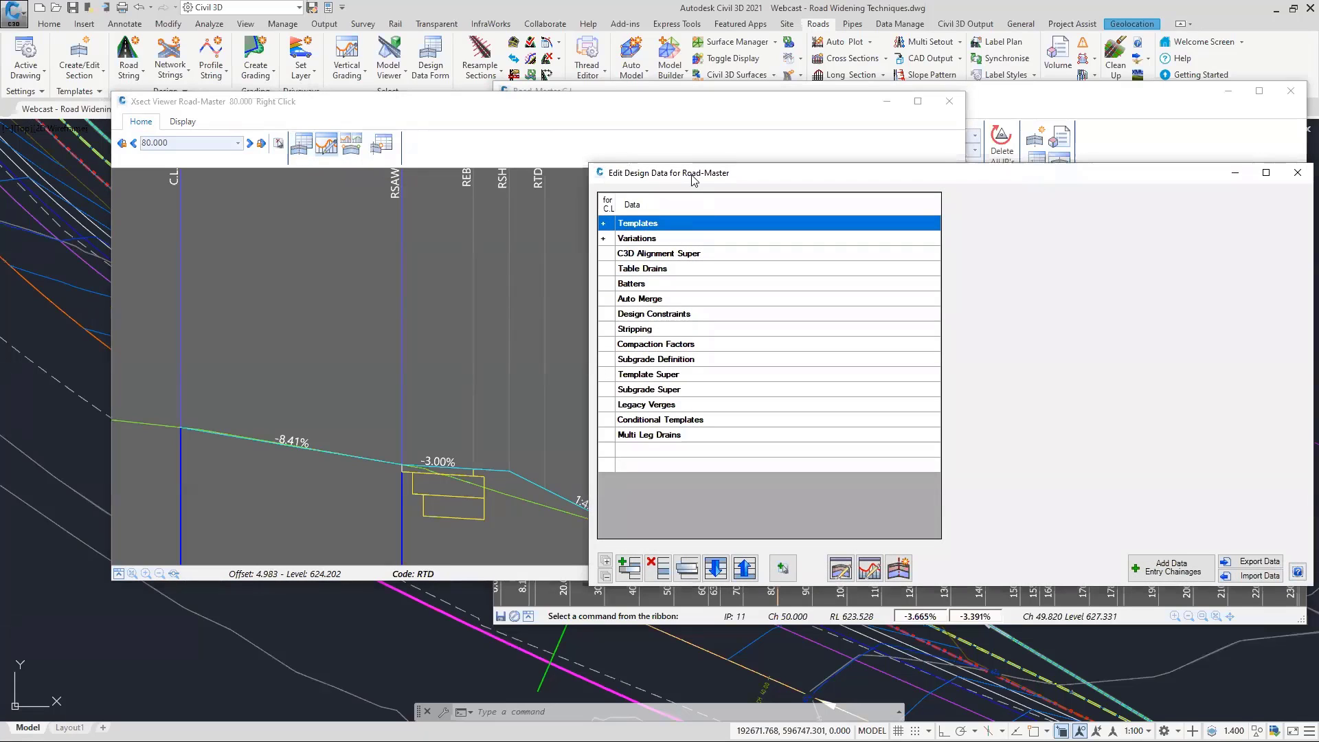
drag(692, 177, 674, 40)
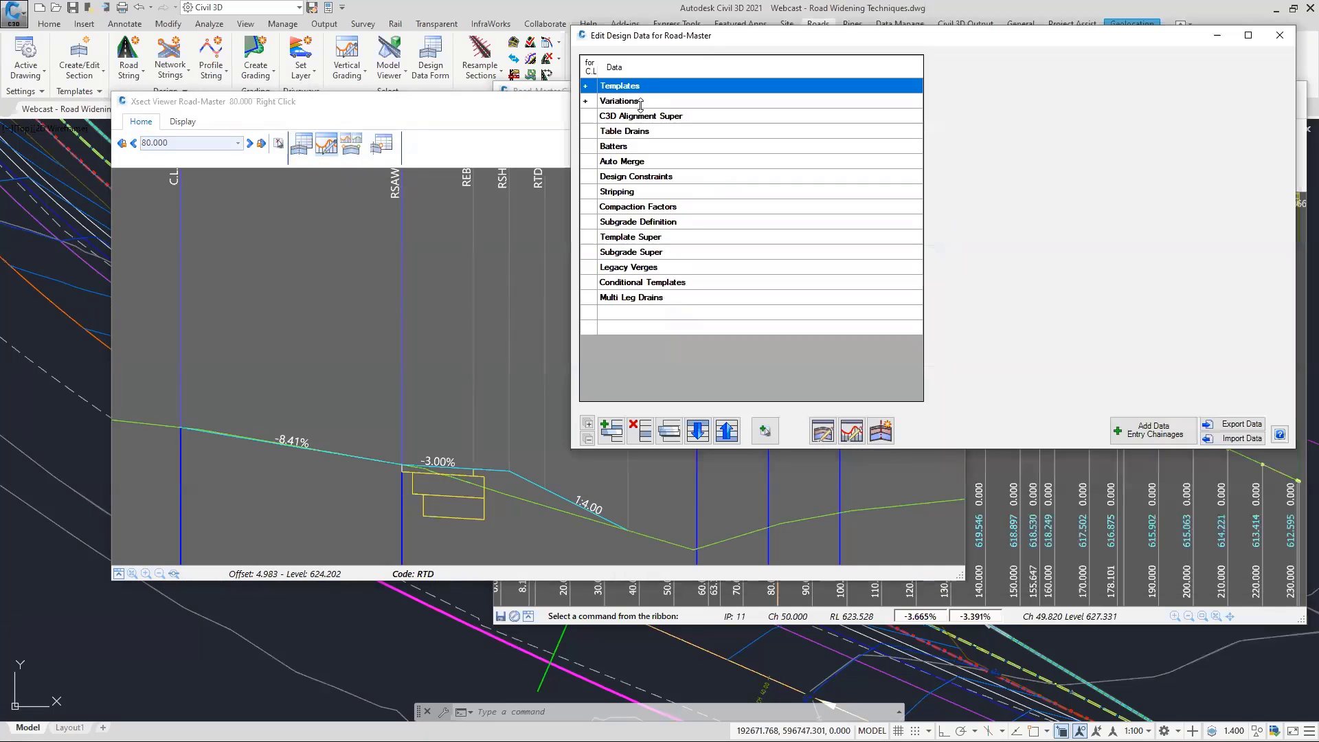
click(585, 102)
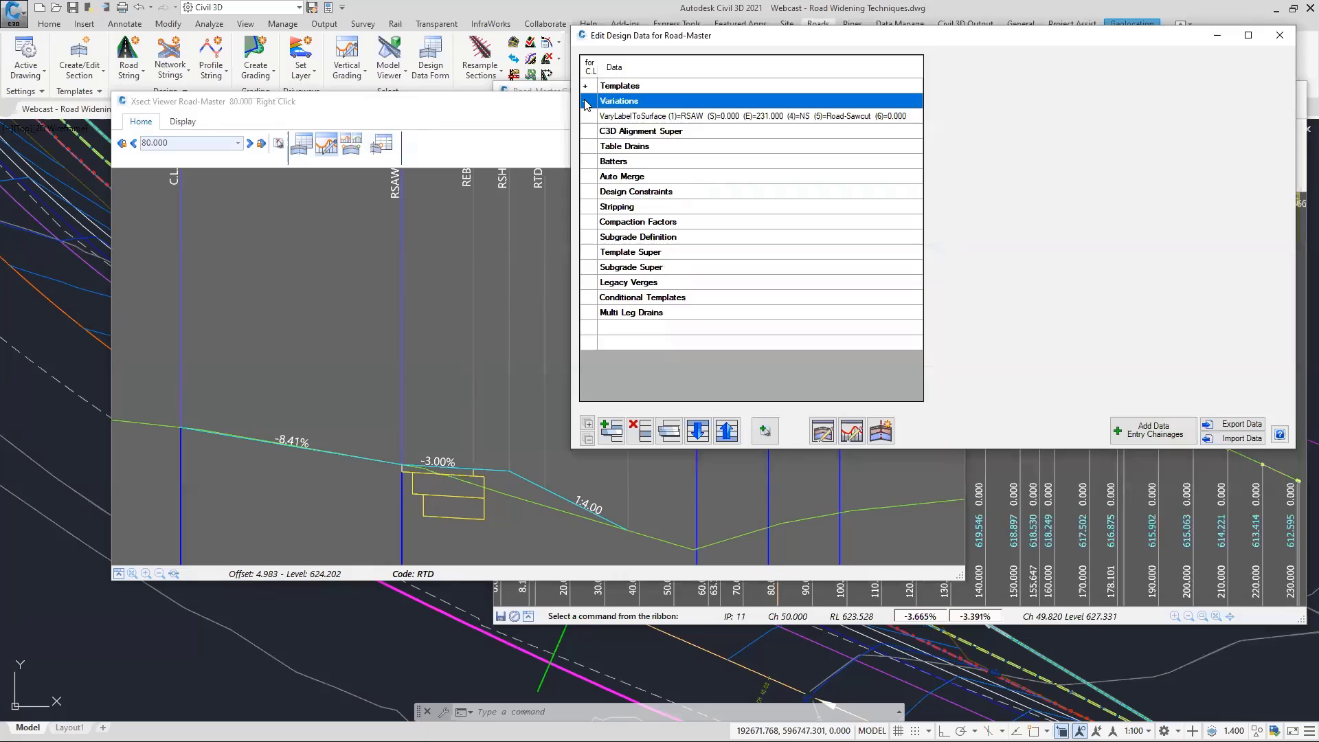
click(612, 433)
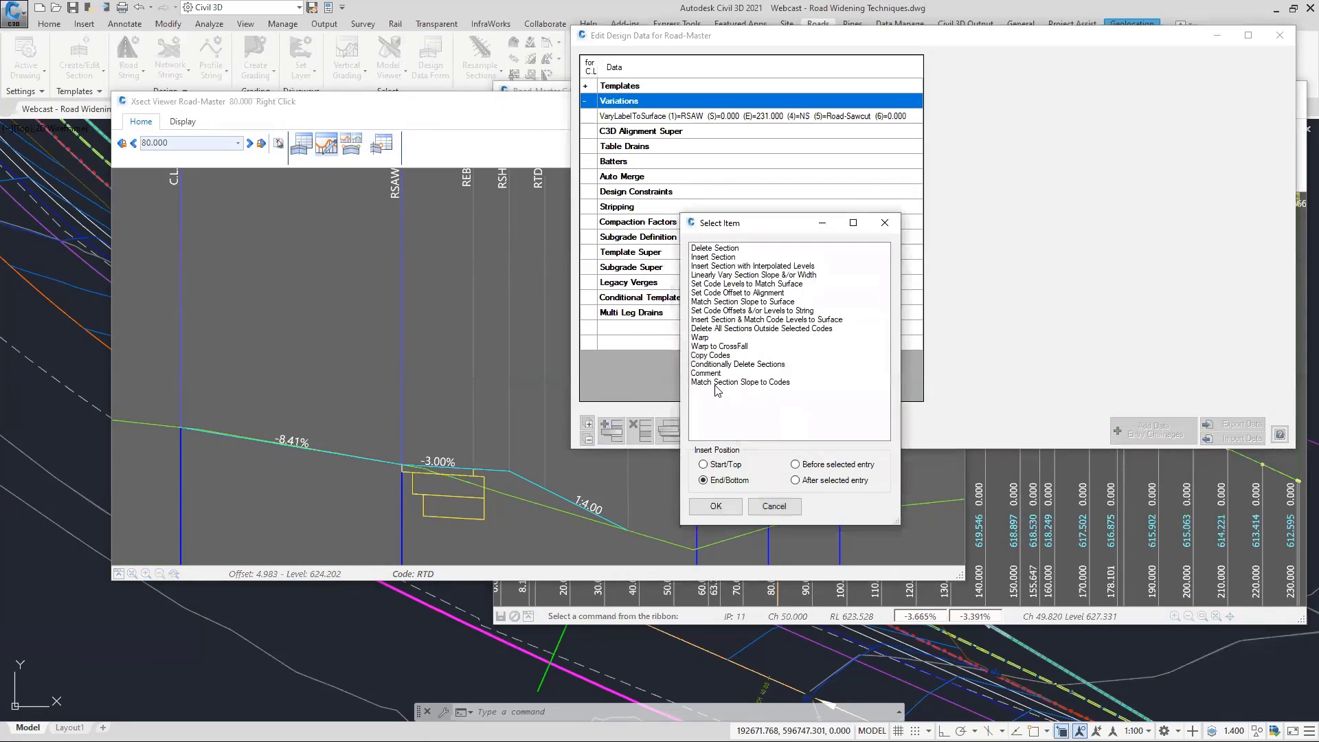
click(718, 382)
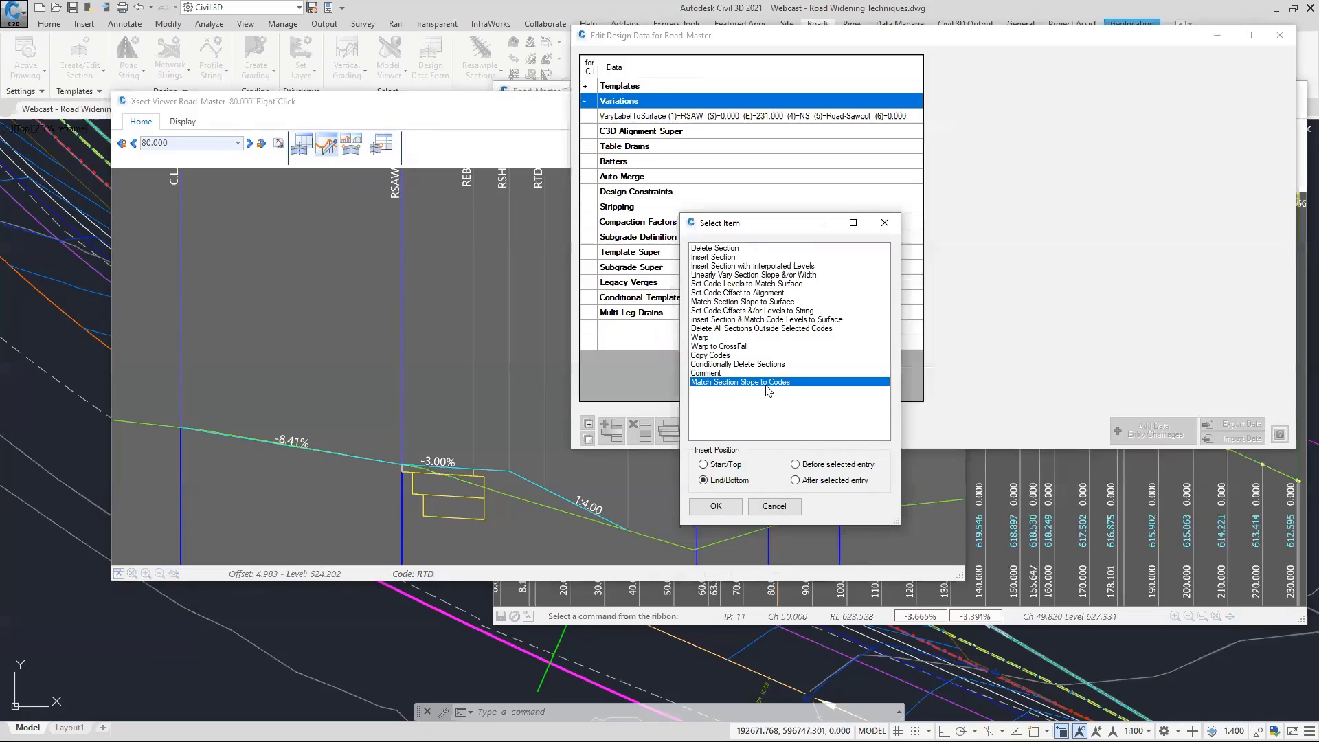
key(ctrl)
key(ctrl)
key(ctrl)
click(723, 509)
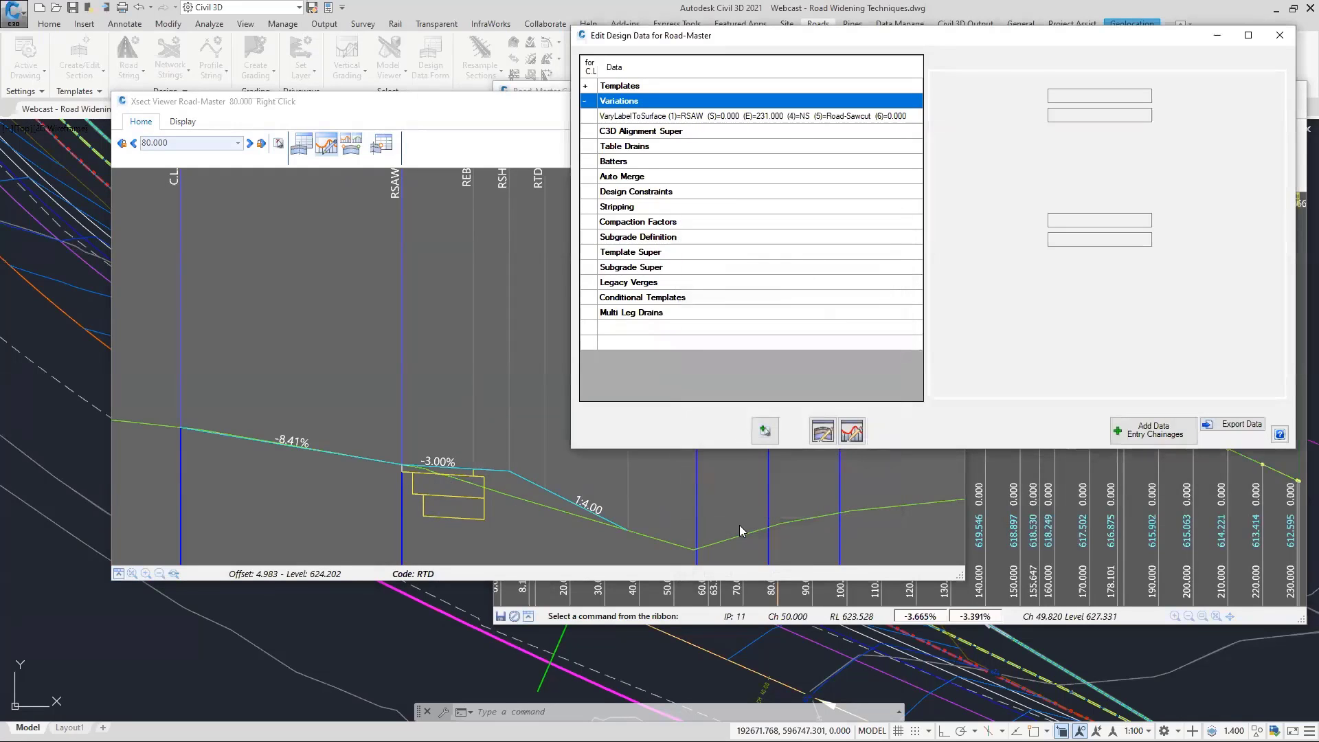
Set the slope variation from chainage 0 to 10000, applied at code REB with the slope from C.L. to RSAW.
click(1088, 99)
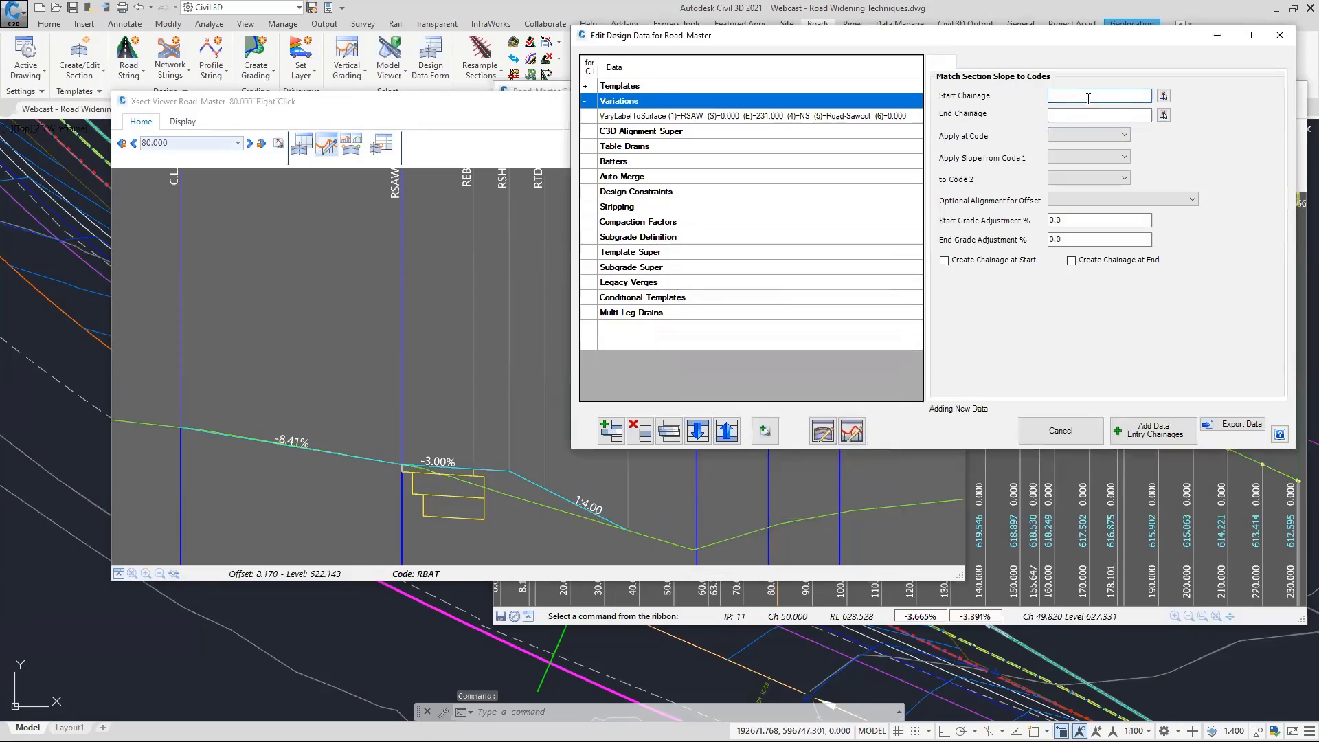
text(0)
key(Tab)
text(10000)
click(1091, 135)
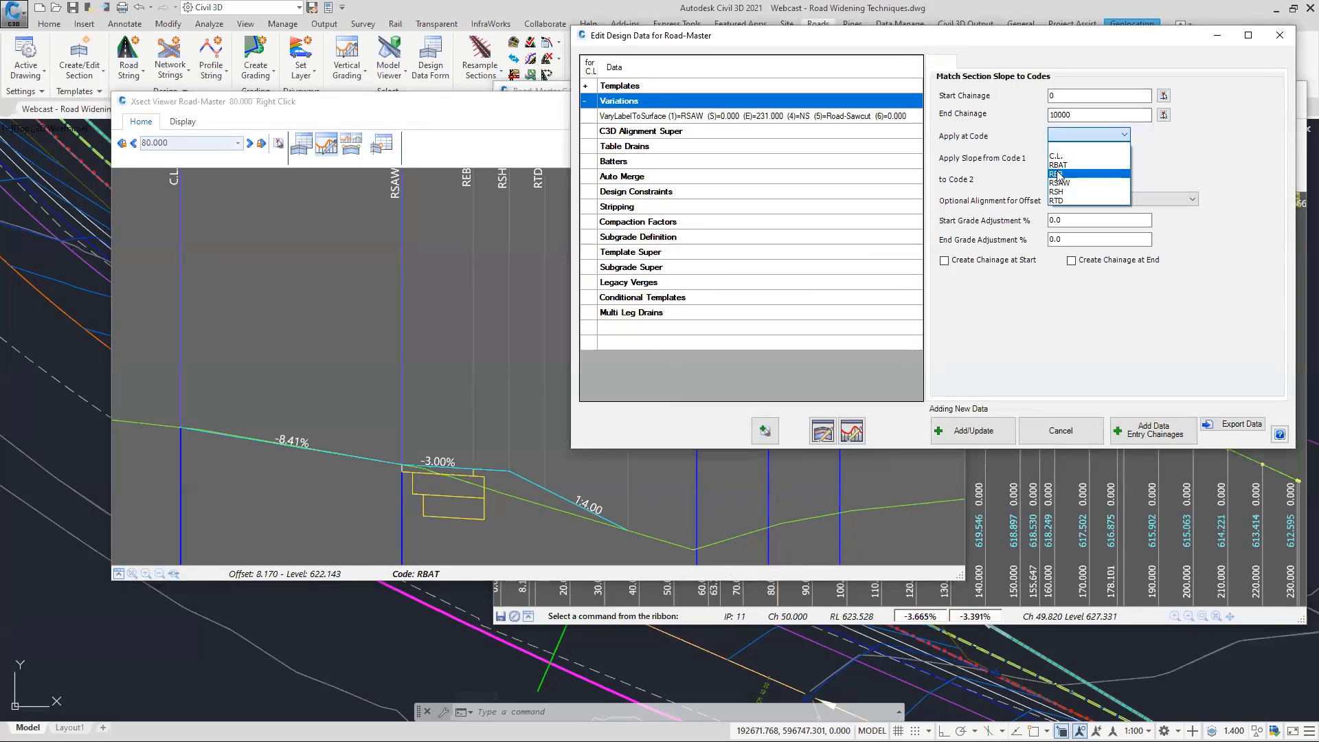
click(1057, 174)
click(1071, 157)
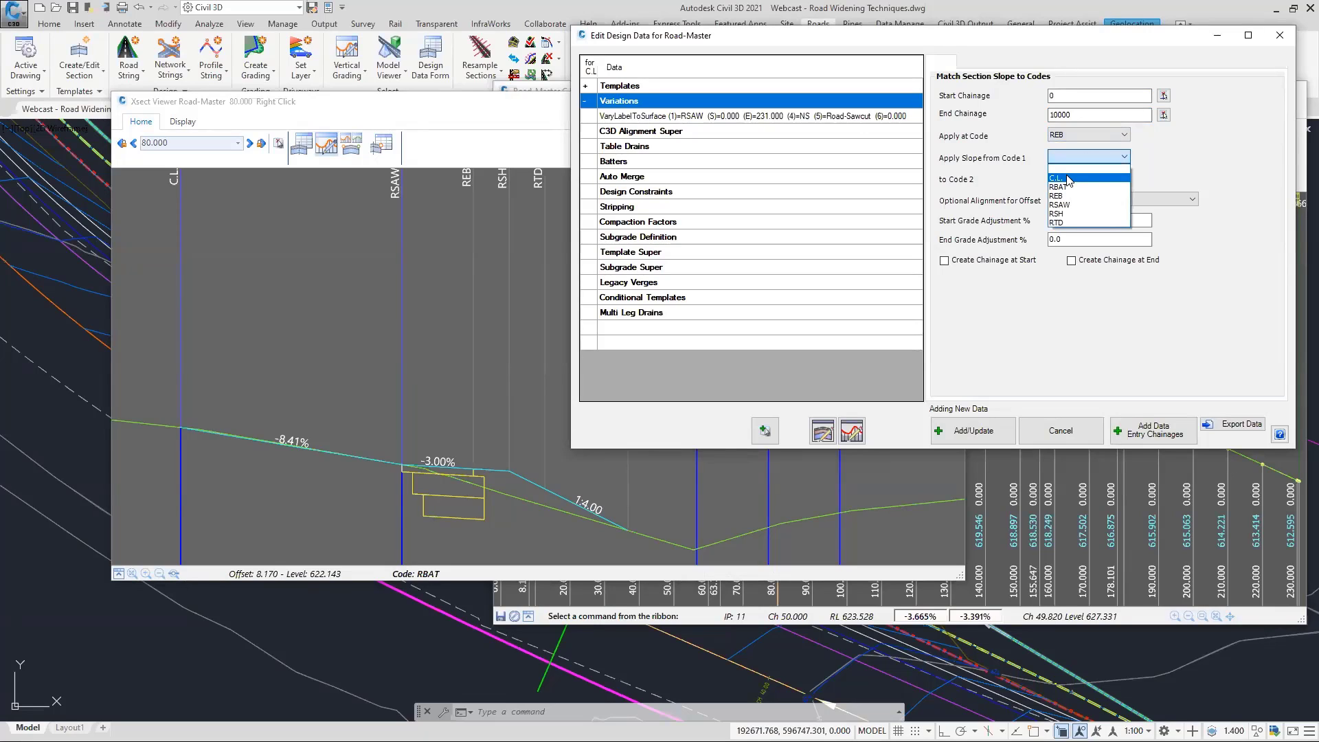
click(1067, 178)
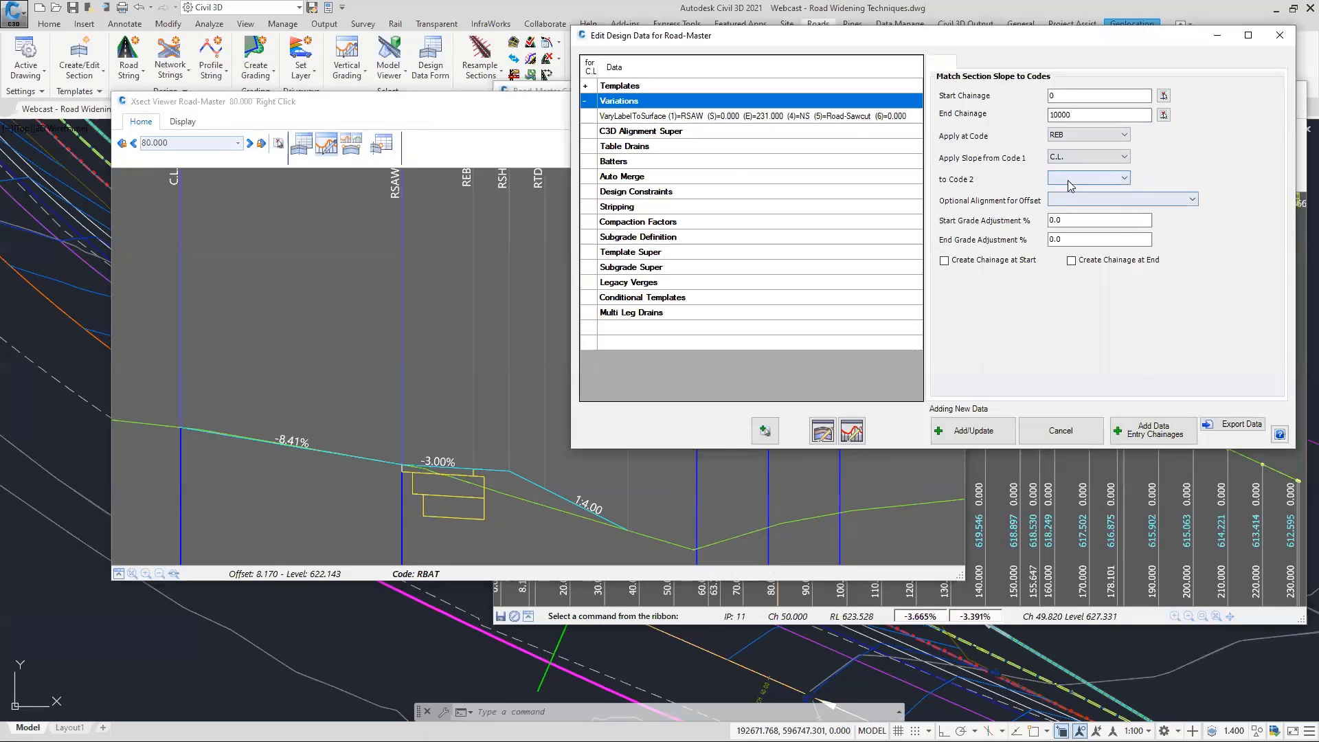
click(1075, 178)
click(1058, 225)
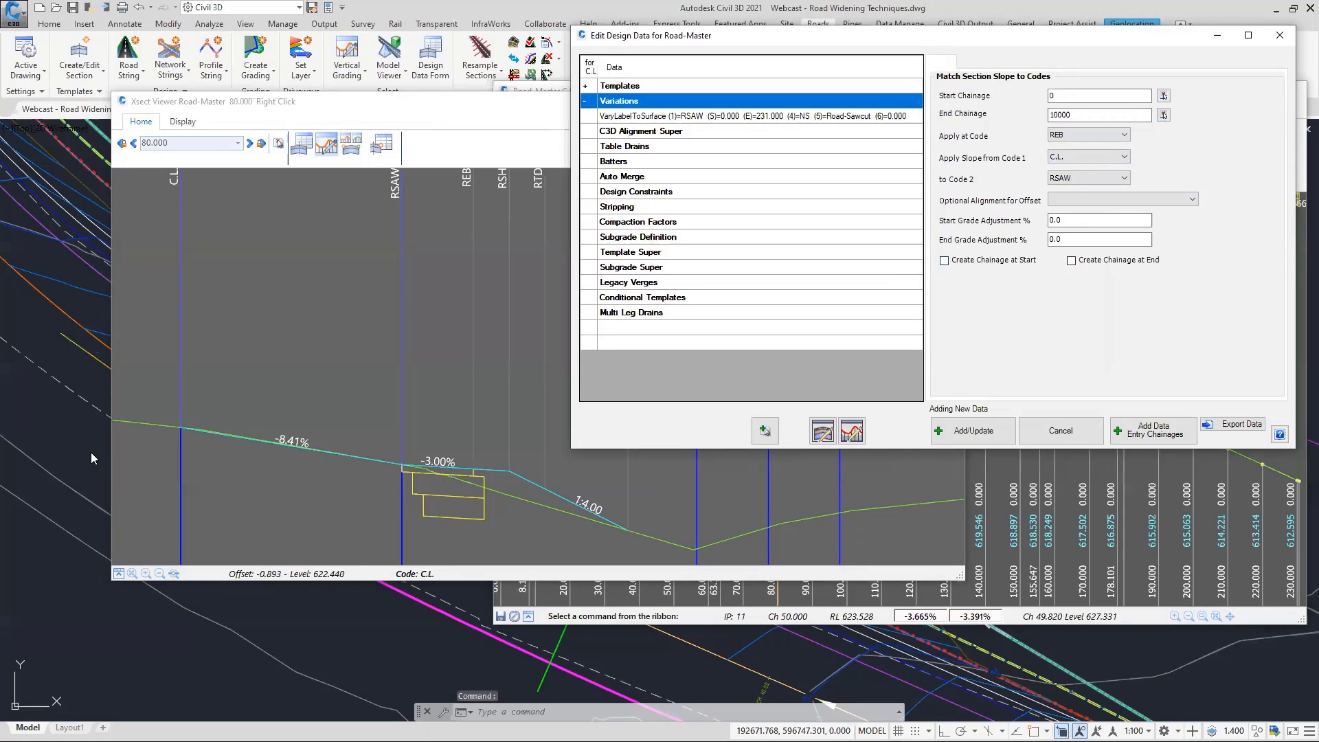
Set ROAD-RIGHT_EOB as the offset alignment for the REB slope variation and add the variation.
key(ctrl)
key(ctrl)
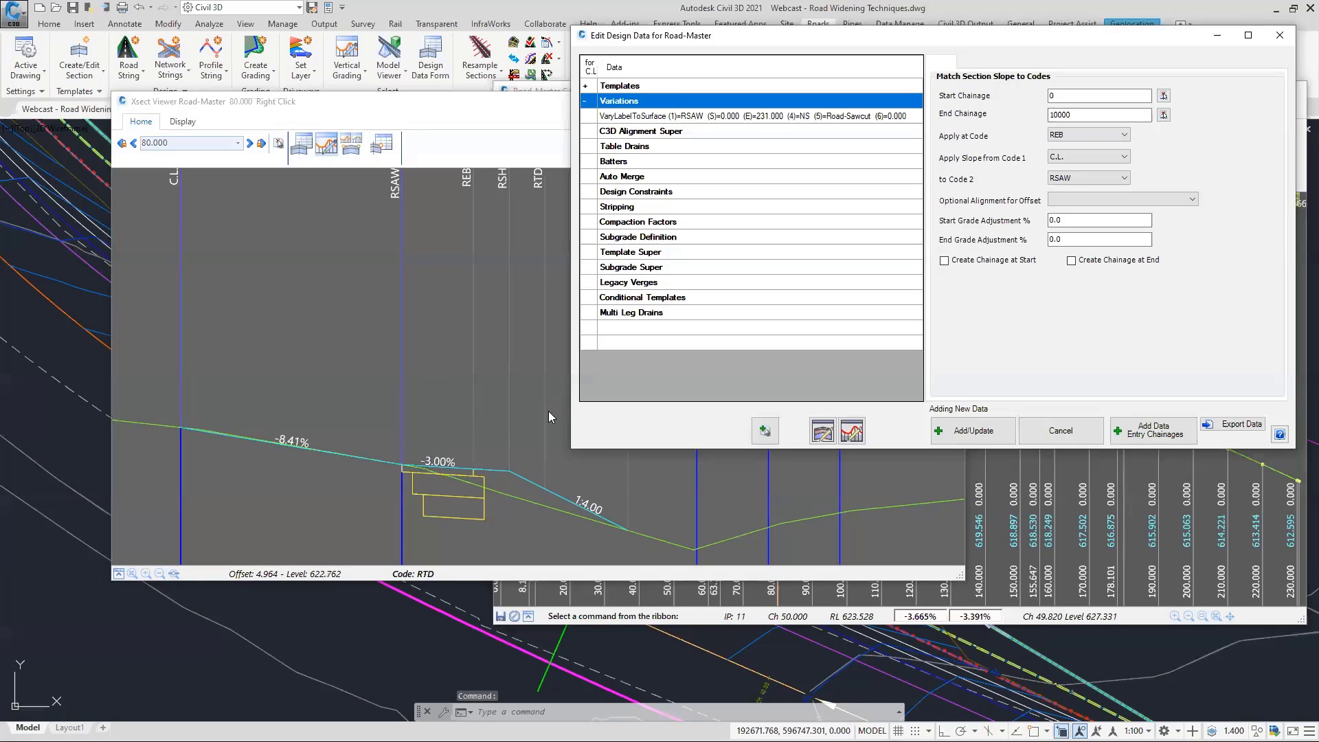
click(1177, 200)
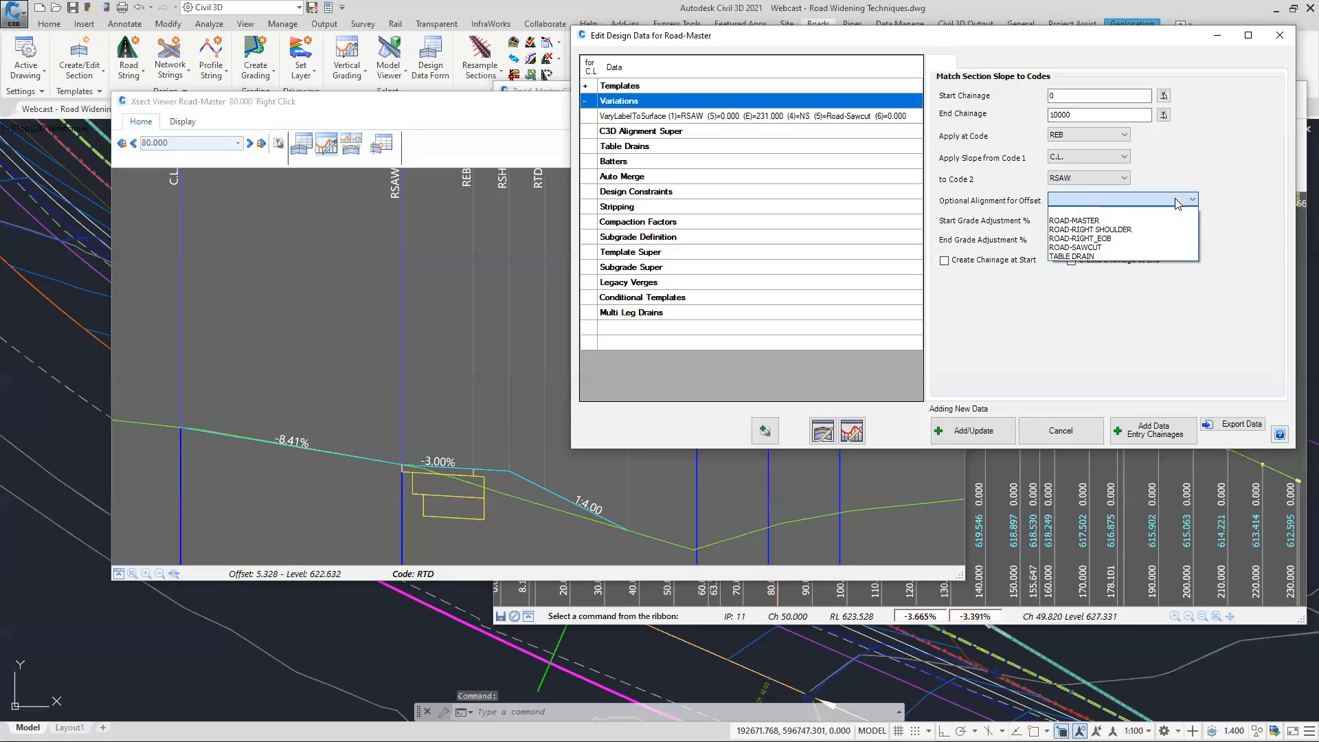
click(1097, 238)
click(969, 431)
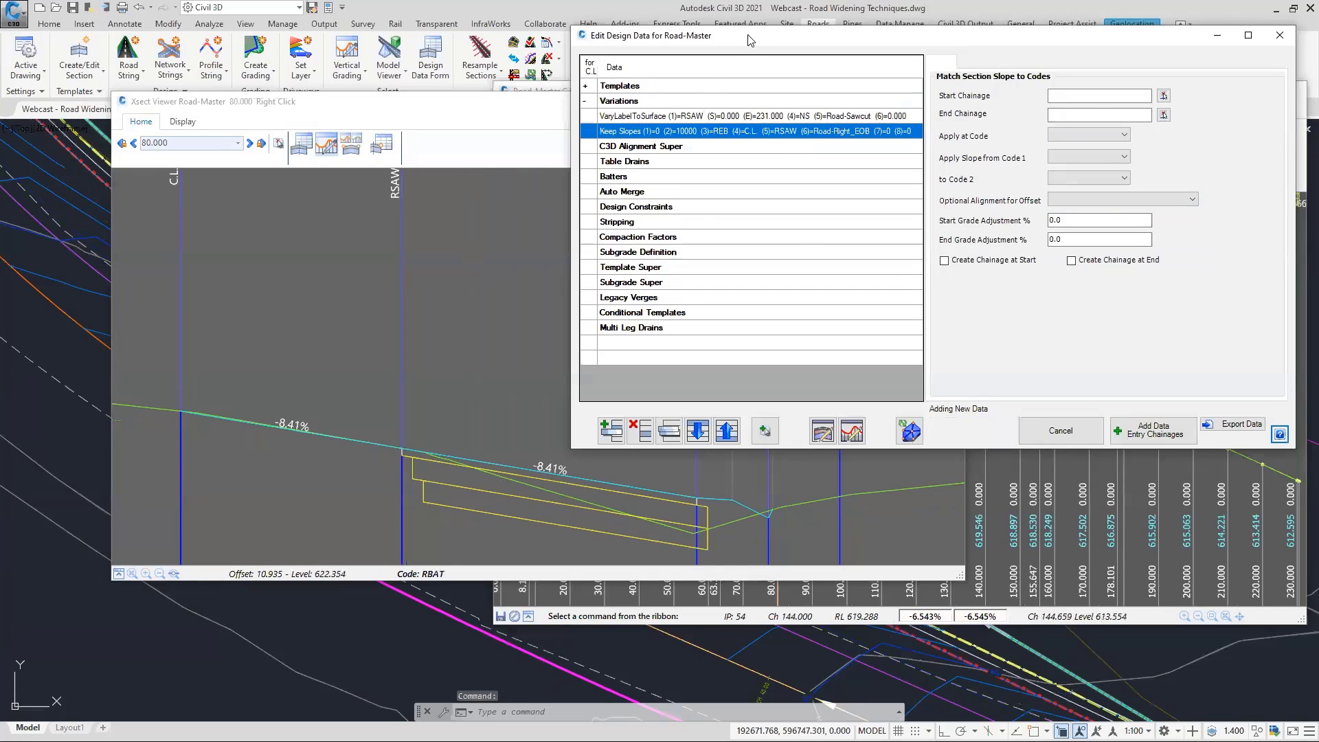
Arrange the design data window and a narrowed chainage 80 cross section viewer so both can be seen.
drag(745, 37, 775, 21)
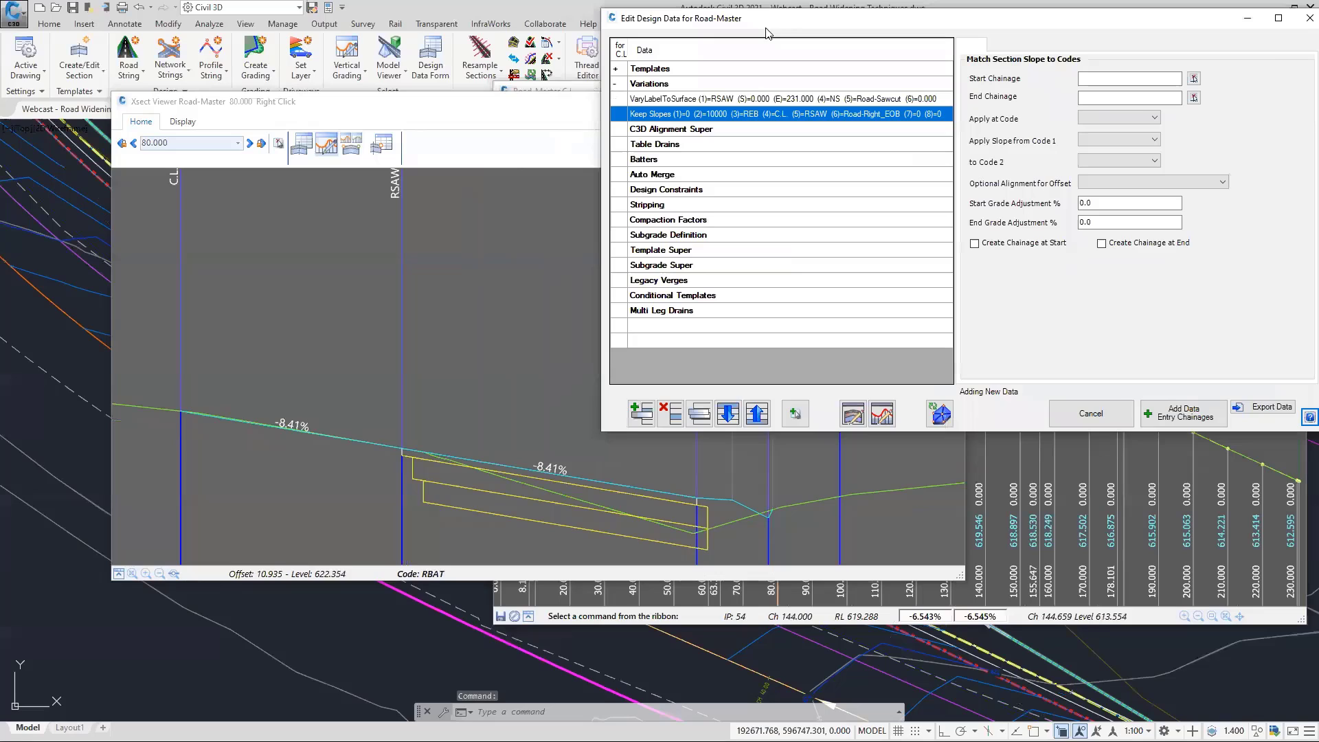
click(364, 108)
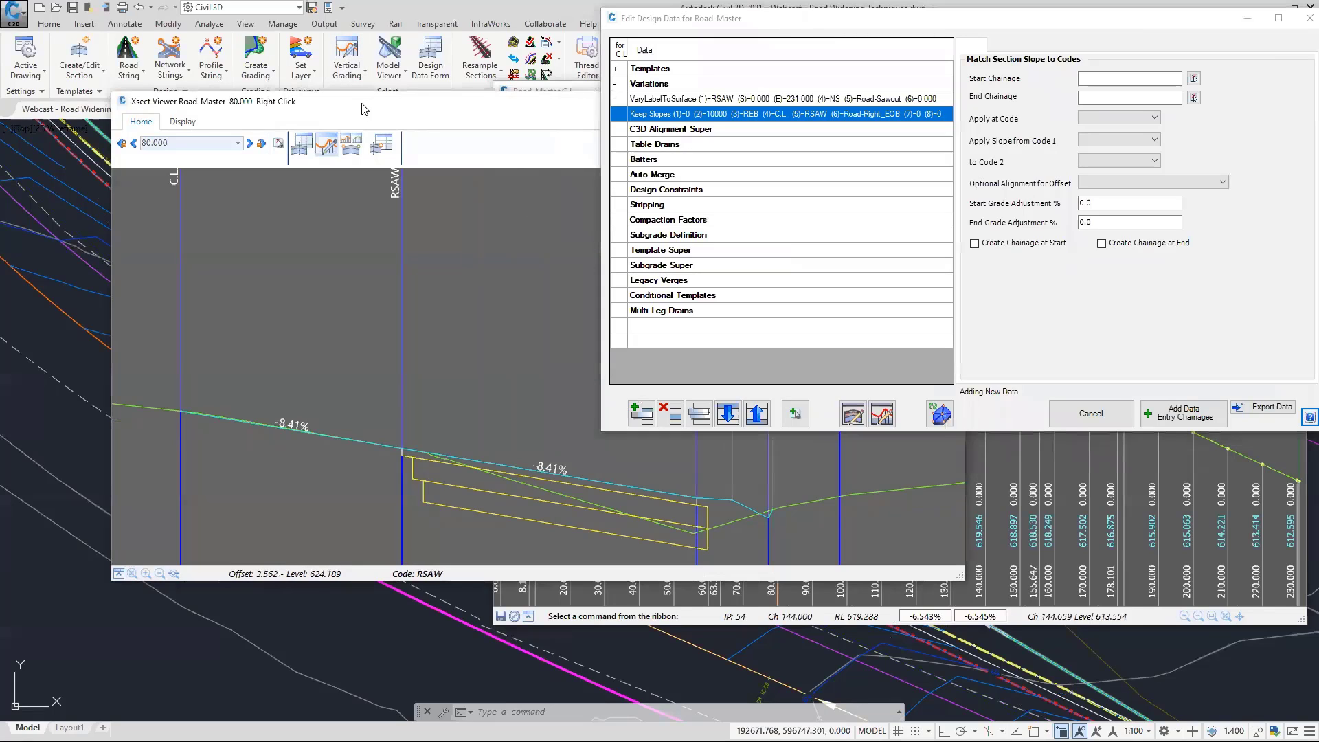
drag(364, 109, 295, 161)
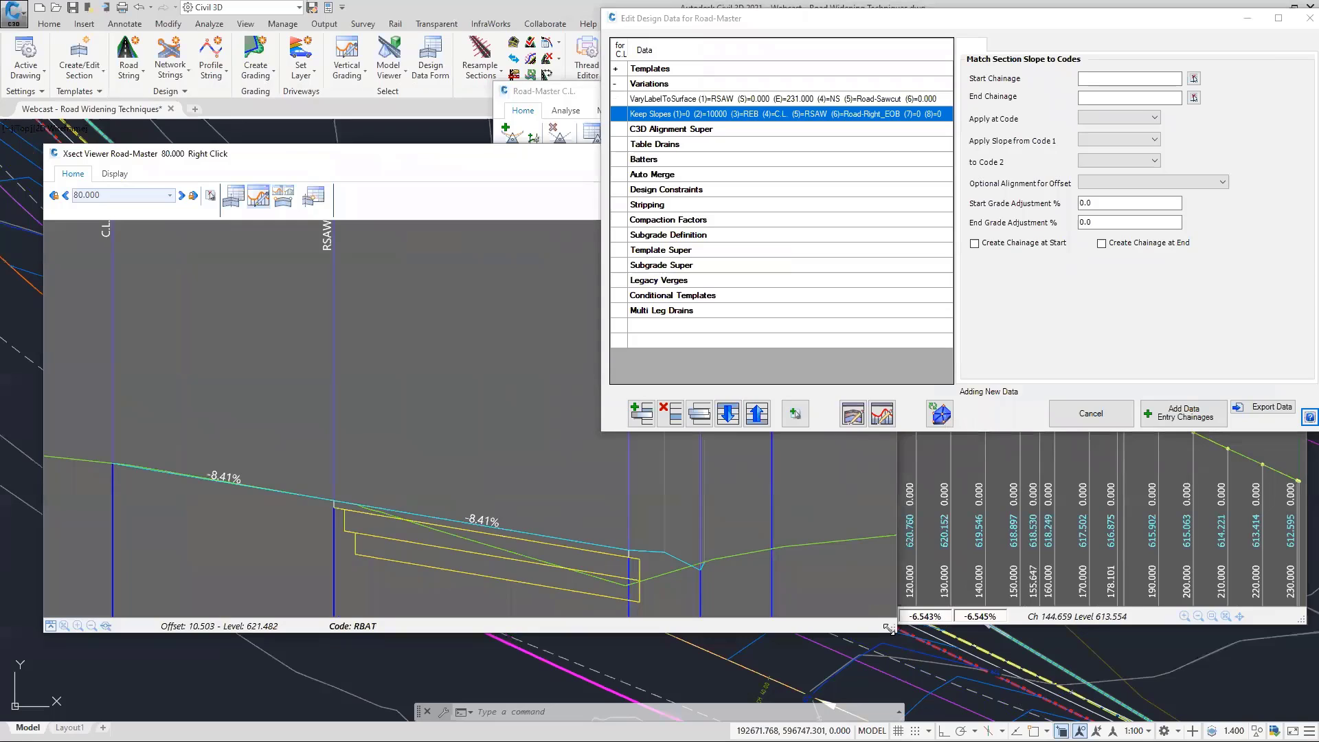
drag(888, 628, 653, 638)
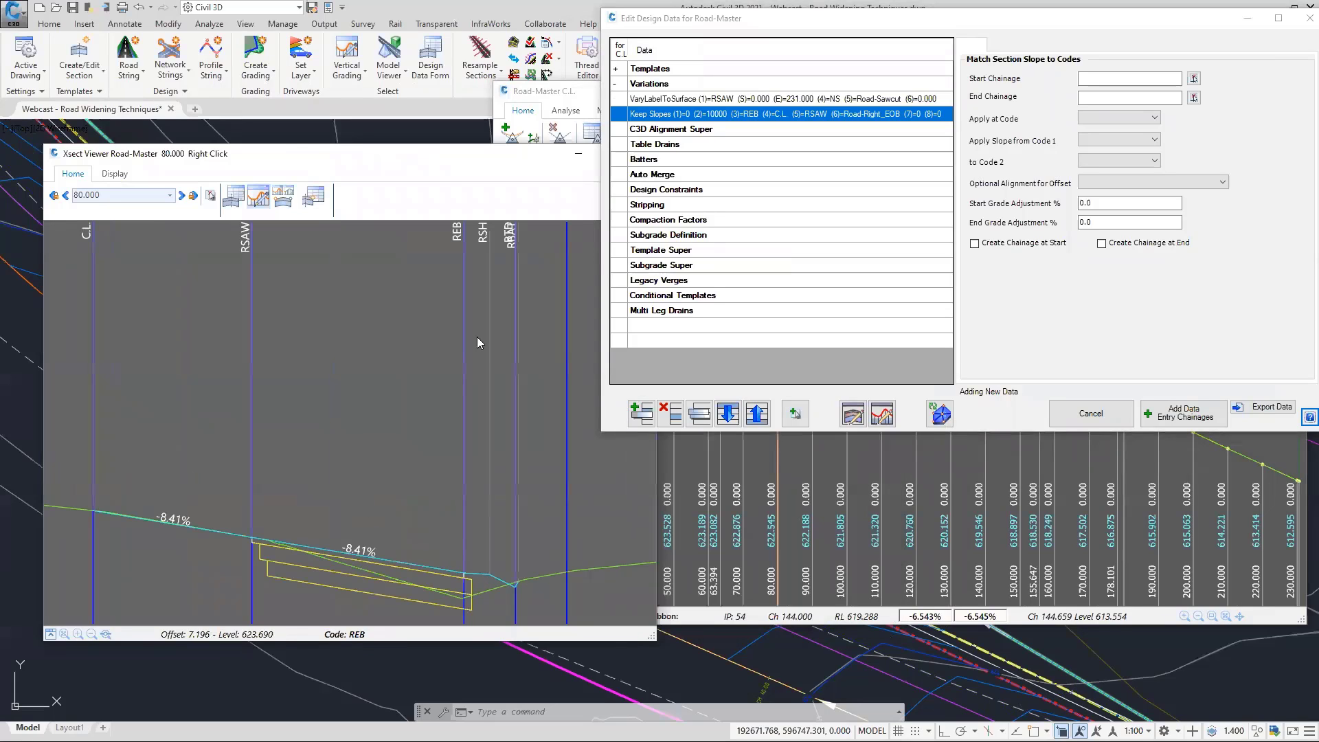
click(487, 242)
Duplicate the REB Keep Slopes variation and update the copy to apply at RSH with ROAD-RIGHT SHOULDER as its offset alignment.
click(789, 115)
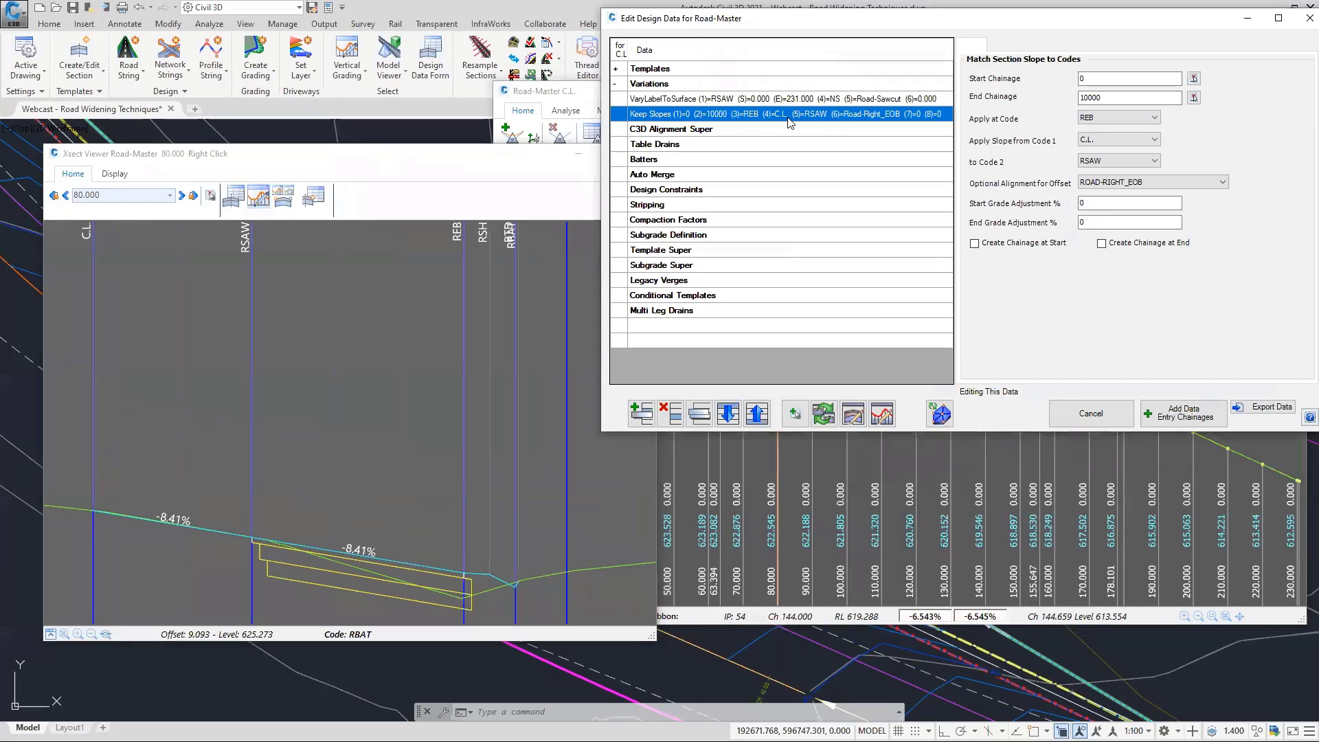
click(700, 415)
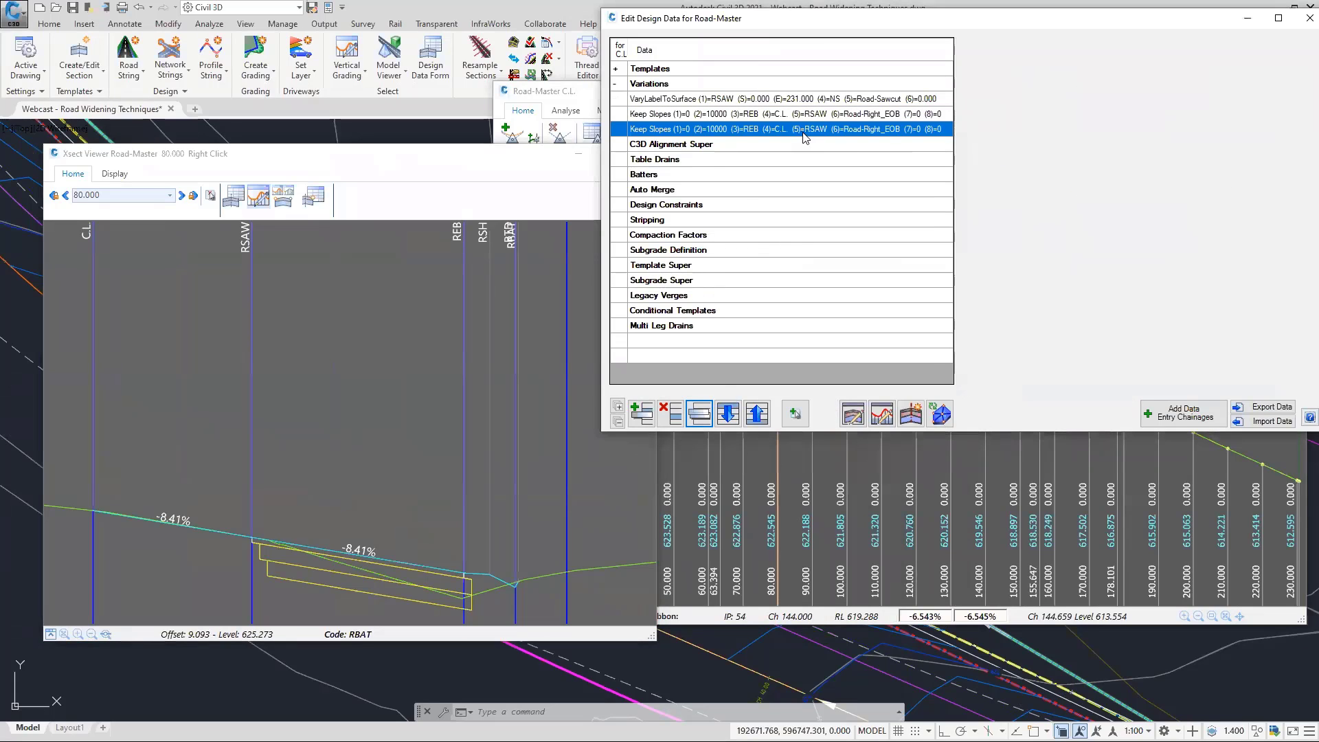
click(805, 133)
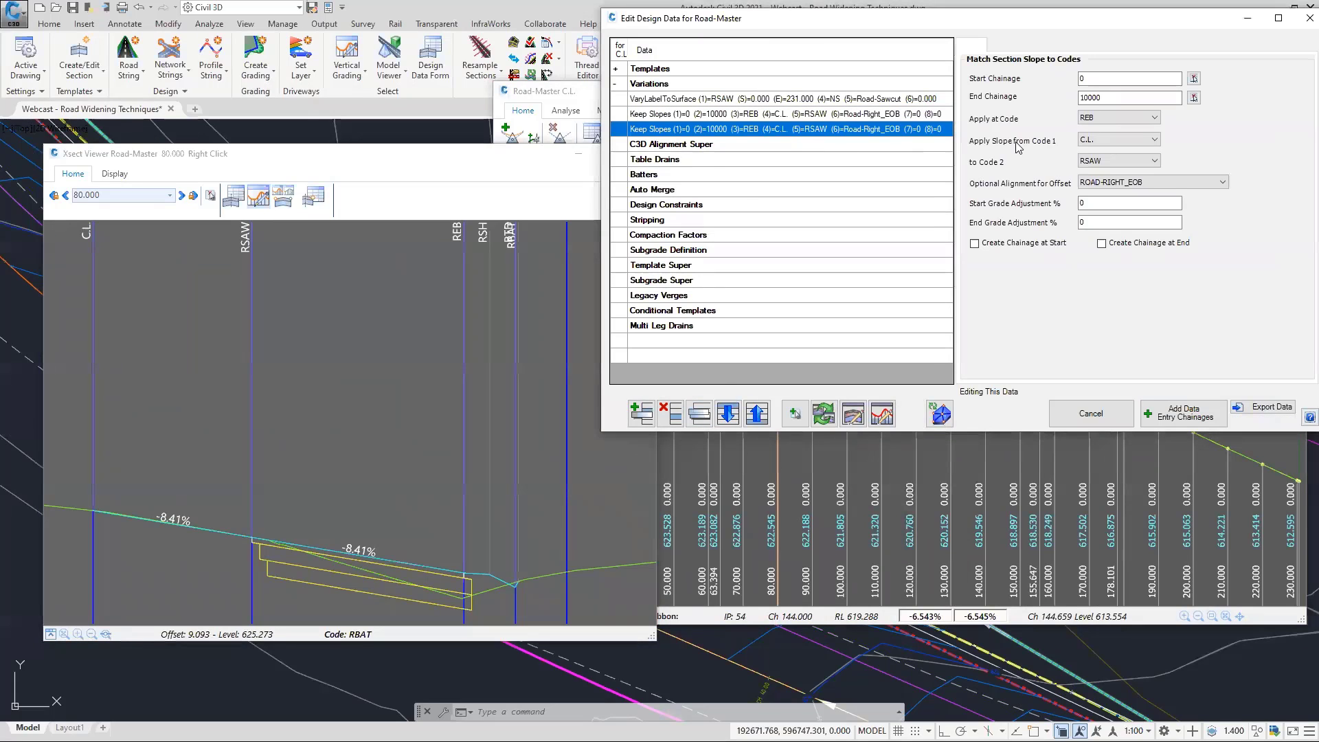
click(1099, 122)
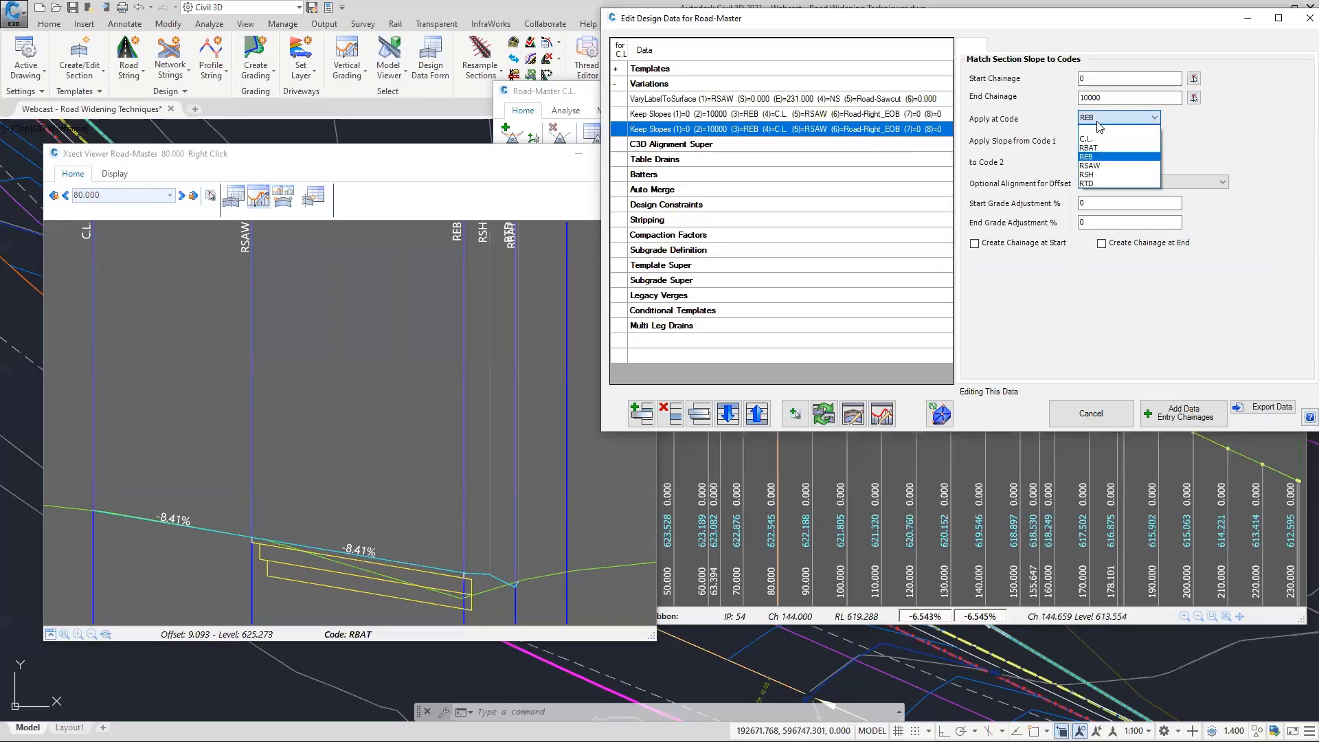
click(1103, 174)
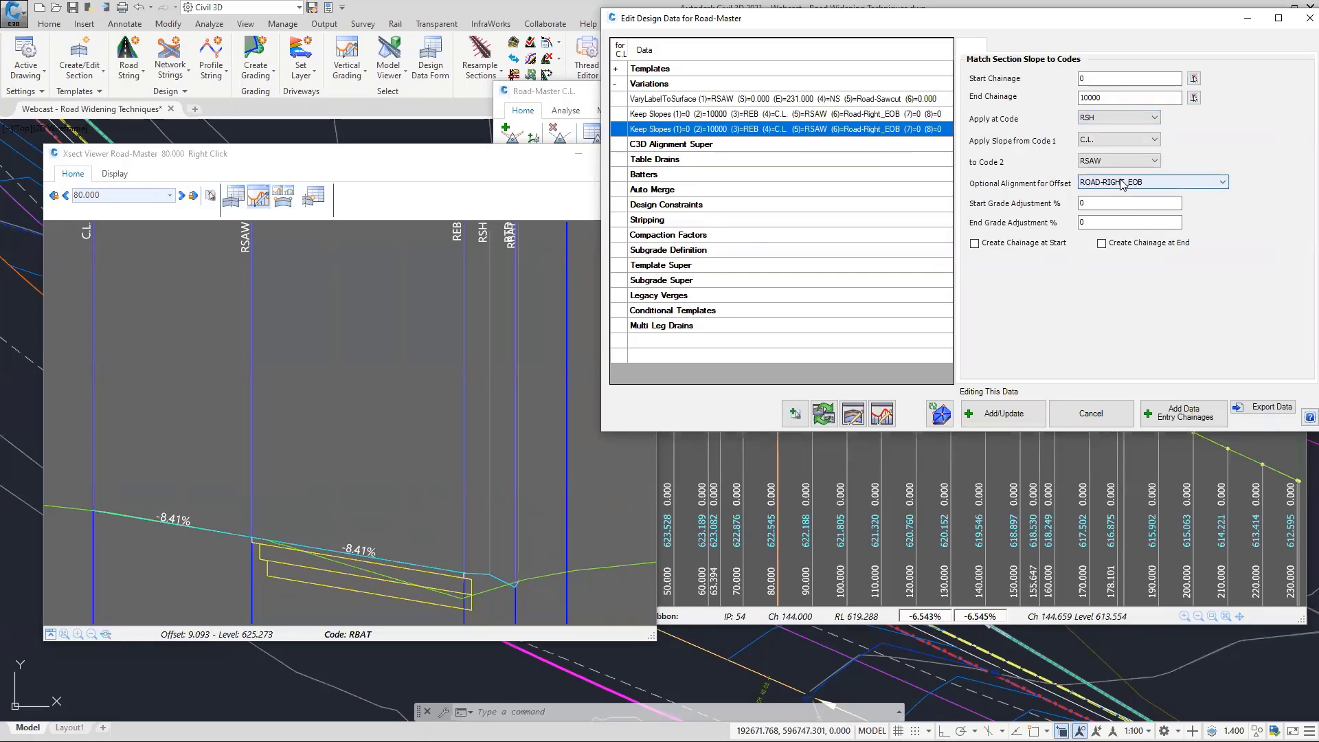
click(1122, 182)
click(1126, 220)
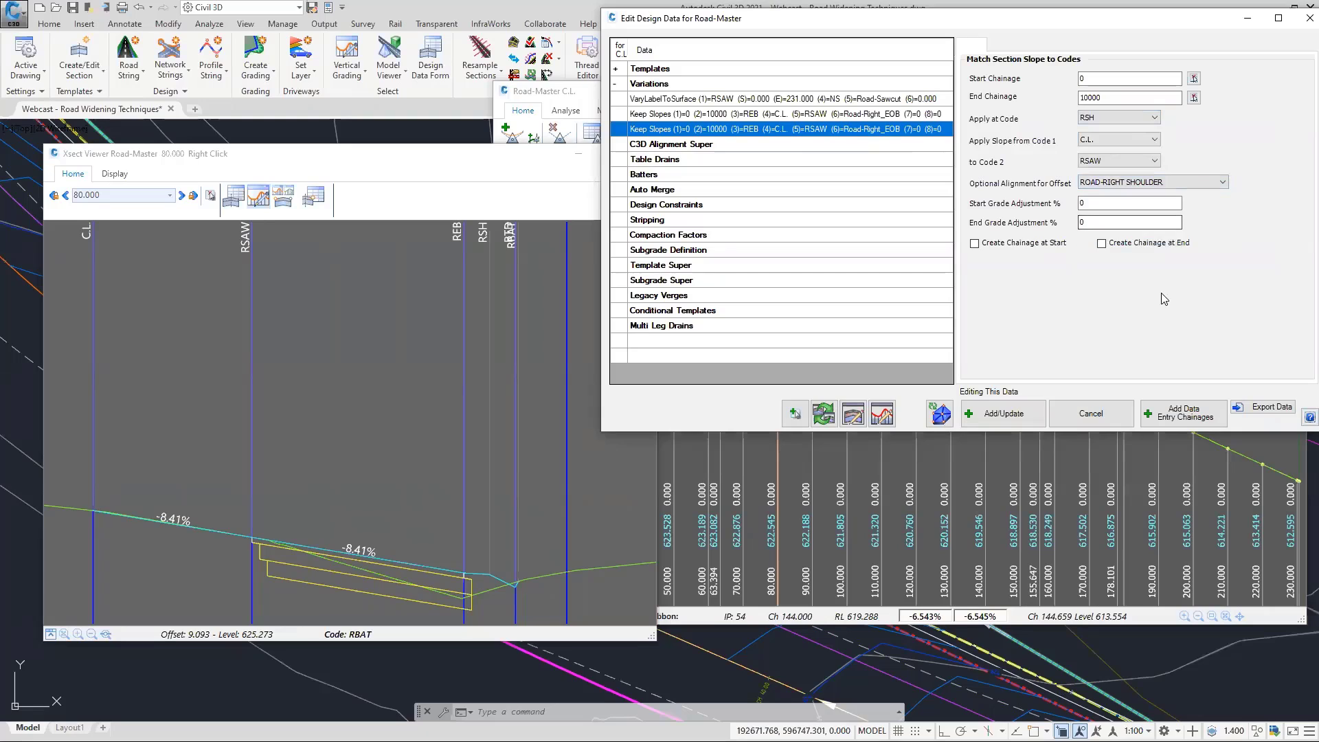
click(1004, 406)
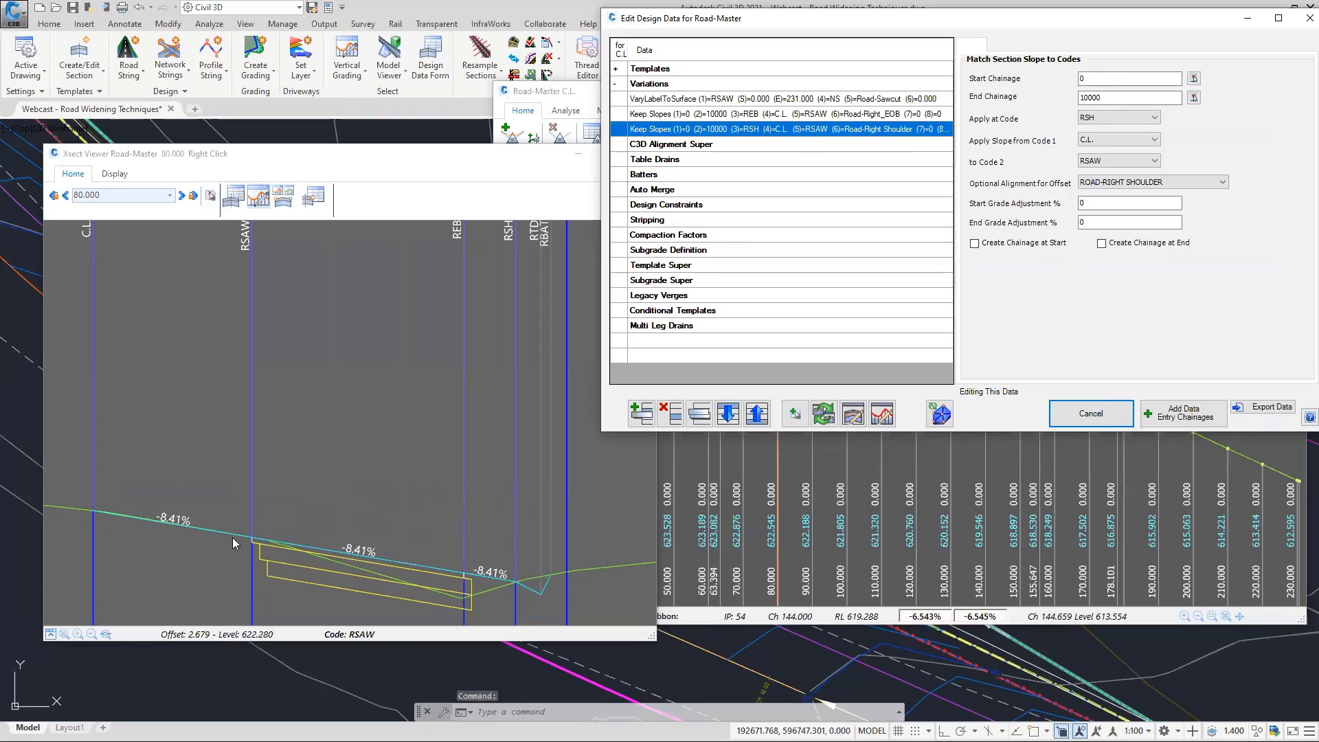
Examine the shoulder crossfall and the table drain slopes from RSH through RTD to RBAT at chainage 80.
click(445, 165)
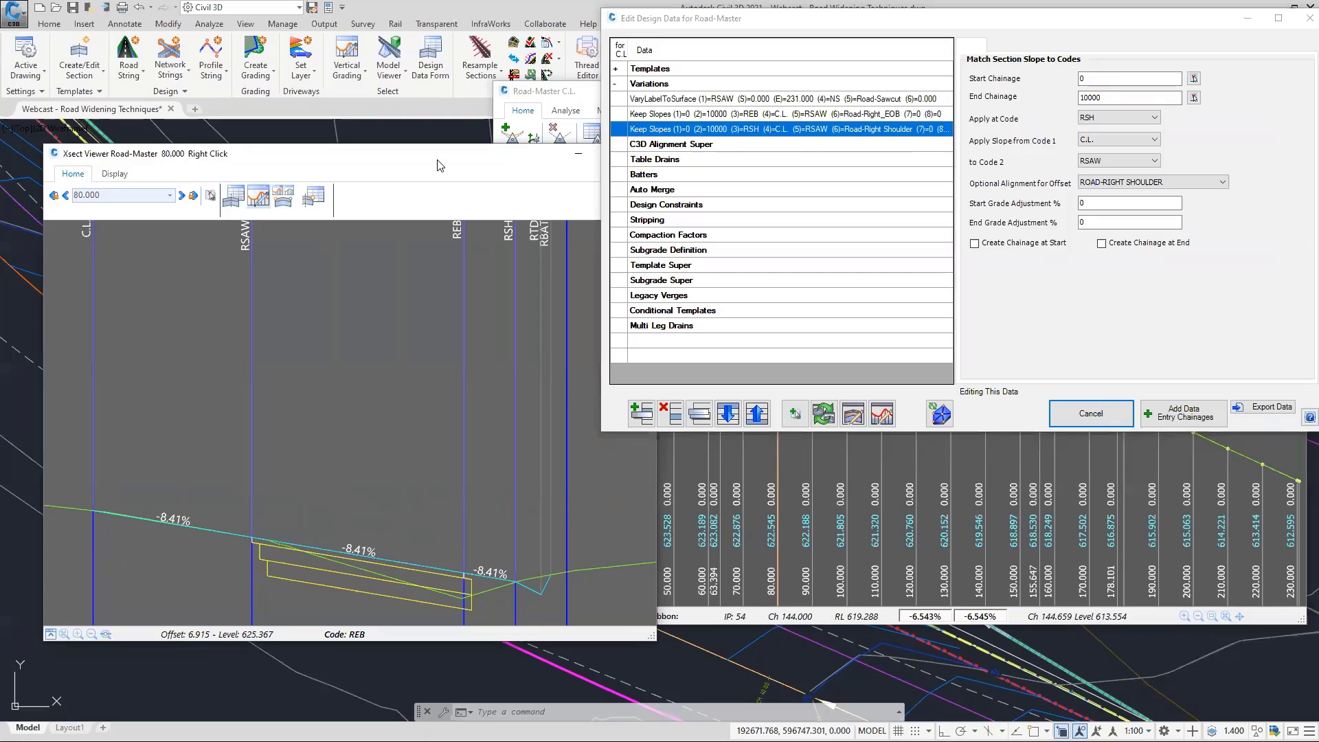
drag(439, 165, 414, 156)
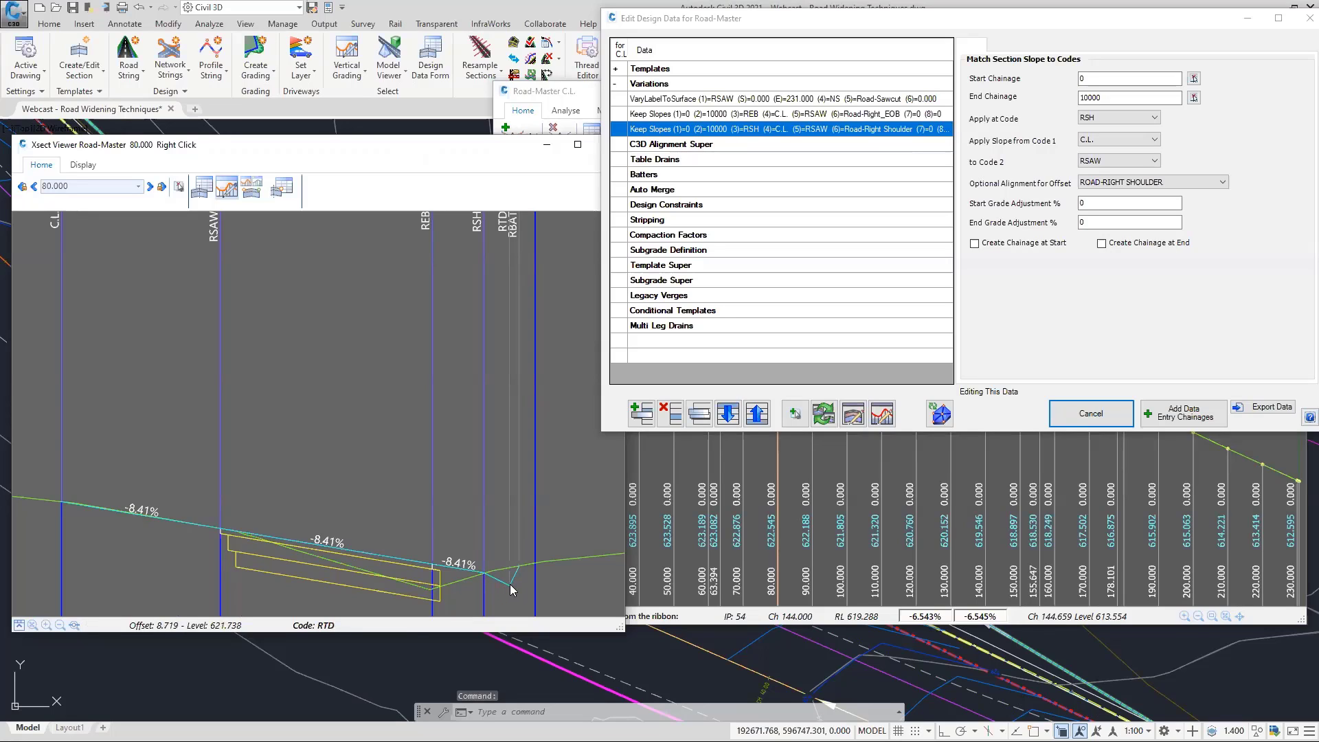
key(ctrl)
key(ctrl)
scroll(497, 582, up, 3)
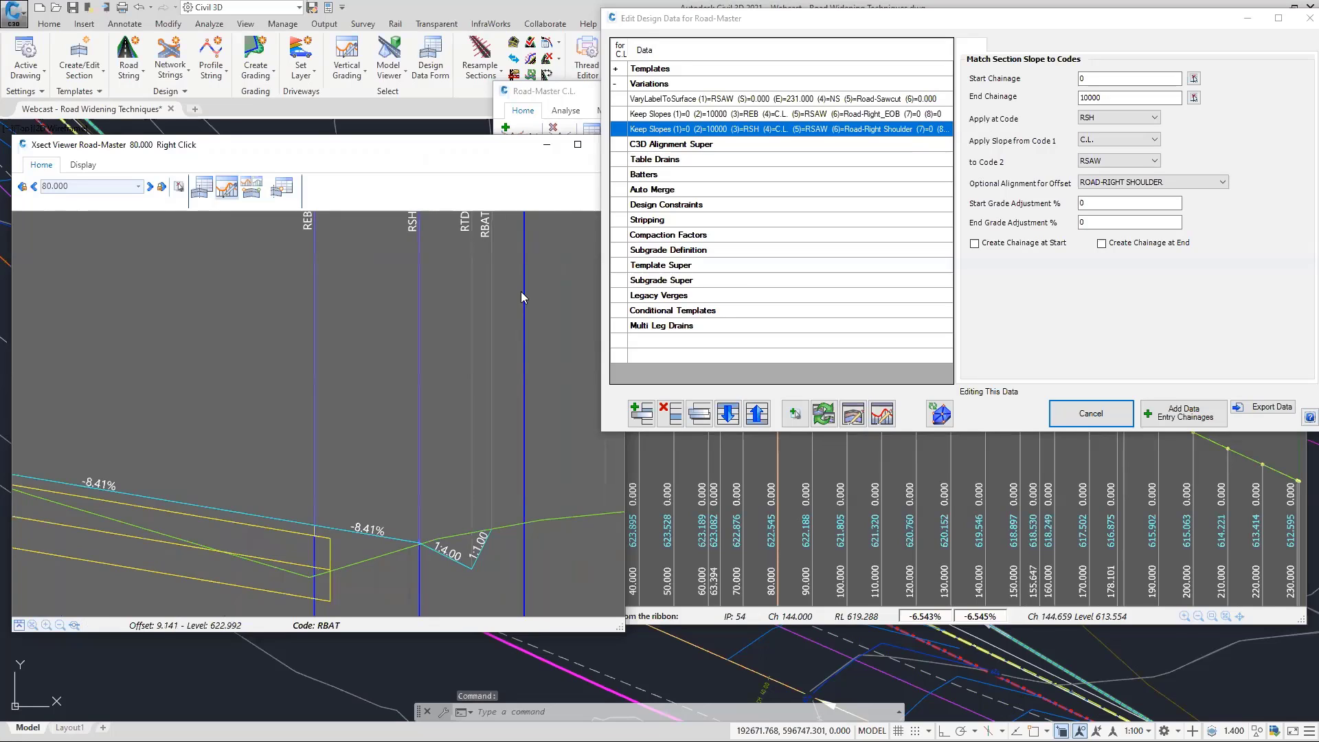
key(ctrl)
key(ctrl)
click(523, 561)
Close the design data and start a Profile String from the proposed table drain invert alignment.
click(1308, 18)
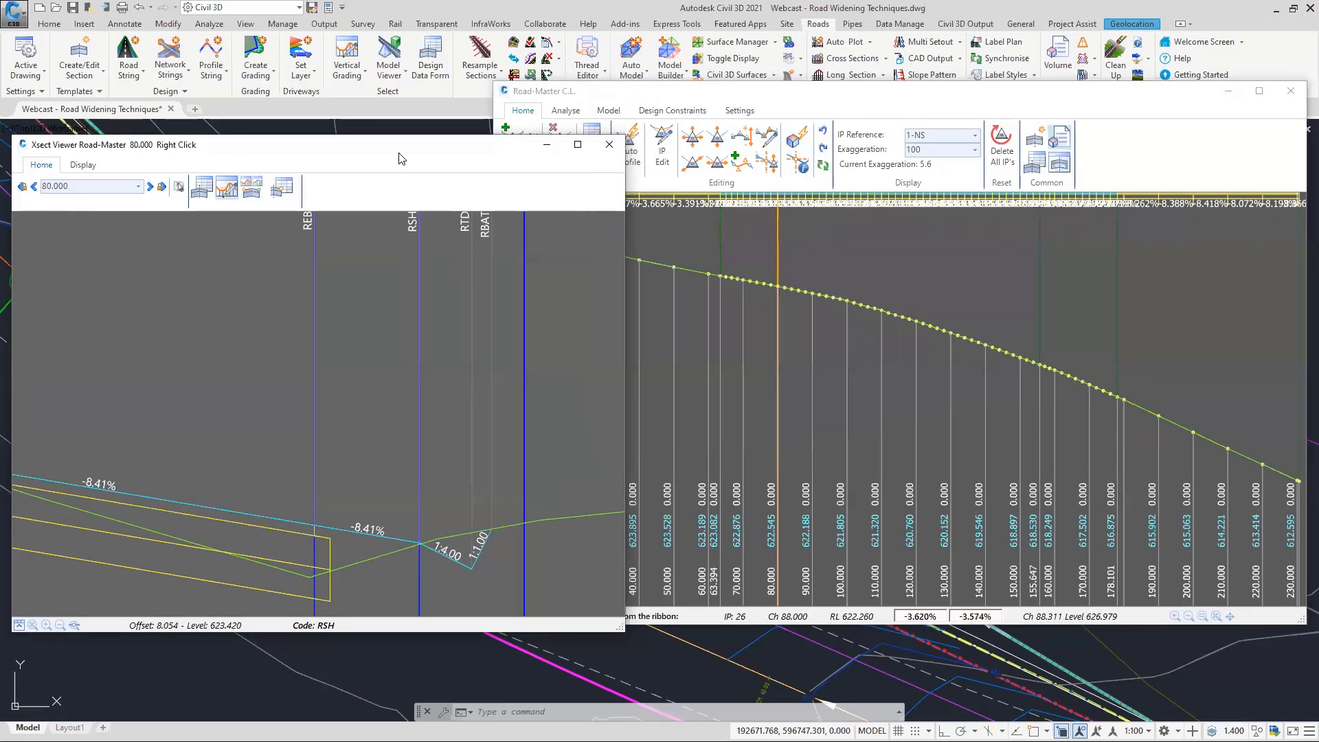
drag(401, 159, 912, 140)
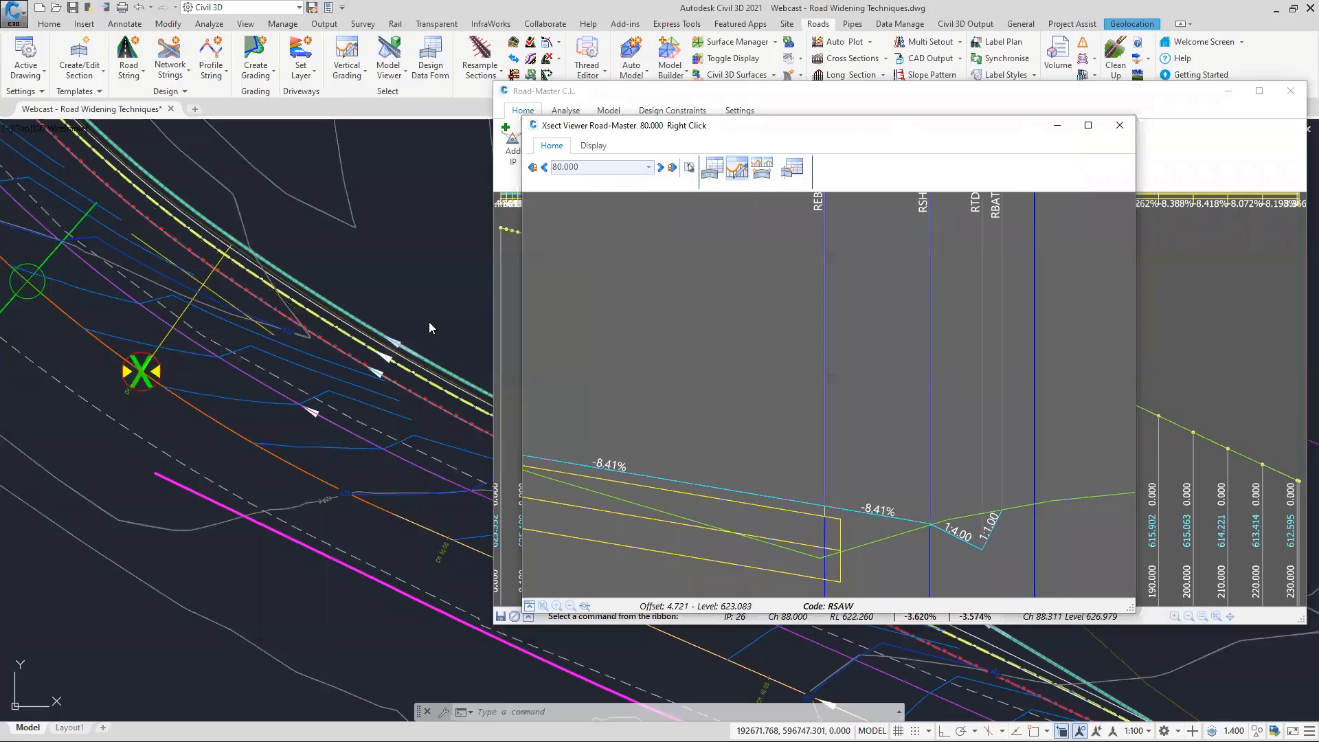
click(215, 48)
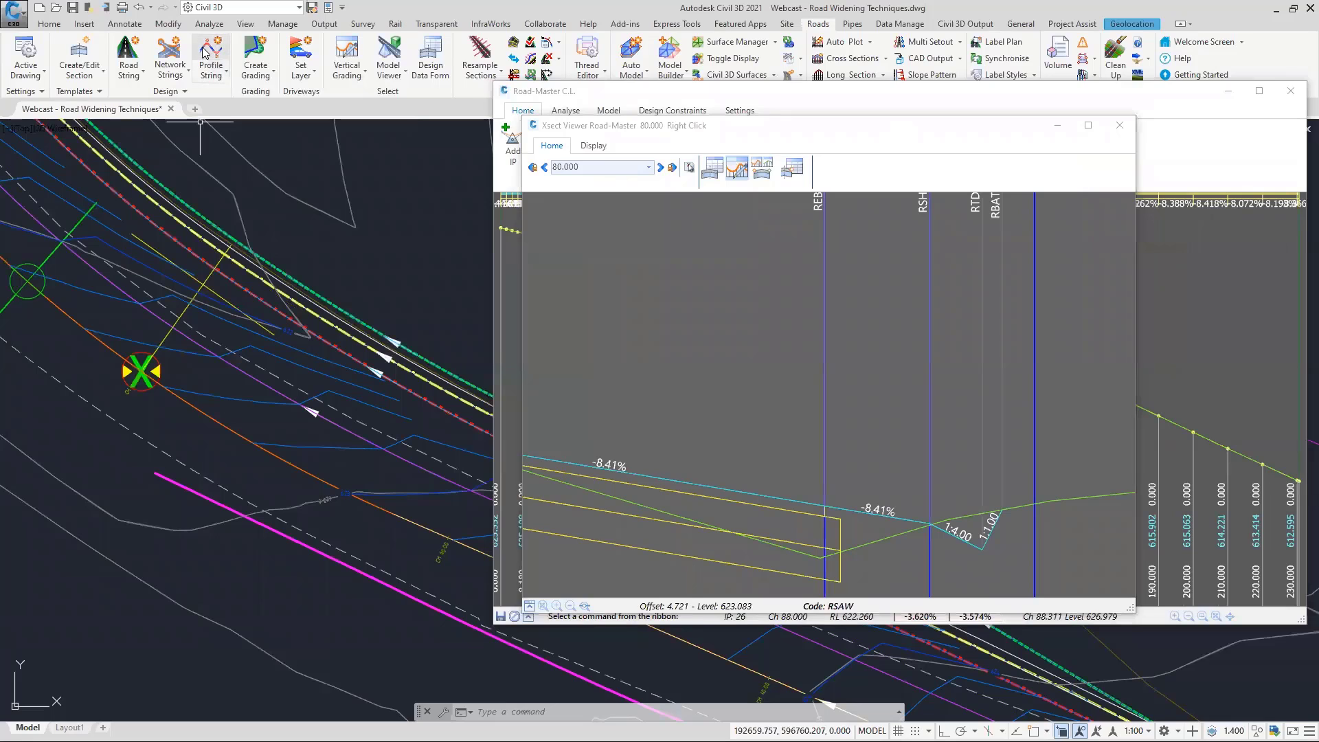
click(204, 53)
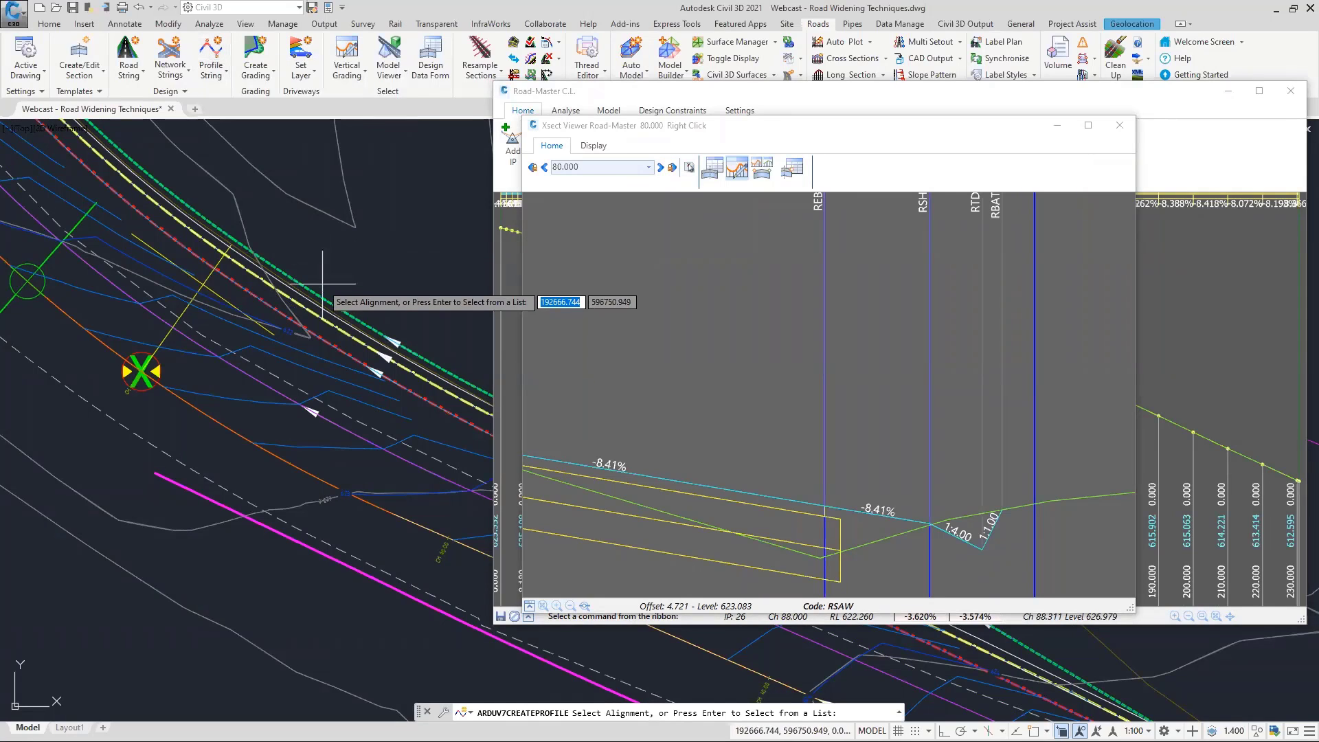
mouse_move(335, 275)
middle_down()
mouse_move(286, 286)
mouse_move(424, 420)
mouse_move(299, 433)
middle_up()
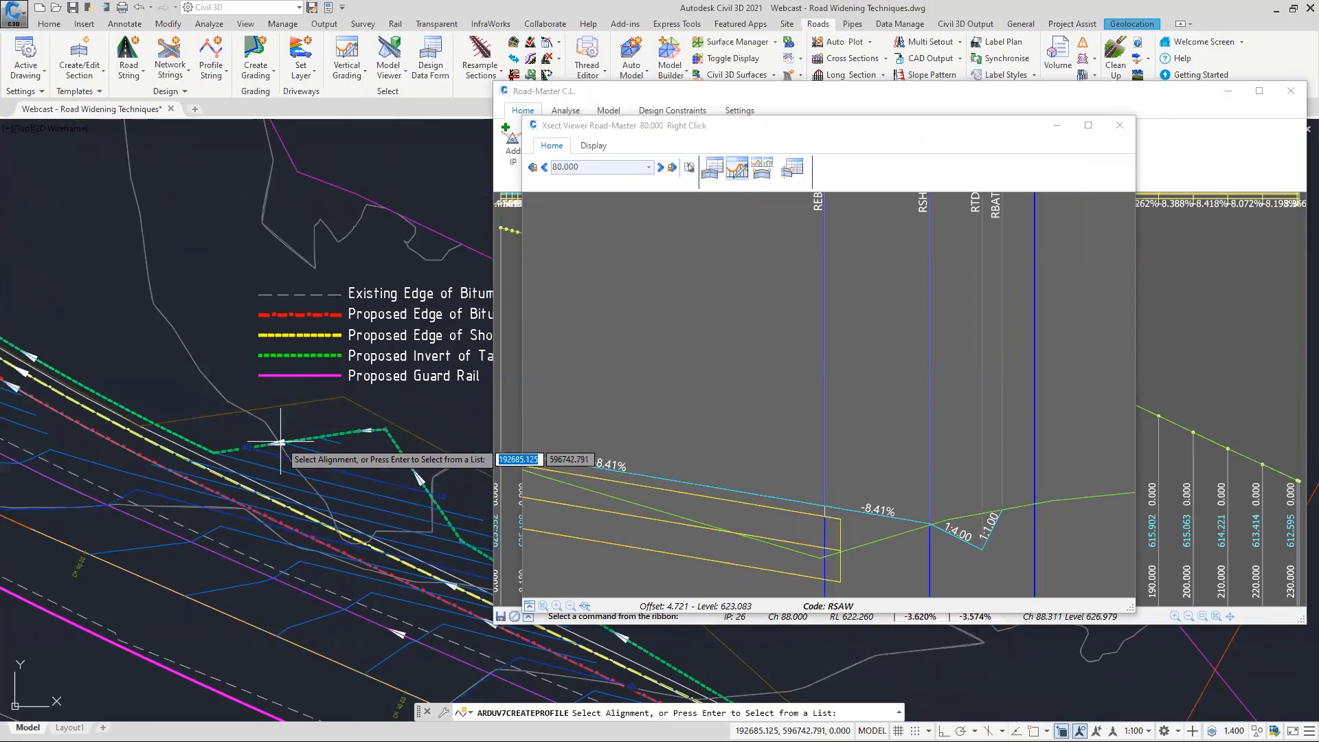
click(280, 441)
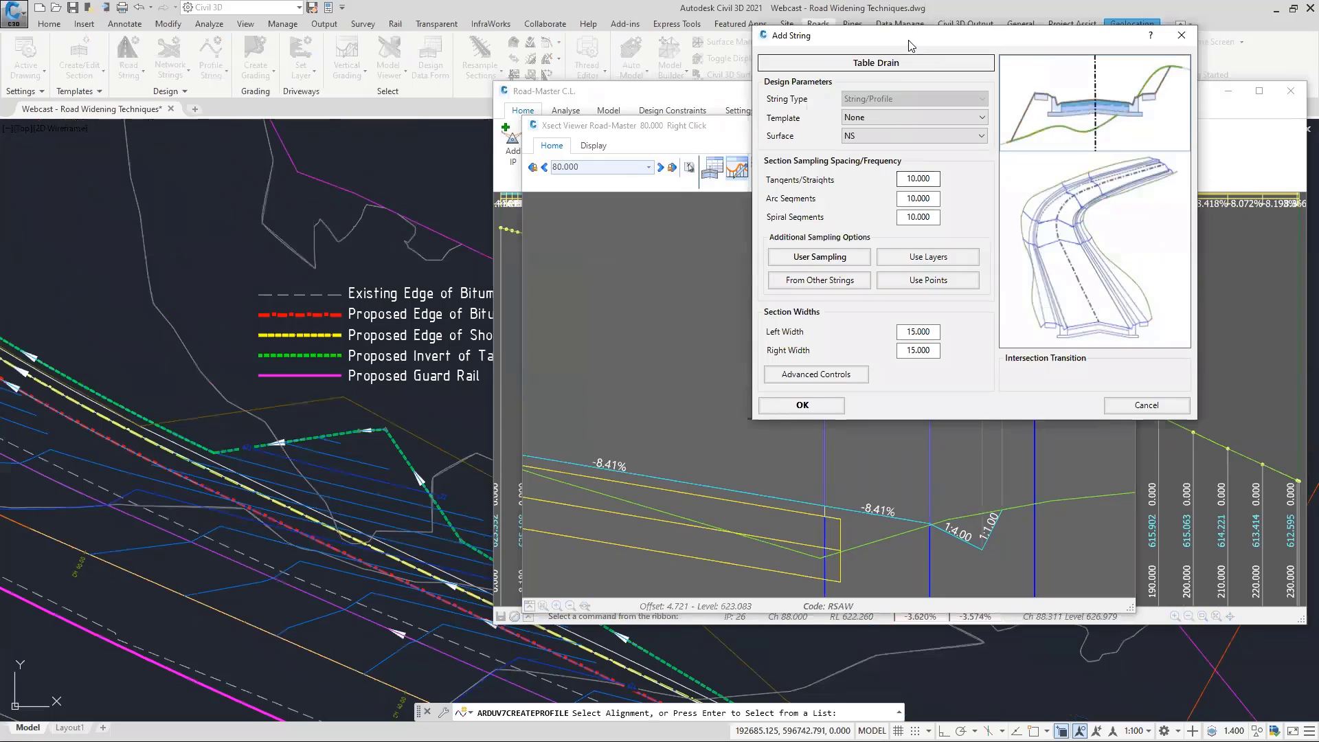
Review the available templates for the Table Drain string, keeping the template at None.
drag(910, 45, 674, 129)
click(683, 202)
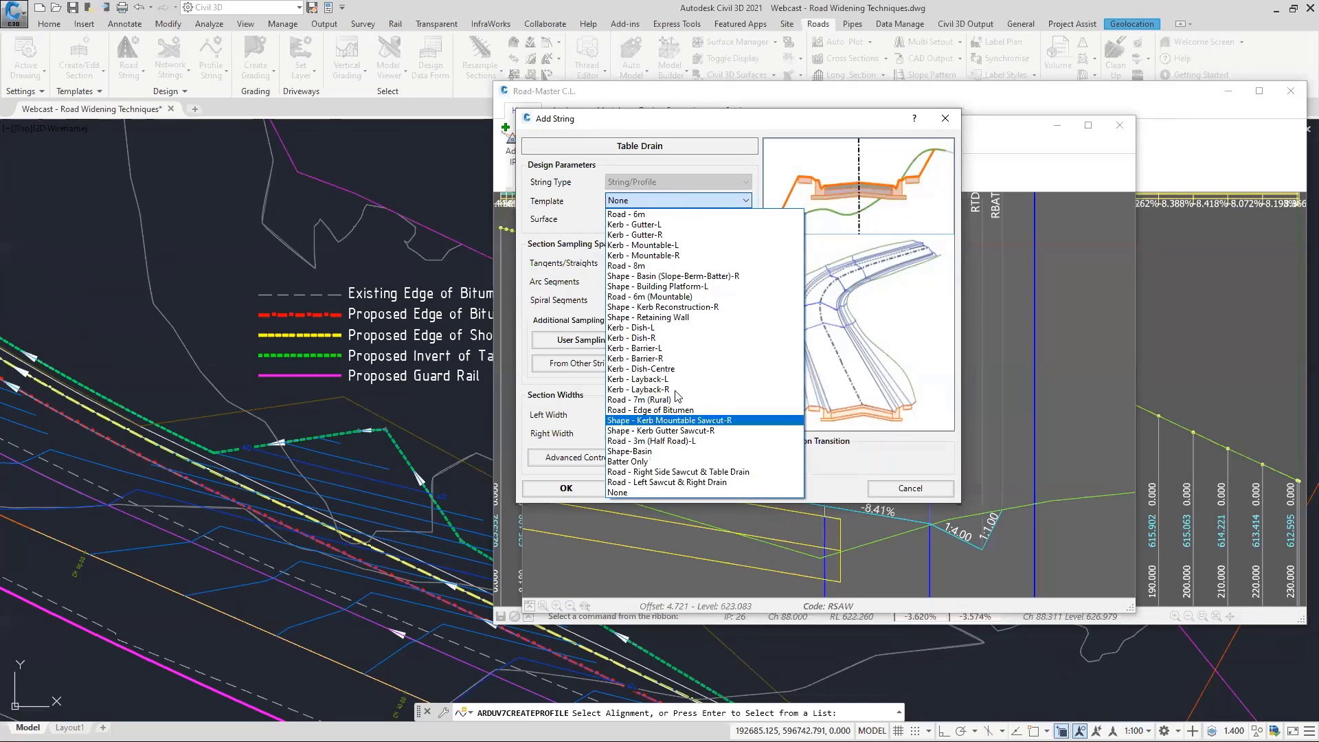
click(696, 131)
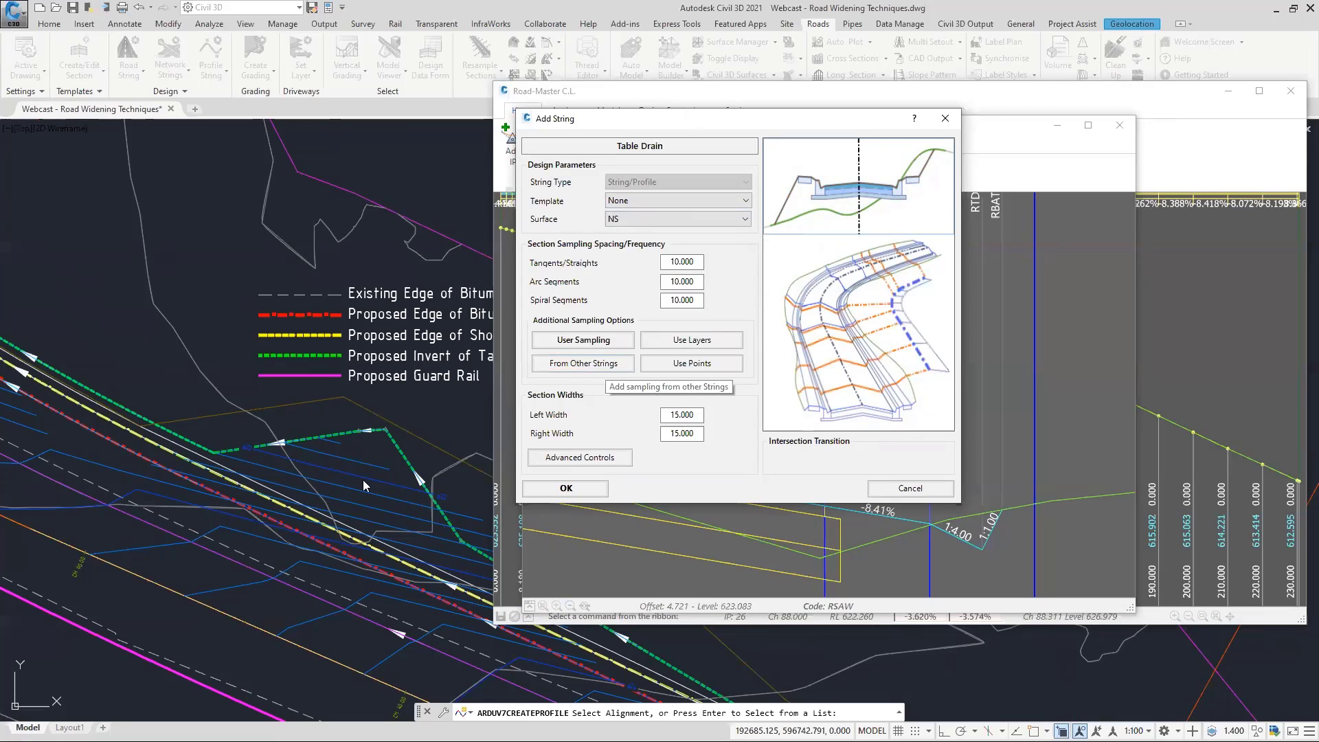
key(ctrl)
key(ctrl)
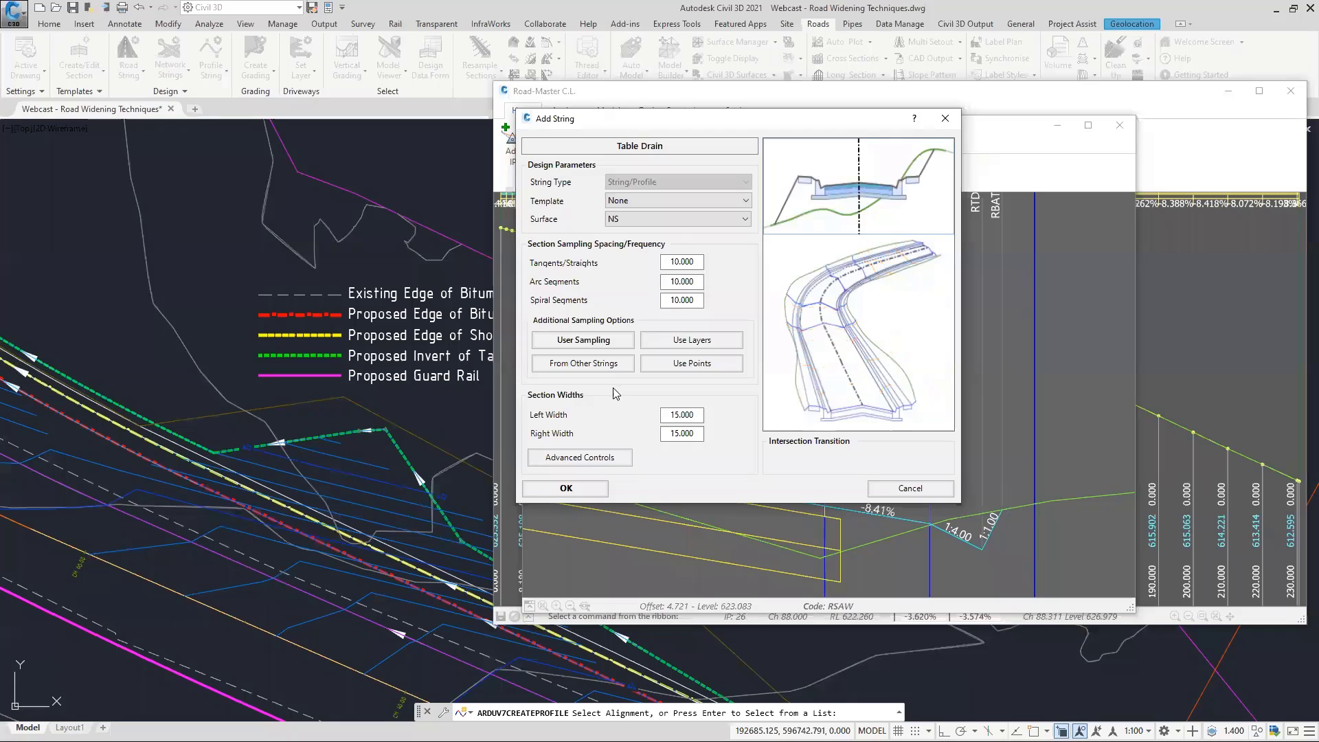
Sample the Table Drain string from Road-Master using only these chainages, and create the string.
click(589, 365)
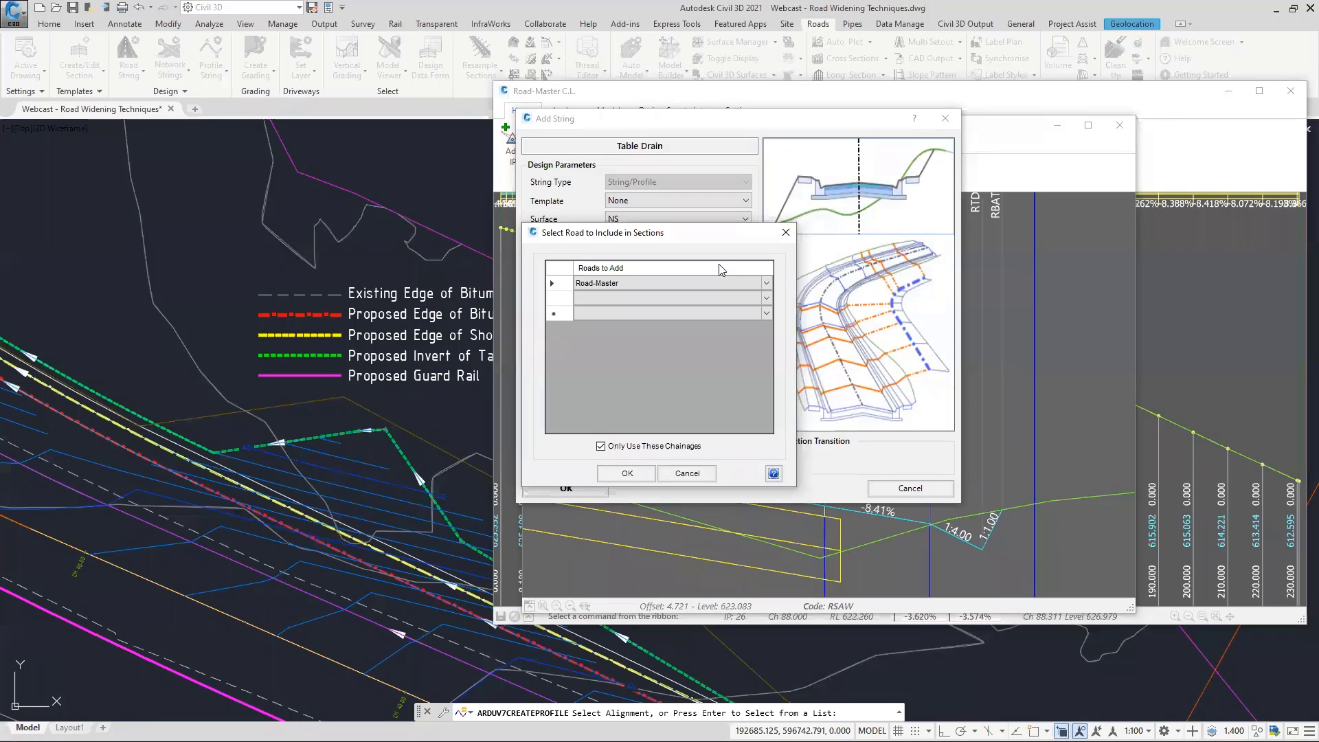
click(618, 284)
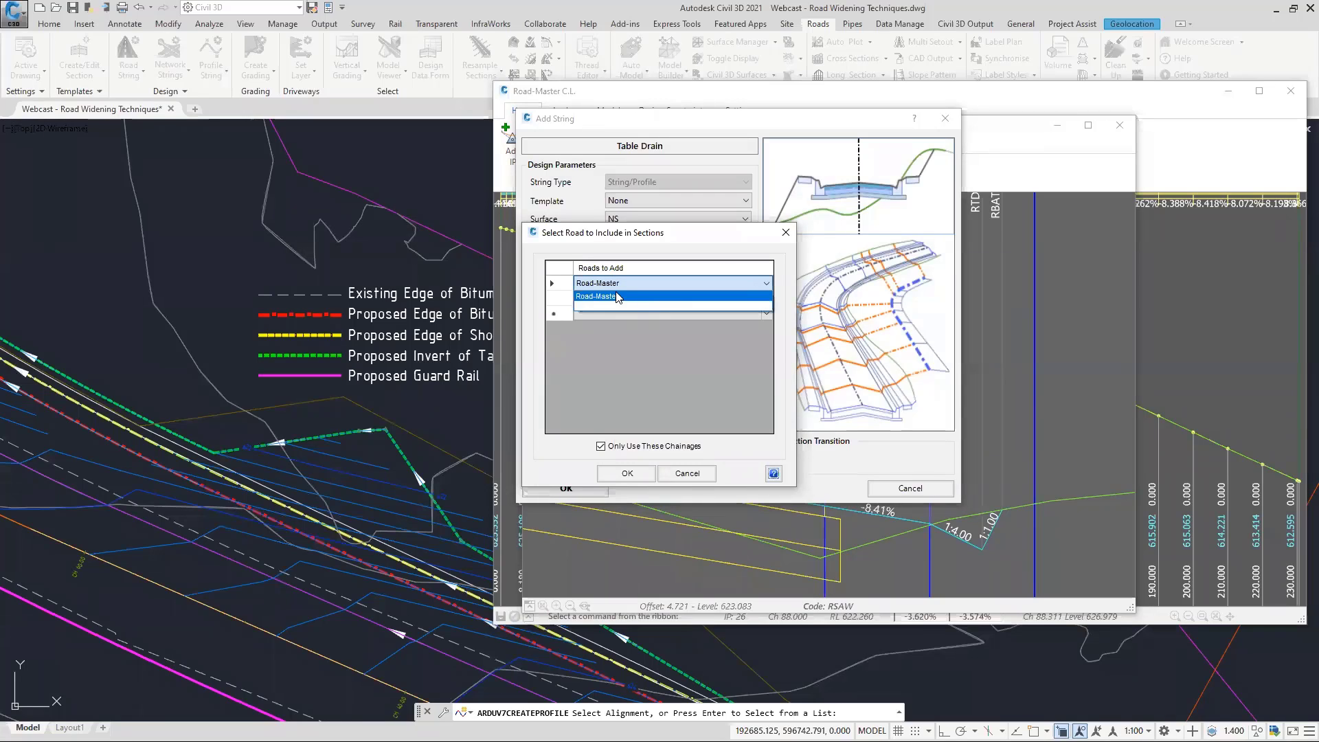
click(616, 296)
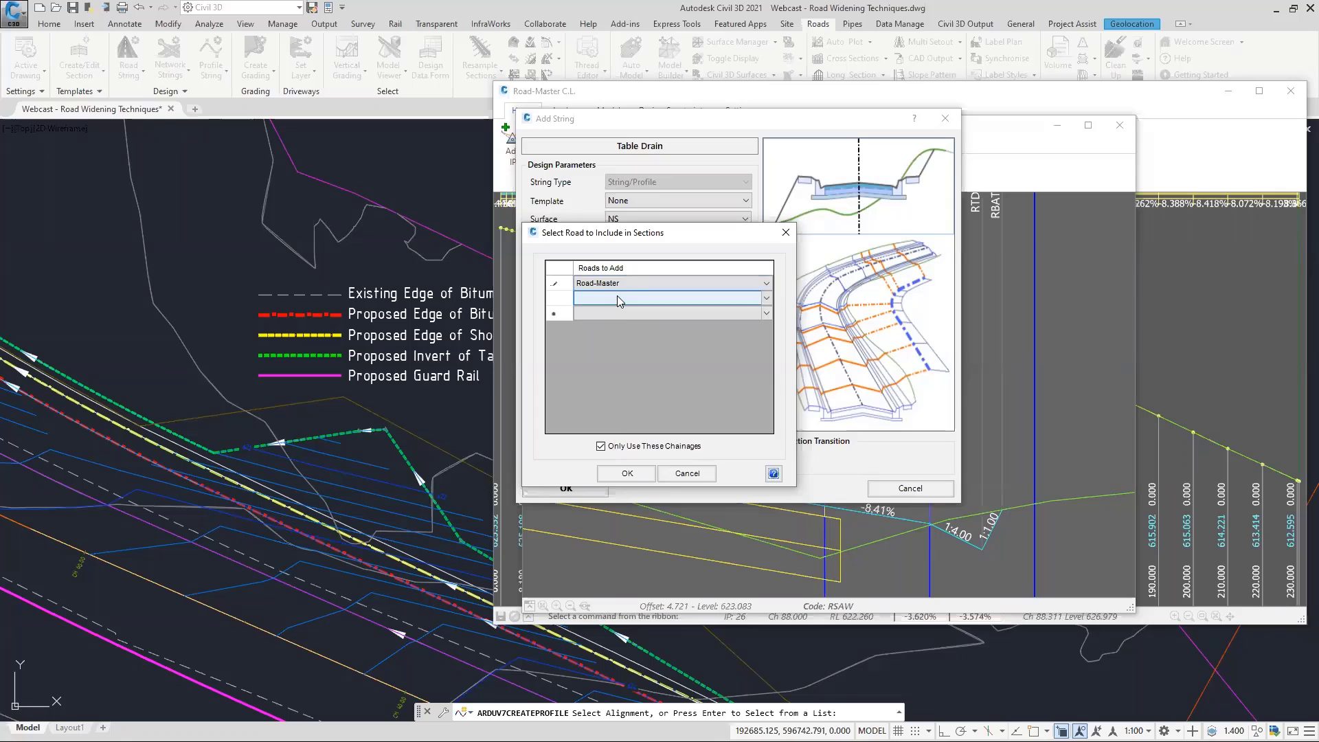
click(600, 447)
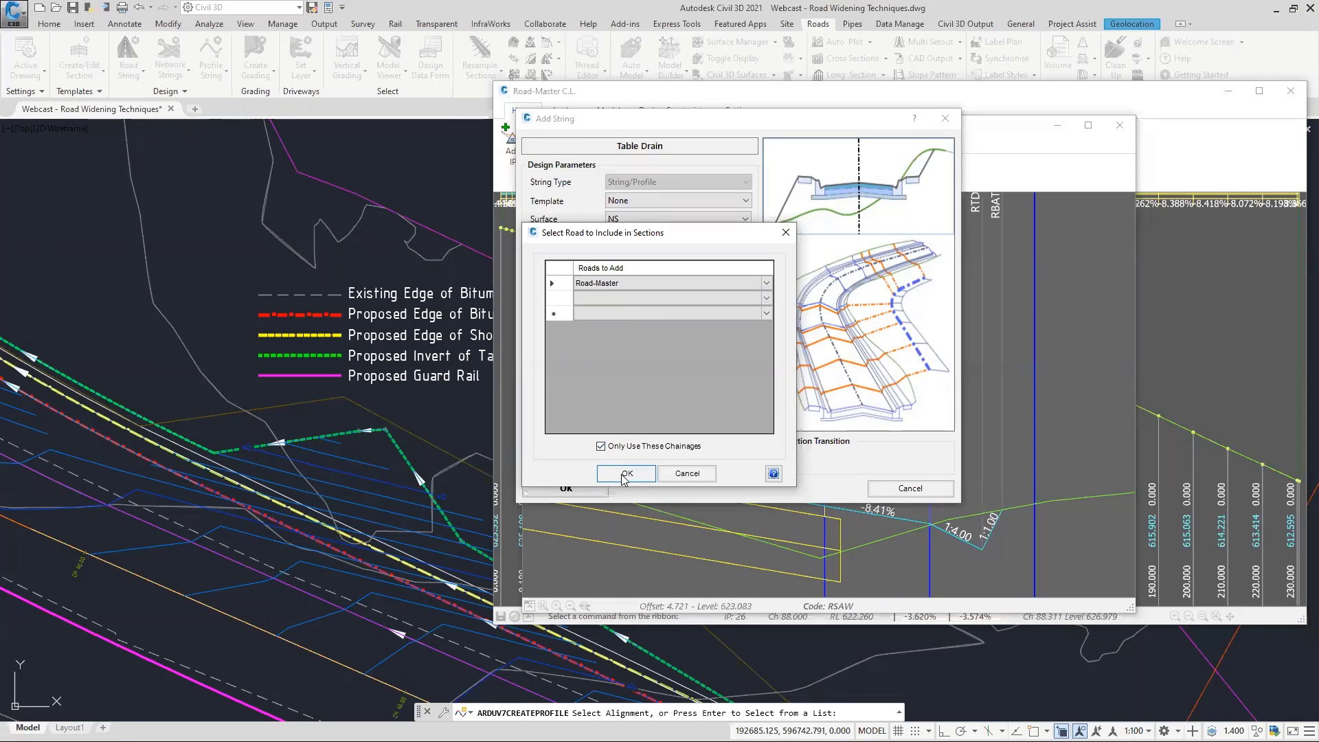
click(624, 475)
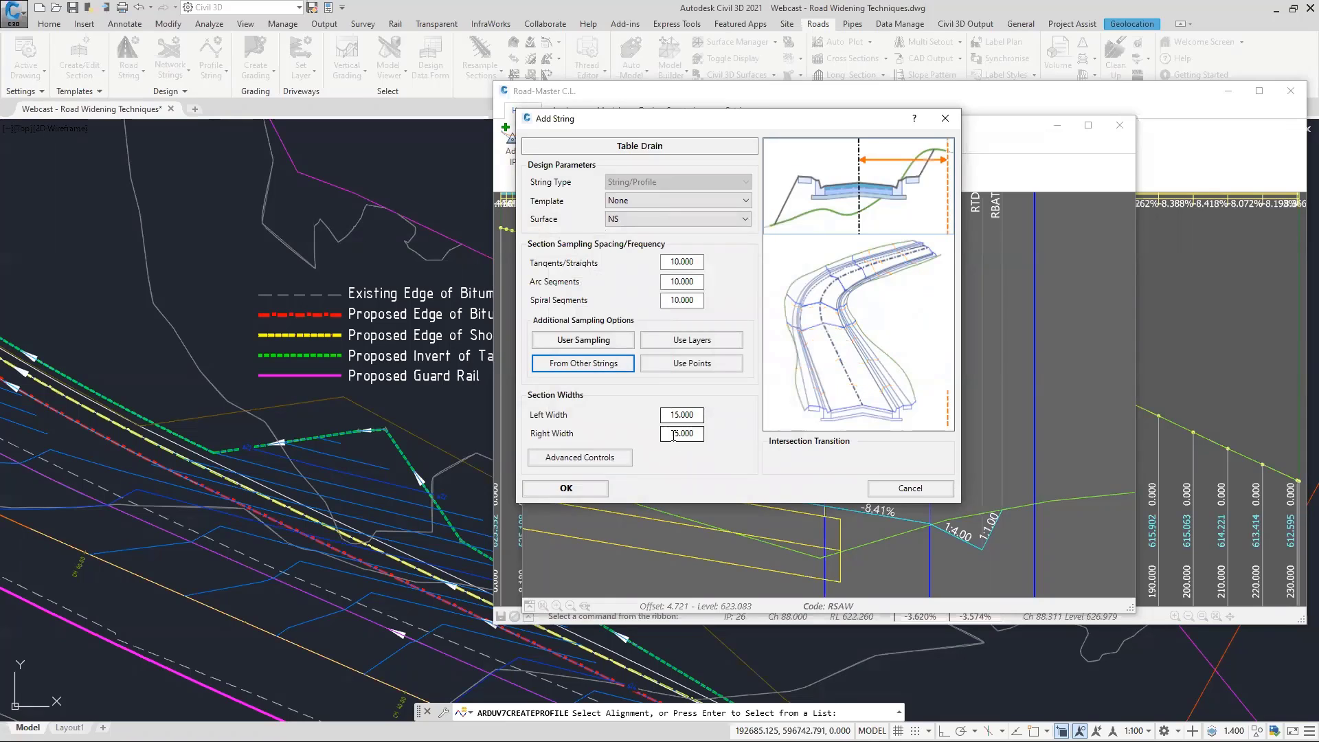
click(569, 489)
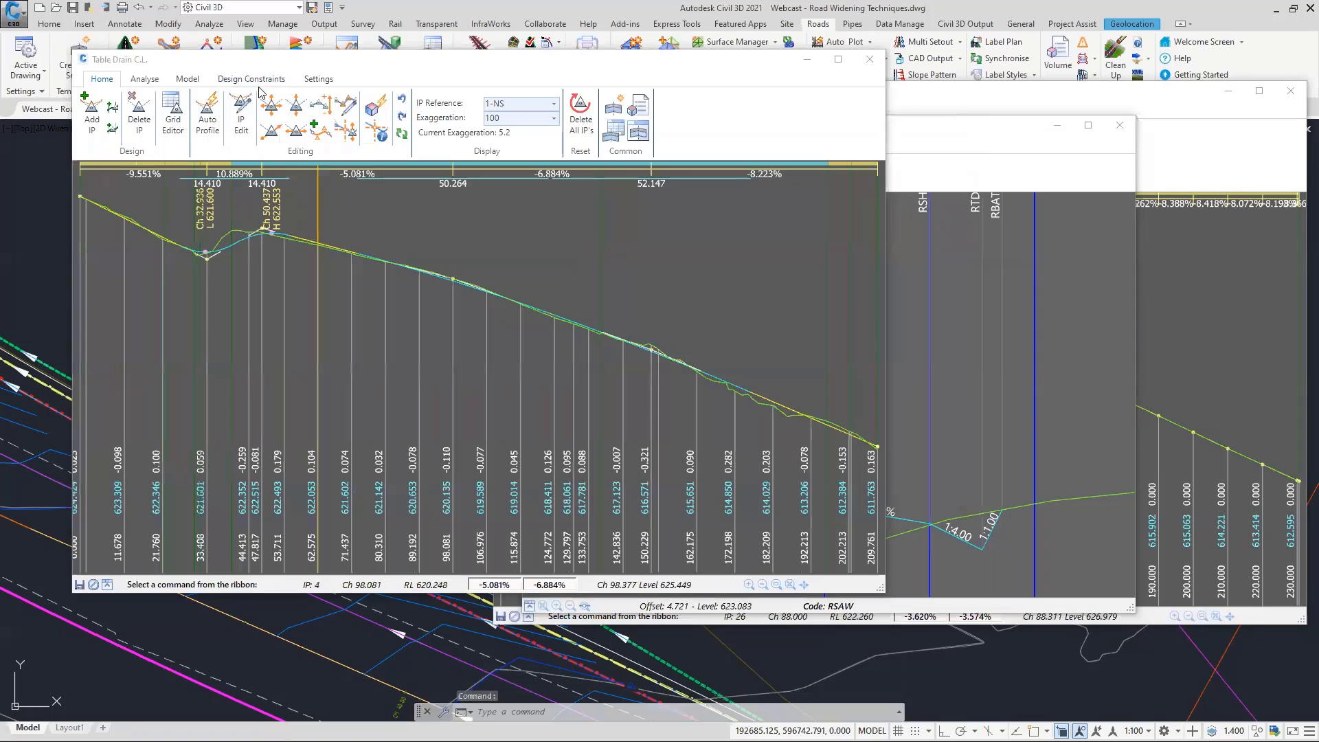
Display the section sample lines for the Road-Master and Table Drain strings in the drawing, keeping the plan visible beside the profile.
drag(297, 64, 698, 113)
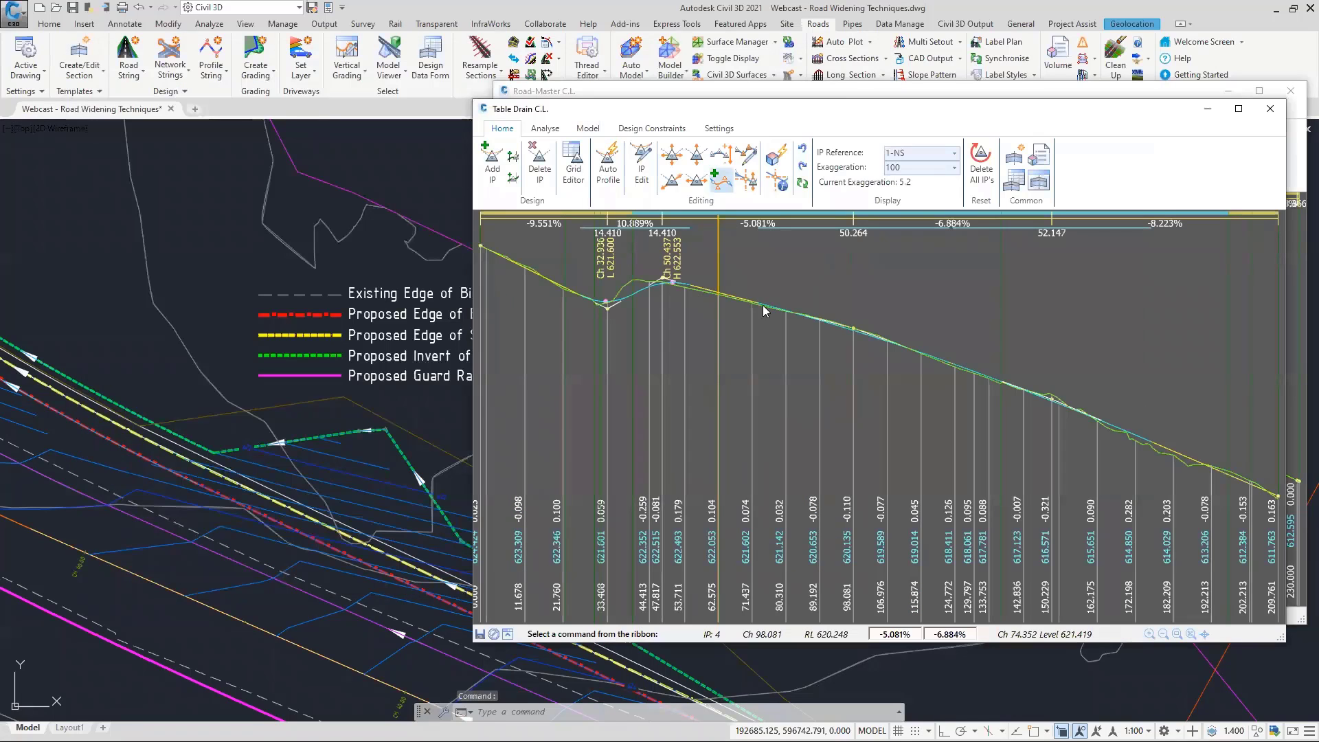
click(728, 61)
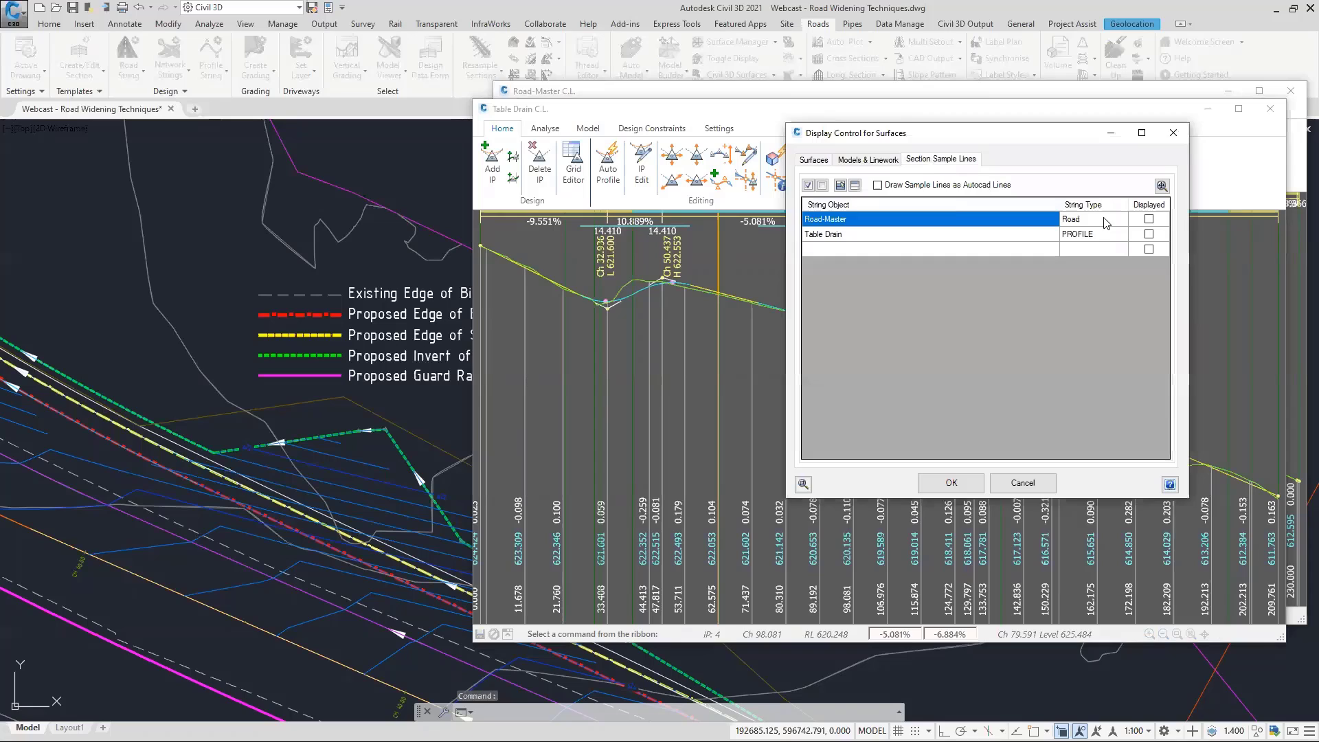
click(1149, 219)
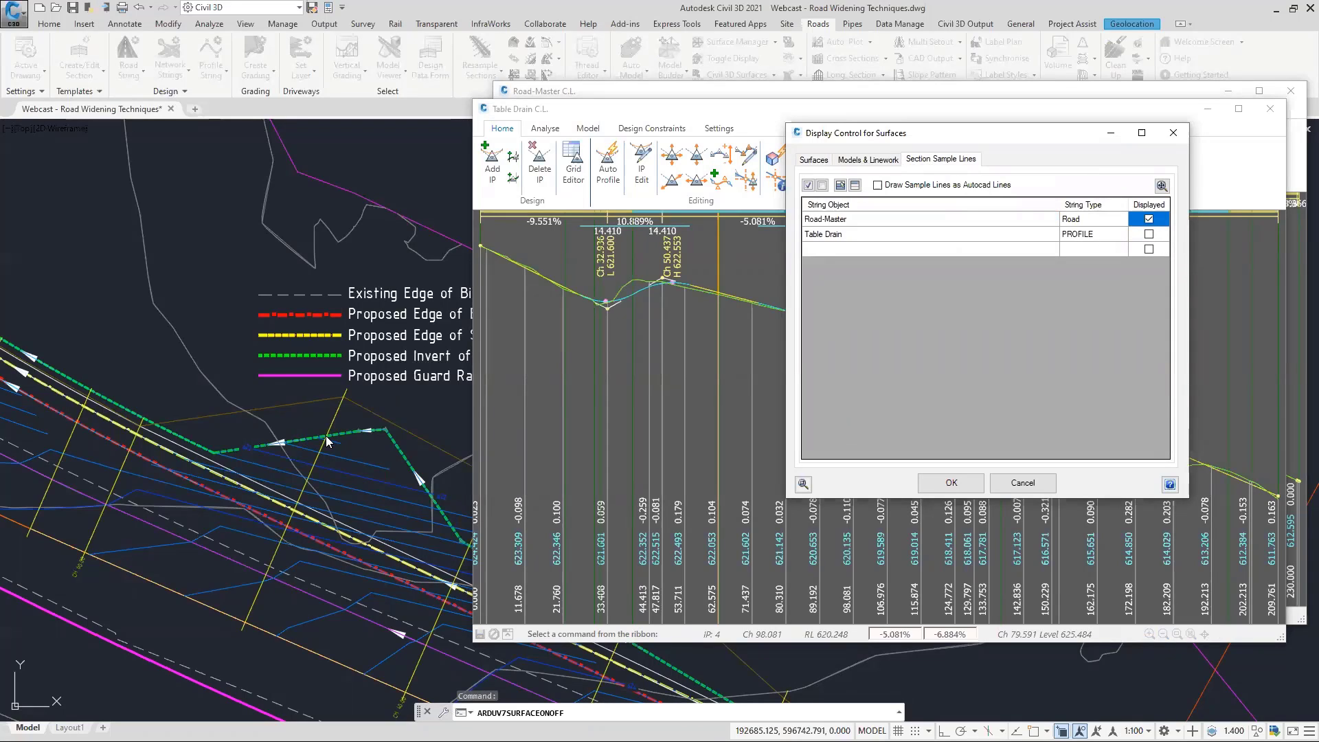
click(142, 421)
click(147, 424)
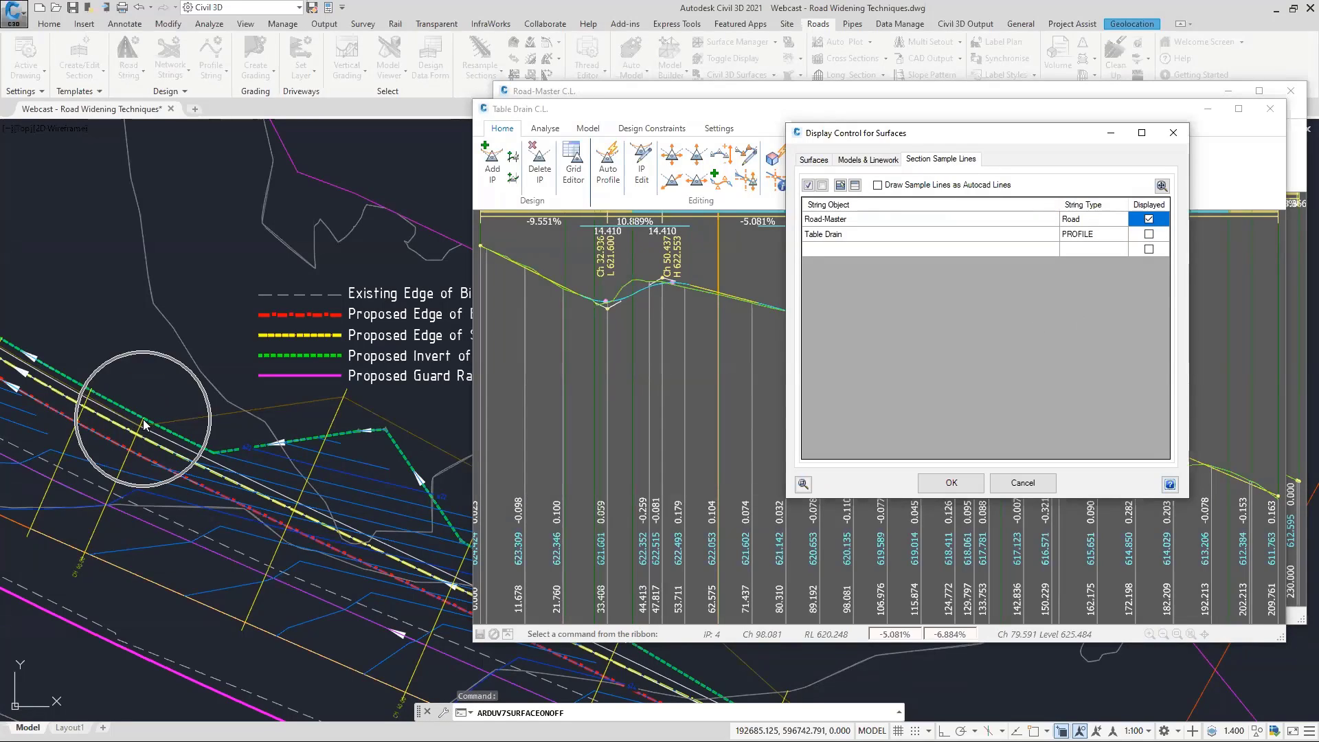
click(1148, 235)
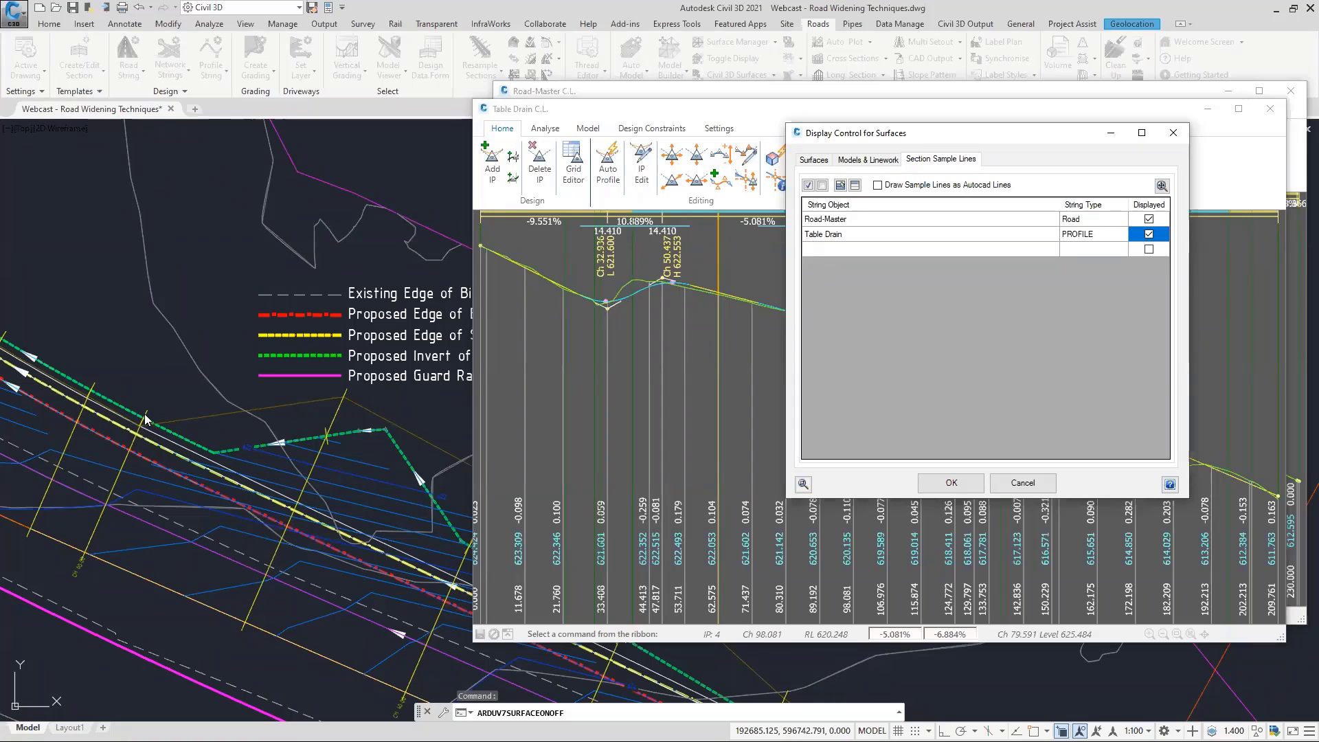
key(ctrl)
click(957, 486)
click(960, 486)
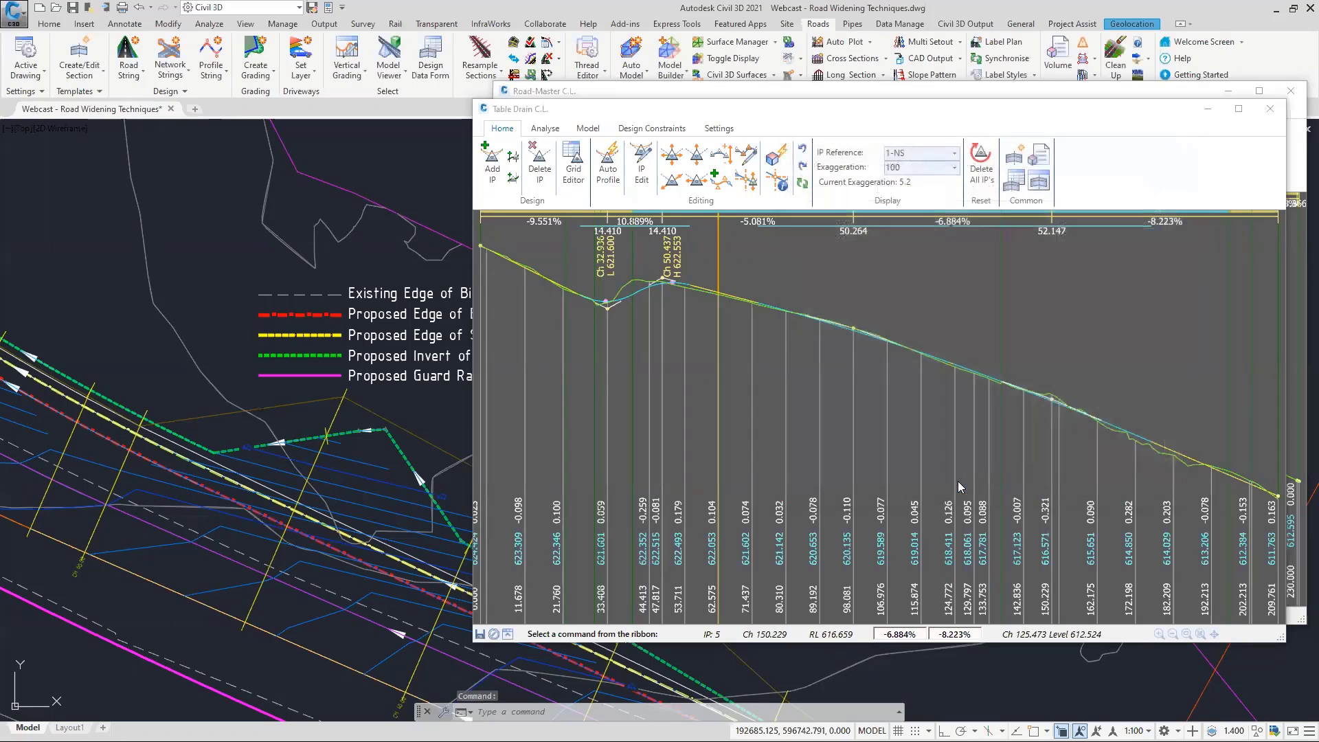
Arrange the Table Drain profile and the Road-Master cross section at chainage 80 side by side.
click(912, 110)
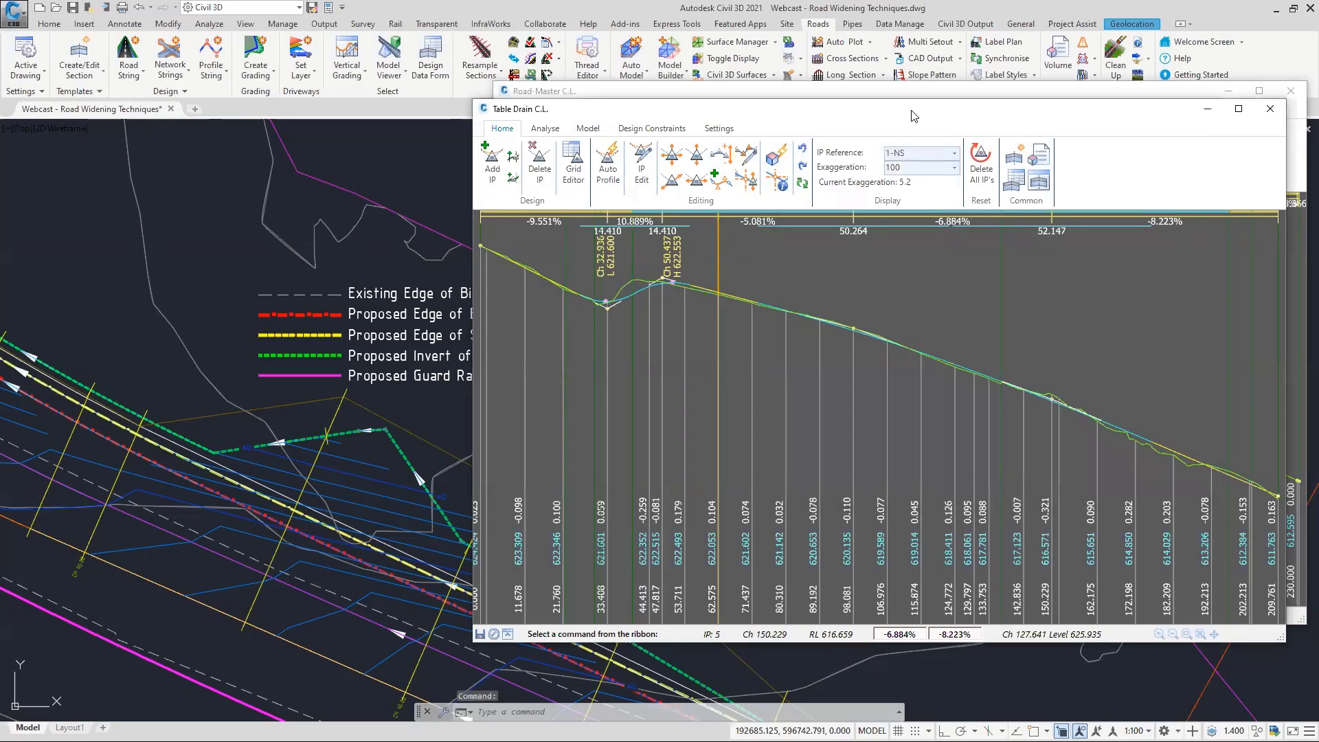
drag(912, 115, 461, 115)
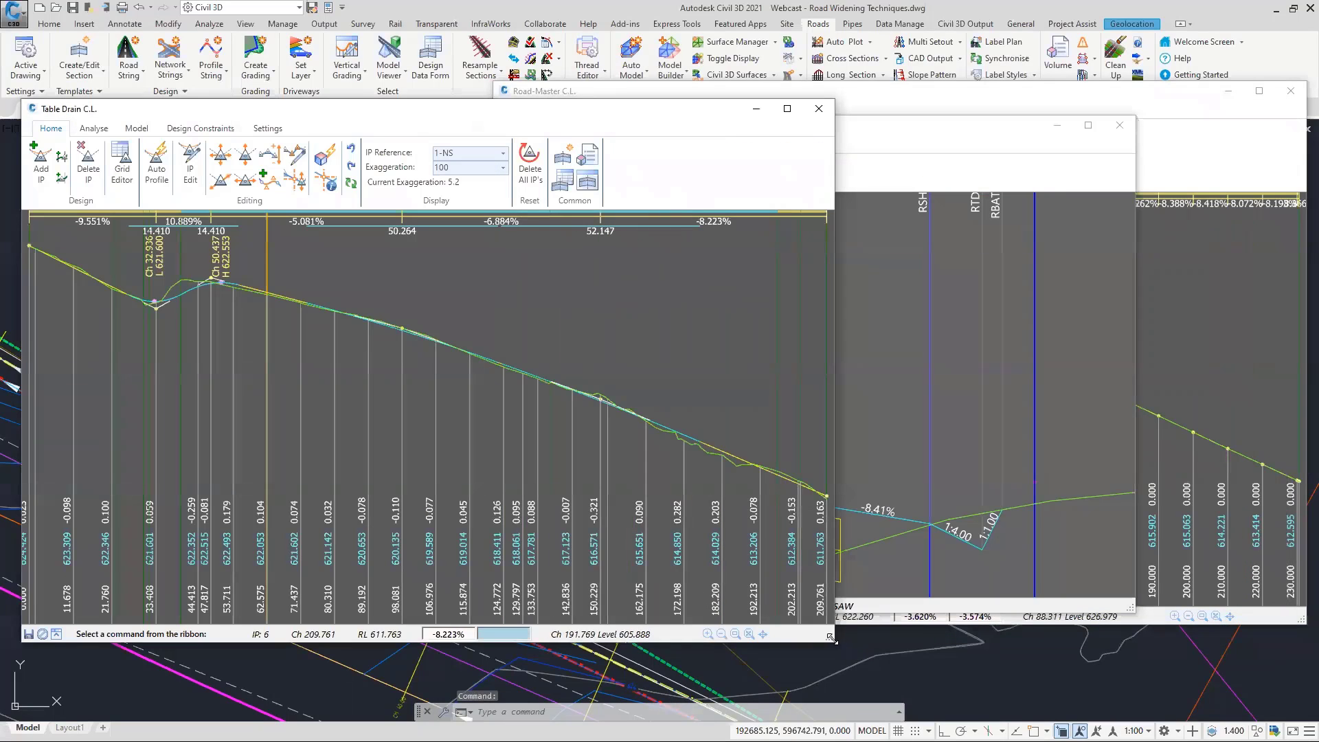
drag(829, 636, 744, 631)
click(905, 129)
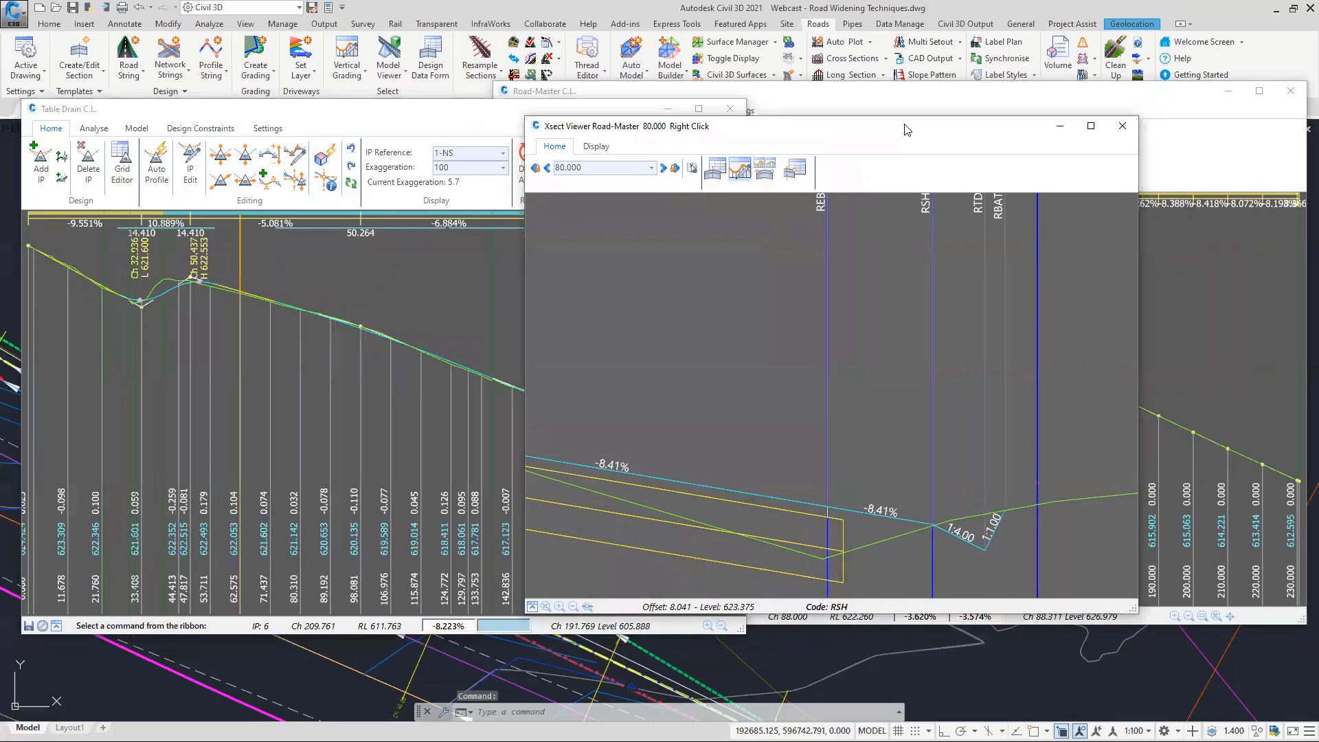
drag(905, 129, 1058, 122)
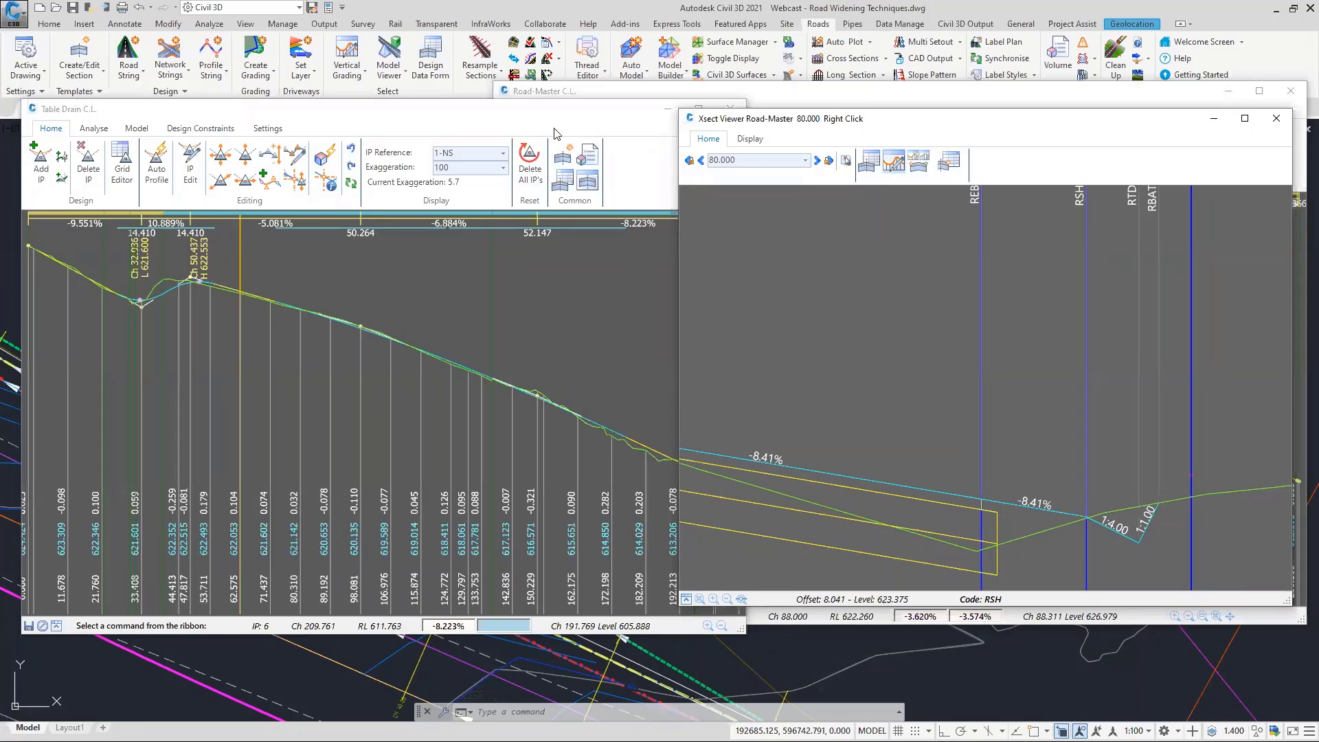
click(444, 118)
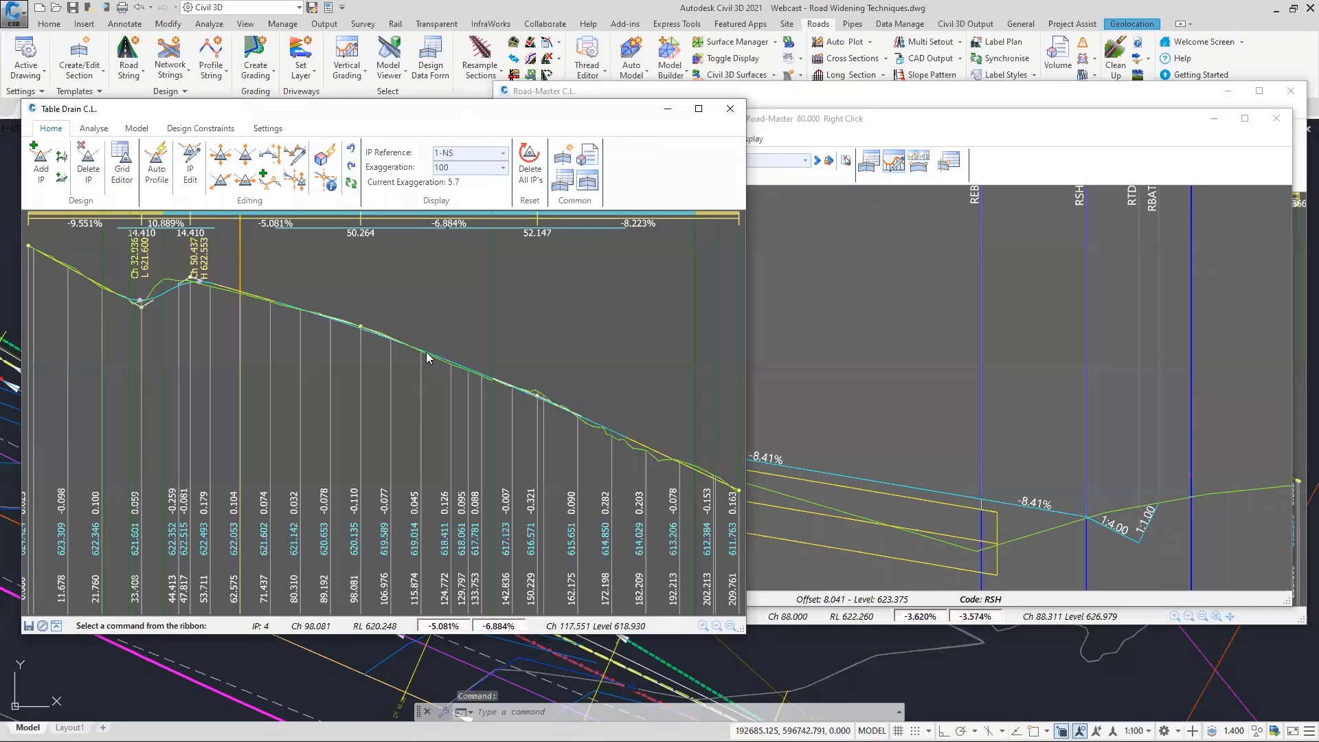
Reset the Table Drain profile by deleting all of its IPs.
key(ctrl)
key(ctrl)
click(534, 171)
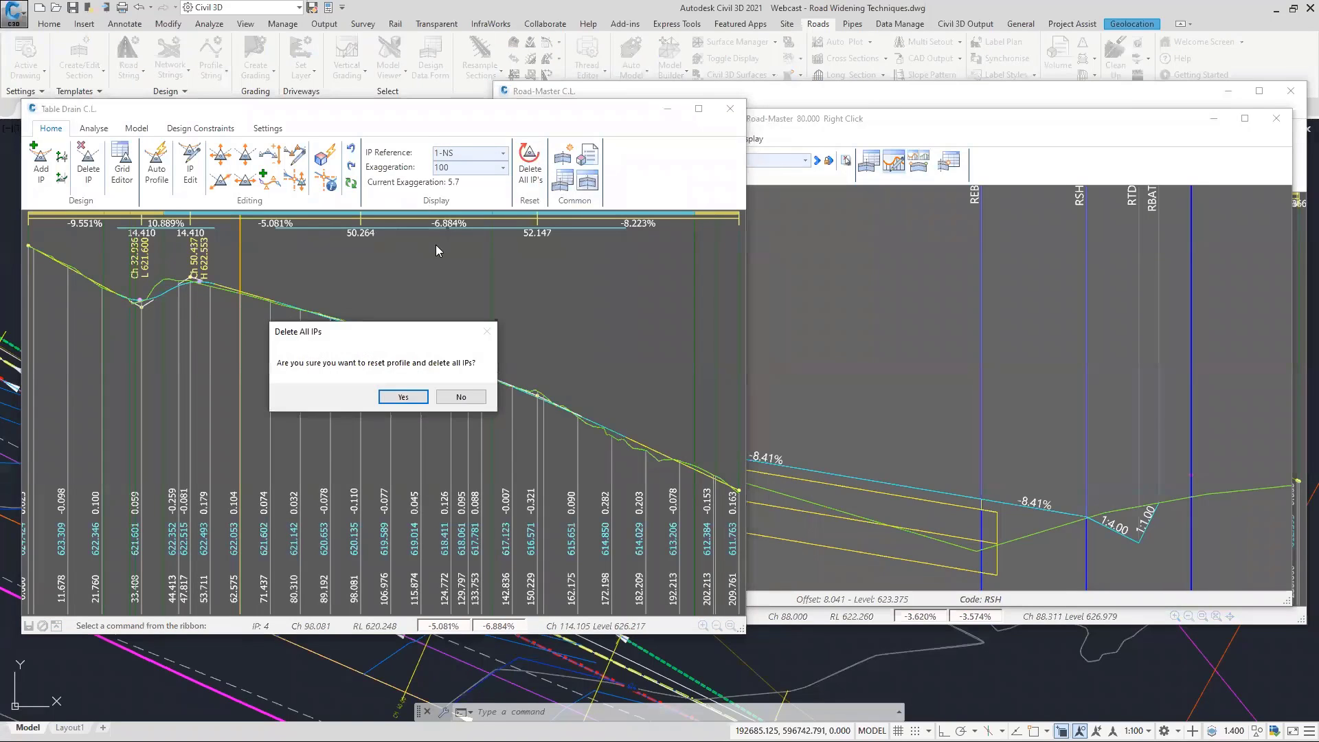
click(404, 397)
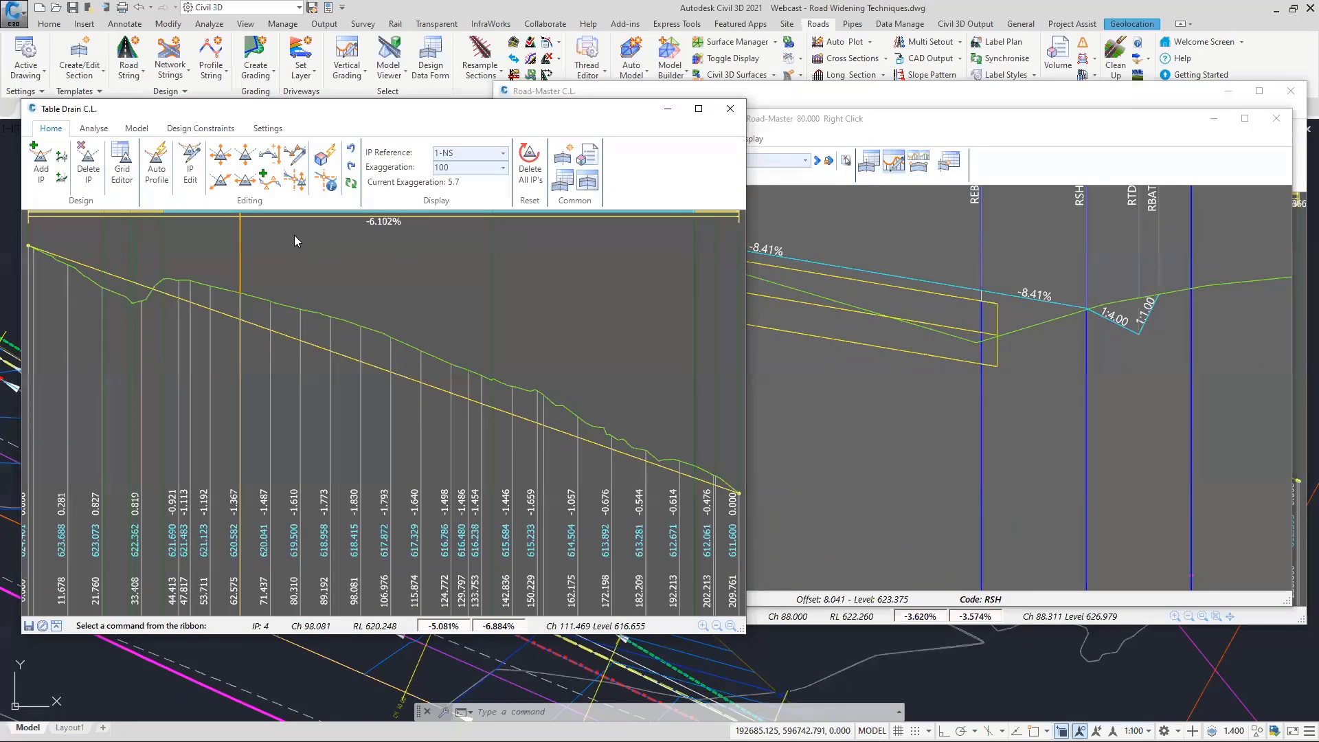
key(ctrl)
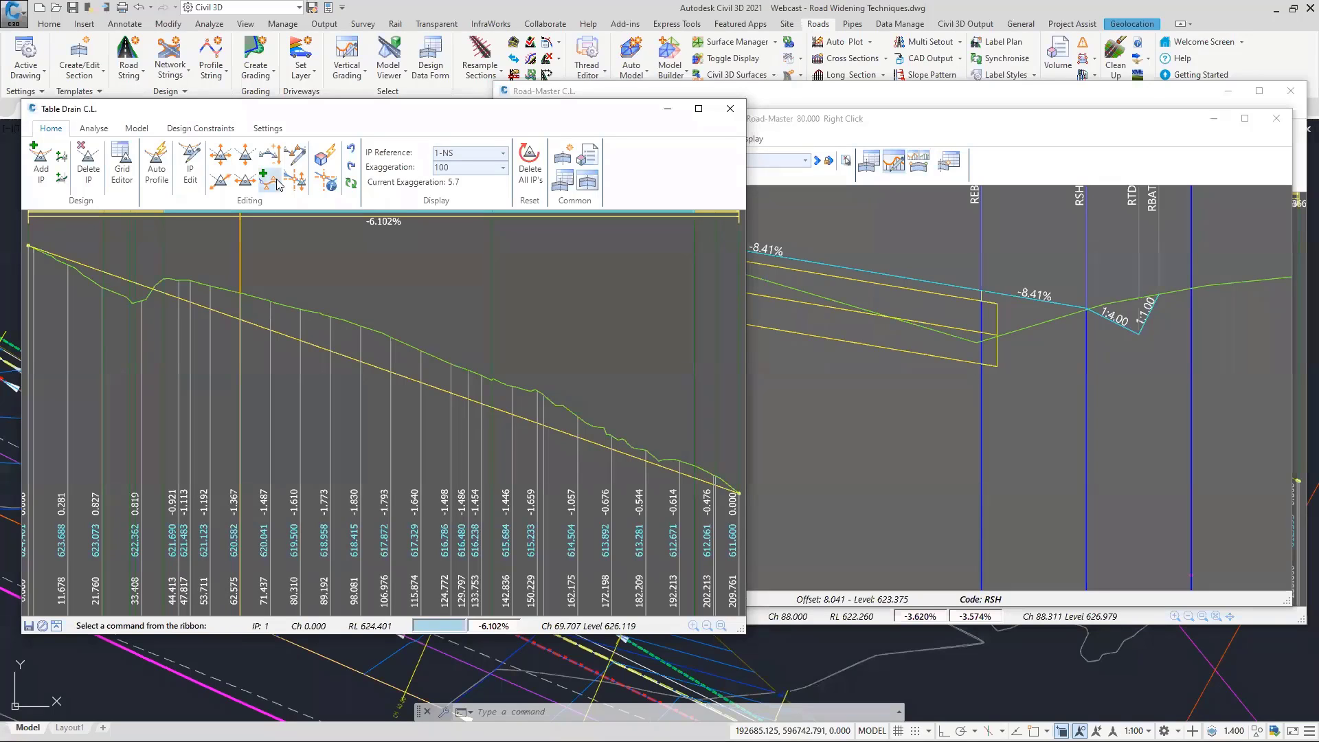
Widen the Table Drain profile view and add a Project Design (Code) design constraint named "400mm below REB".
click(201, 130)
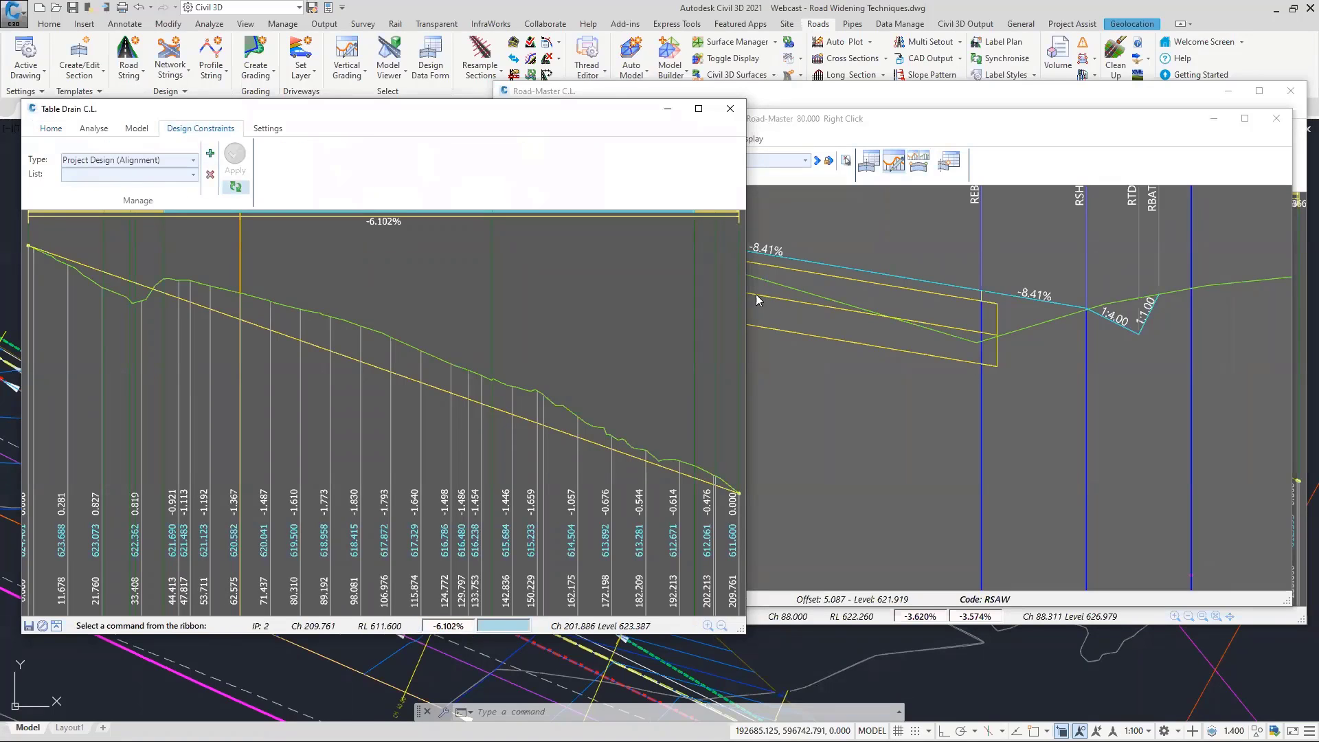
drag(746, 292, 915, 293)
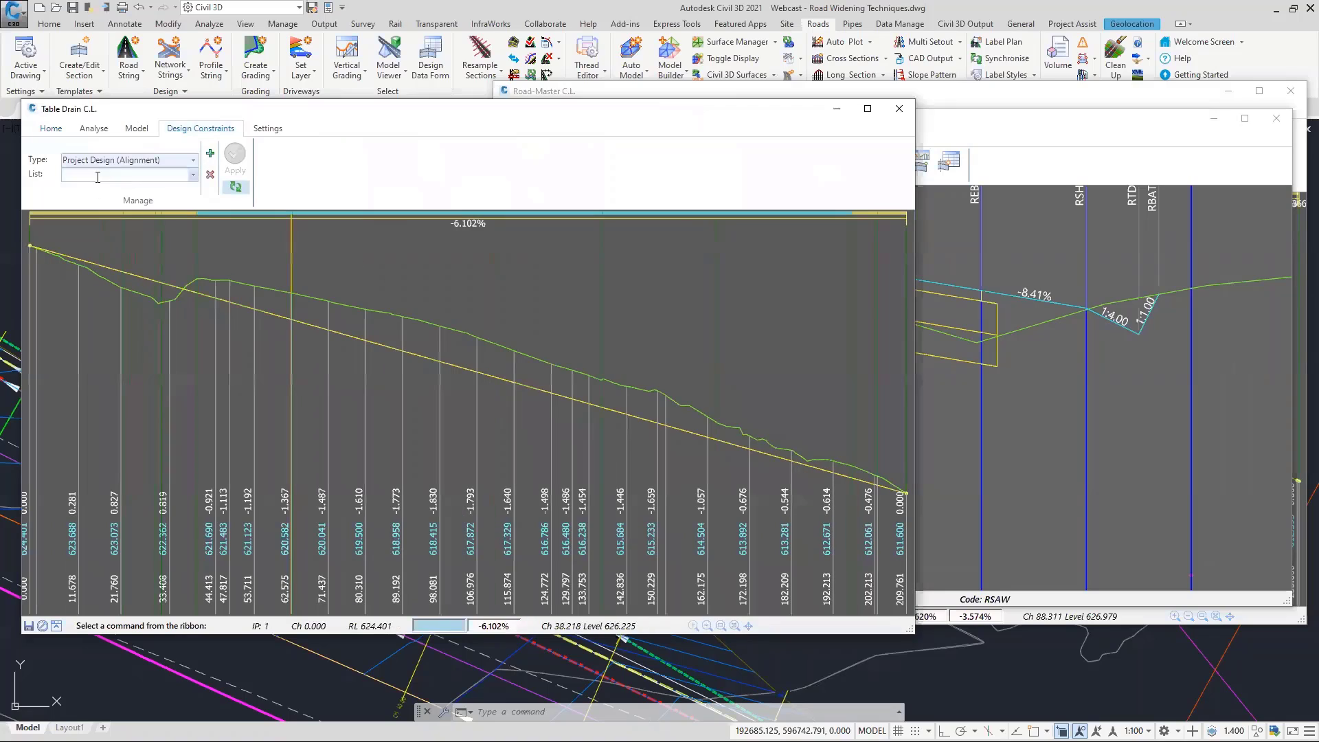
click(193, 163)
click(135, 193)
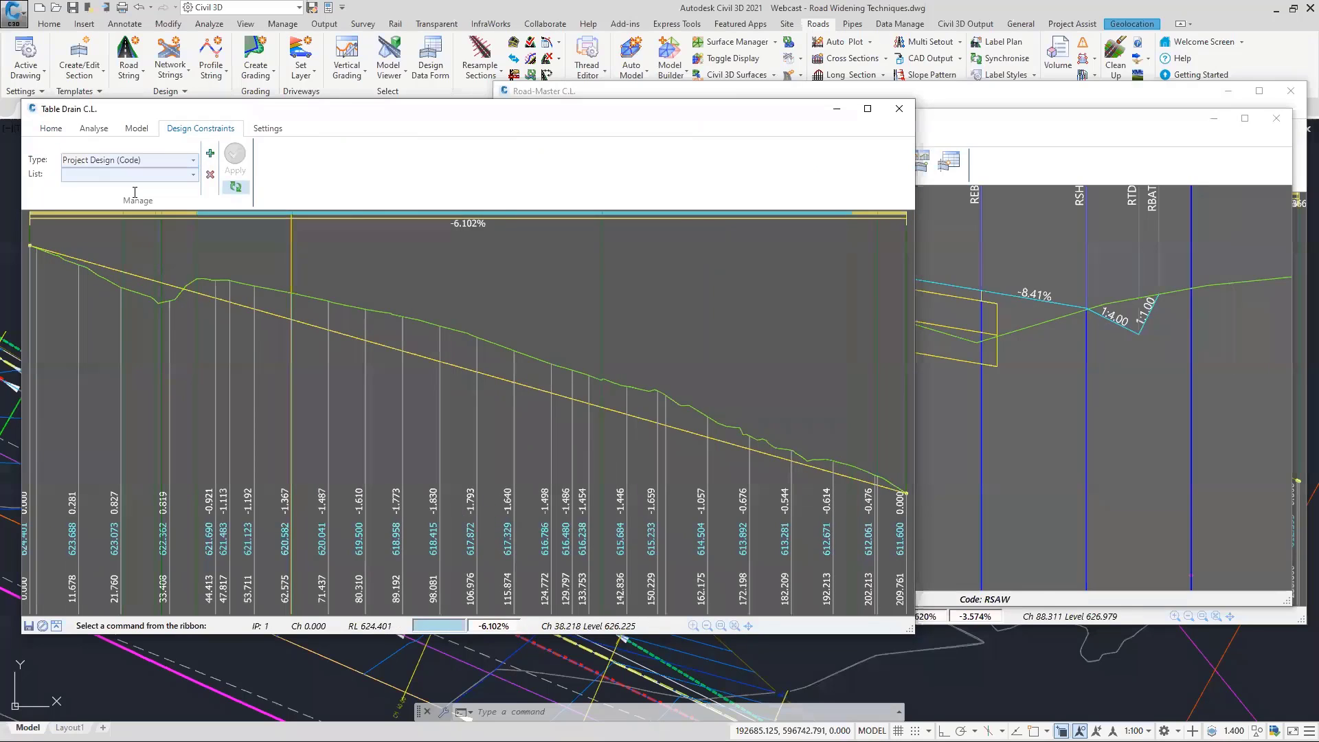
click(210, 153)
text(400)
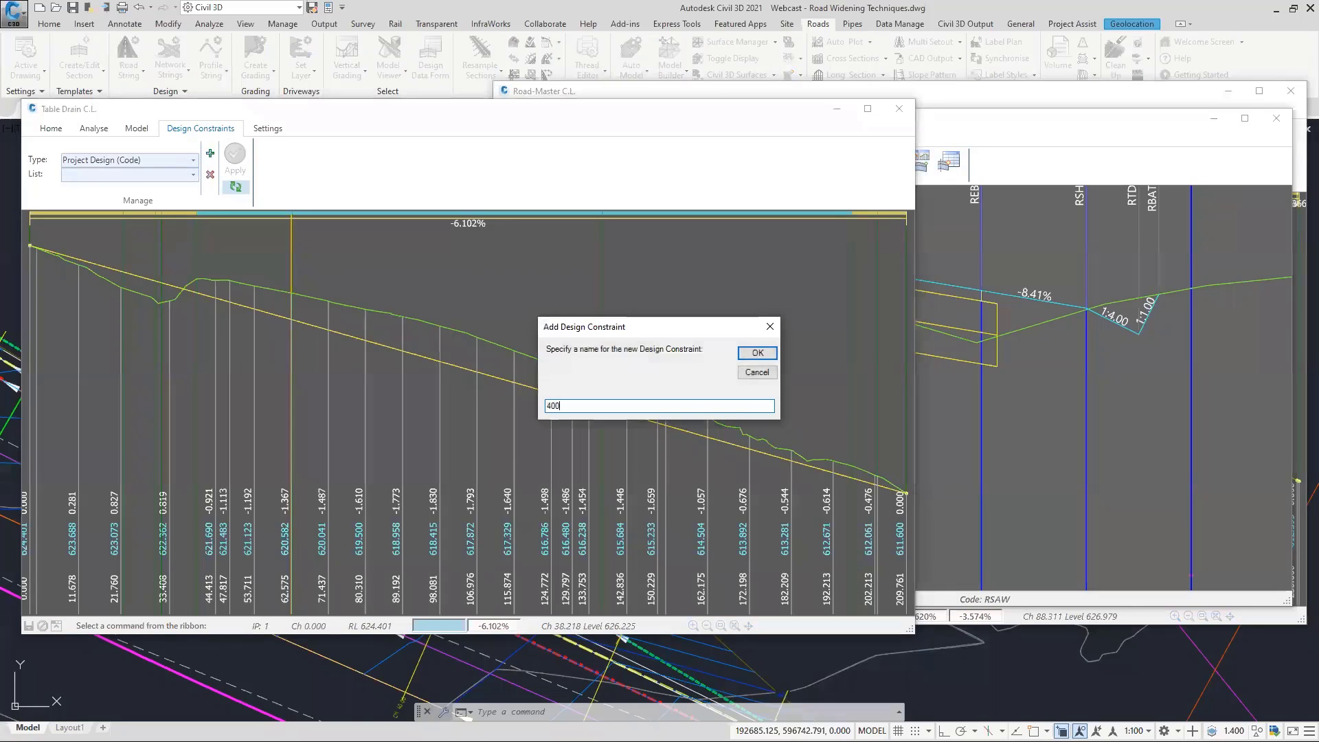
text(mm below REB)
click(757, 352)
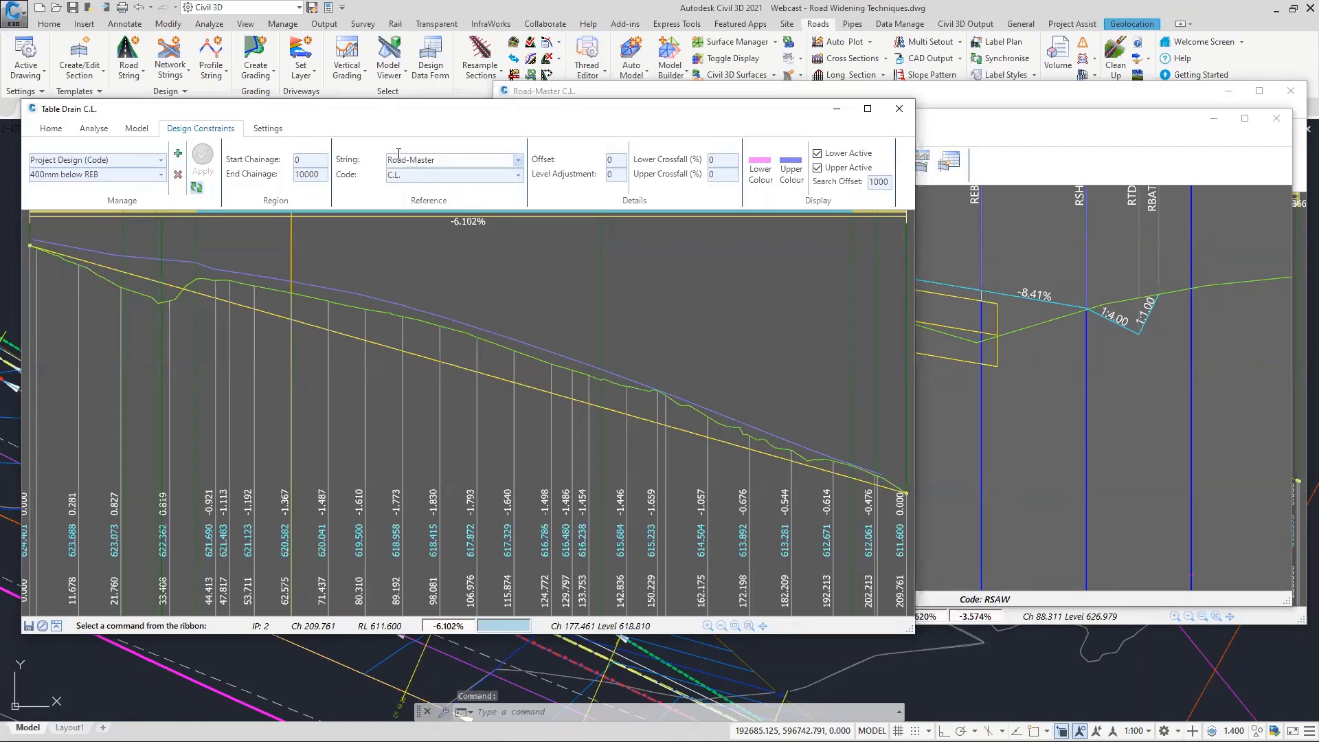
Reference the constraint to the Road-Master REB code with a level adjustment of -0.4, and apply it.
click(518, 175)
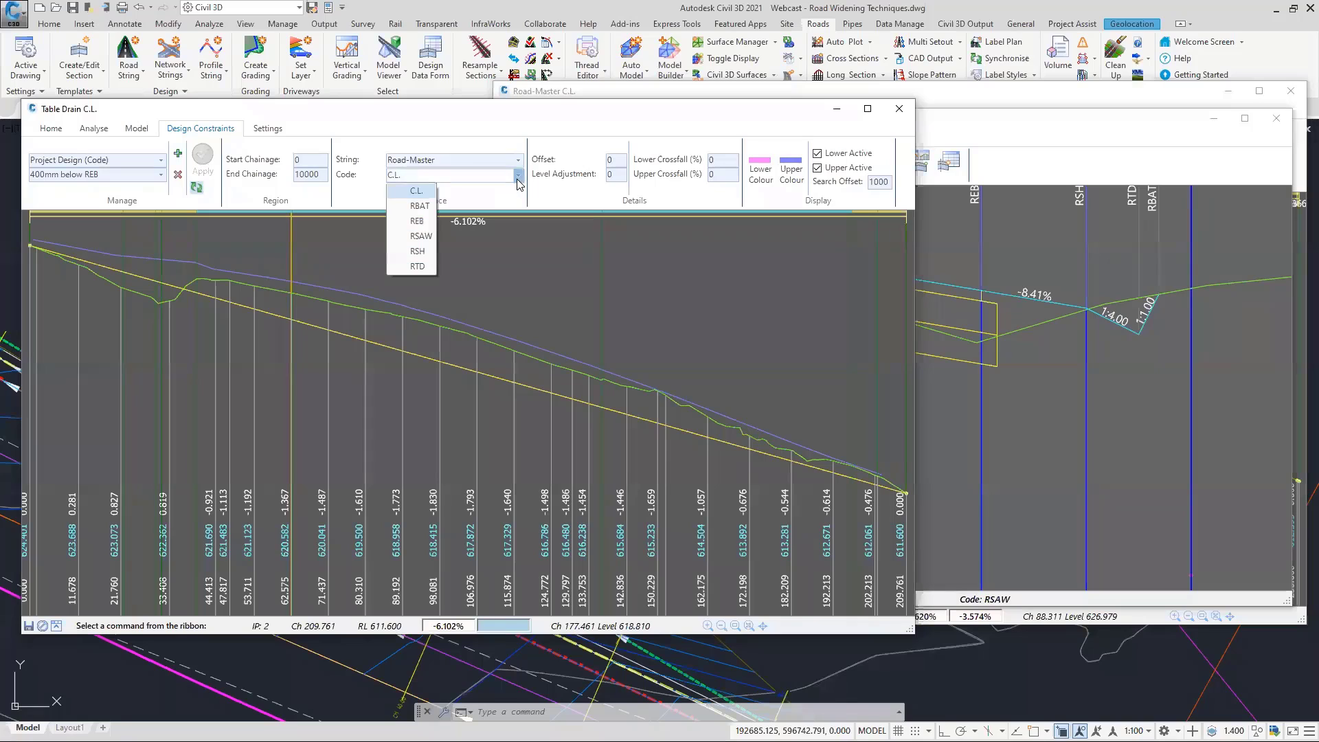
click(417, 220)
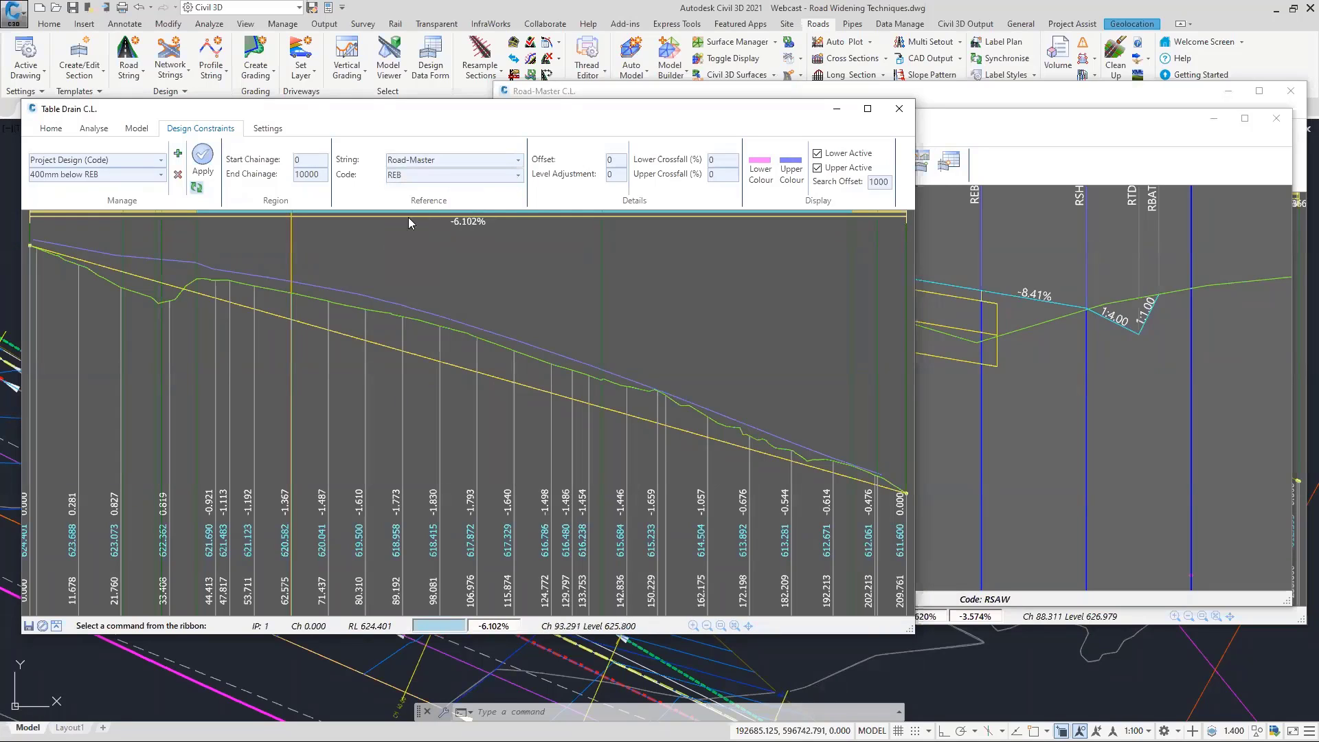
click(203, 165)
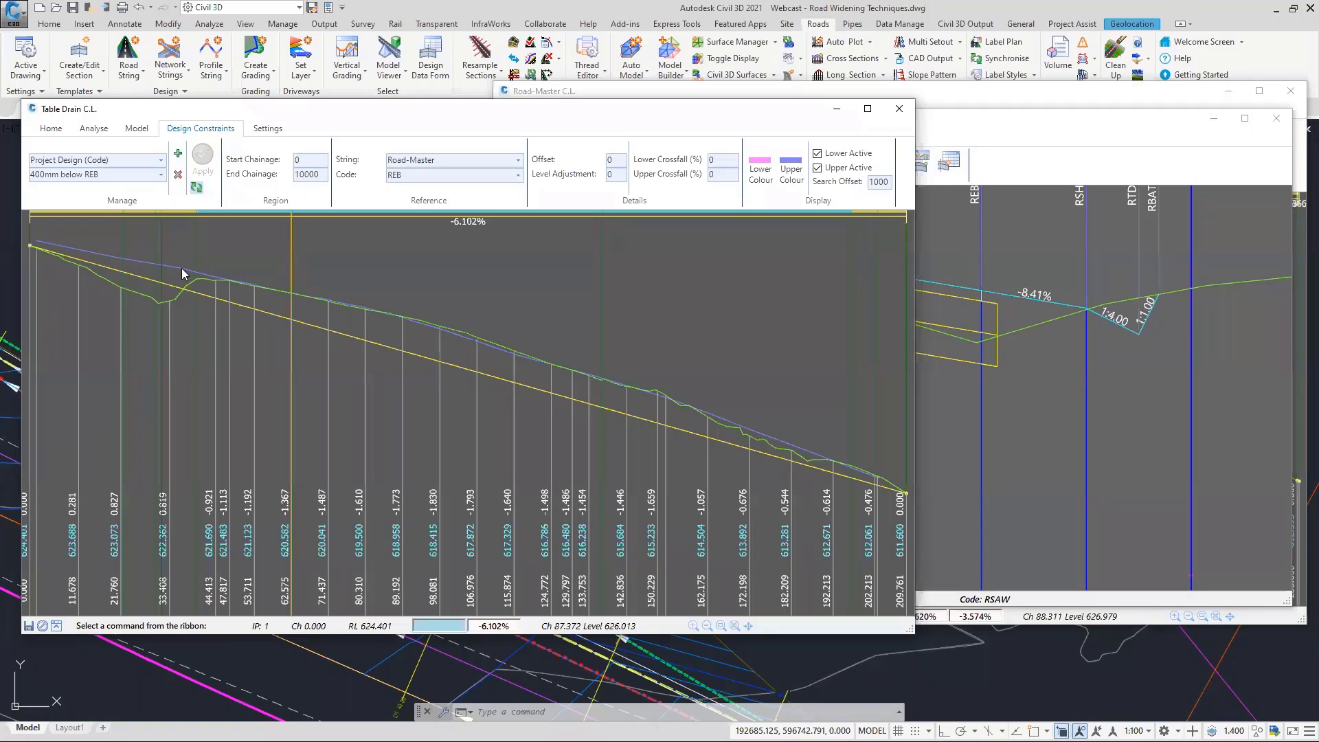
double_click(609, 174)
text(-0)
text(.4)
click(210, 161)
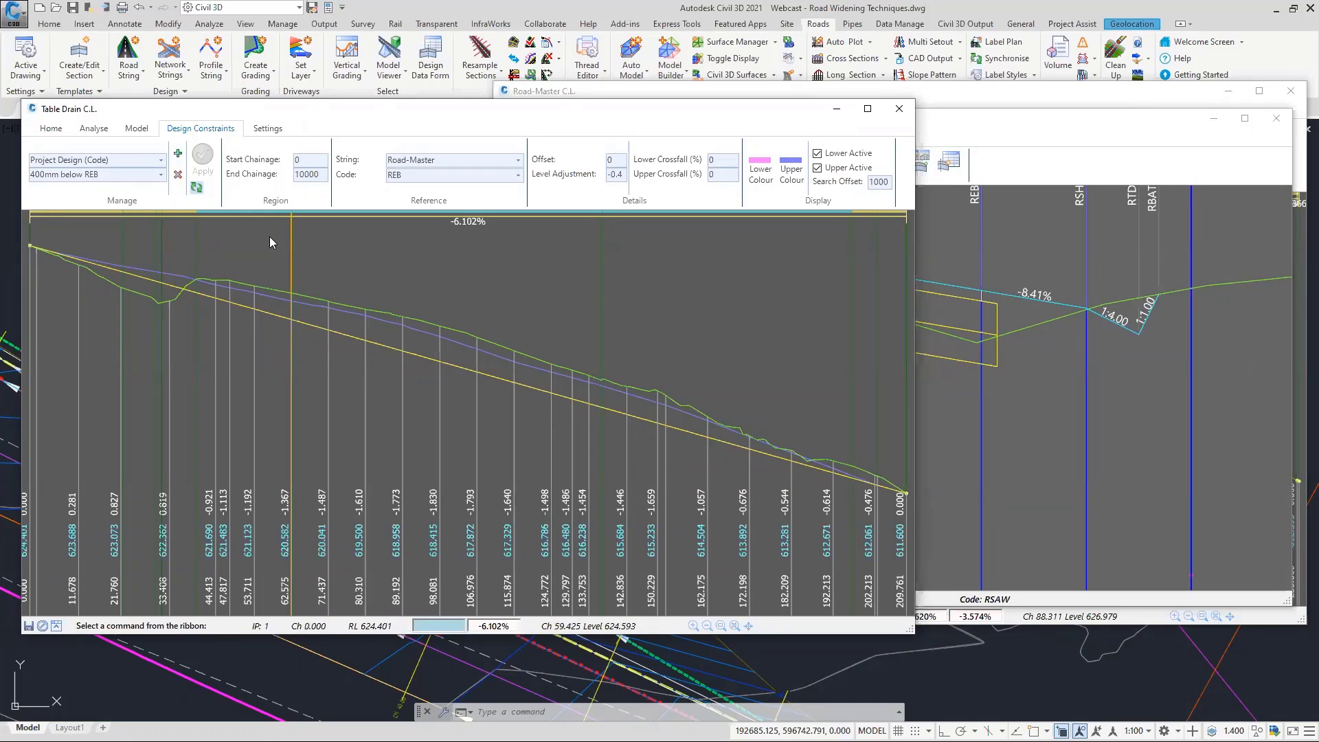
Generate the Table Drain profile automatically from reference constraint "Table Drain-400mm below REB-U.env" between chainages 1 and 209.
click(54, 130)
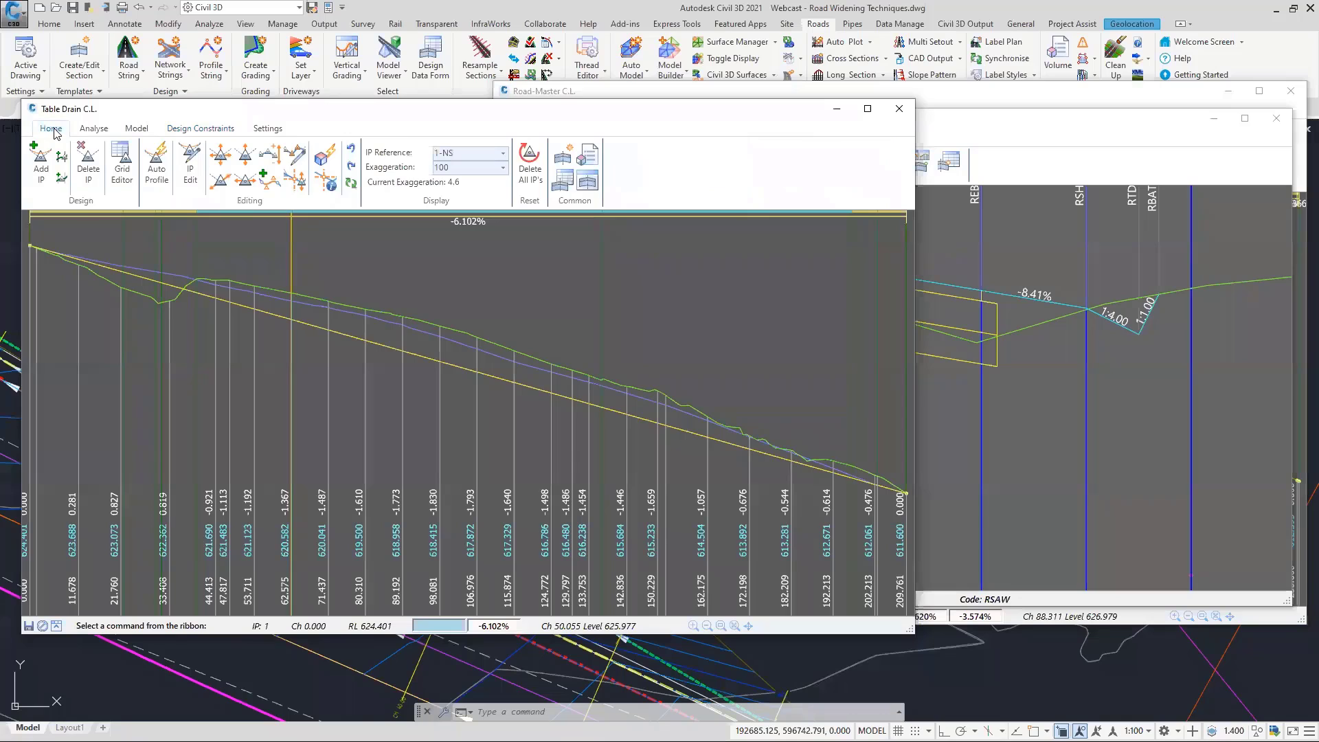
click(157, 172)
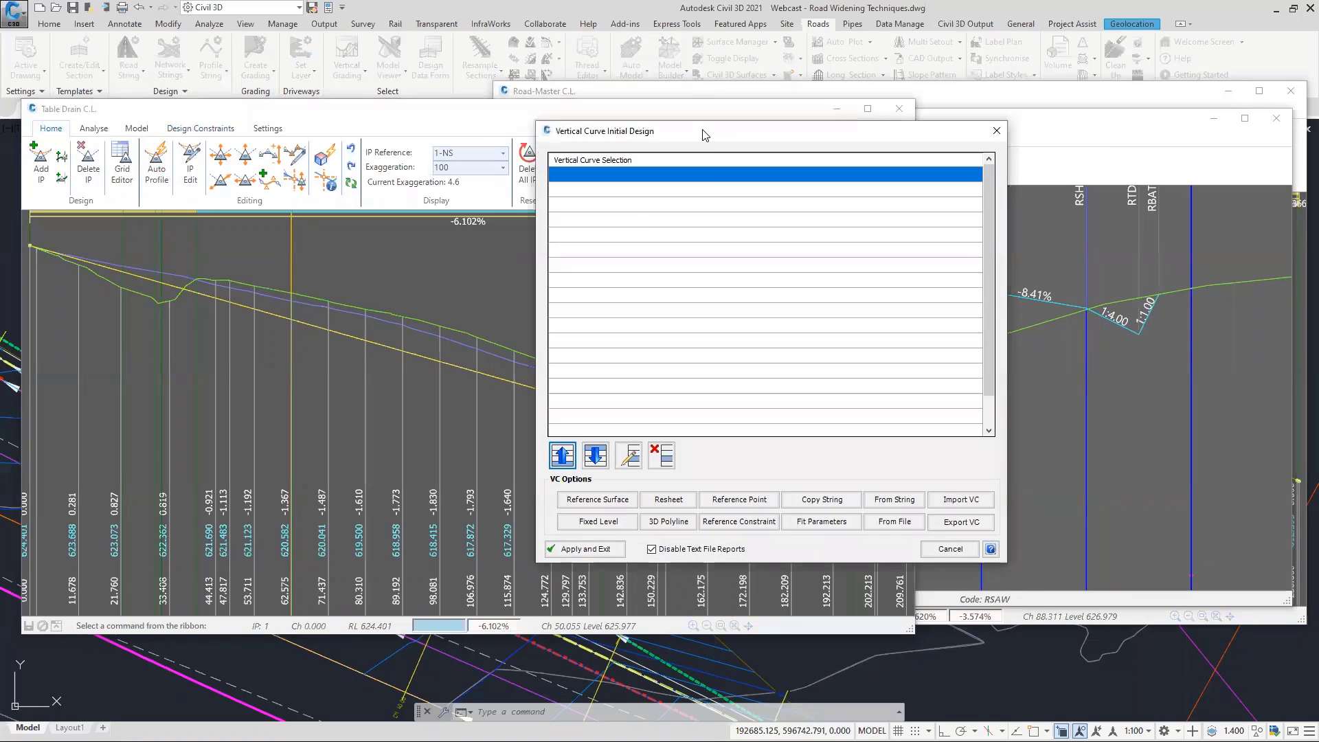
drag(703, 130, 861, 132)
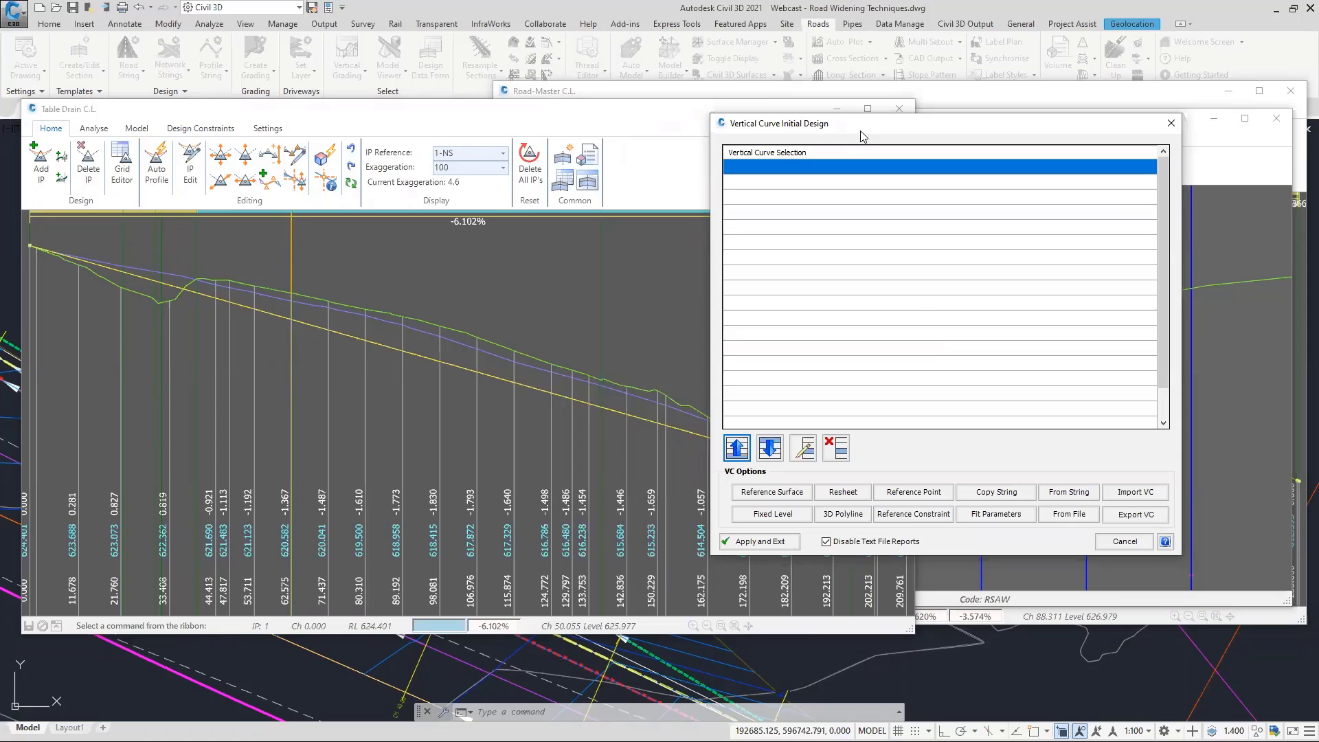
click(911, 516)
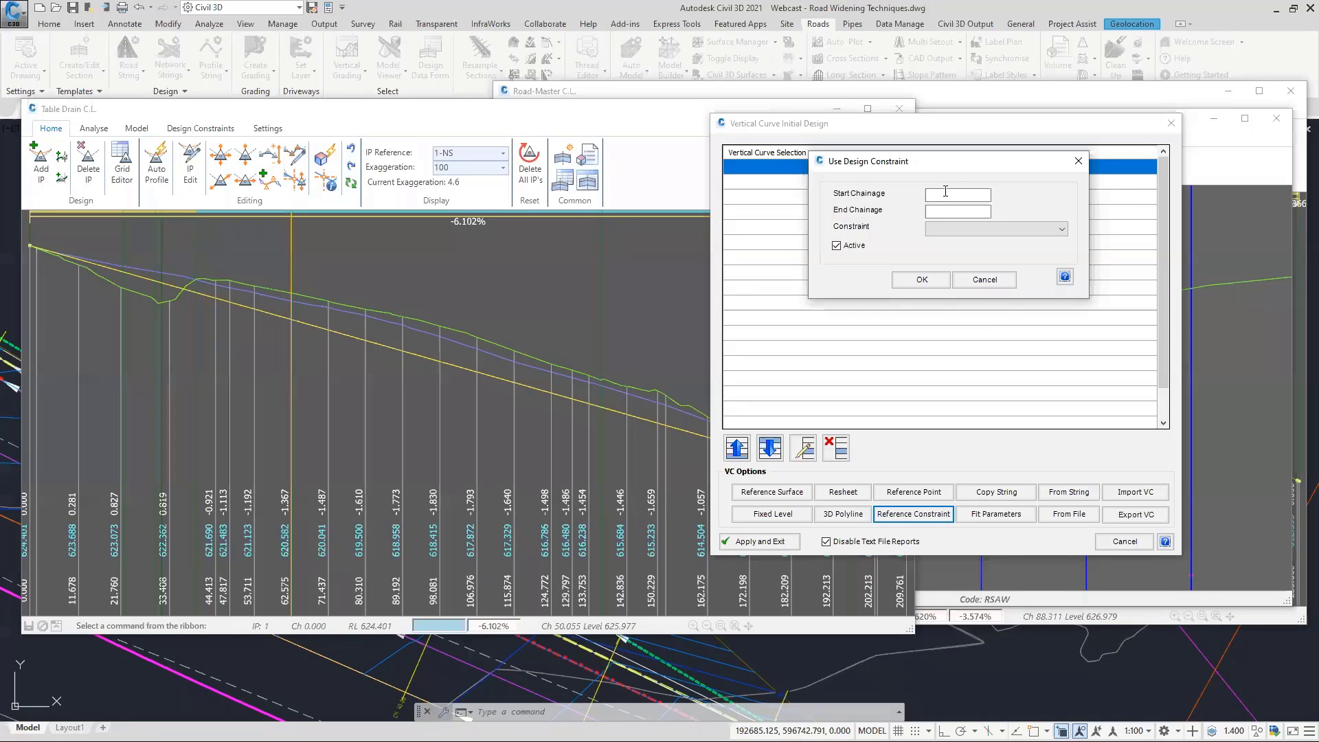
click(944, 192)
click(31, 248)
text(1)
click(902, 607)
key(Tab)
text(209)
click(963, 230)
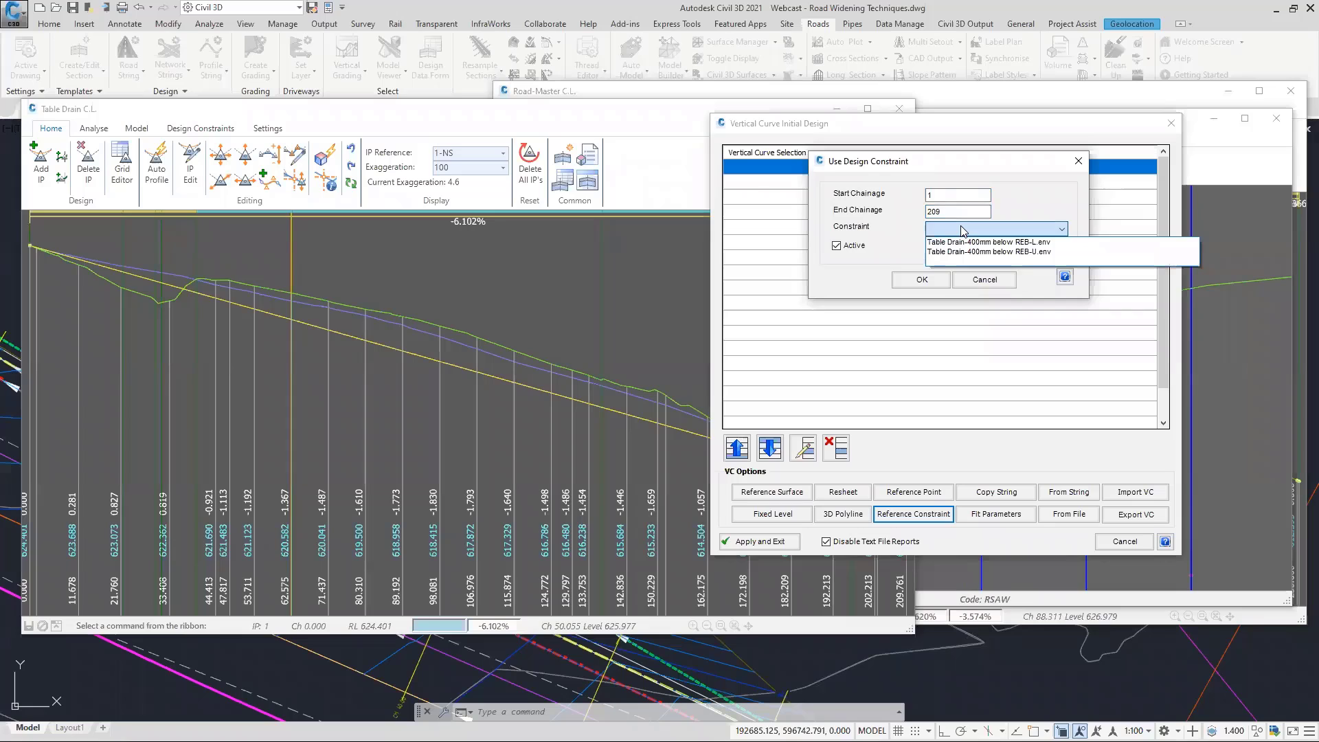
click(1003, 252)
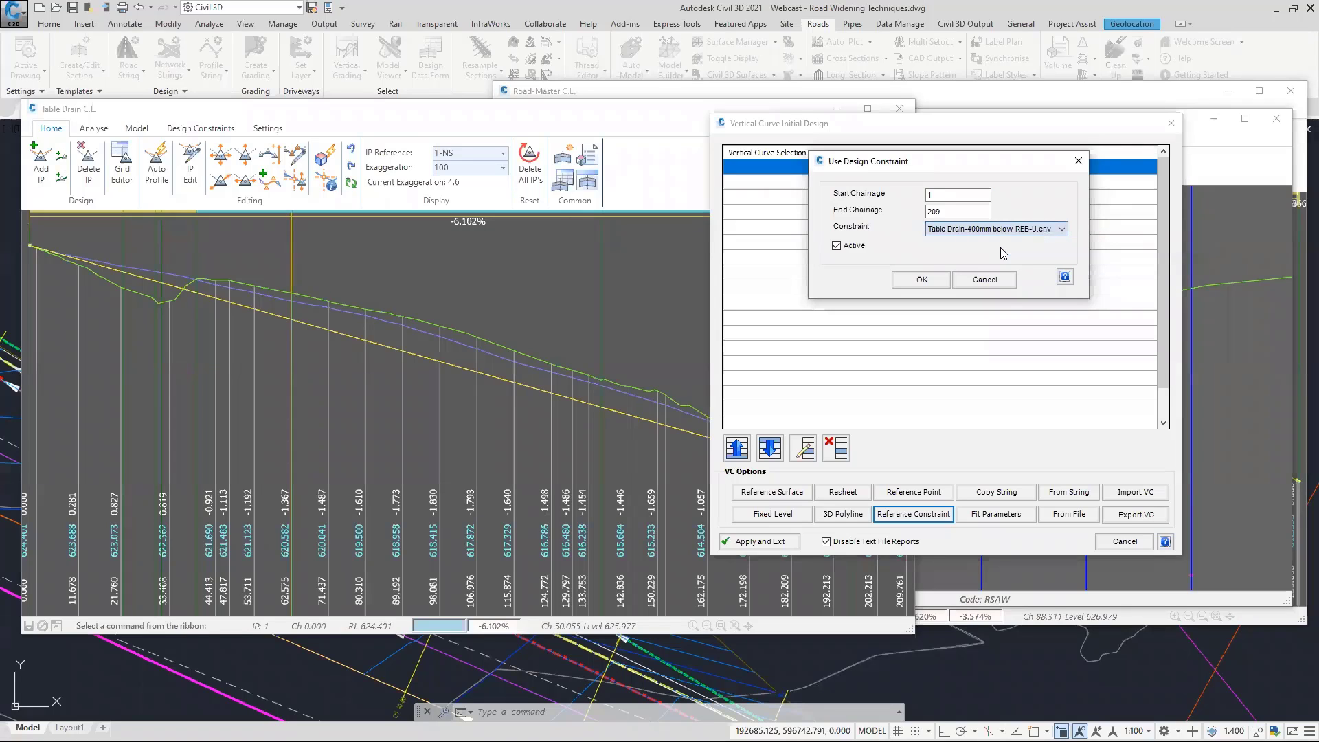
click(923, 280)
click(759, 542)
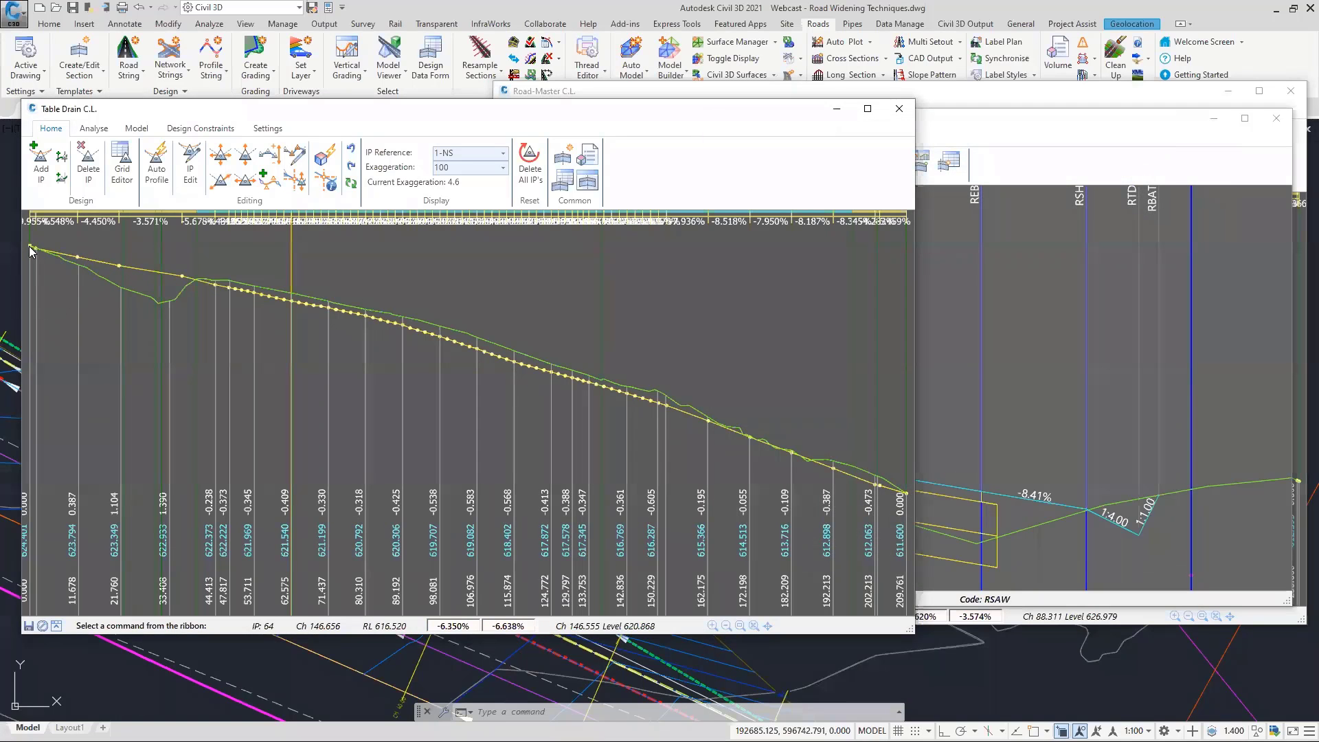
Delete all IPs from the Table Drain profile and remove the constraint entry from the Auto Profile list.
click(903, 493)
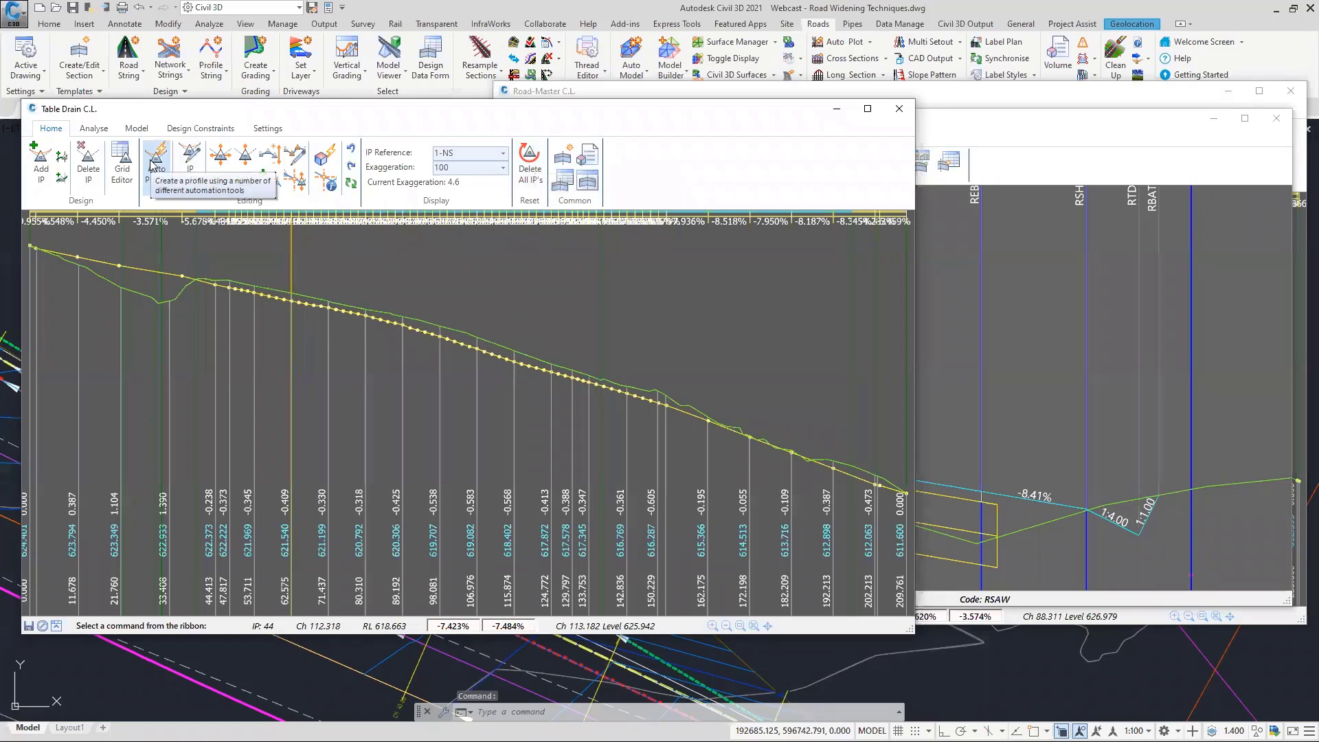
click(530, 165)
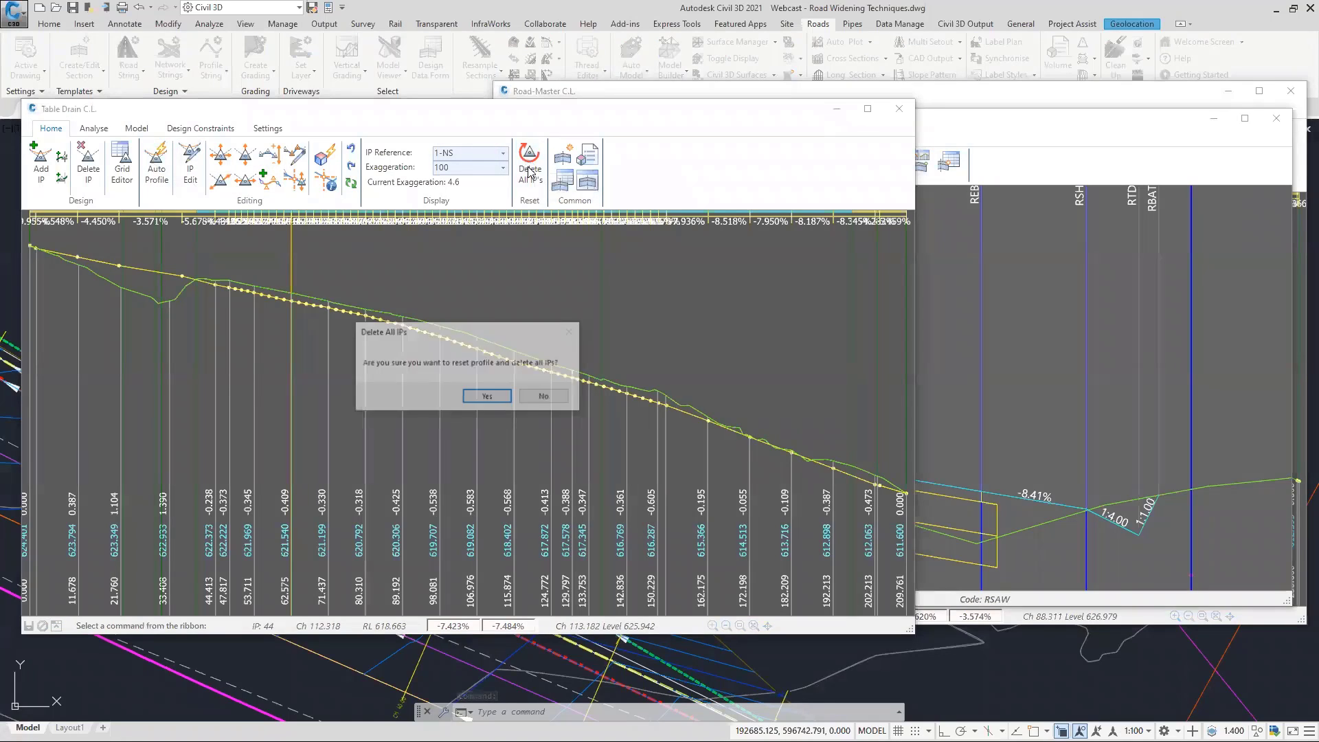
click(487, 398)
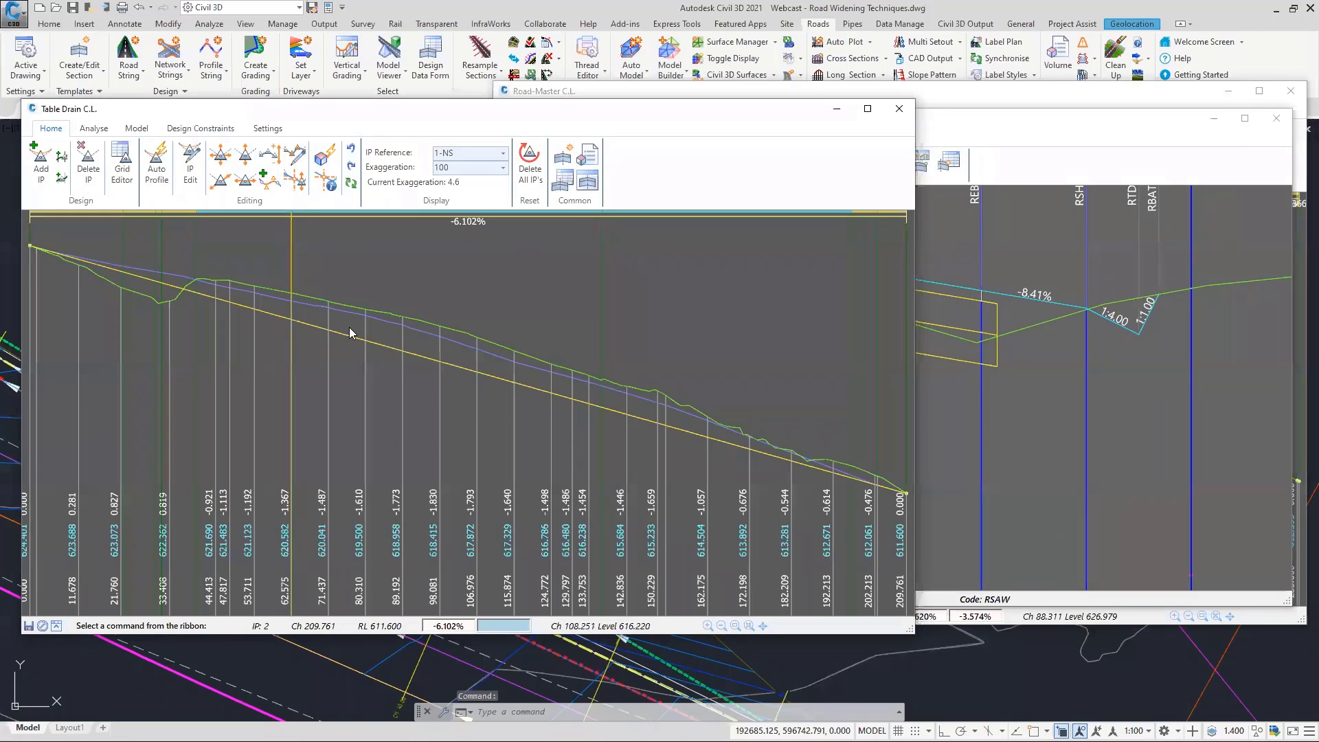
click(157, 159)
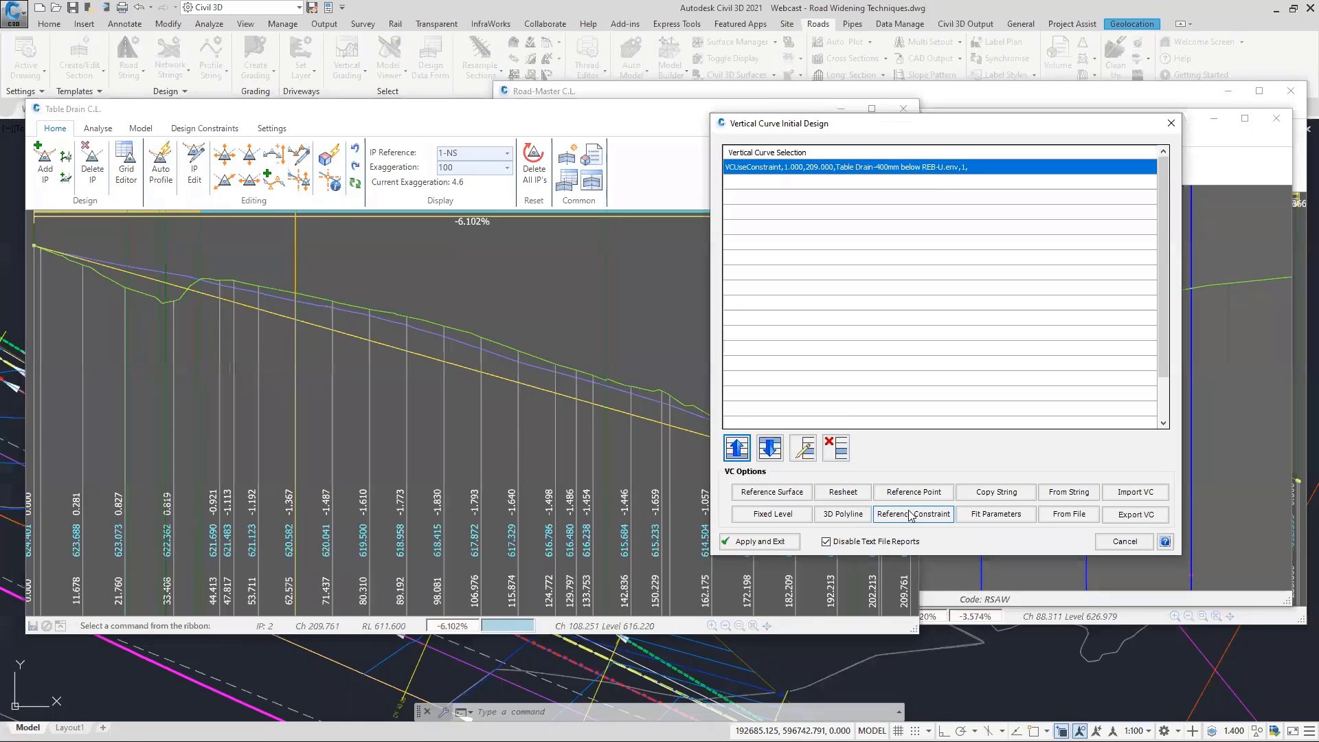
click(836, 447)
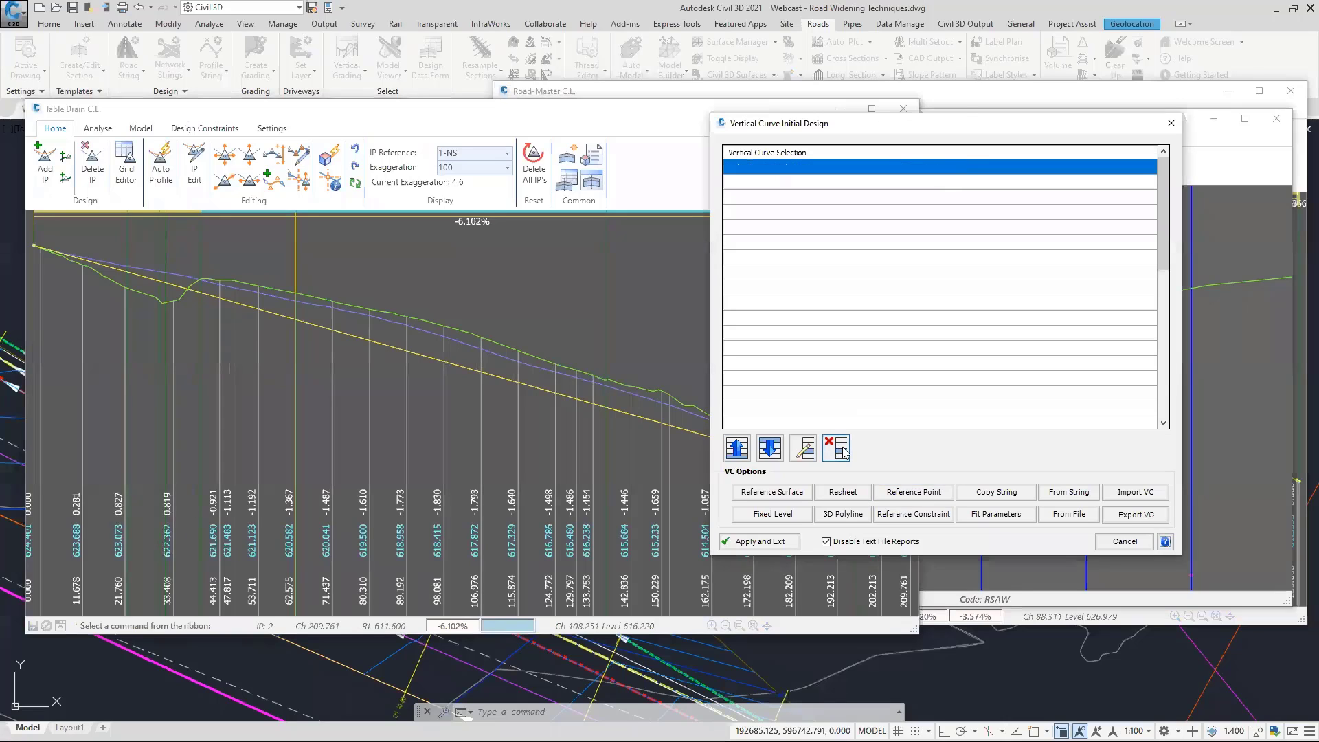
Start a reference point definition for the Table Drain Auto Profile, using design code REB of the Road-Master string.
click(913, 492)
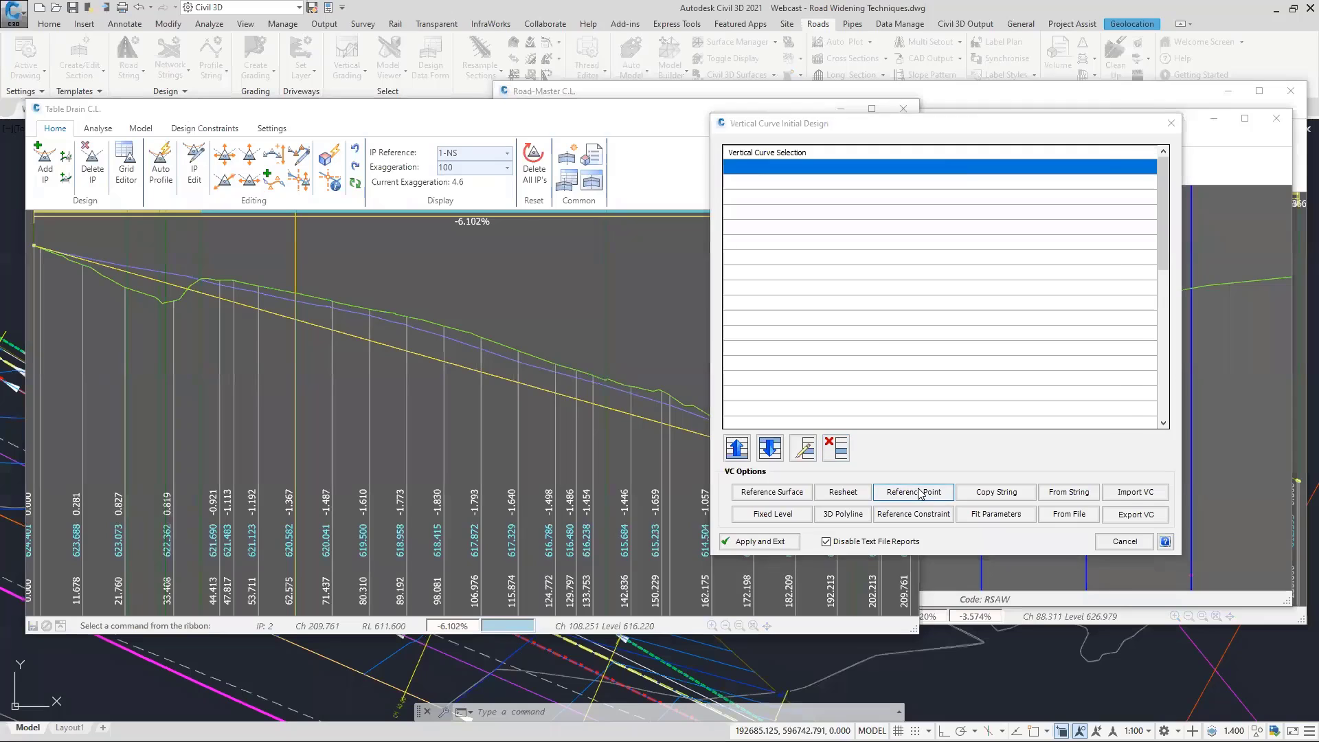
drag(782, 34, 659, 56)
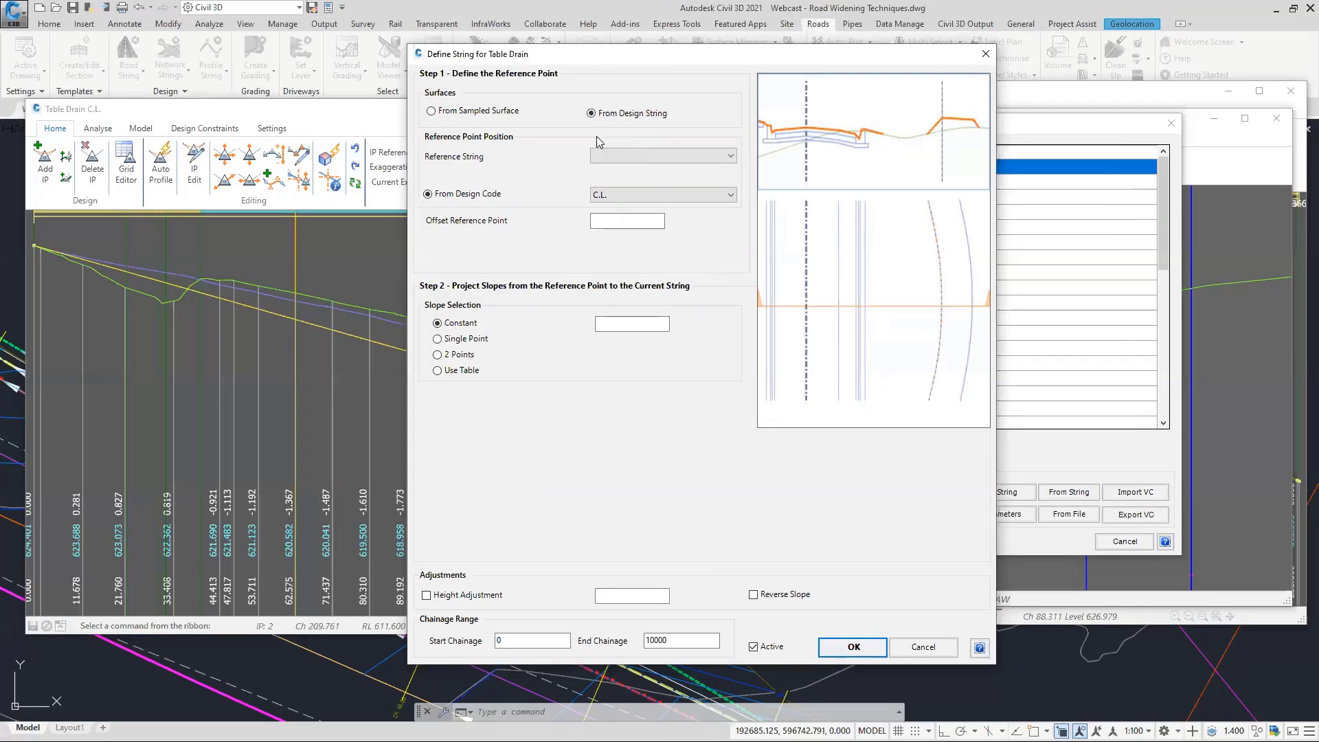
click(630, 157)
click(631, 171)
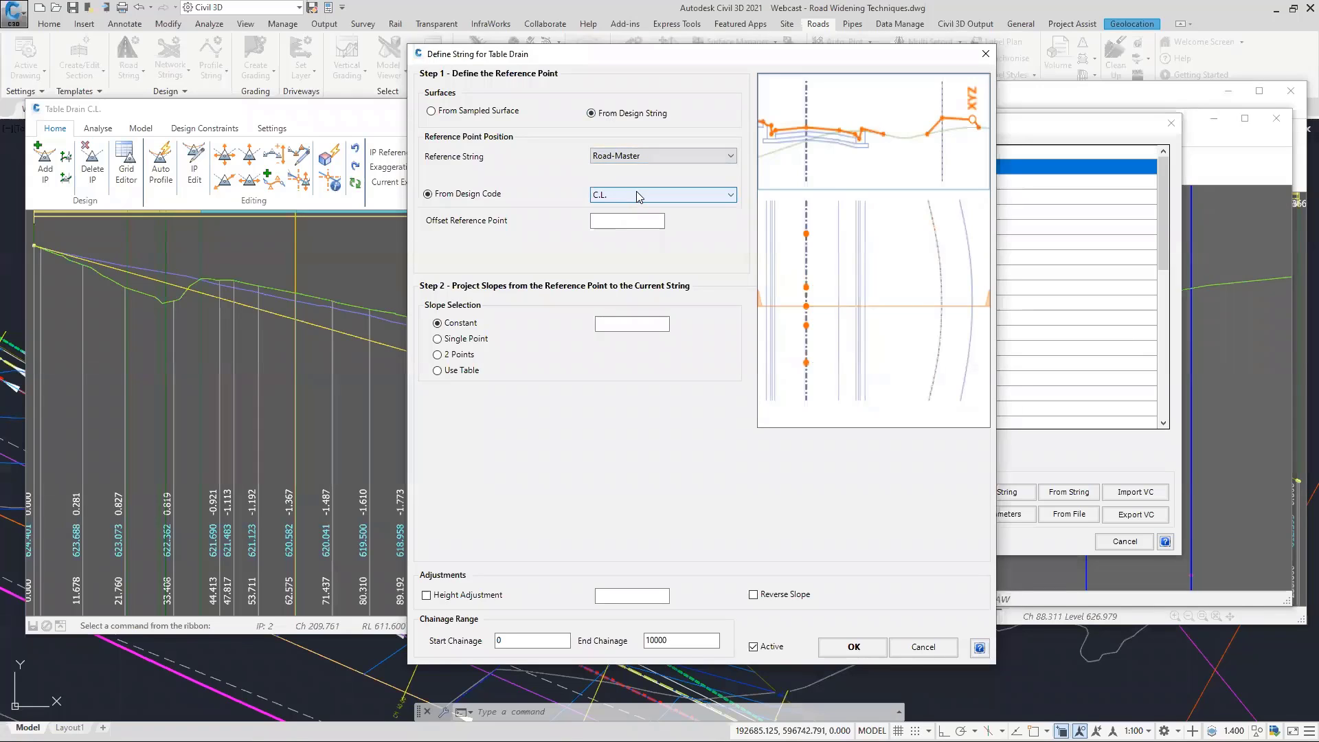
click(638, 196)
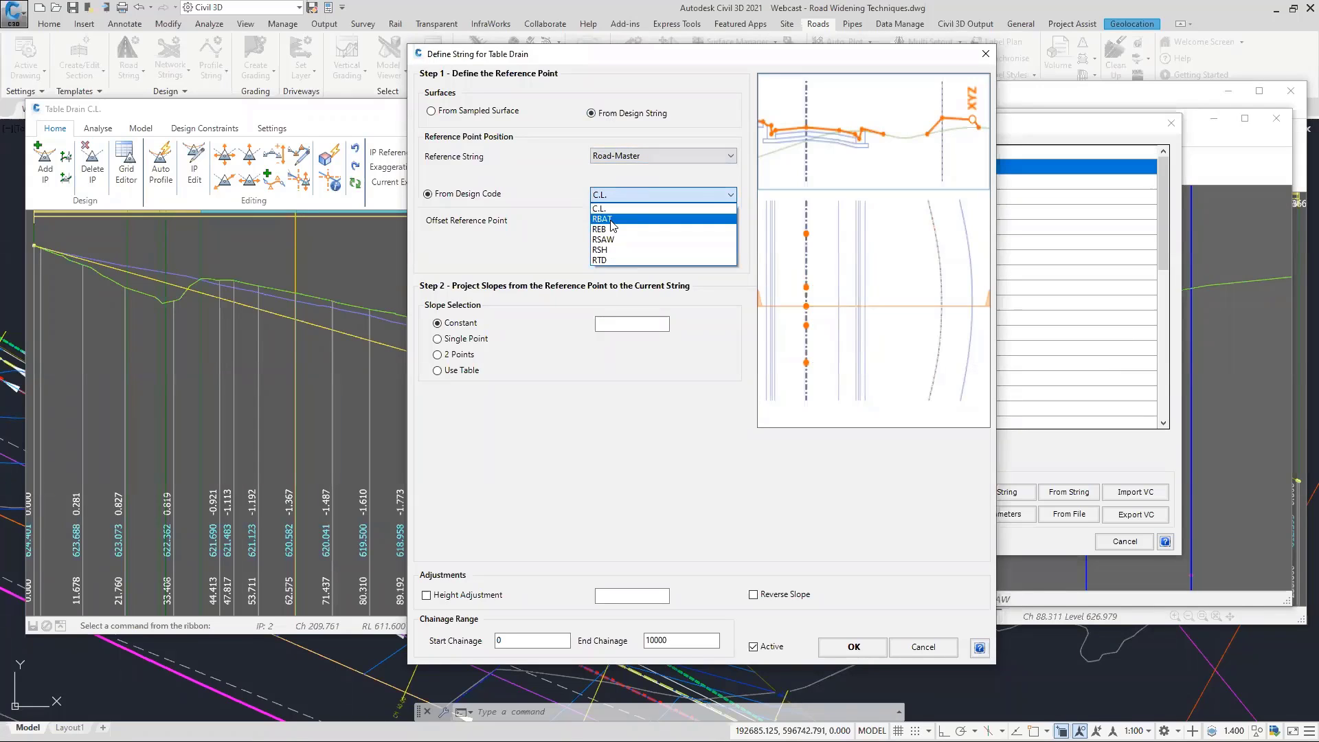
click(611, 230)
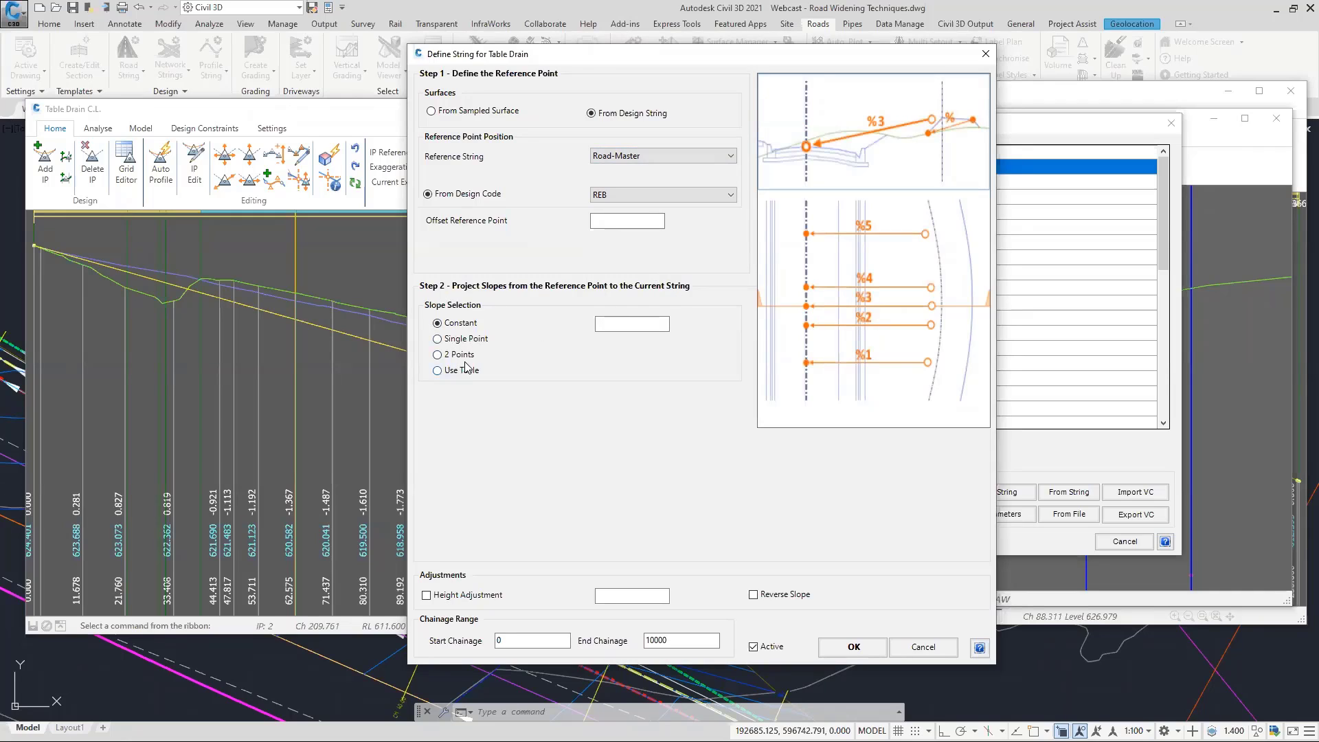
Set a constant slope of 0 and a height adjustment of -0.4, and accept the reference point definition.
click(625, 325)
text(-3)
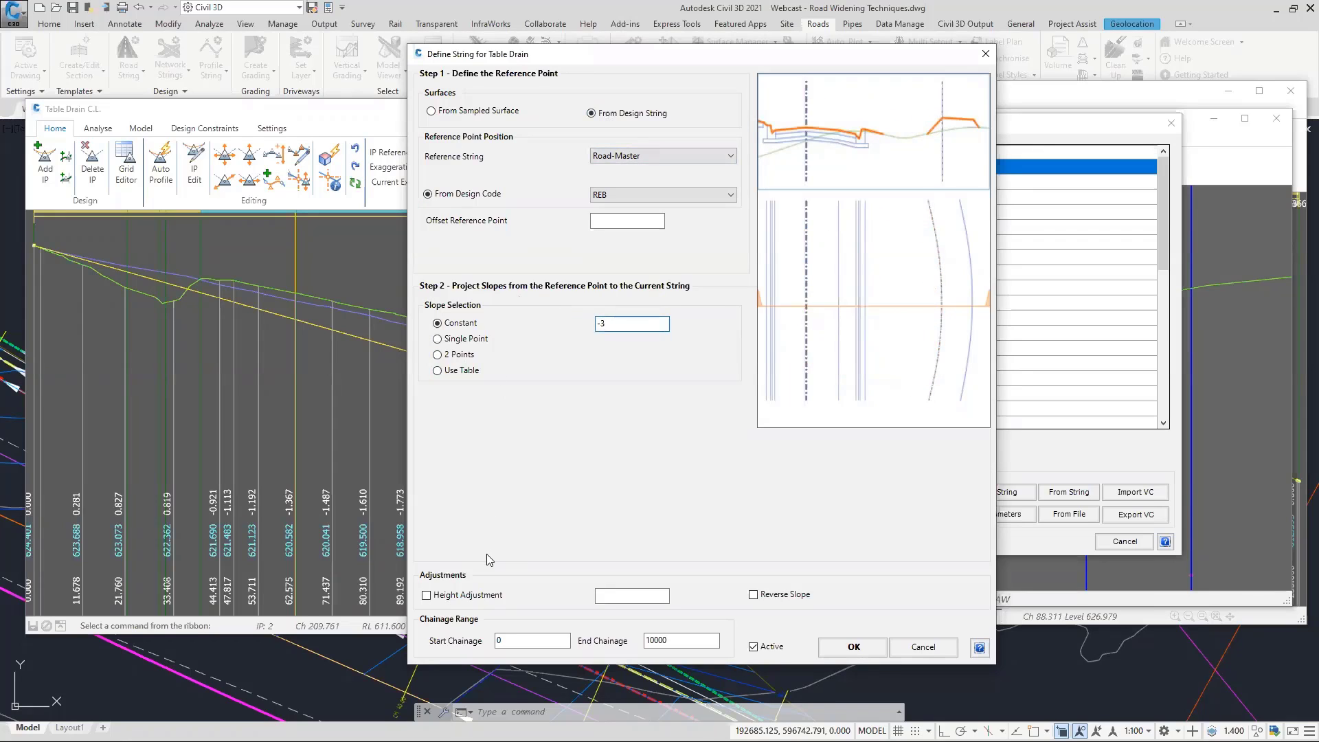
double_click(593, 323)
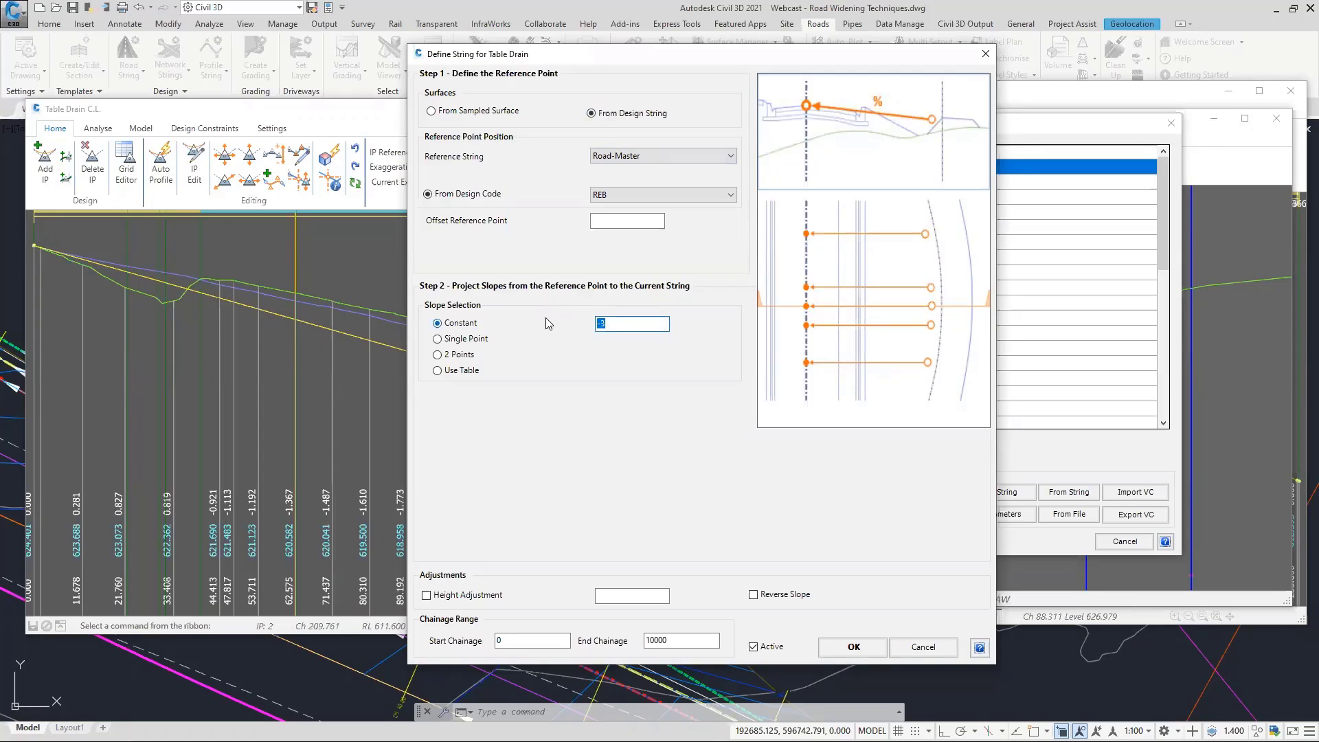
text(0)
click(426, 595)
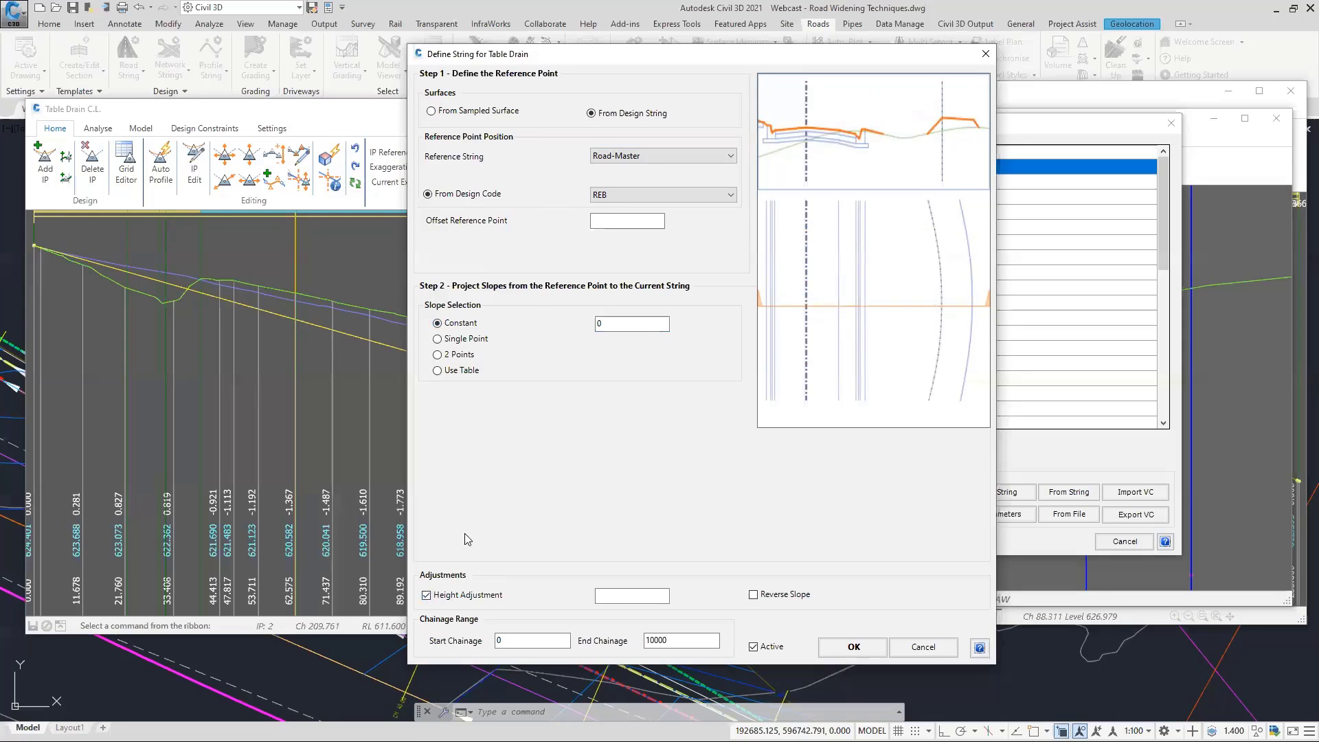
click(639, 596)
click(839, 648)
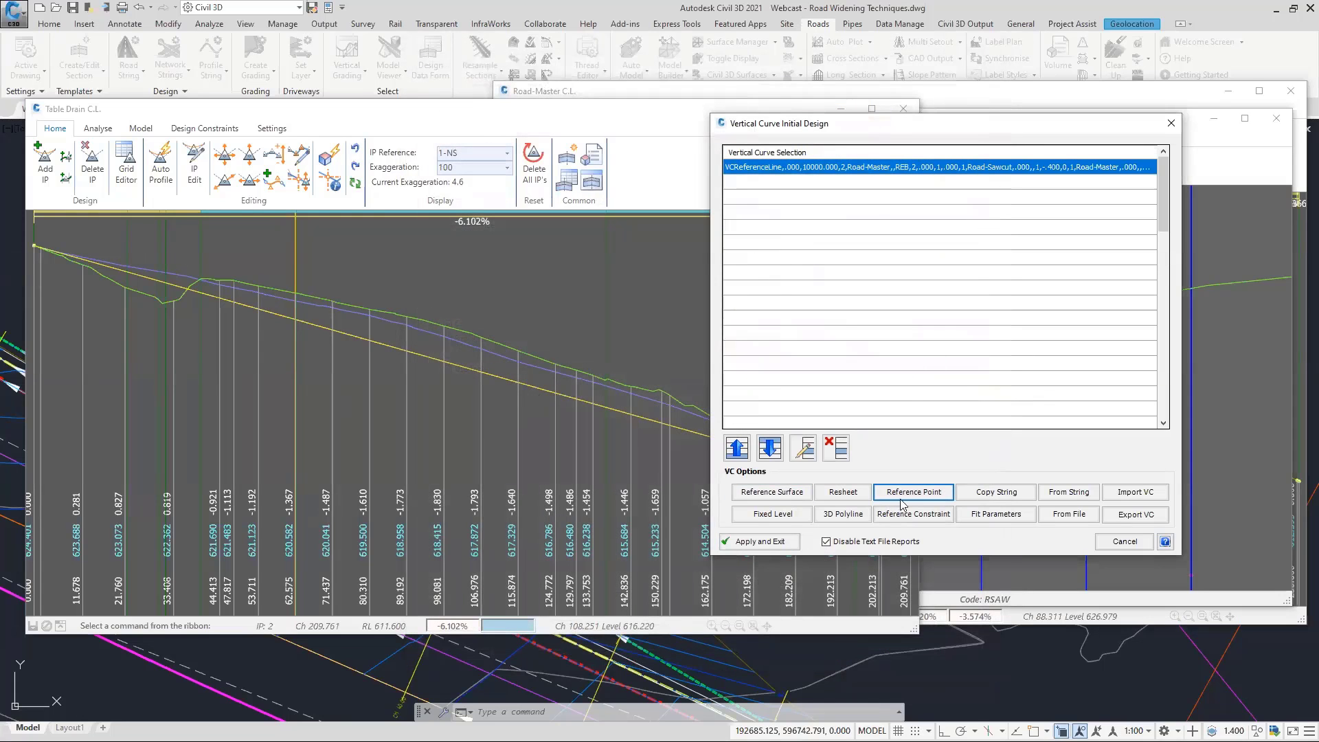
Limit the reference point entry to chainages 1 to 209 and apply it to generate the Table Drain profile.
click(804, 450)
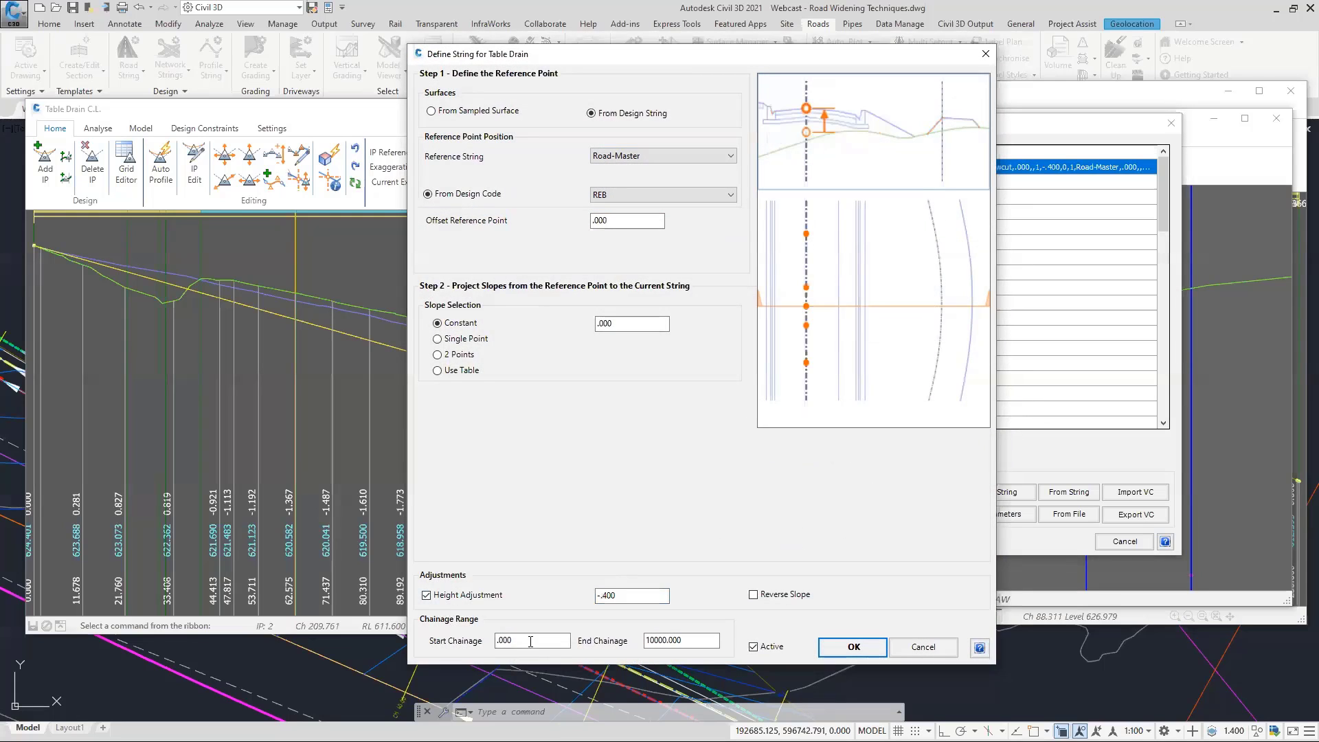
double_click(555, 640)
text(1)
key(Tab)
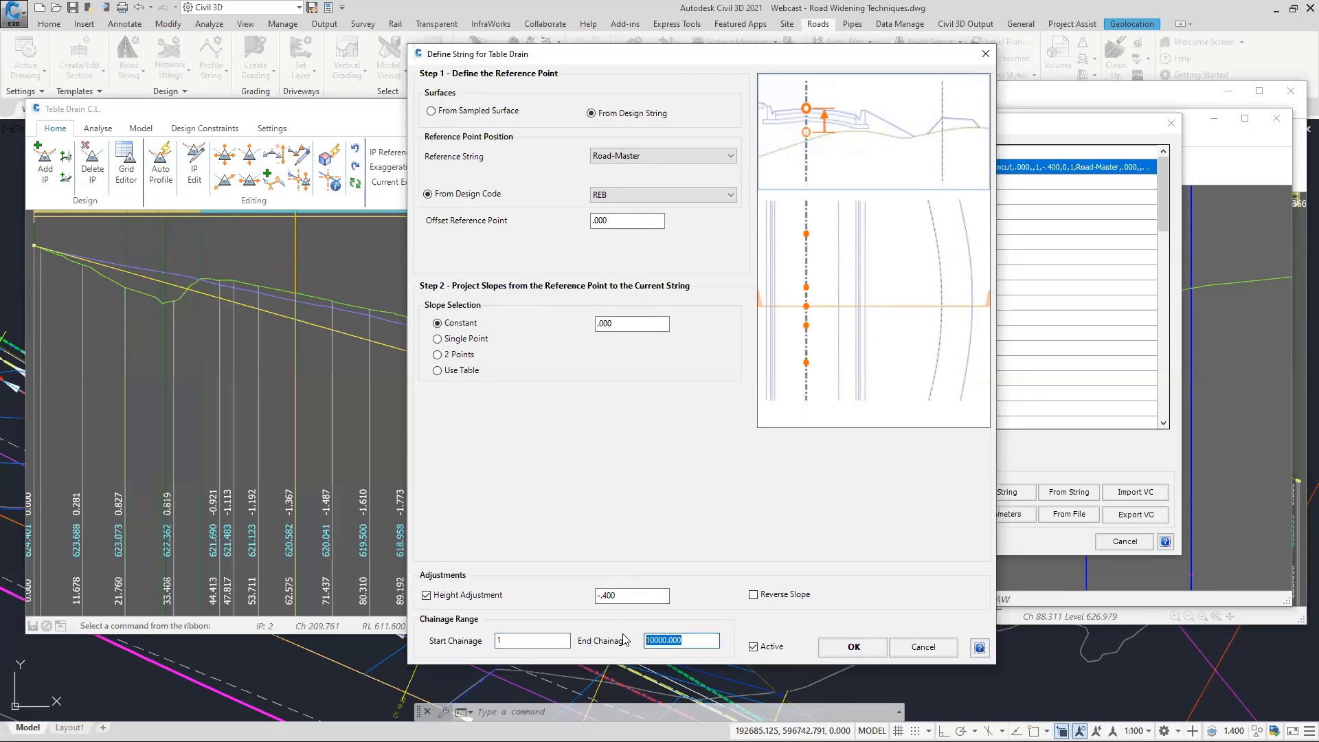
text(209)
click(853, 647)
click(759, 542)
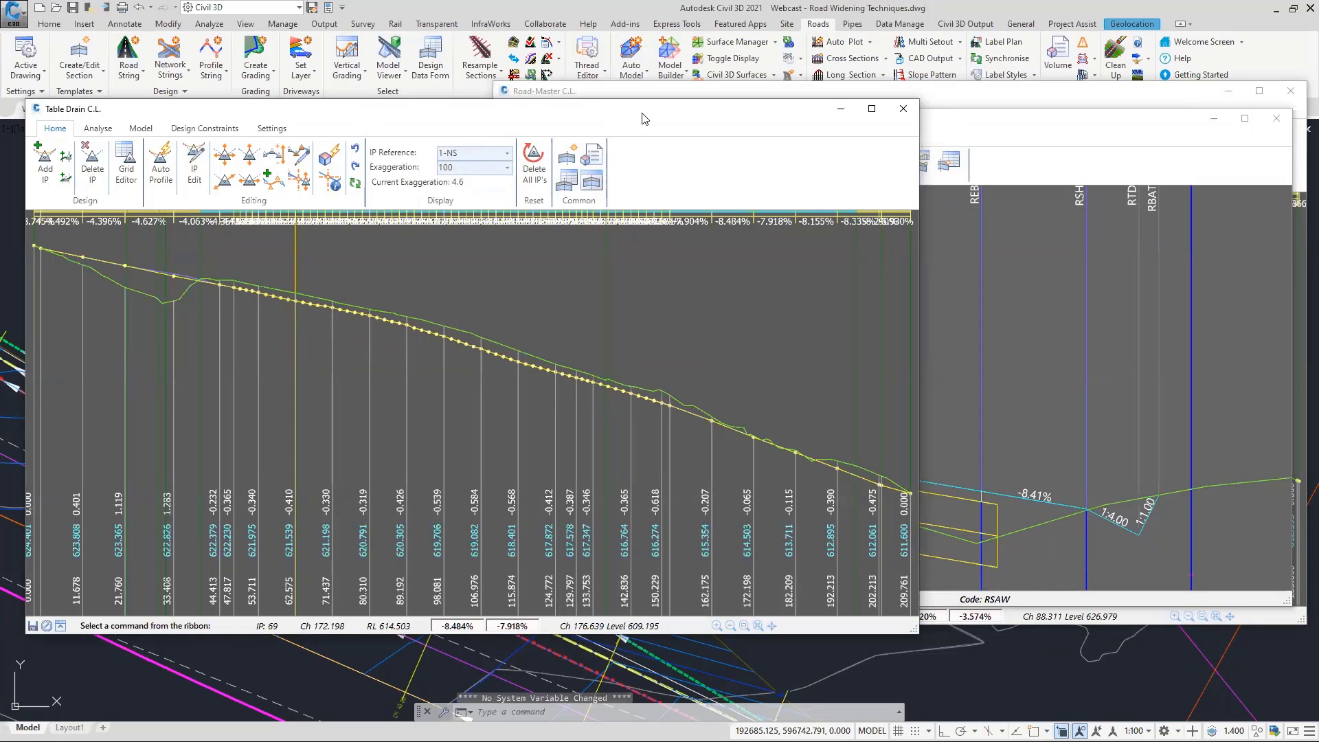
Move the Table Drain profile view aside and examine the drain's position in the Road-Master cross section at chainage 80.
drag(647, 103, 861, 81)
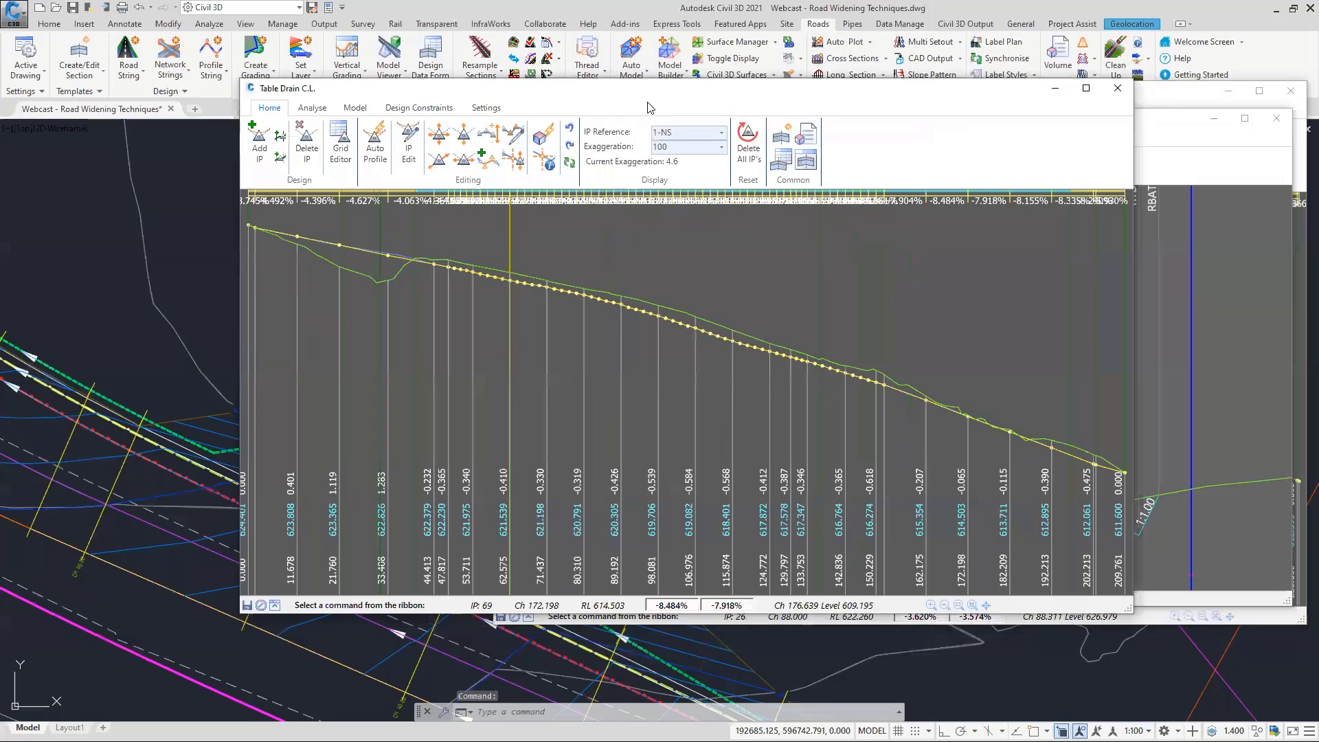
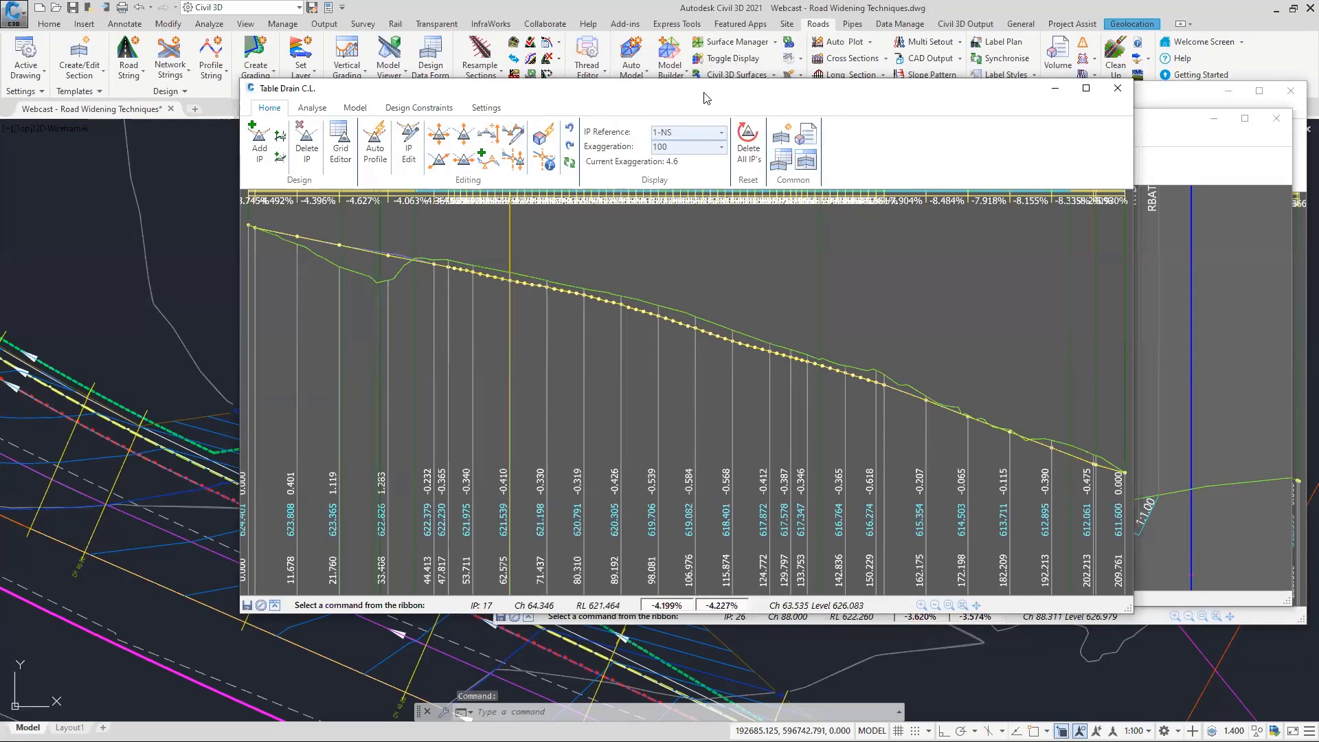
drag(685, 93, 486, 91)
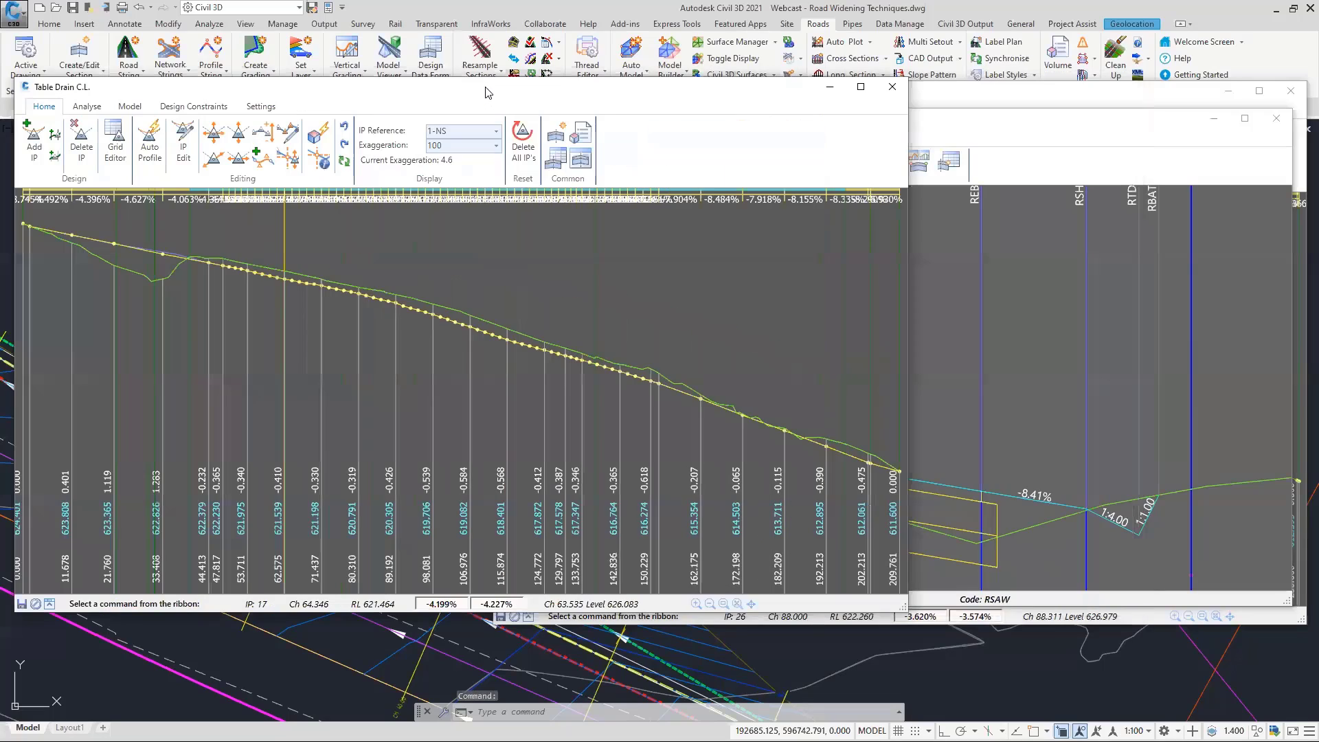
click(1006, 121)
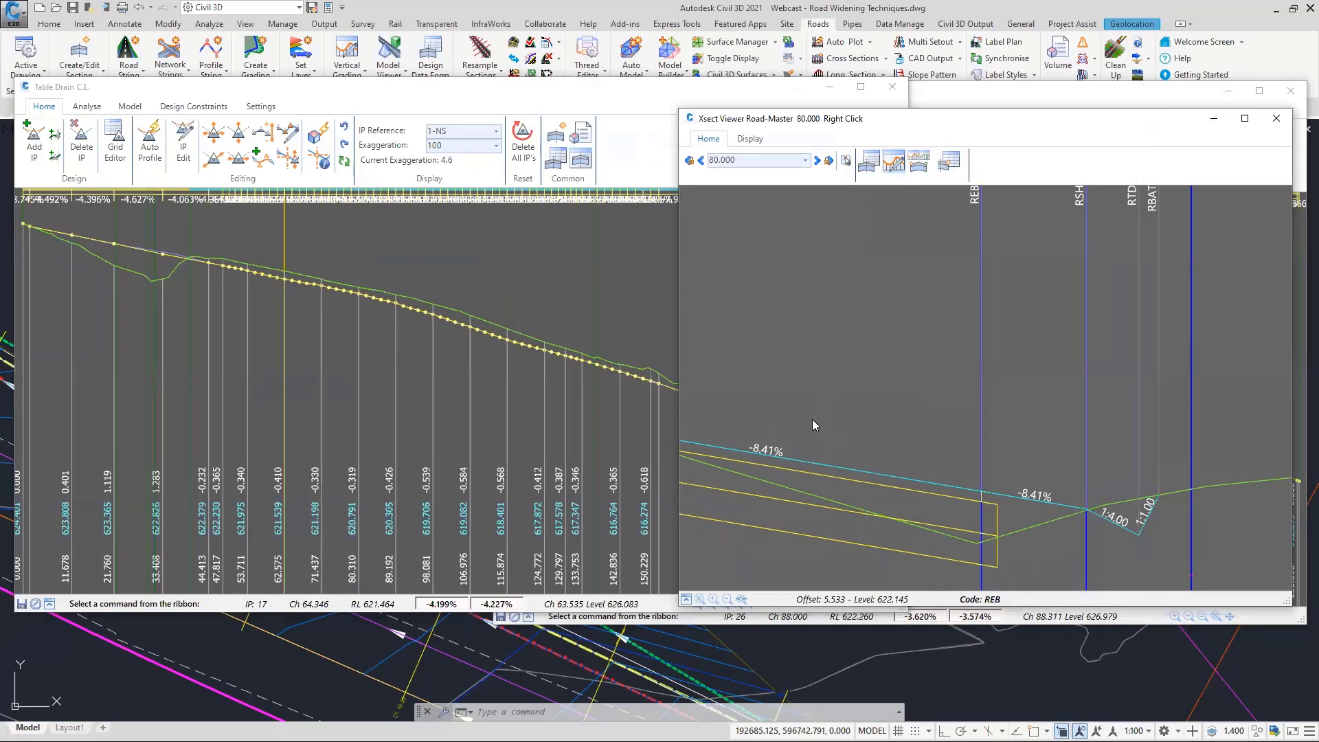
scroll(842, 436, down, 2)
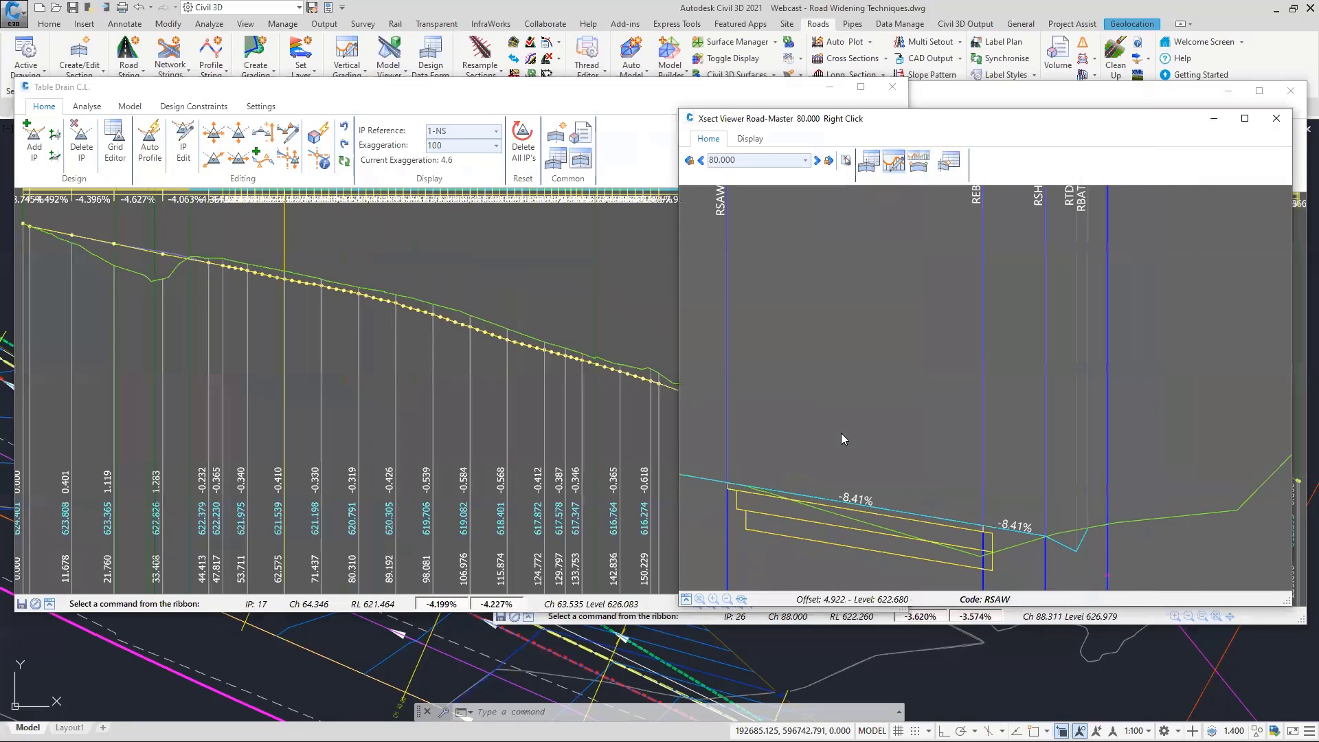
click(1106, 574)
Add a Project Design (Code) design constraint named "400mm below REOB" to the Road-Master profile.
click(965, 97)
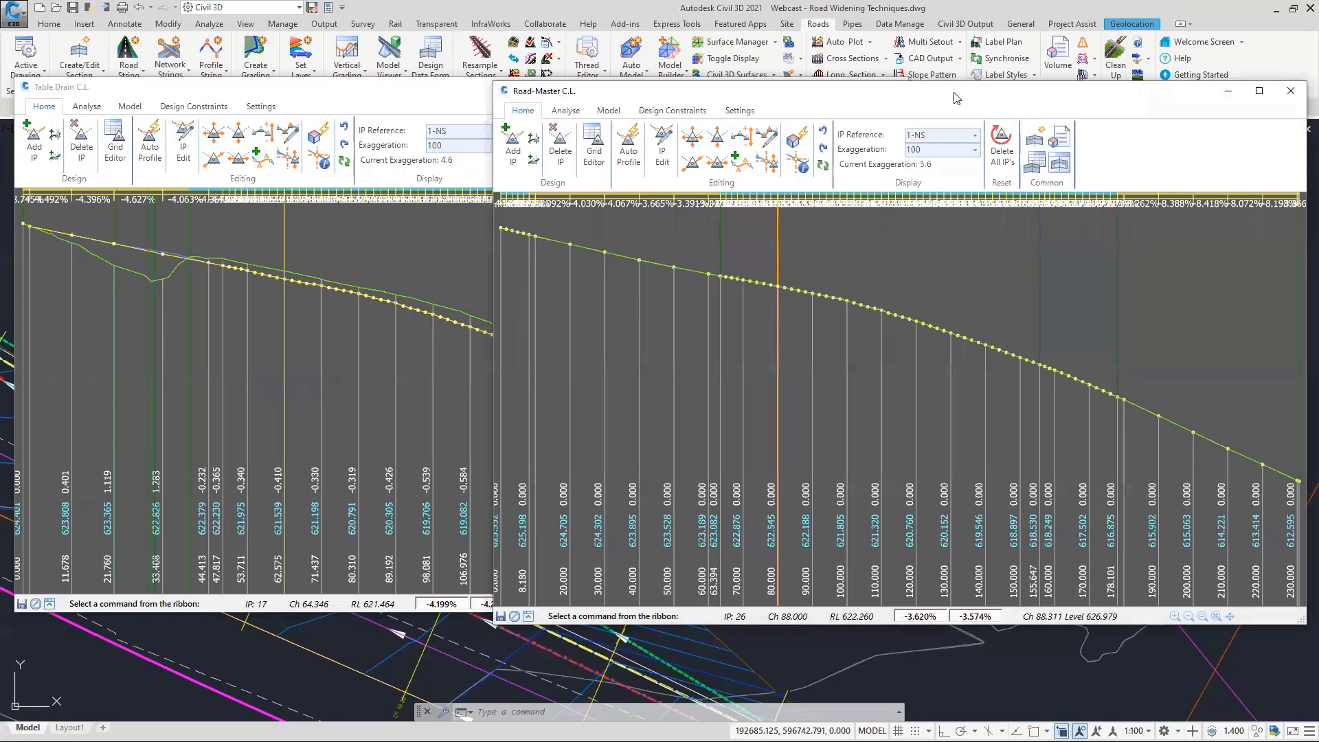
drag(954, 98, 474, 91)
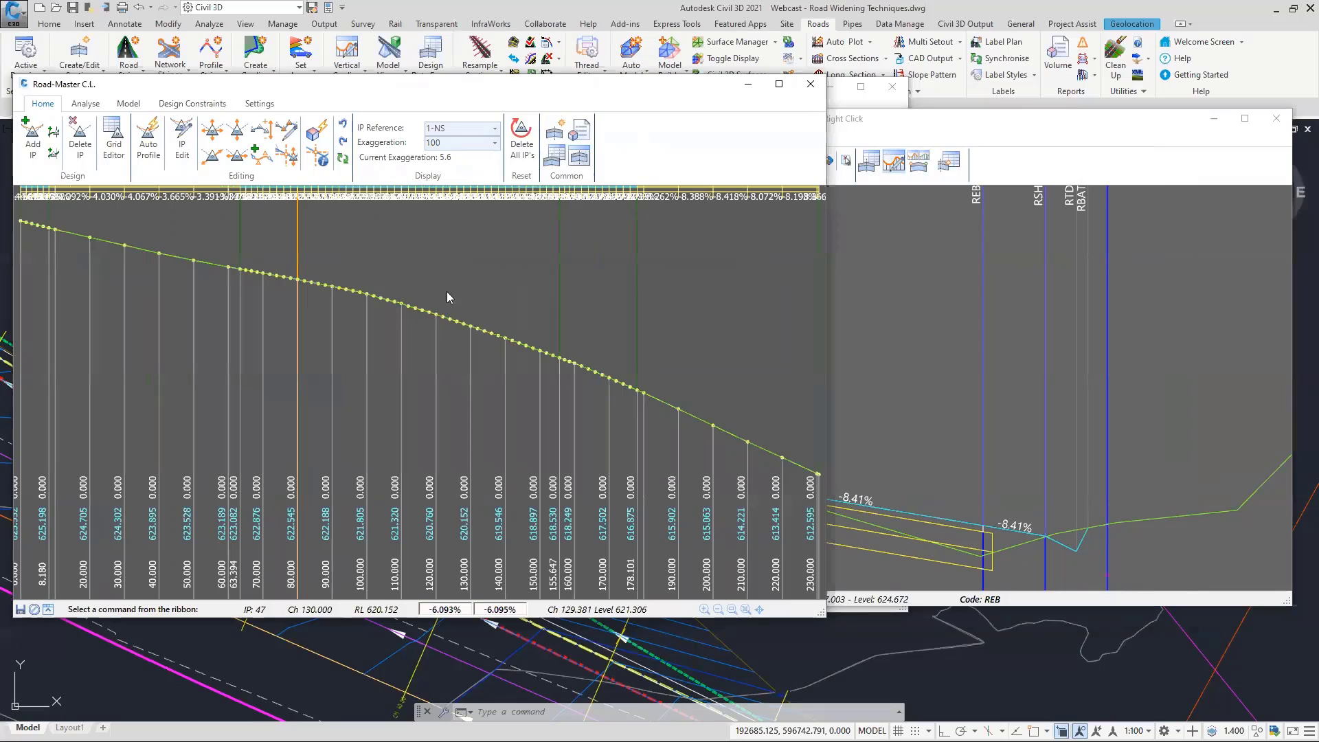
click(191, 103)
click(184, 135)
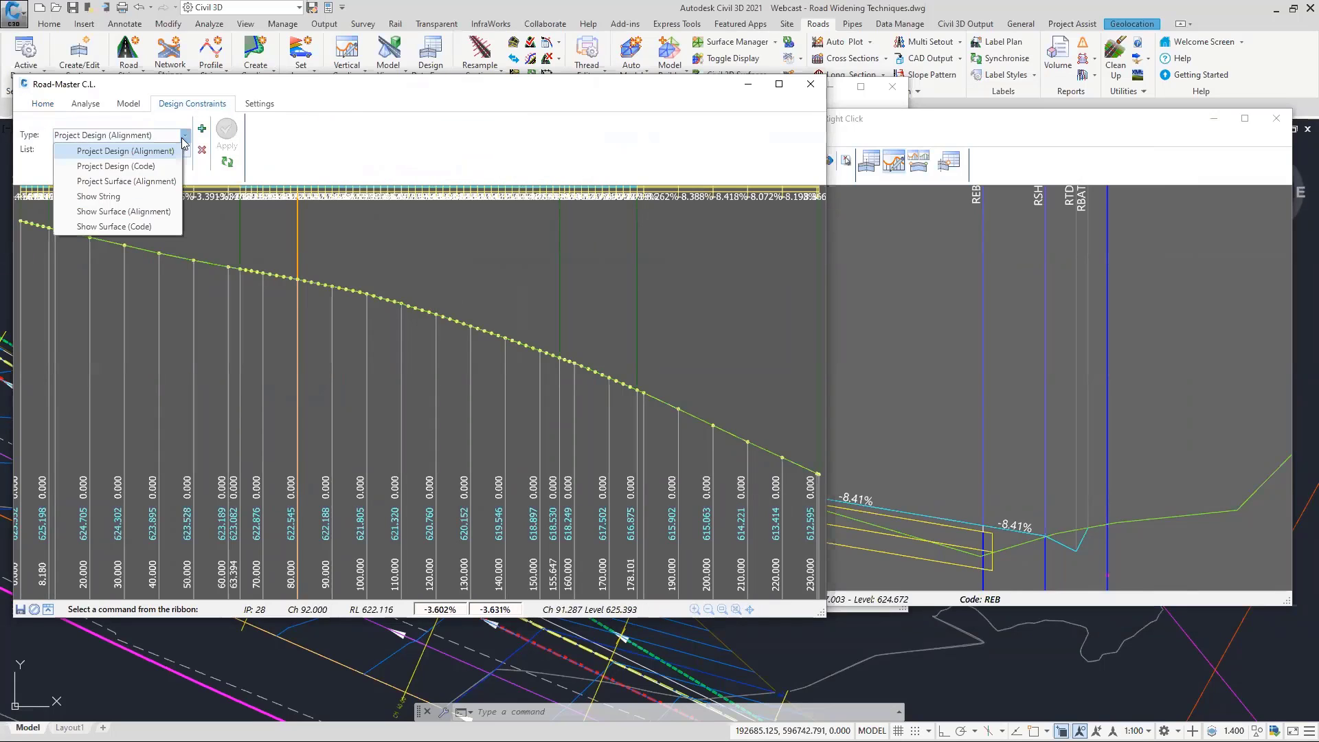
click(115, 166)
click(201, 128)
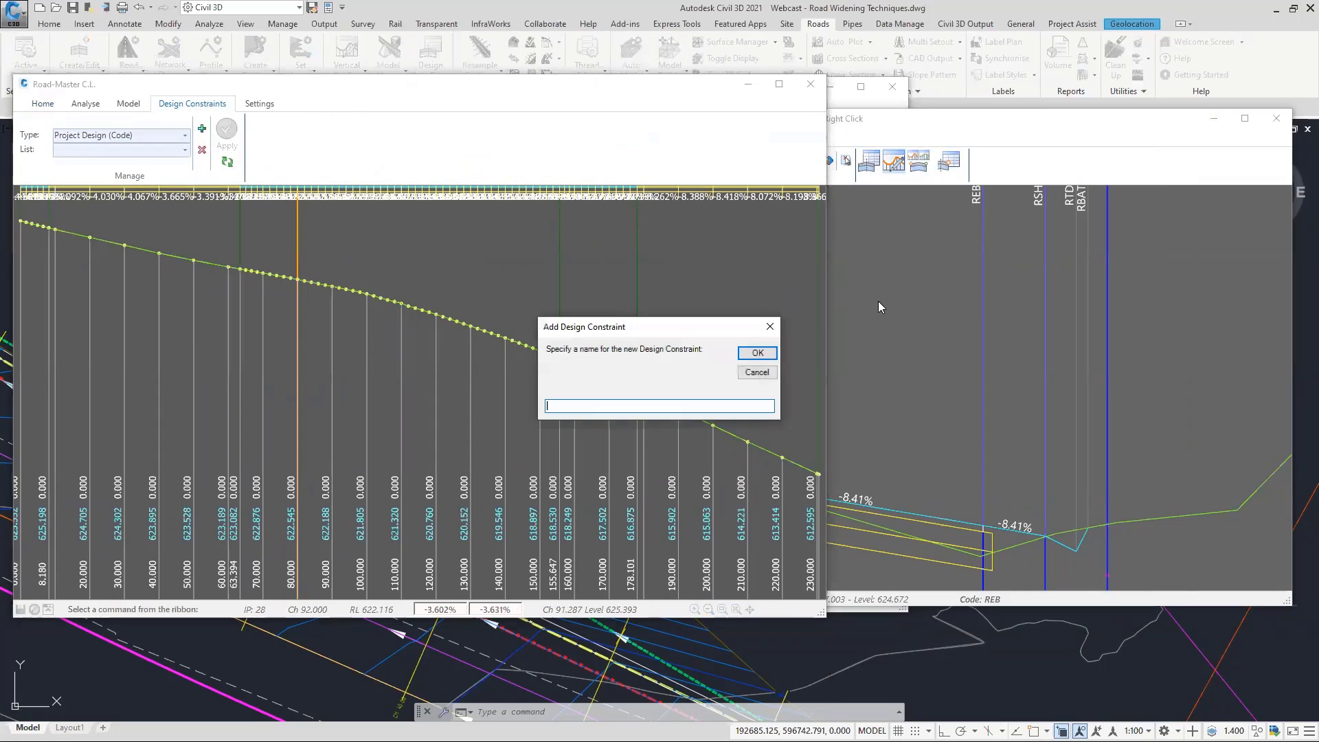
text(400mm below REOB)
click(760, 353)
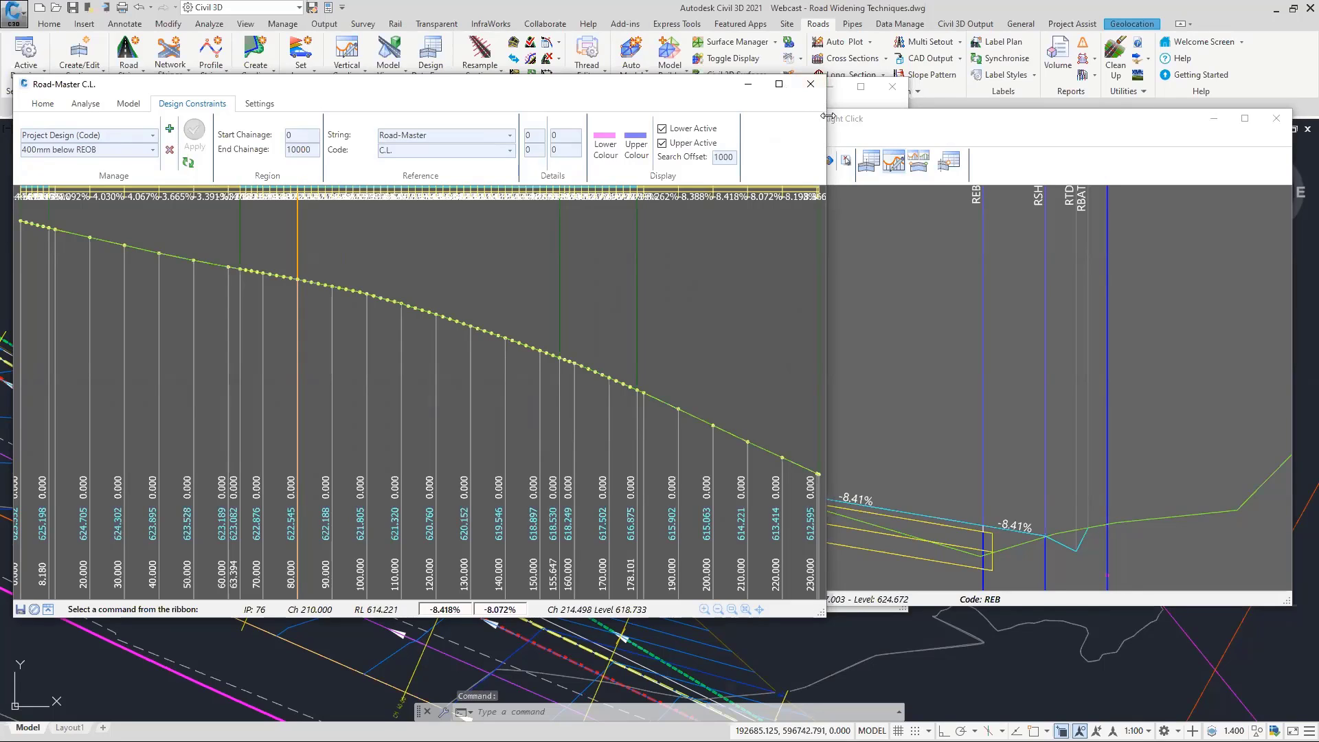
Reference the Road-Master constraint to code REB with a level adjustment of -0.4, and apply it.
drag(827, 116, 951, 117)
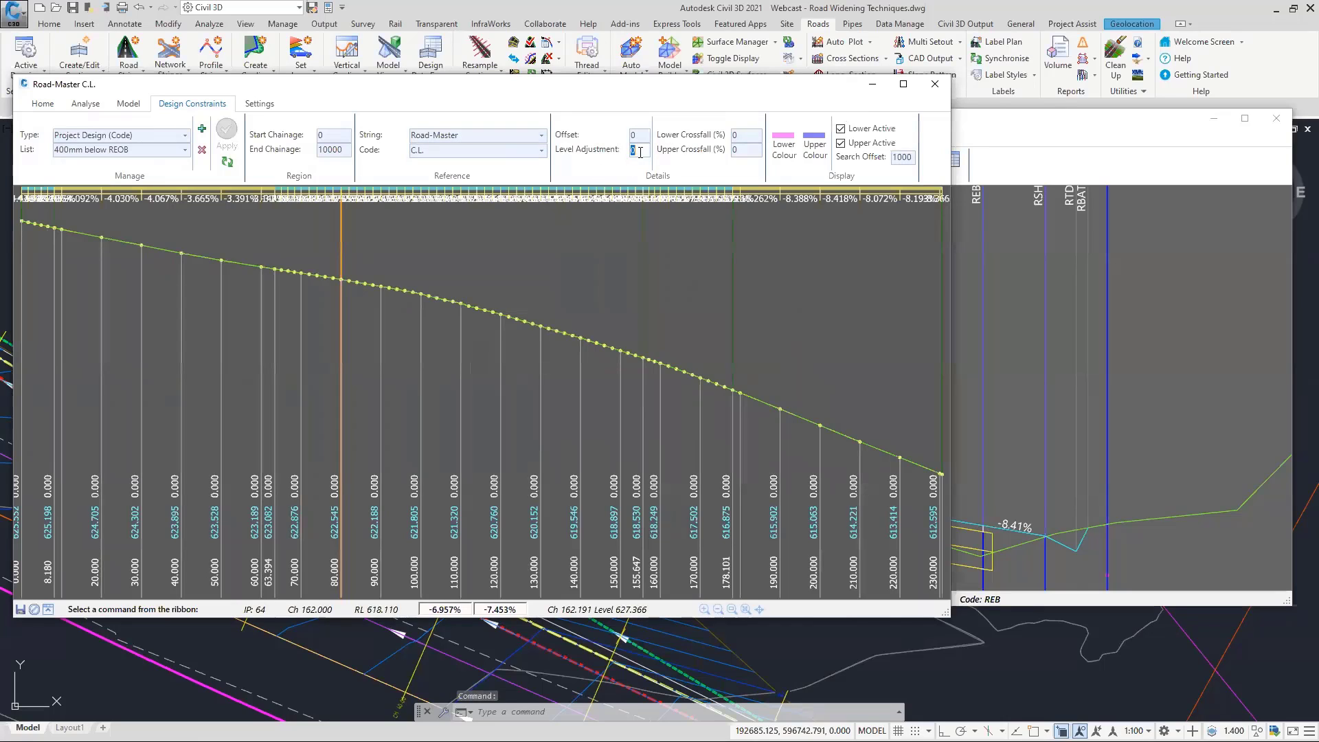
click(541, 150)
click(450, 202)
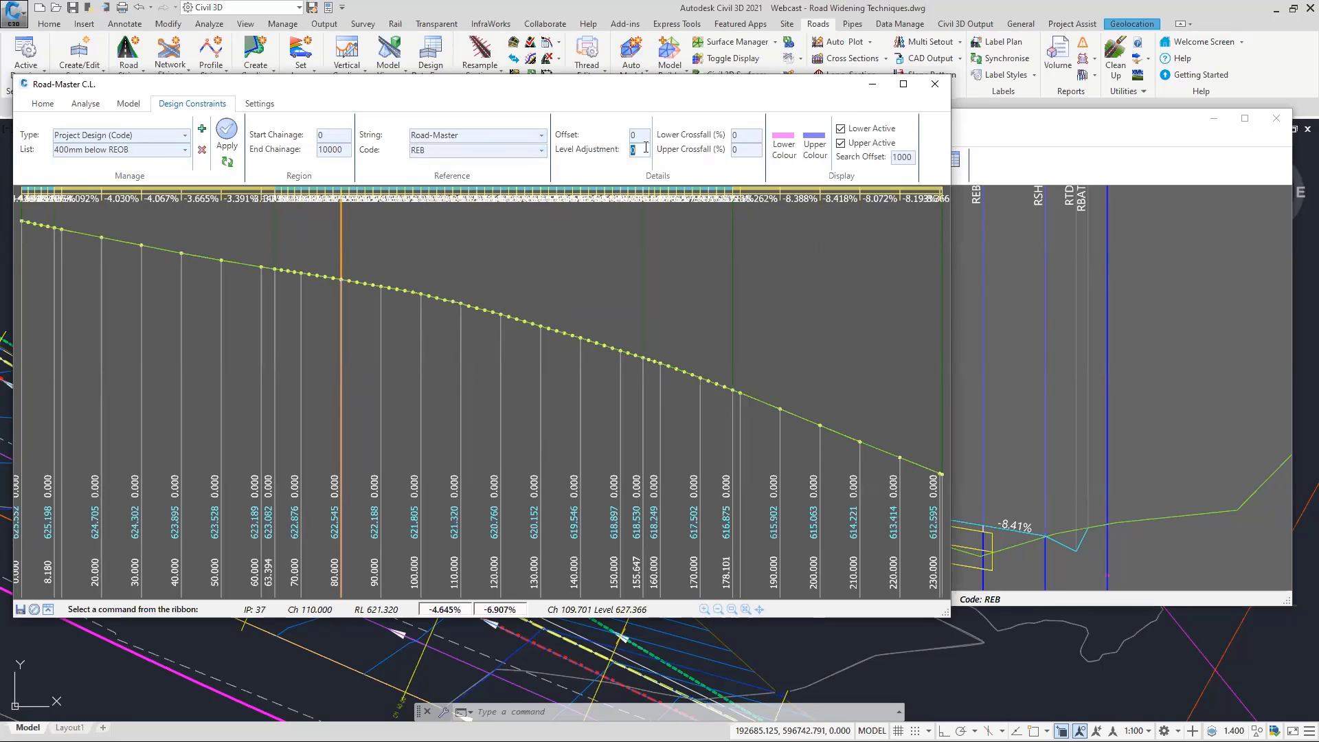
text(-.4)
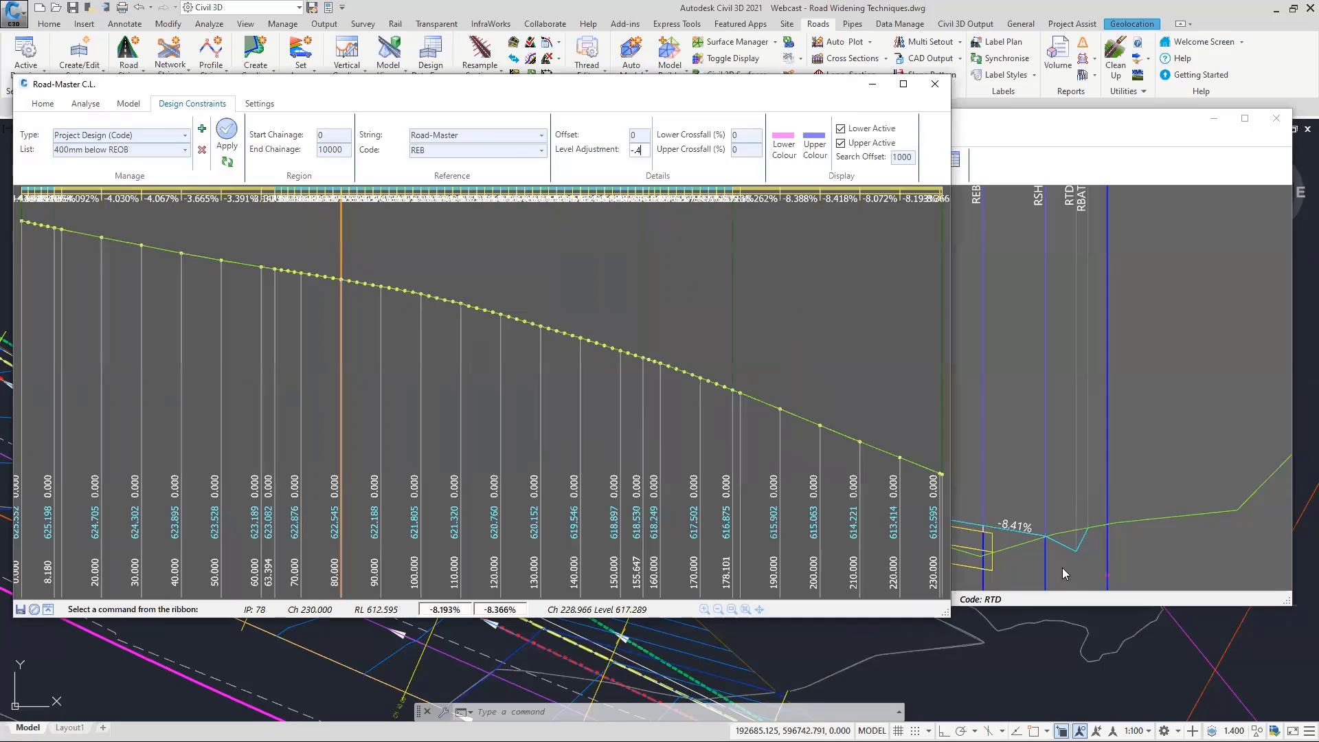
click(227, 131)
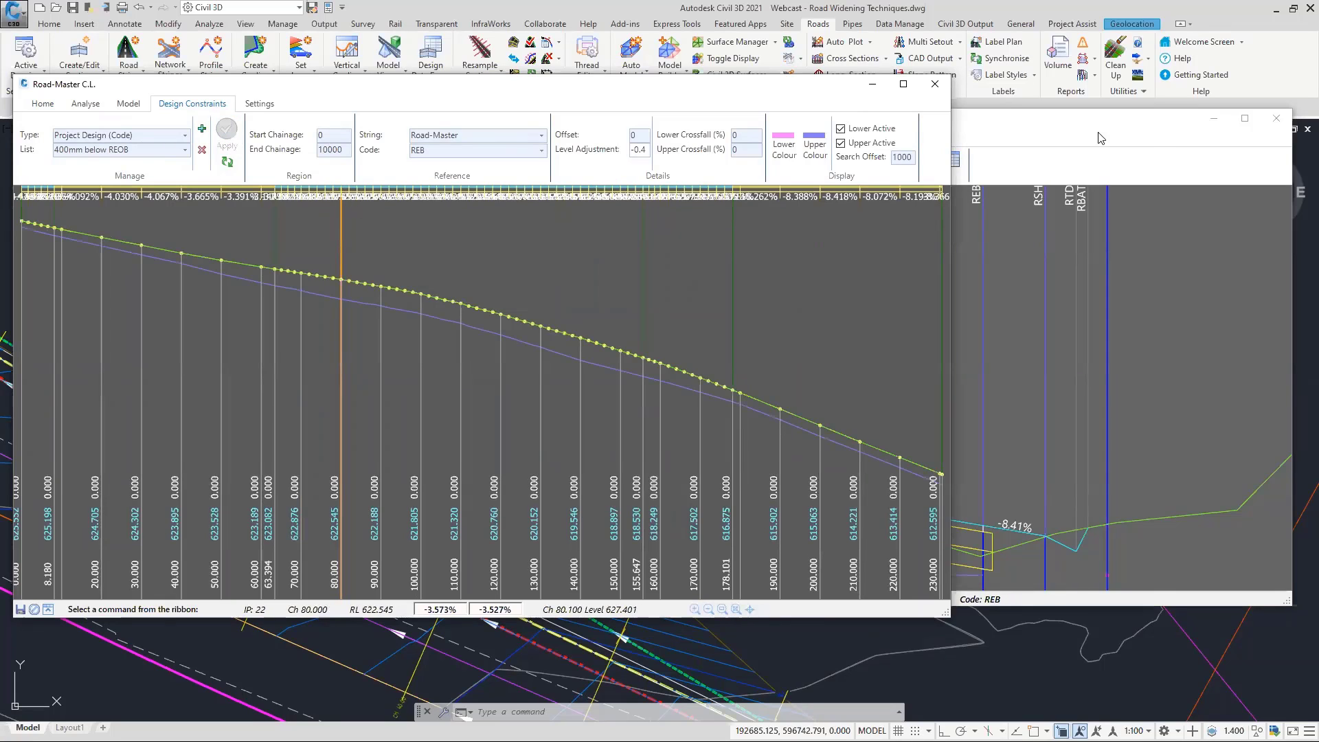
Set the constraint's offset to 5, apply it, and check its extent in the chainage 80 cross section.
click(550, 353)
drag(1084, 130, 1063, 172)
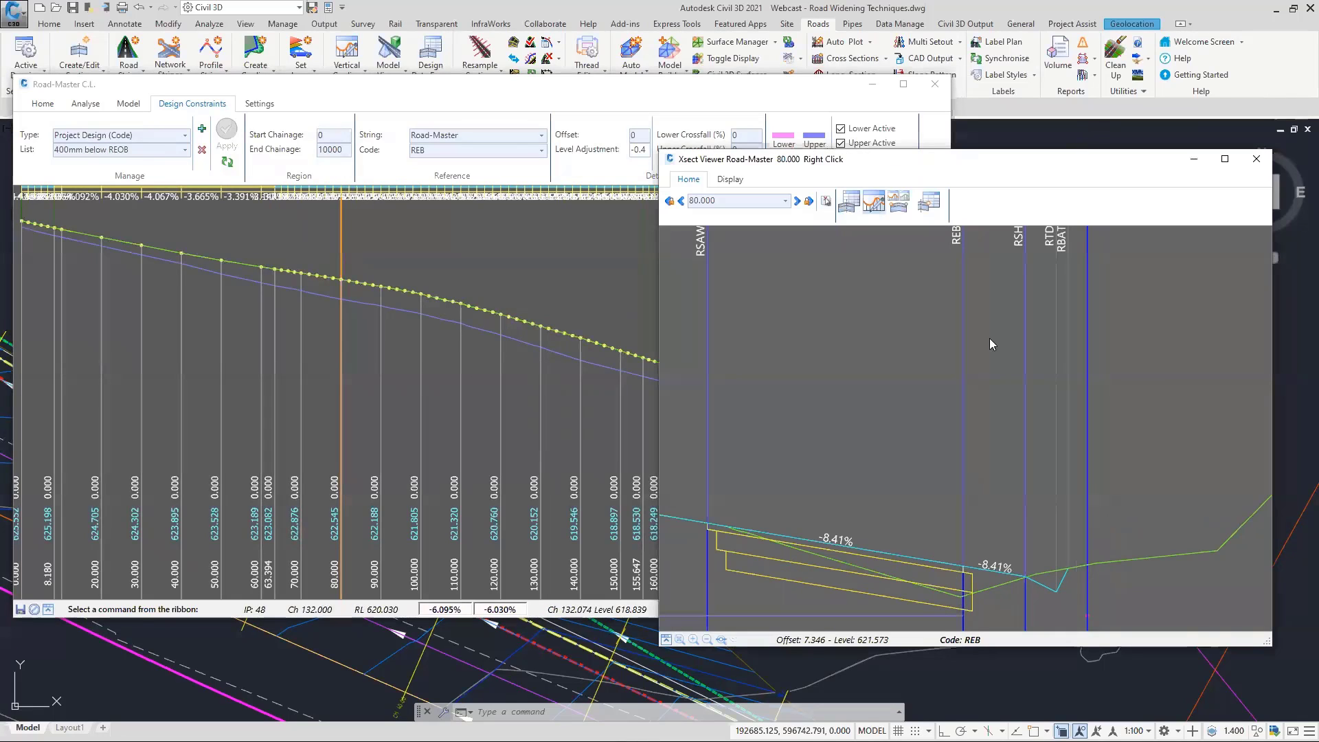
click(961, 615)
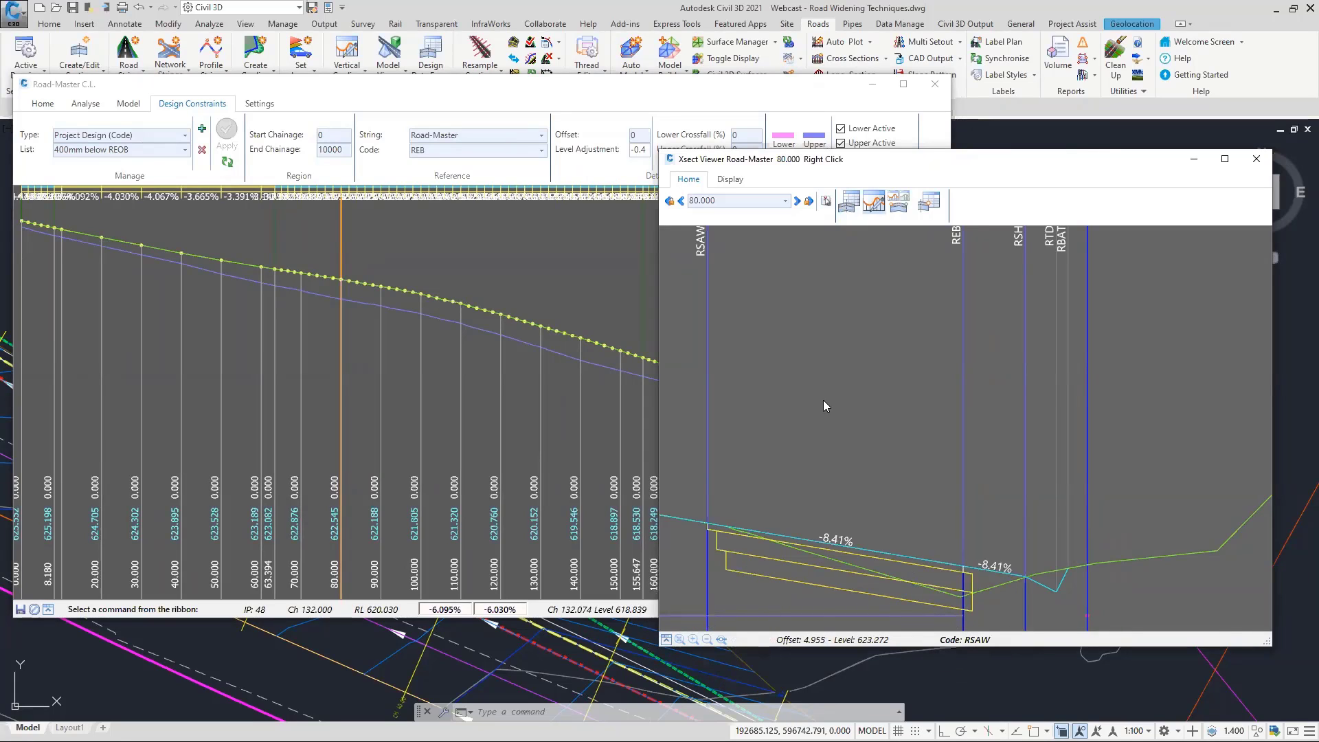
click(1089, 617)
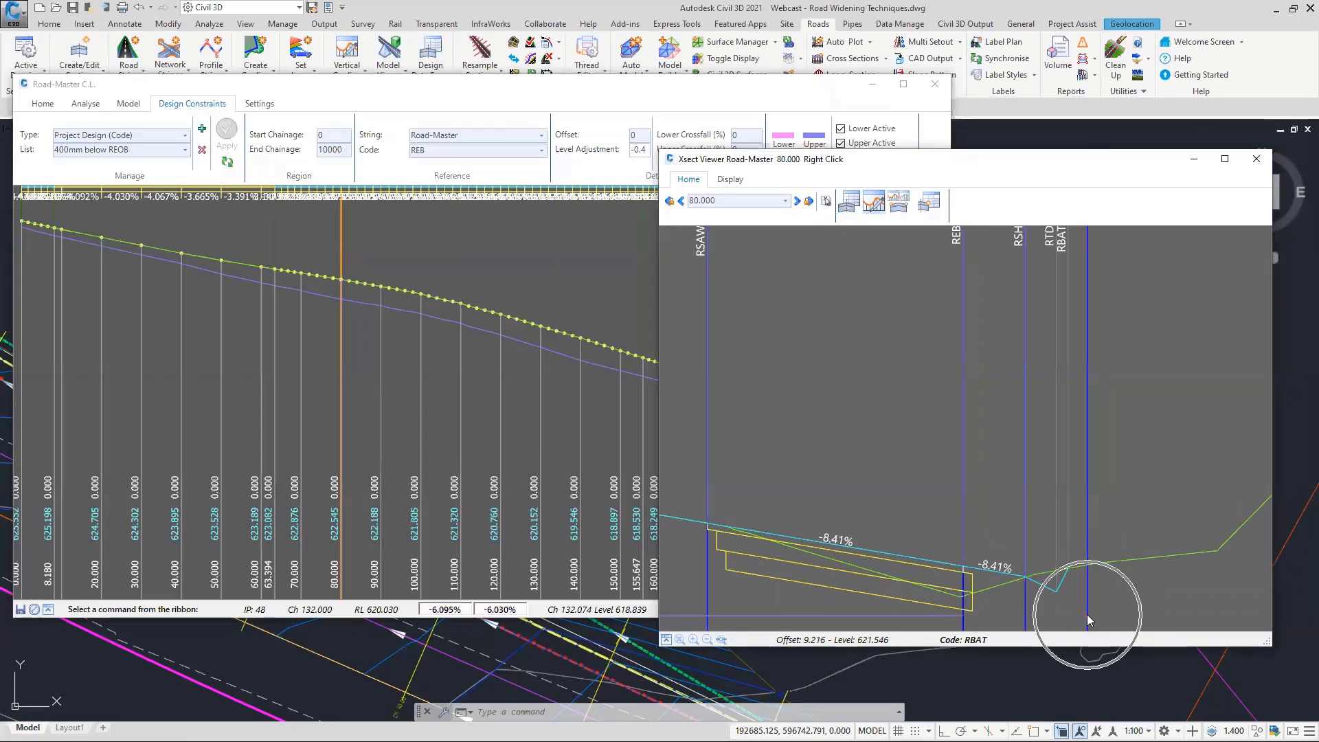
click(633, 134)
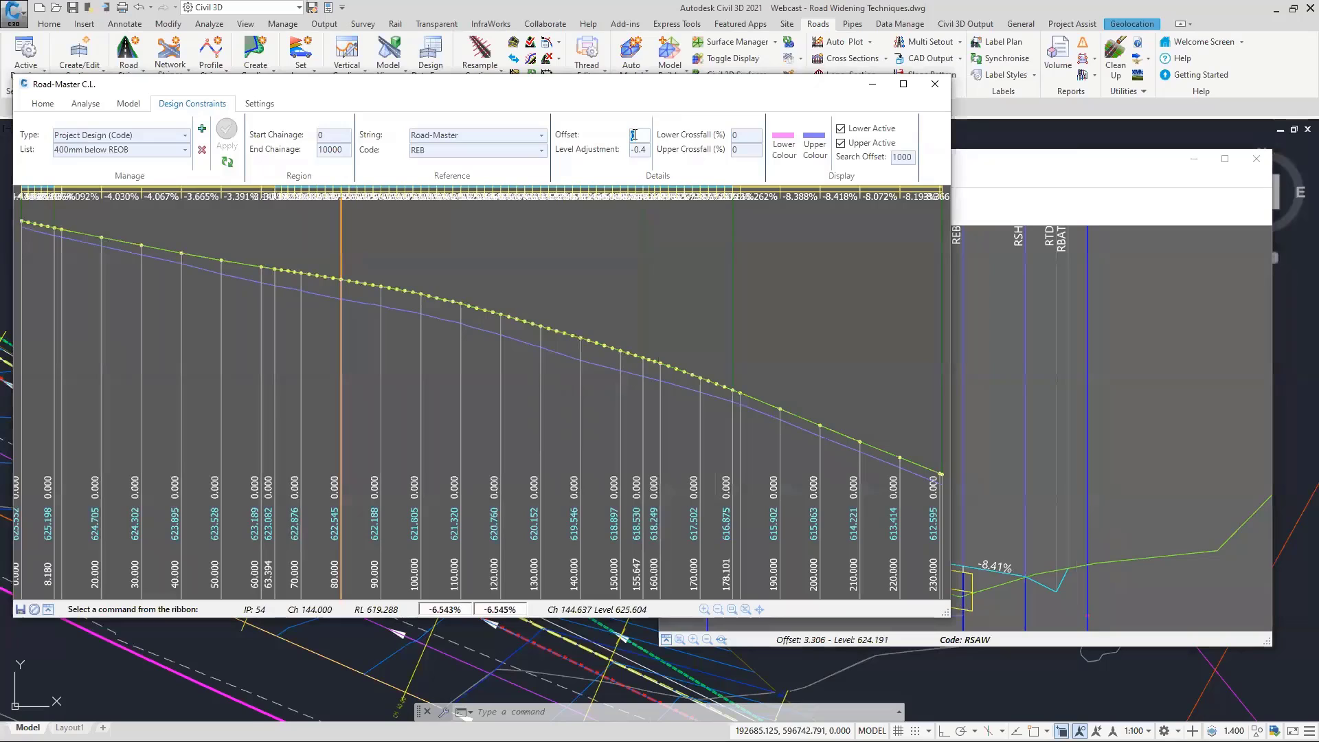
text(5)
click(228, 136)
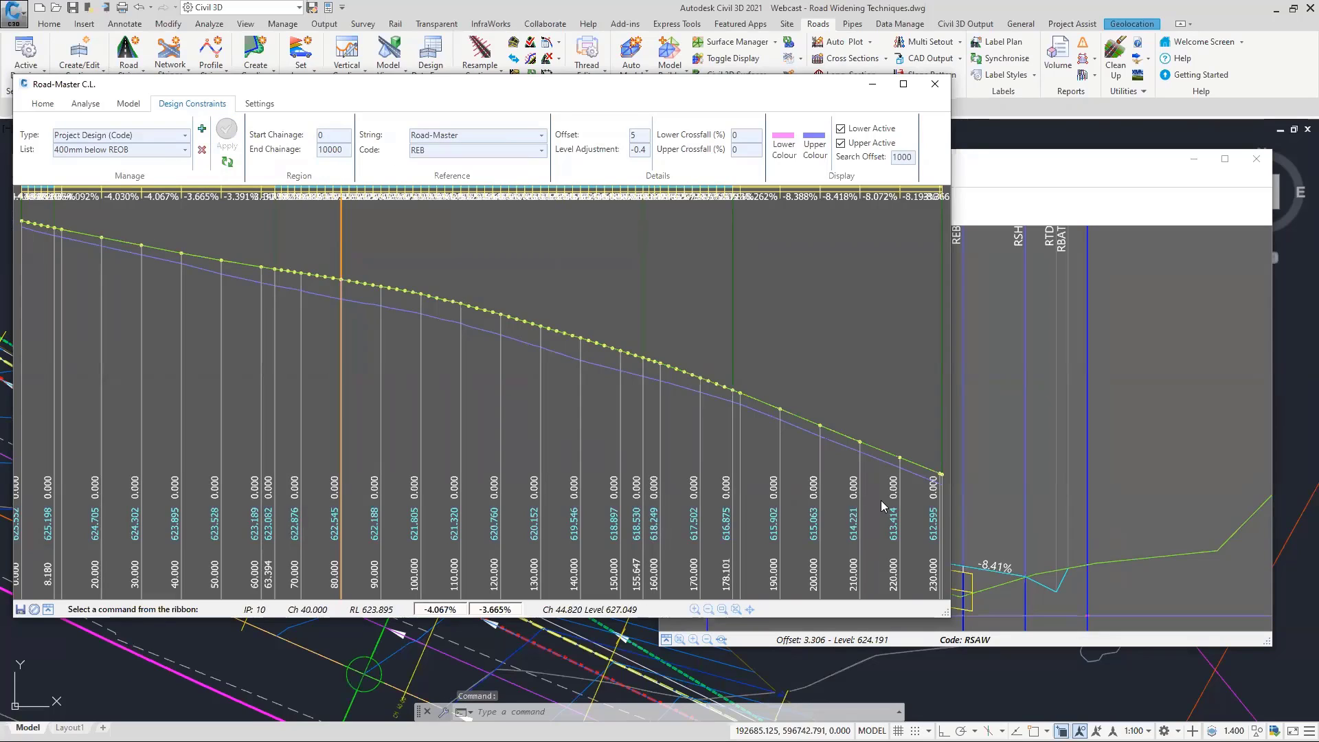
click(1088, 617)
click(1024, 170)
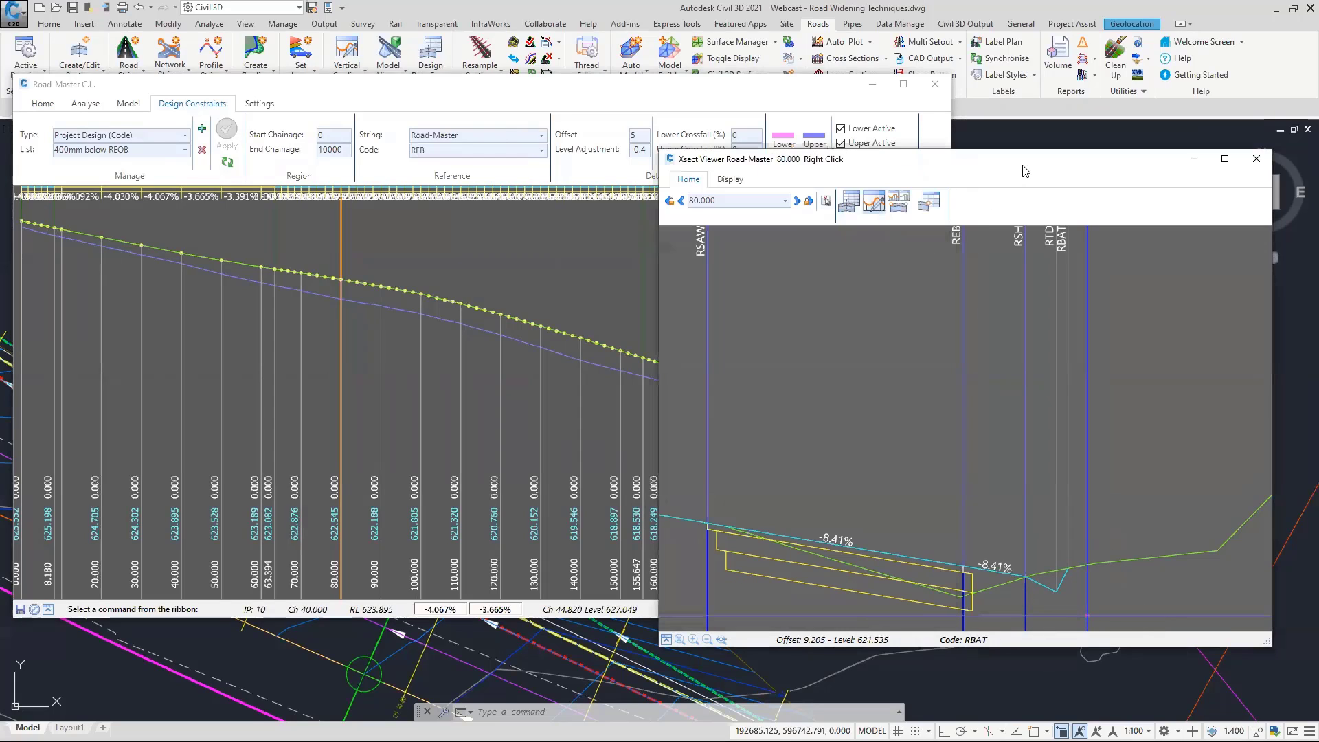
Put the Road-Master profile view away, then reposition and enlarge the chainage 80 cross section viewer.
click(921, 91)
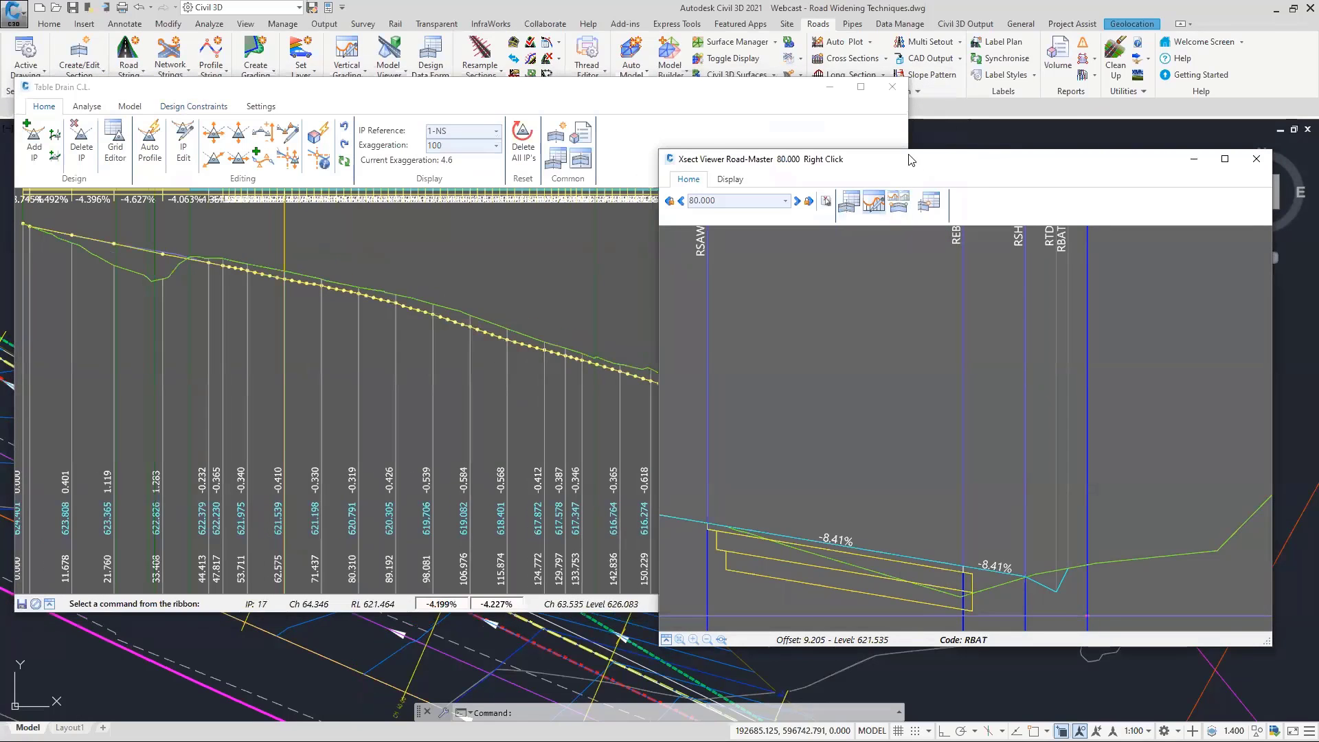
drag(917, 162, 721, 62)
drag(1069, 540, 1294, 658)
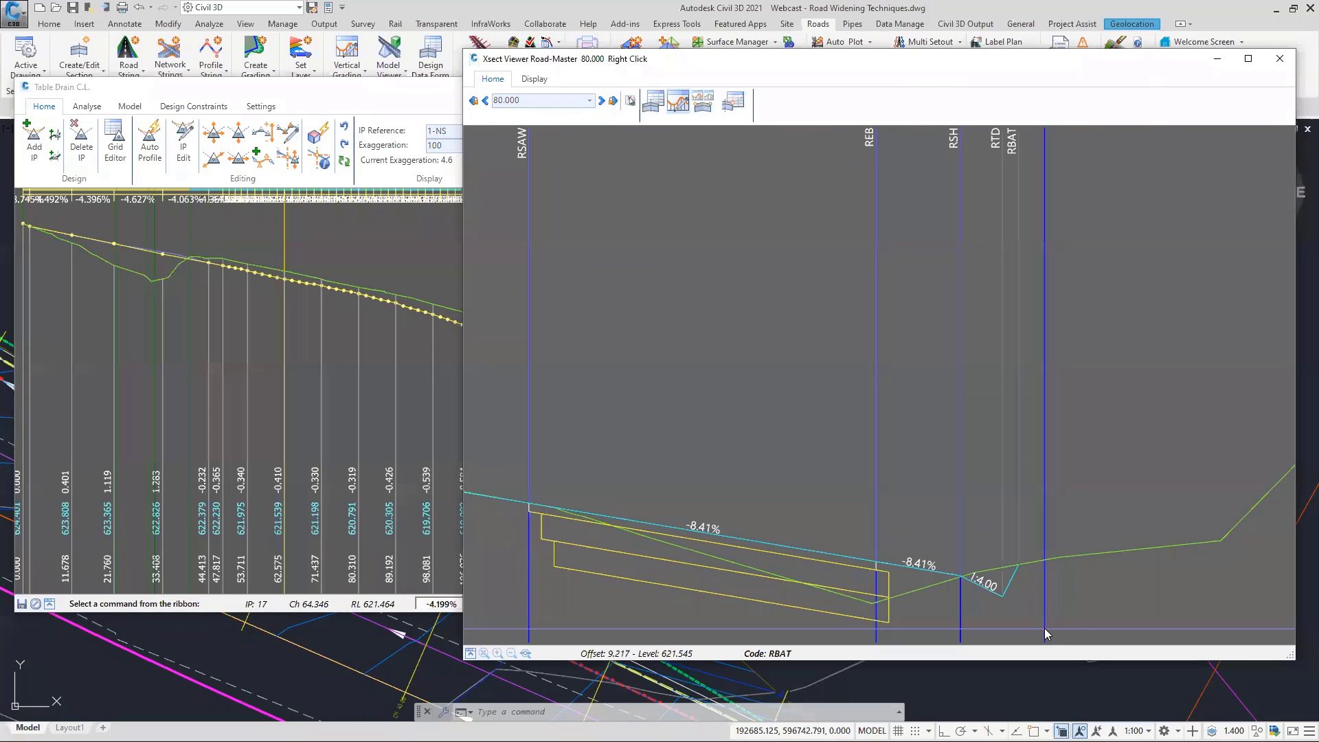
Check the Table Drain string level entry among the default display objects for the cross section view.
click(534, 79)
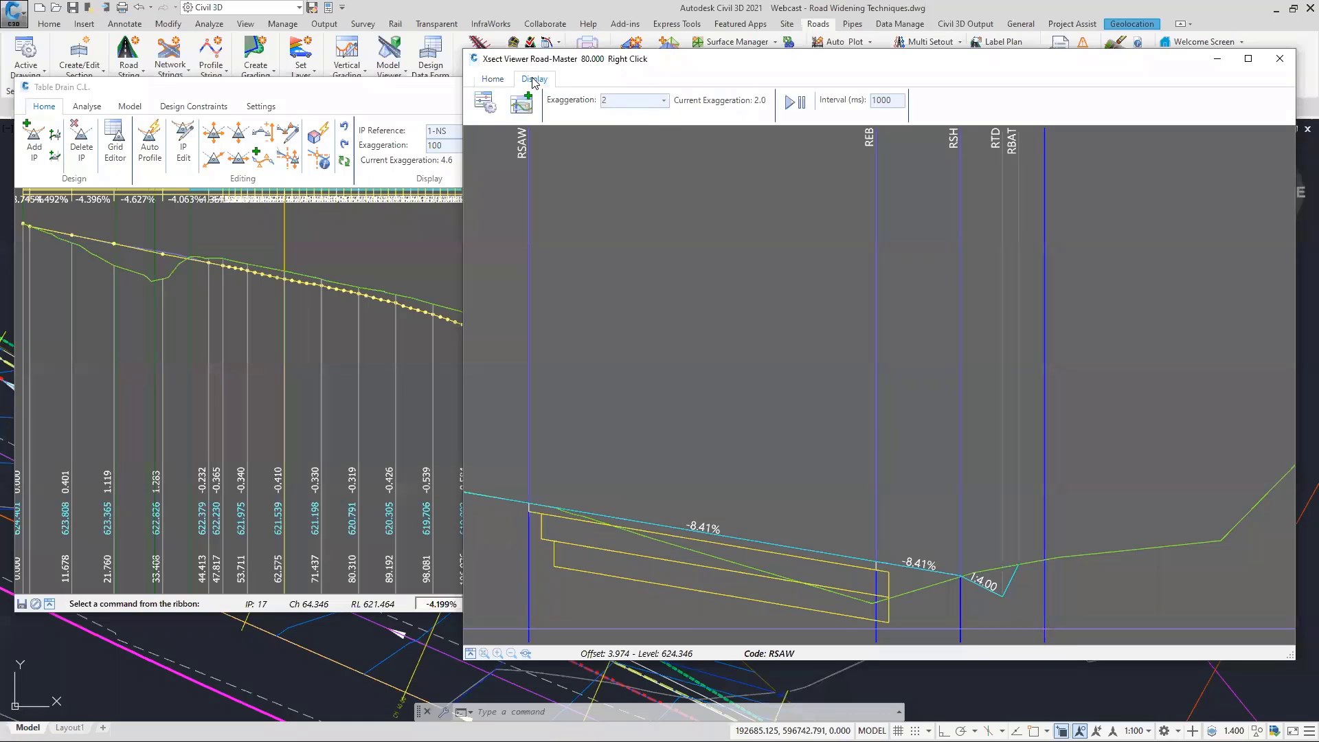
click(520, 105)
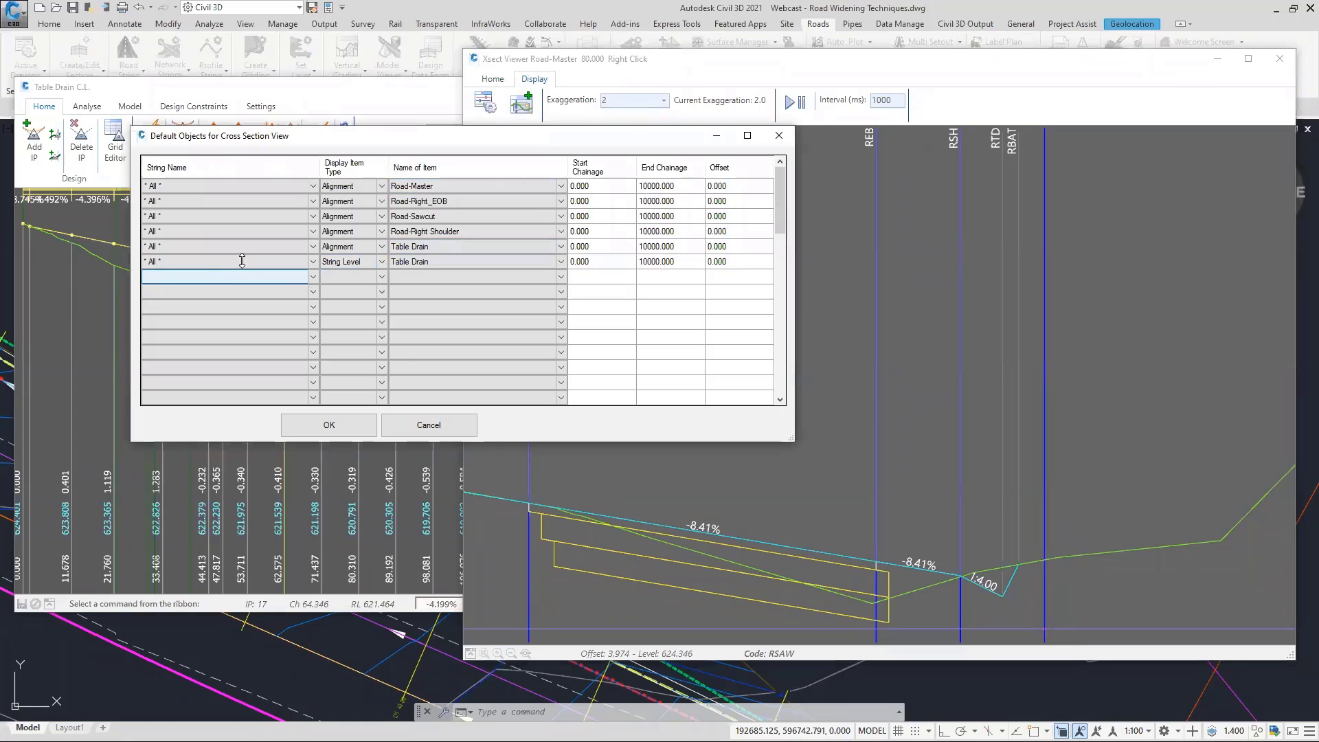
click(382, 263)
click(549, 262)
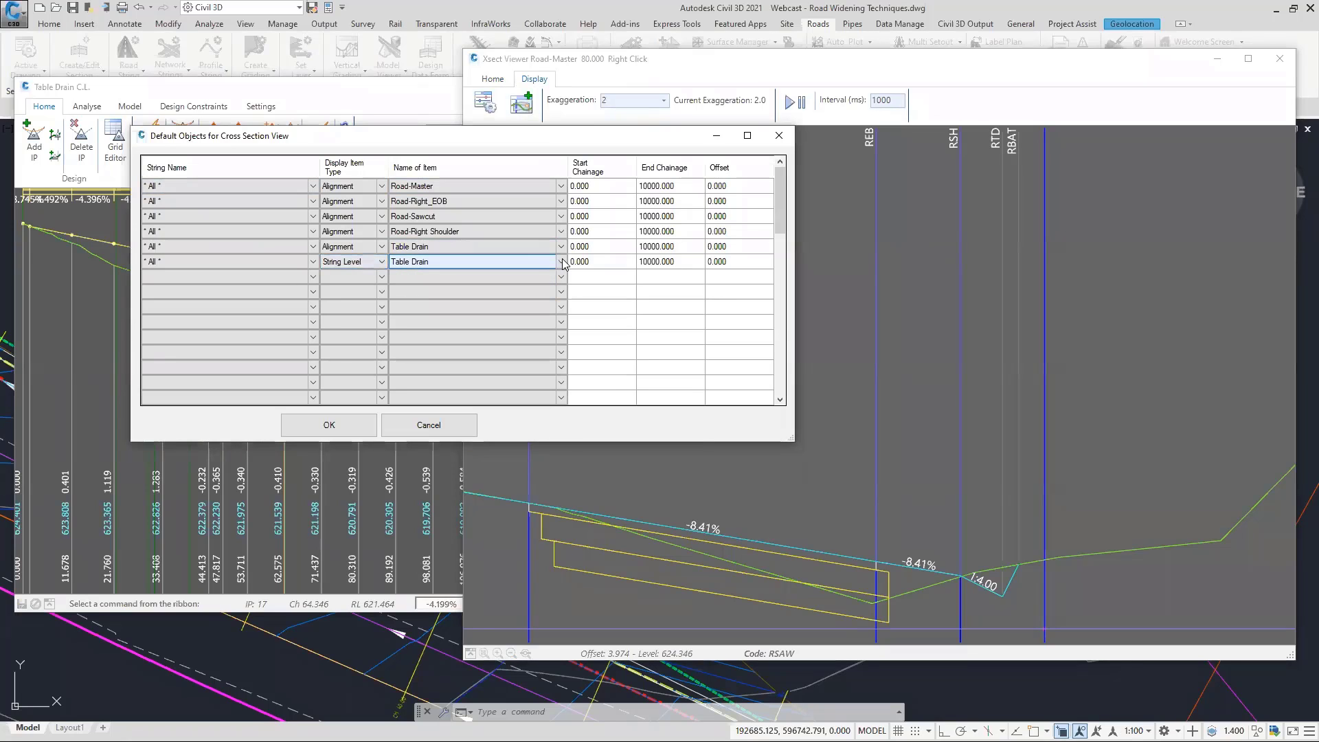
click(328, 425)
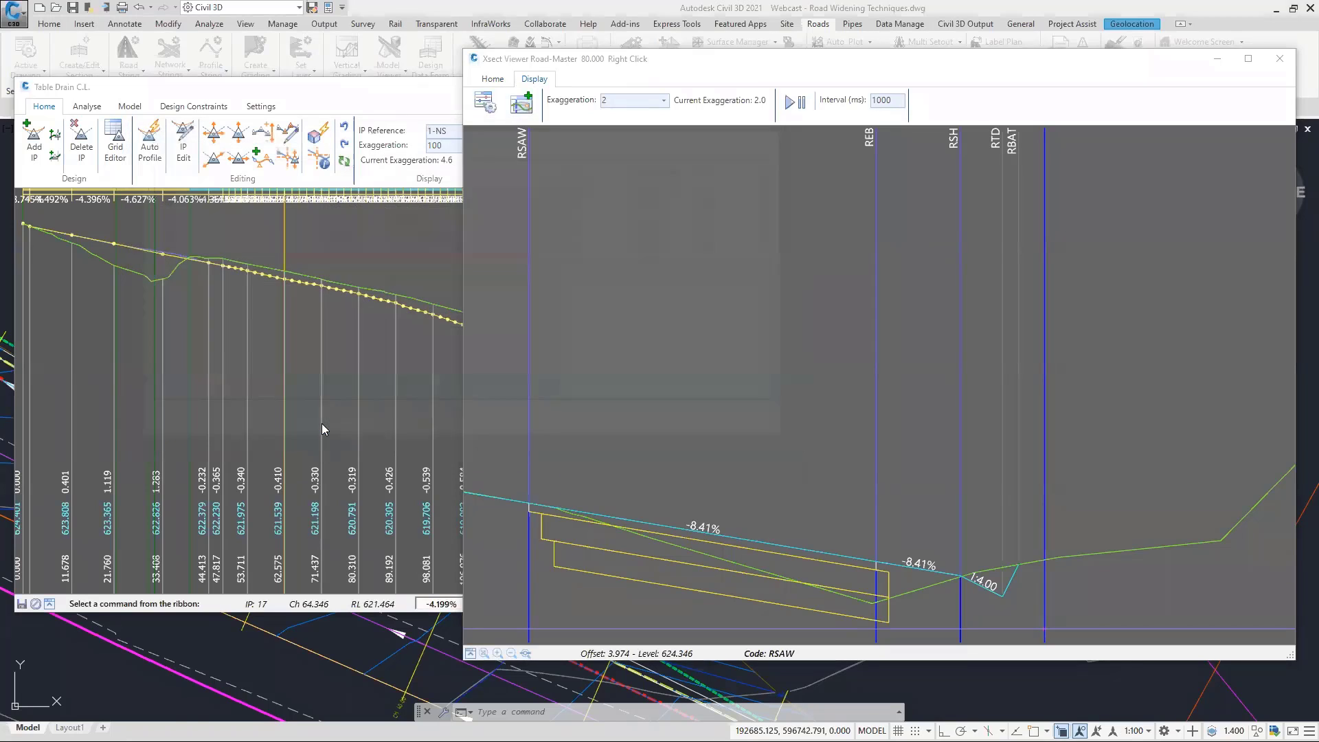
Move the chainage 80 cross section viewer over the profile view to leave room for the variation options.
right_click(1003, 422)
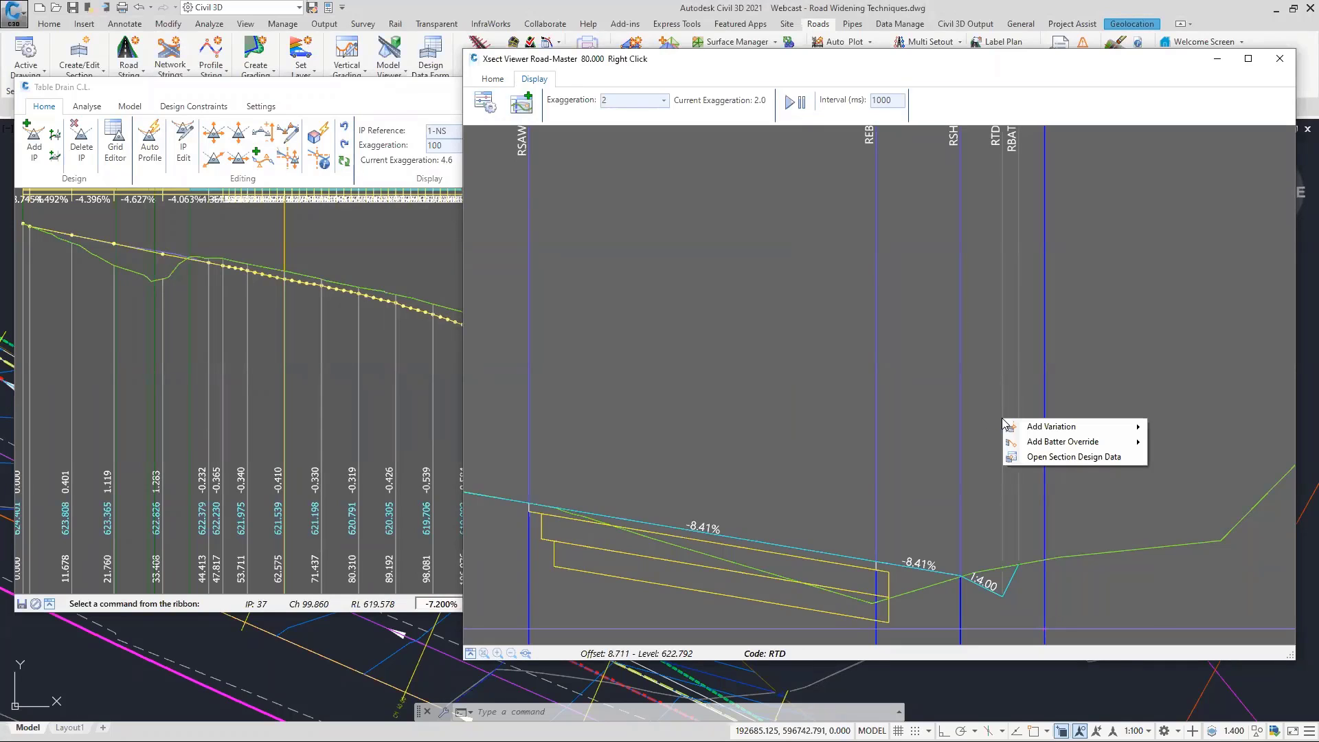
mouse_move(1014, 430)
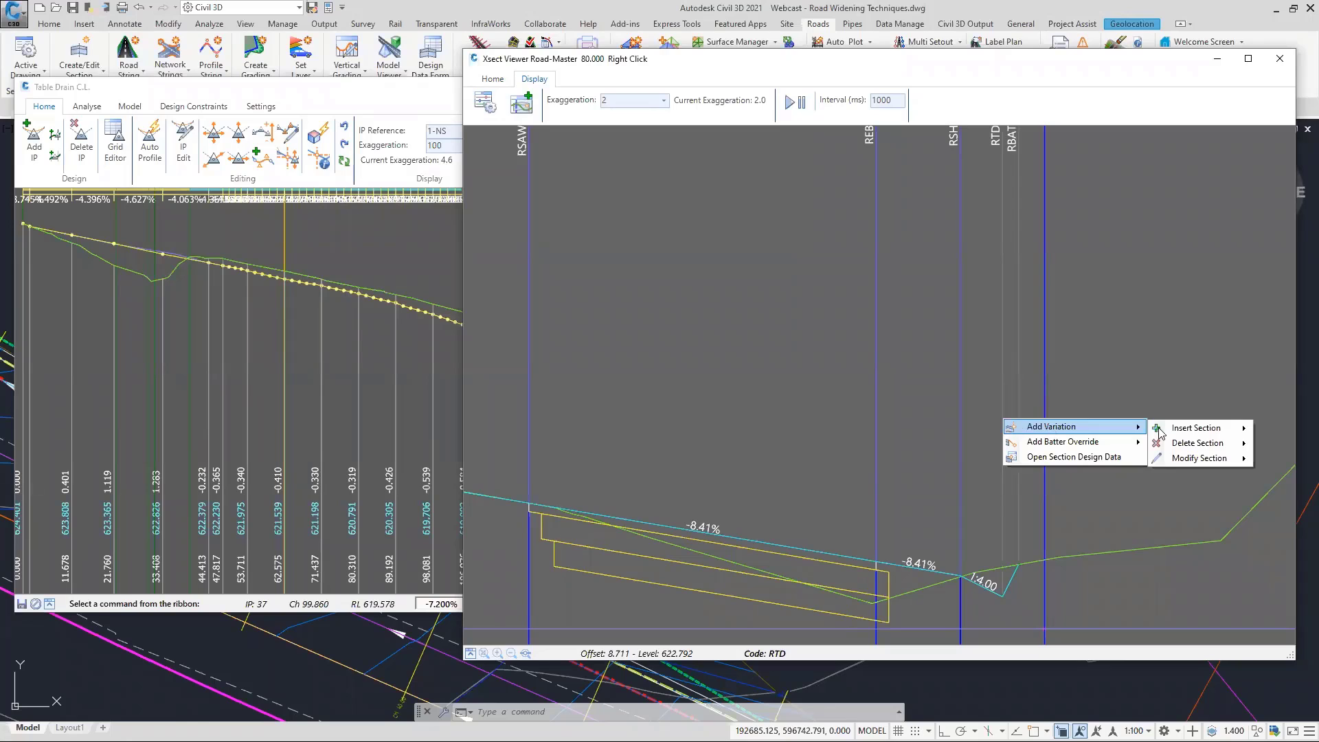
click(999, 62)
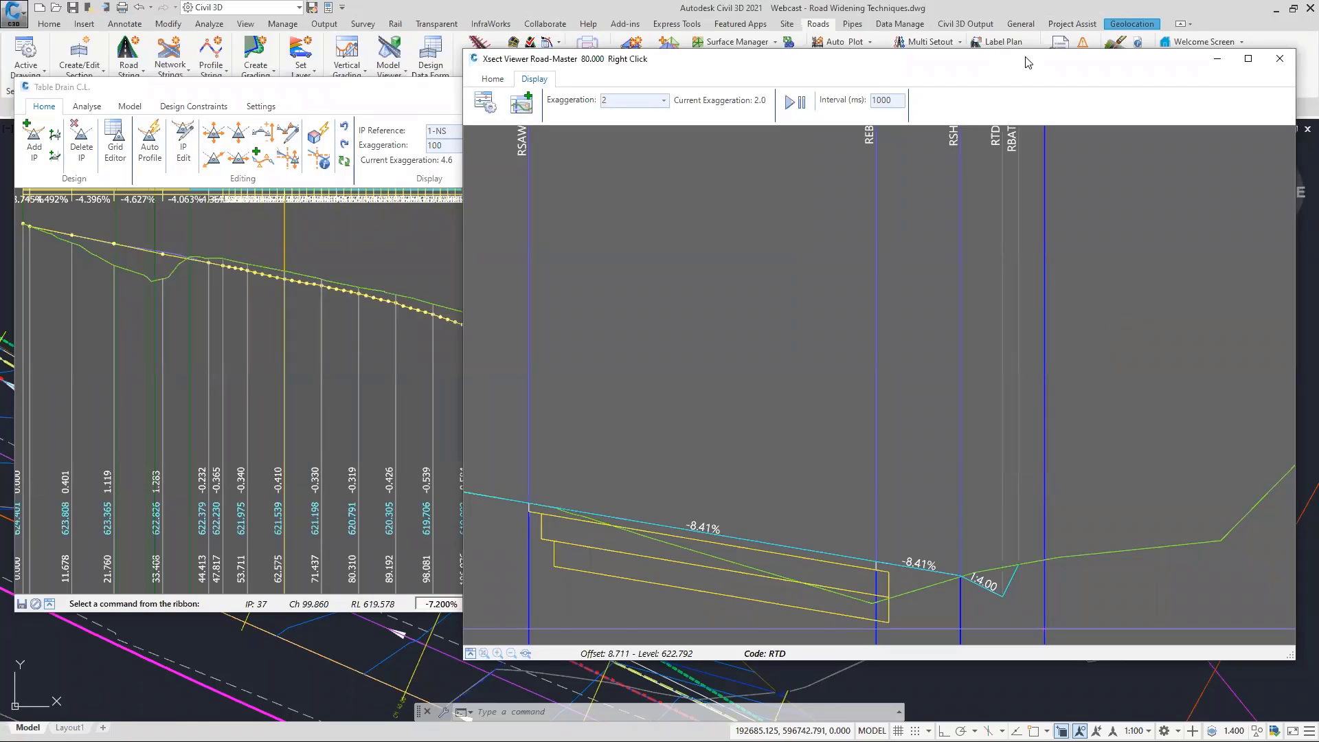
drag(1021, 62, 603, 53)
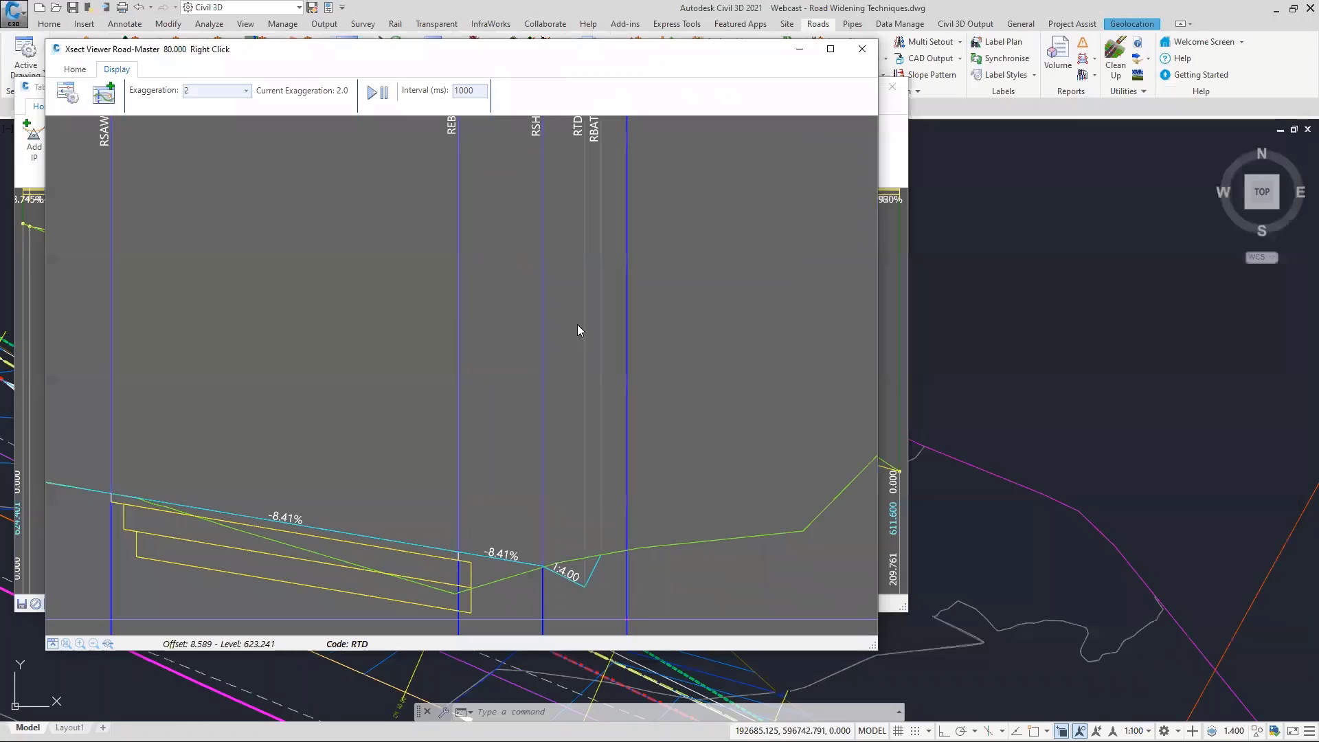
Add a Match Code to String variation tying code RTD to the Table Drain string over the alignment extents, with method changeOffsetandLevel.
right_click(586, 235)
mouse_move(659, 244)
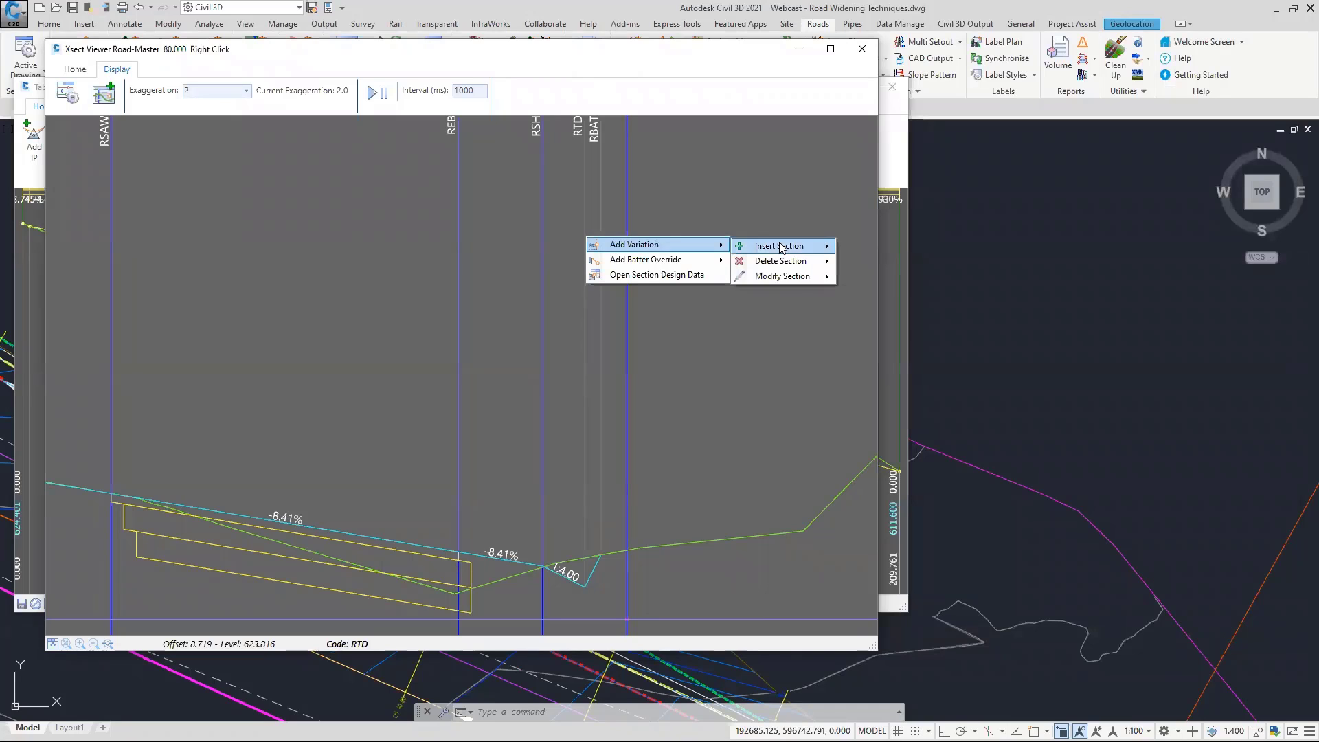
mouse_move(792, 282)
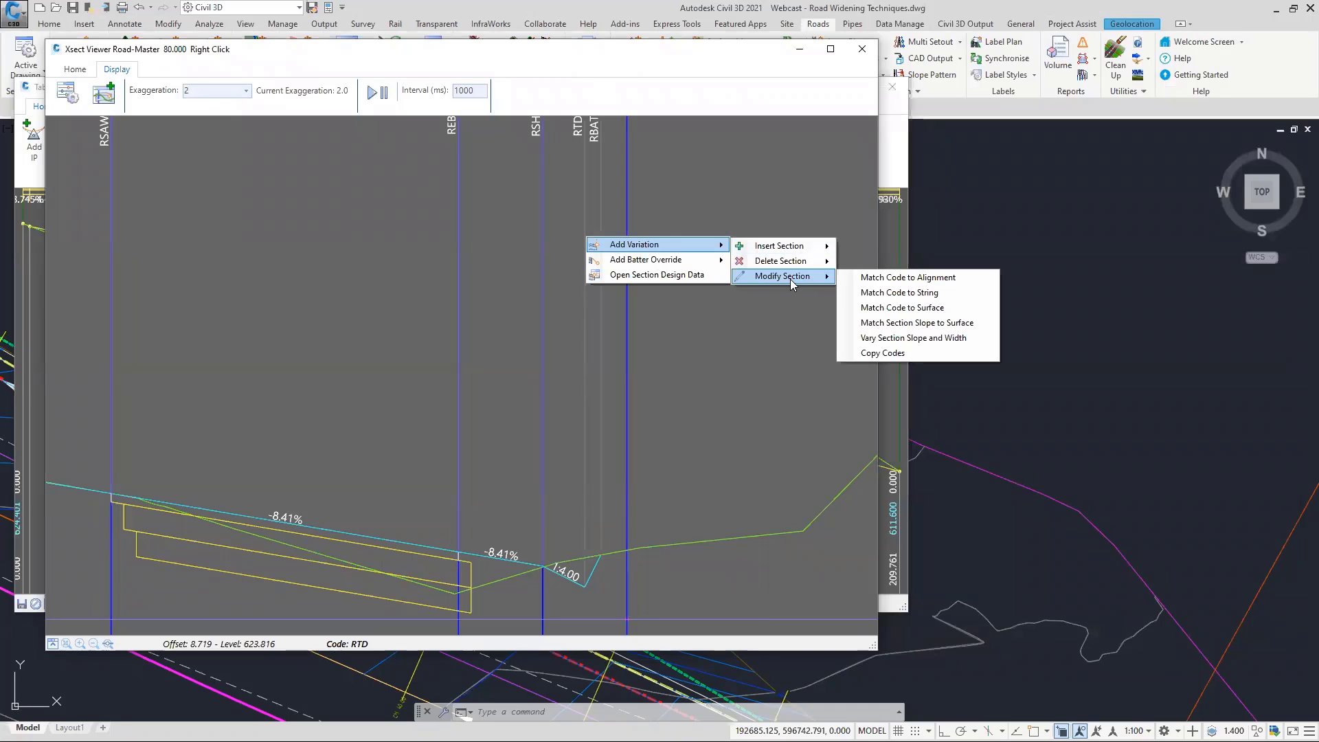
click(951, 299)
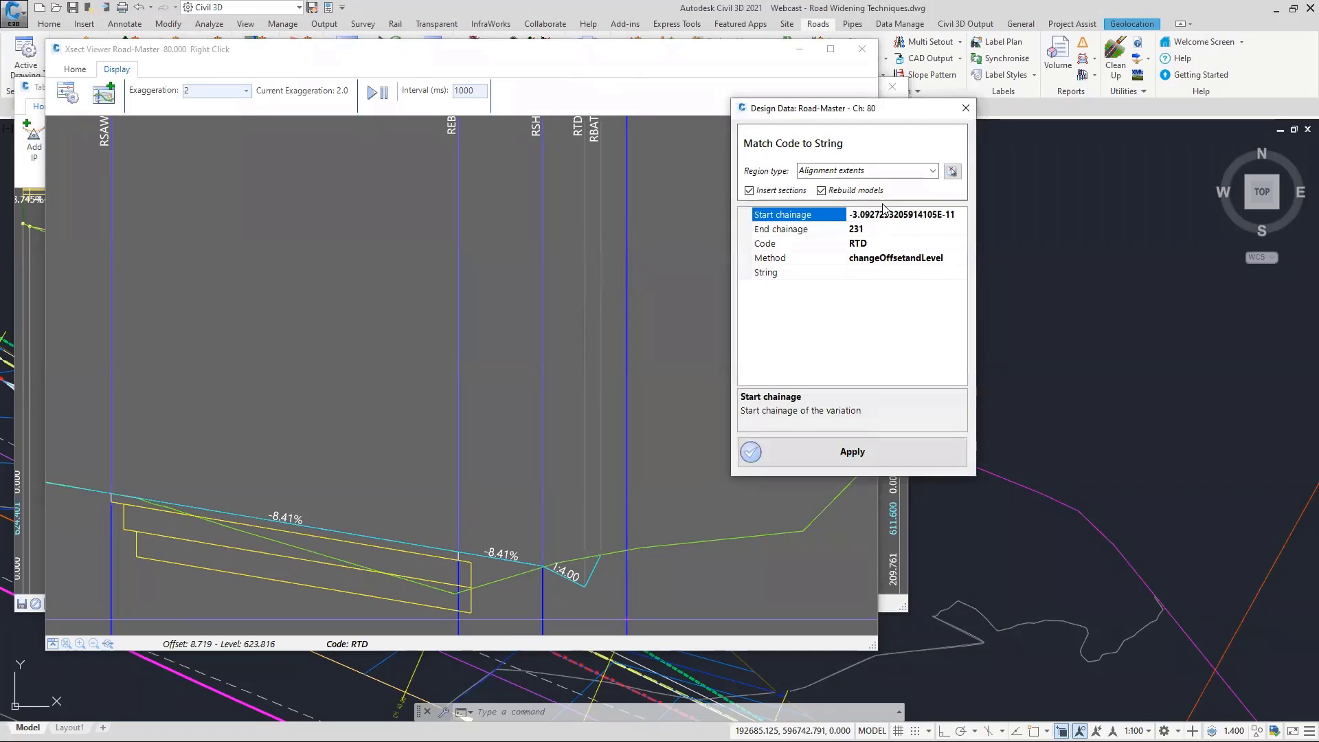
click(882, 214)
click(873, 273)
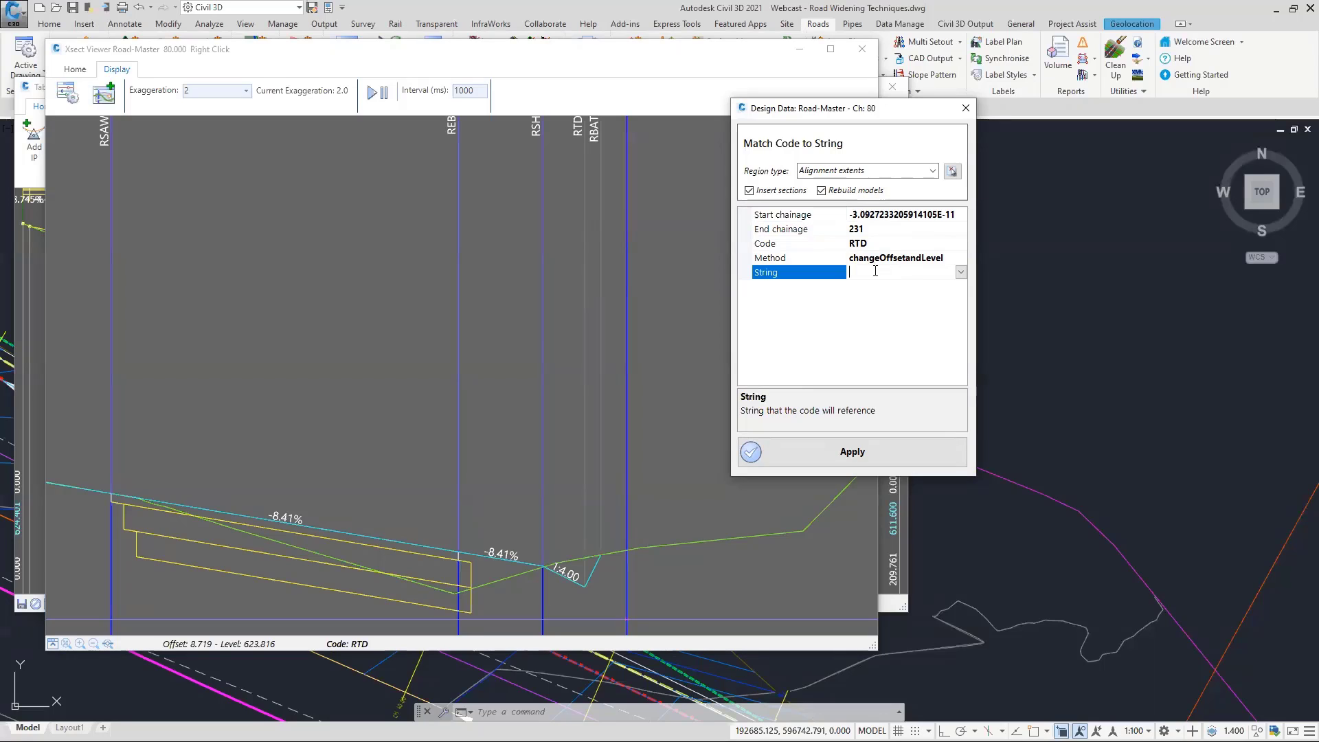
click(959, 273)
click(894, 317)
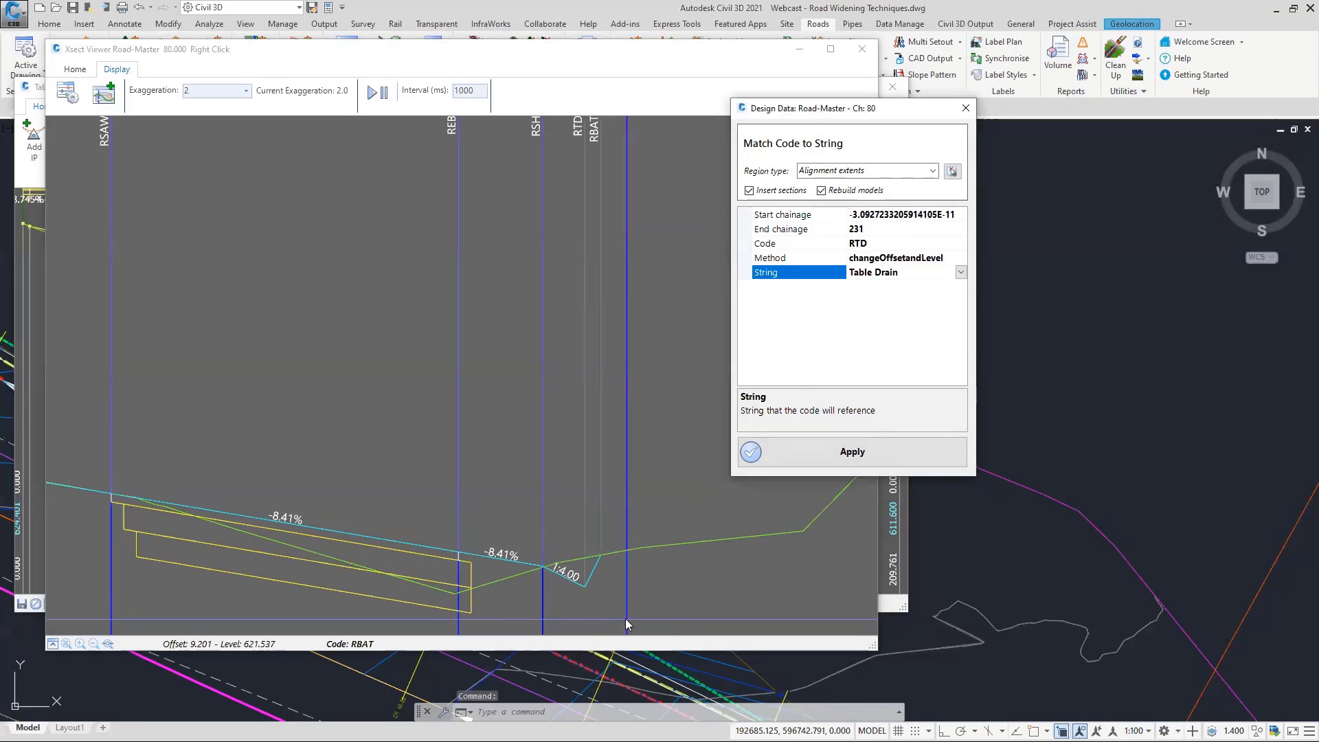
key(ctrl)
key(ctrl)
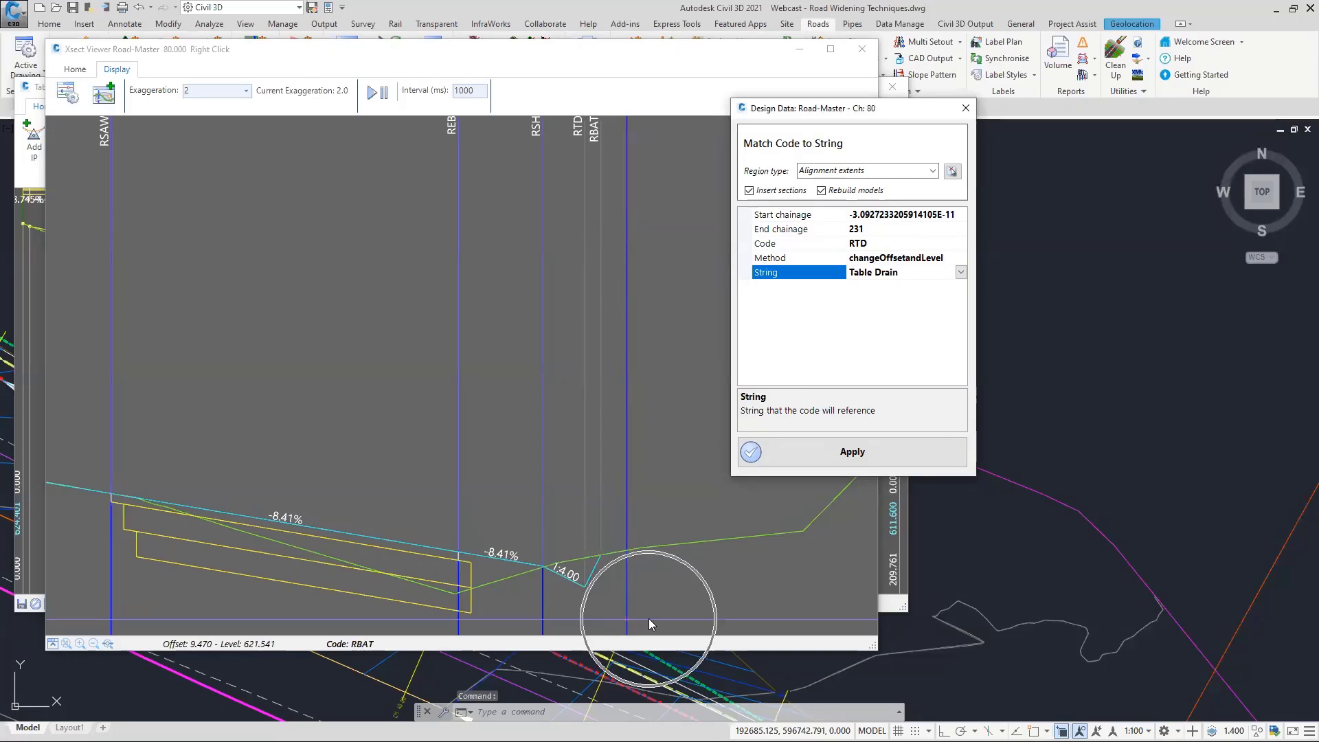
click(846, 459)
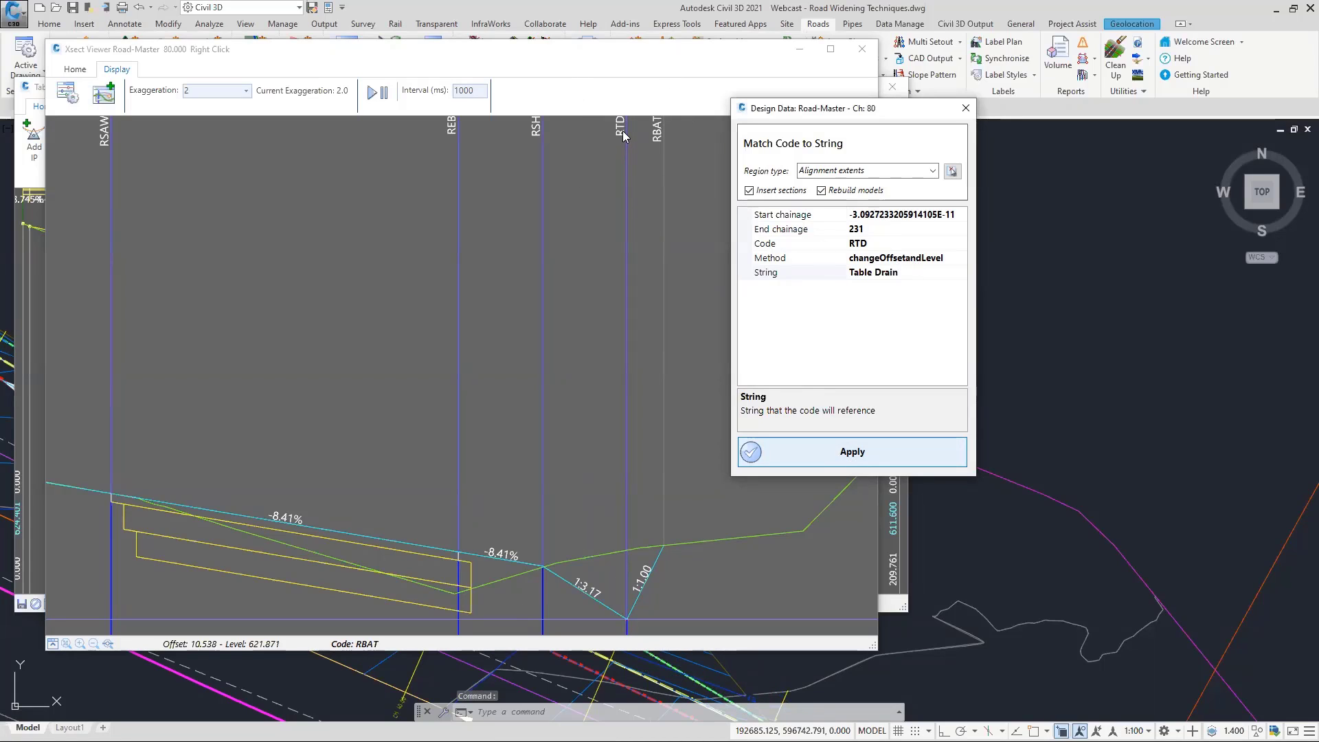
click(966, 108)
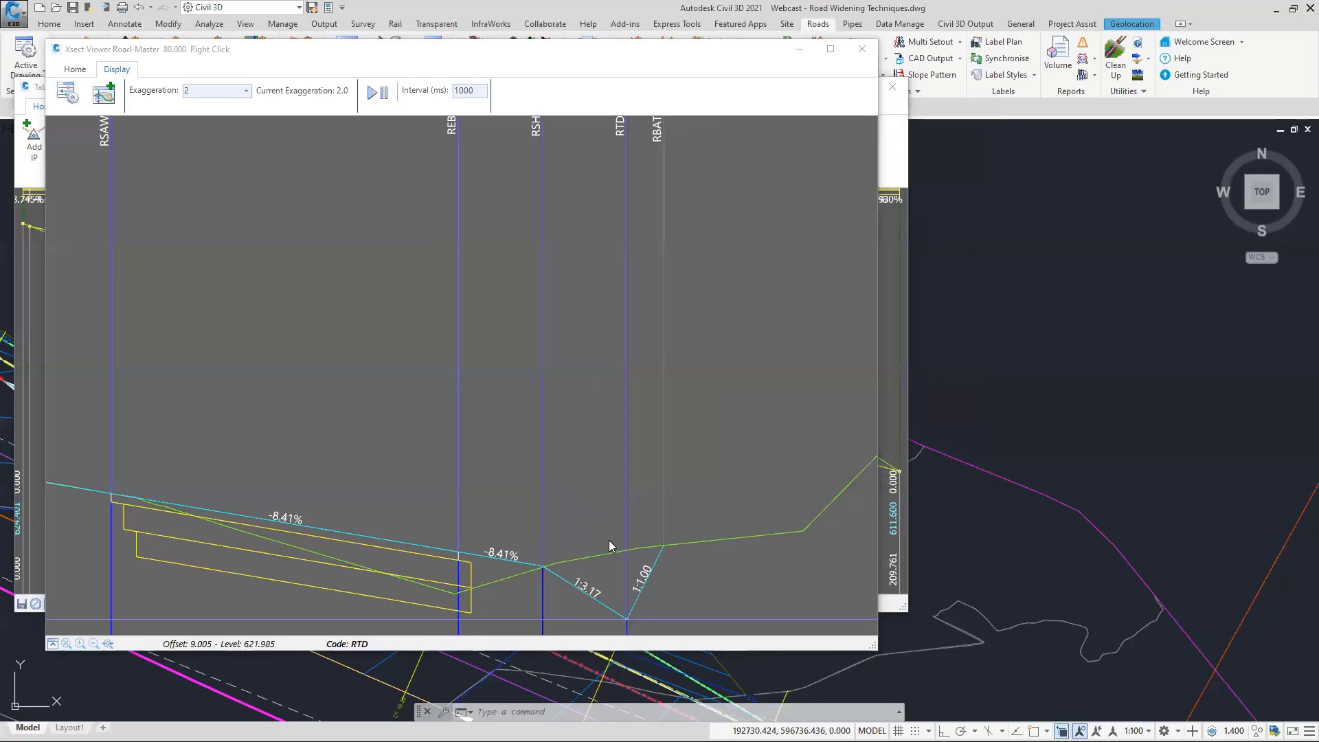
Open the section design data for chainage 80 and select the Match Code to String variation for RTD.
right_click(576, 291)
click(642, 327)
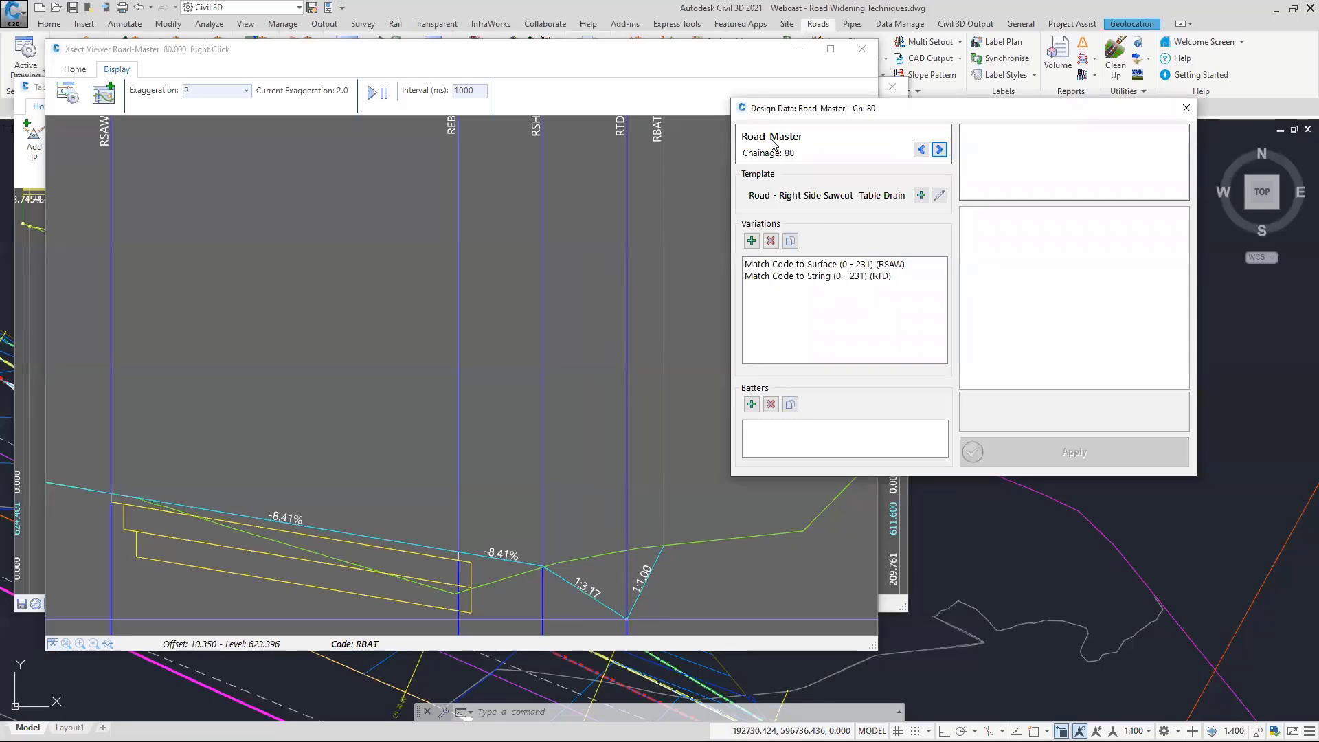
key(ctrl)
key(ctrl)
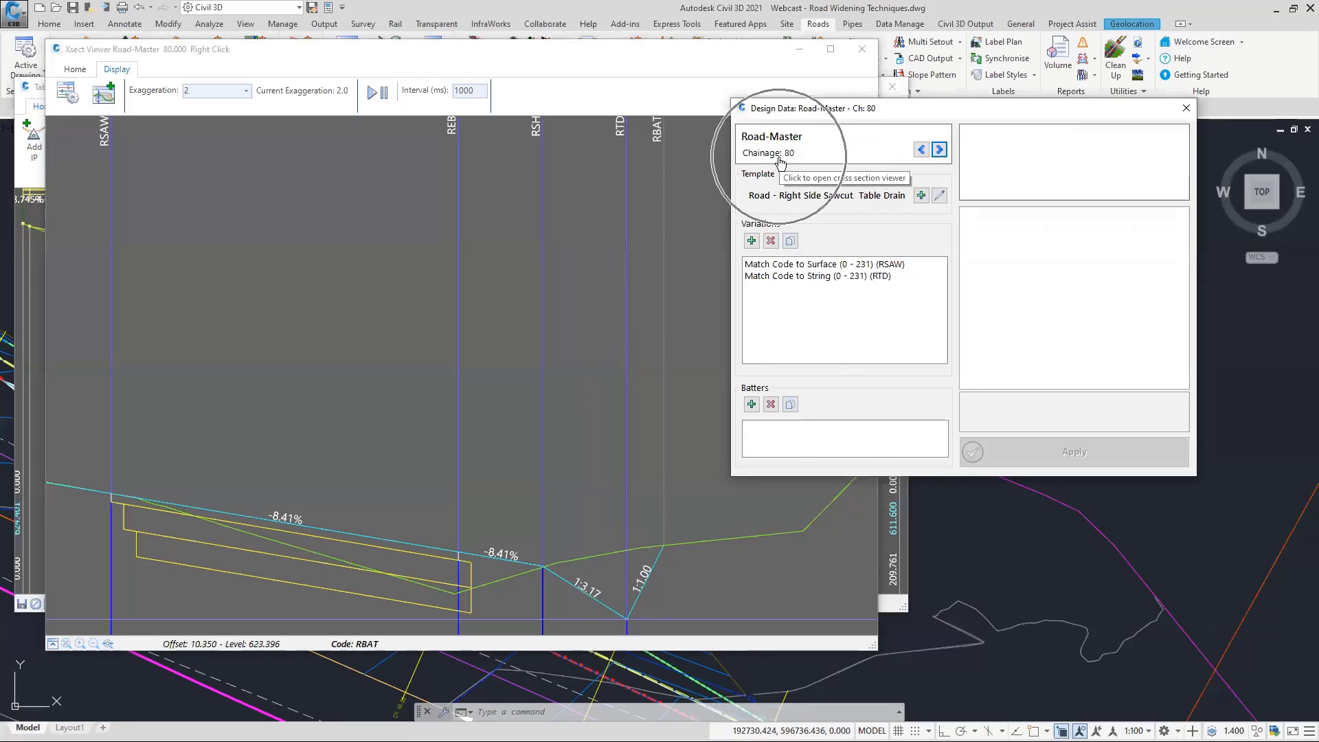
click(865, 276)
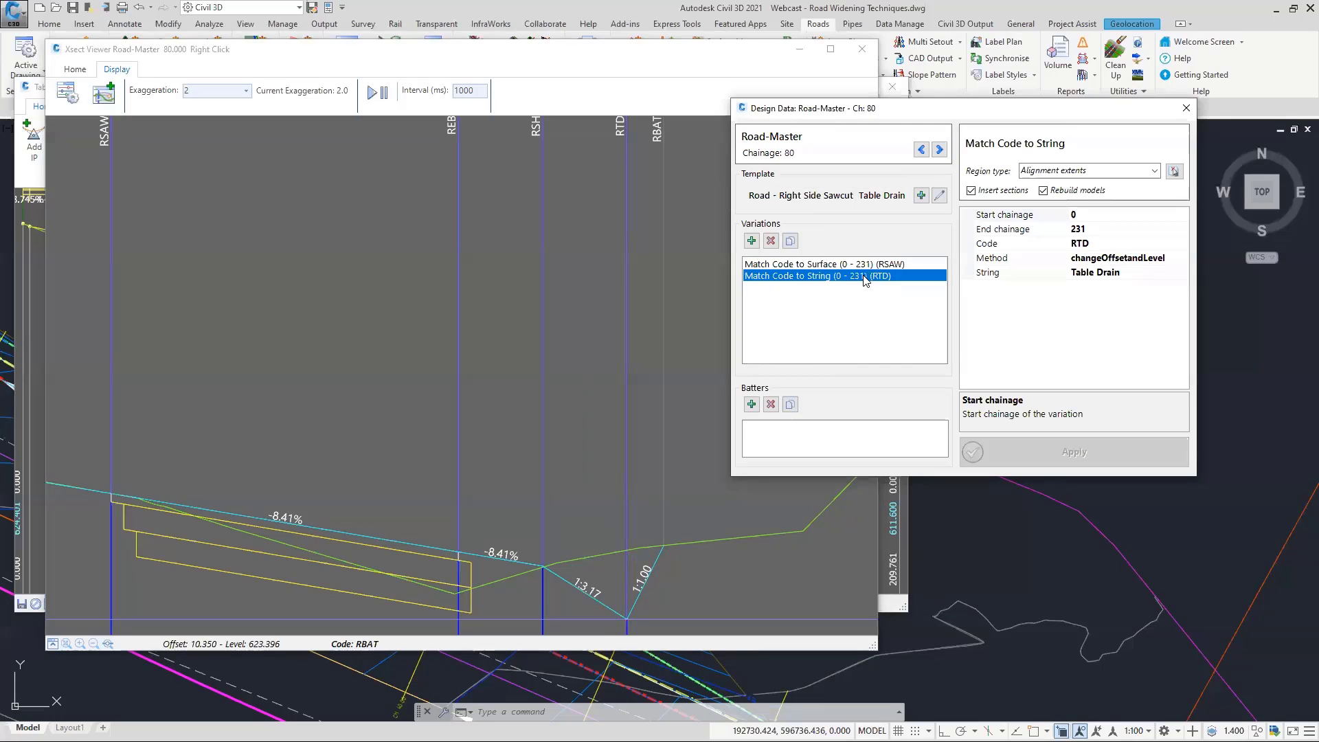
Try the holdLevelChangeOffset method on the RTD variation, apply it, and examine the drain in the cross section.
click(1181, 260)
click(1182, 258)
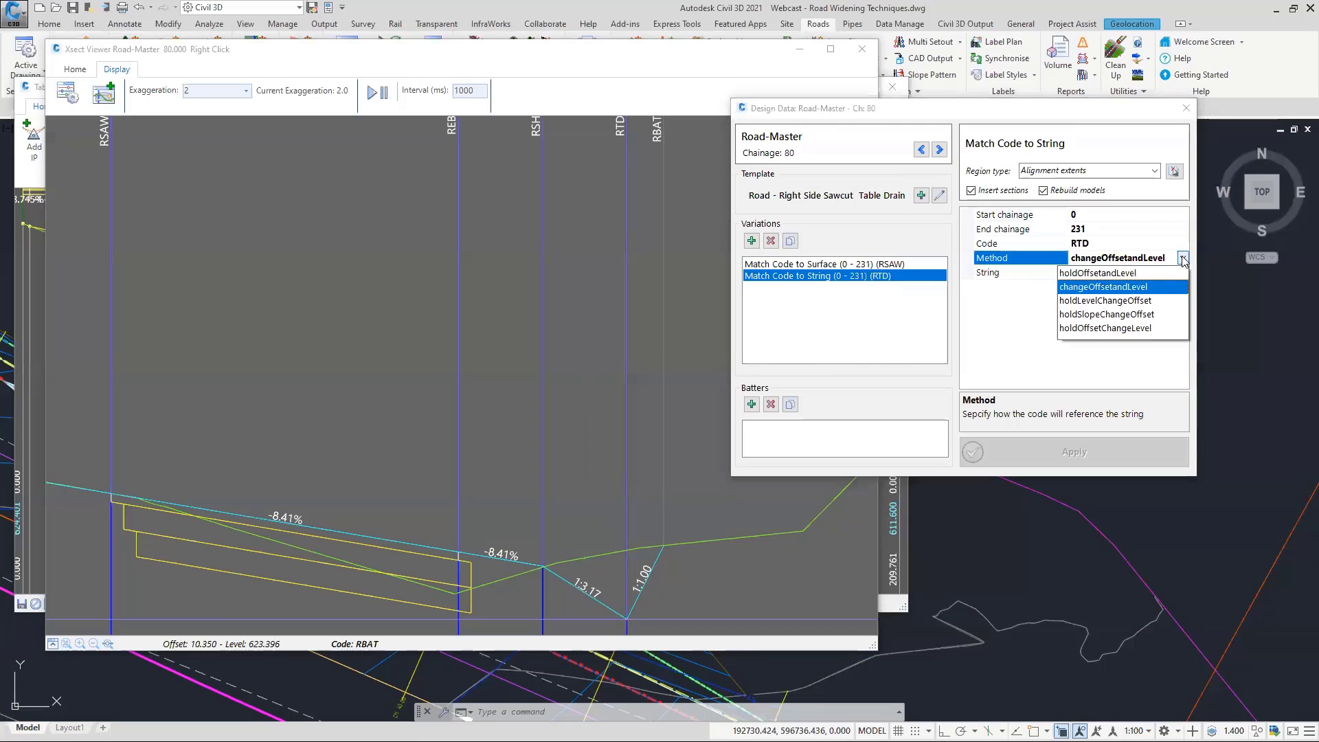
click(1106, 301)
click(1078, 459)
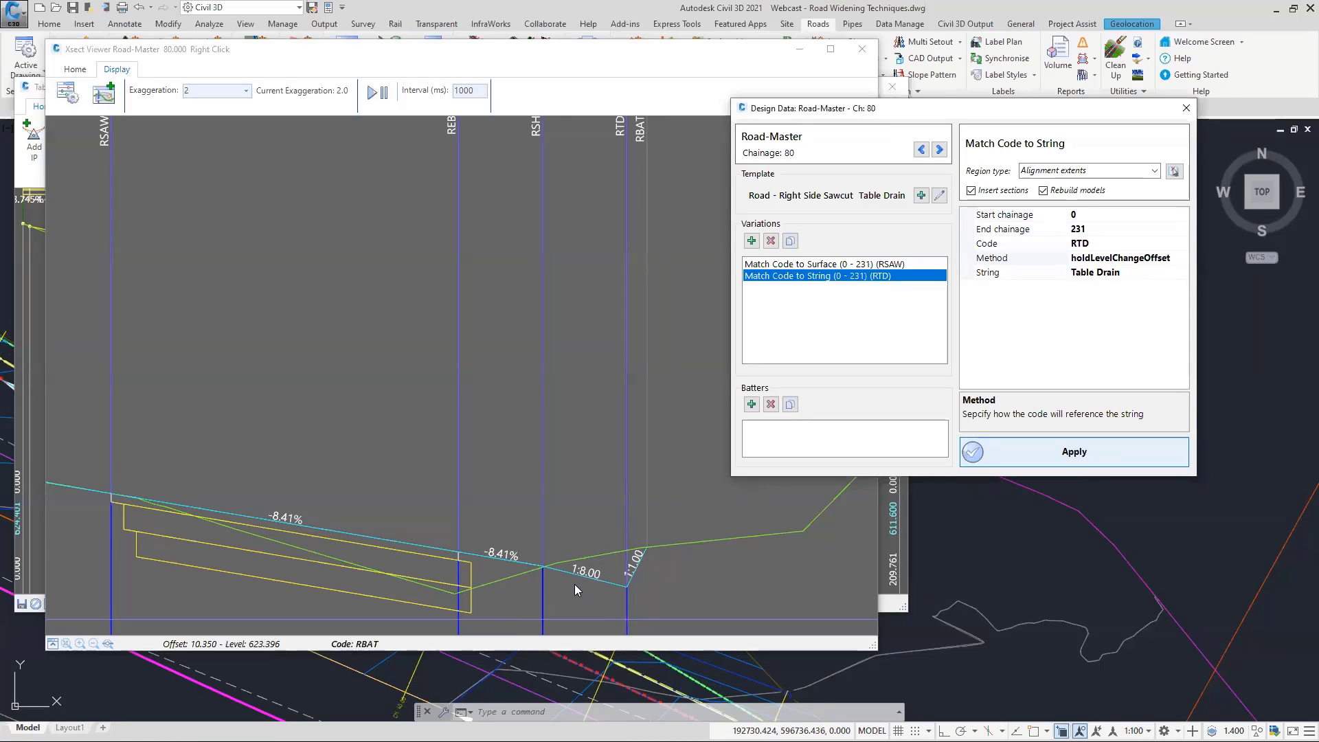
click(626, 589)
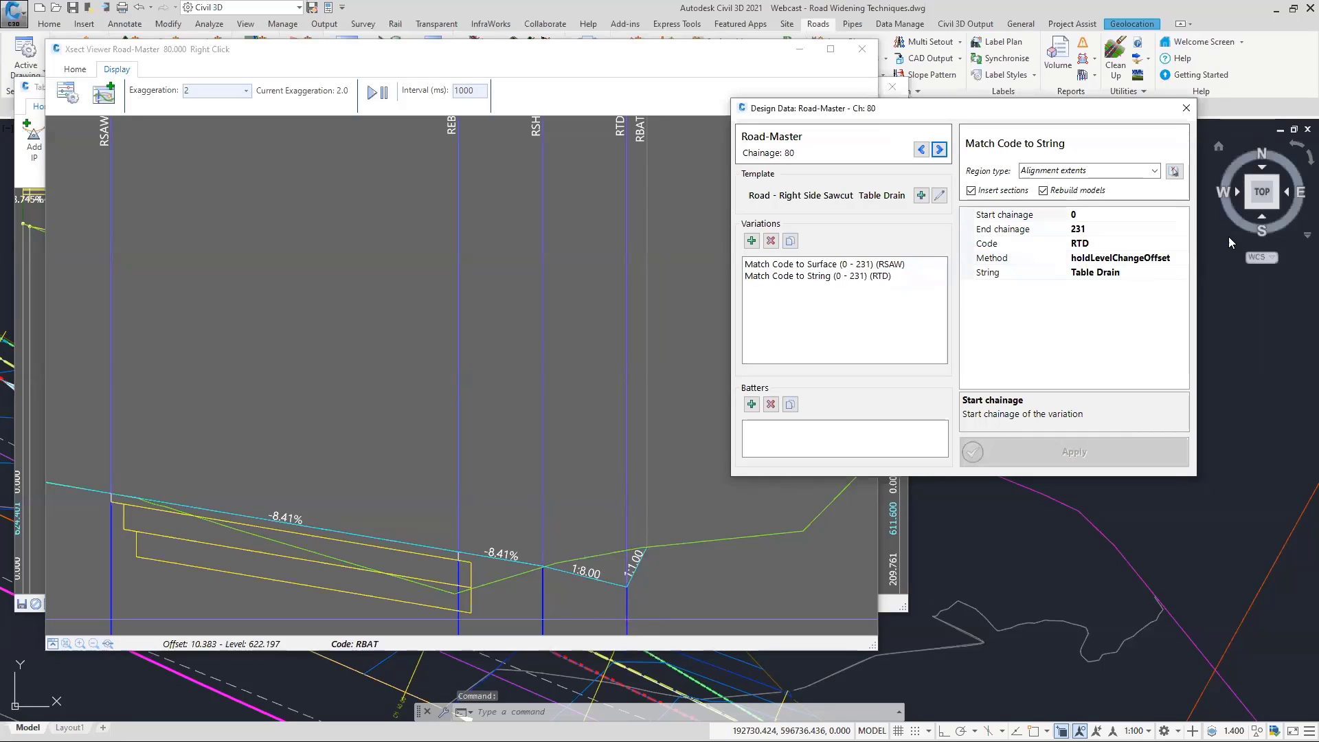
Try the holdOffsetChangeLevel method on the RTD variation and apply it.
click(1176, 258)
click(1182, 258)
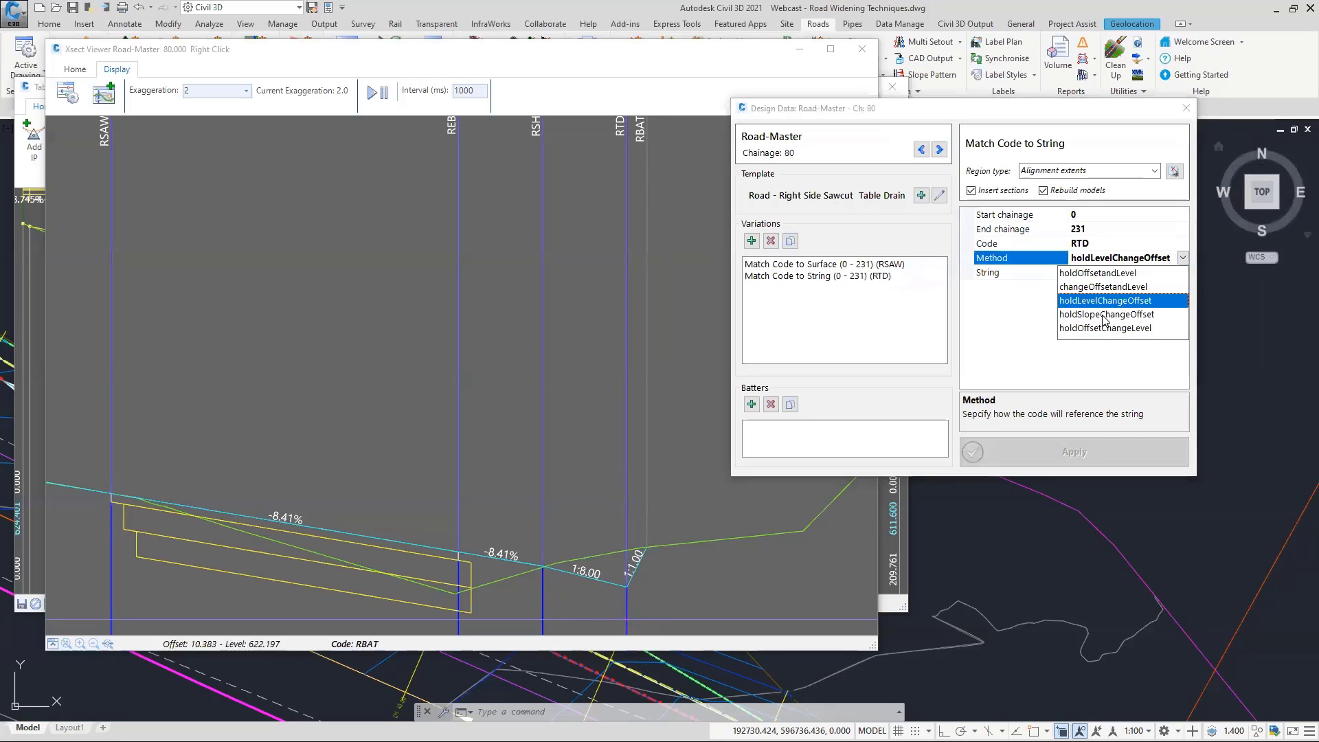
click(1097, 328)
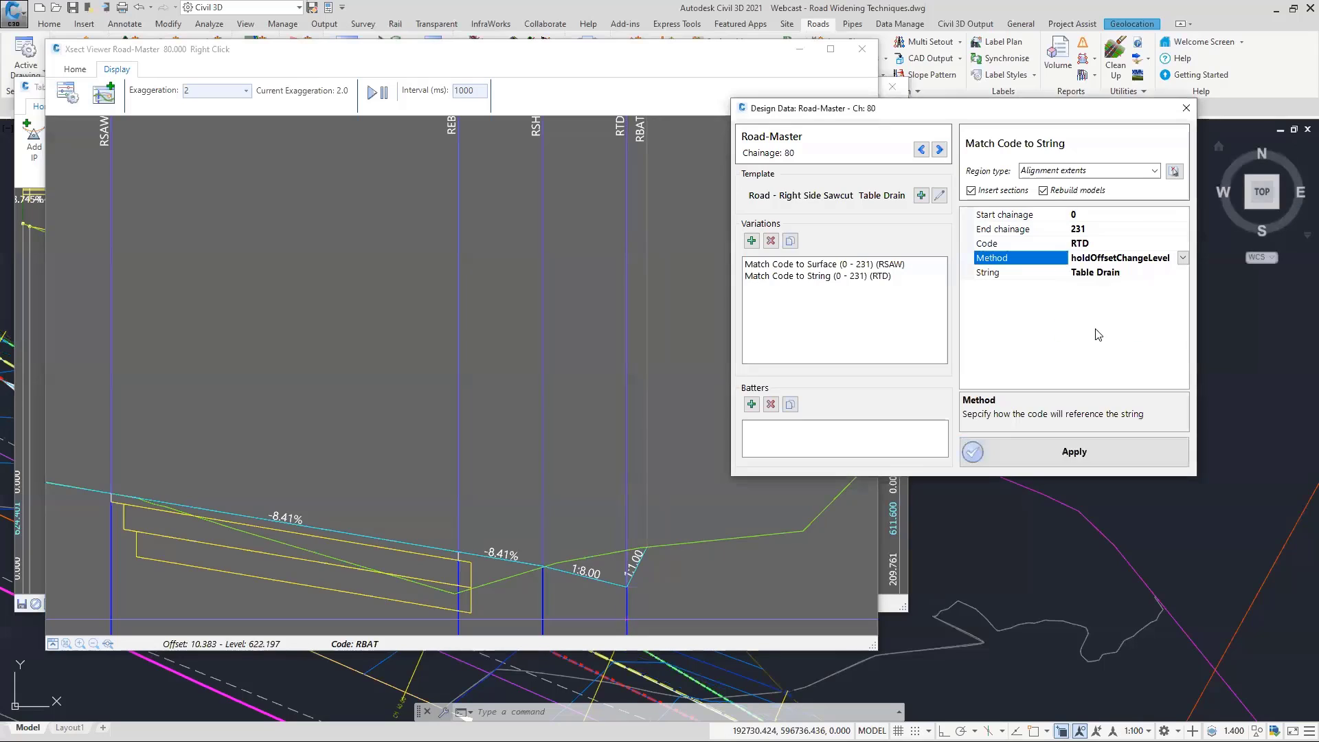
click(1067, 454)
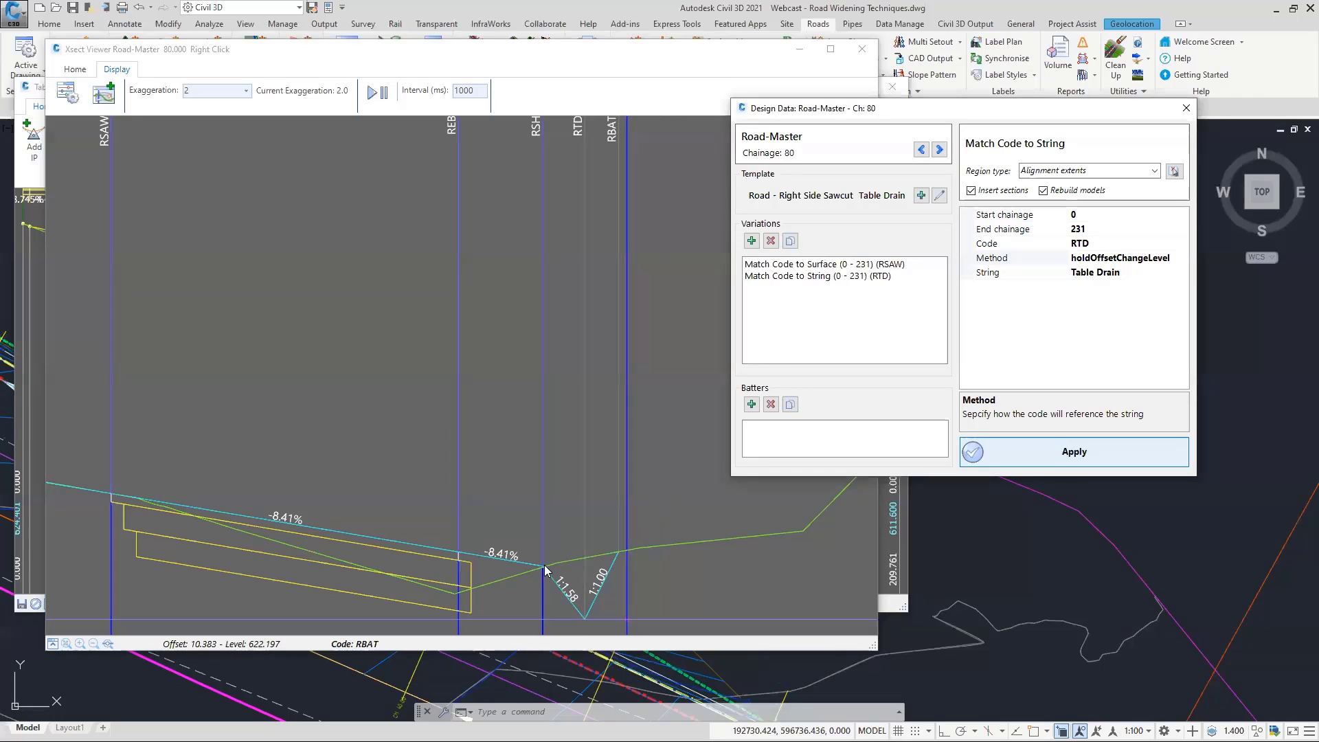
Set the RTD variation's method to holdSlopeChangeOffset, apply it, and check the drain slope in the cross section.
click(1180, 259)
click(1181, 258)
click(1112, 316)
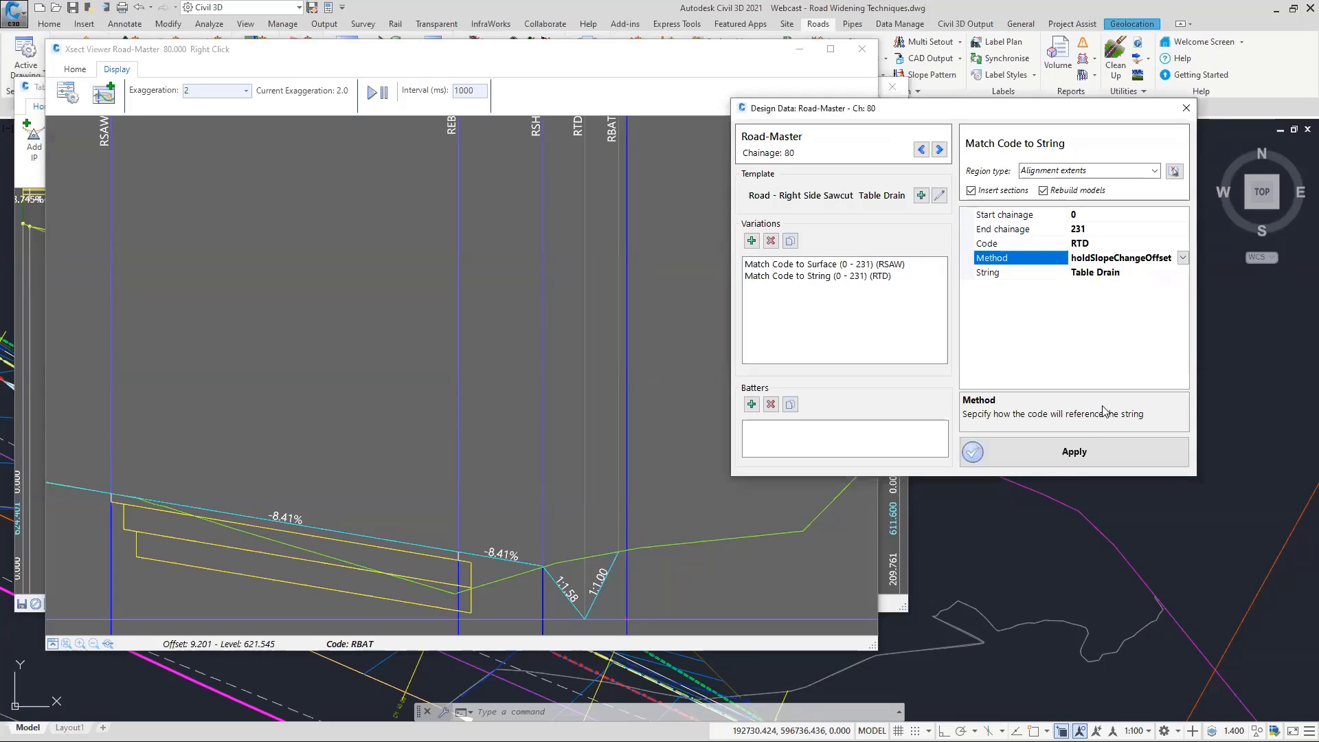
click(1058, 452)
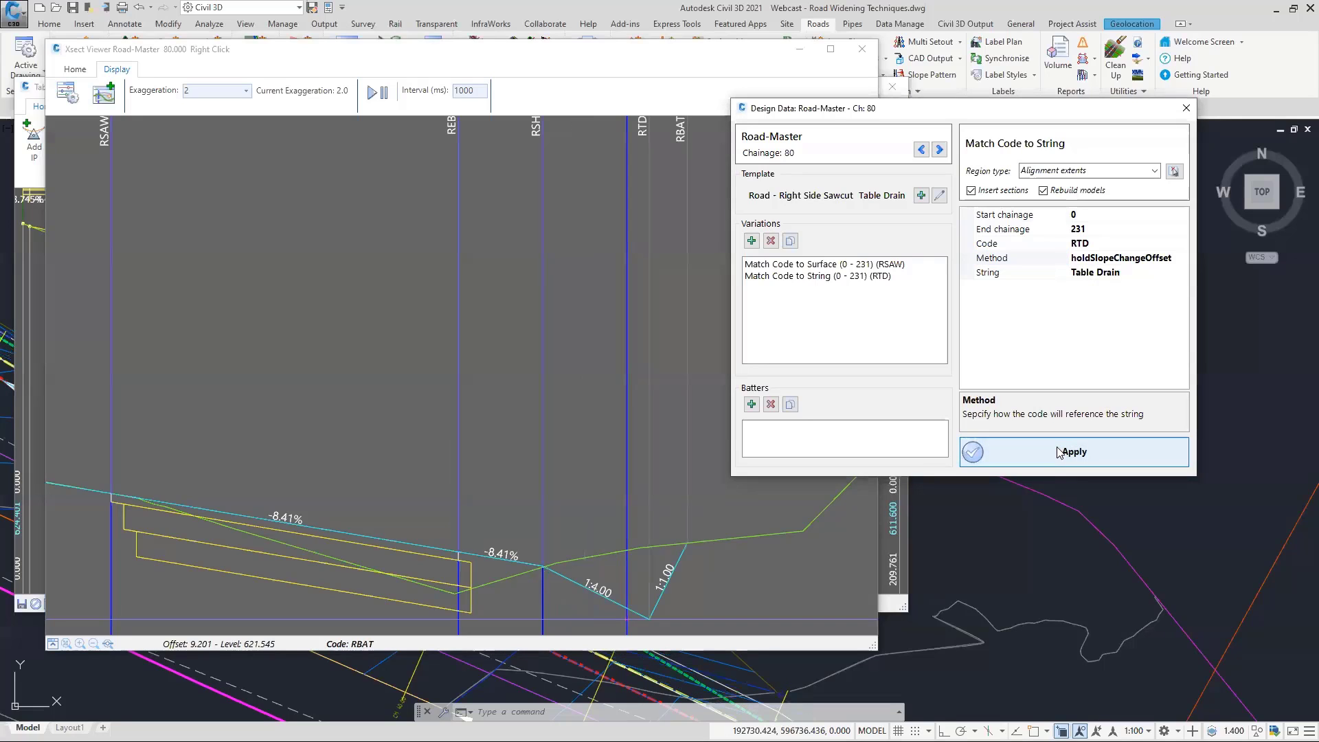
click(594, 589)
click(630, 623)
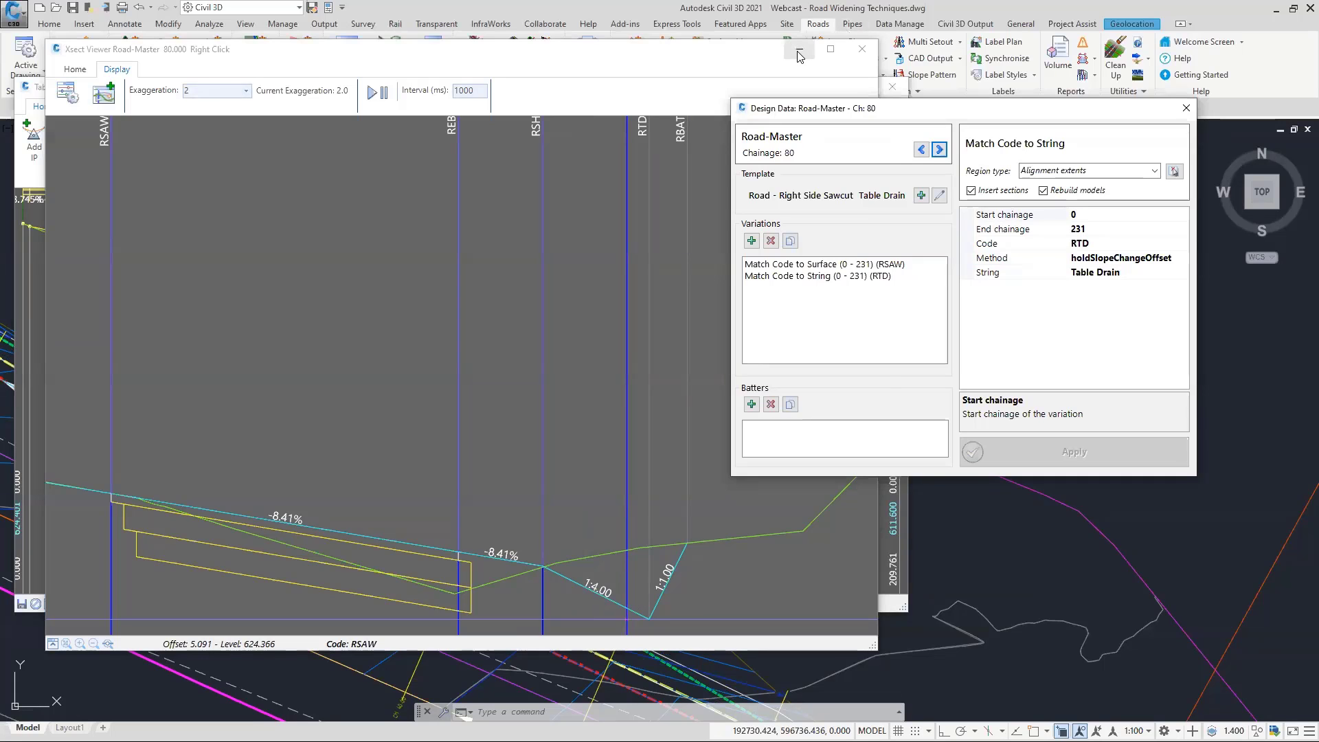
Move the cross section viewer aside and close the Table Drain profile view to uncover the plan.
click(711, 66)
drag(710, 61, 1067, 66)
click(302, 89)
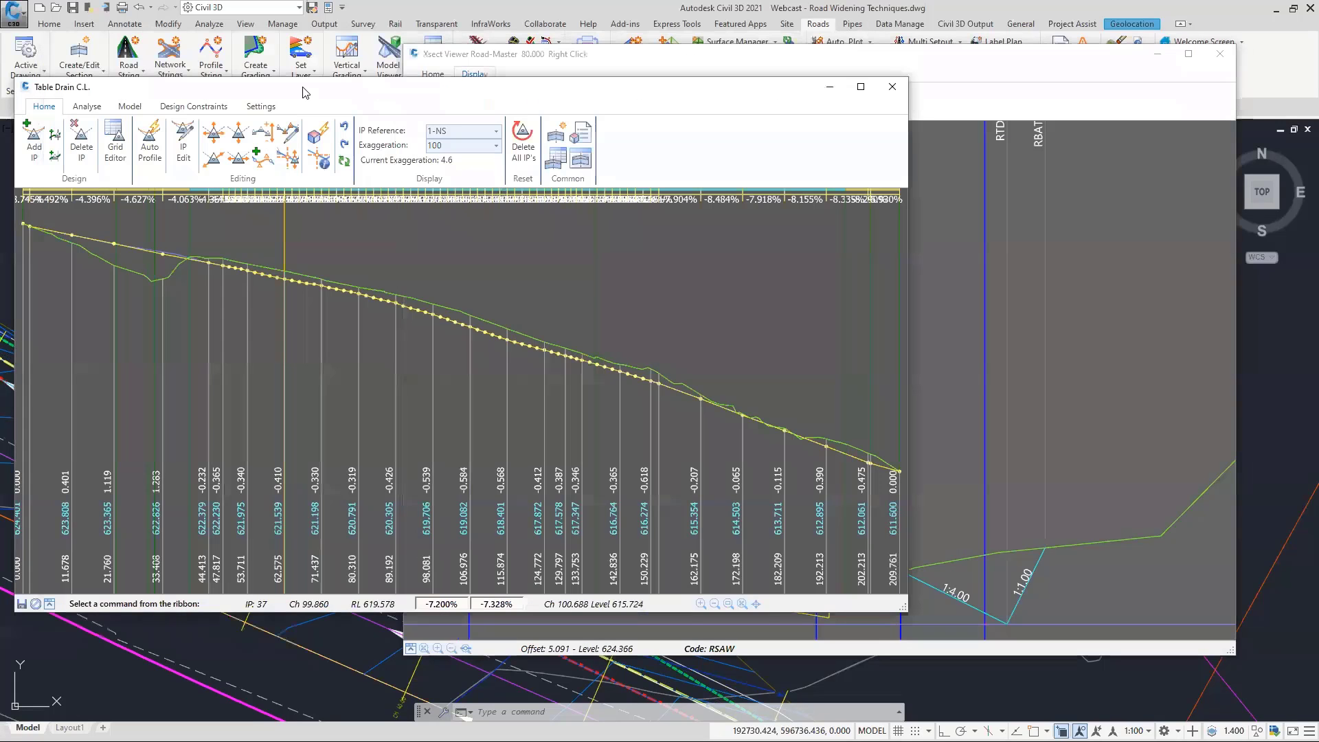
click(892, 89)
Examine the plan along the widening where the proposed table drain line diverges from the road edge.
scroll(224, 439, up, 2)
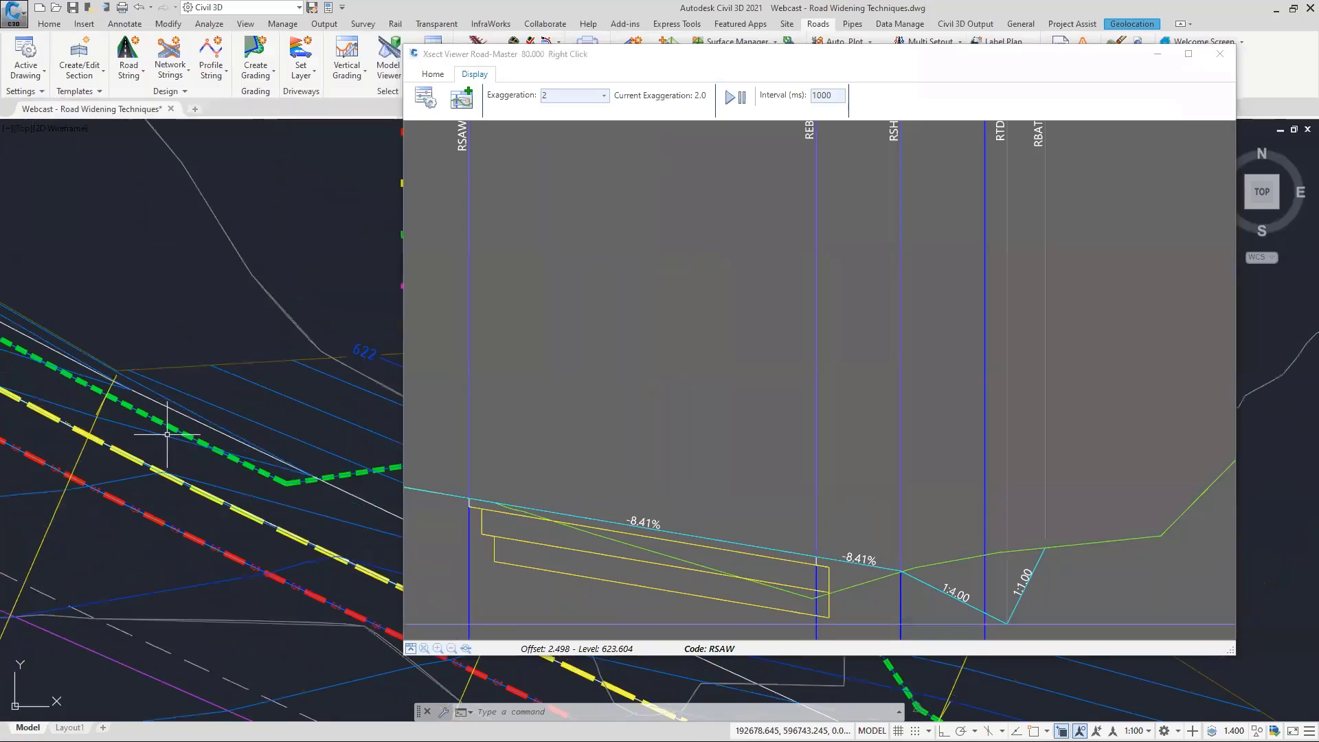
scroll(224, 440, down, 4)
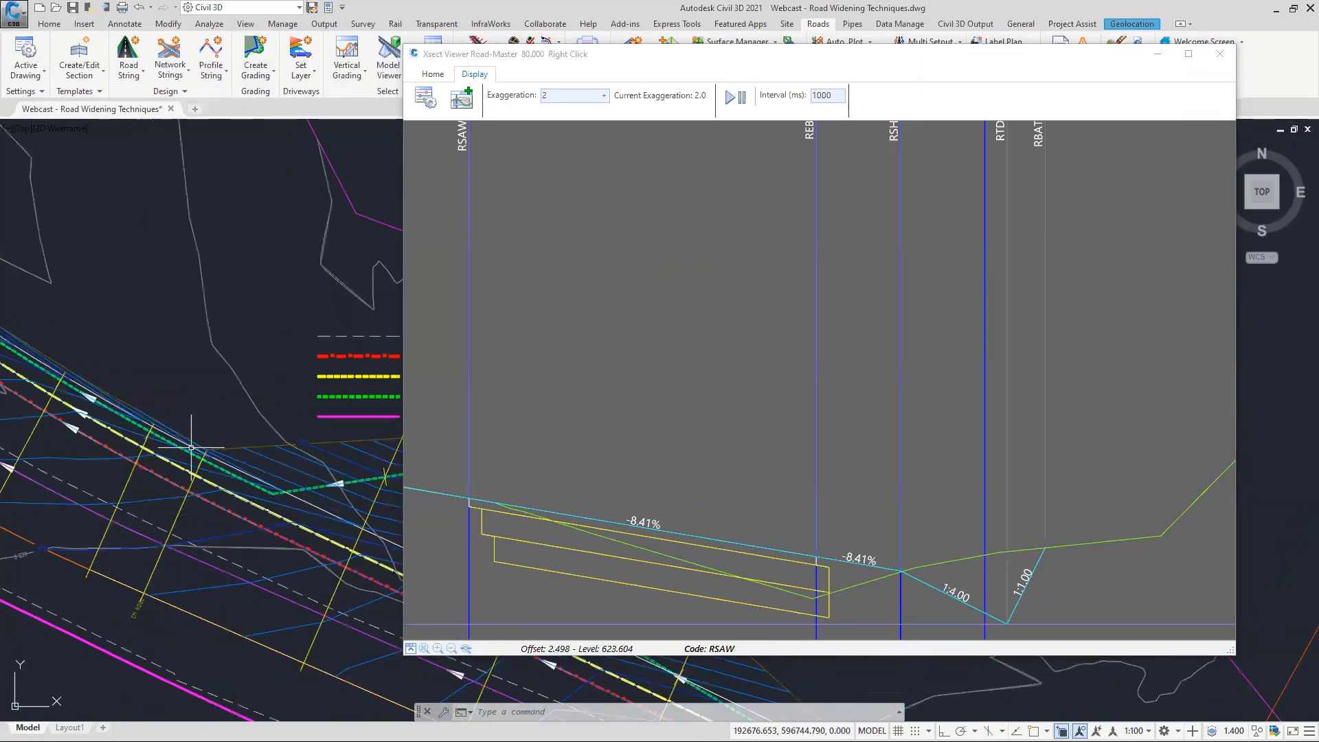
middle_drag(267, 479, 169, 467)
scroll(167, 473, up, 2)
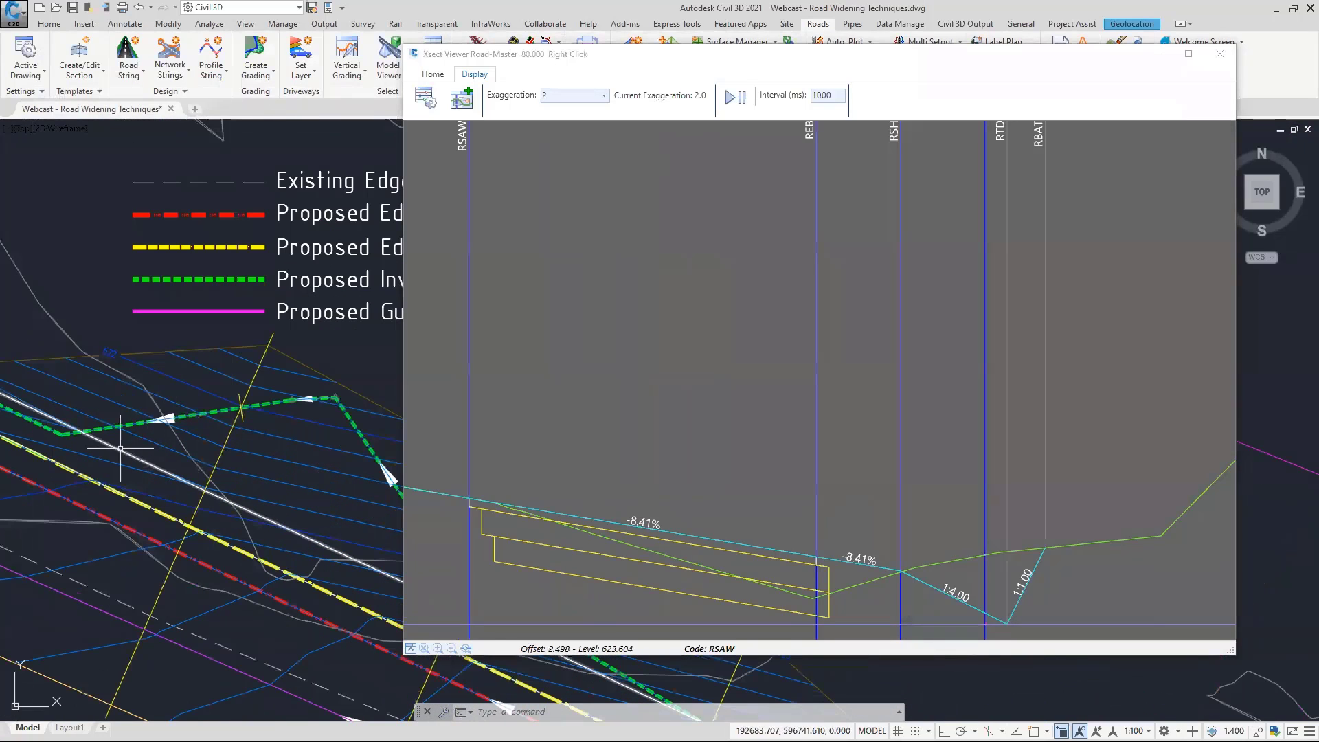
middle_drag(79, 404, 344, 539)
scroll(344, 539, down, 2)
middle_drag(64, 356, 23, 309)
scroll(61, 443, up, 4)
scroll(24, 309, down, 6)
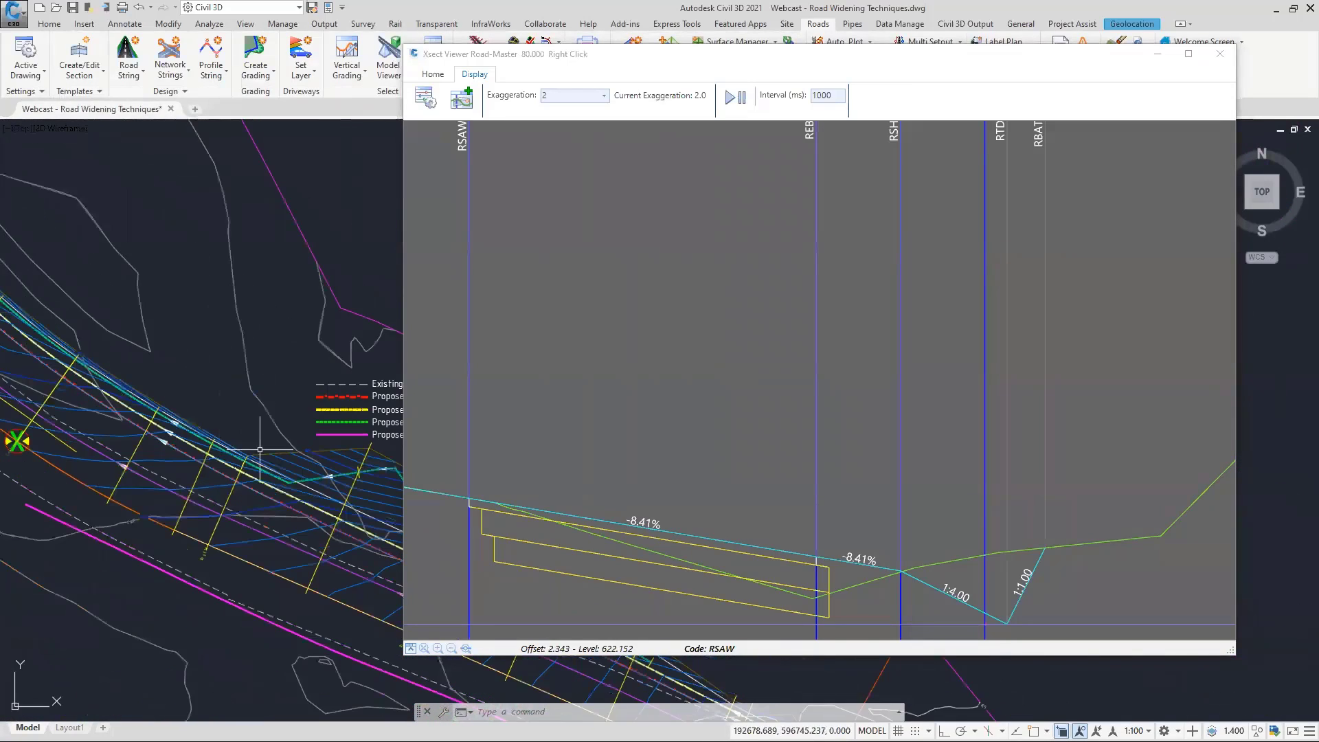
Shift the cross section viewer clear of the Design Data form and close that form.
middle_drag(329, 522, 114, 426)
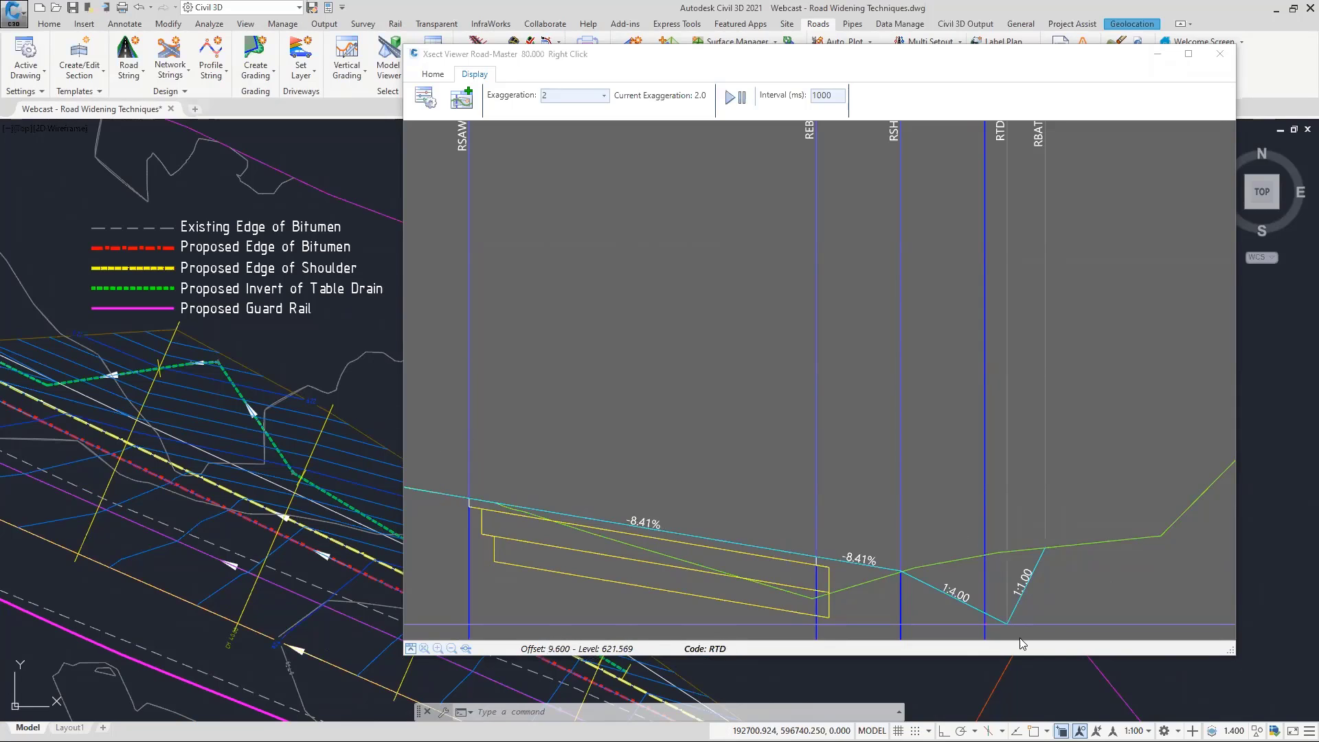
key(ctrl)
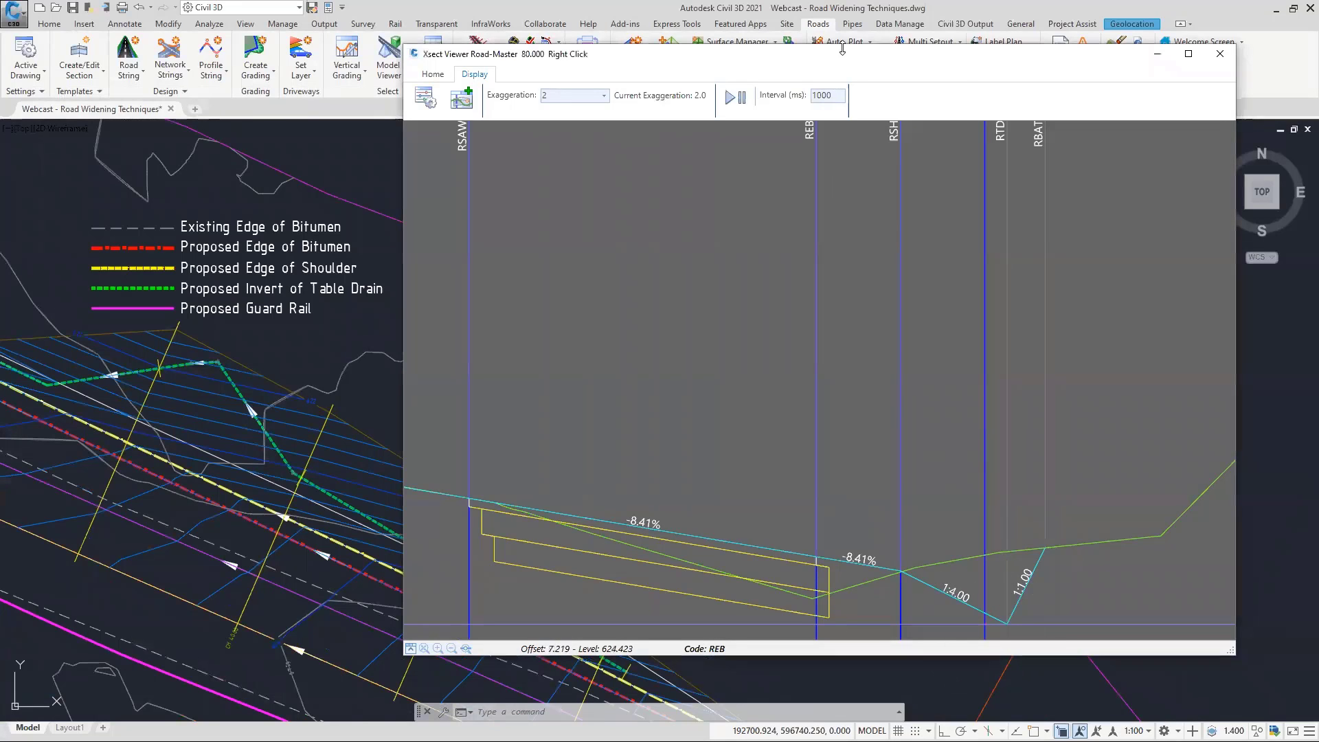
drag(843, 47, 858, 128)
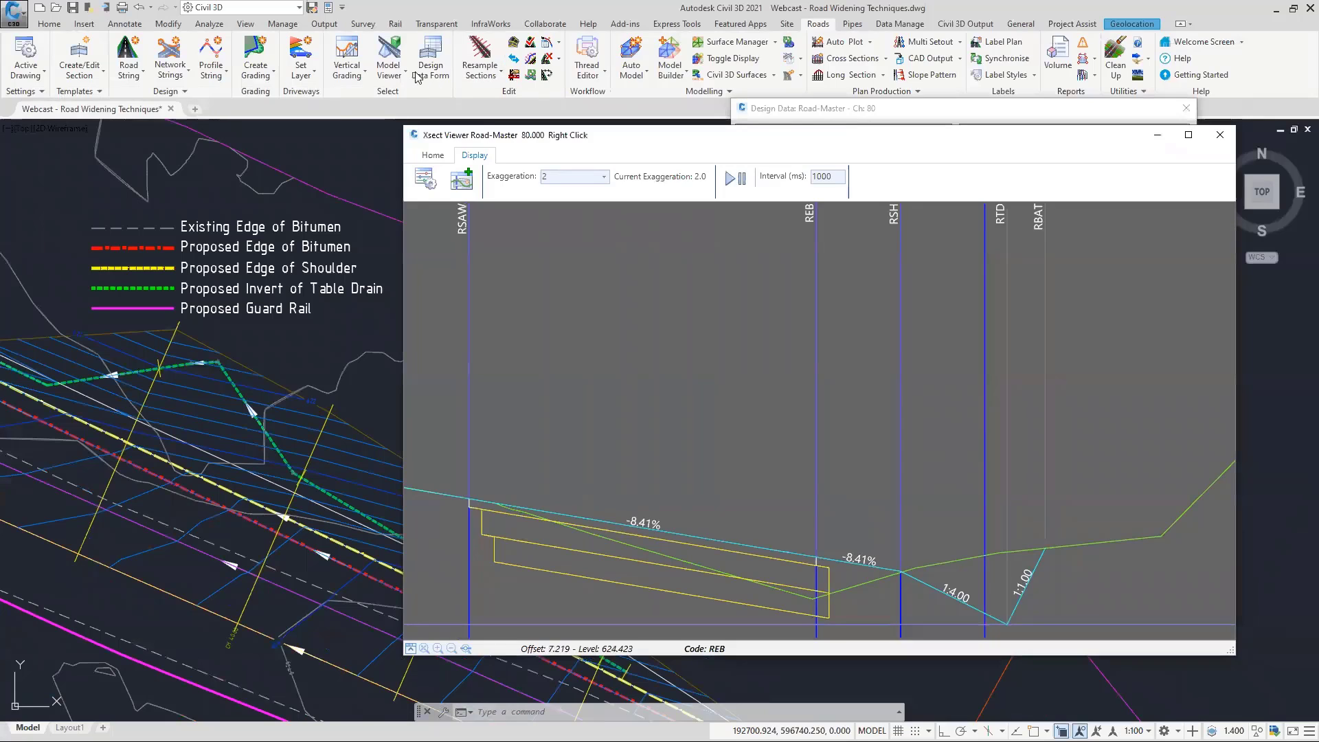
click(858, 113)
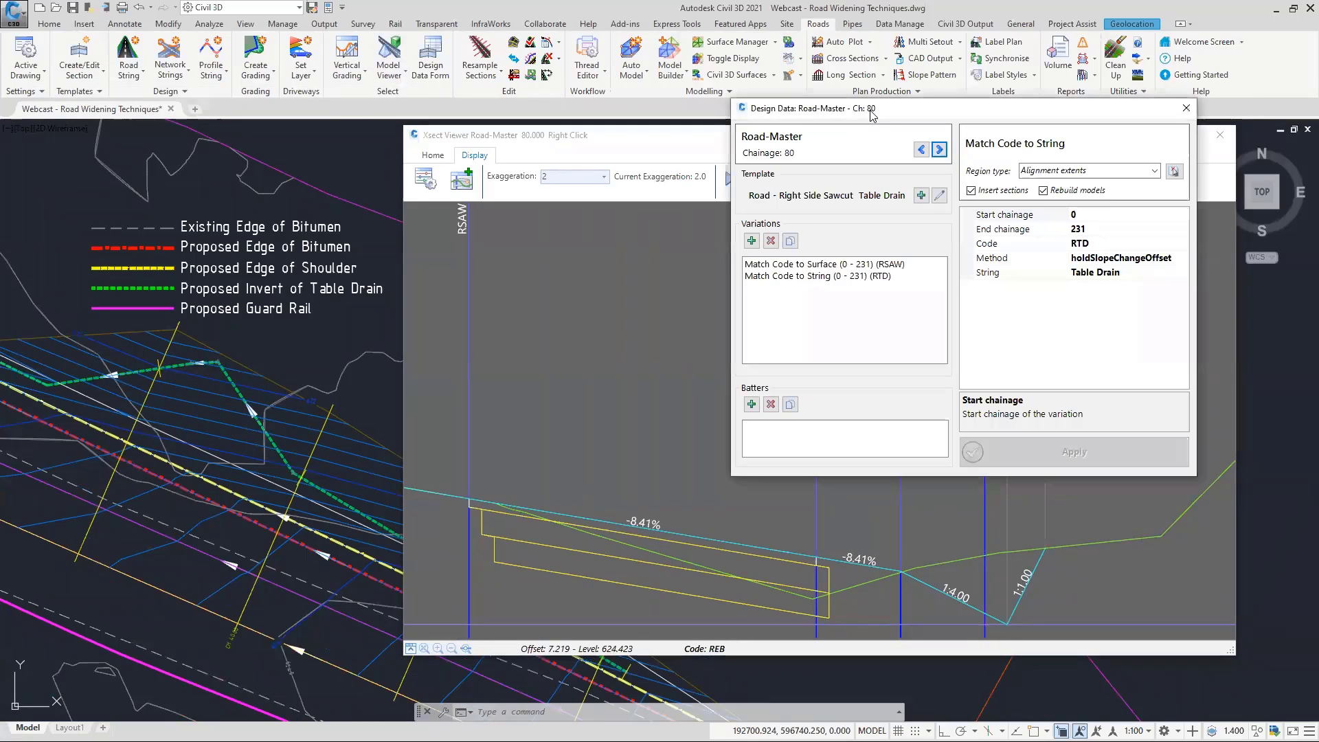
click(767, 519)
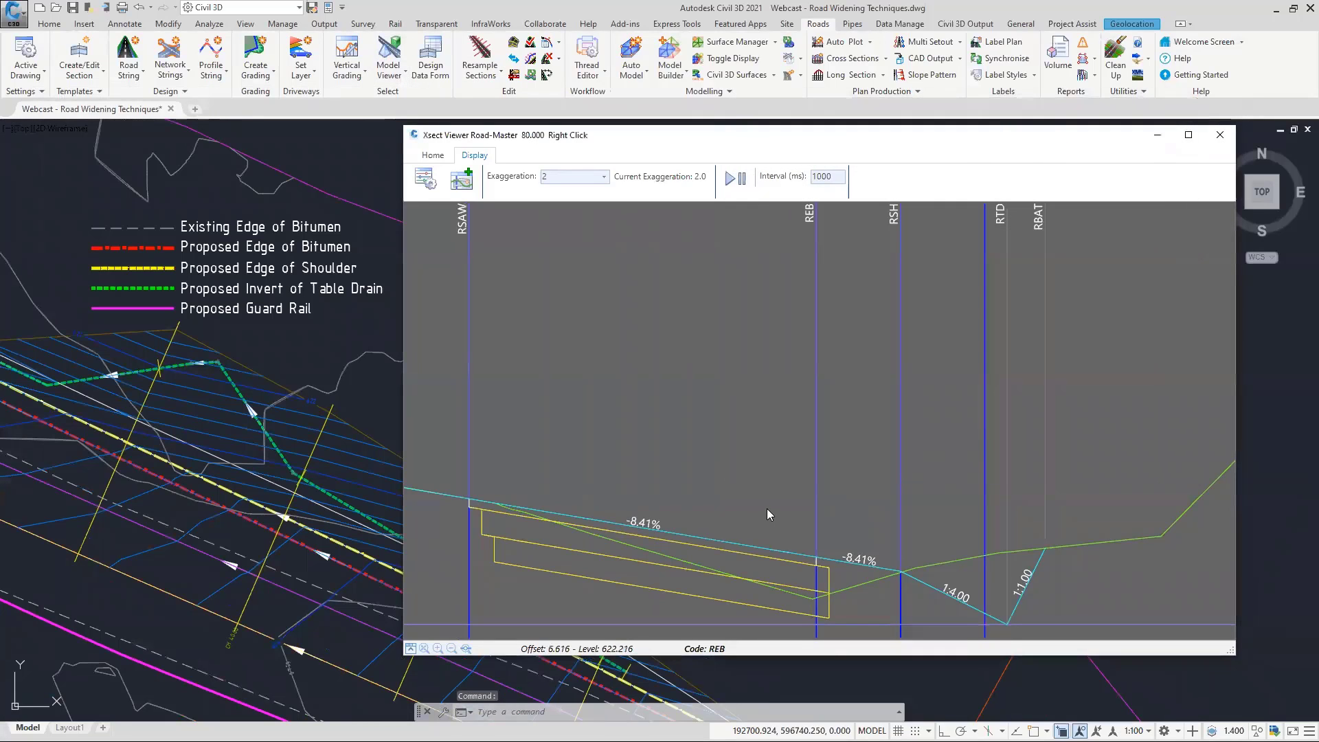
Open the Thread Editor and create a new thread list named "Table Drain UPdate".
click(592, 76)
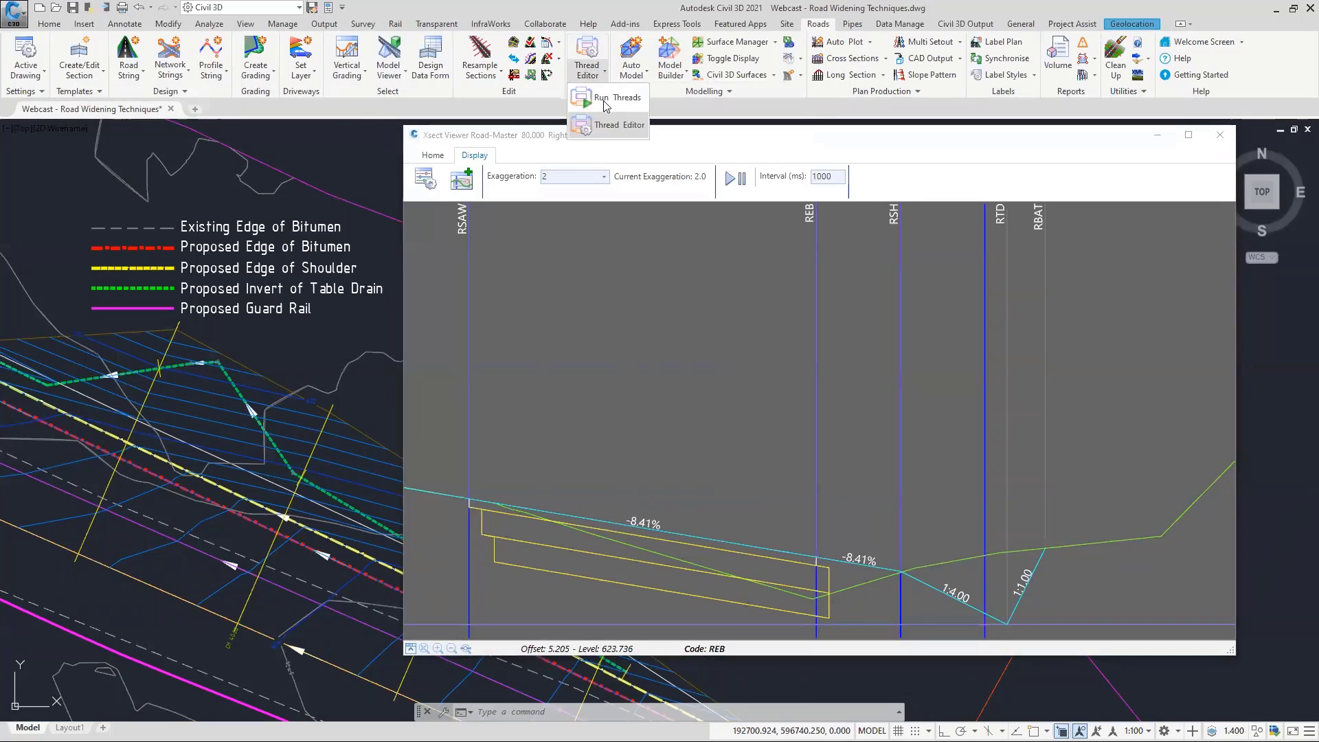
click(615, 127)
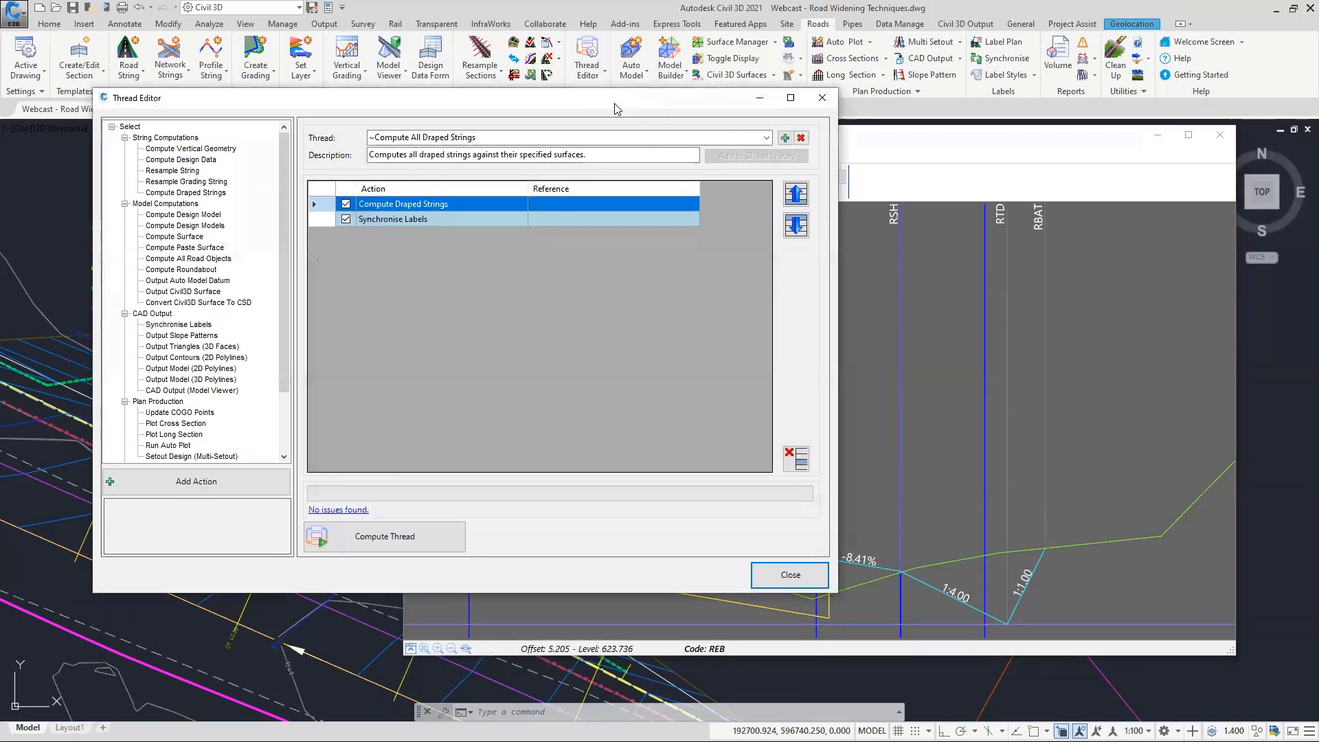
drag(616, 108, 935, 158)
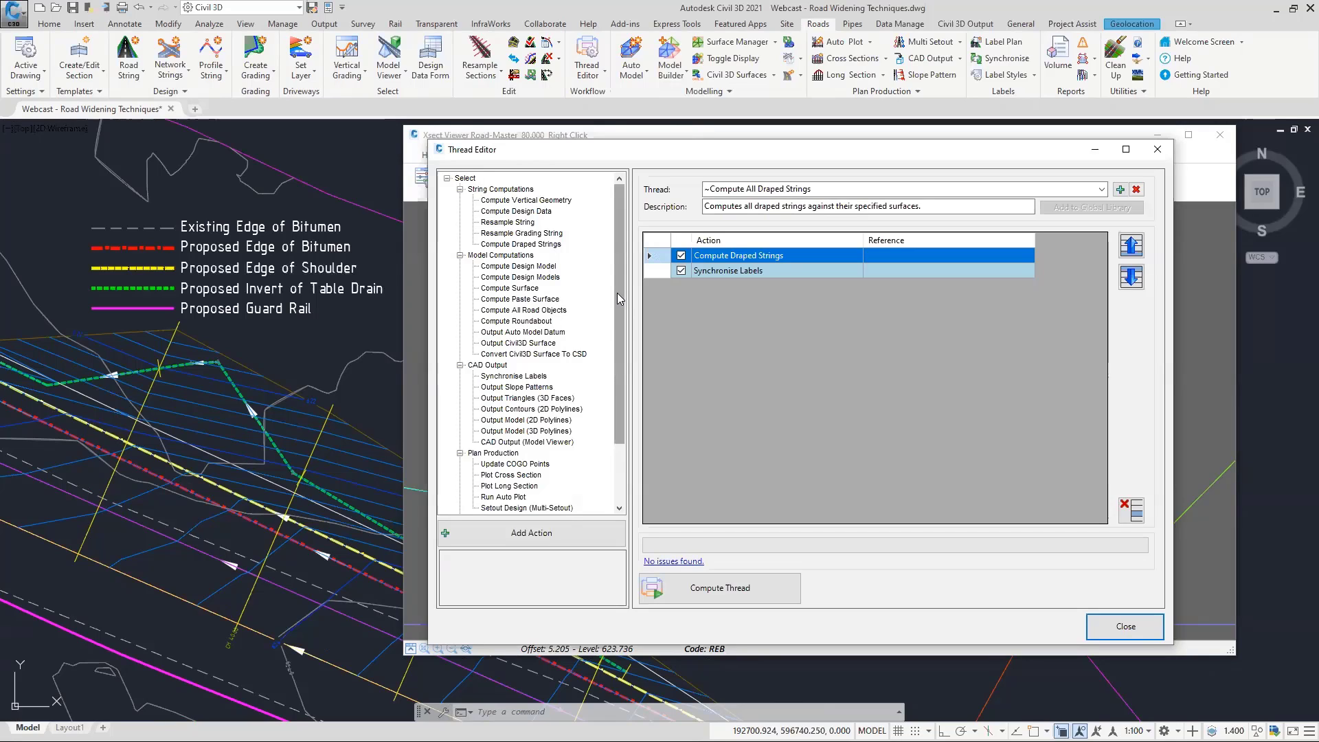
click(1120, 189)
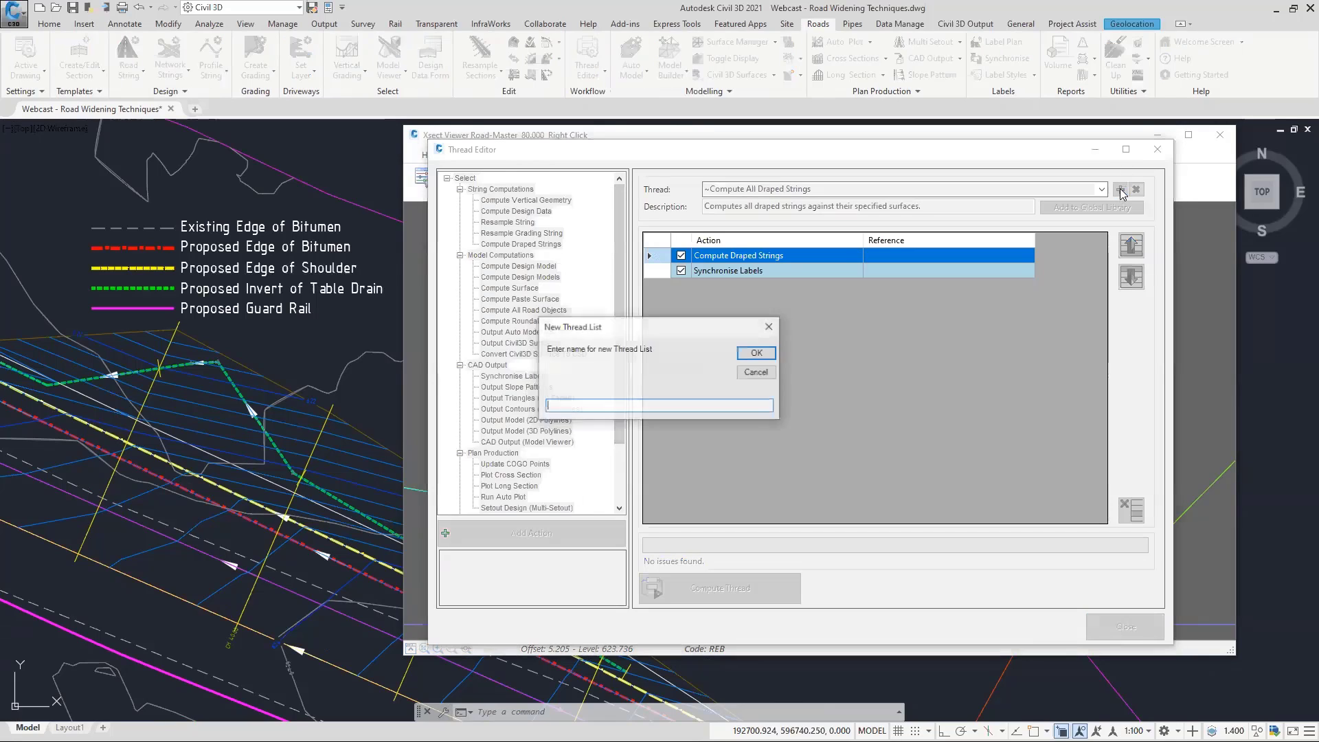
text(Table Drain)
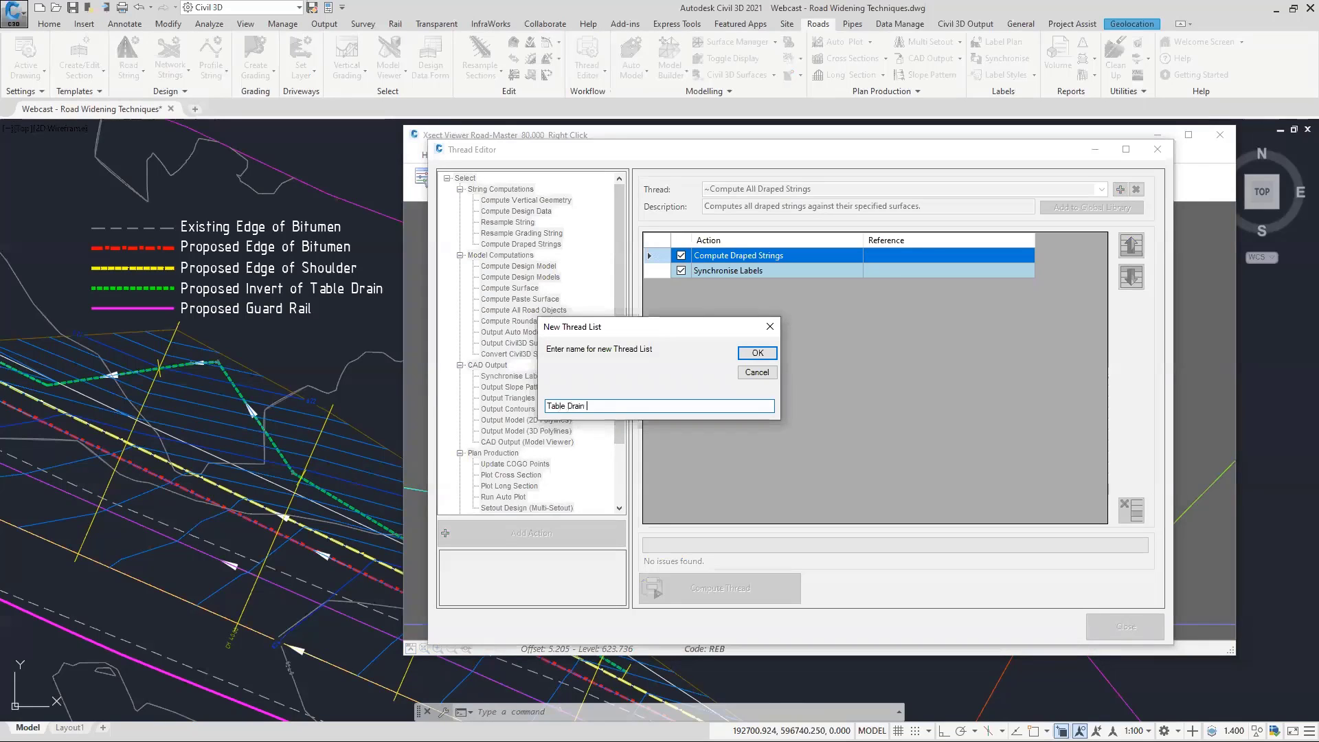
text( UPdate)
click(748, 353)
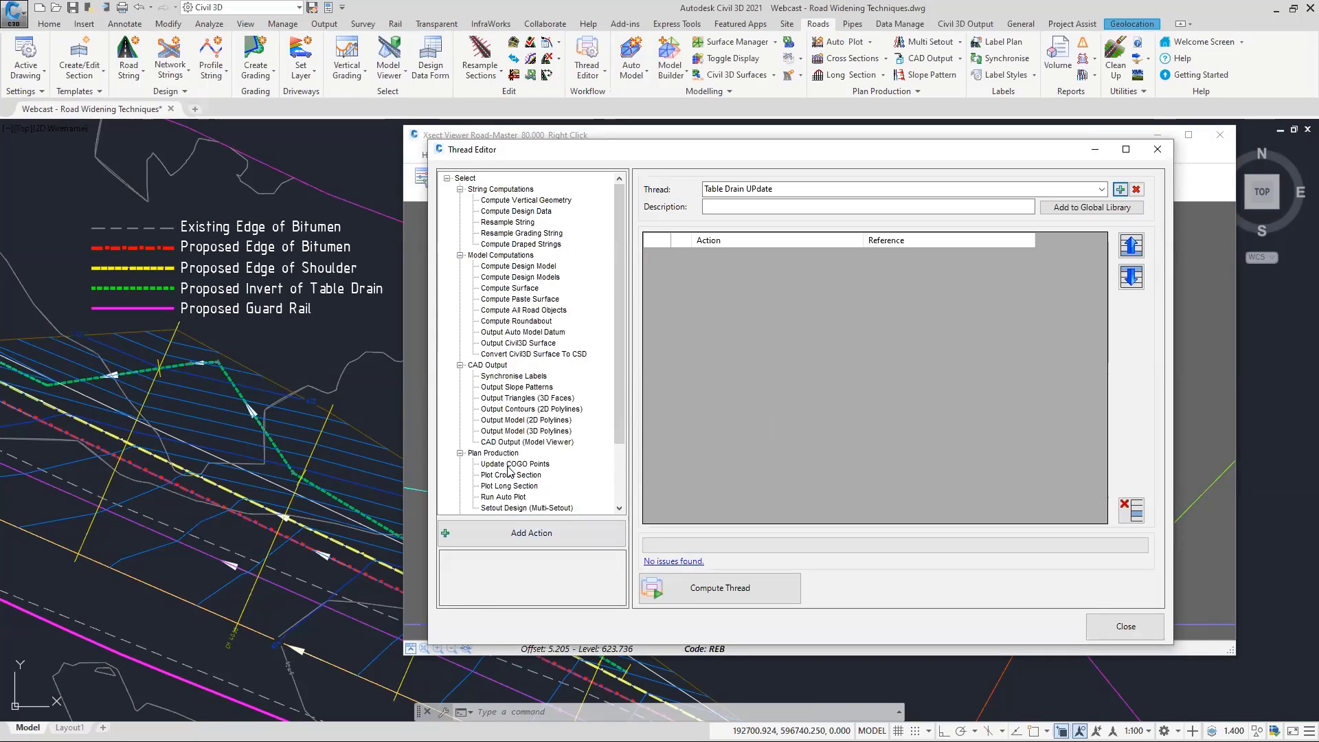
Add a Compute Vertical Geometry action for the Table Drain string to the Table Drain UPdate thread.
click(524, 201)
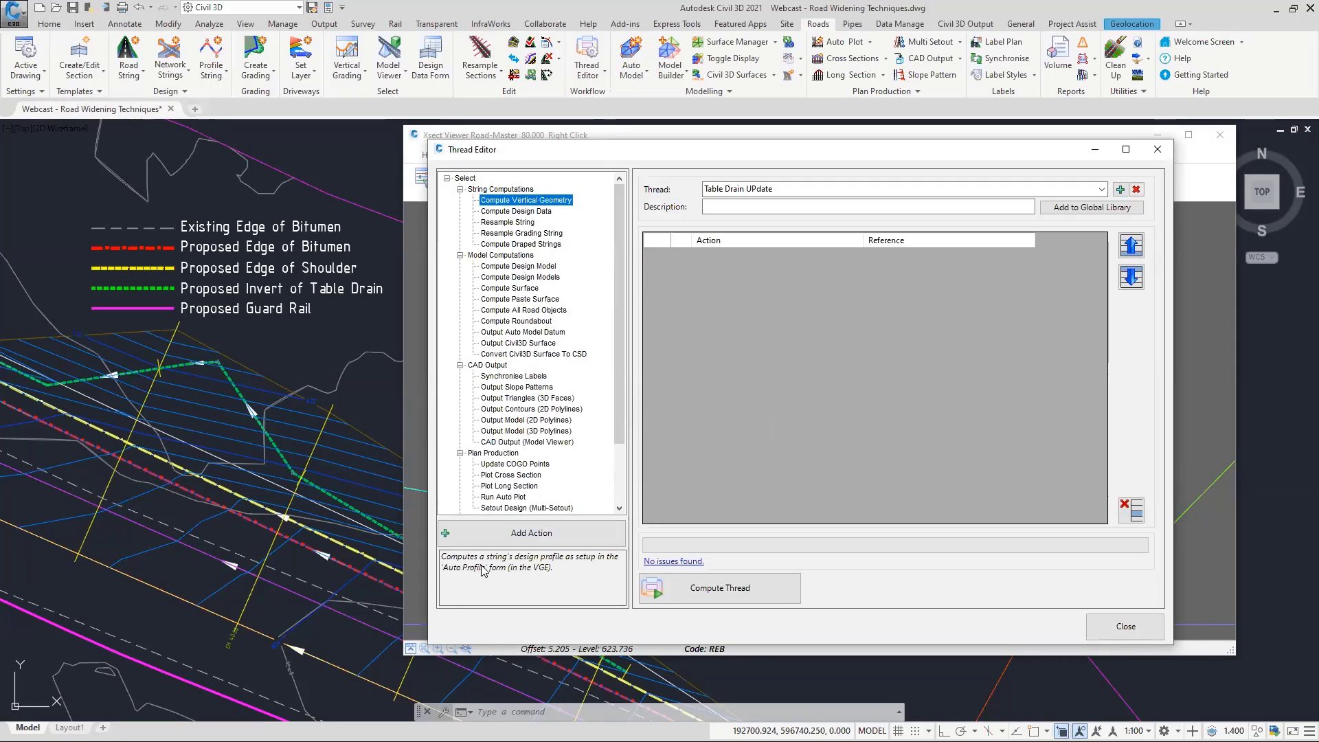
click(524, 535)
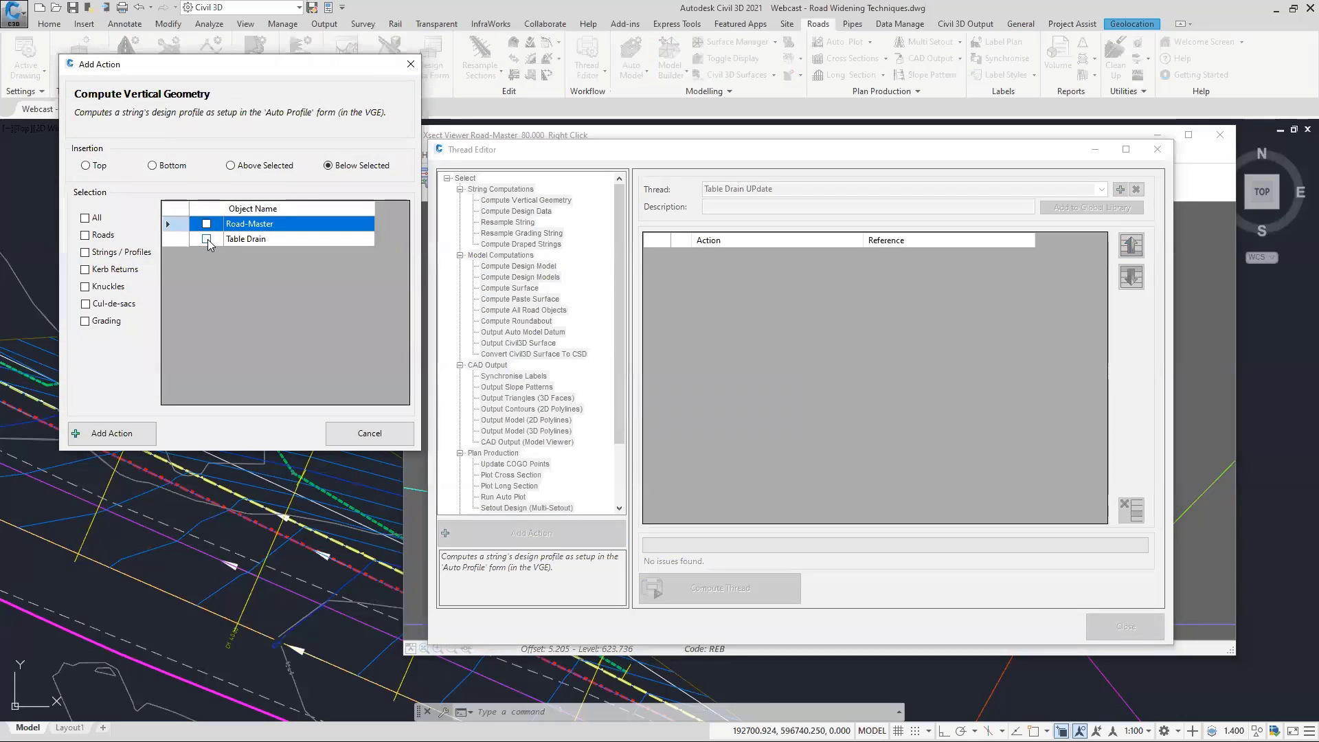
click(206, 239)
click(111, 433)
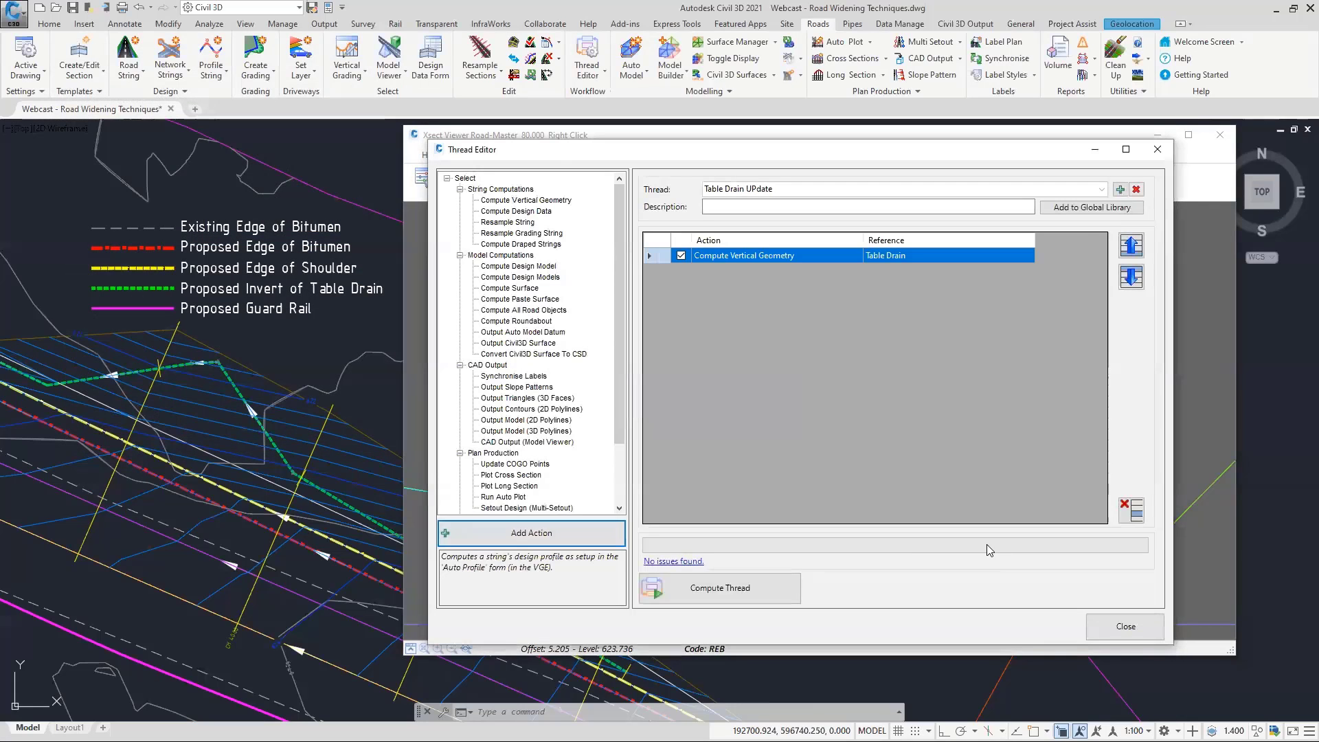
Compute the Table Drain UPdate thread and close the Thread Editor.
click(725, 595)
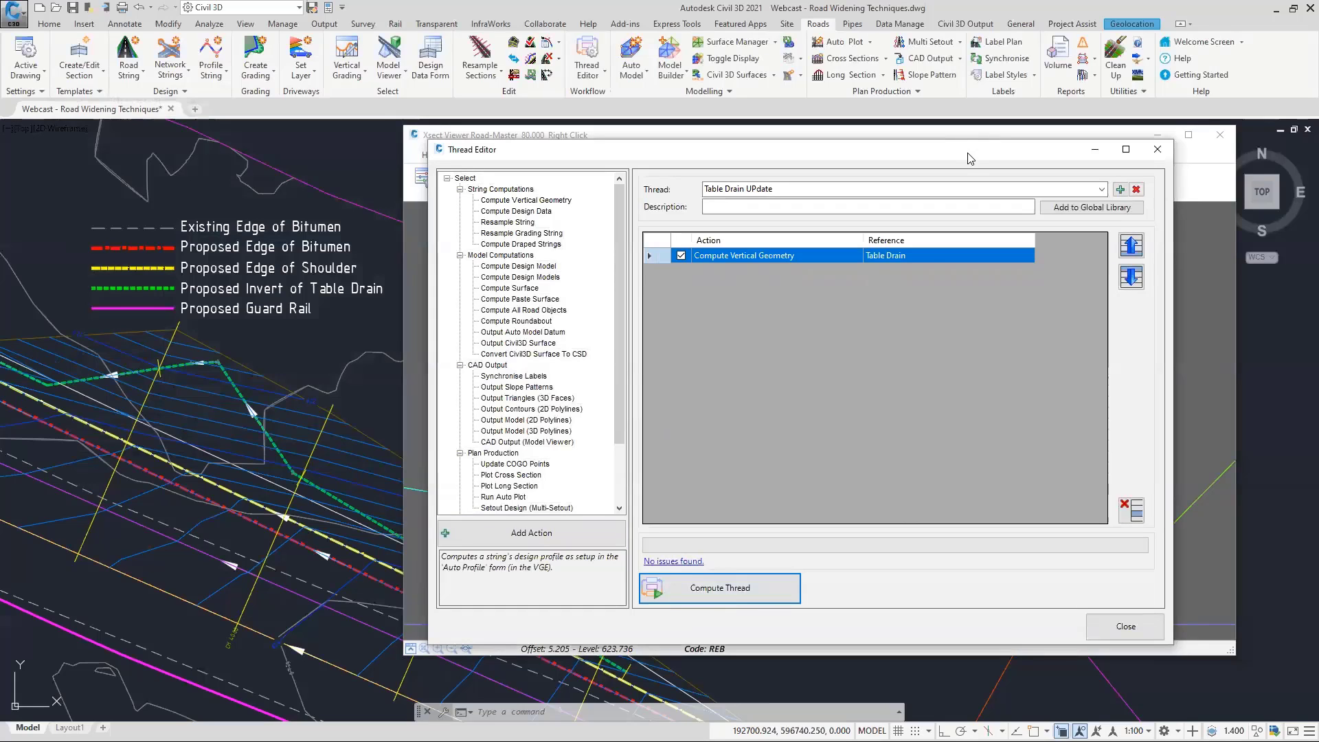
drag(966, 158, 636, 141)
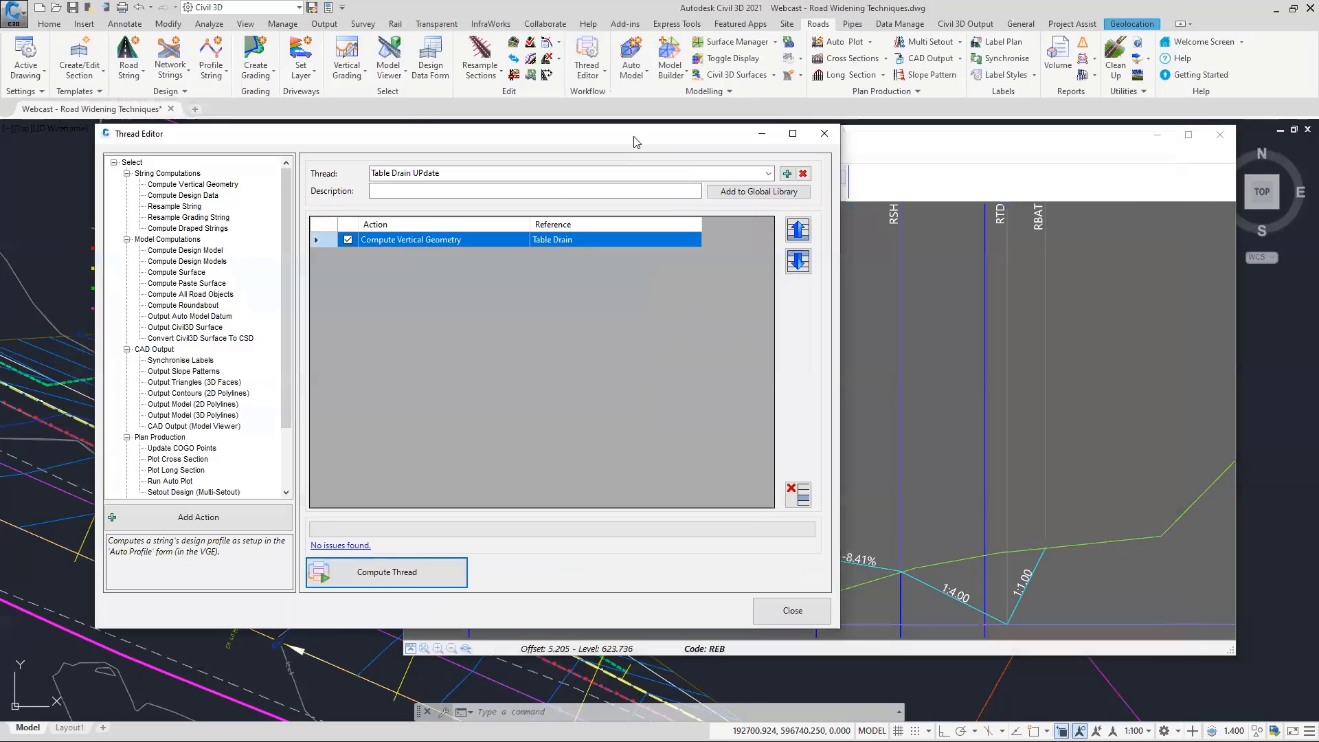
click(822, 137)
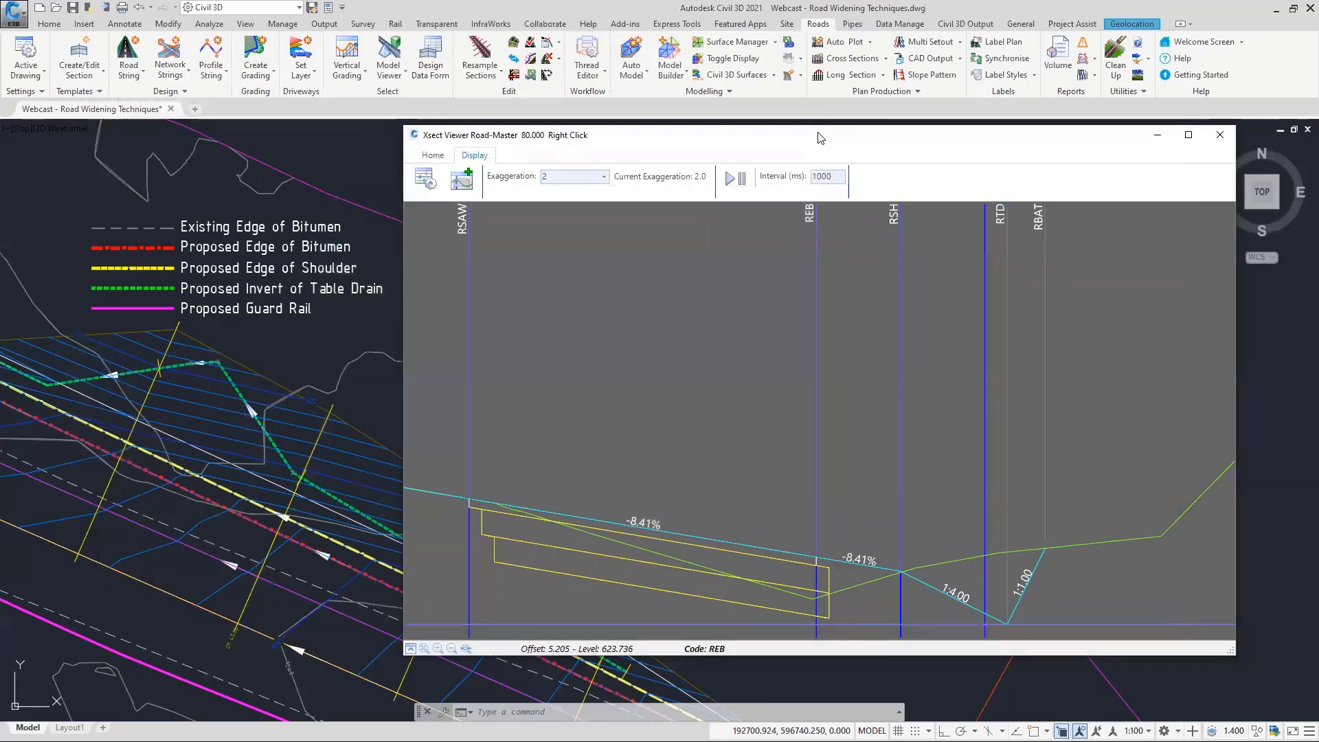
Look up the Table Drain UPdate thread in the list of runnable threads and close the list.
click(584, 74)
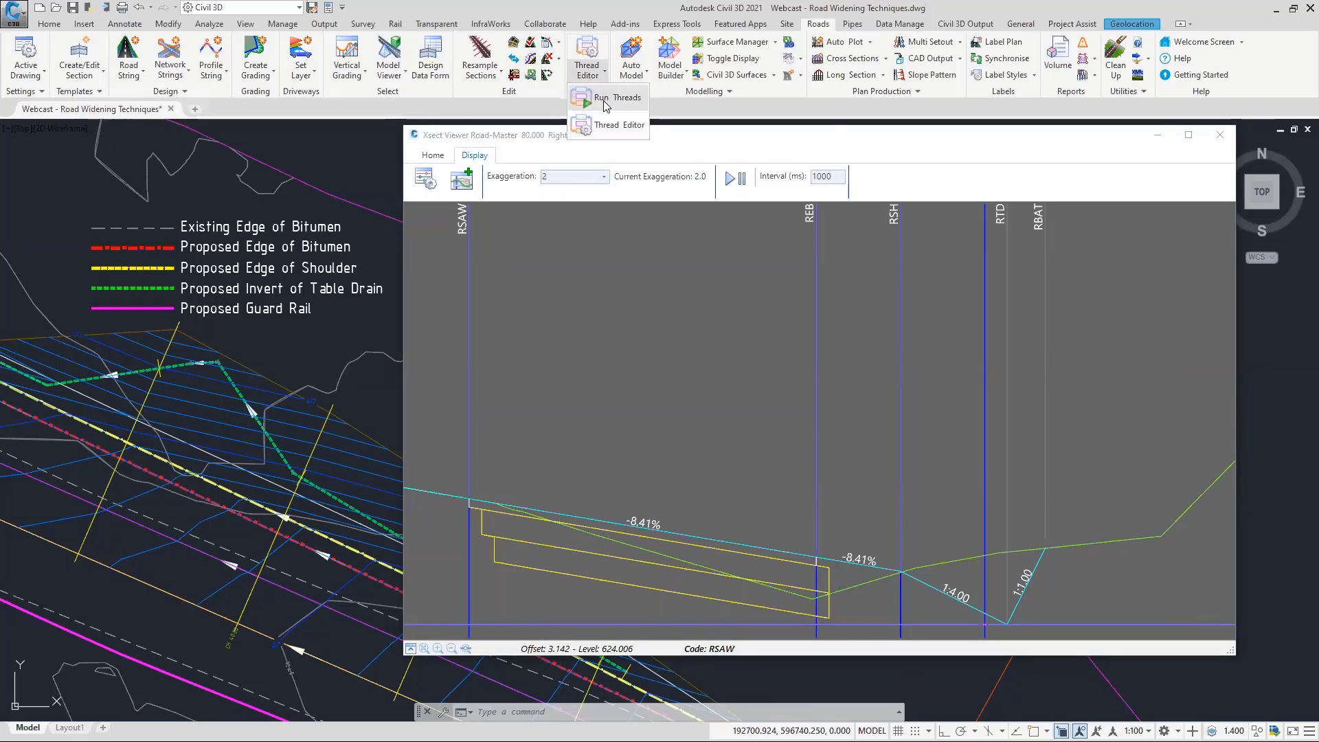
click(605, 103)
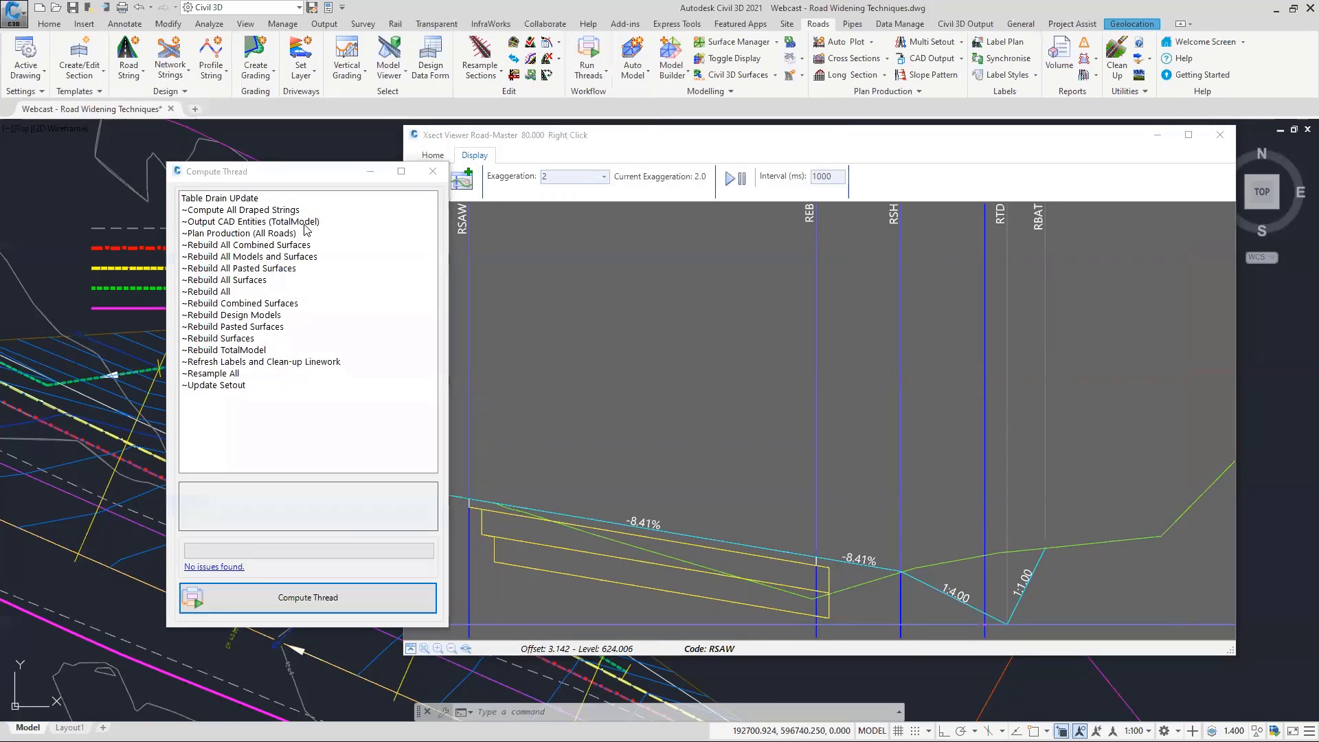
click(225, 204)
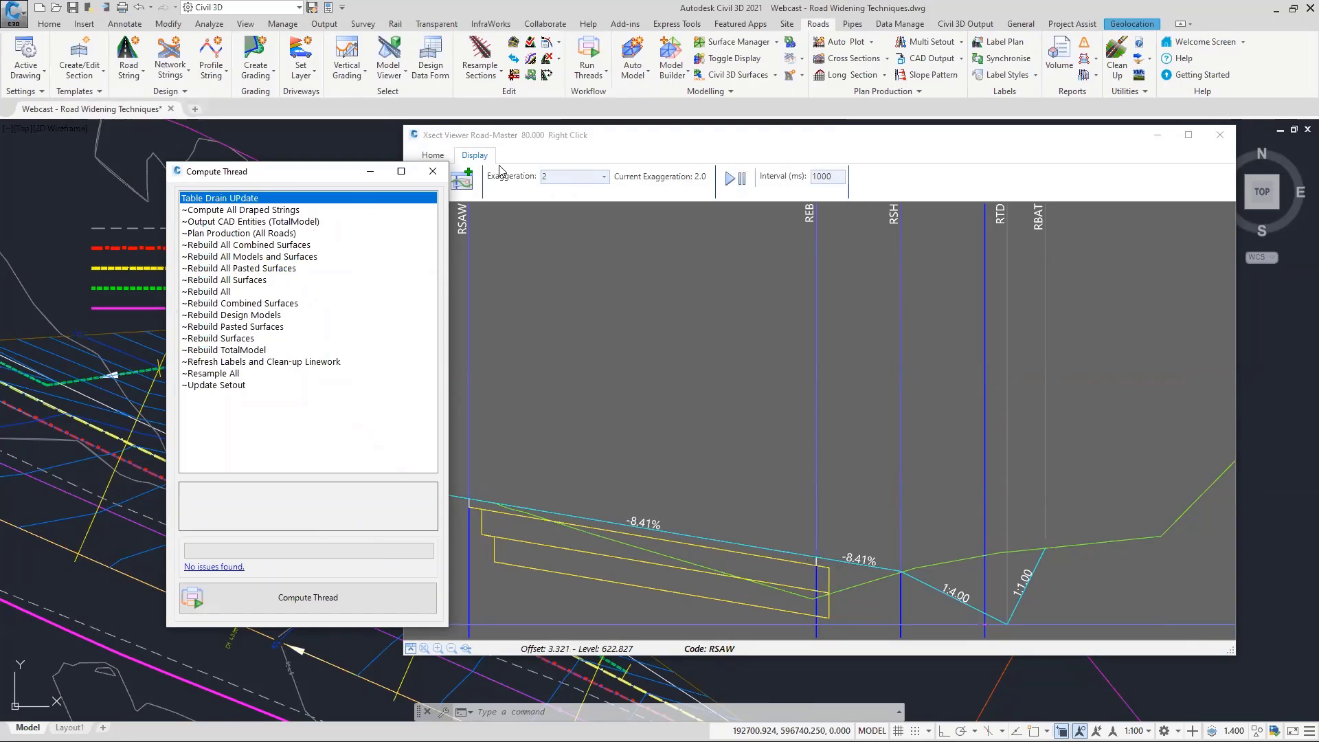
click(427, 176)
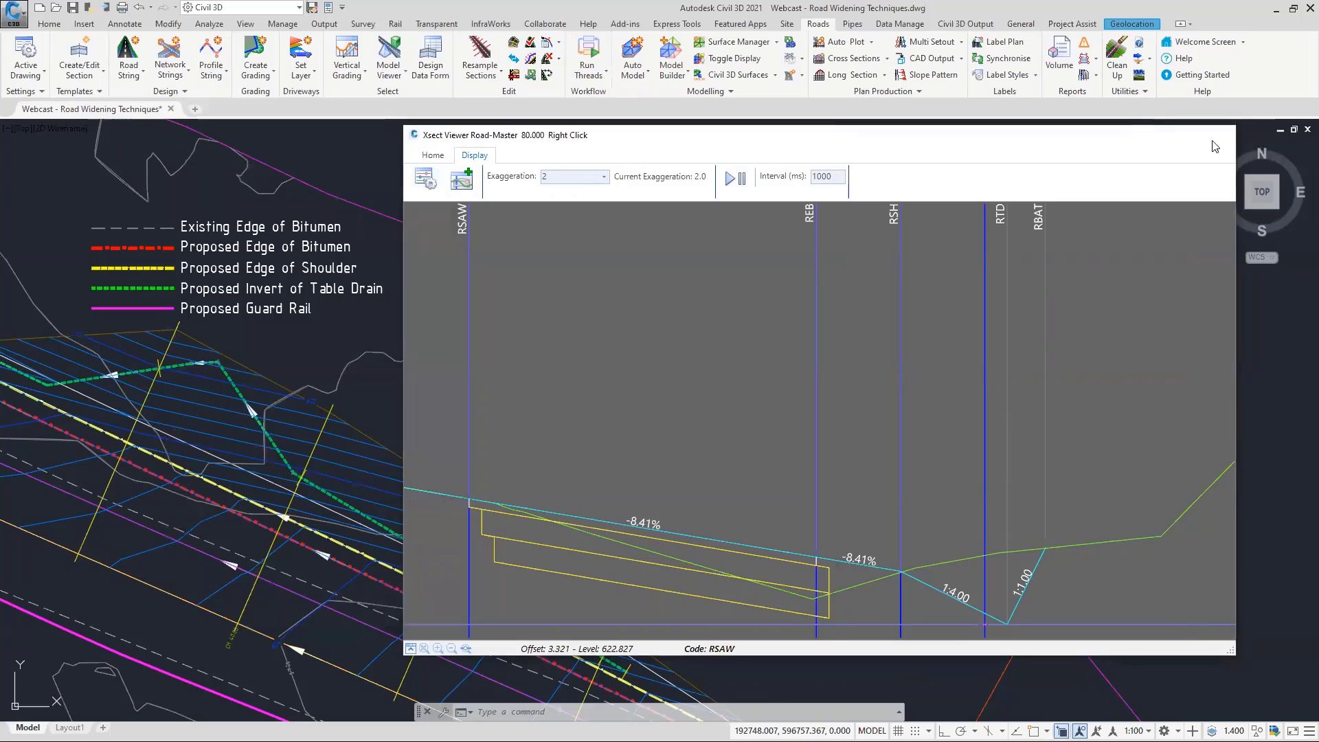
Close the cross section viewer and the current drawing, packing the Civil Site Design data into the drawing file.
click(1213, 140)
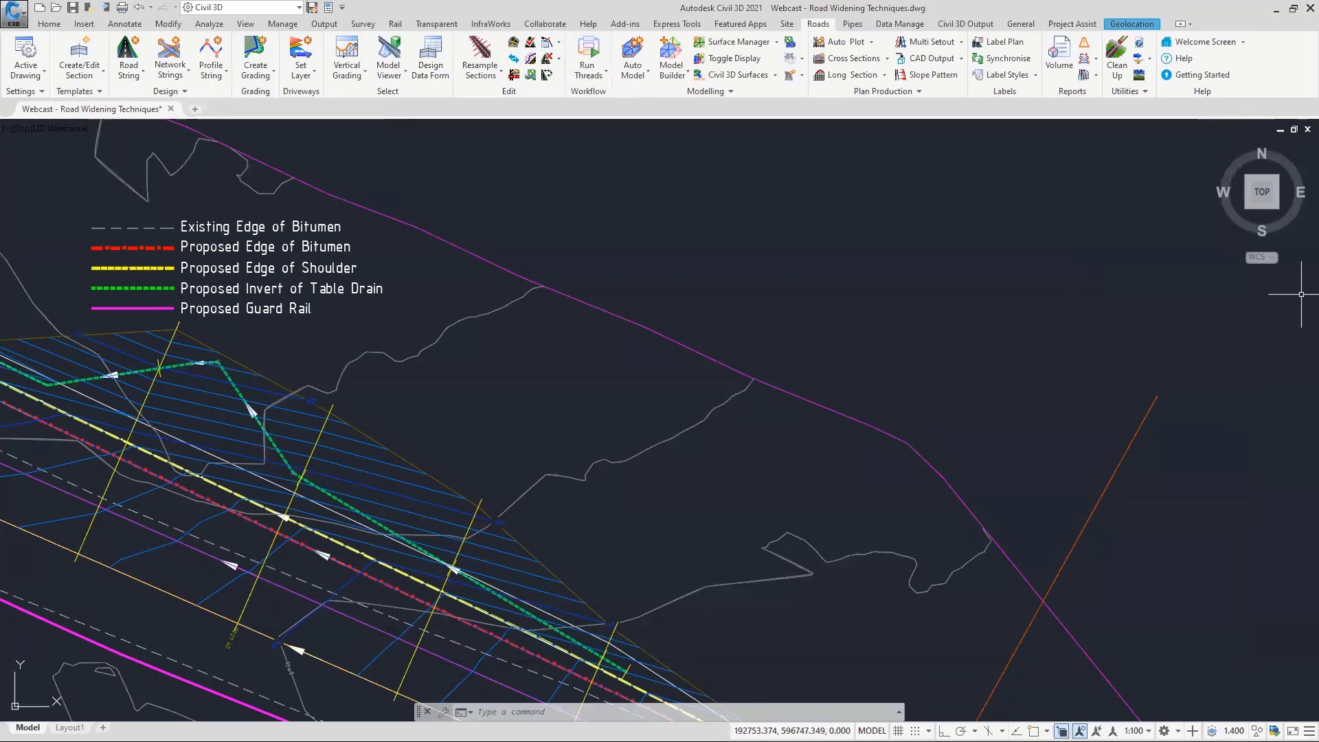
scroll(618, 335, down, 2)
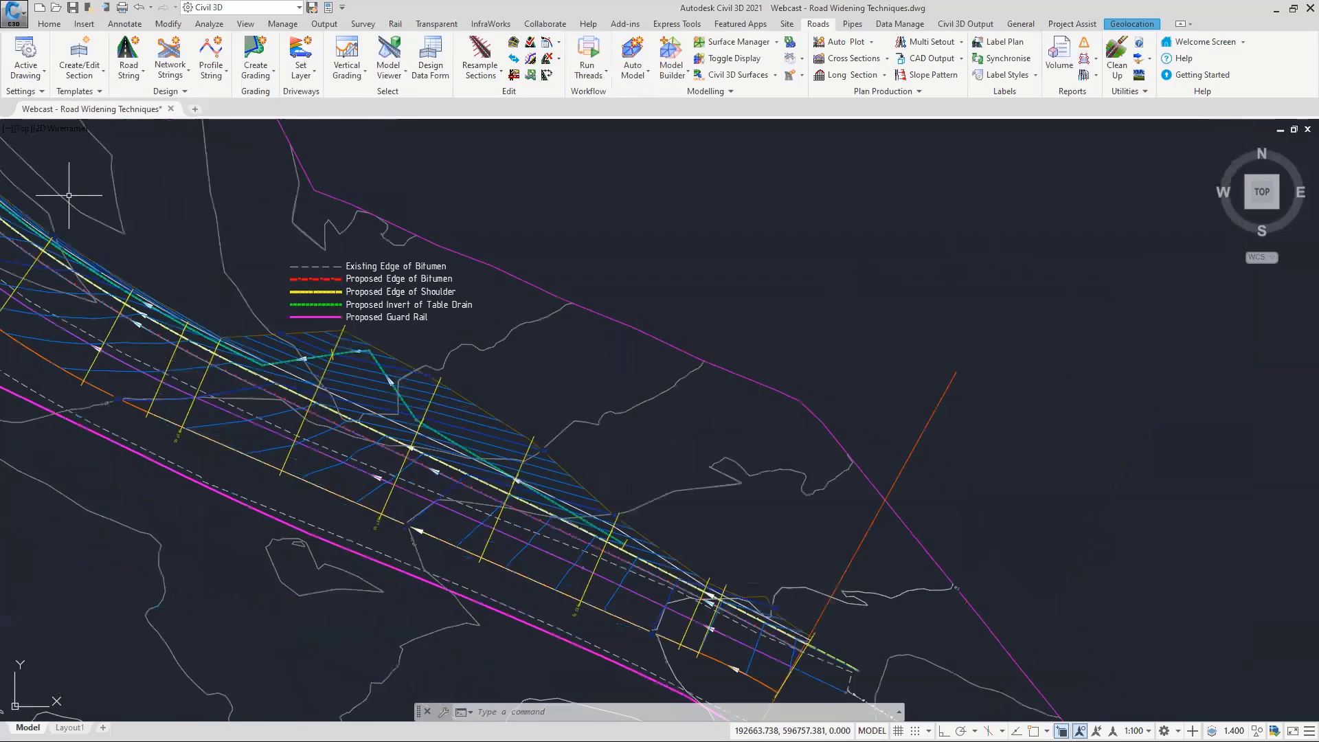
click(171, 108)
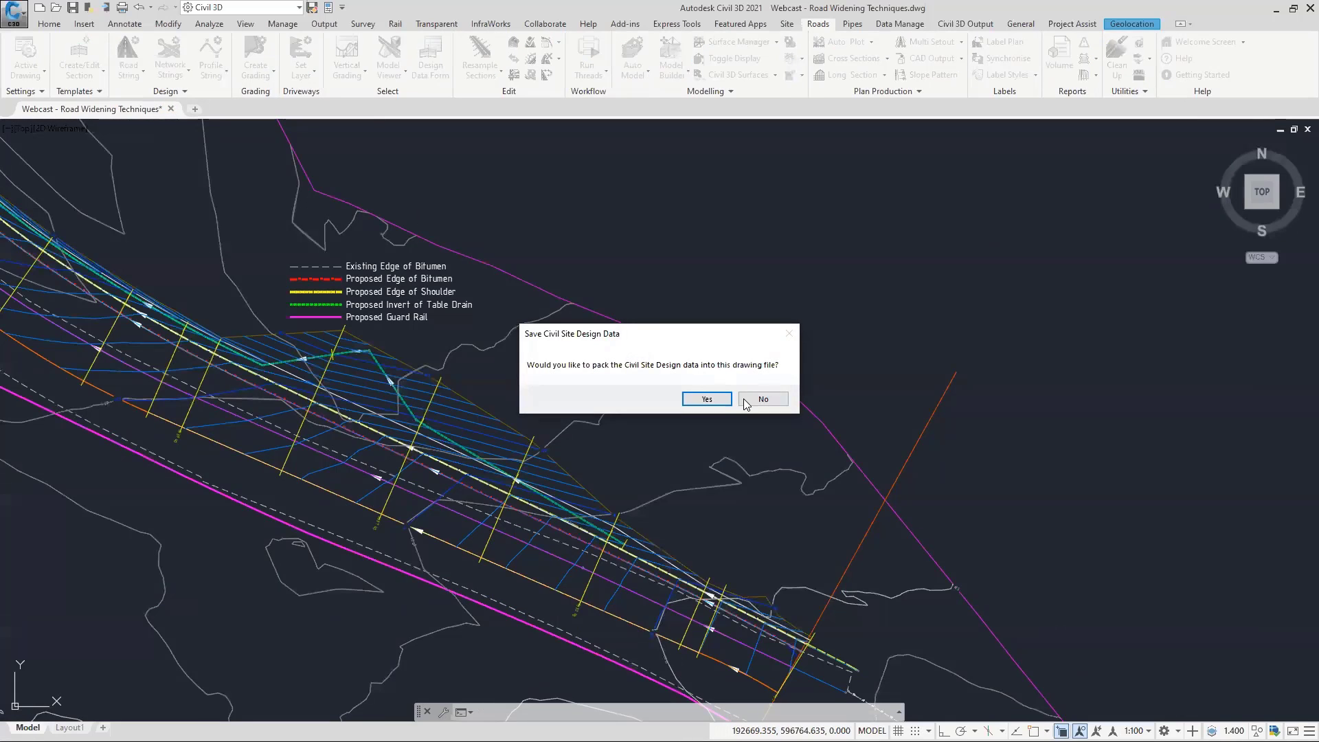
click(708, 399)
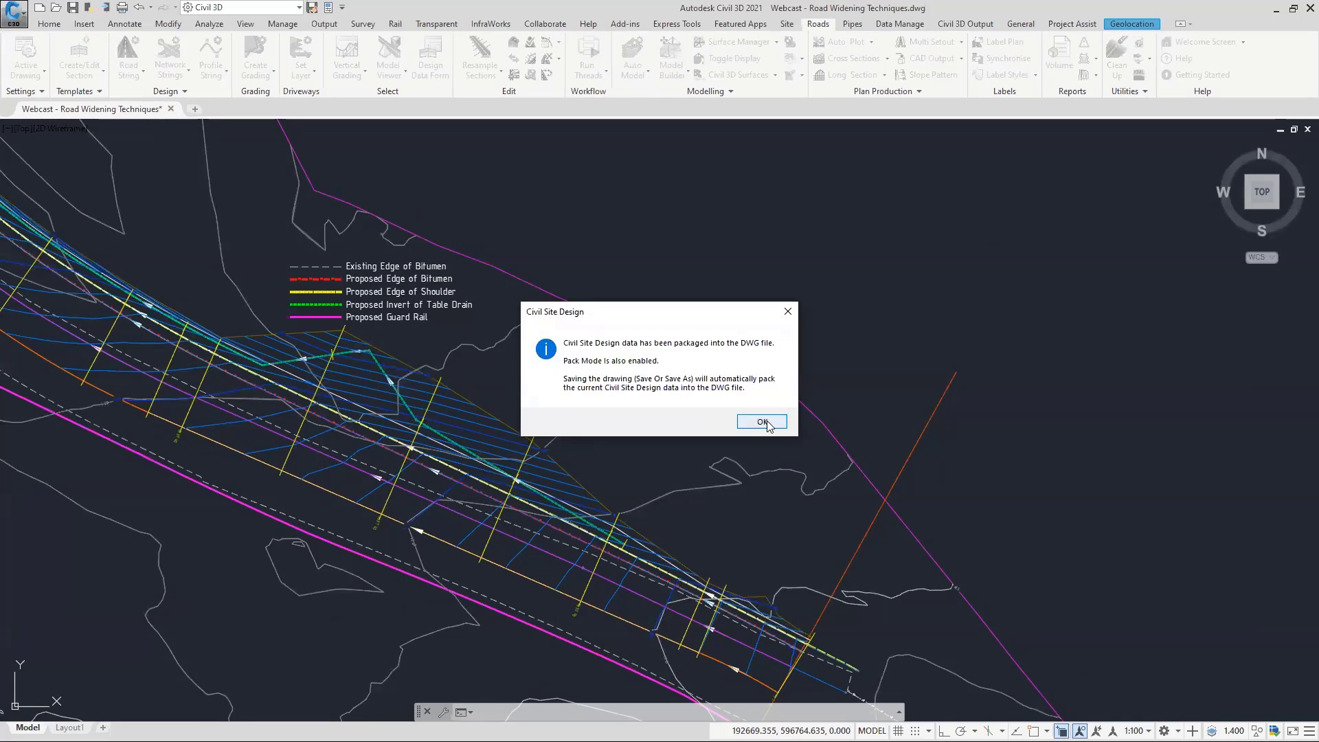
click(763, 421)
click(648, 404)
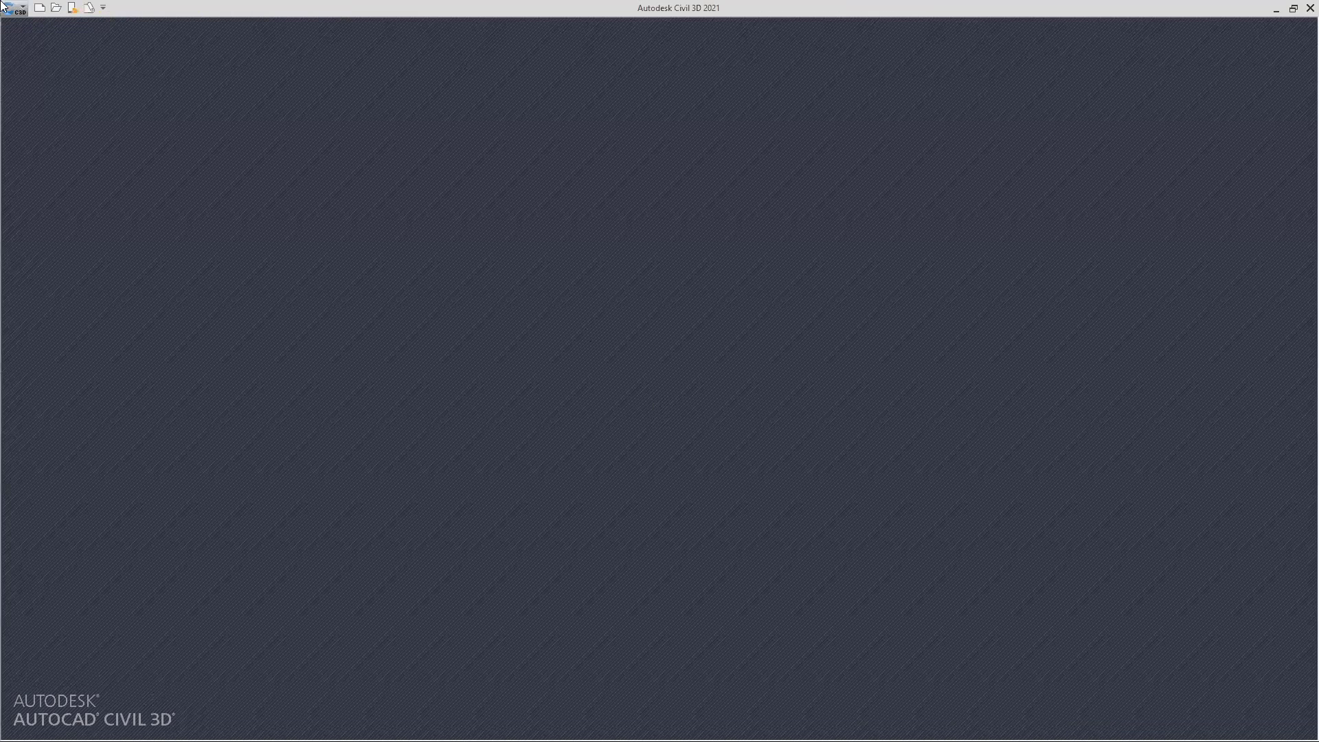
Open "Webcast - Road Widening Techniques - Part 2.dwg" from the Live folder and unpack its Civil Site Design data.
click(56, 8)
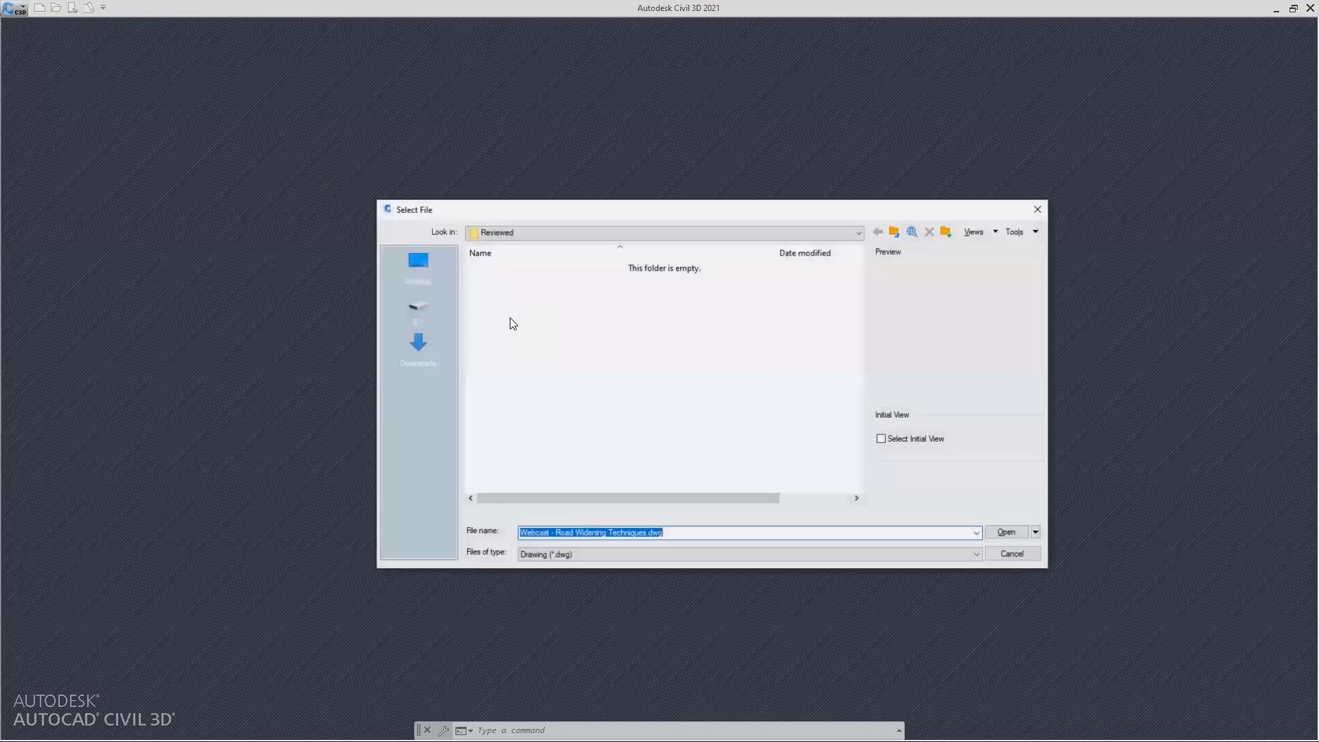
click(894, 232)
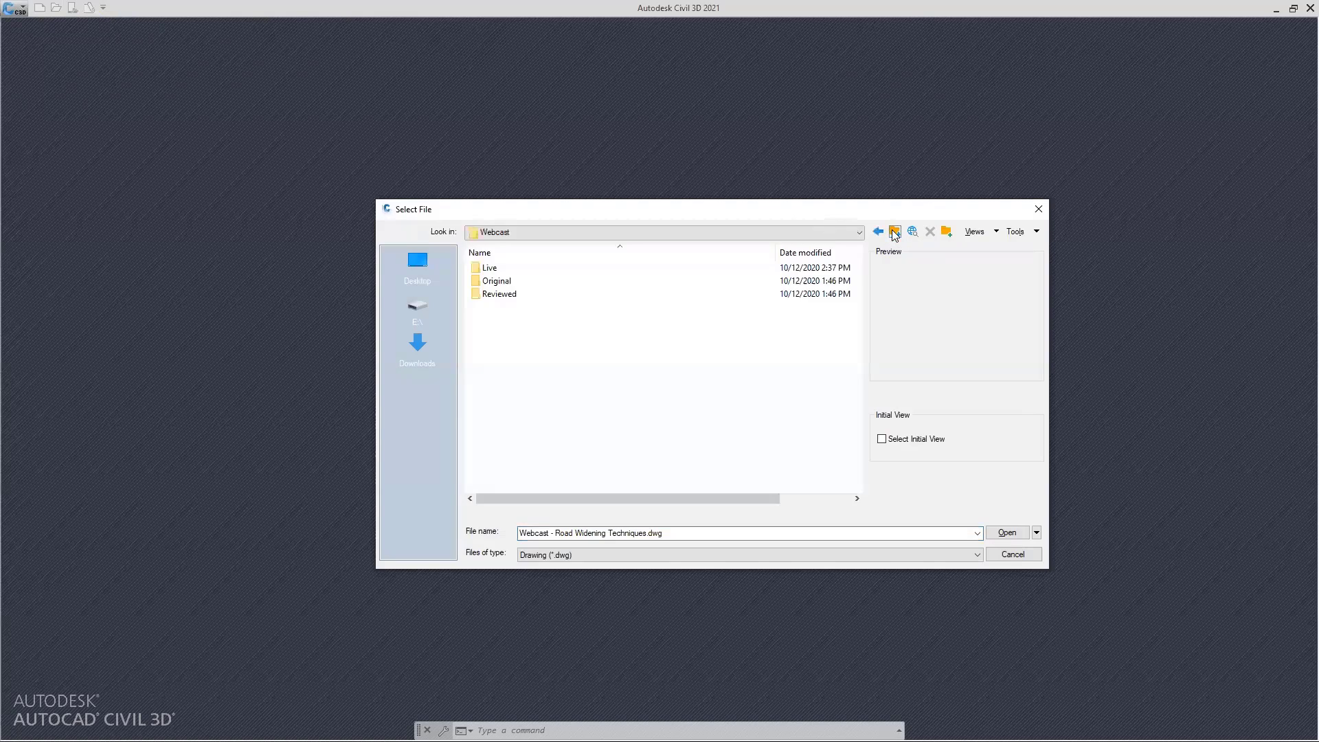
double_click(527, 275)
click(540, 281)
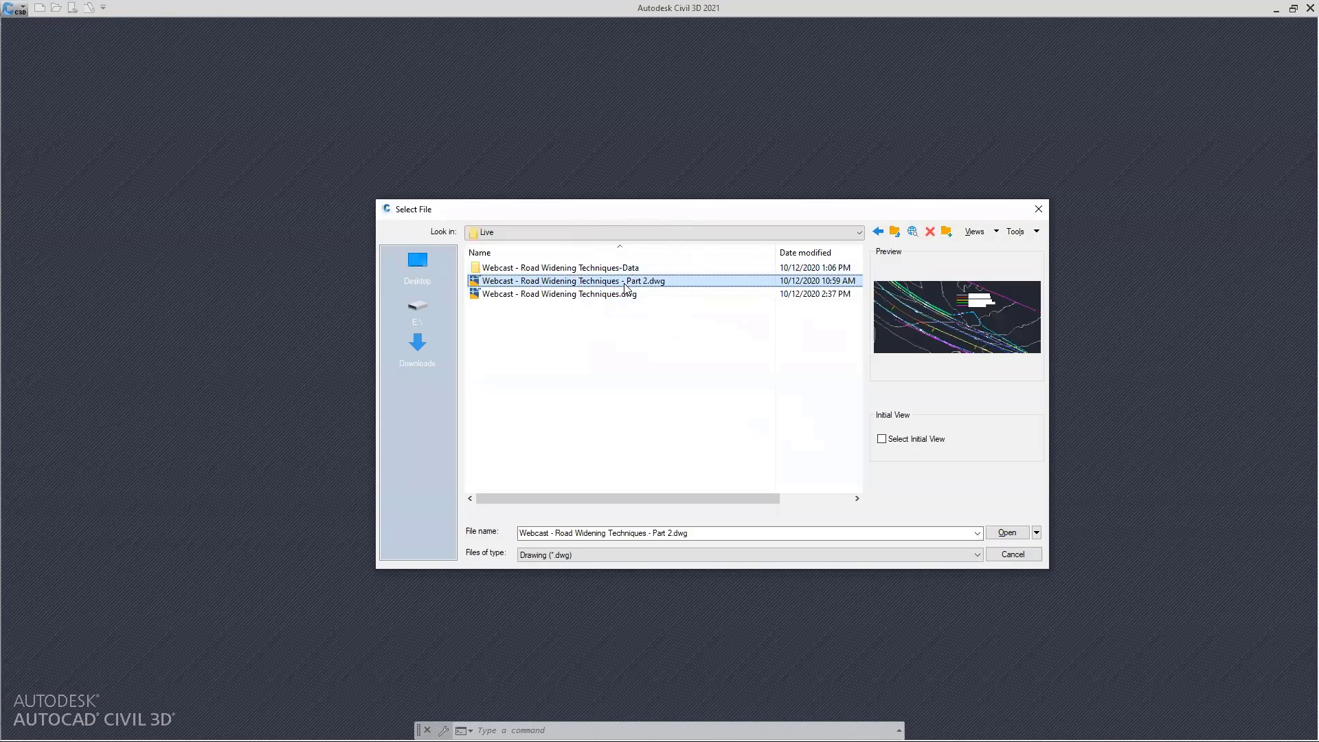
click(1004, 534)
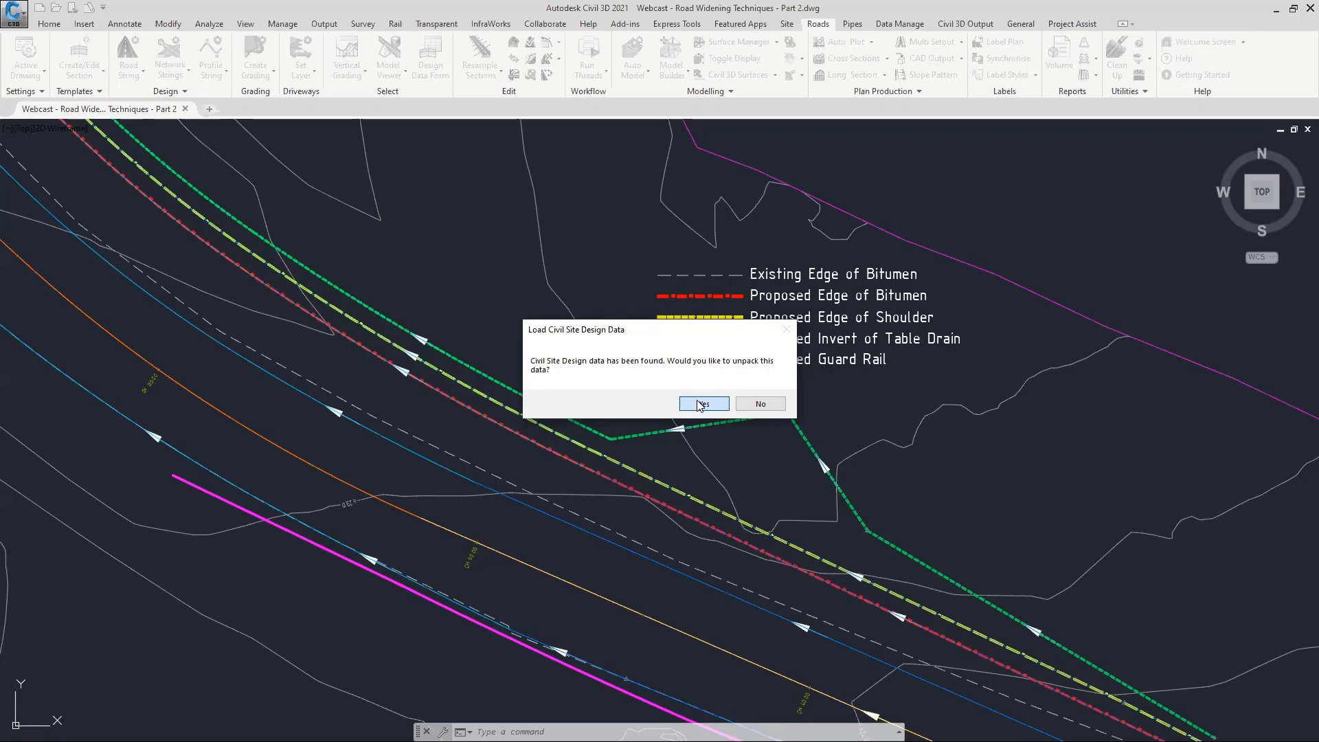
click(700, 404)
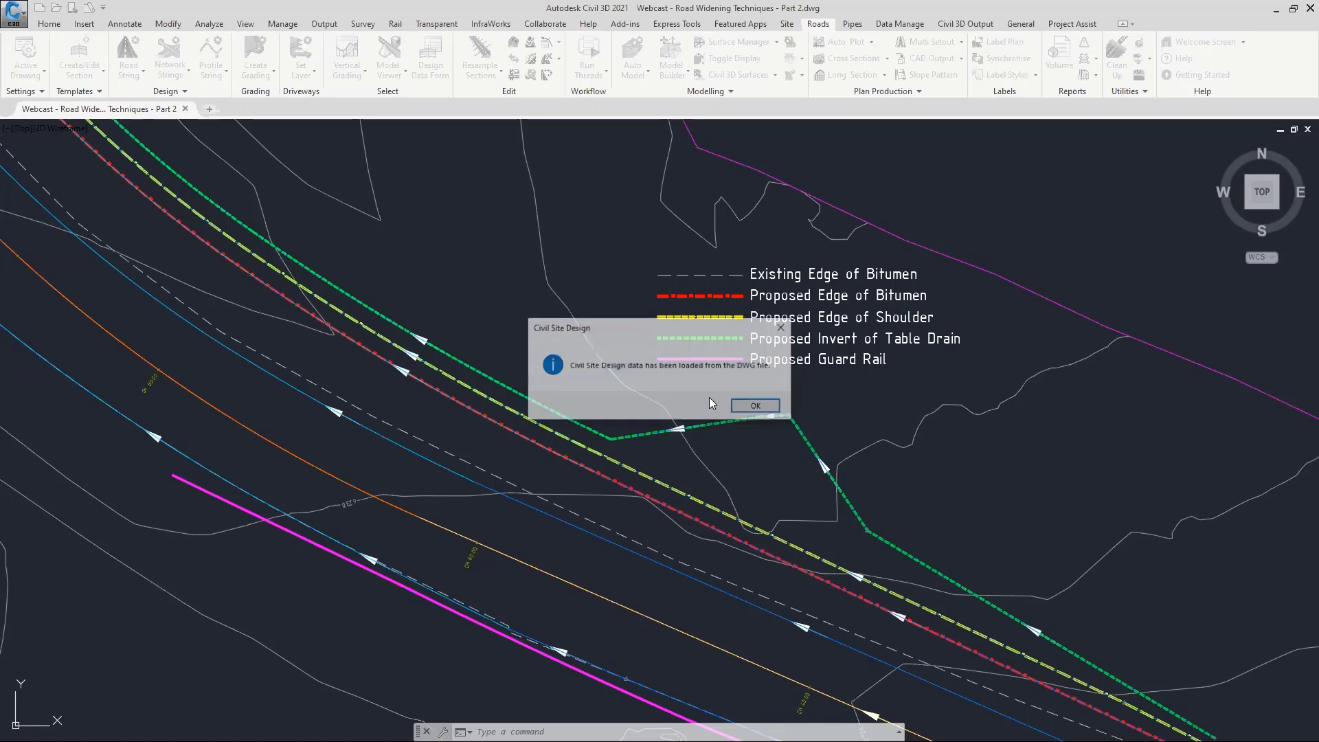
click(756, 406)
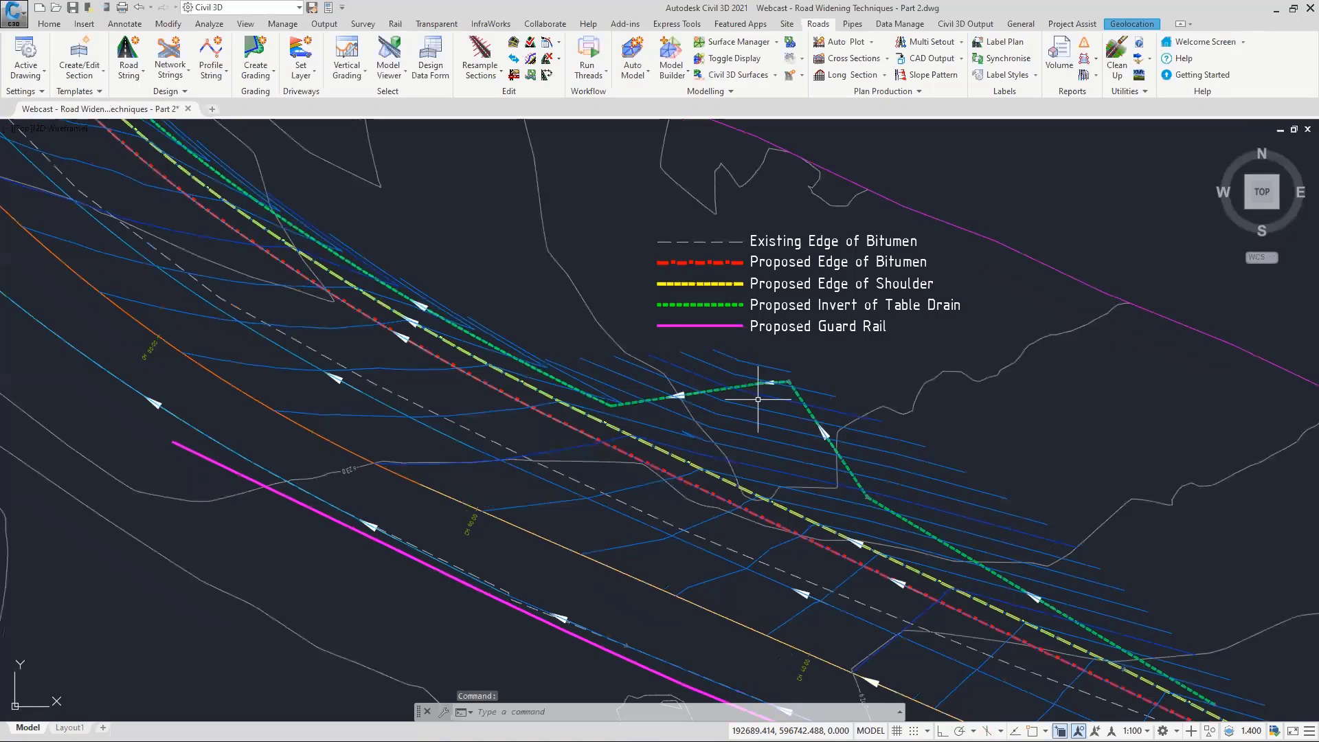
Delete the blue contour lines running across the road and the table drain.
click(689, 355)
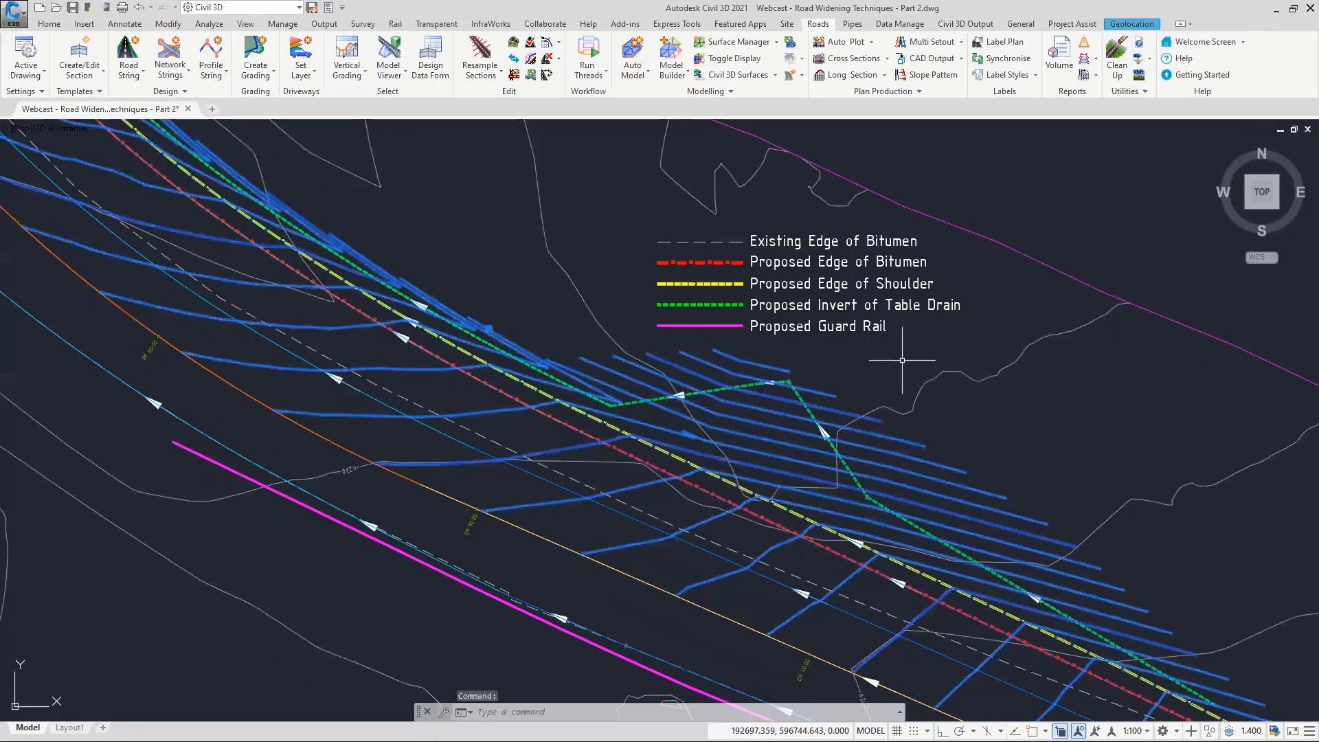
key(Delete)
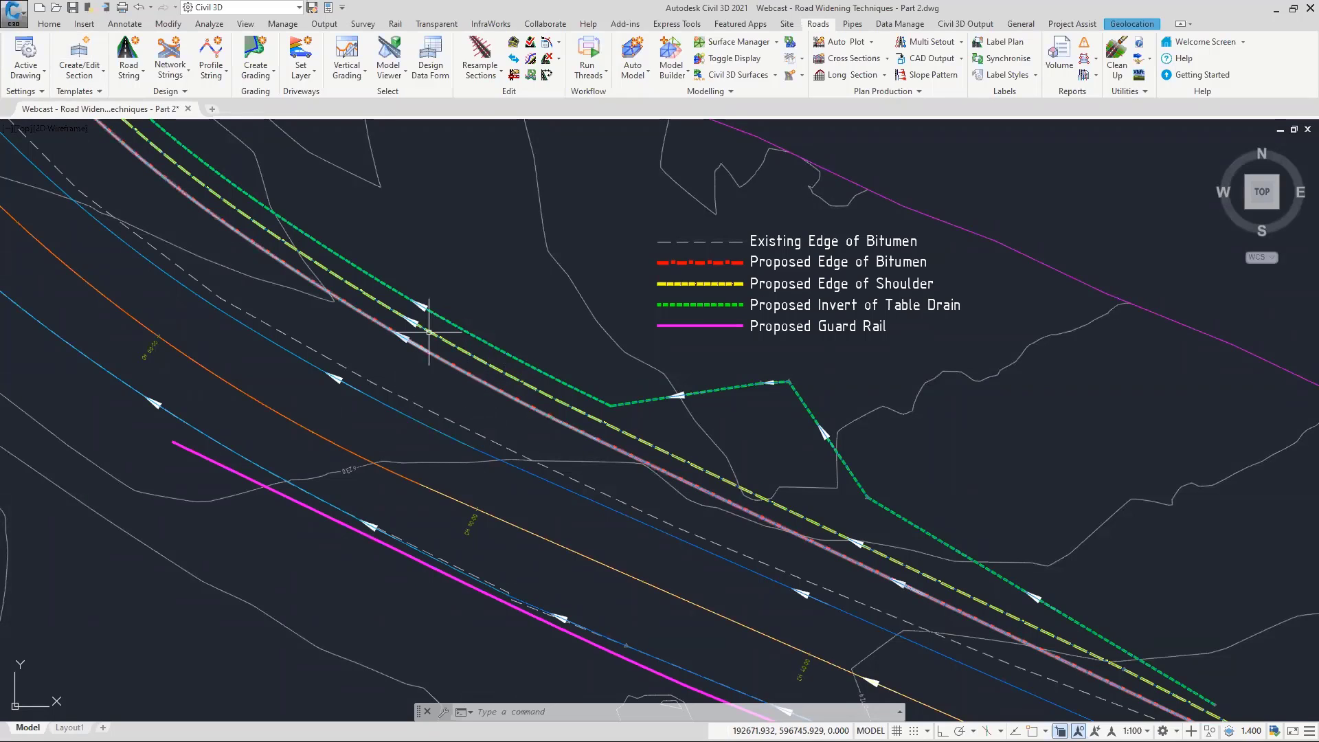
Review the "Local Road - Left Sawcut & Right Drain" template, from its left match point to its right table drain, and close the template editor.
click(81, 53)
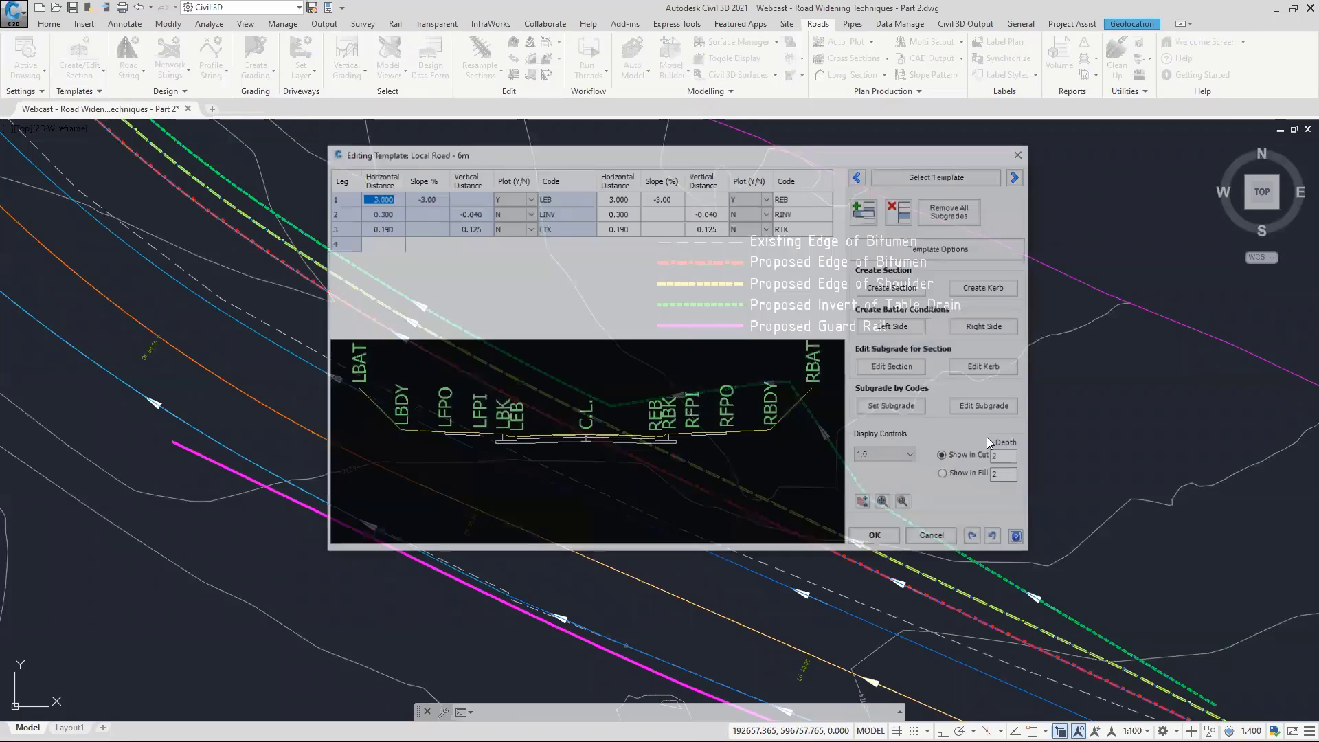
click(873, 175)
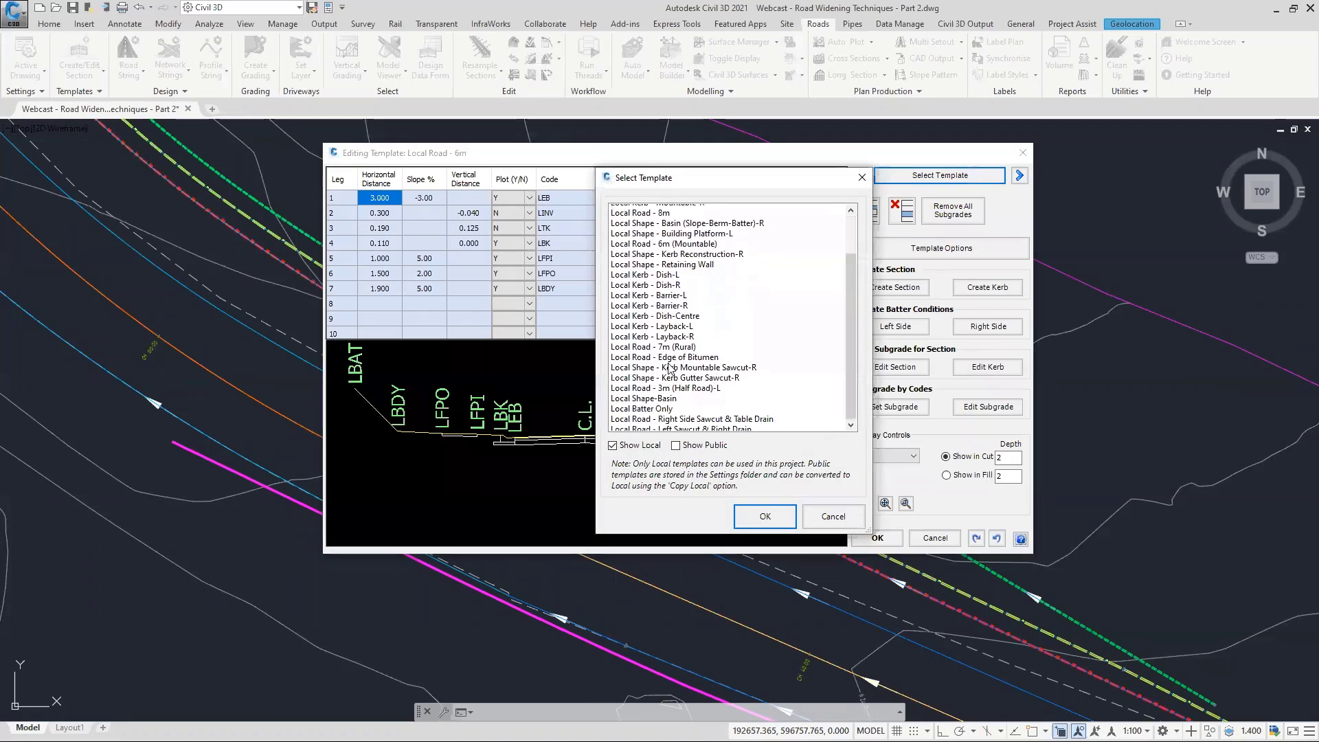
click(764, 516)
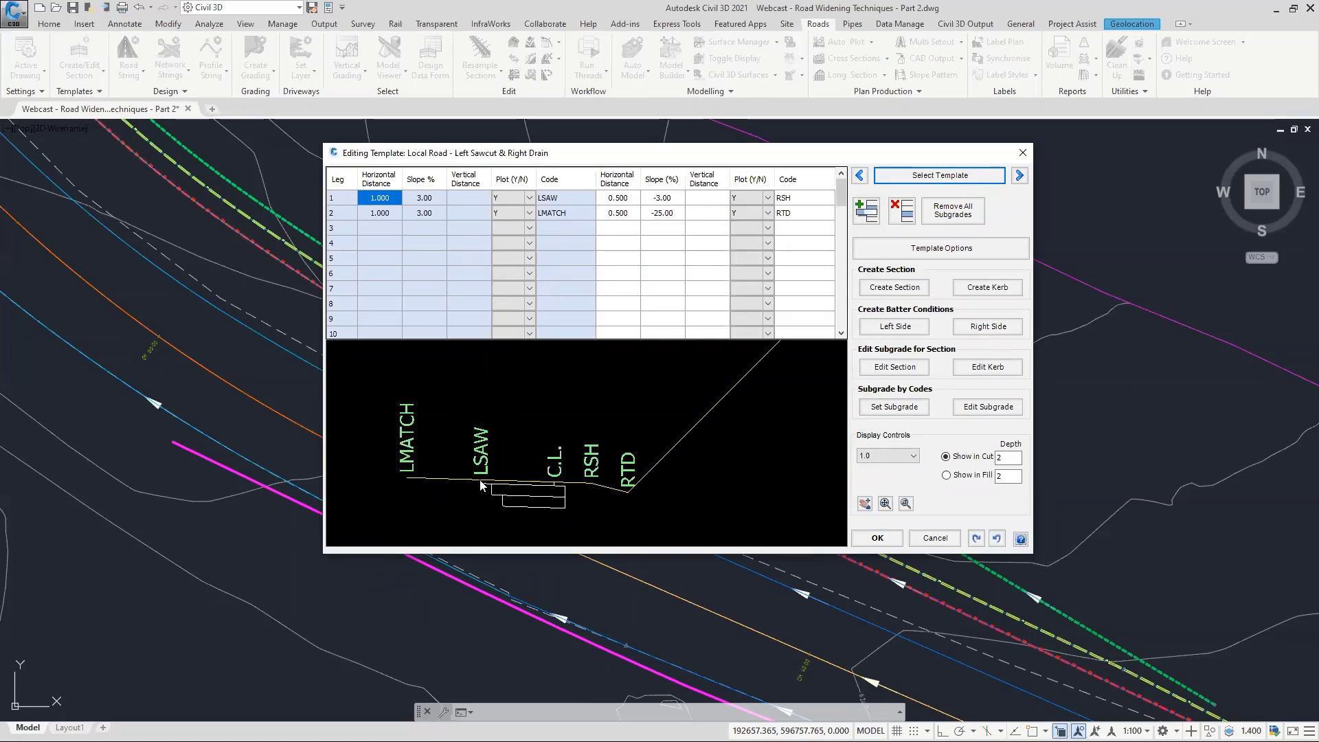
click(403, 477)
click(626, 496)
click(877, 537)
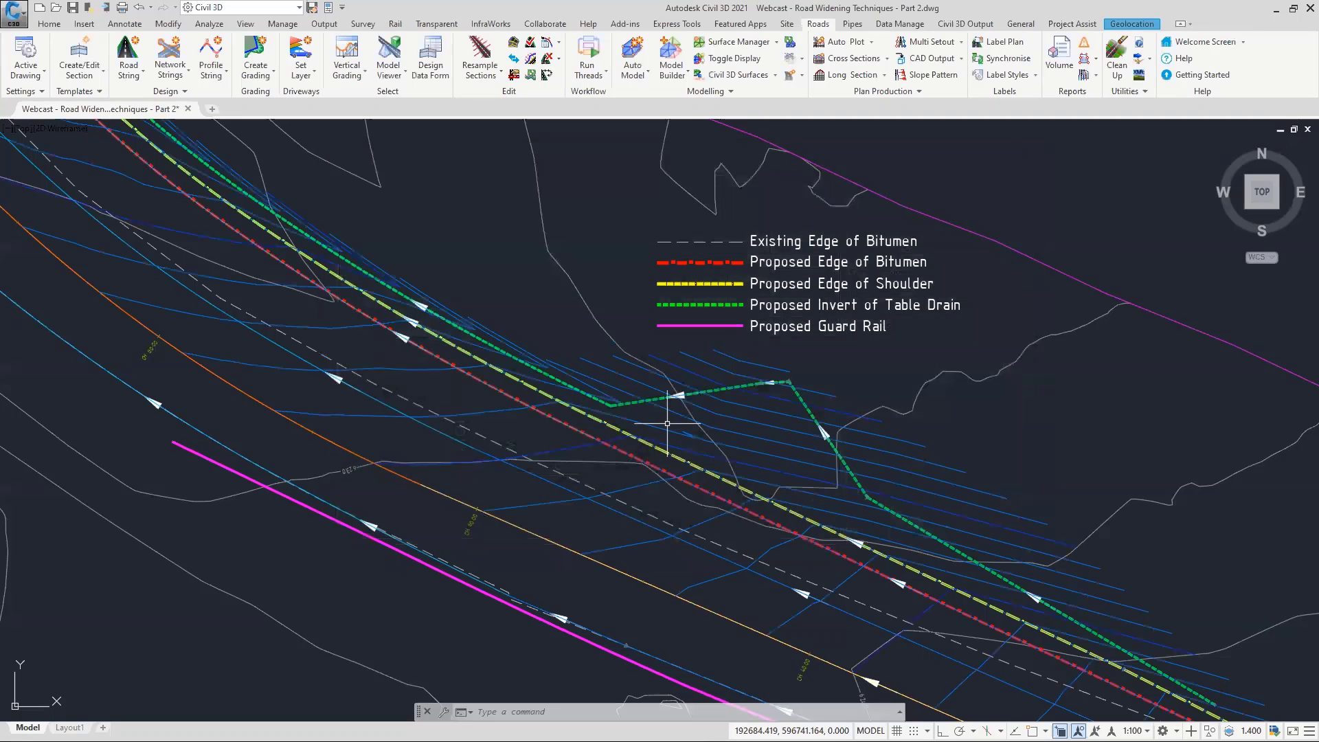
Start creating a road string and select the alignment it is based on.
middle_drag(559, 250, 538, 271)
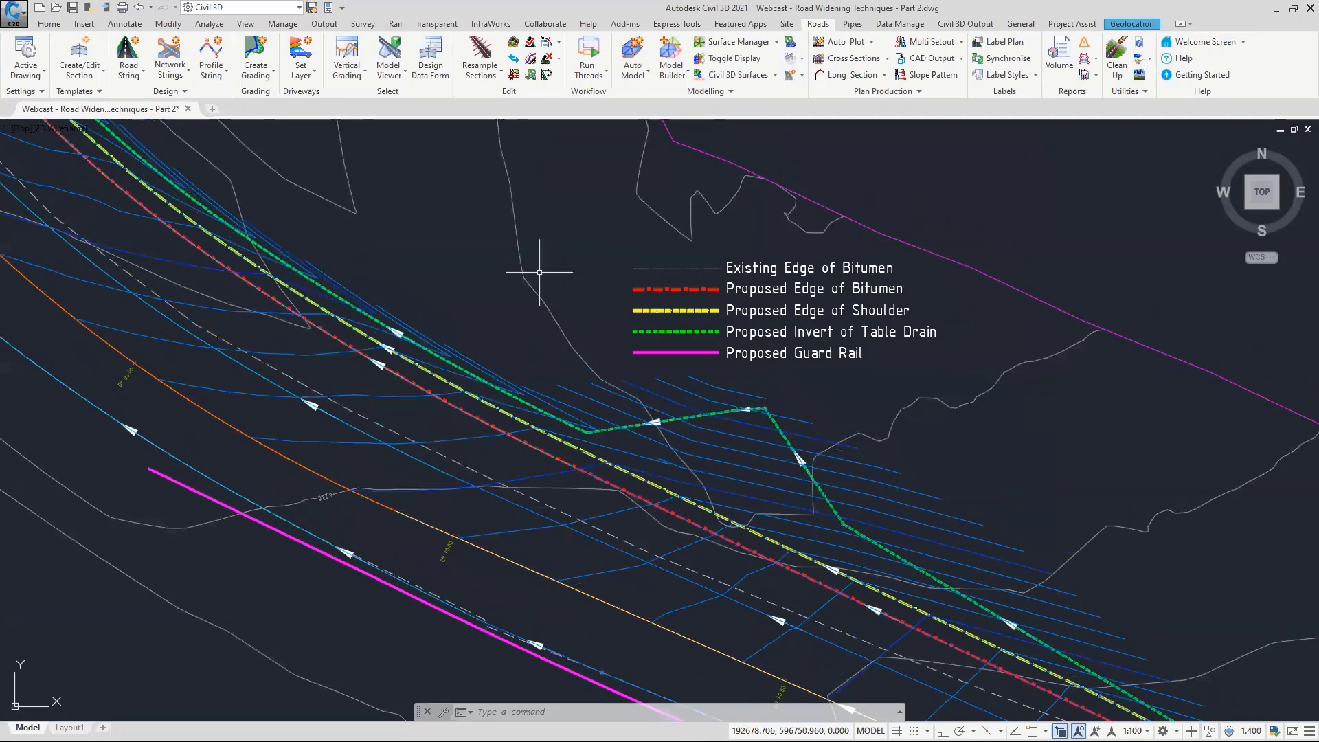
click(137, 147)
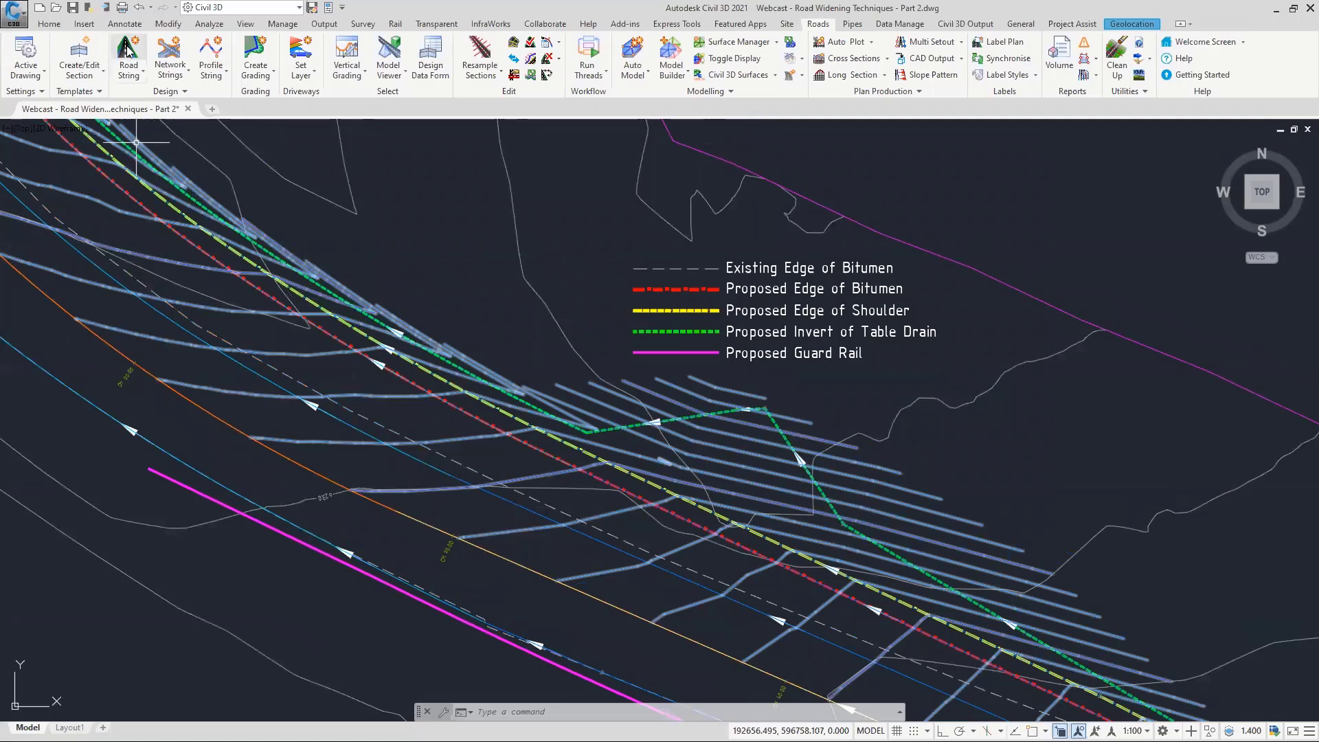
click(129, 52)
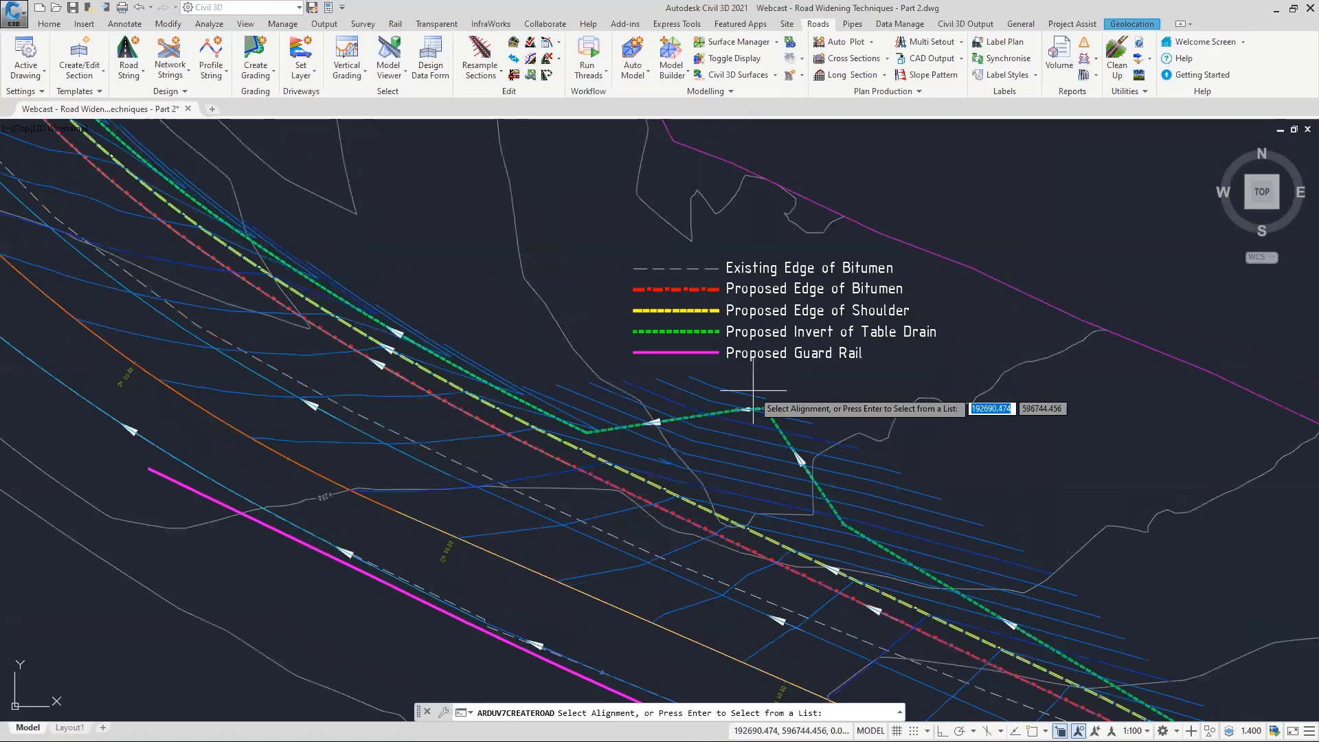
key(Return)
click(443, 420)
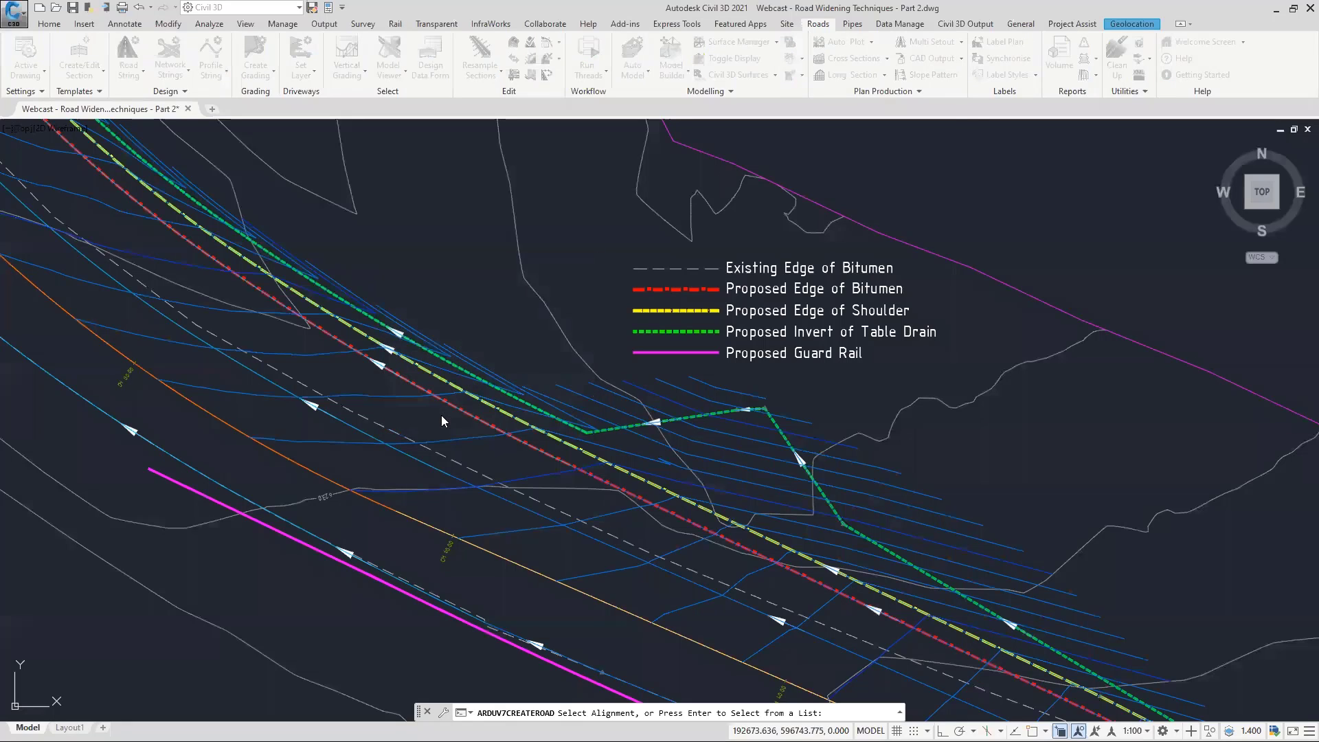
Create the Road-Right_EOB string using the "Road - Left Sawcut & Right Drain" template on surface NS.
click(687, 200)
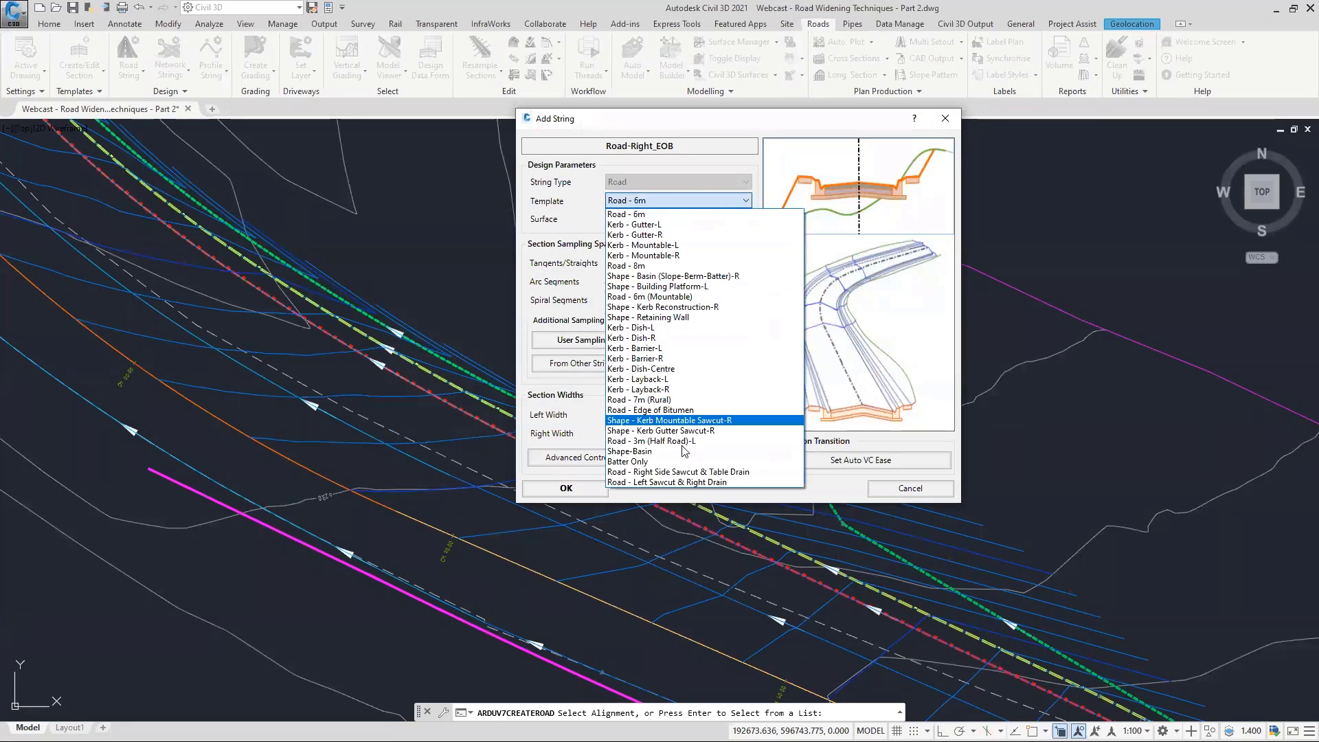
click(676, 481)
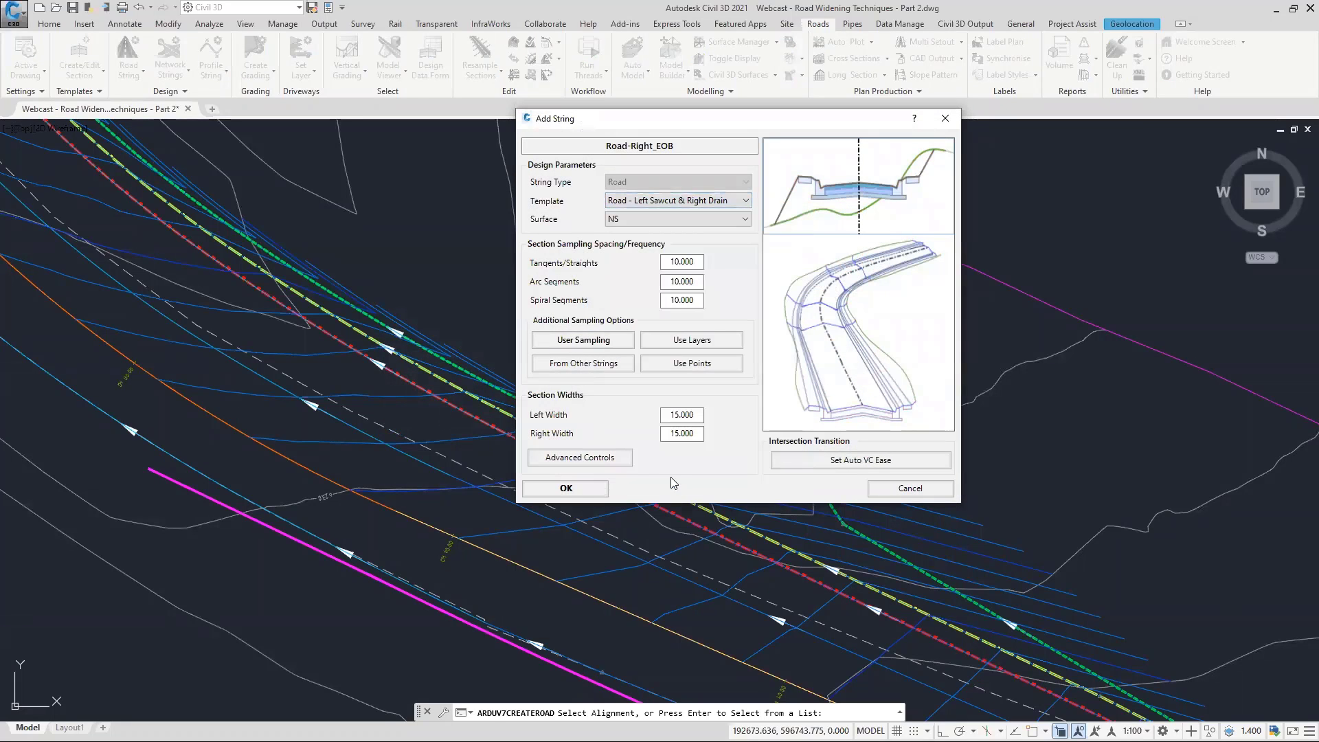
click(561, 489)
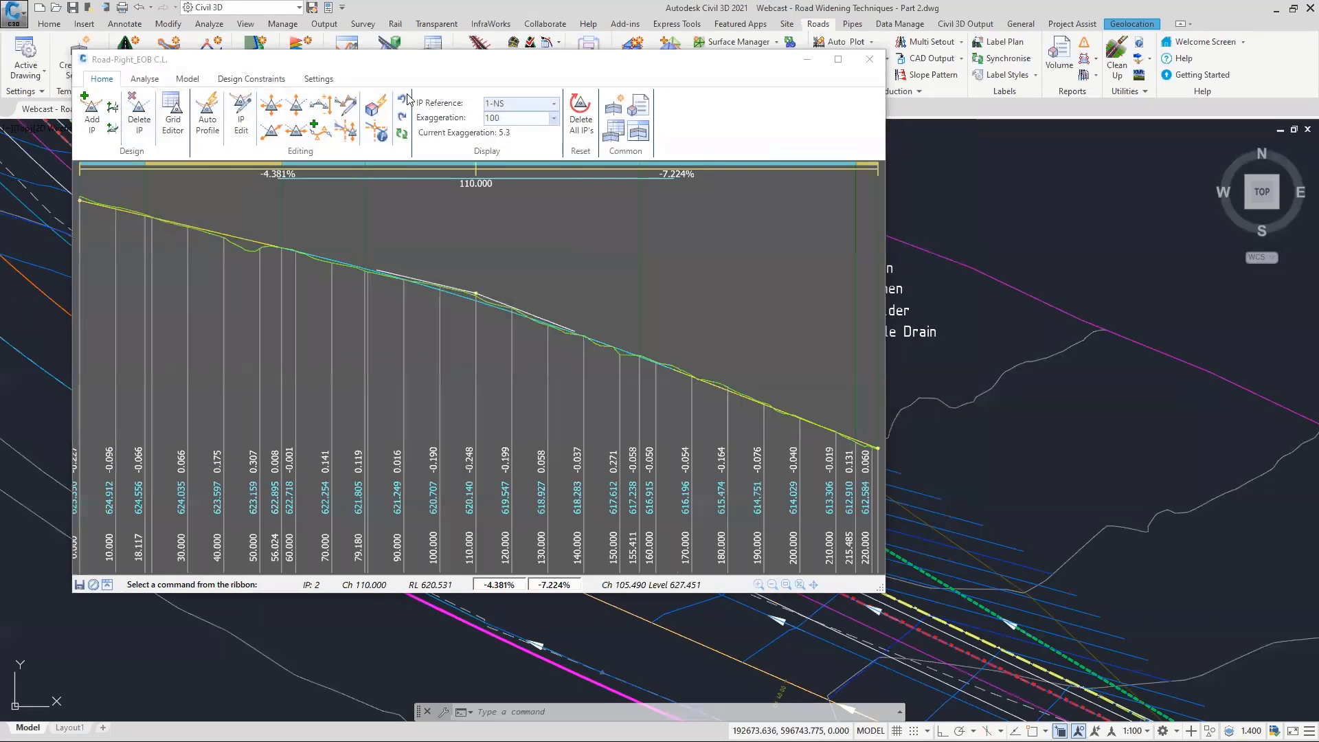
Open the Road-Right_EOB cross-section at chainage 90 beside the profile and enlarge it to examine the left and right template codes.
click(427, 61)
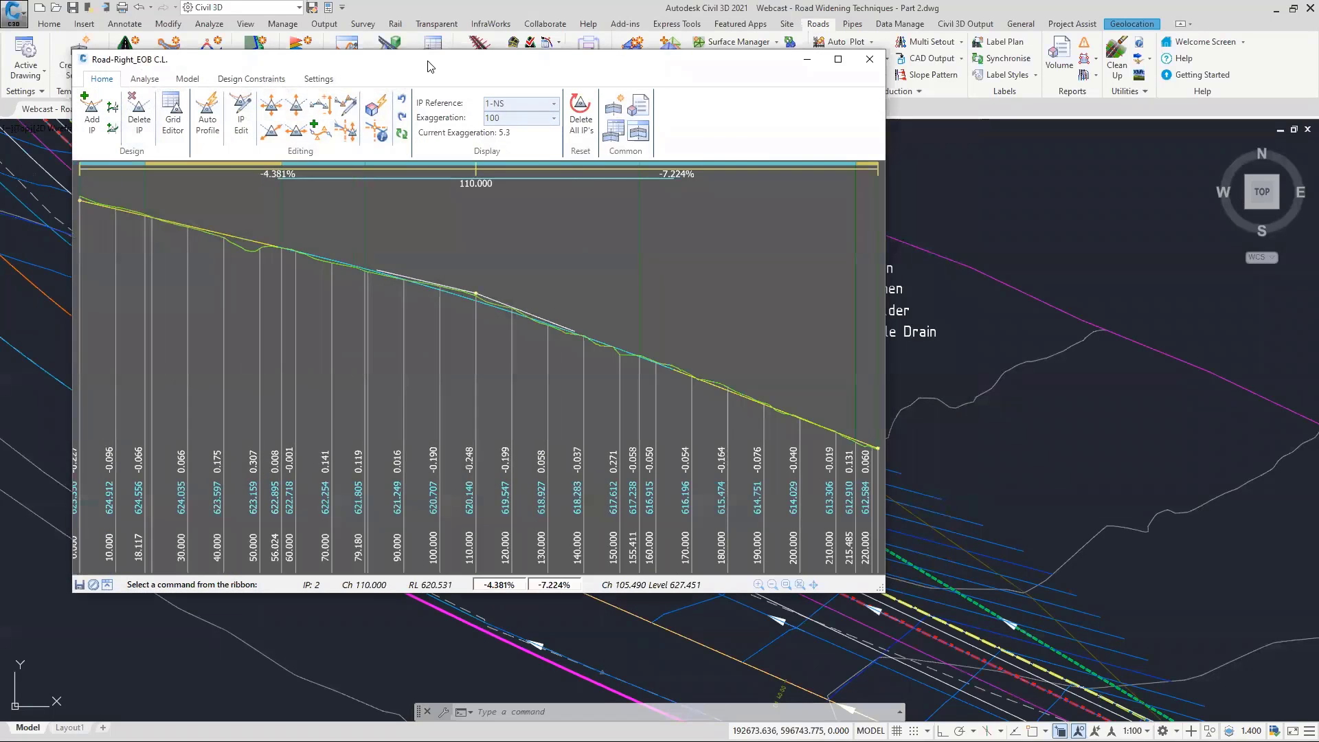
drag(427, 62, 868, 138)
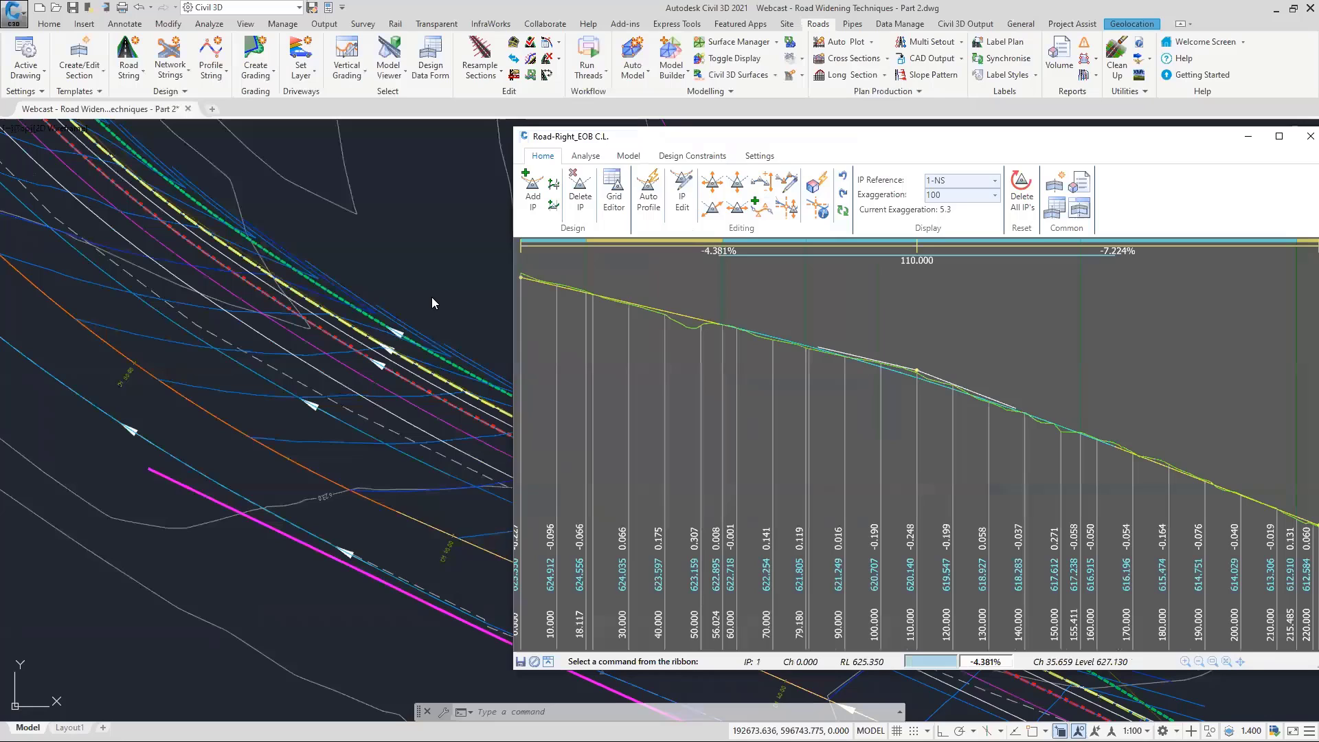
right_click(843, 293)
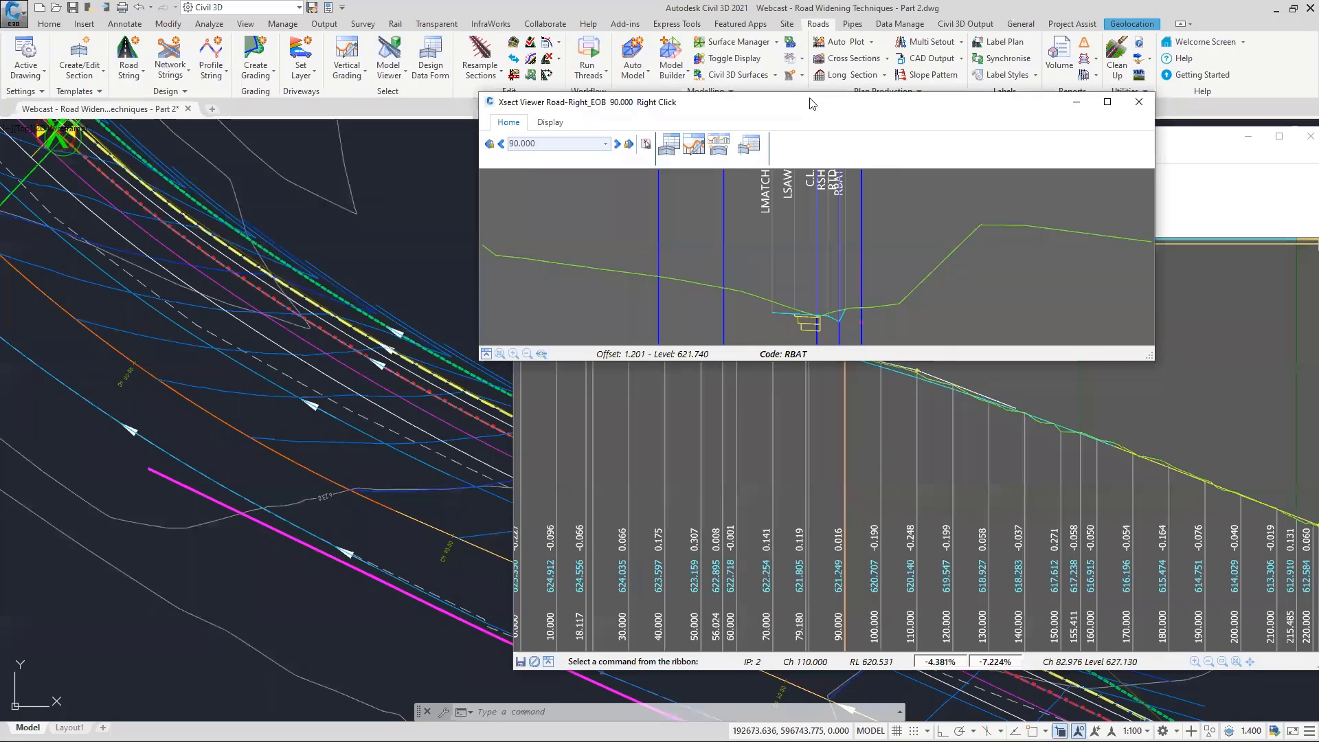
drag(810, 103, 345, 137)
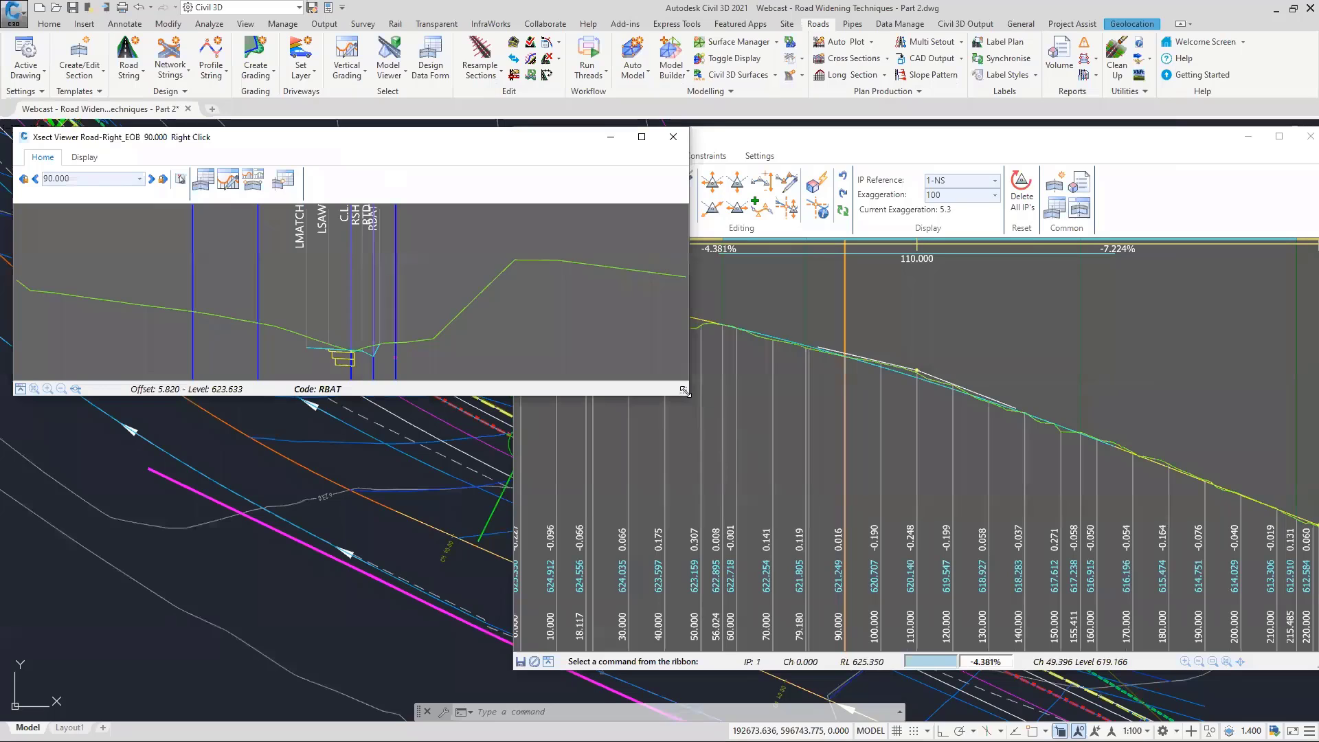
drag(686, 392, 746, 555)
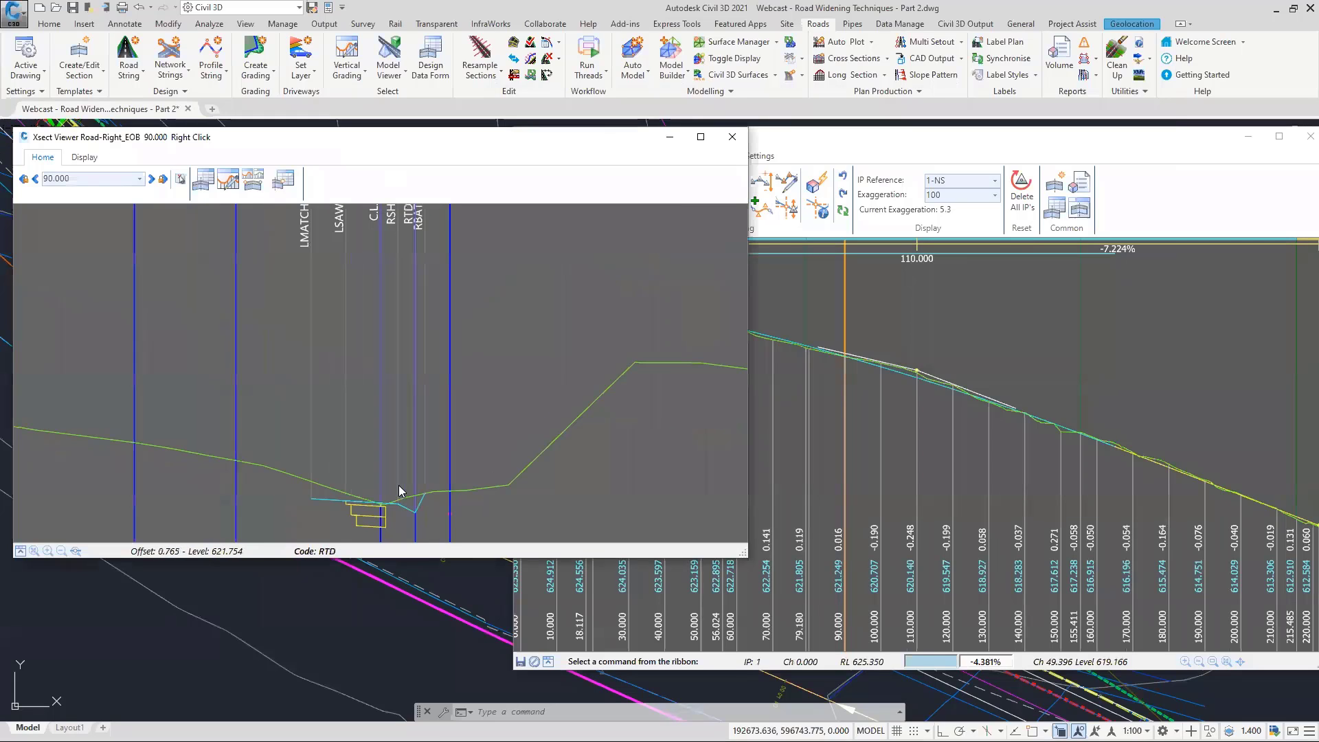
scroll(352, 460, up, 4)
middle_drag(323, 420, 505, 437)
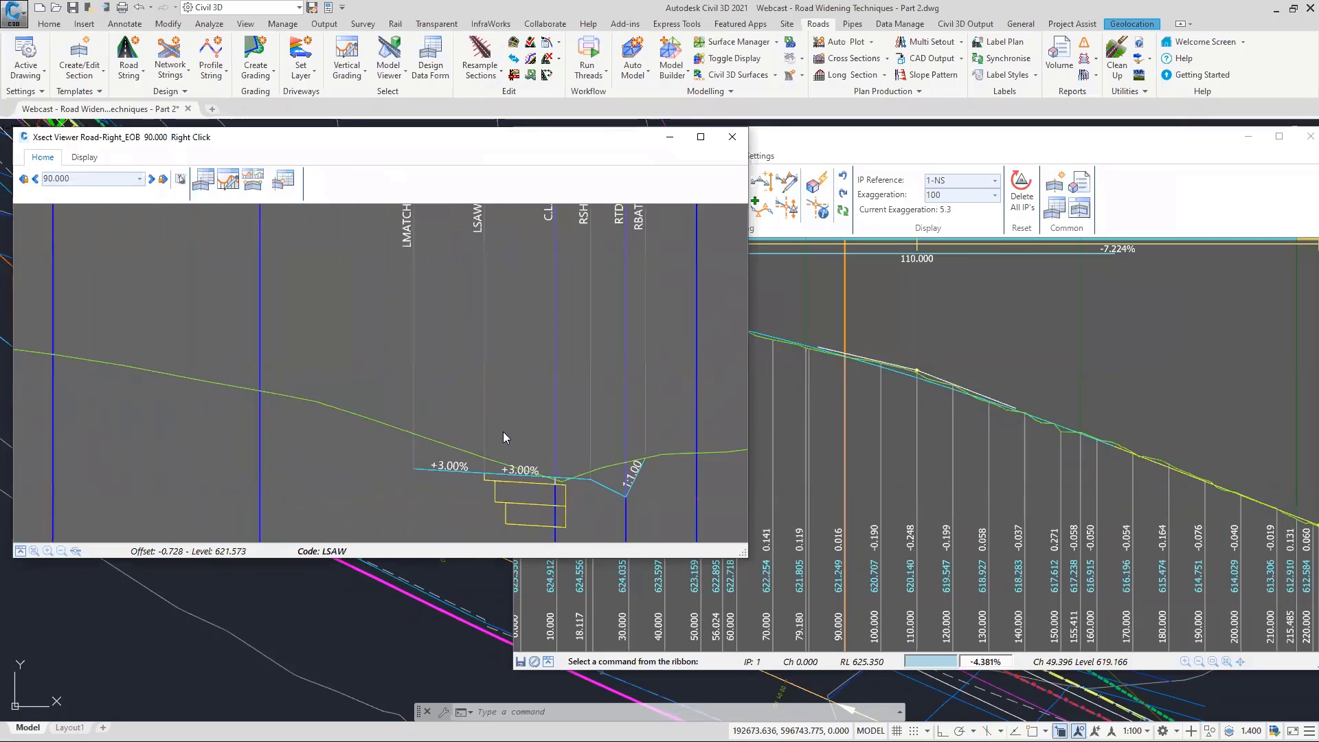
click(991, 405)
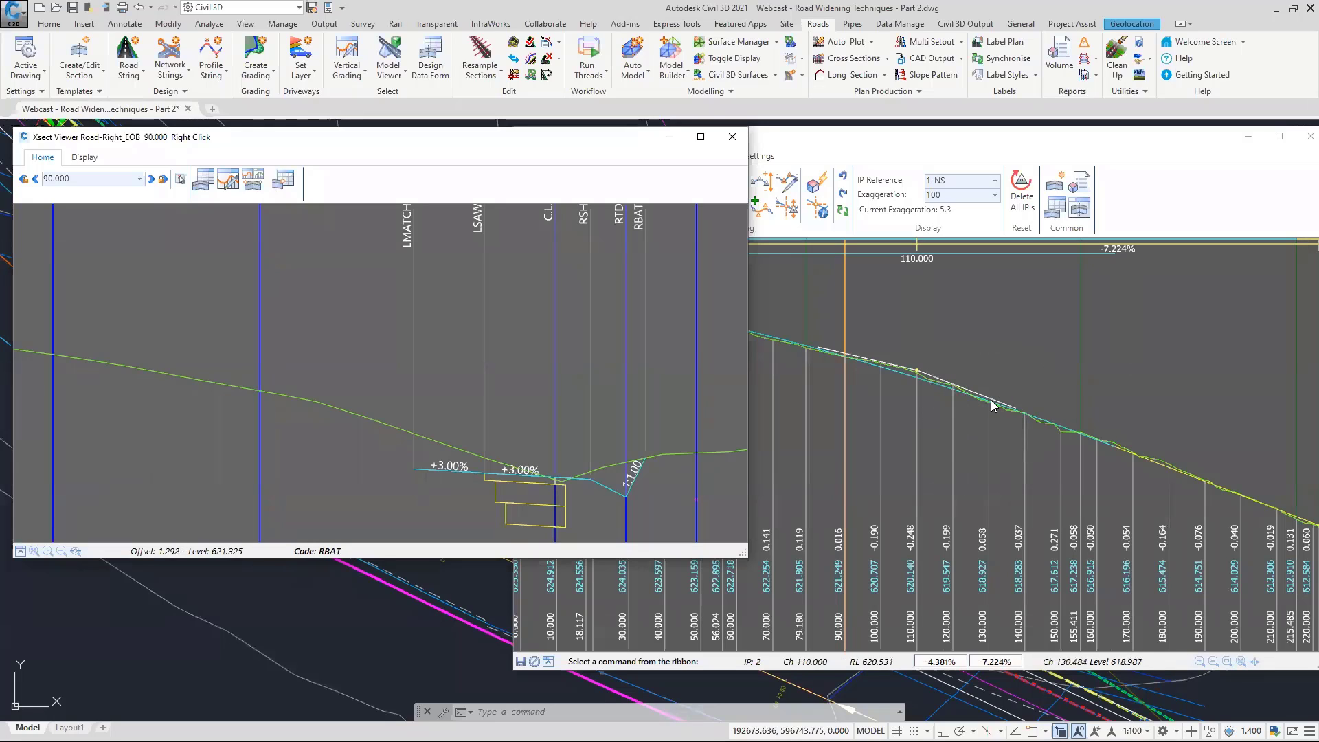
click(50, 353)
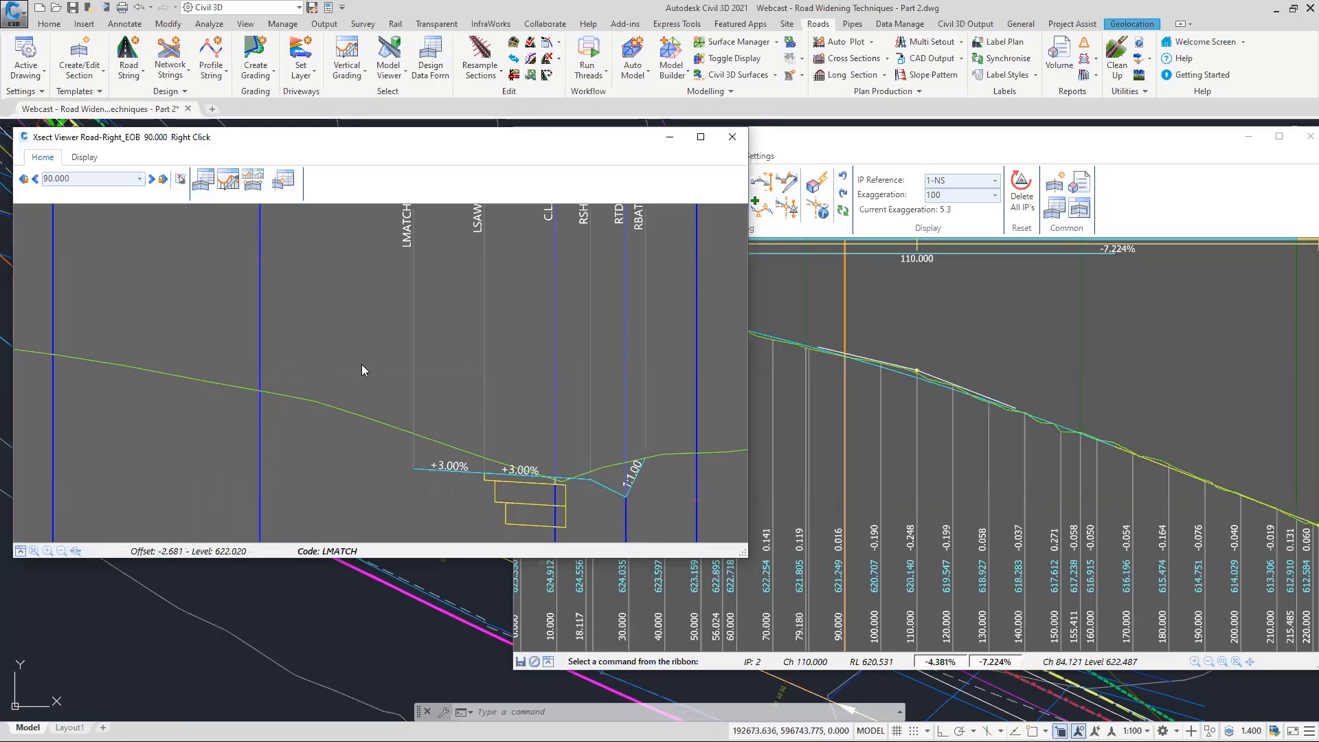
Add a Match Code to Surface variation for code LMATCH along the alignment extents, using surface NS and alignment Road-Master.
click(482, 279)
click(409, 283)
right_click(413, 281)
mouse_move(441, 289)
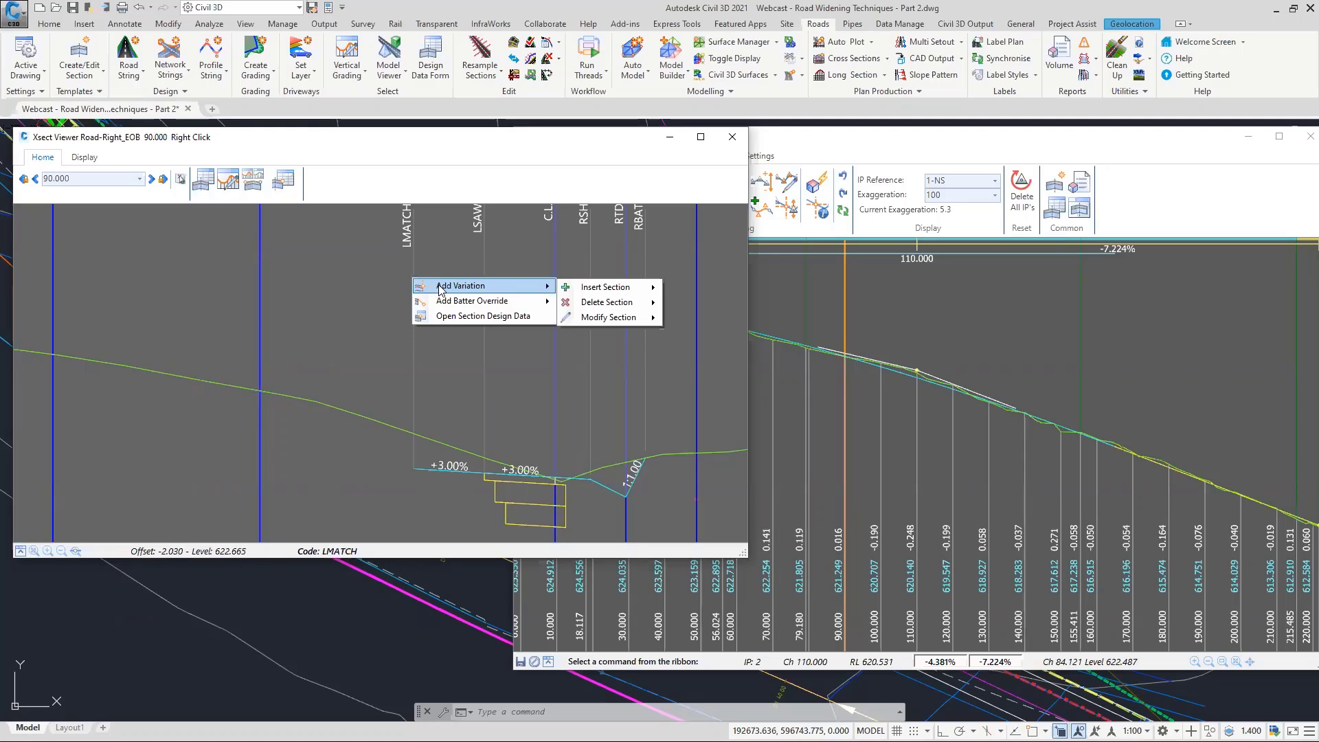
mouse_move(618, 317)
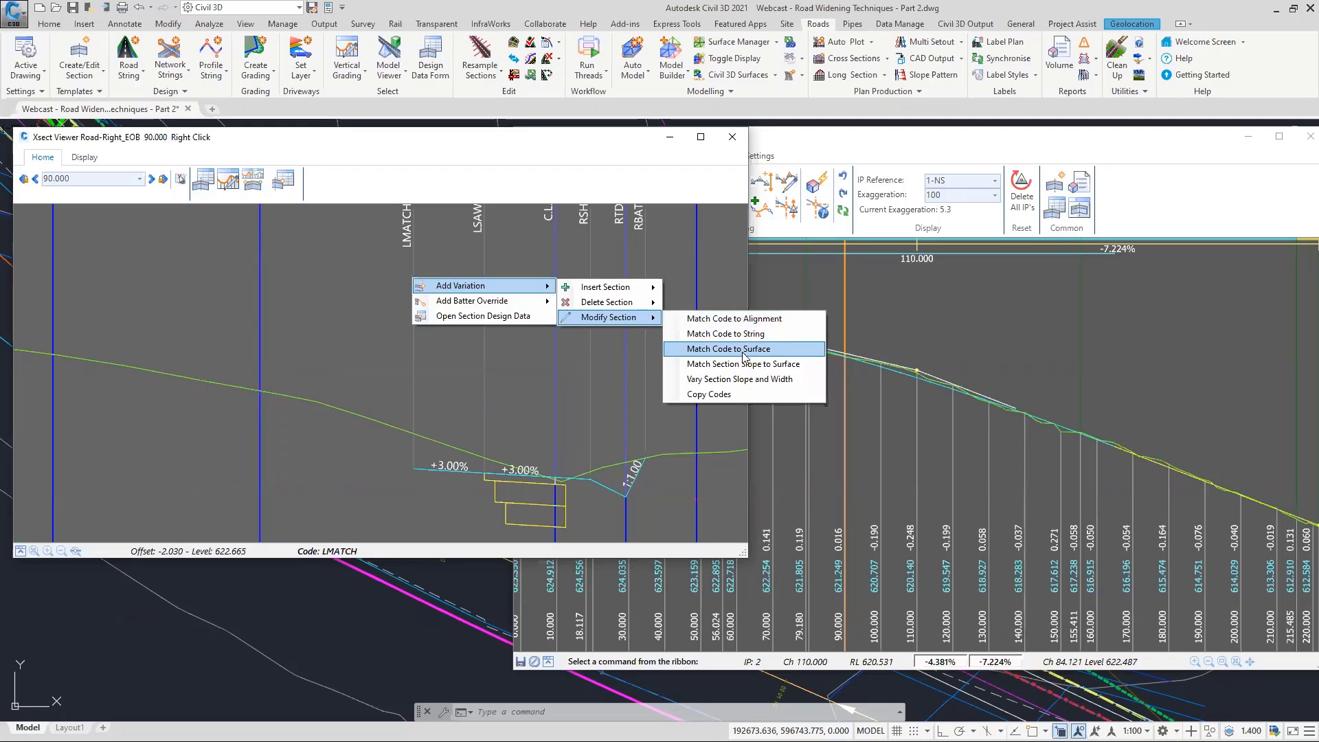
click(743, 350)
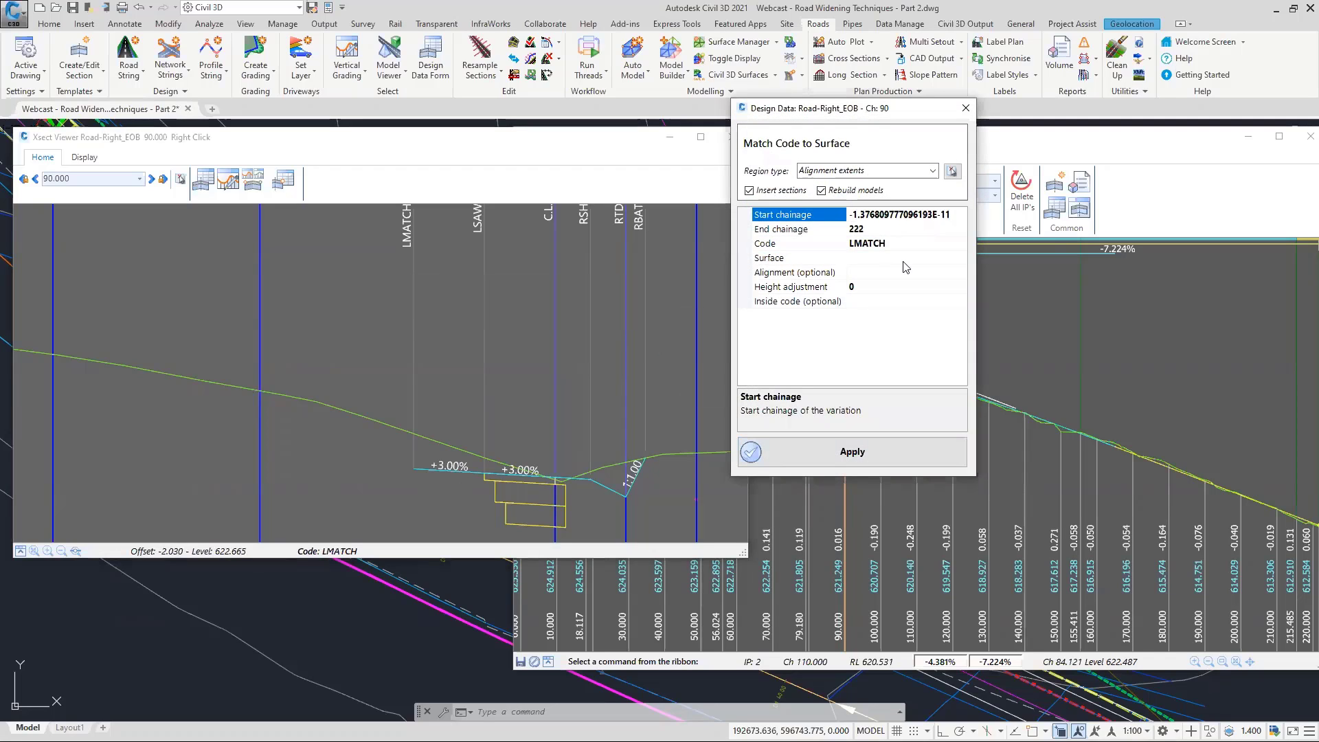
click(906, 258)
click(938, 258)
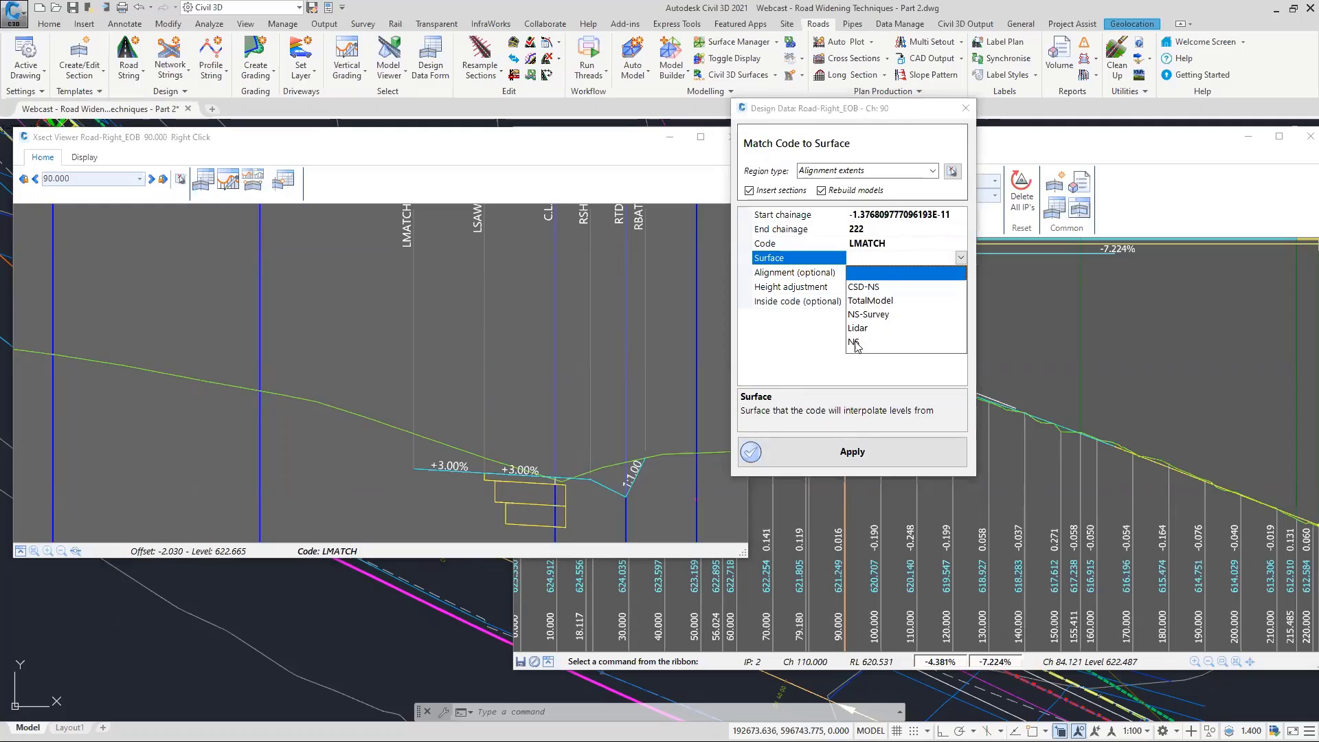
click(855, 342)
click(943, 274)
click(960, 274)
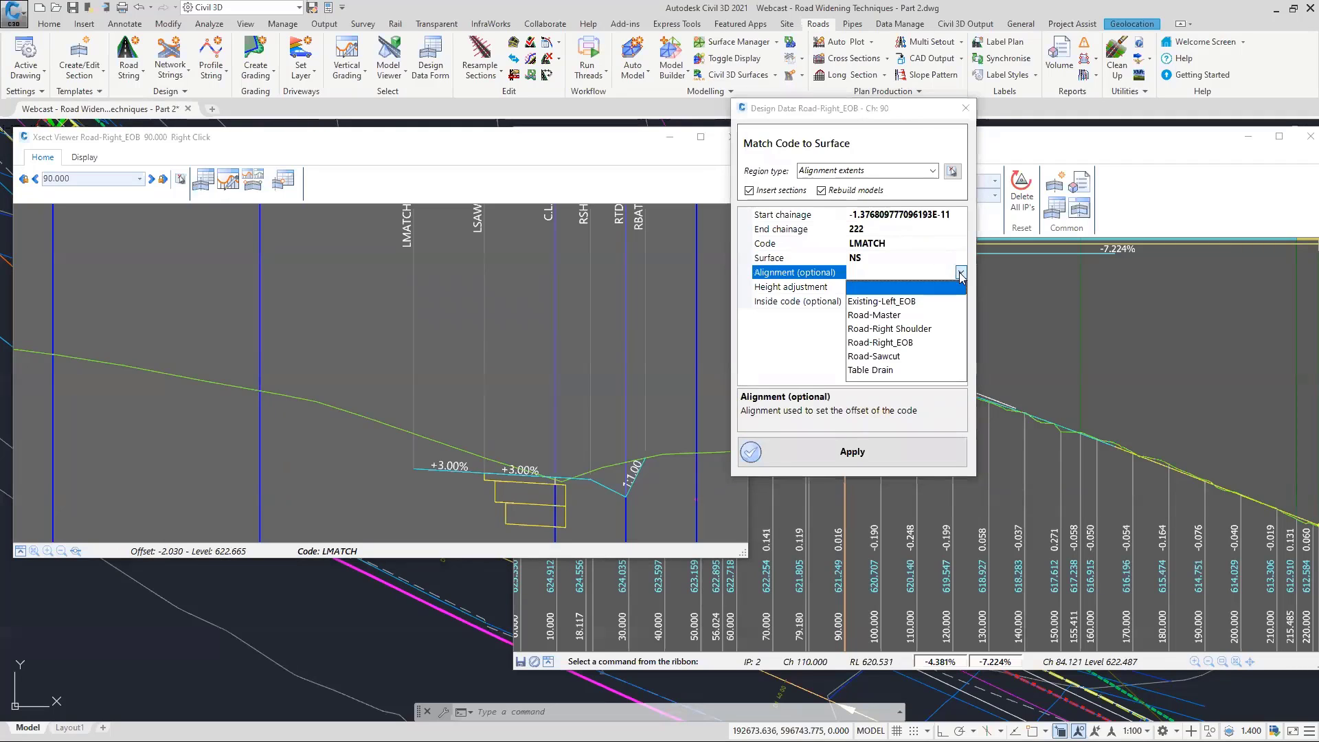
click(886, 316)
click(864, 453)
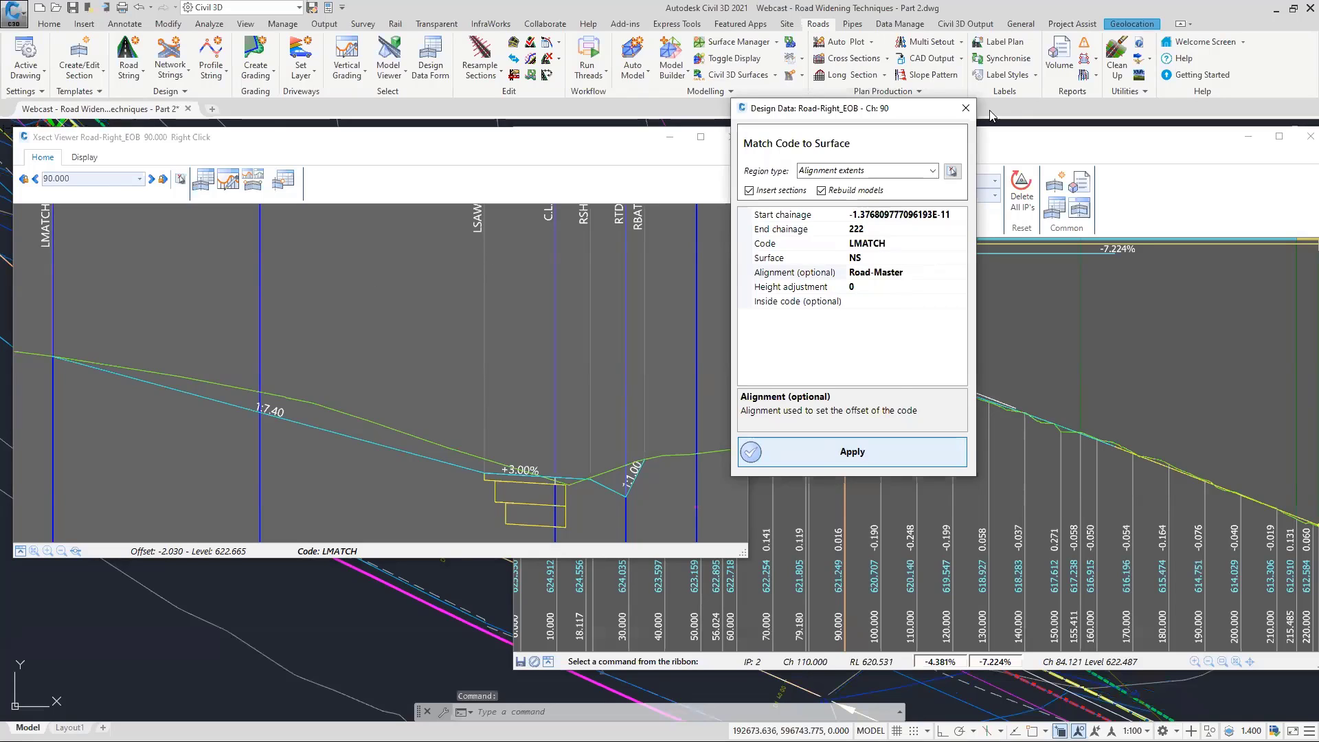
click(966, 110)
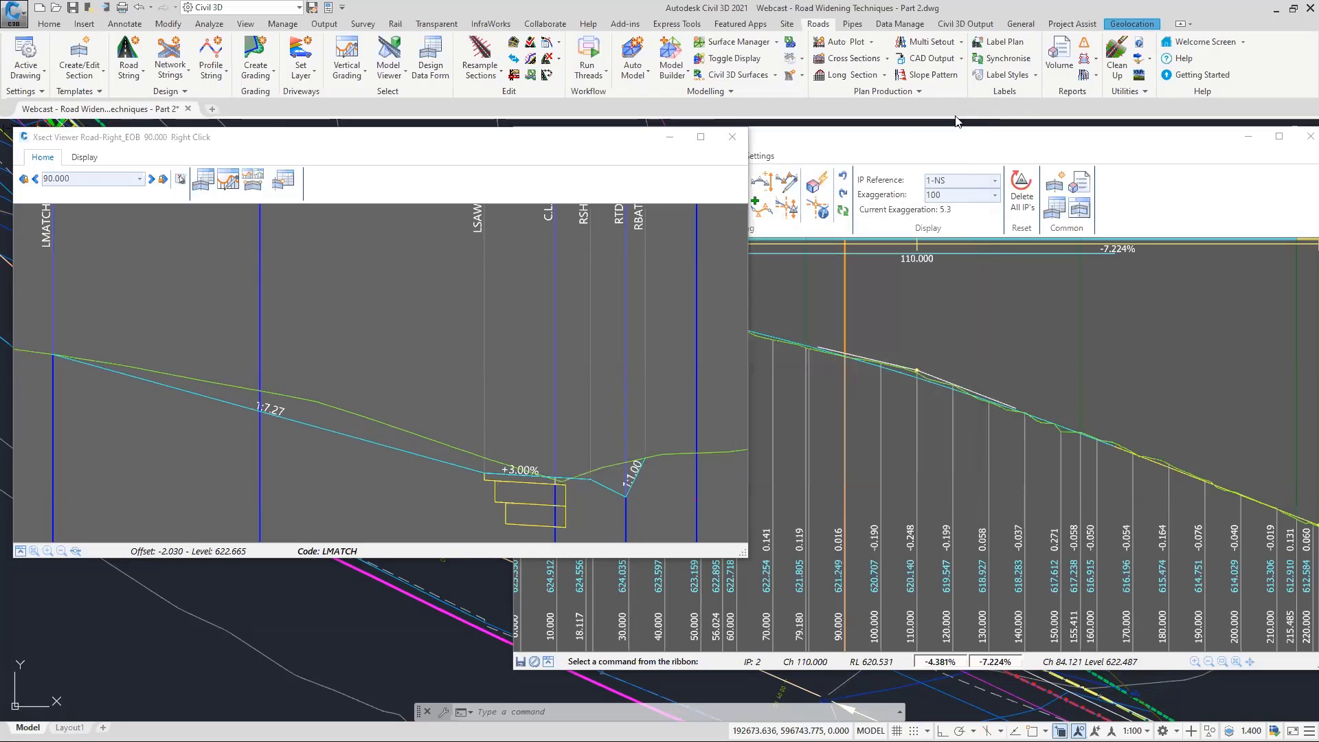
Add a Match Code to Surface variation for code LSAW along the alignment extents, using surface NS and alignment Road-Sawcut.
right_click(482, 267)
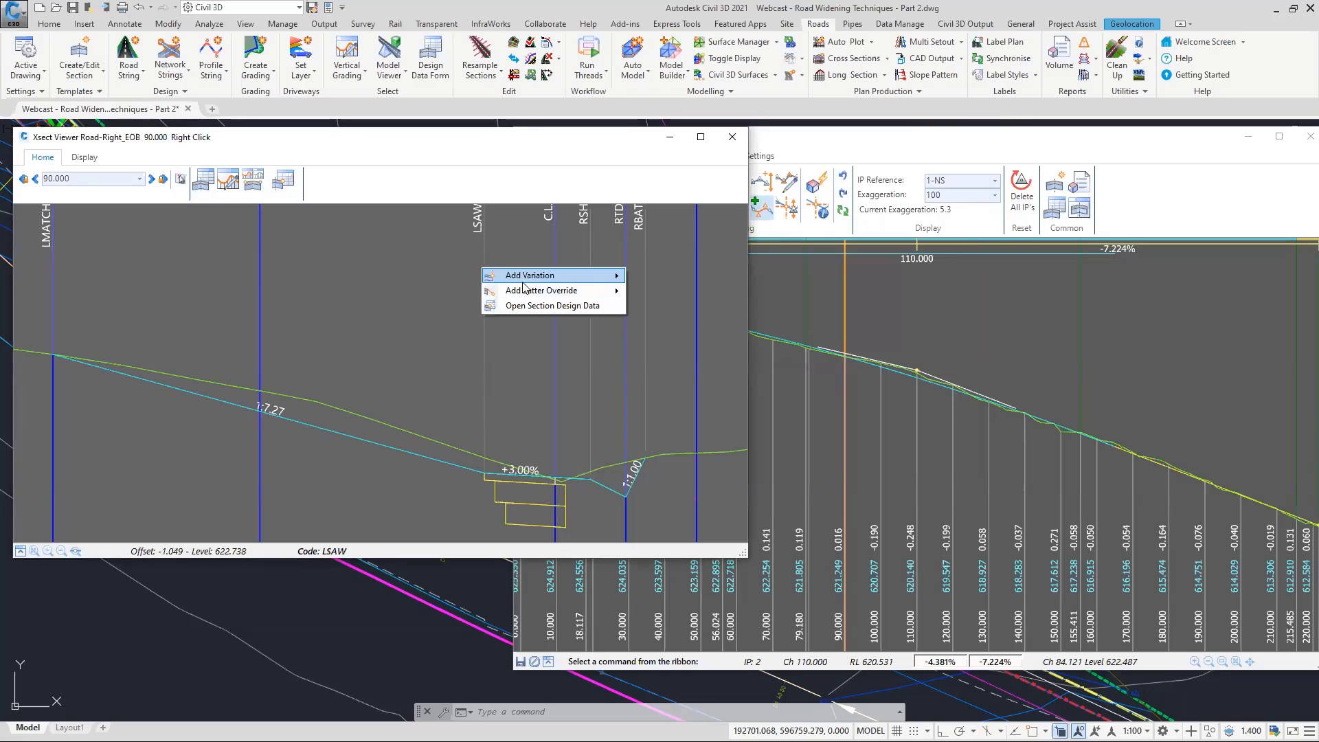
mouse_move(550, 275)
mouse_move(676, 307)
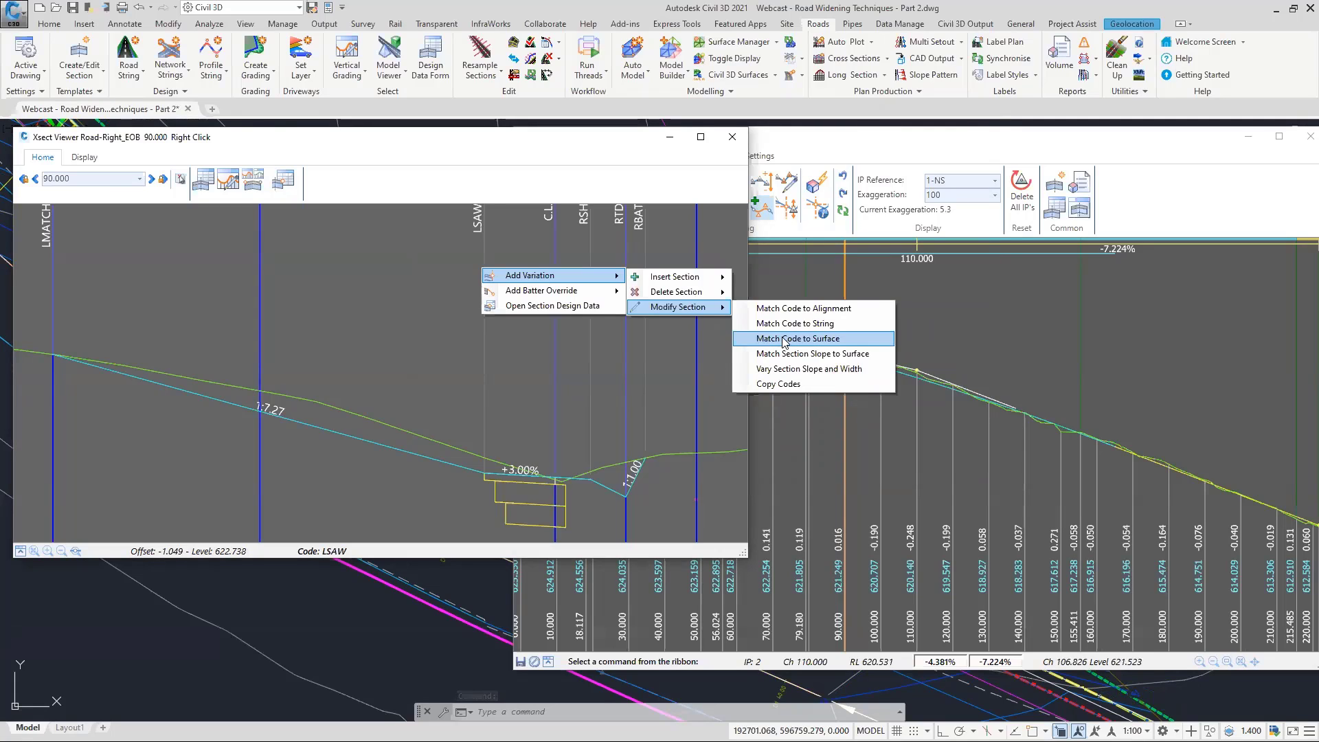
click(848, 336)
click(923, 259)
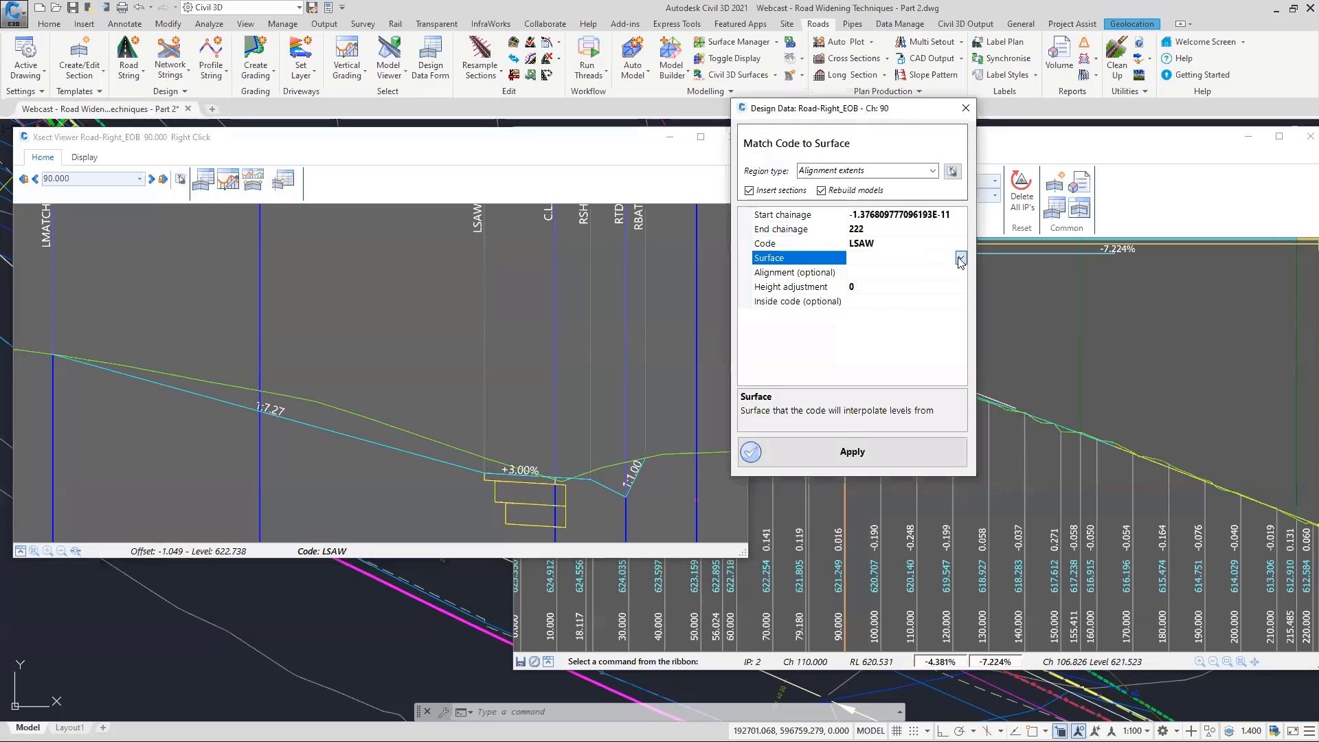
click(960, 257)
click(913, 272)
click(913, 272)
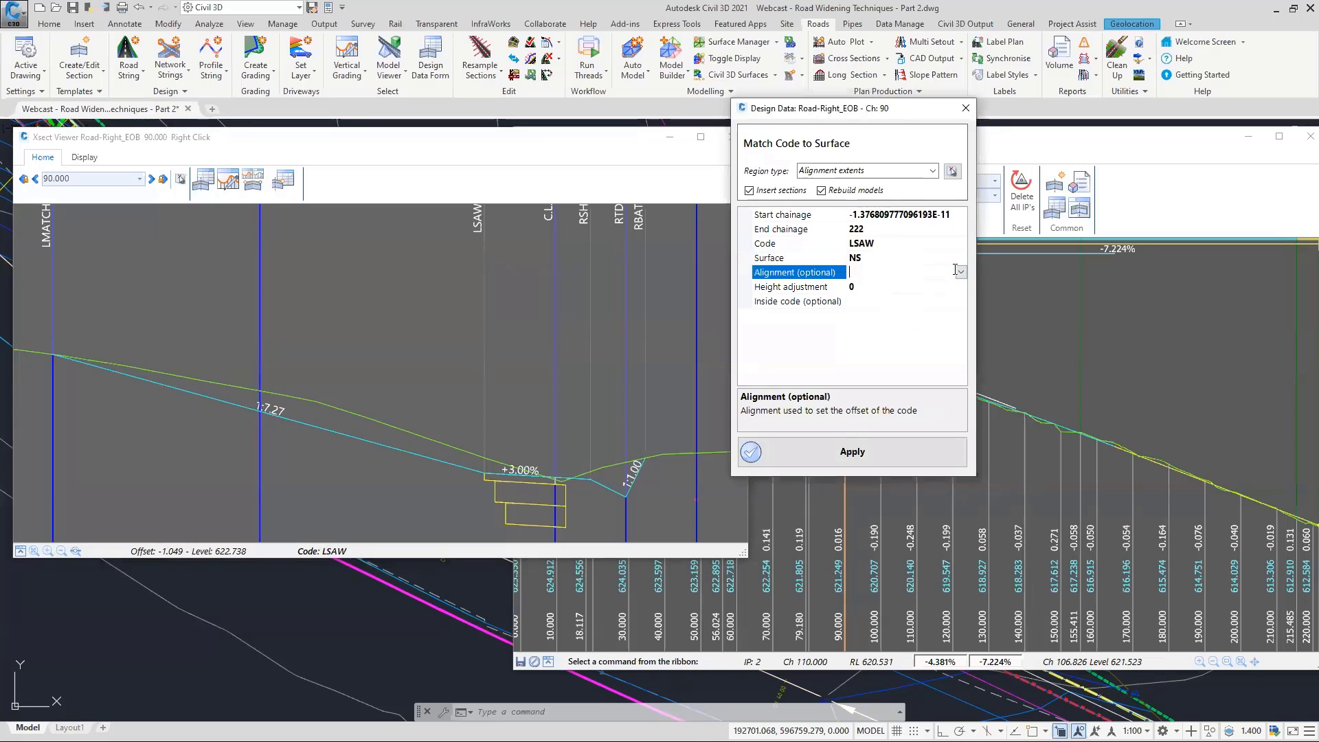
click(960, 272)
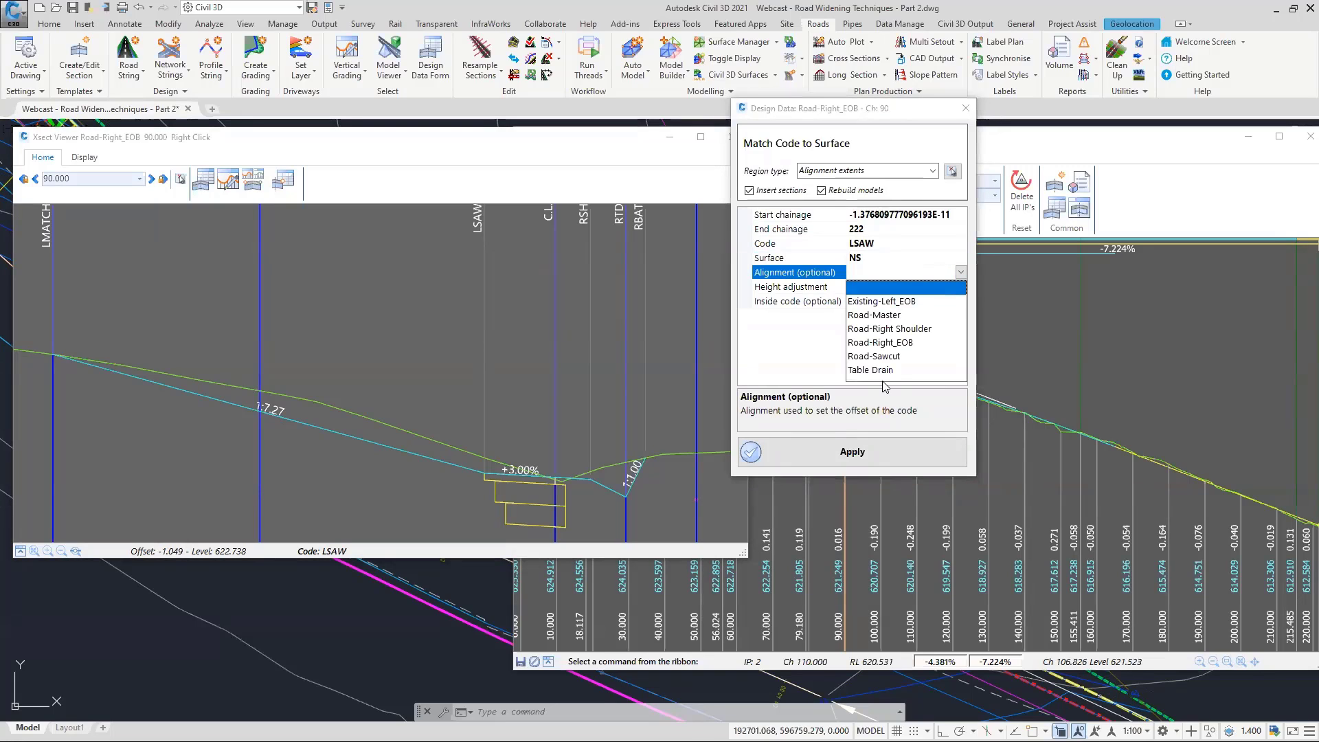
click(886, 355)
click(871, 453)
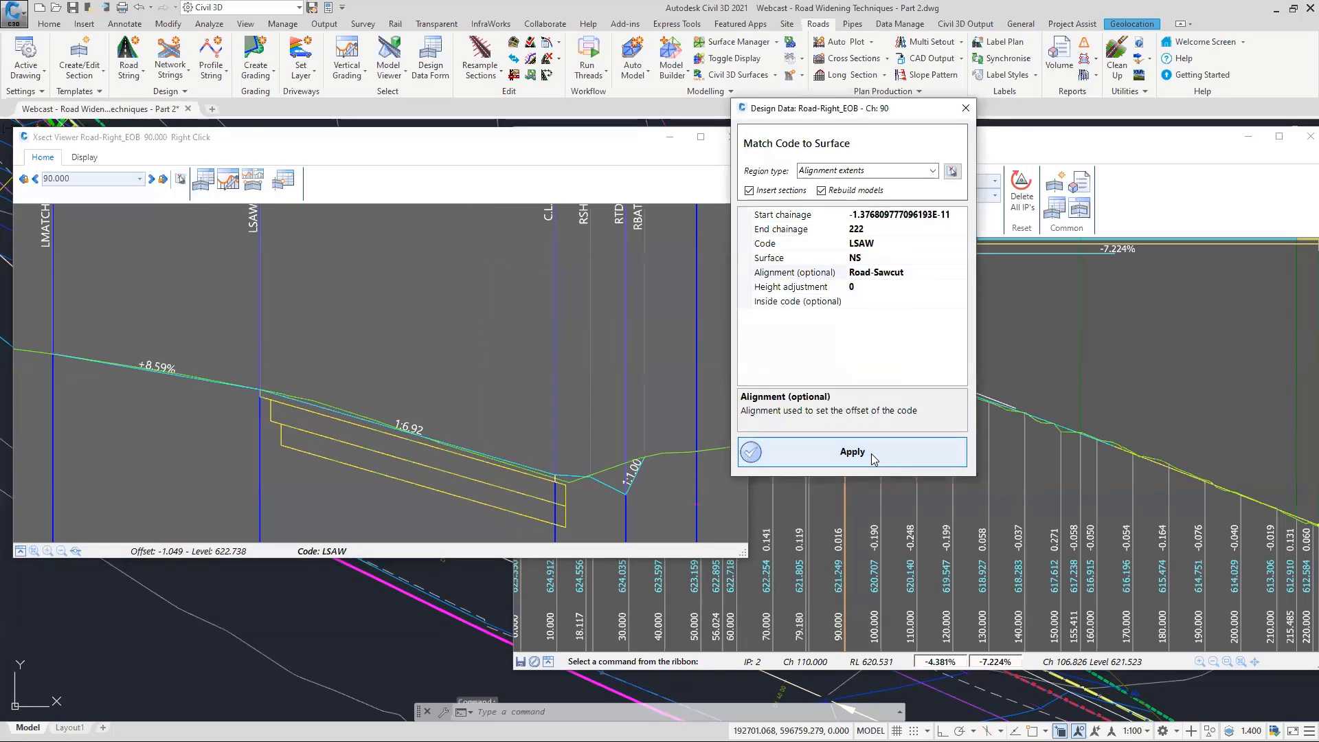
click(965, 108)
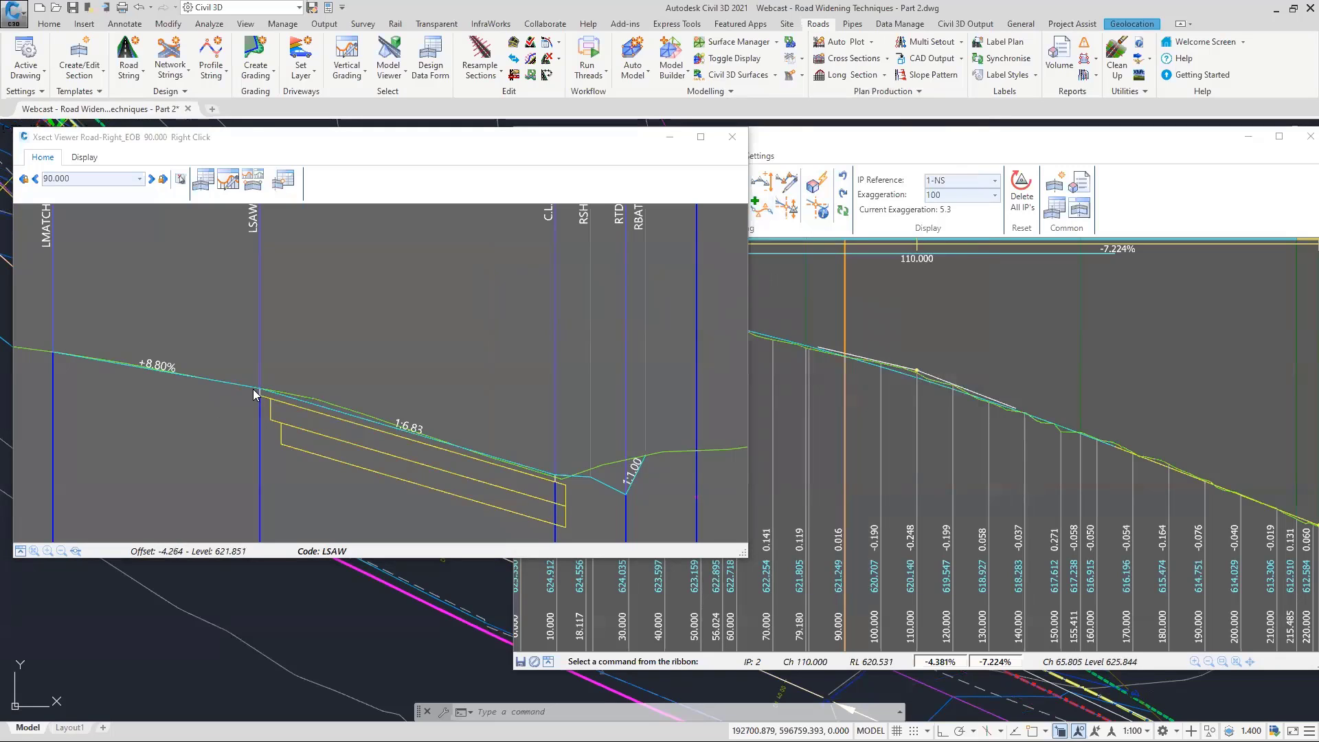
Enlarge the cross-section viewer and examine the pavement between the LSAW code and the centreline at chainage 90.
click(976, 392)
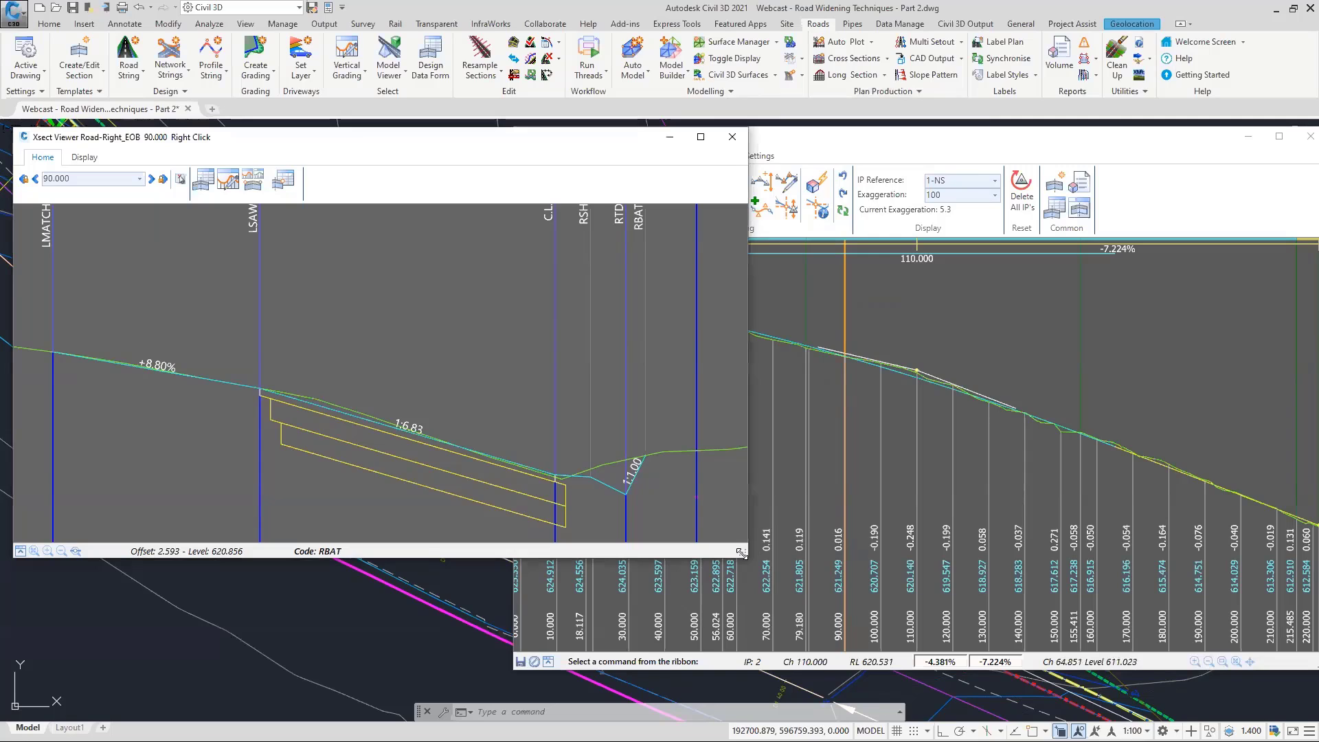
drag(740, 551, 756, 629)
click(921, 147)
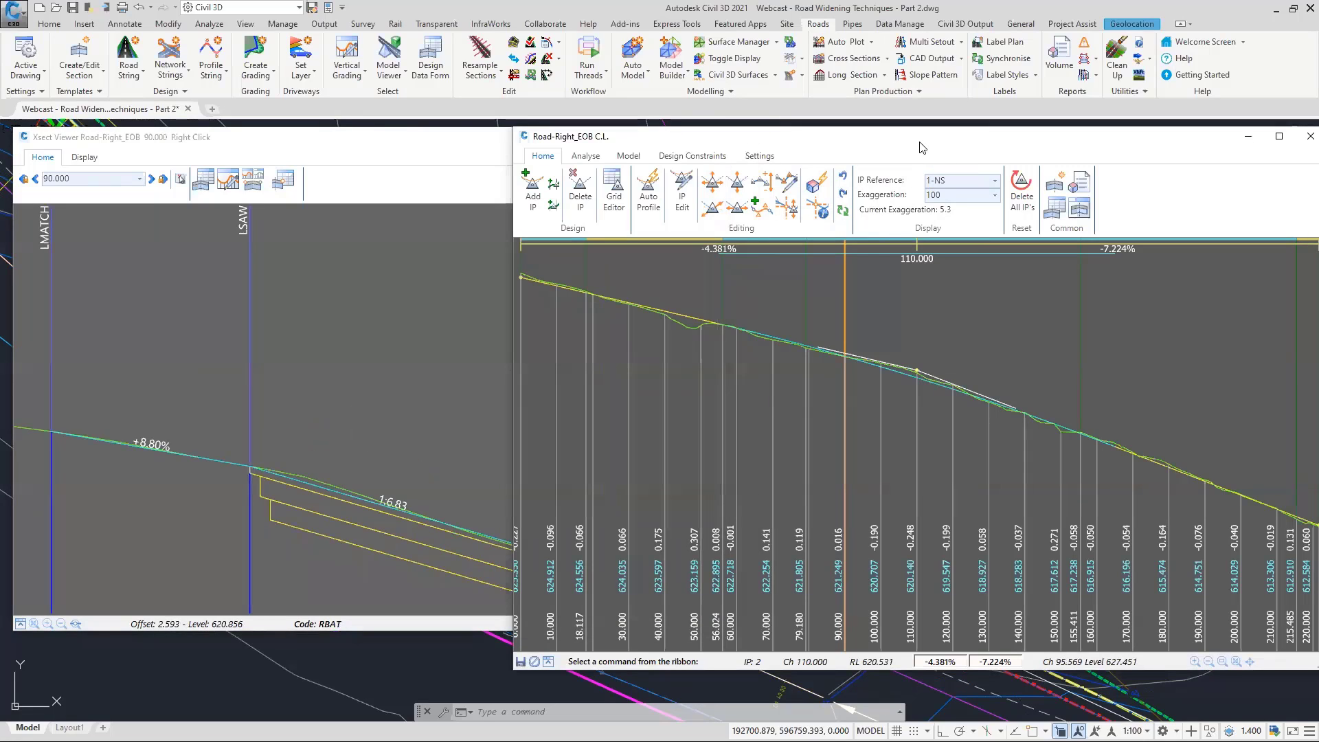
click(579, 192)
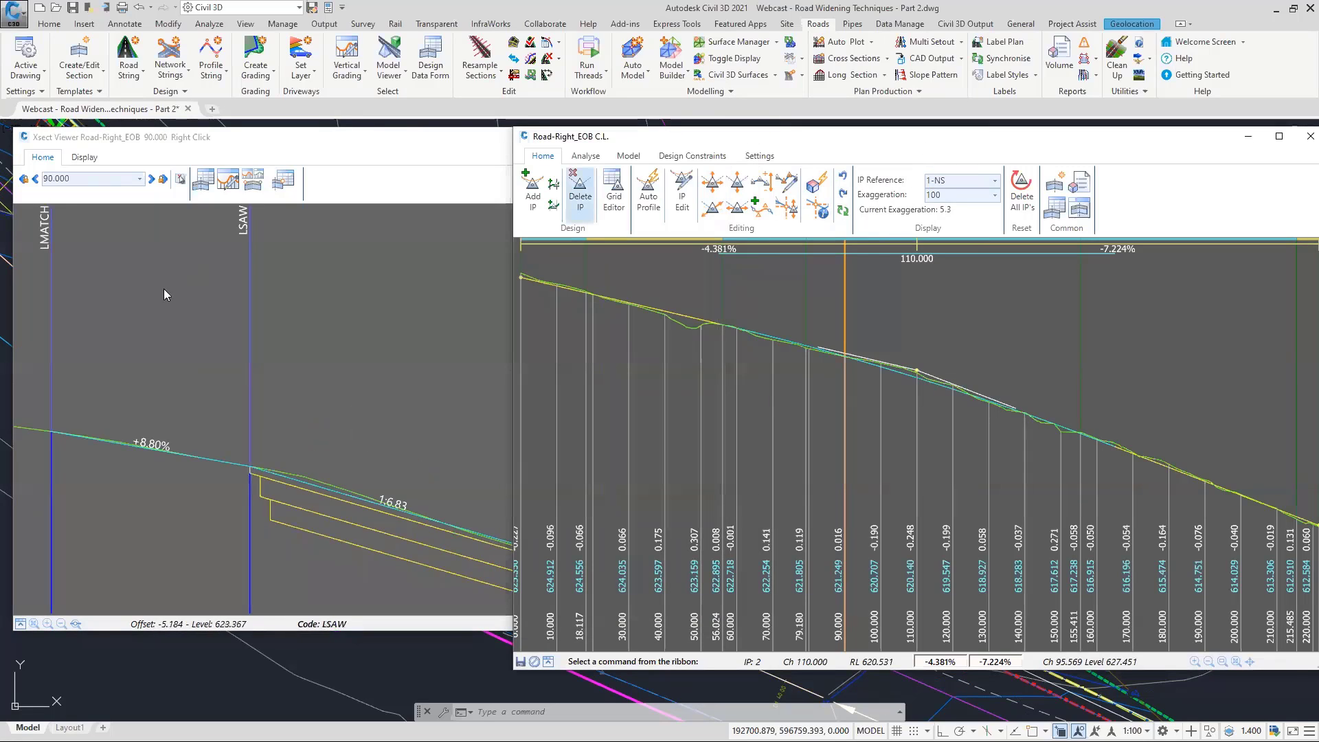
click(434, 149)
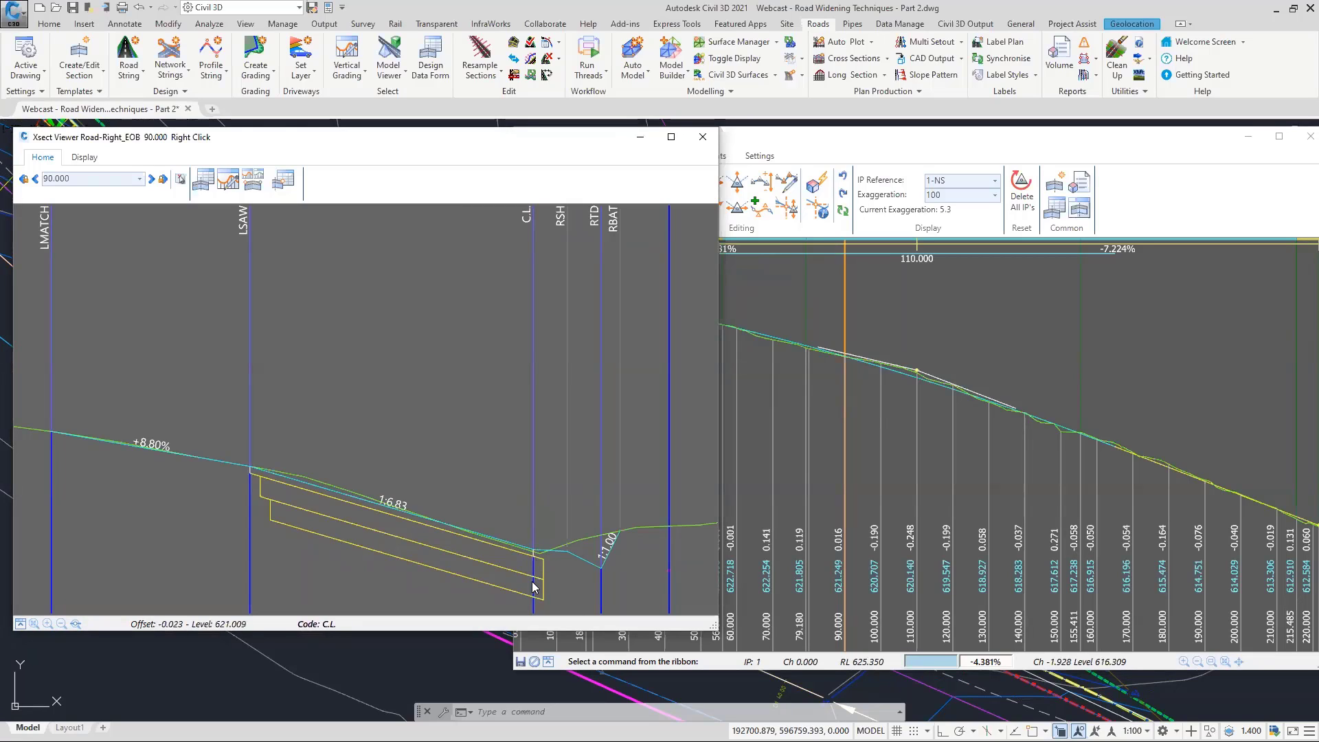
Bring the whole Road-Right_EOB profile window into view and reset the profile by deleting all its IPs.
click(809, 143)
drag(833, 143, 764, 141)
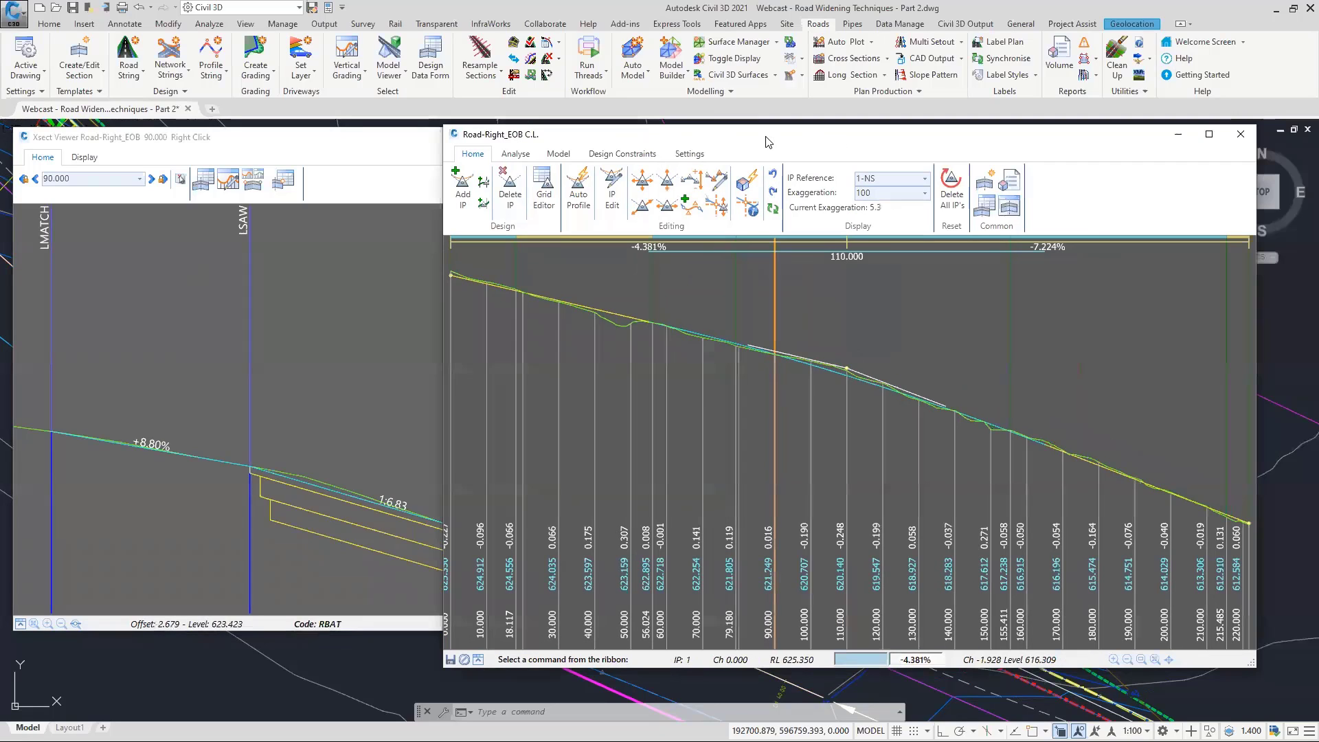
click(952, 184)
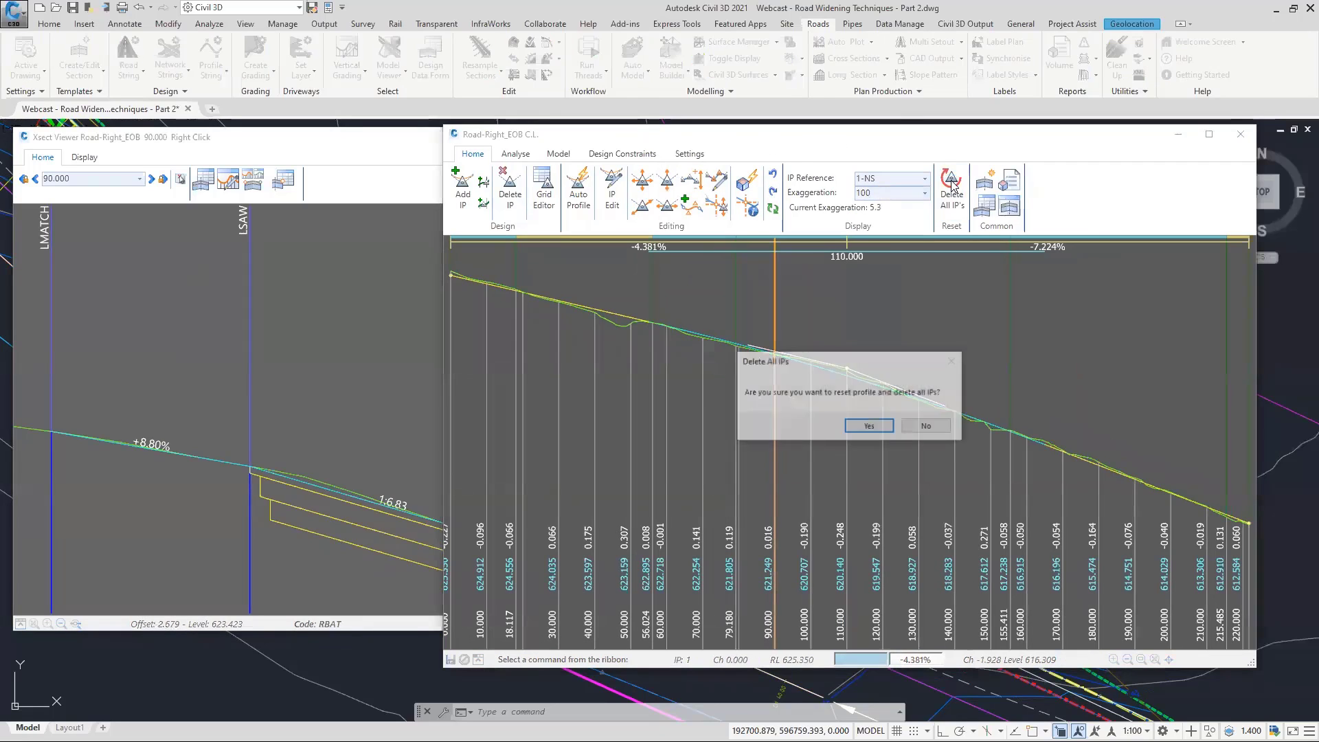
click(867, 426)
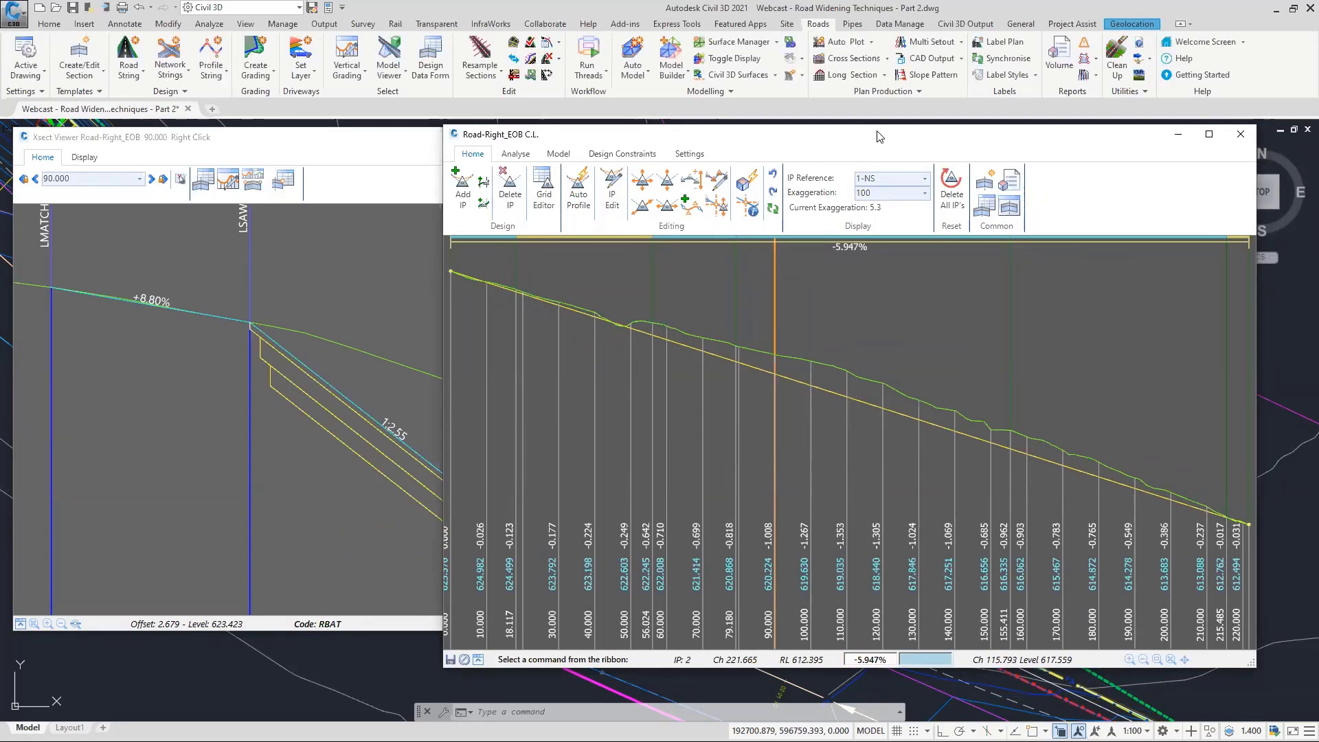
Start an Auto Profile Reference Point definition for Road-Right_EOB, with Road-Right_EOB as reference string and LMATCH as design code.
drag(876, 137, 915, 115)
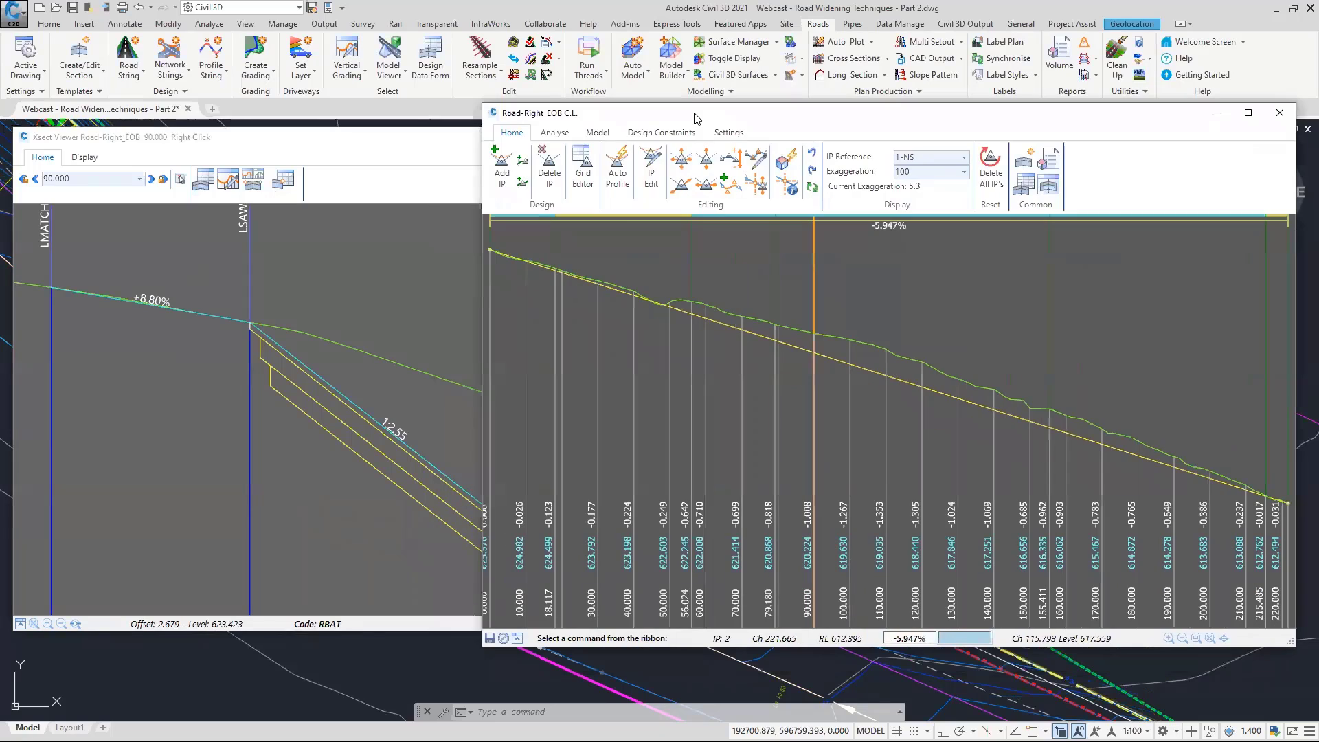
click(615, 168)
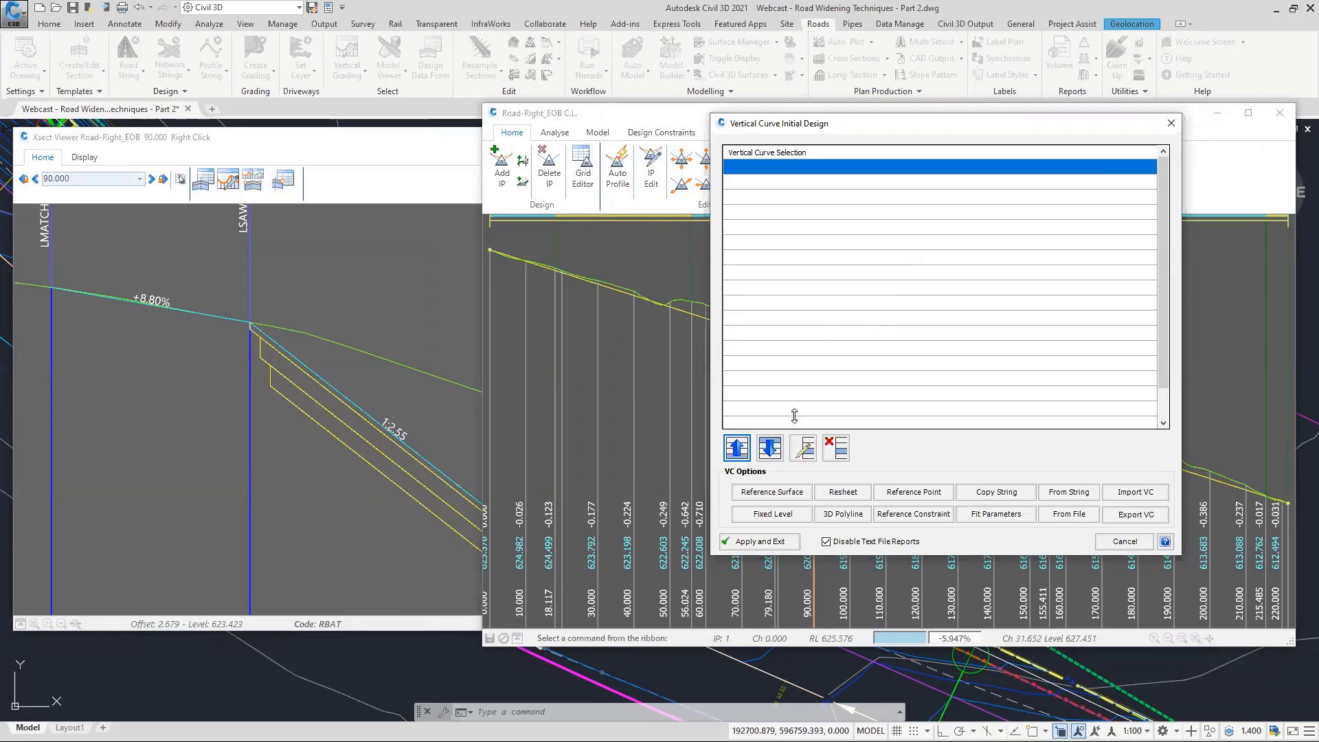
click(935, 495)
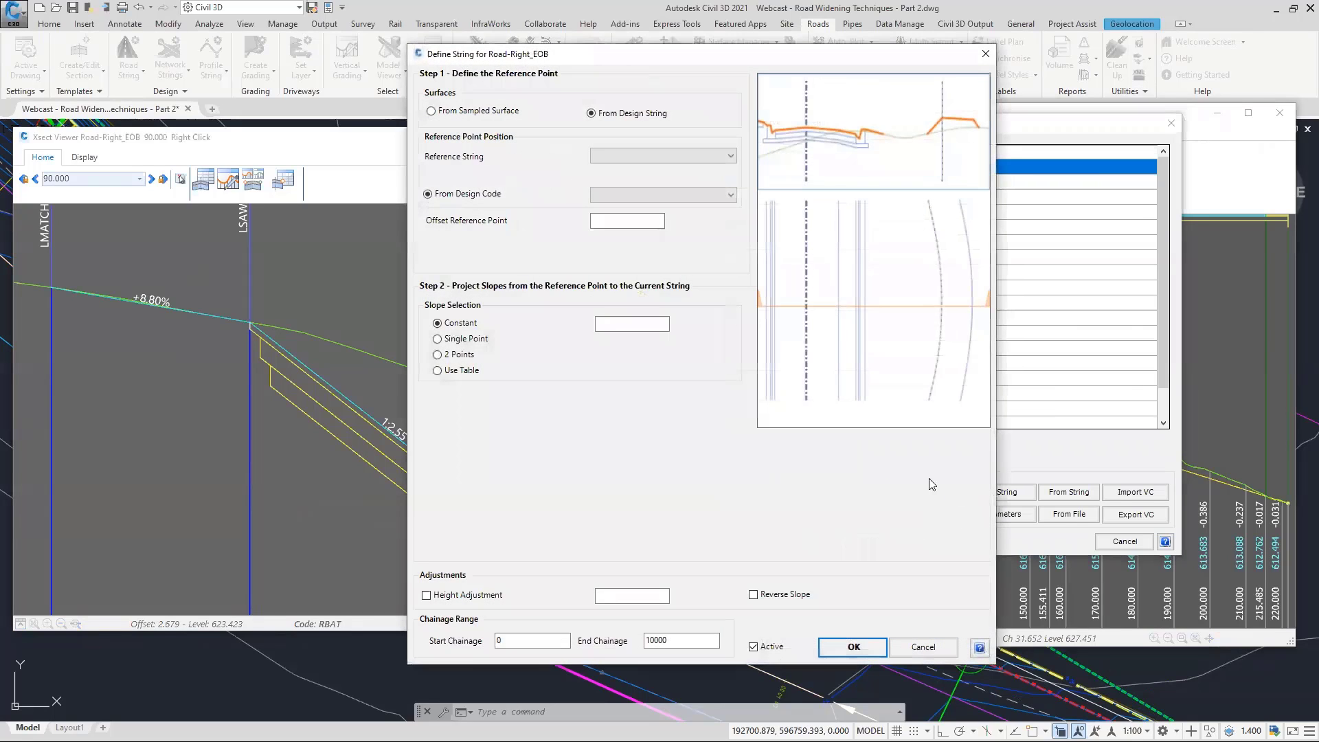
drag(753, 60, 979, 63)
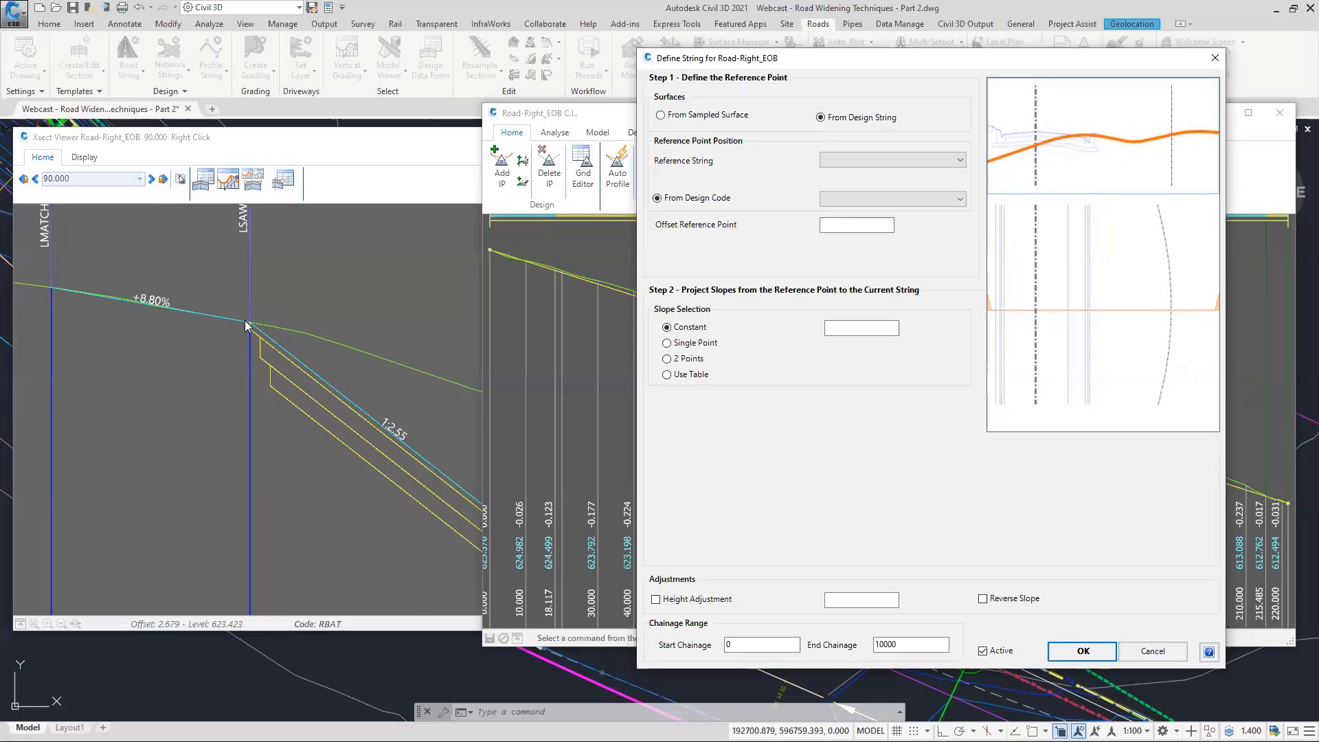
click(866, 161)
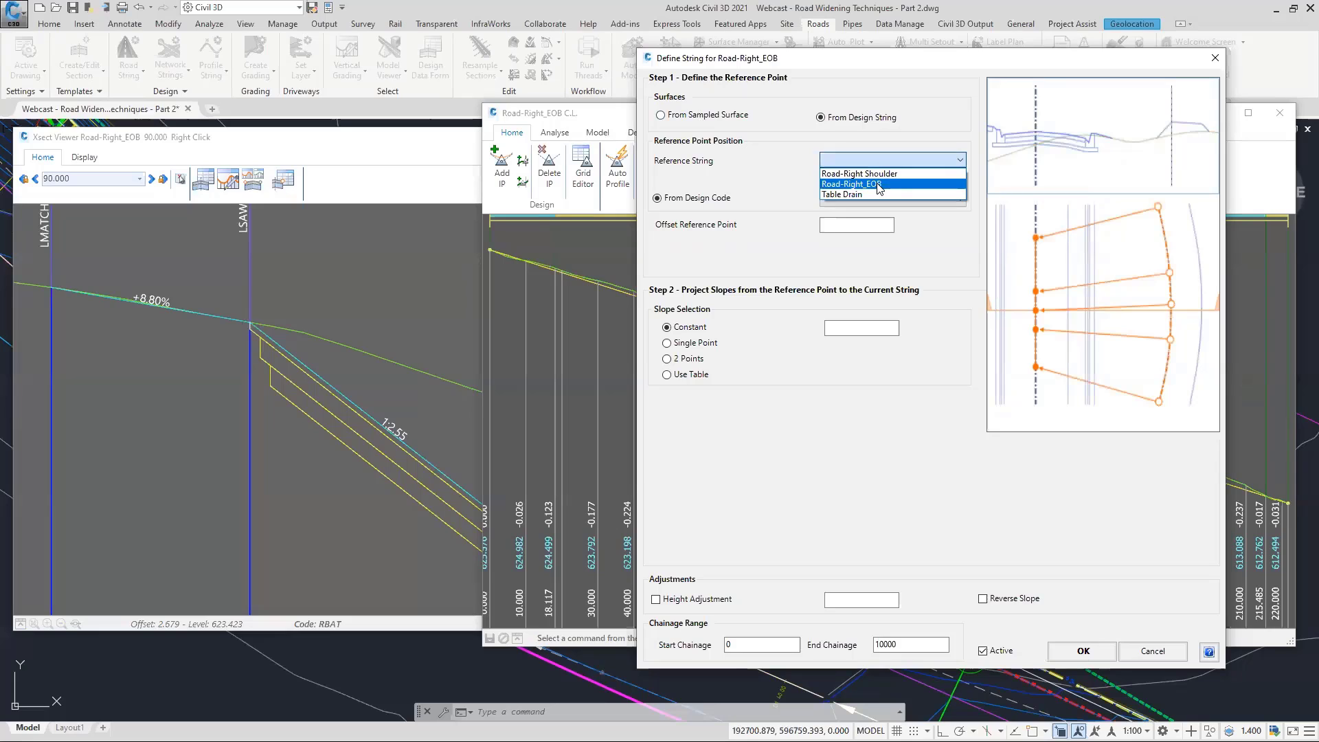
click(851, 184)
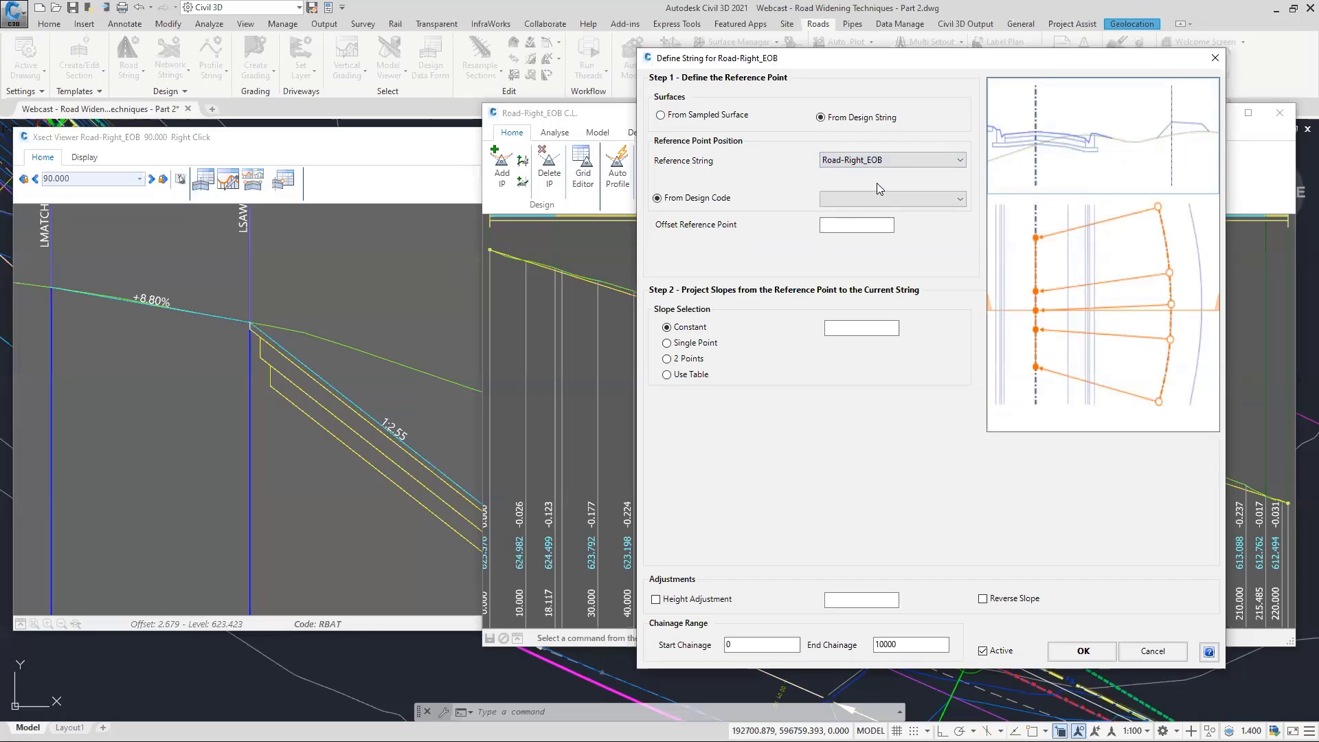
click(848, 197)
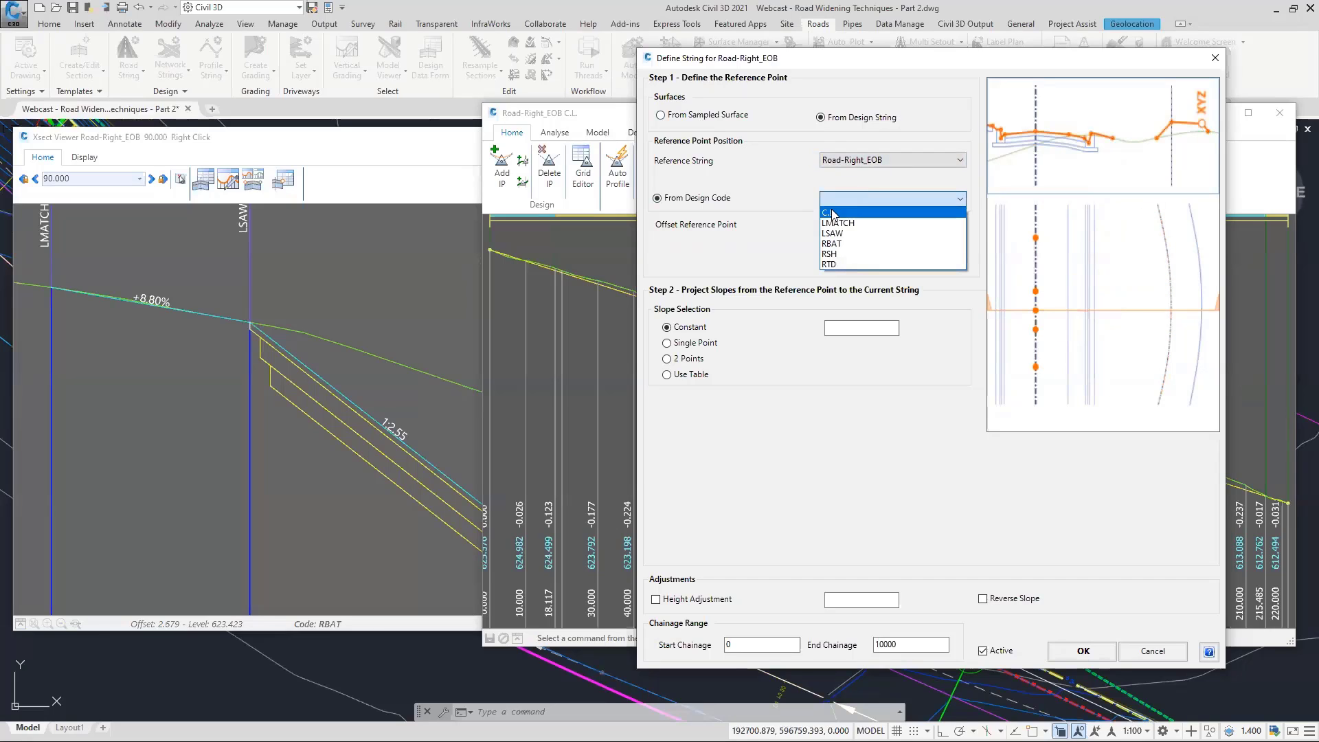
click(844, 223)
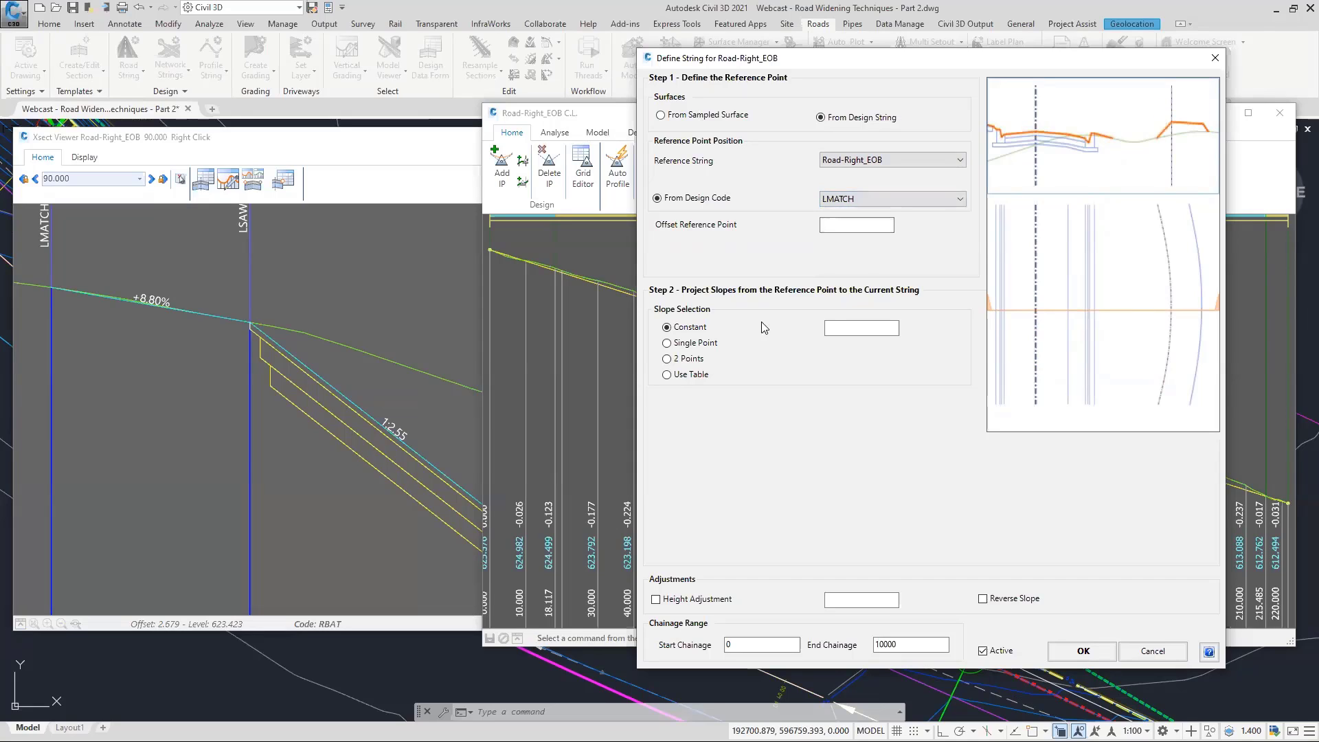
Project the slope by 2 Points, using code LMATCH for slope point 1 and code LSAW for slope point 2, and apply the profile.
click(857, 328)
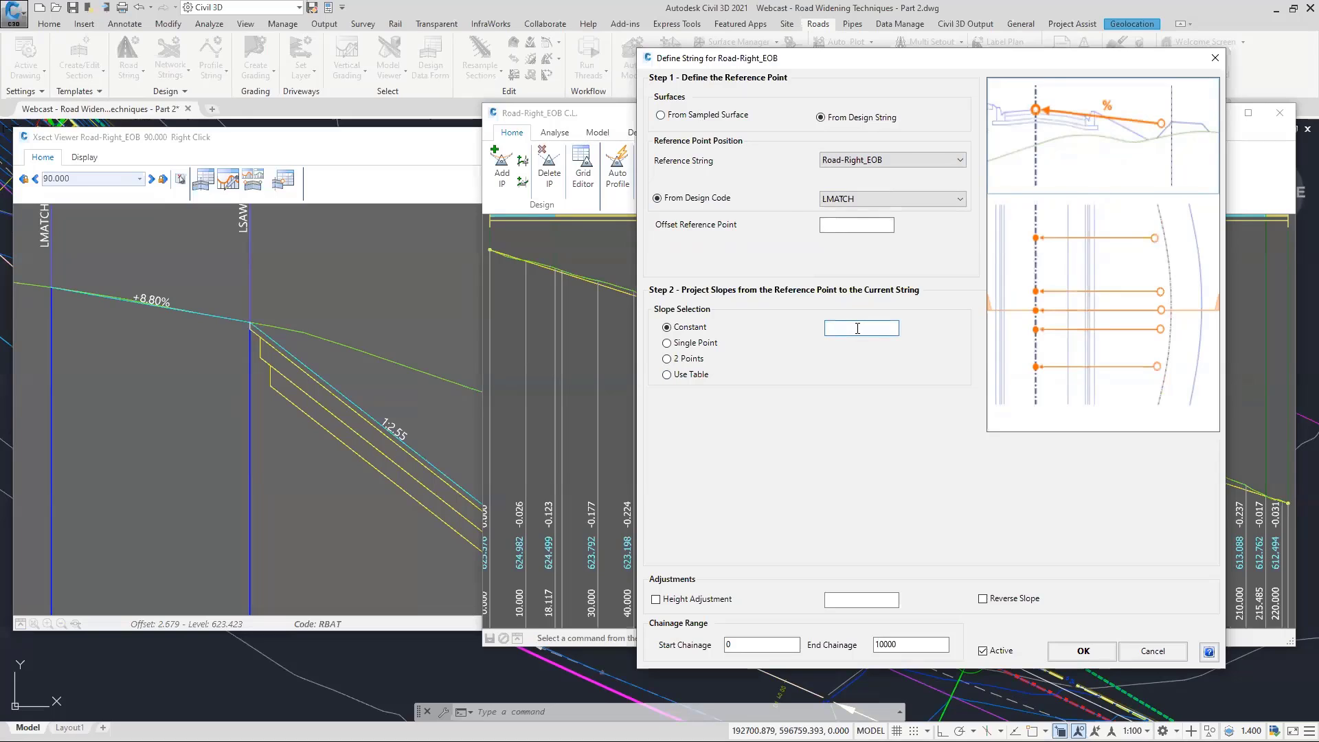
click(666, 358)
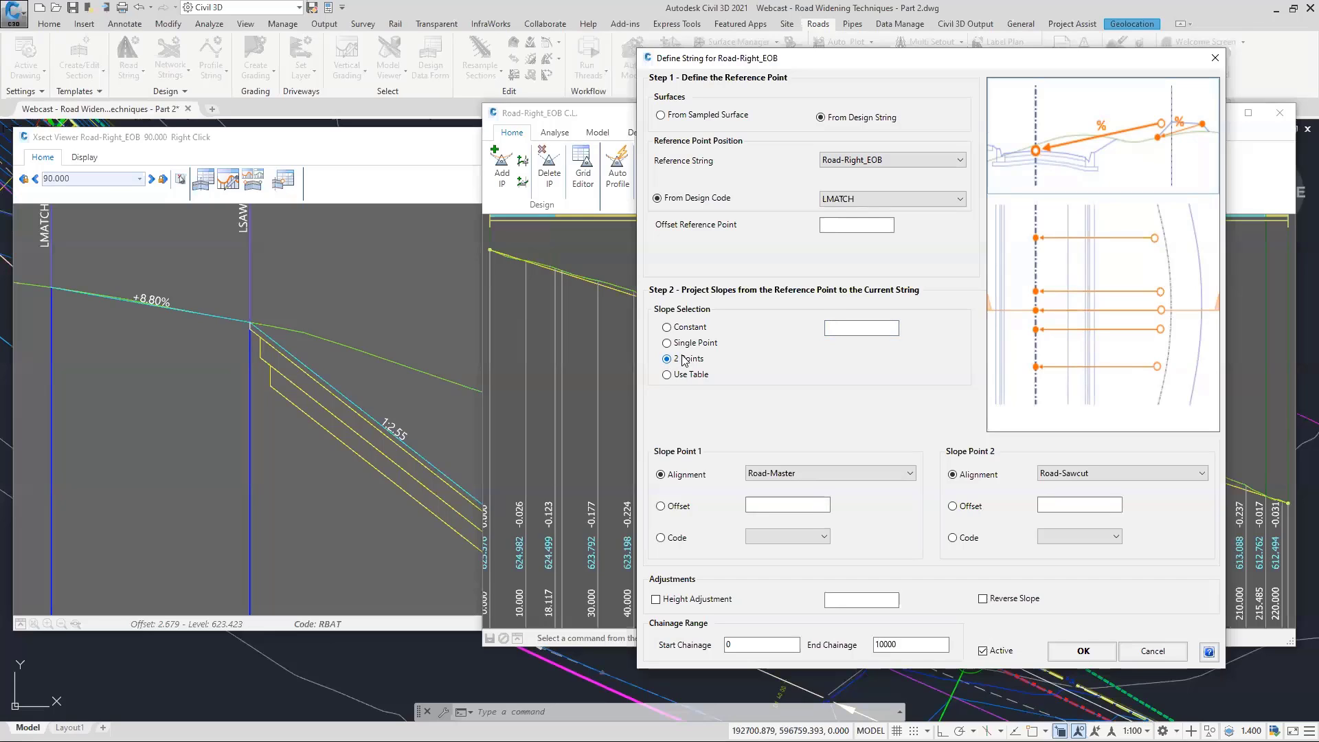
click(661, 538)
click(795, 538)
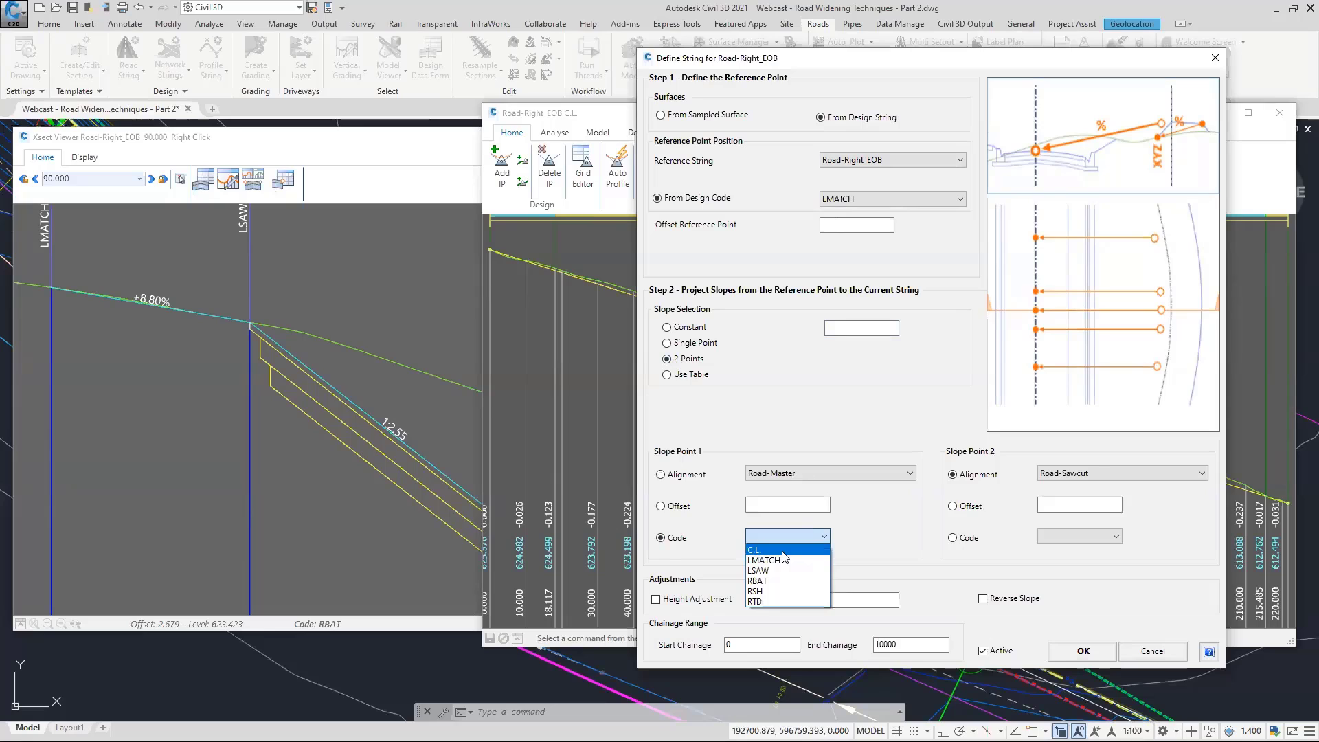
click(775, 560)
click(966, 539)
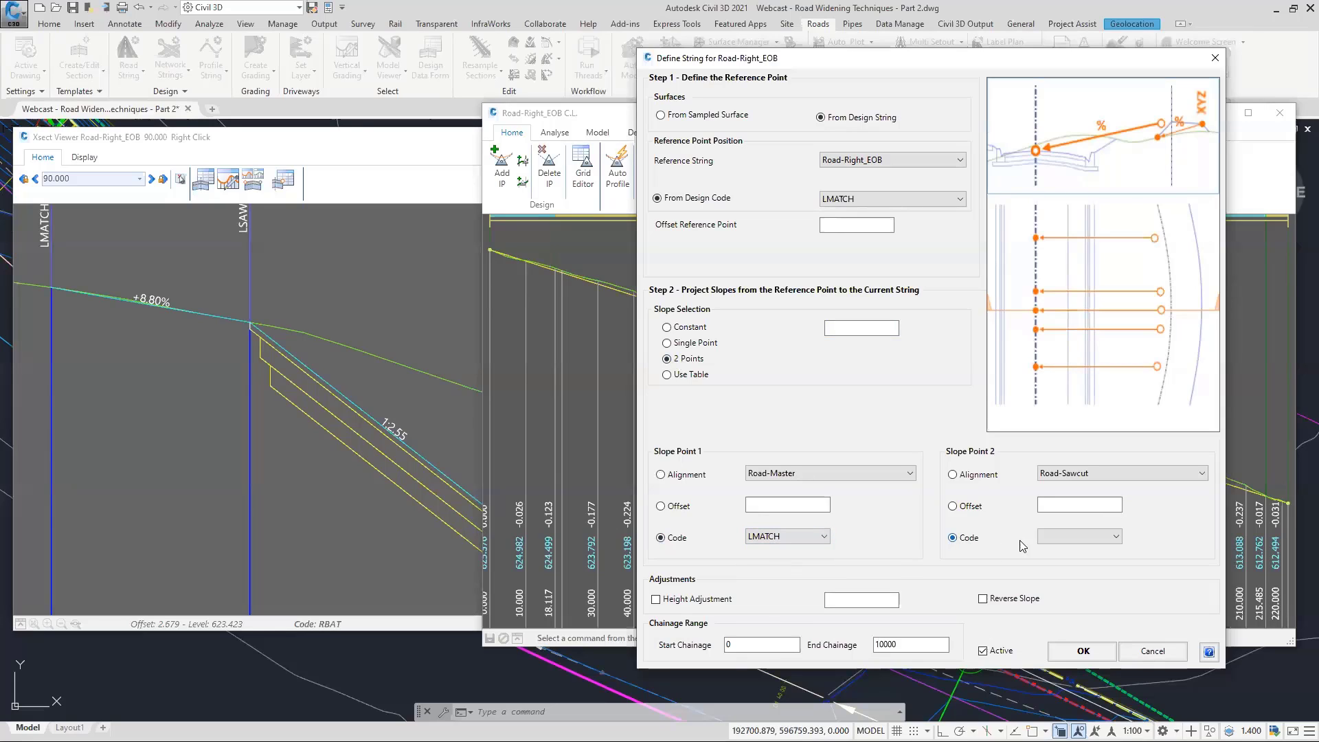
click(1071, 536)
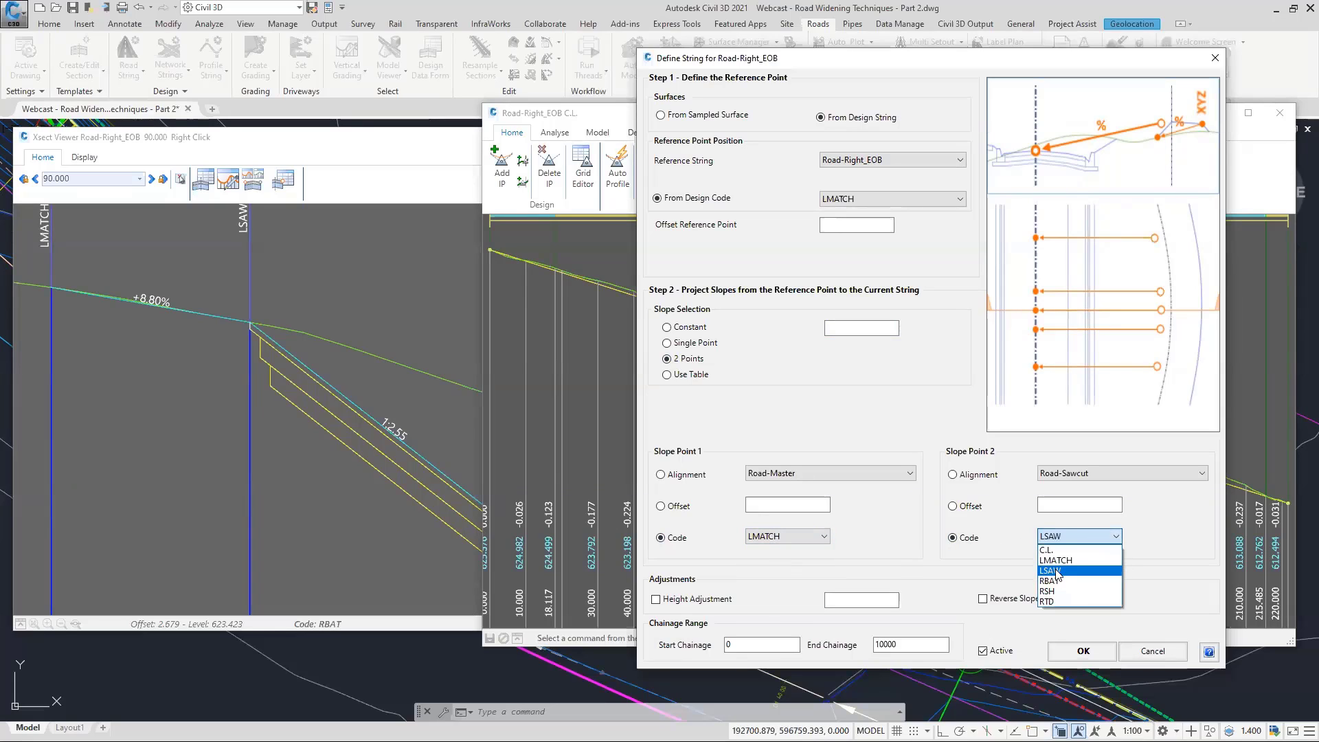
click(1050, 571)
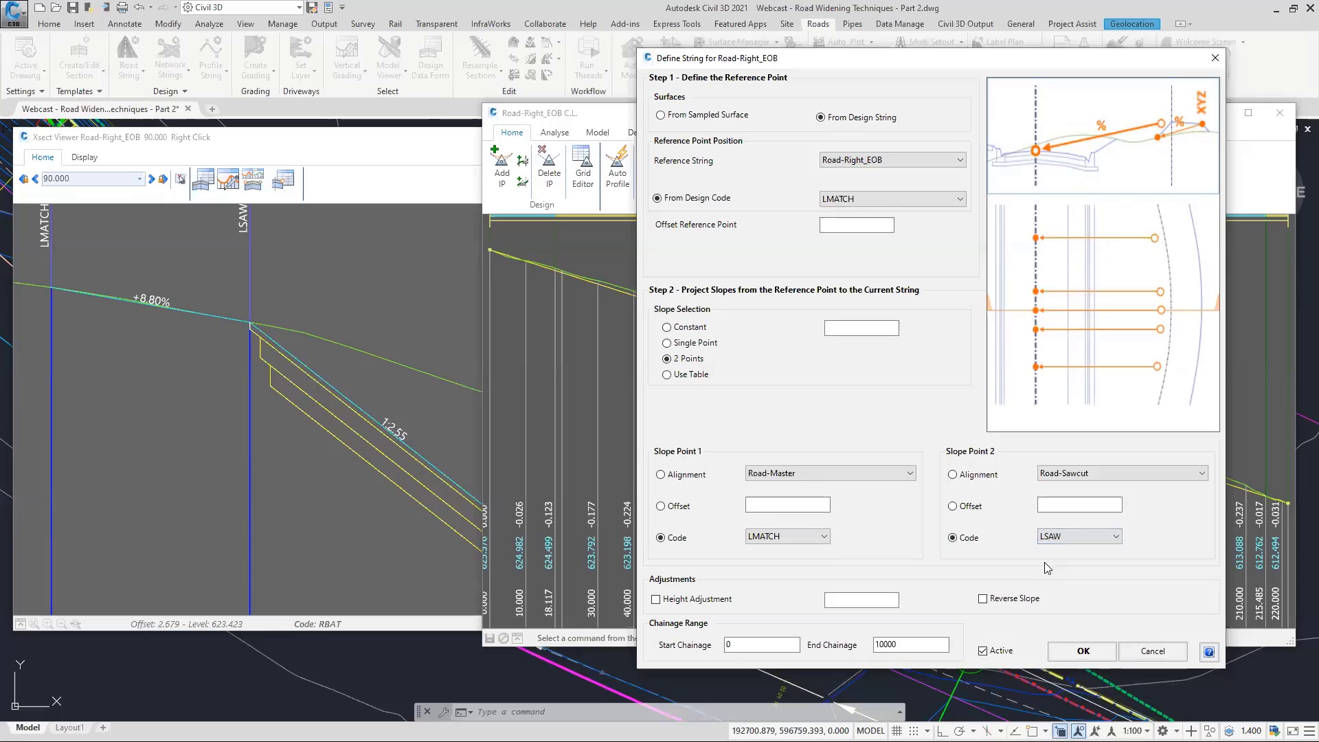
click(952, 538)
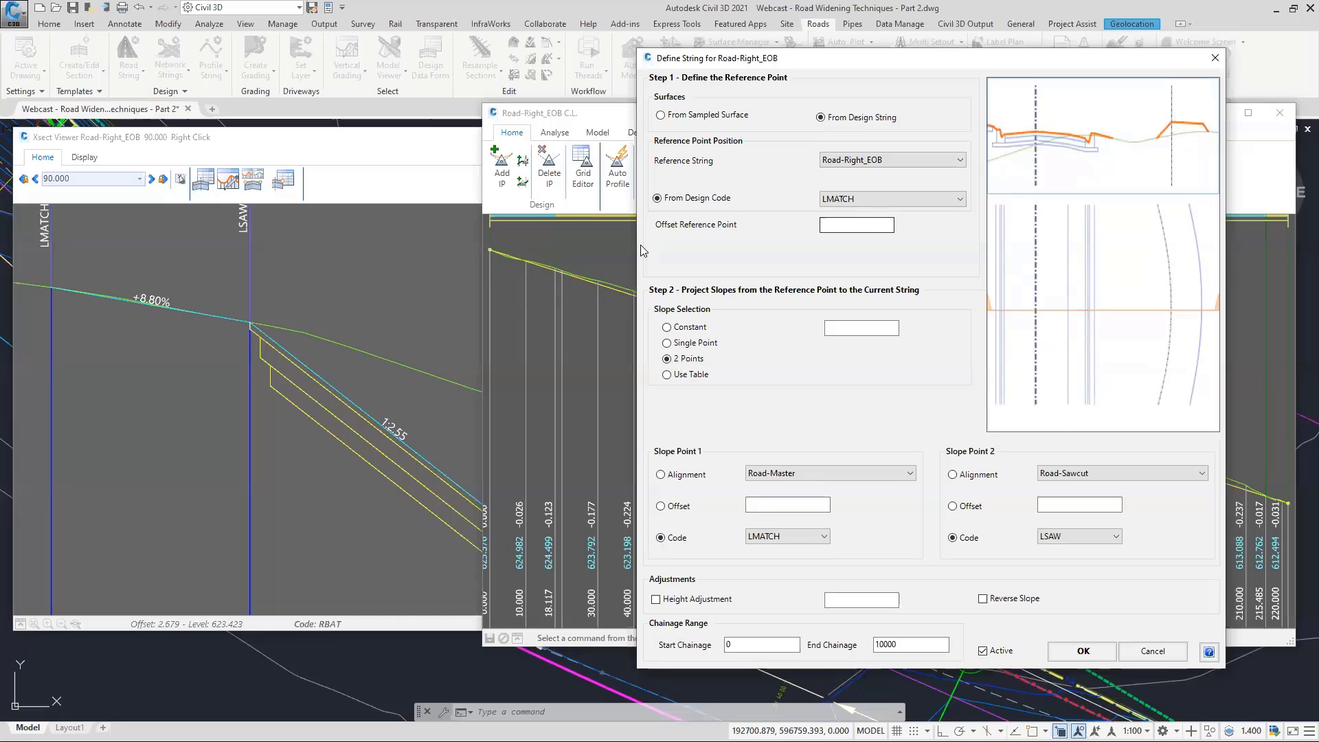
click(1077, 654)
click(746, 540)
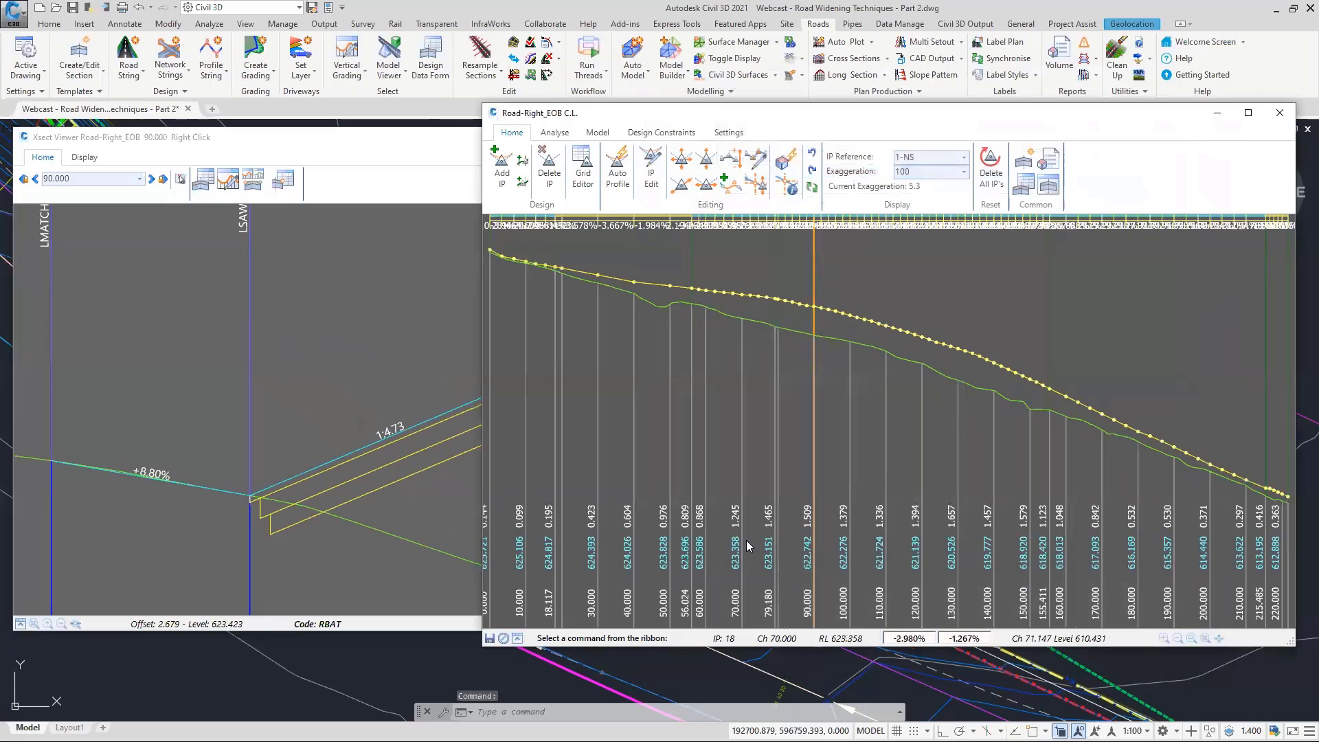
Edit the Road-Right_EOB reference point entry to use Reverse Slope, and reapply the profile.
click(287, 142)
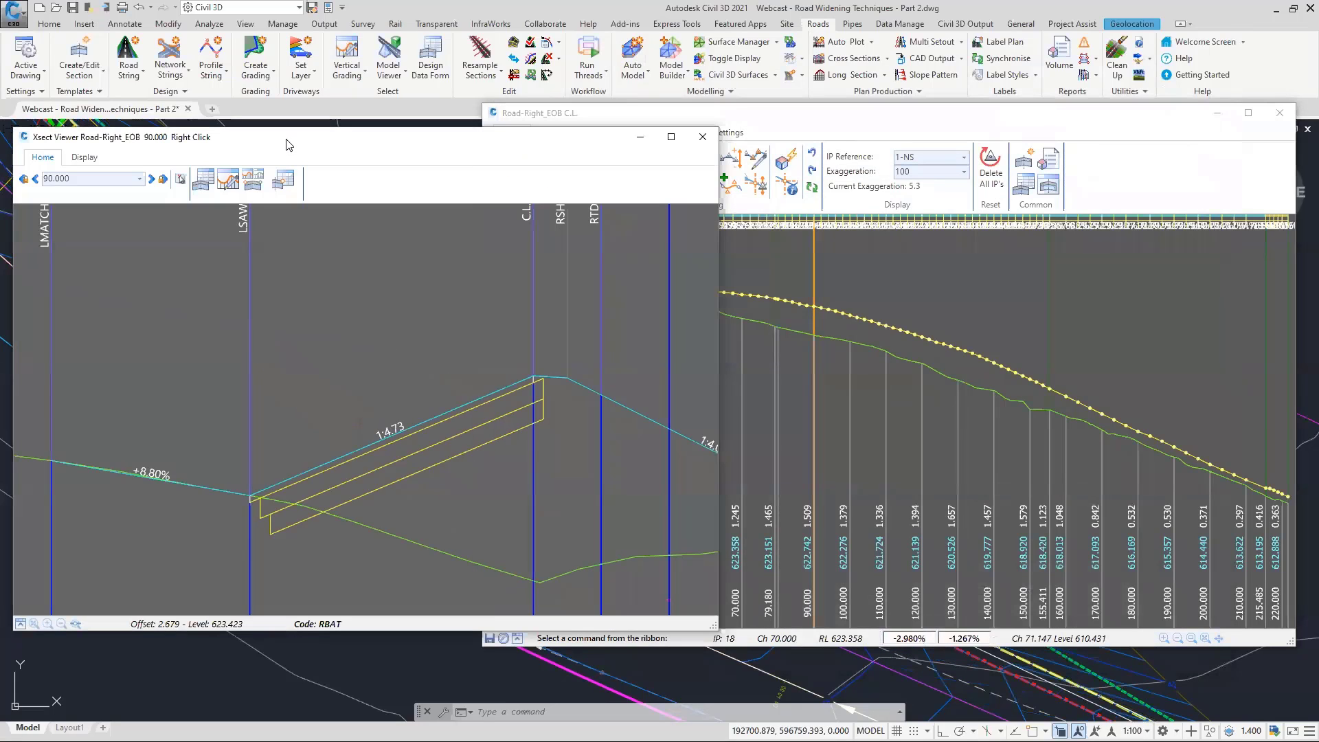
click(753, 114)
click(616, 173)
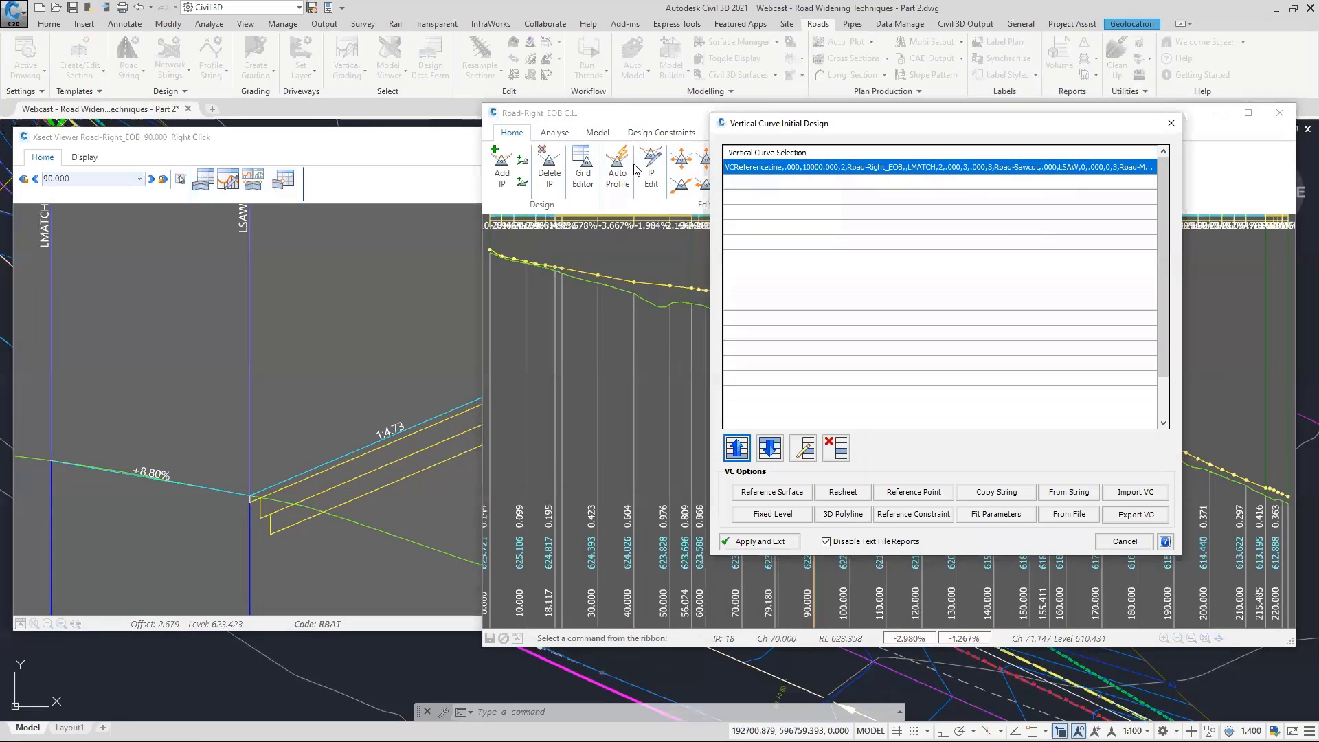
click(805, 447)
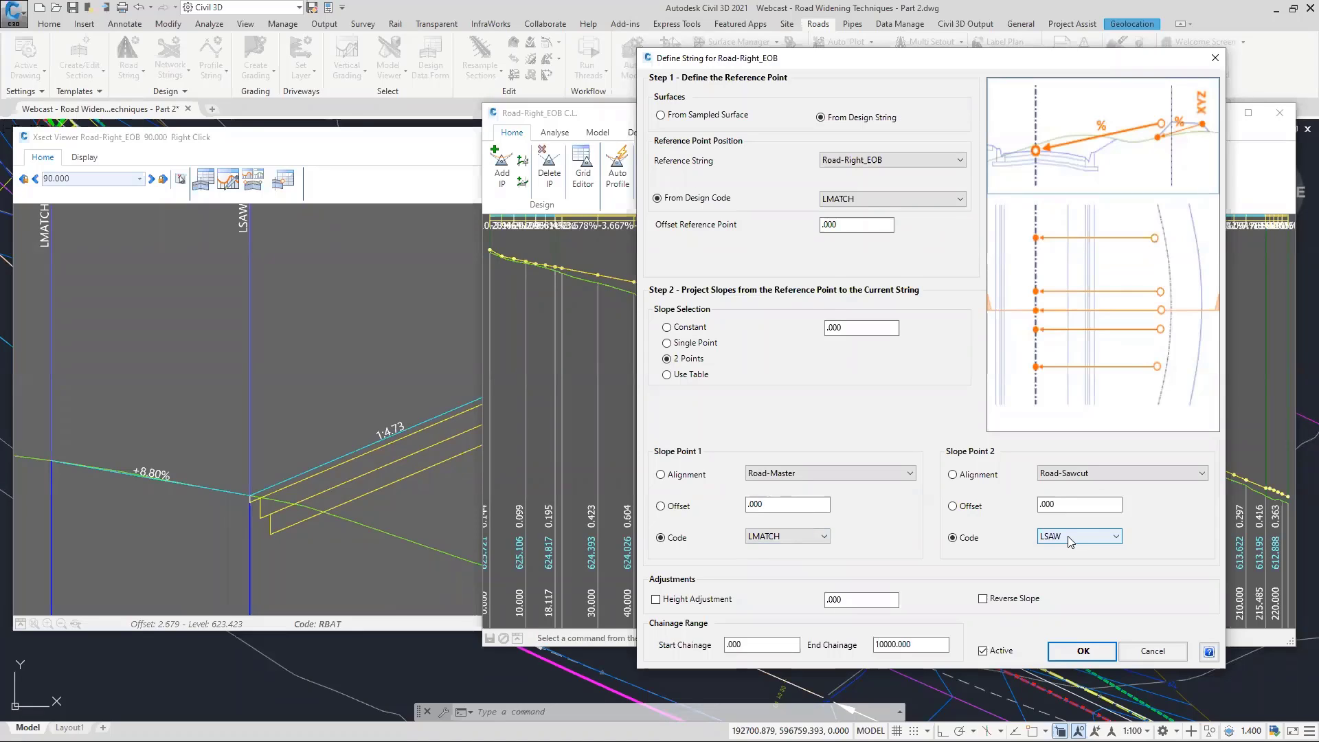
click(983, 599)
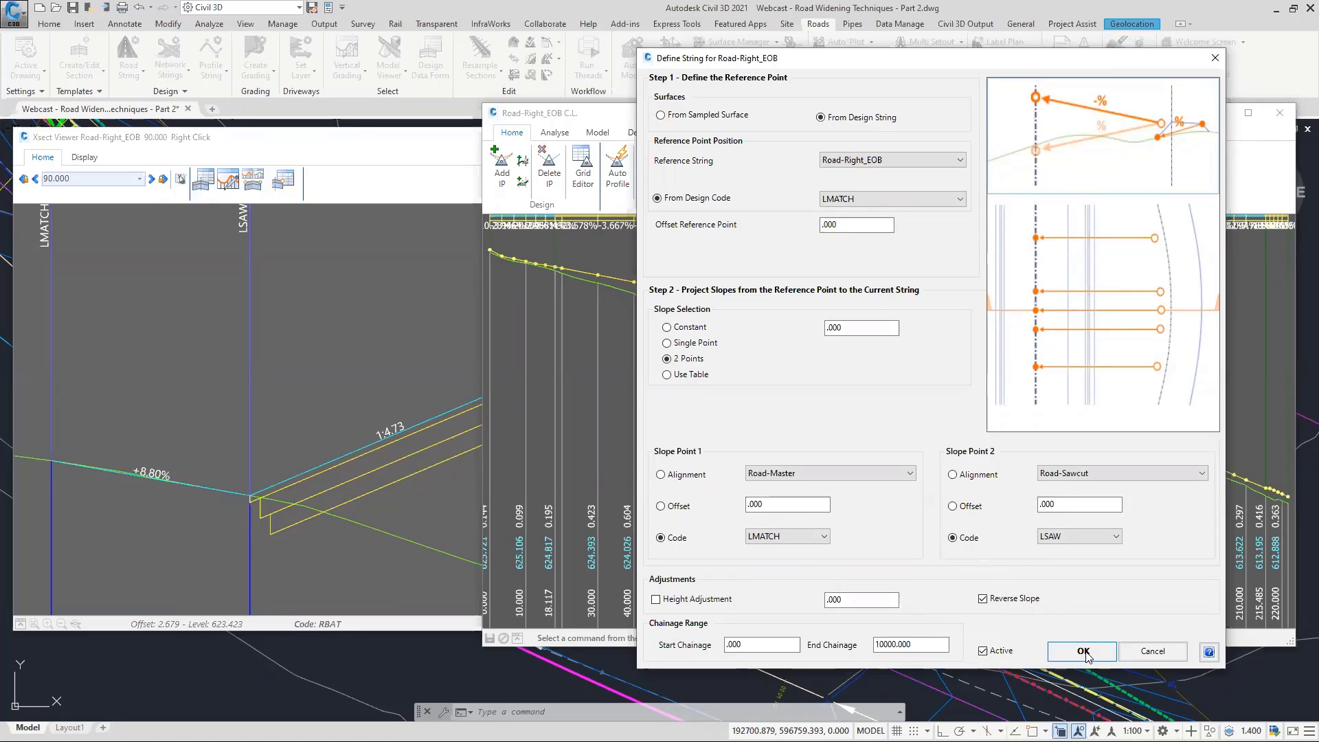
click(1083, 651)
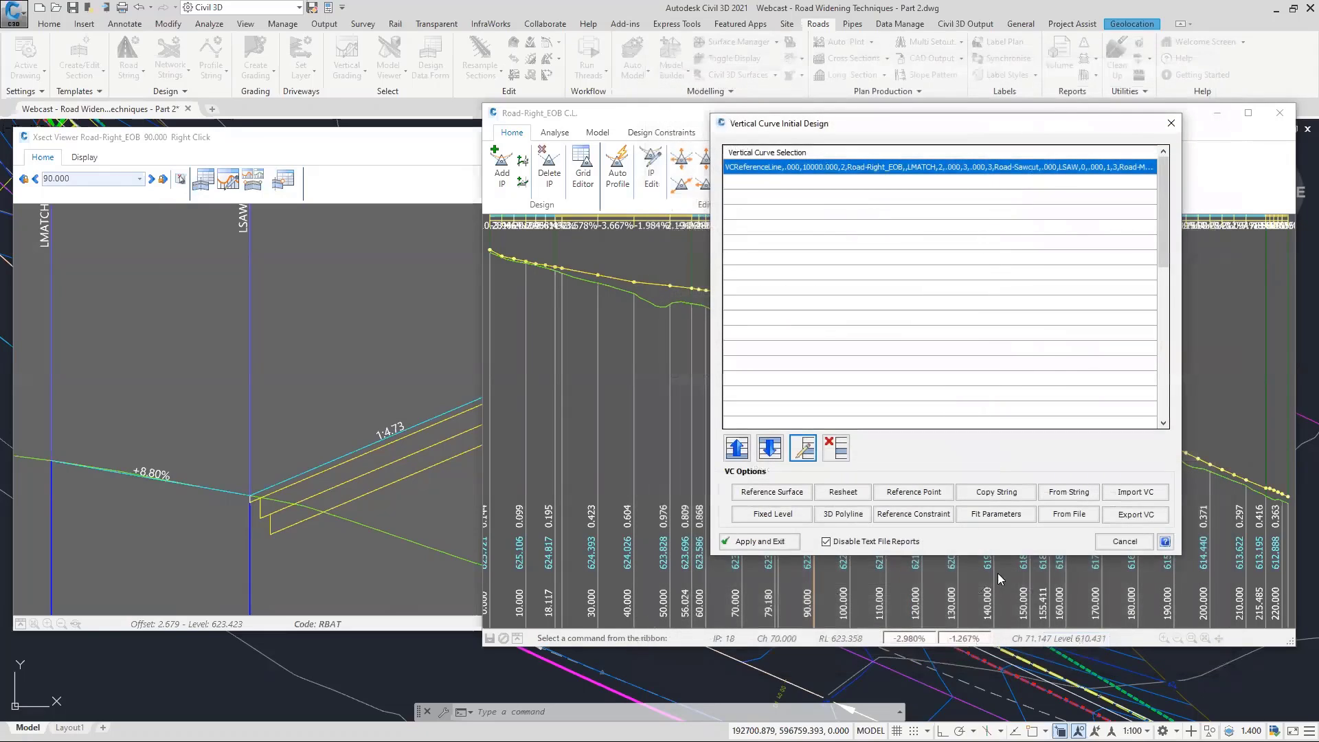
click(759, 542)
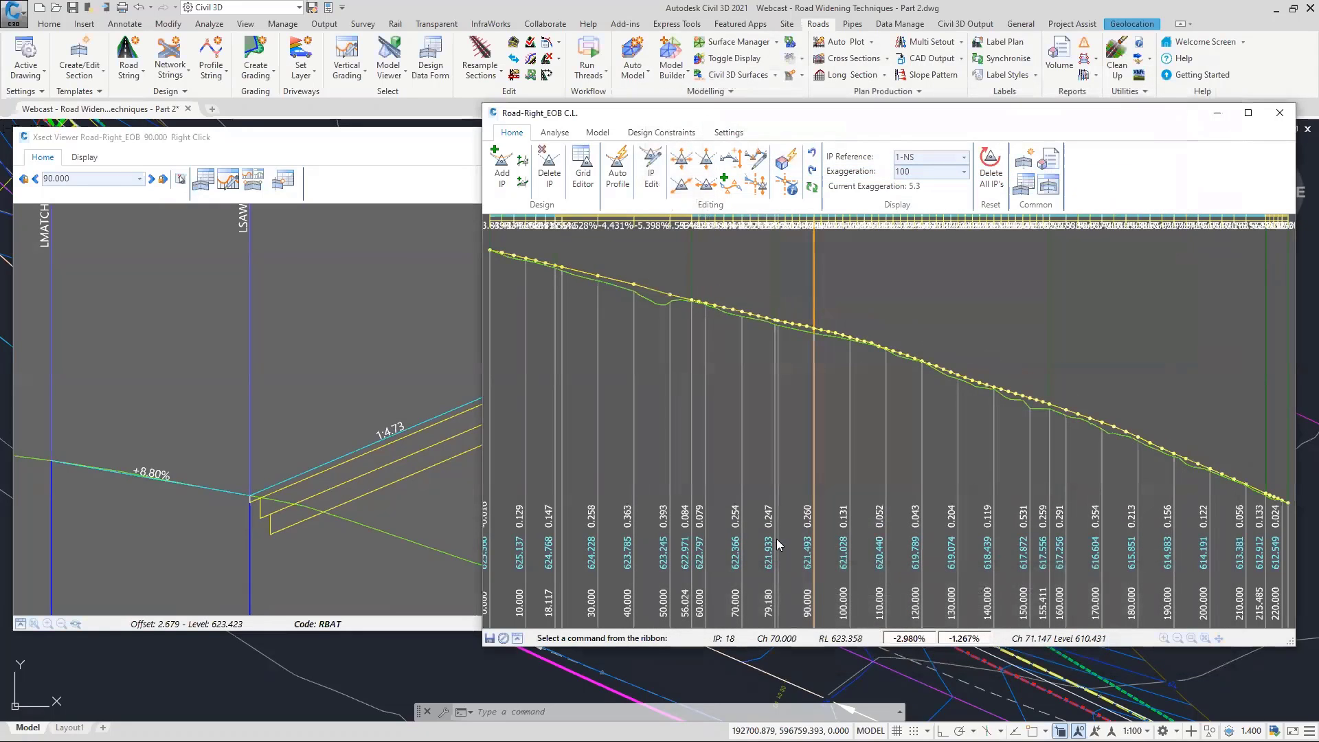
Examine the crossfall from LMATCH through LSAW to the centreline and shoulder in the cross section at chainage 90.
click(318, 140)
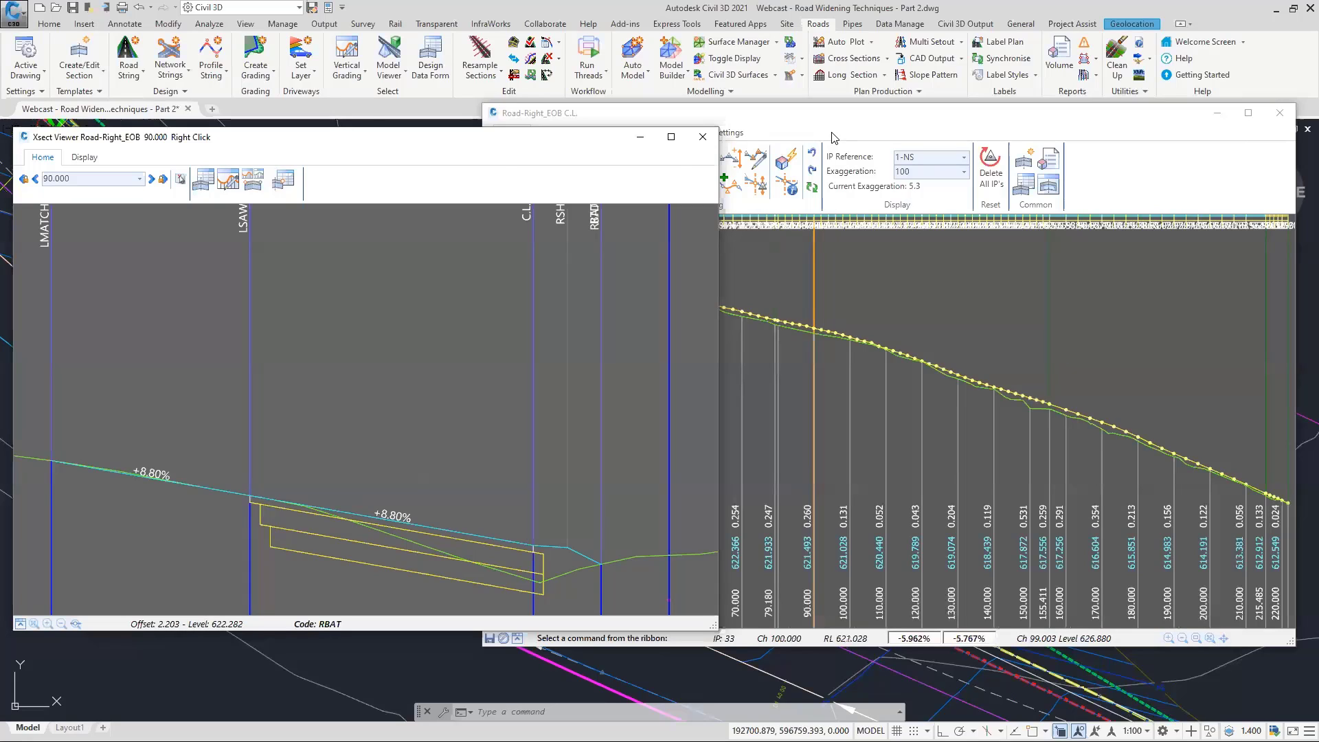
click(871, 122)
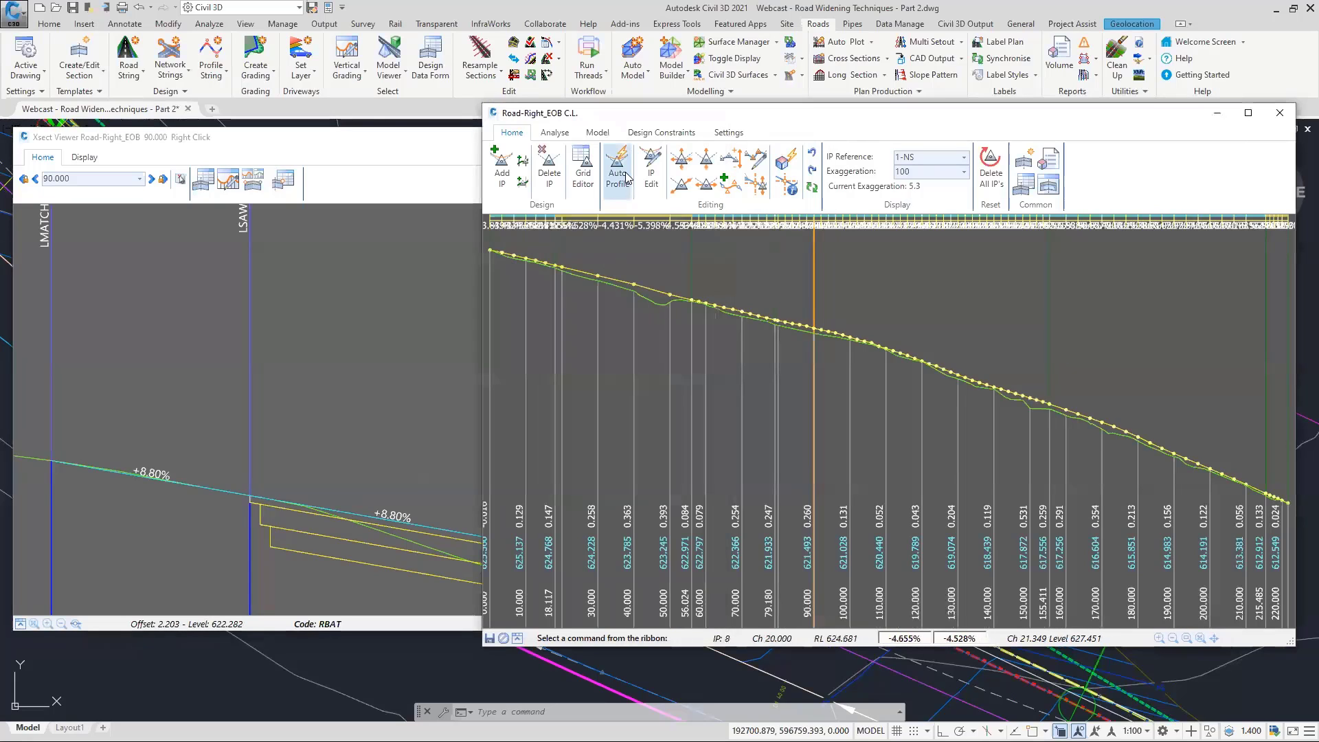
click(650, 170)
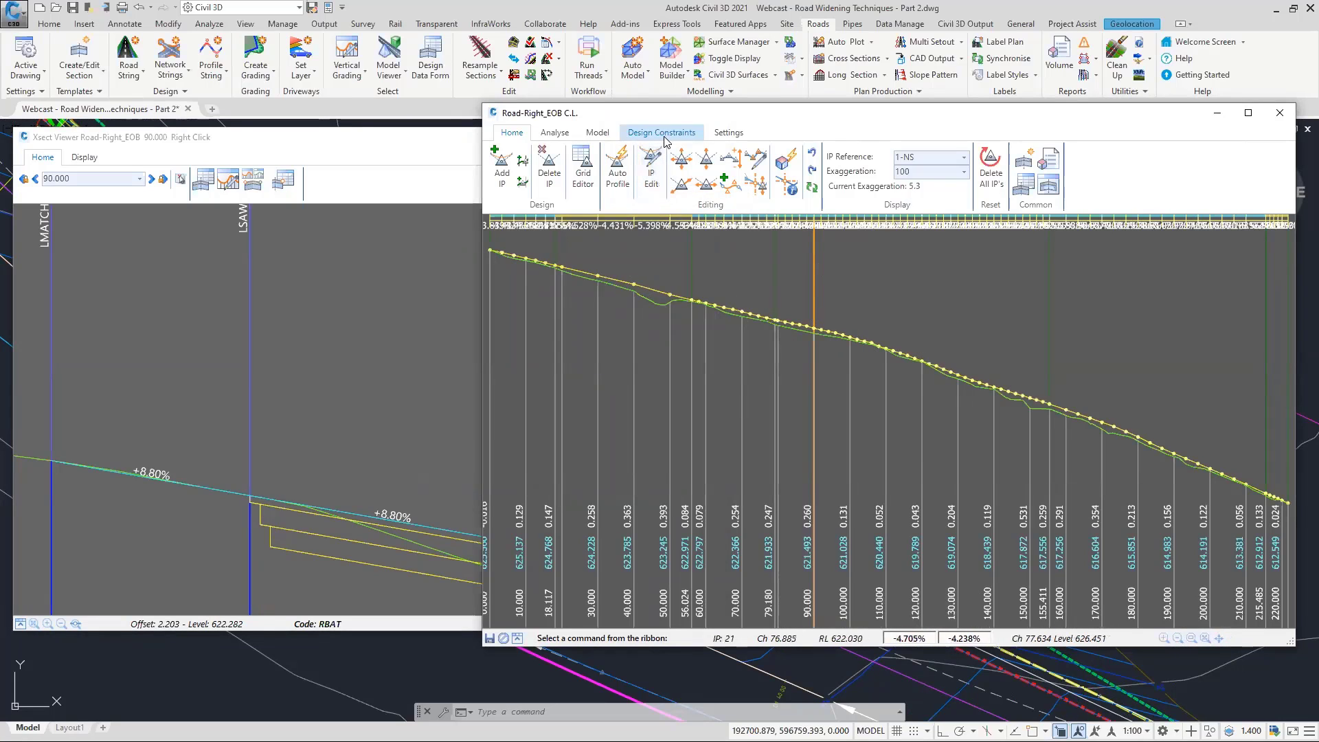
click(705, 184)
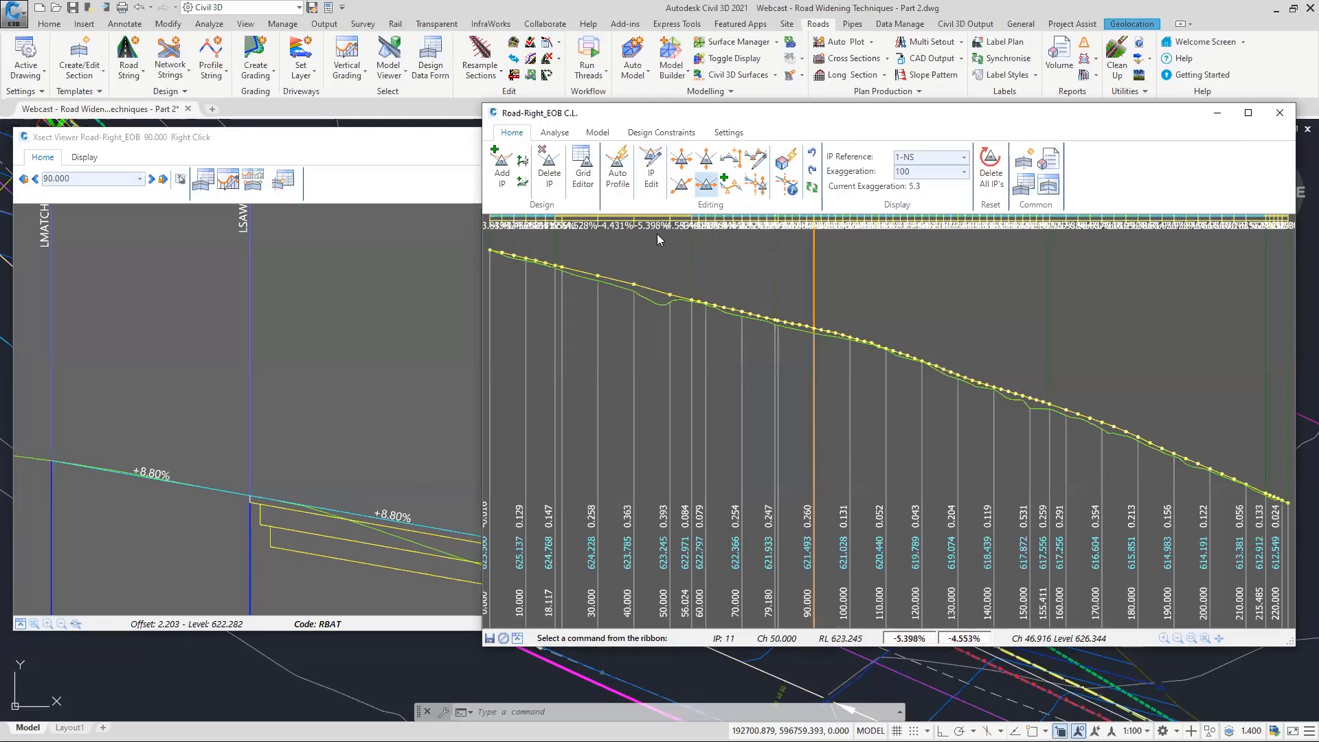
click(407, 137)
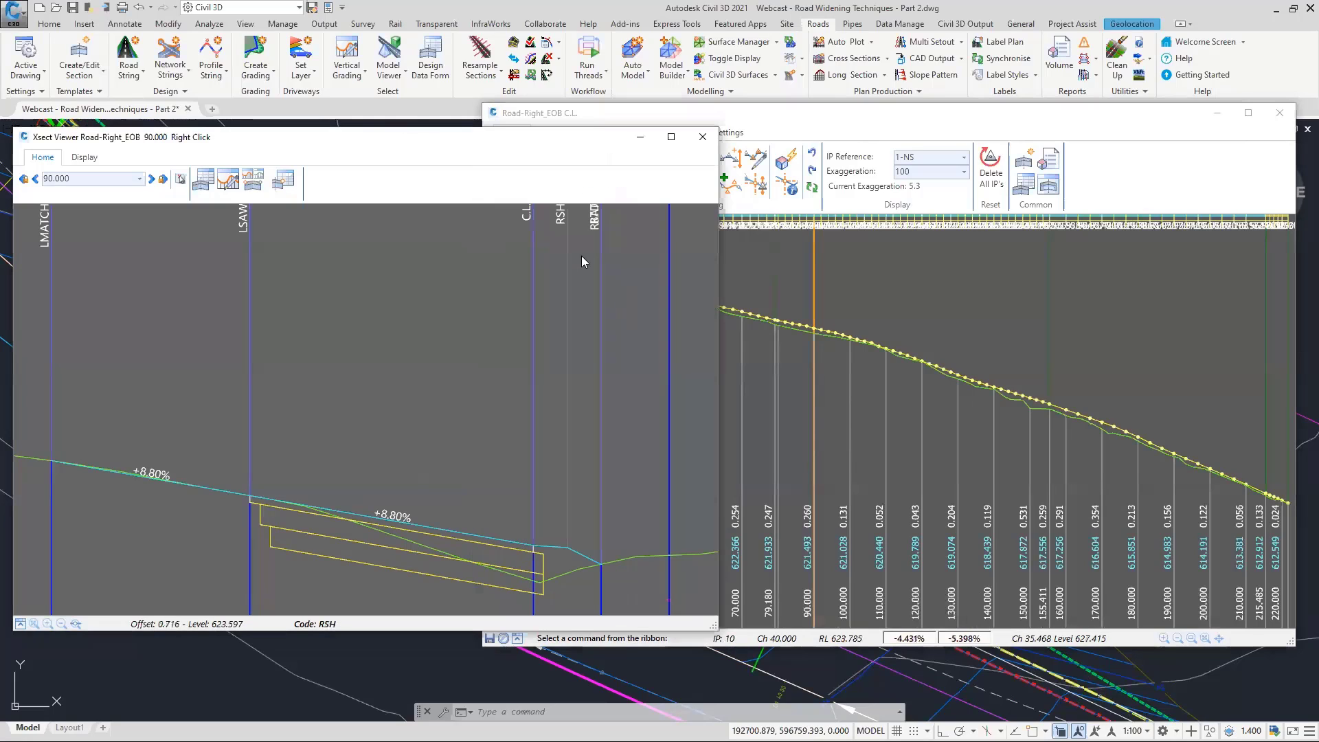
click(566, 236)
click(401, 516)
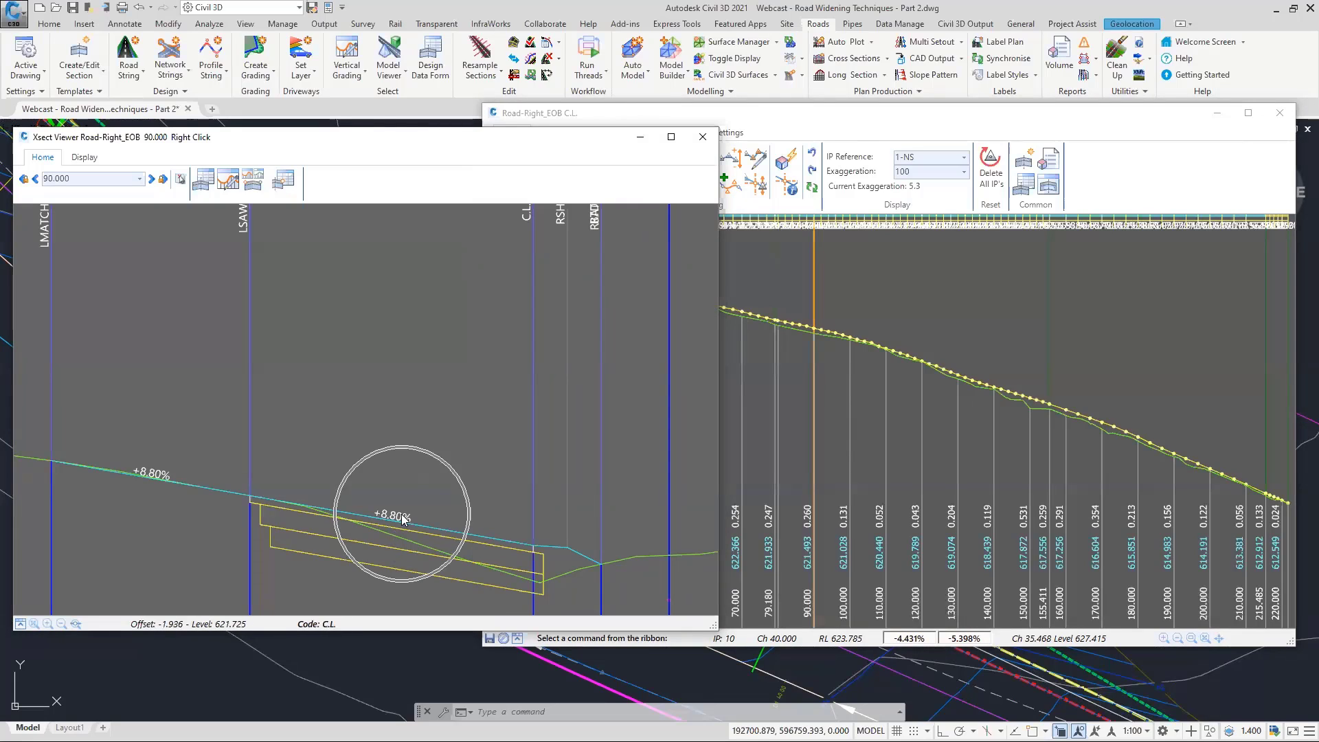
click(402, 517)
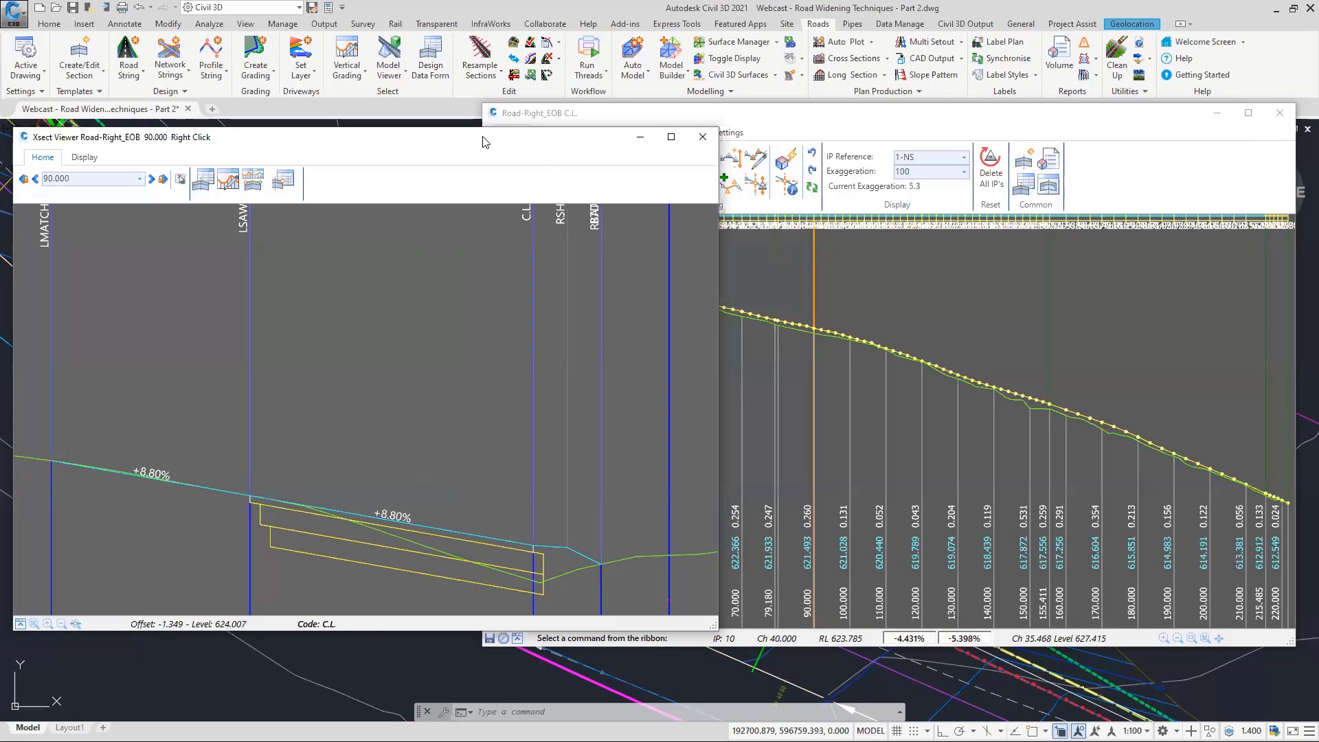
Open the vertical grading profile of the Road-Right Shoulder alignment and arrange its window alongside the cross-section viewer.
drag(483, 141, 995, 128)
click(1077, 235)
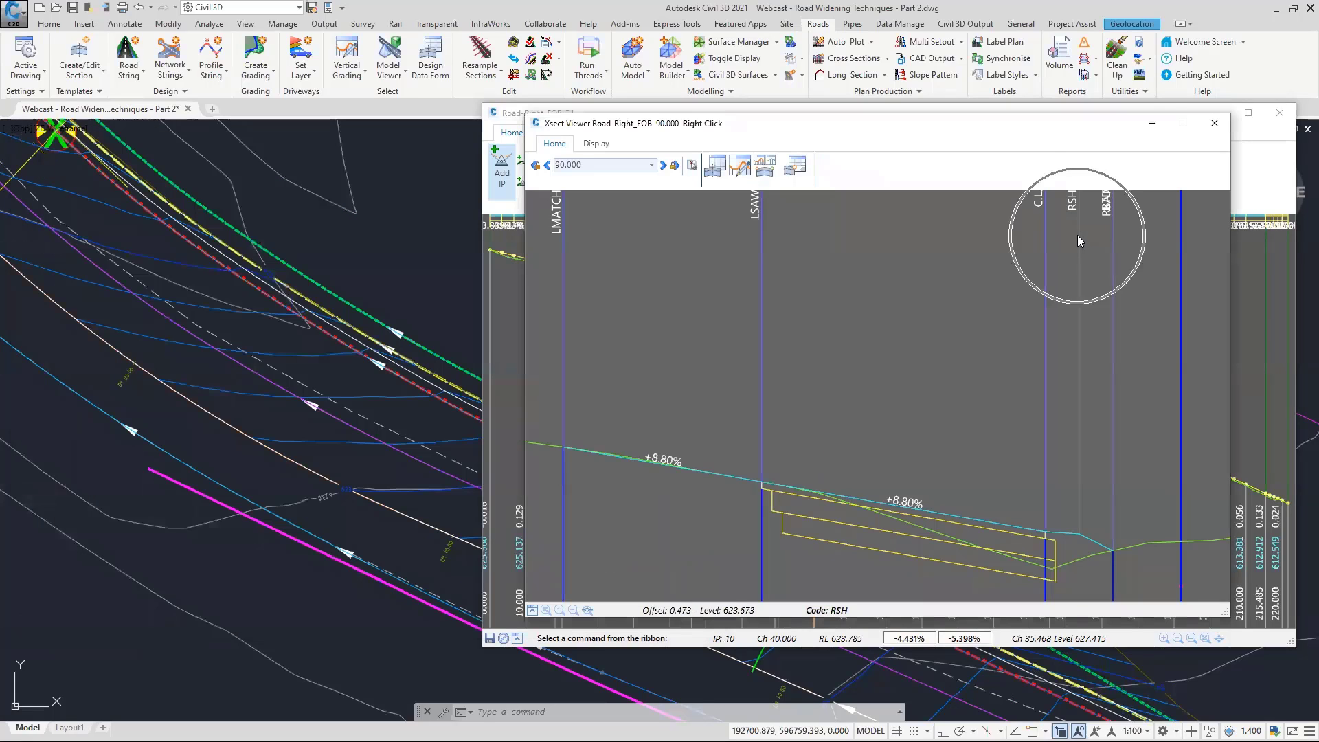
click(349, 51)
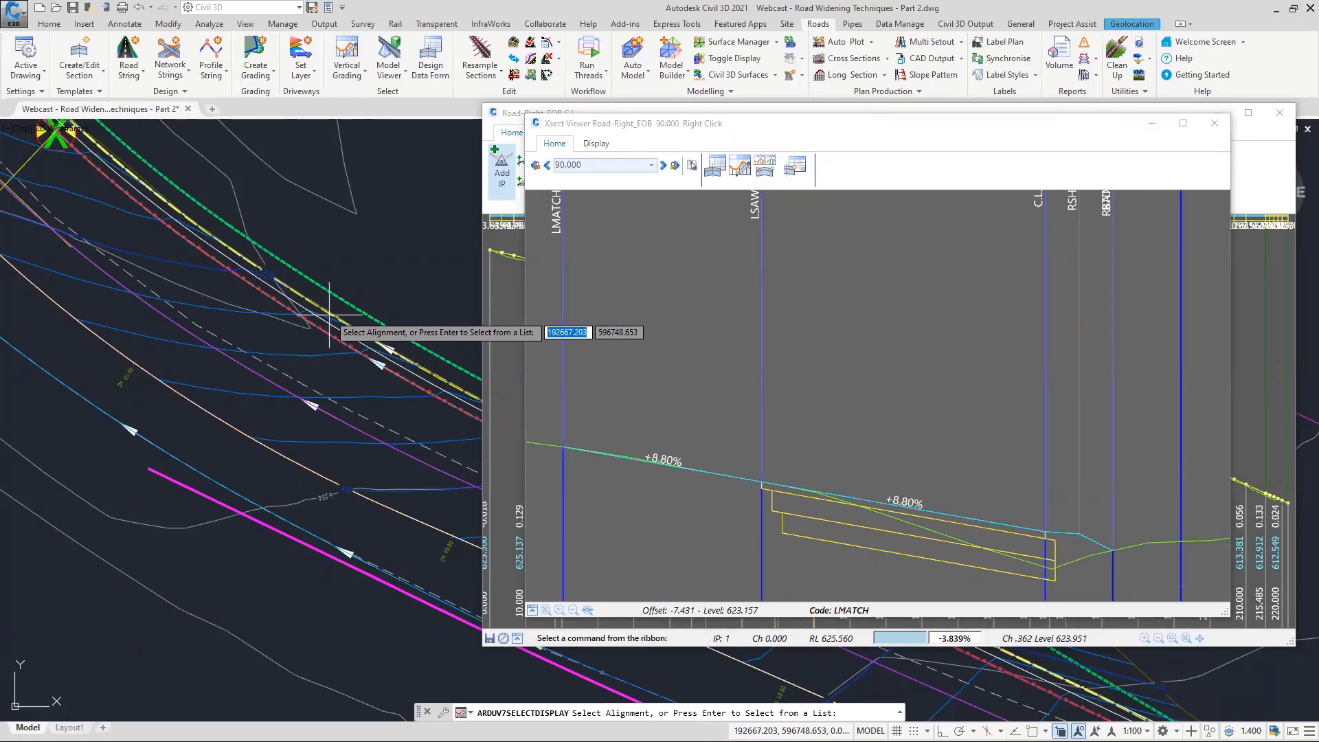
key(Return)
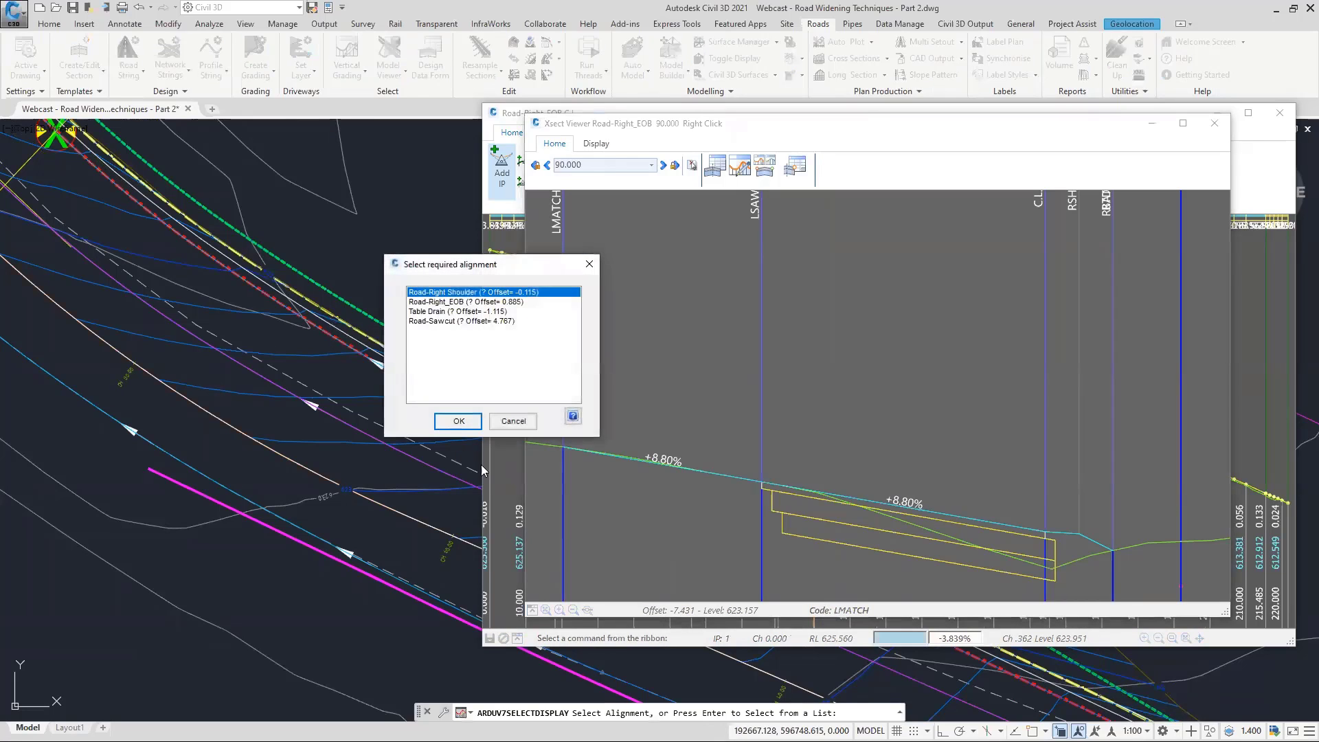
click(456, 421)
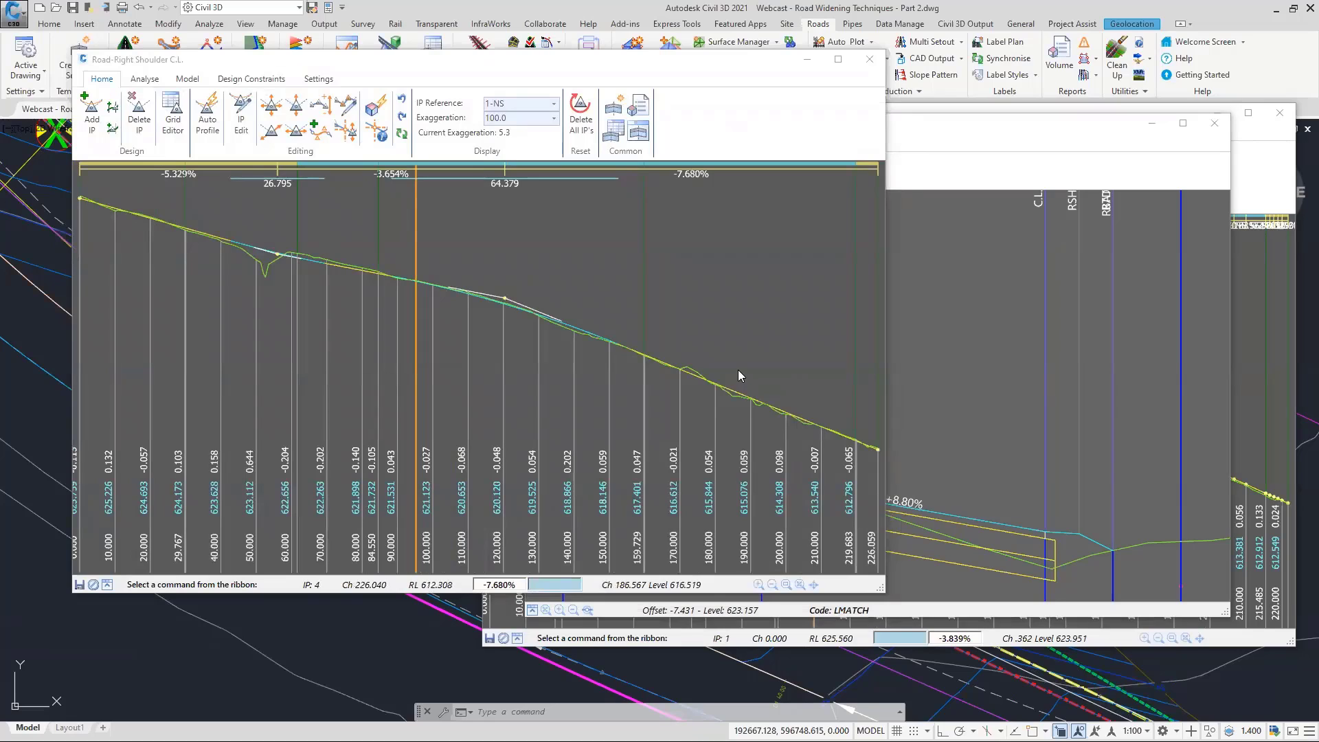
click(690, 68)
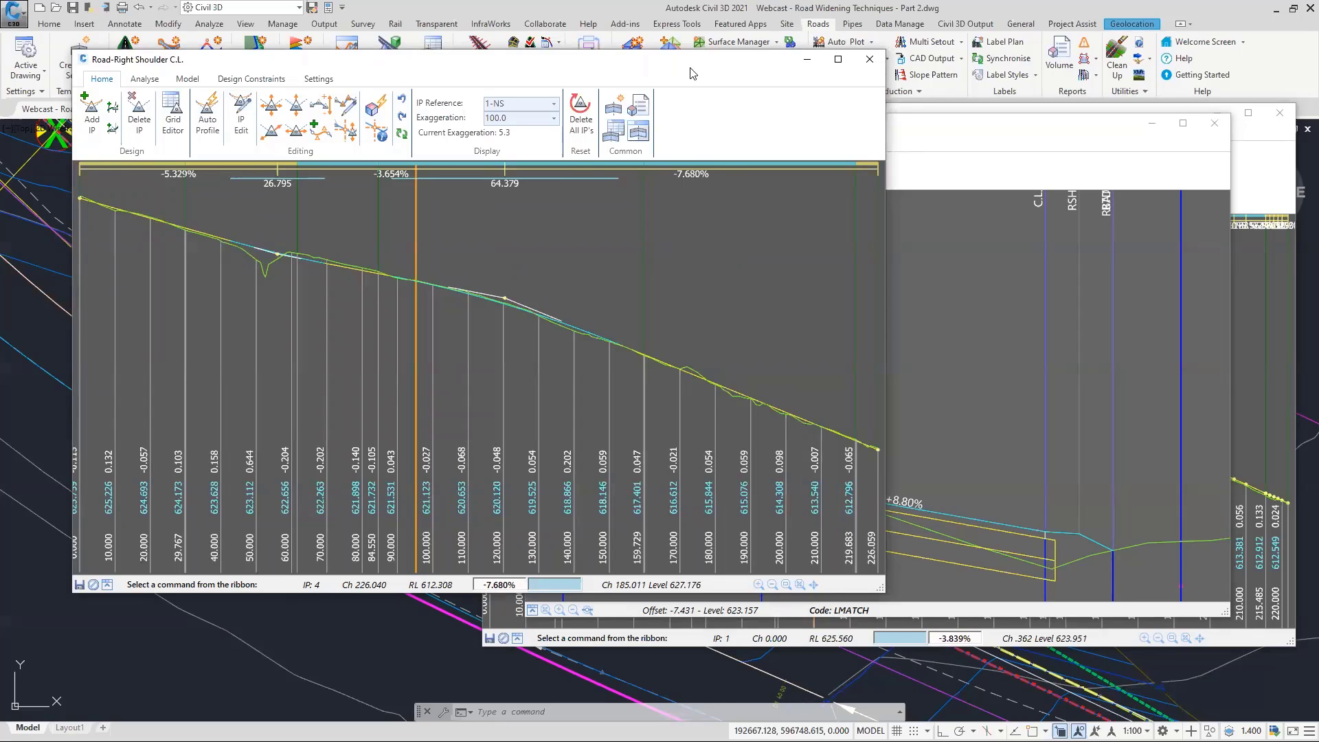
drag(691, 73, 733, 60)
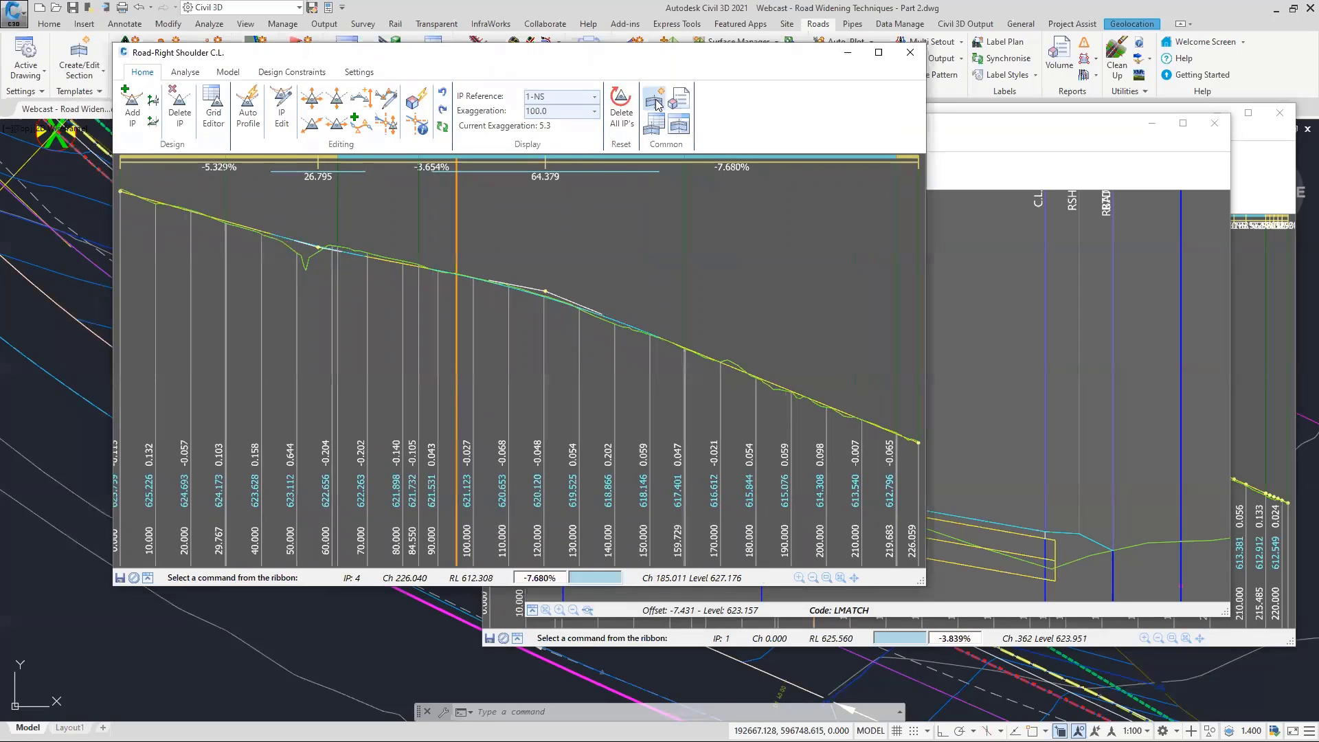
Reset the Road-Right Shoulder profile by deleting all its IPs, and start a Reference Point entry in Auto Profile.
click(621, 103)
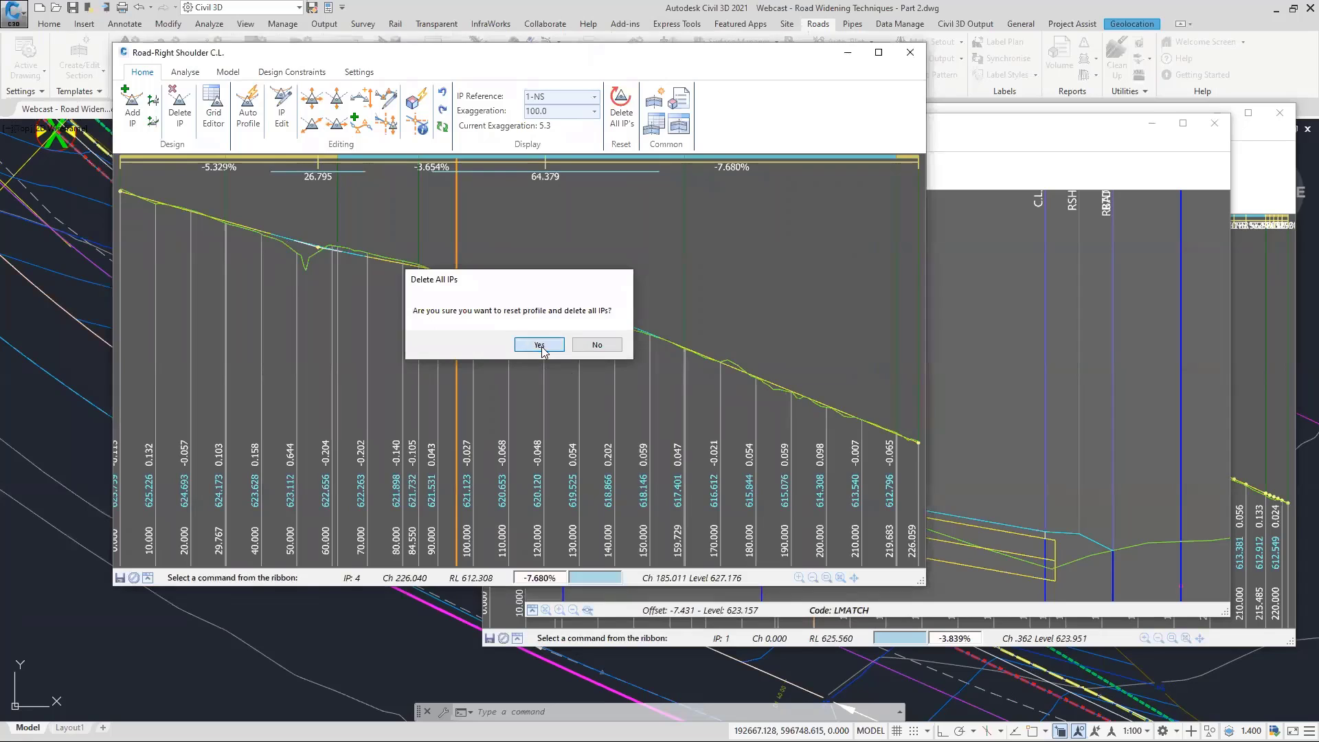
click(540, 345)
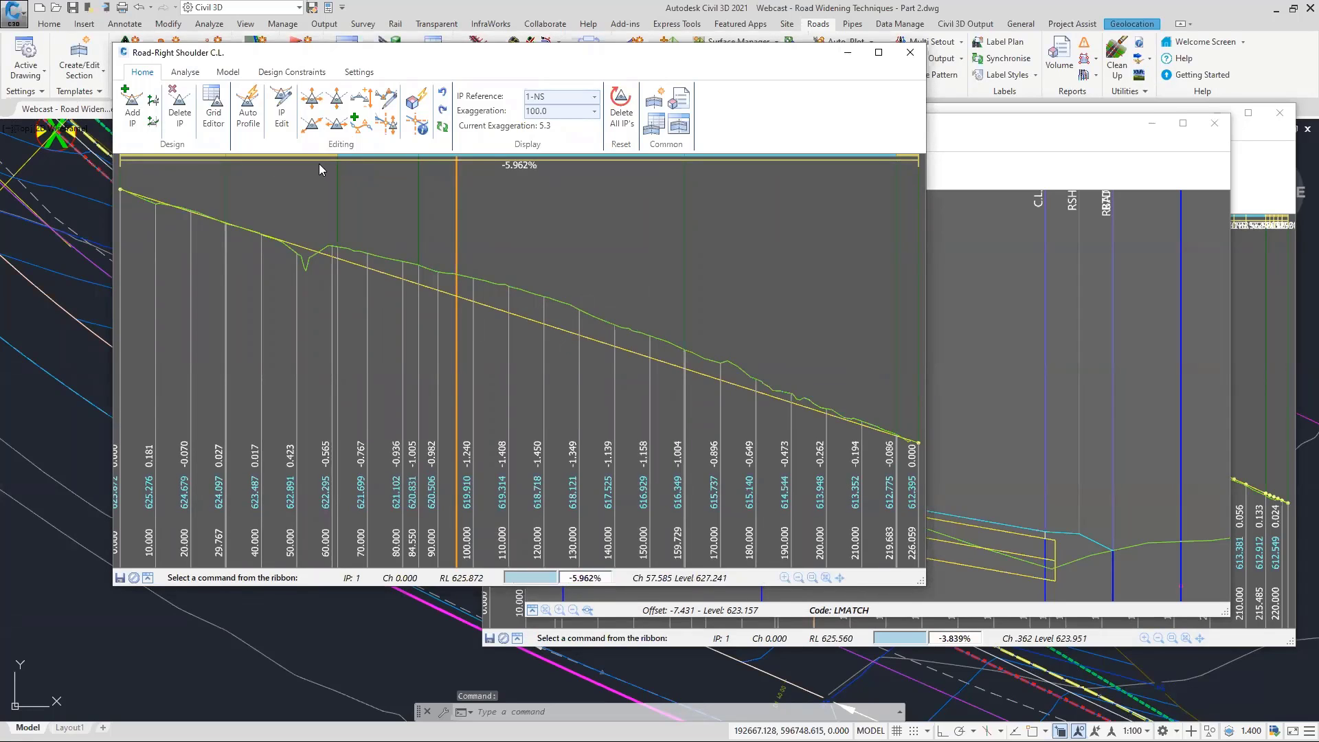
click(248, 107)
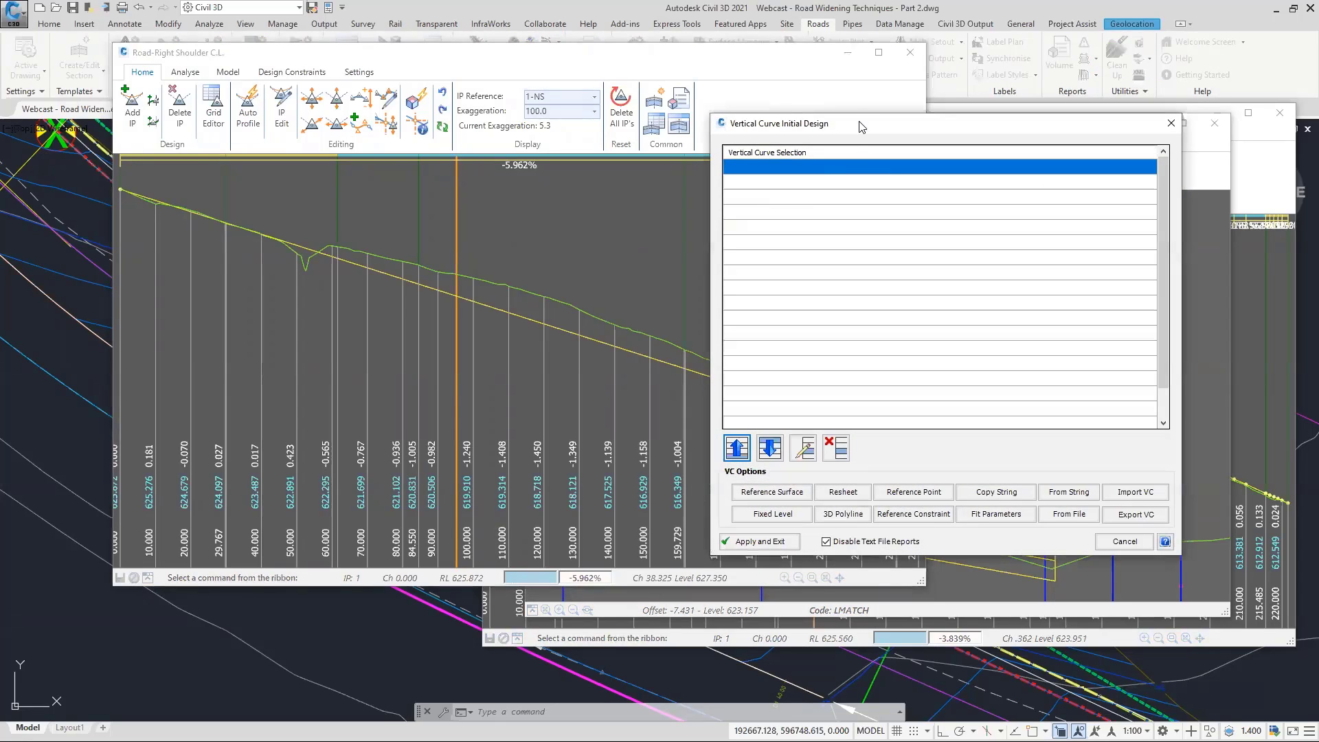
drag(861, 126, 455, 89)
click(508, 455)
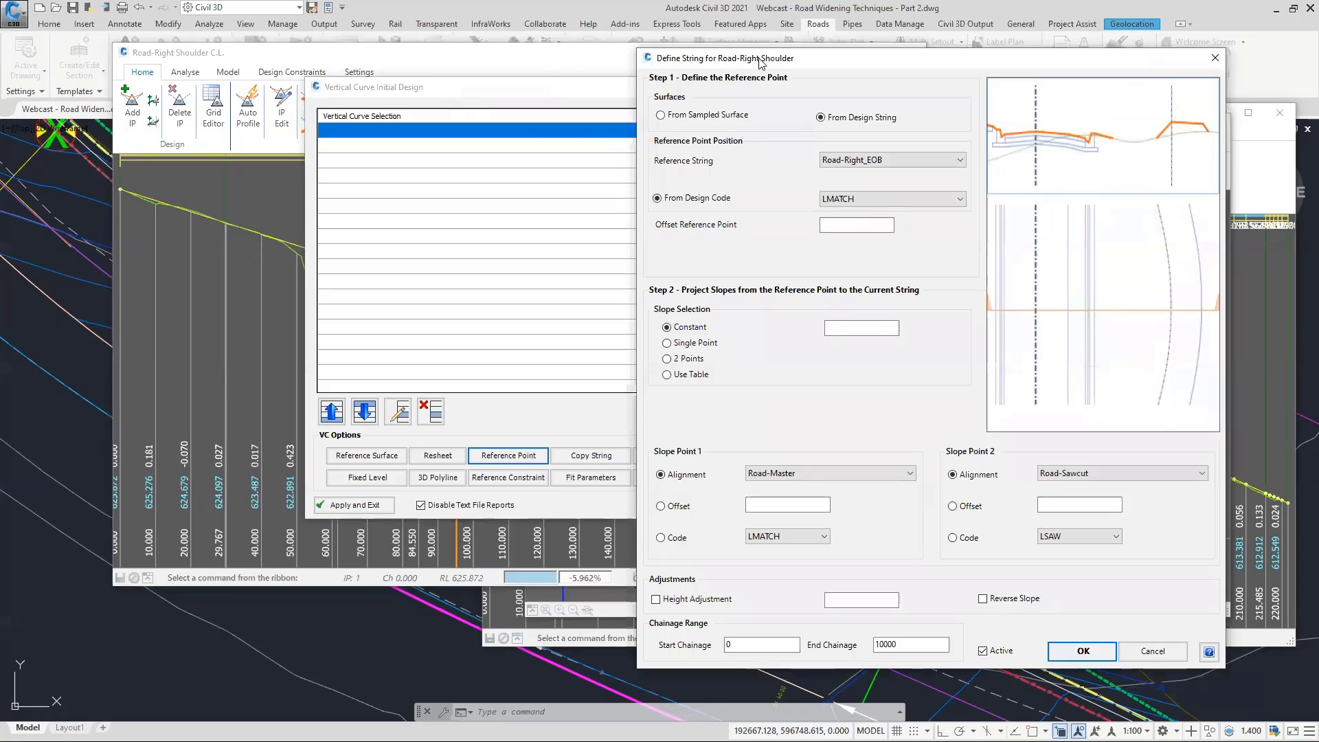
drag(759, 64, 331, 40)
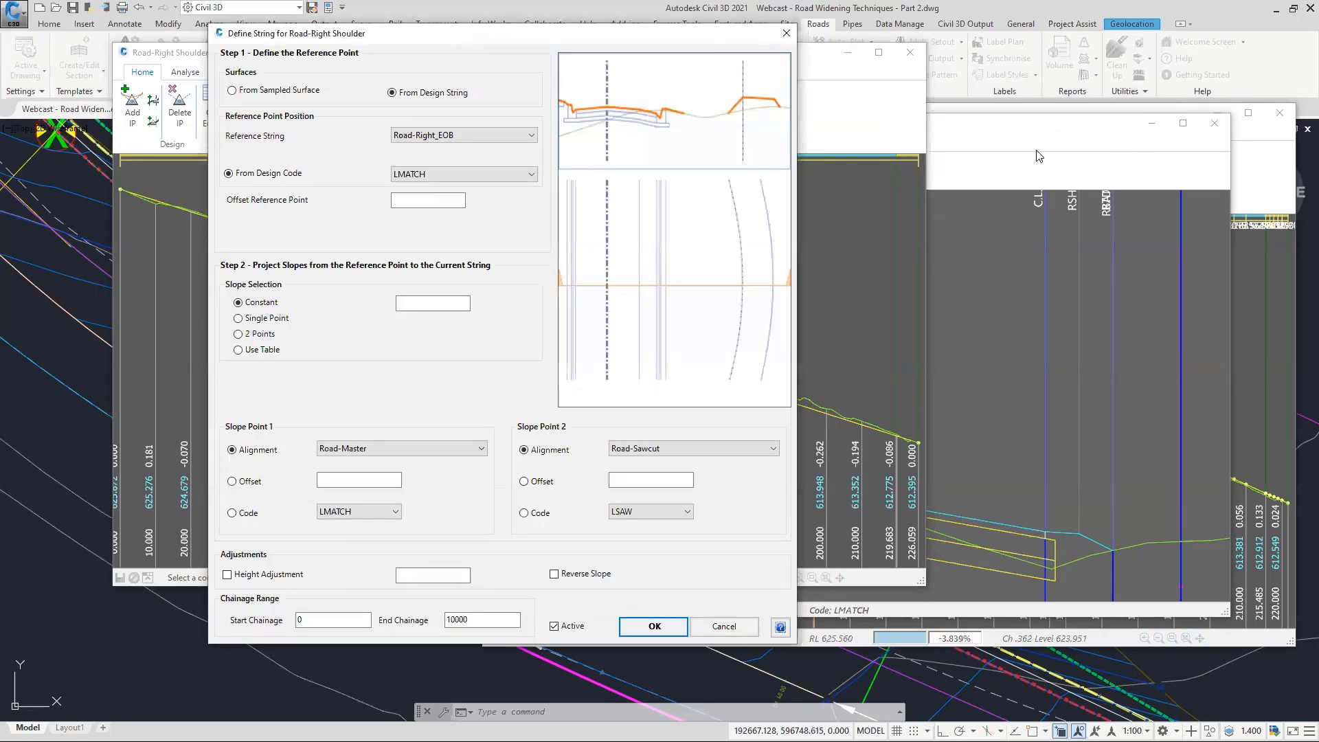
Define the reference point from the sampled surface, with reference string Road-Right_EOB and position taken from the Road-Master alignment.
click(274, 97)
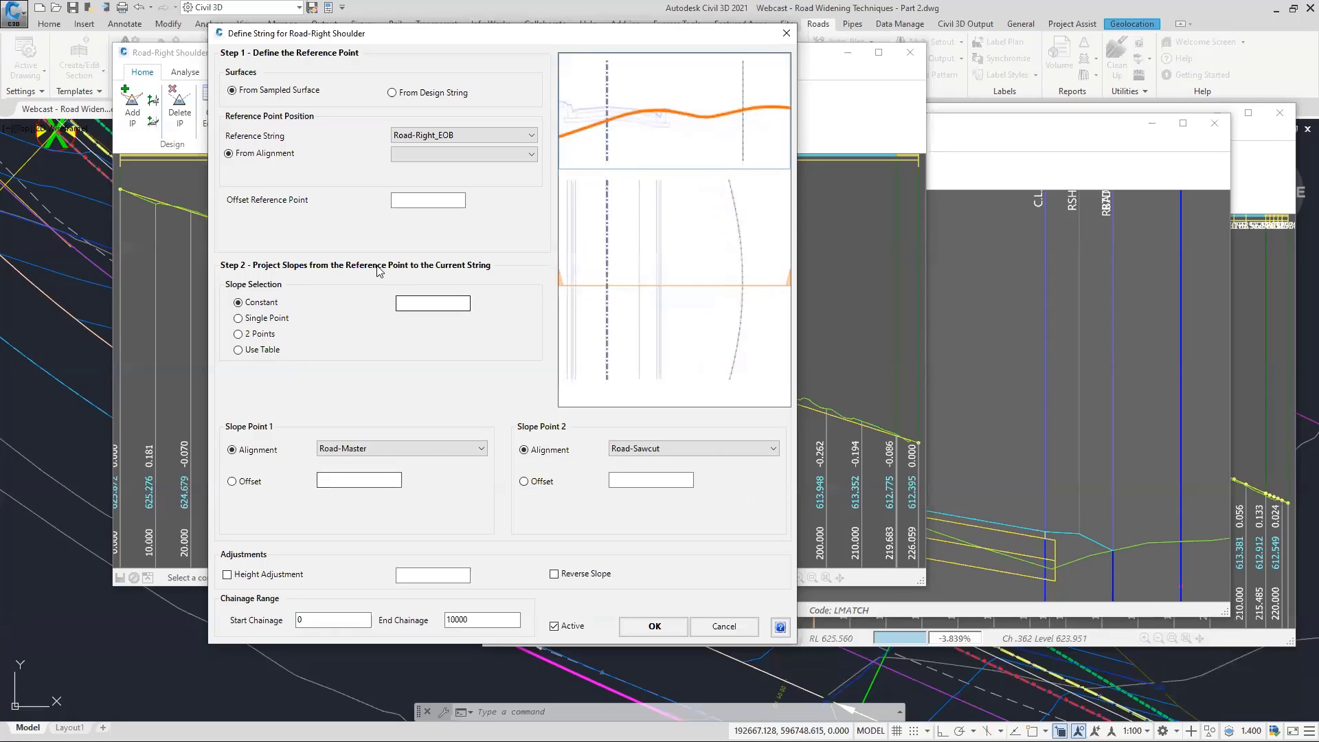
click(404, 93)
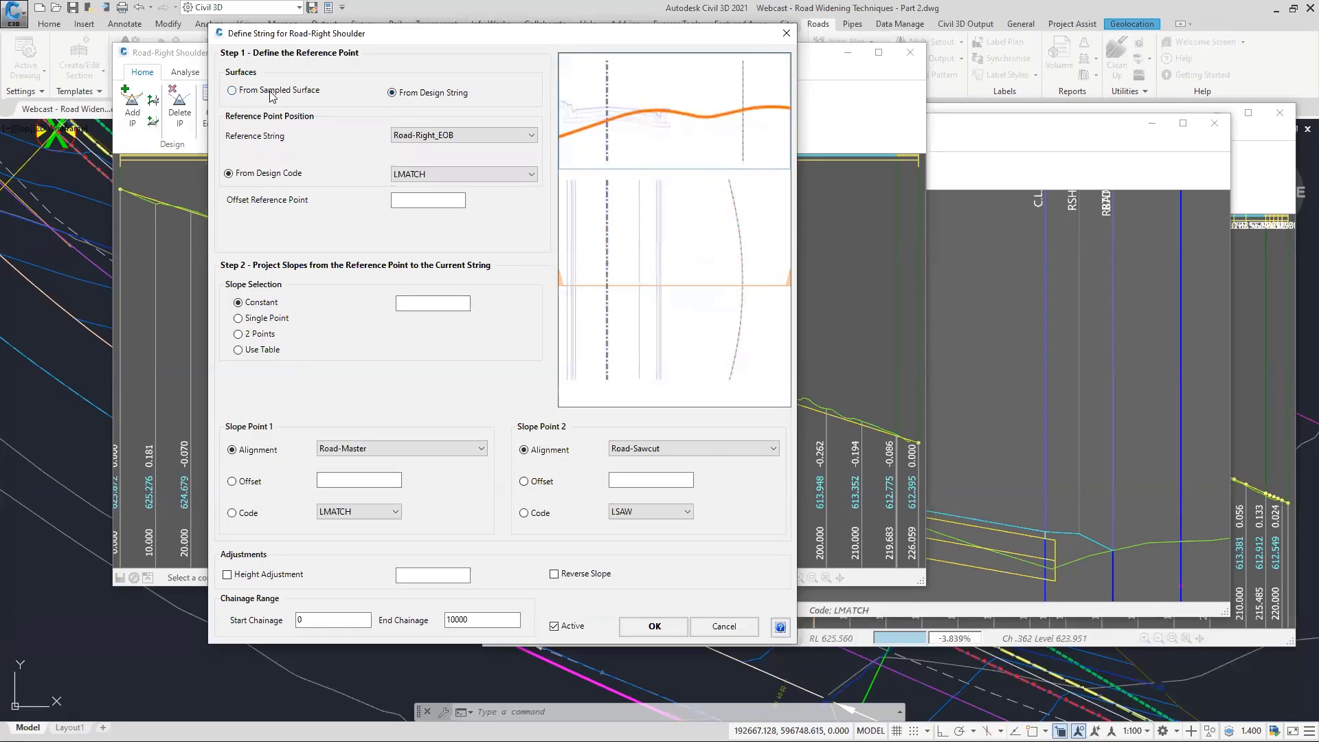
click(270, 92)
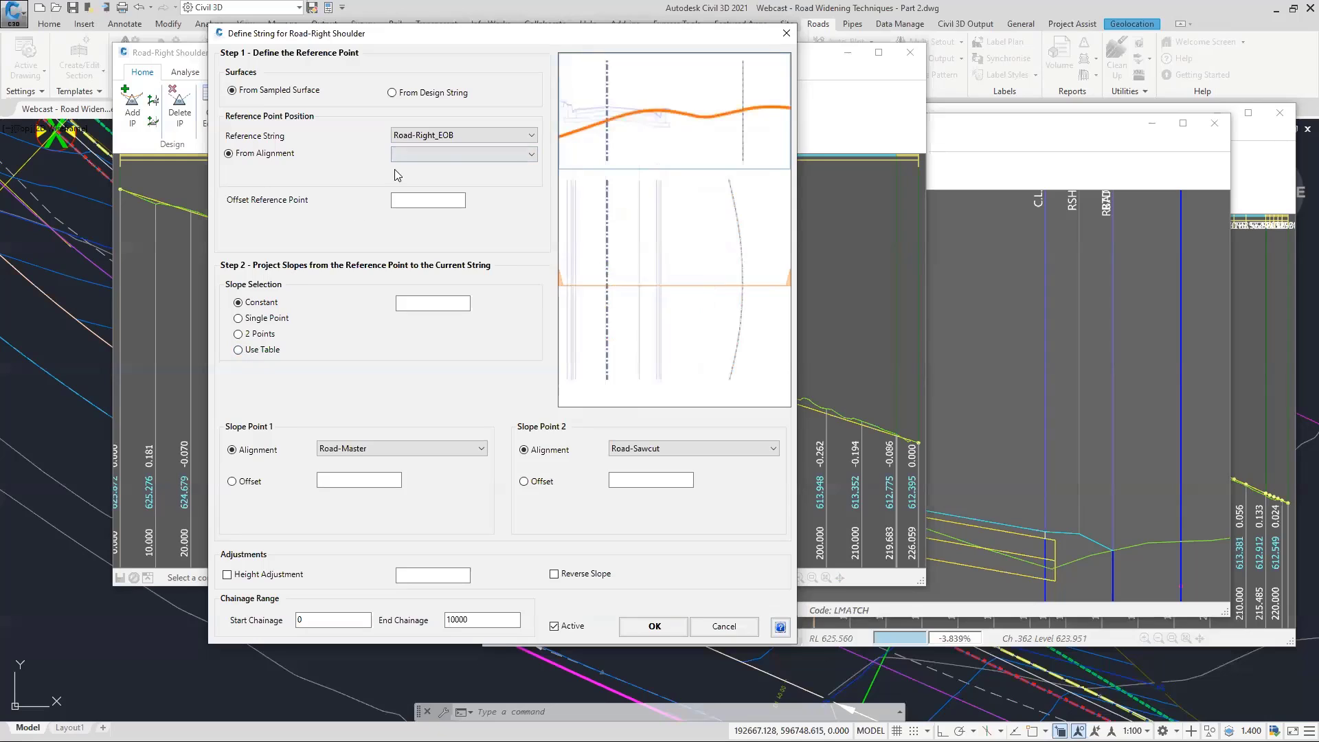
click(448, 135)
click(438, 158)
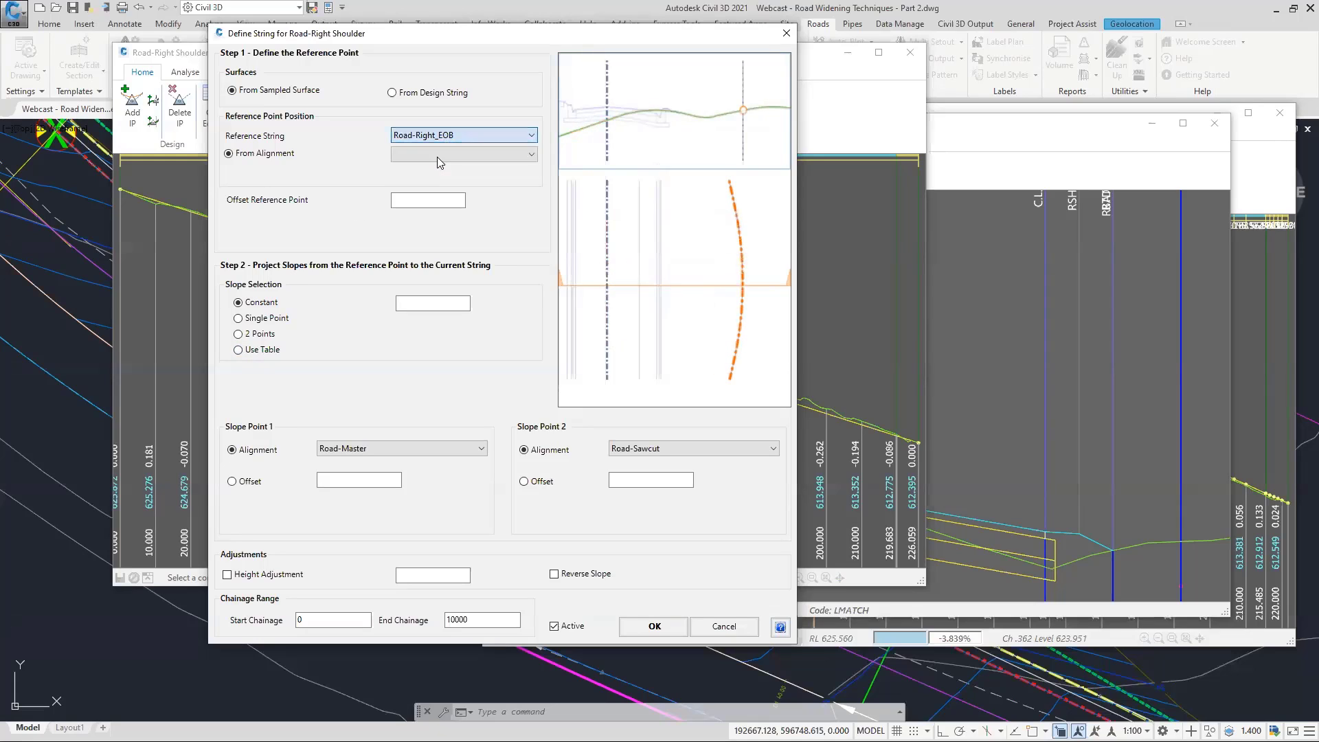
click(439, 158)
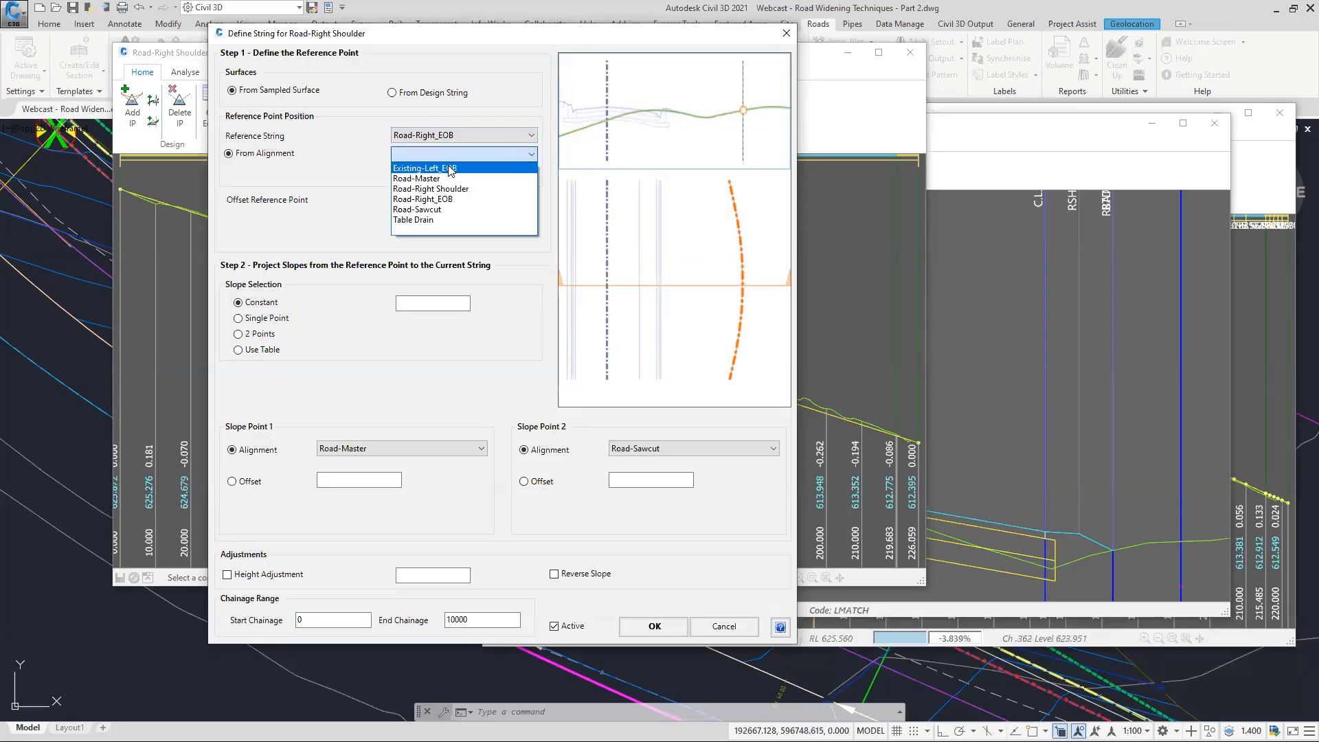
click(434, 179)
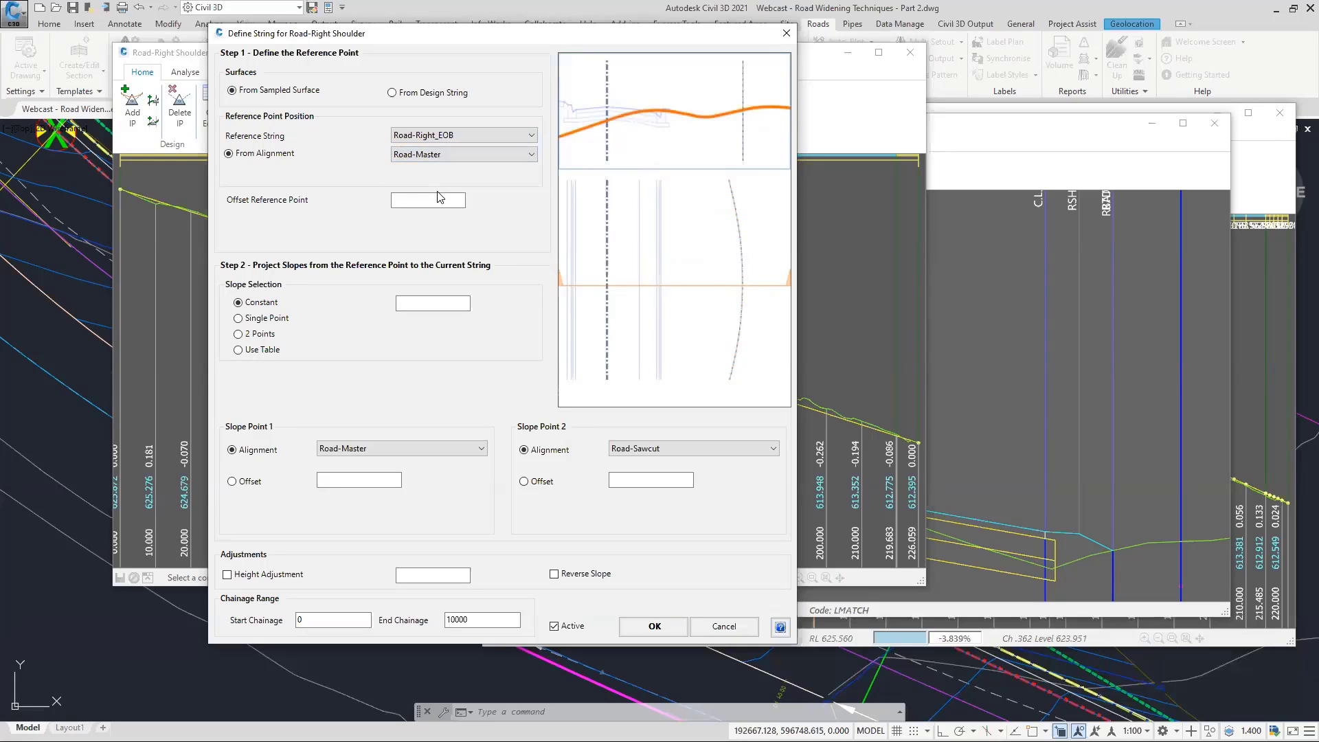
Project the slope by 2 Points between the Road-Master and Road-Sawcut alignments, and apply the profile.
click(238, 334)
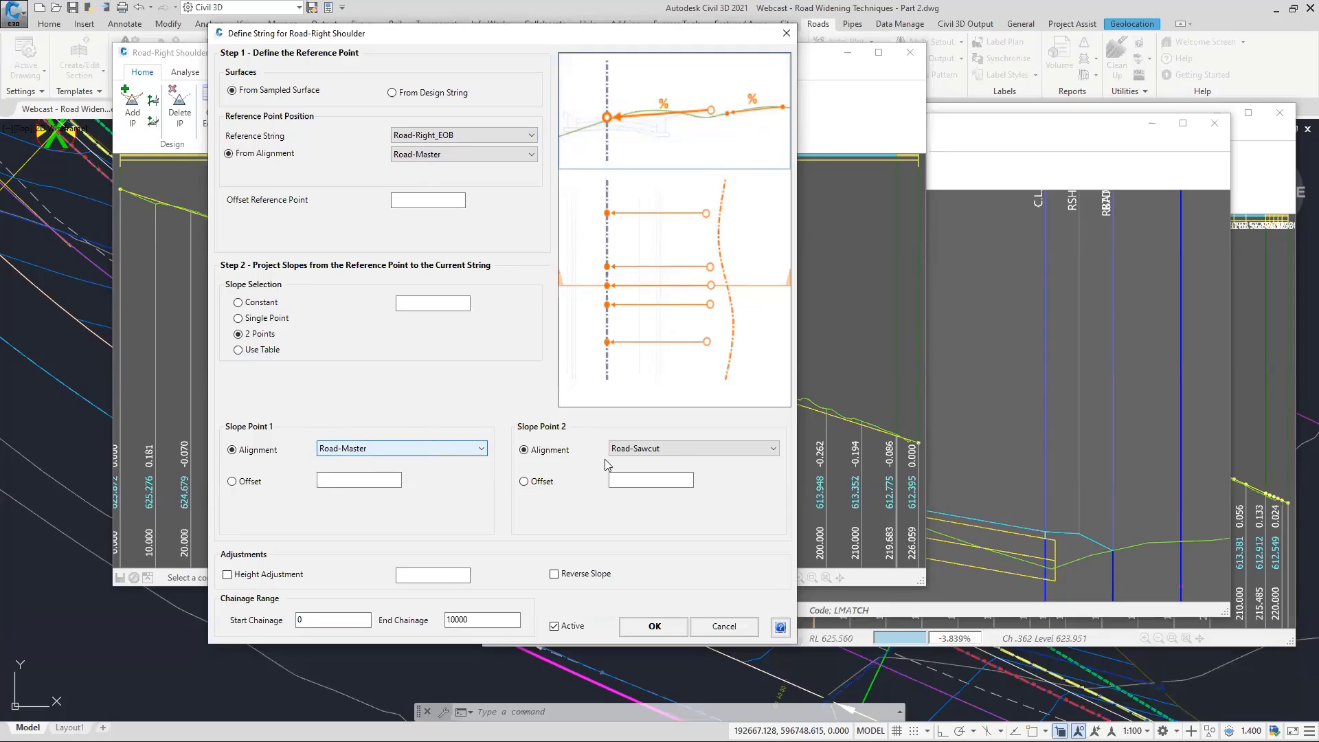
click(644, 627)
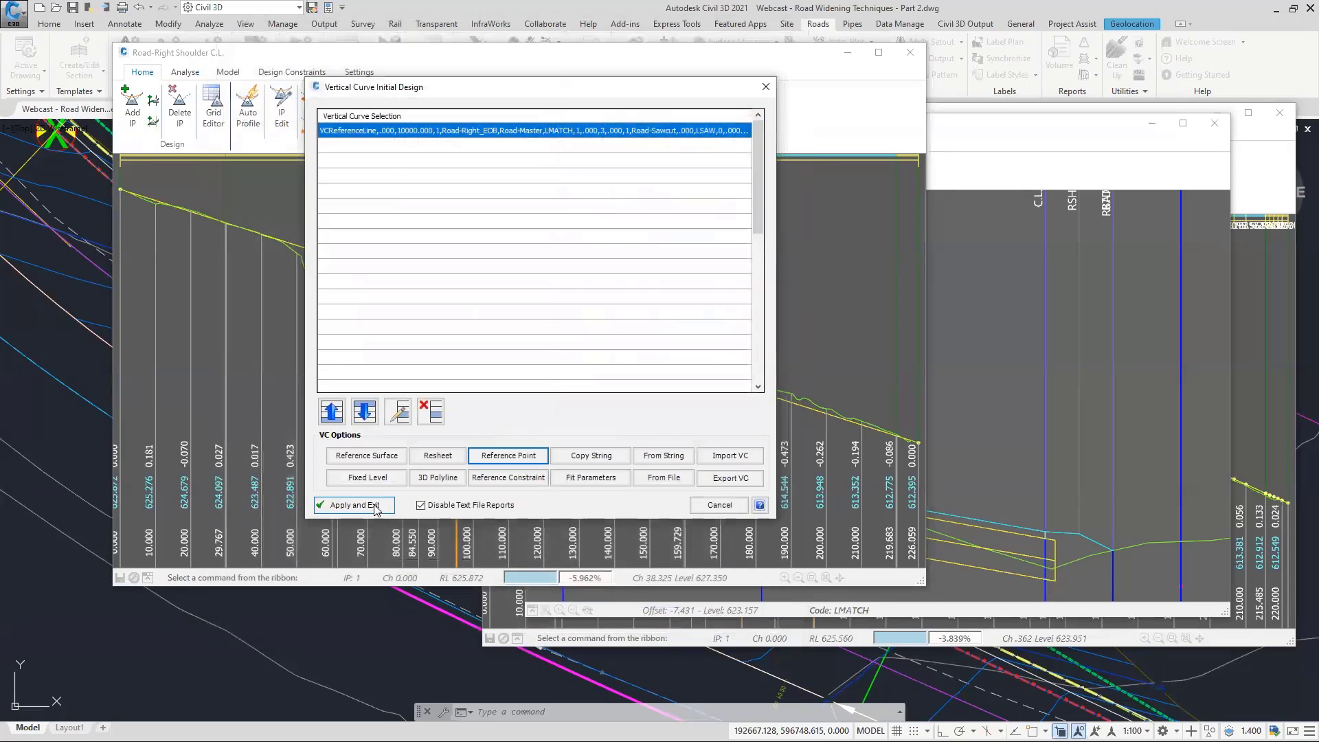
click(375, 506)
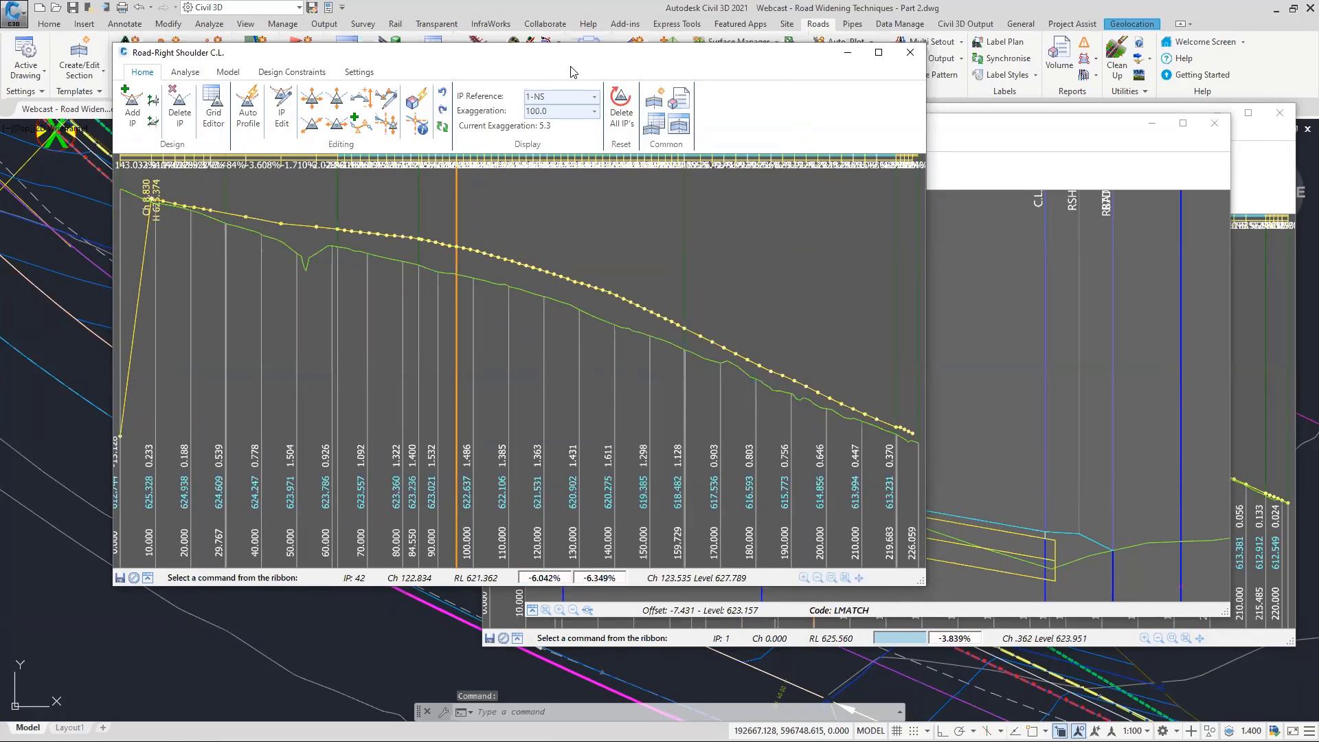
Delete the stray first IP at chainage 0 from the Road-Right Shoulder profile.
drag(571, 71, 545, 148)
click(155, 186)
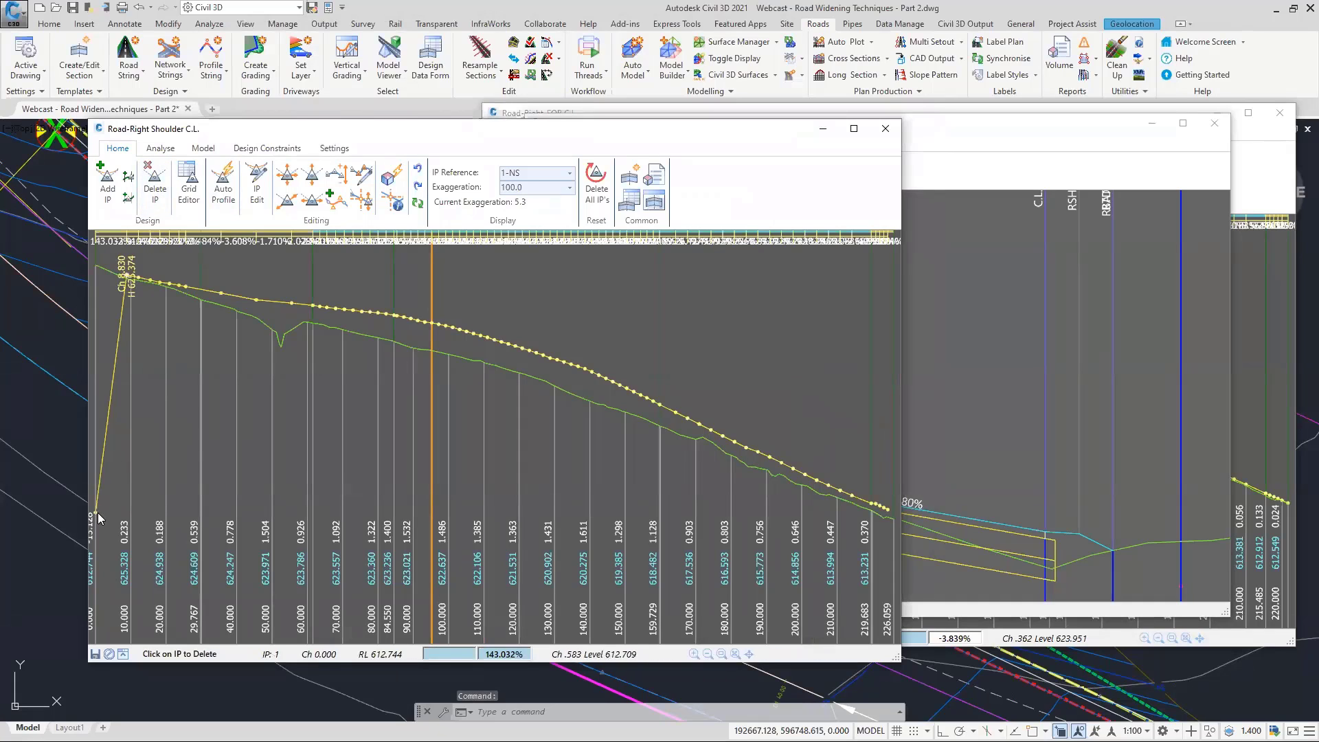
click(97, 513)
drag(415, 133, 355, 129)
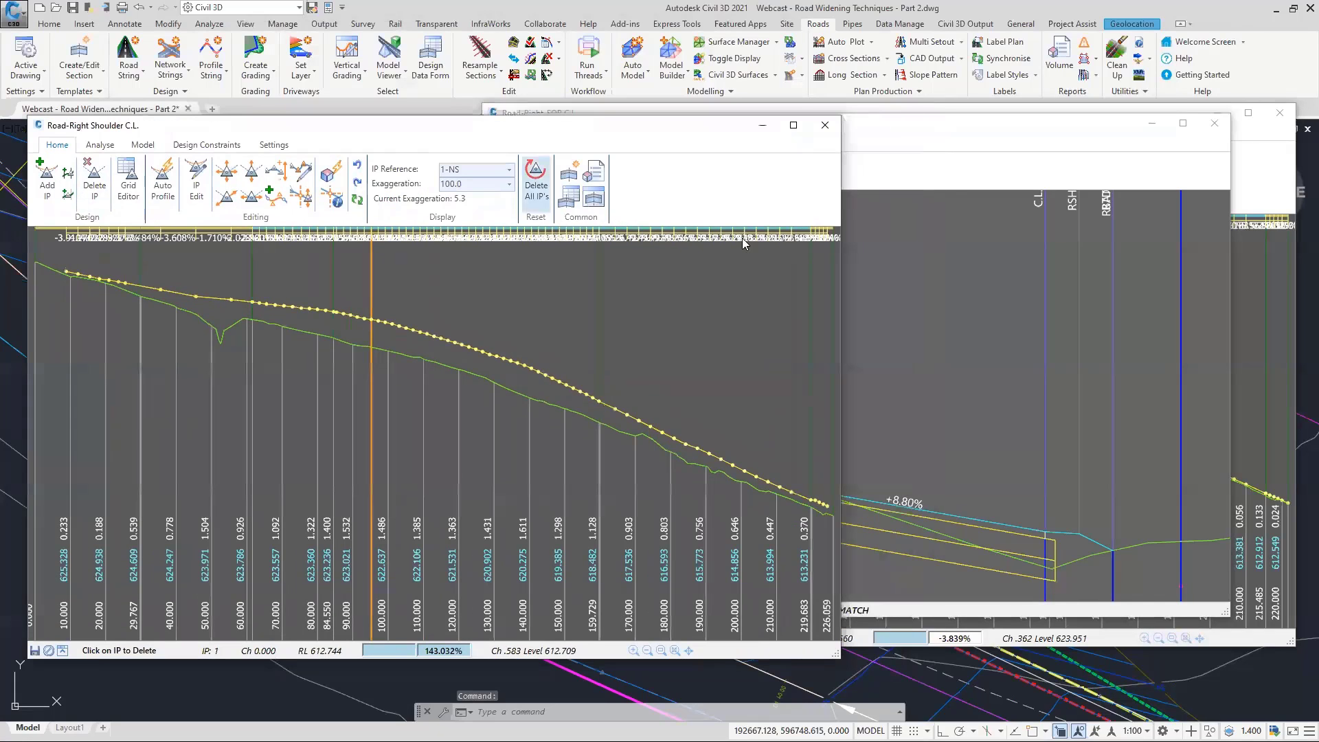
Add a Match Code to String variation over the alignment extents, matching code RSH in offset and level to the Road-Right Shoulder string.
click(1080, 499)
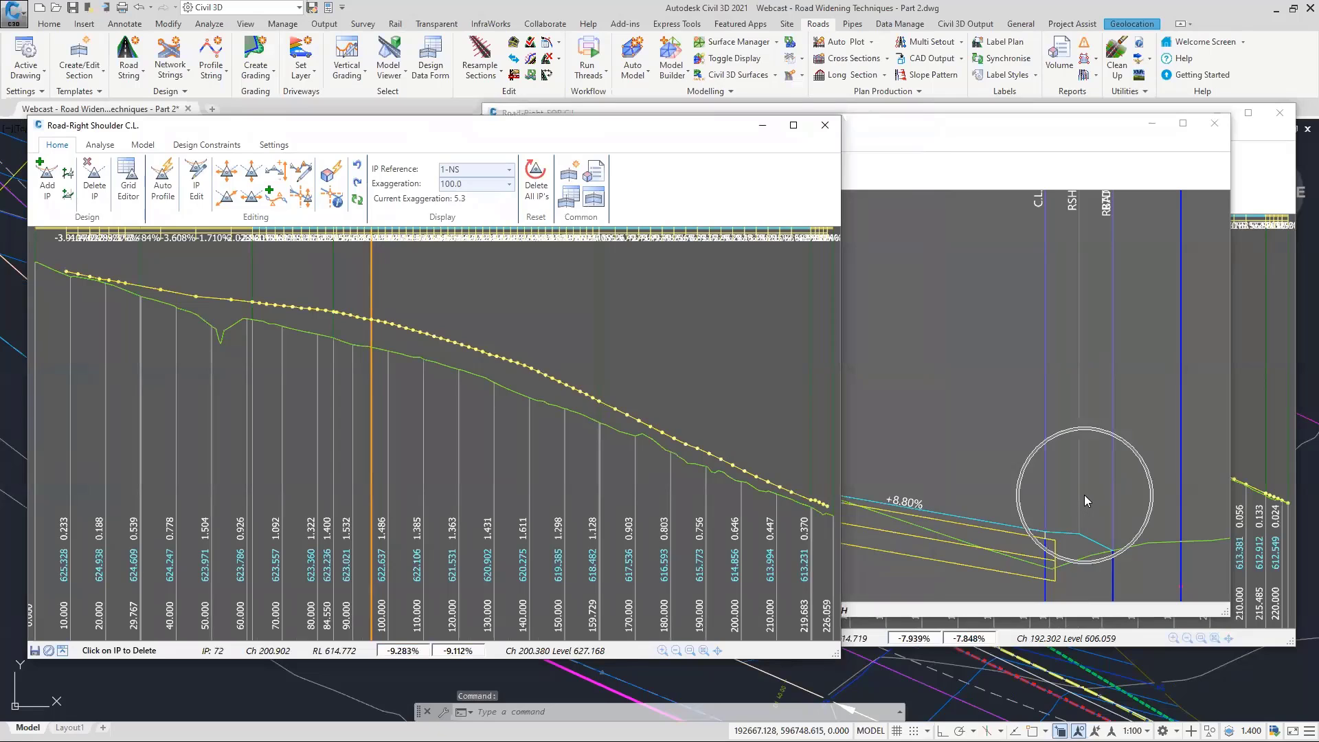
right_click(1079, 491)
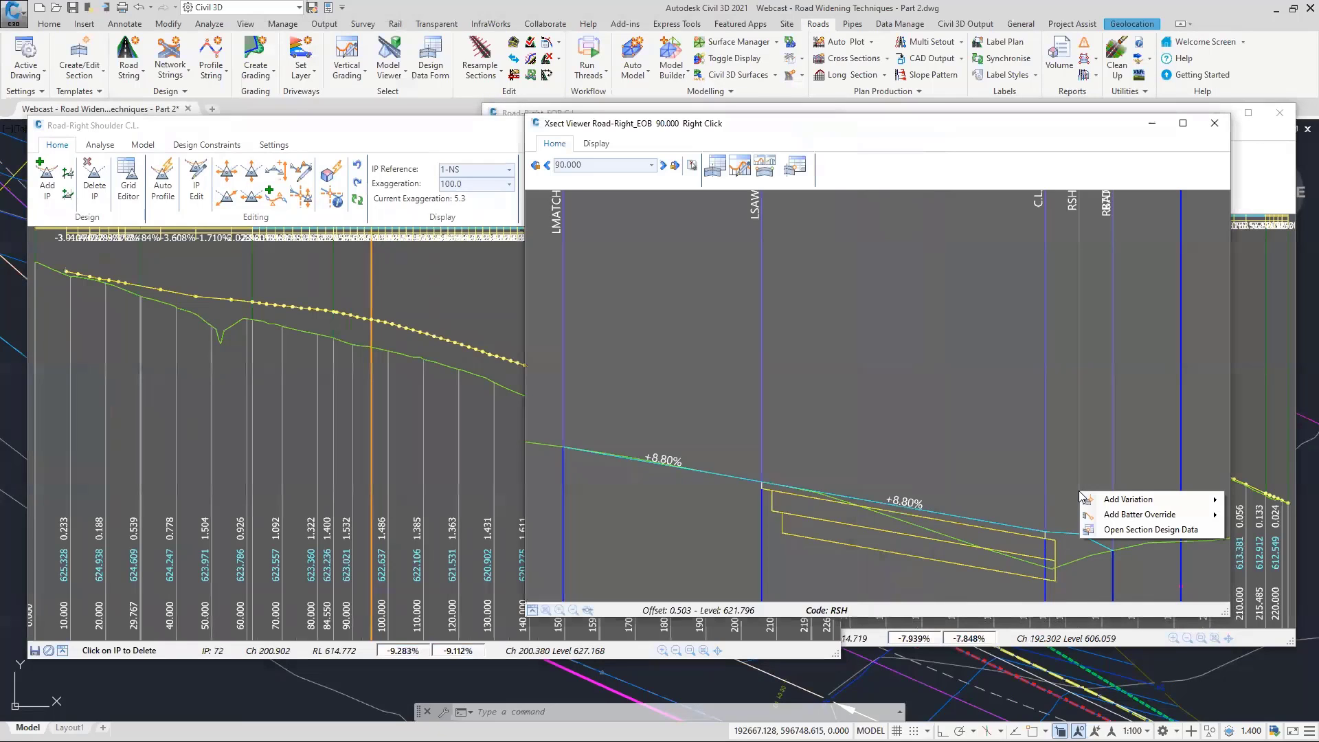
drag(855, 129, 755, 101)
right_click(962, 272)
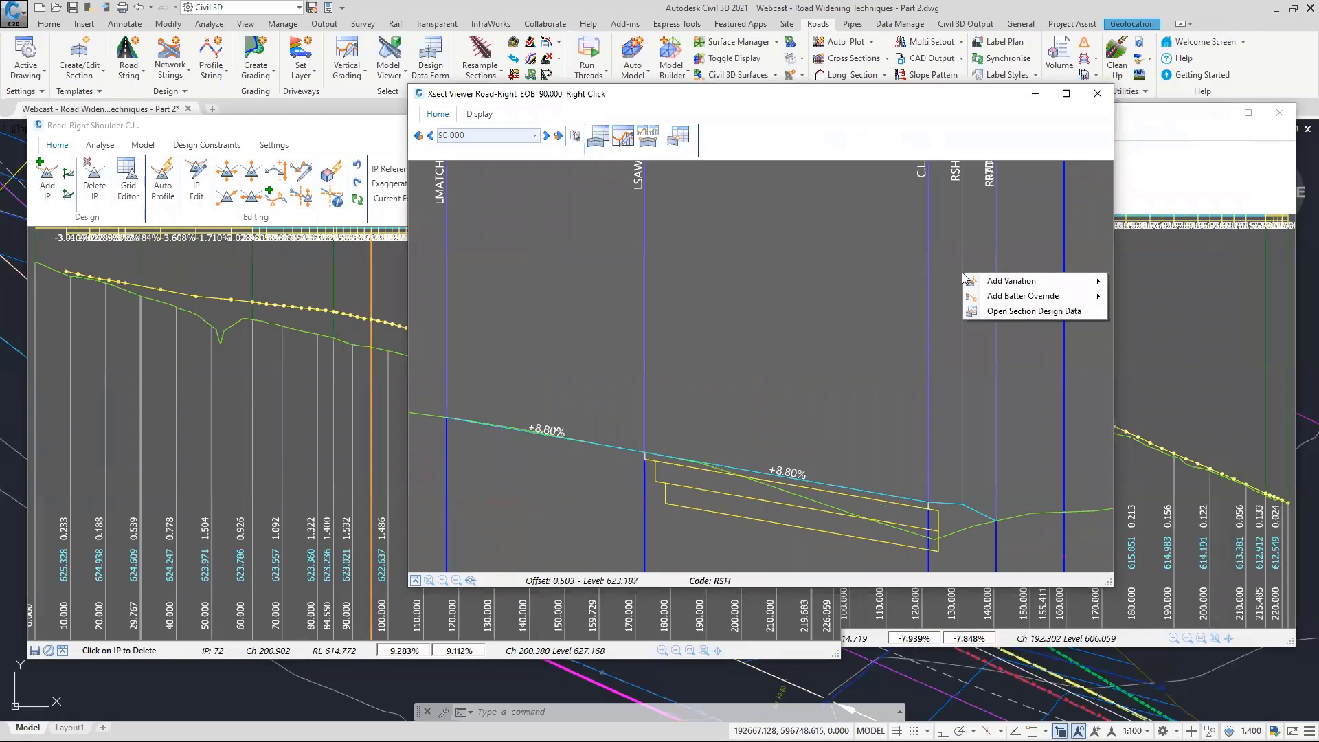
mouse_move(1030, 281)
mouse_move(1154, 316)
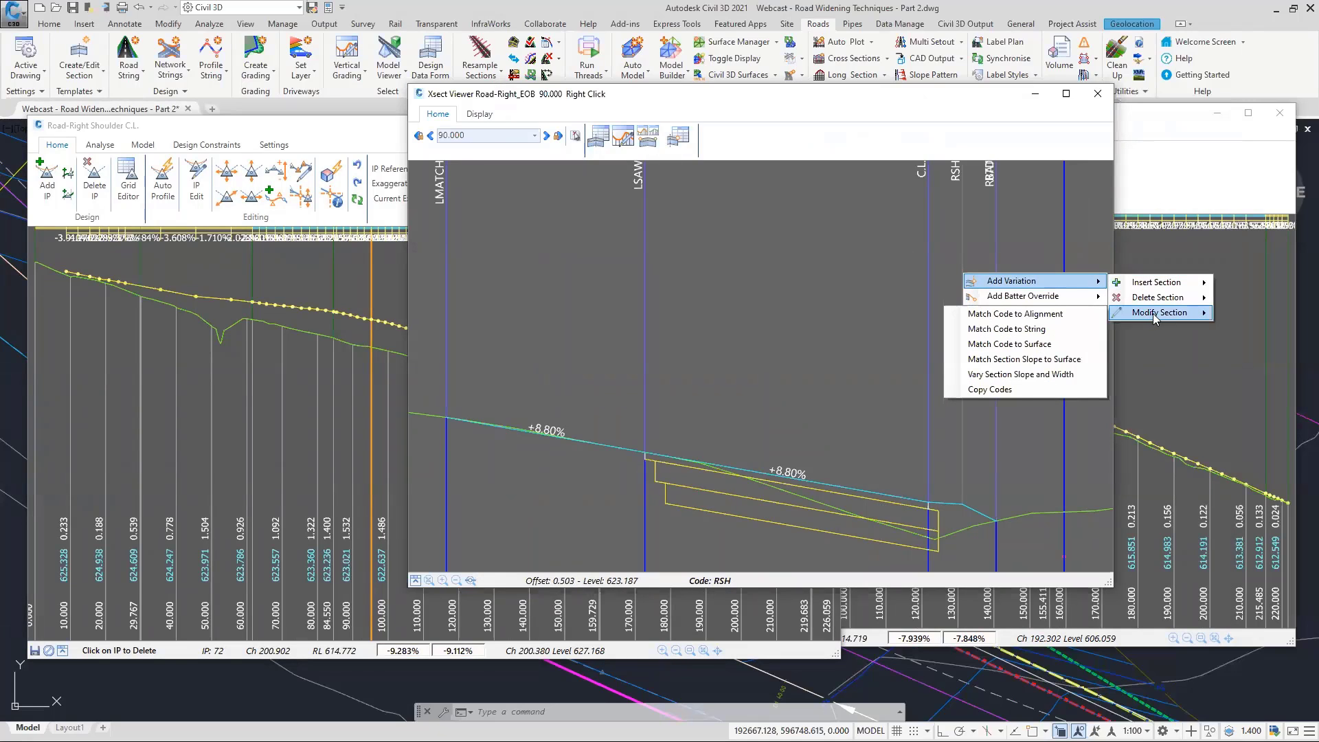
click(993, 333)
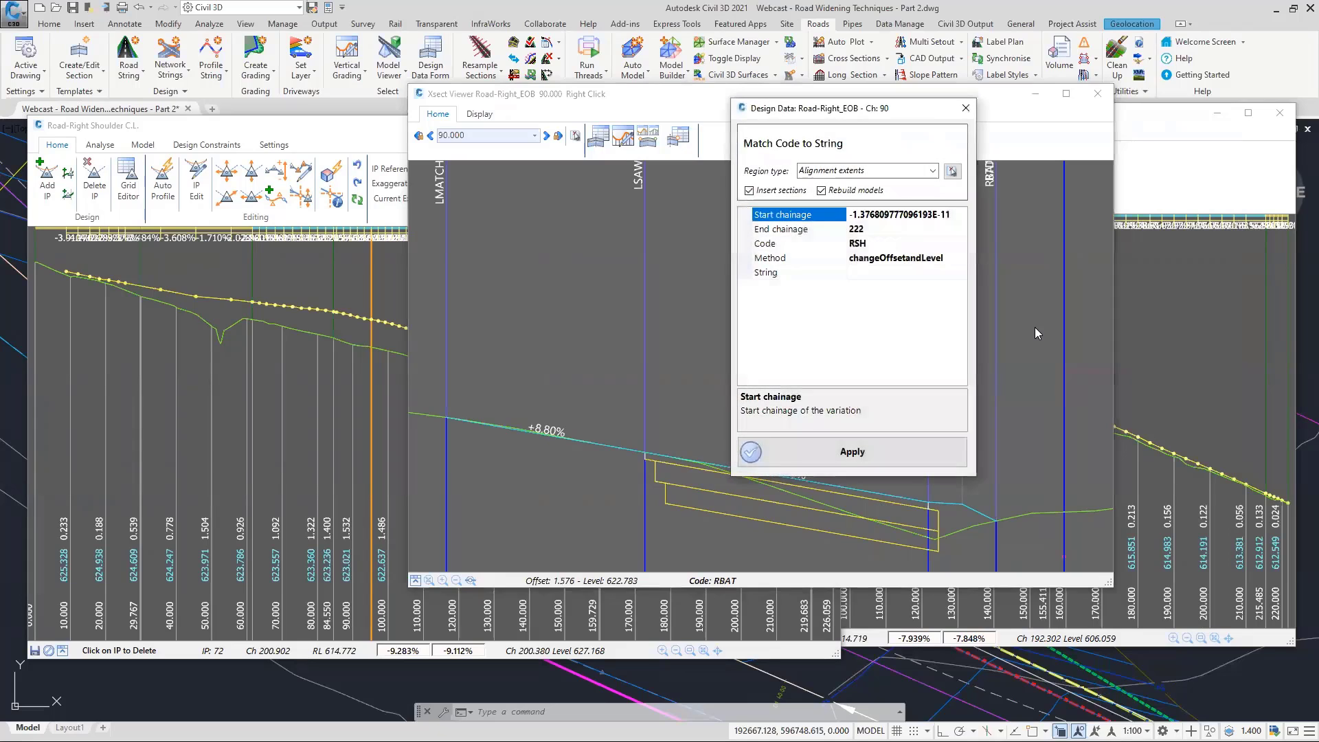
click(953, 272)
click(960, 273)
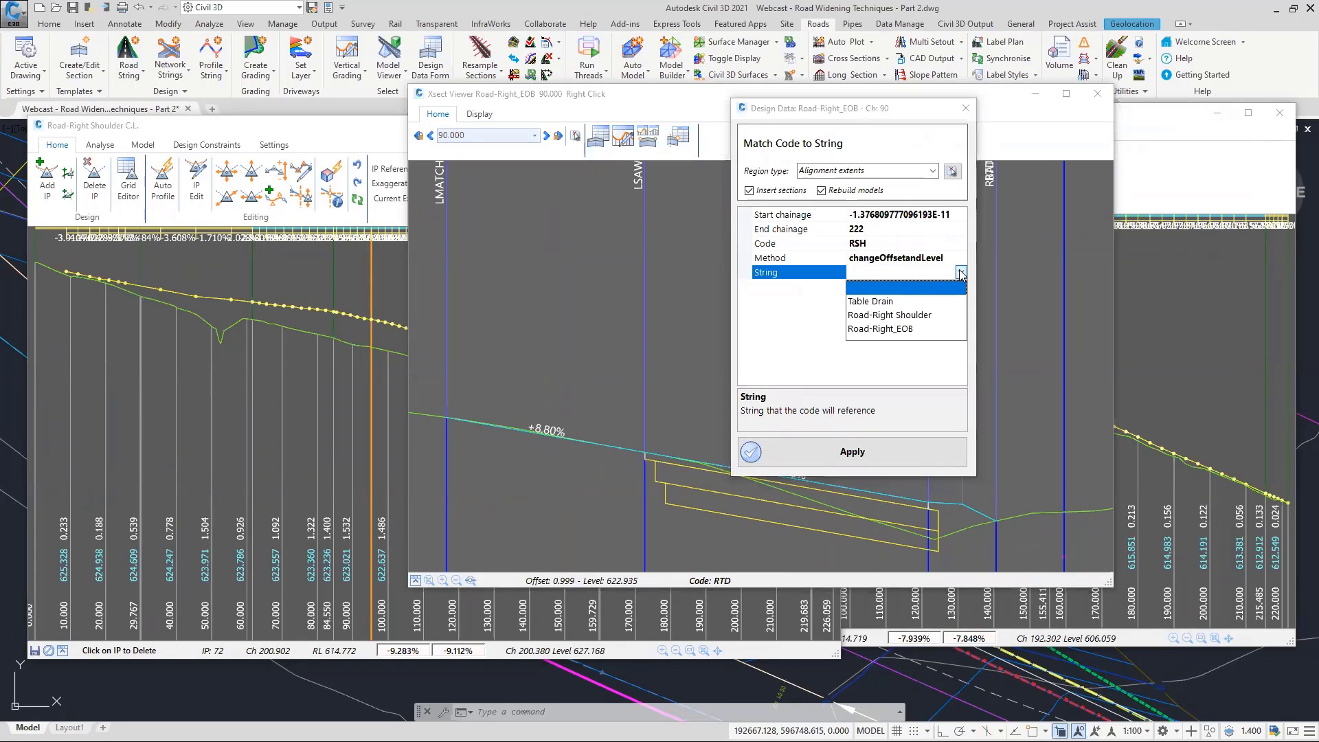
click(886, 316)
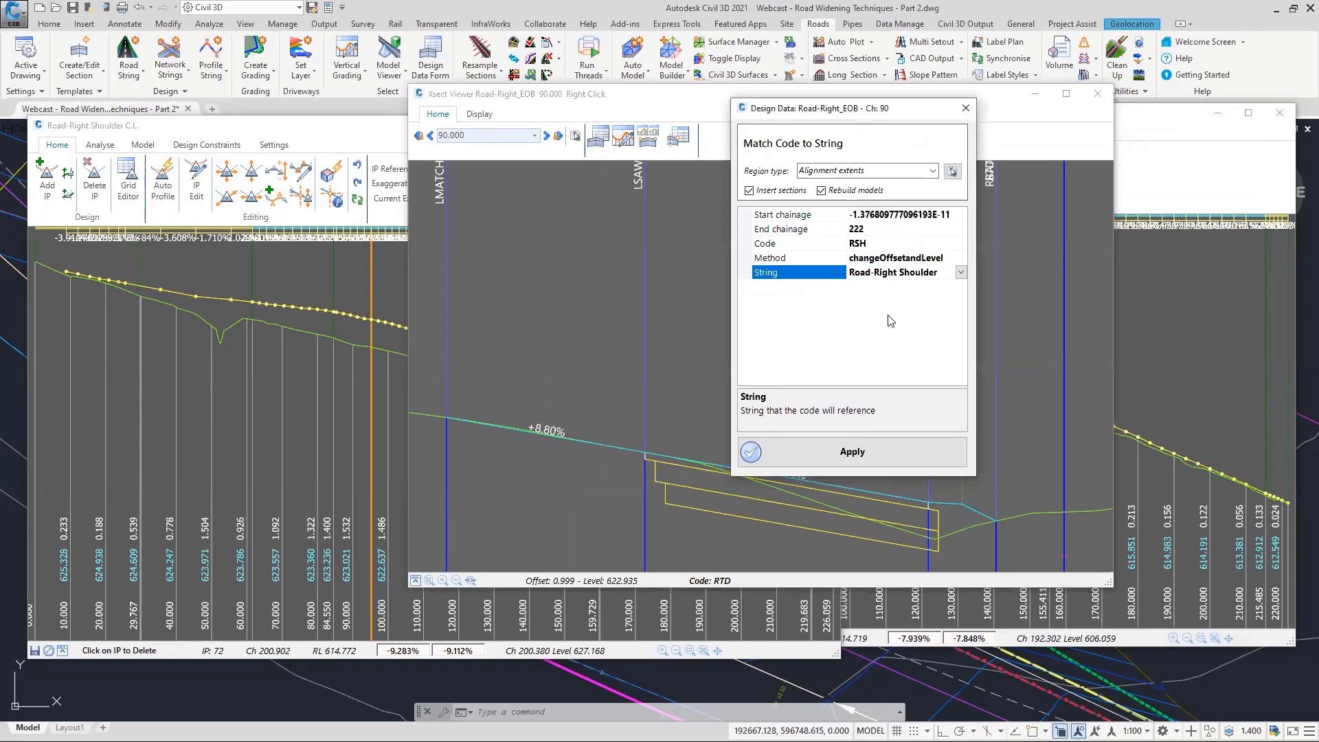
click(820, 453)
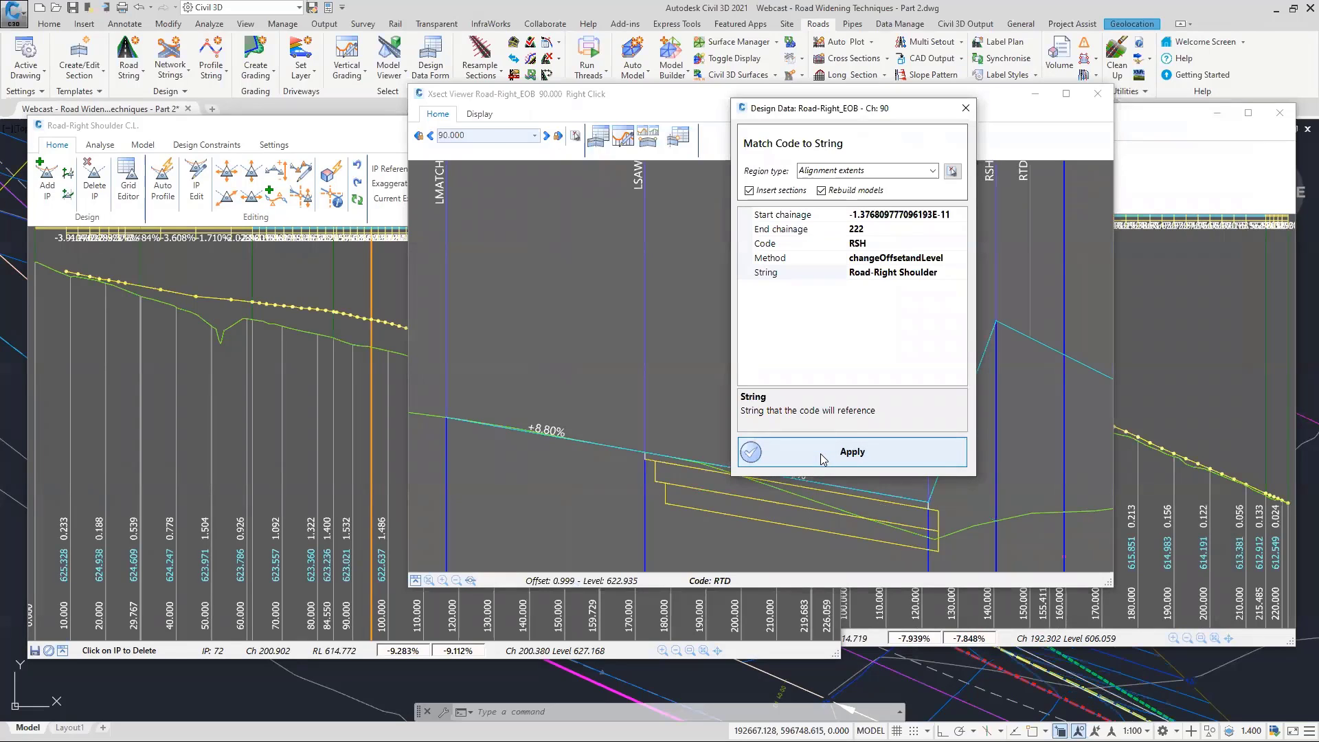
click(964, 108)
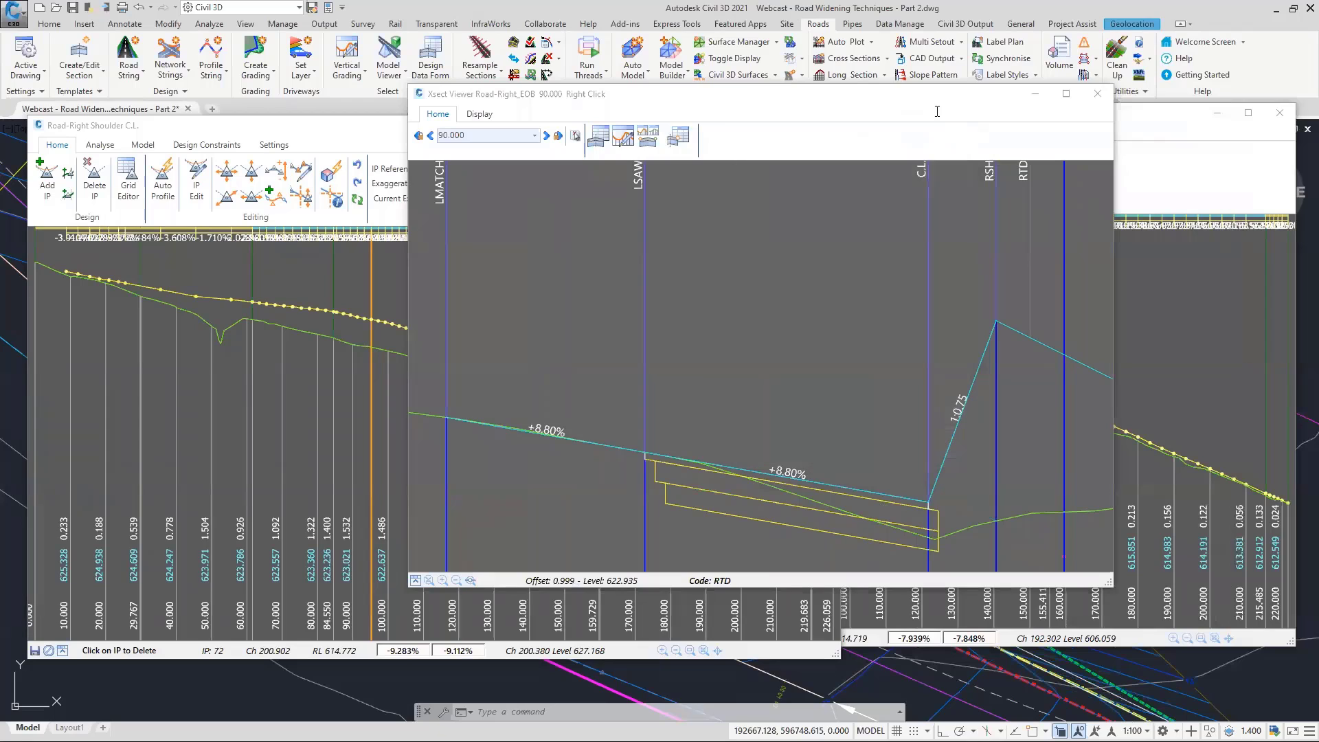
Edit the Road-Right Shoulder reference point entry to use Reverse Slope, and reapply the profile.
drag(886, 105, 1059, 99)
click(522, 125)
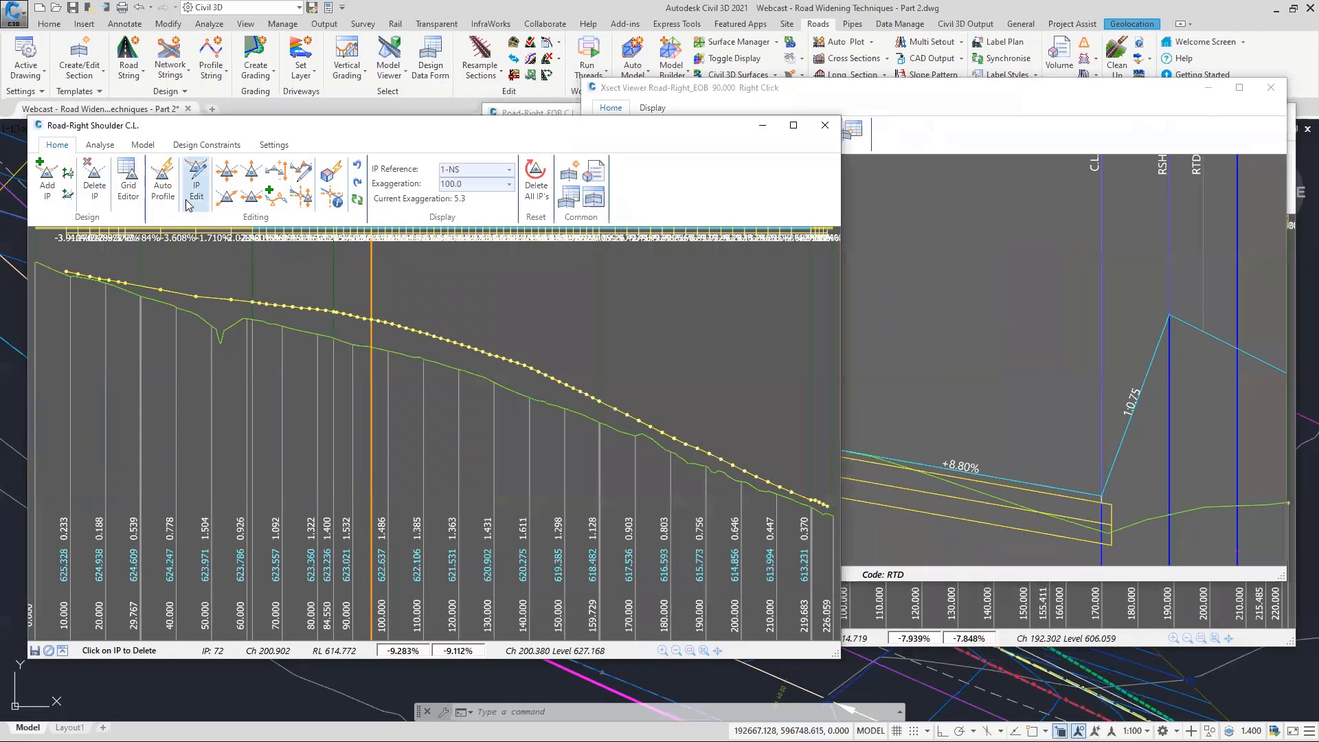
click(164, 189)
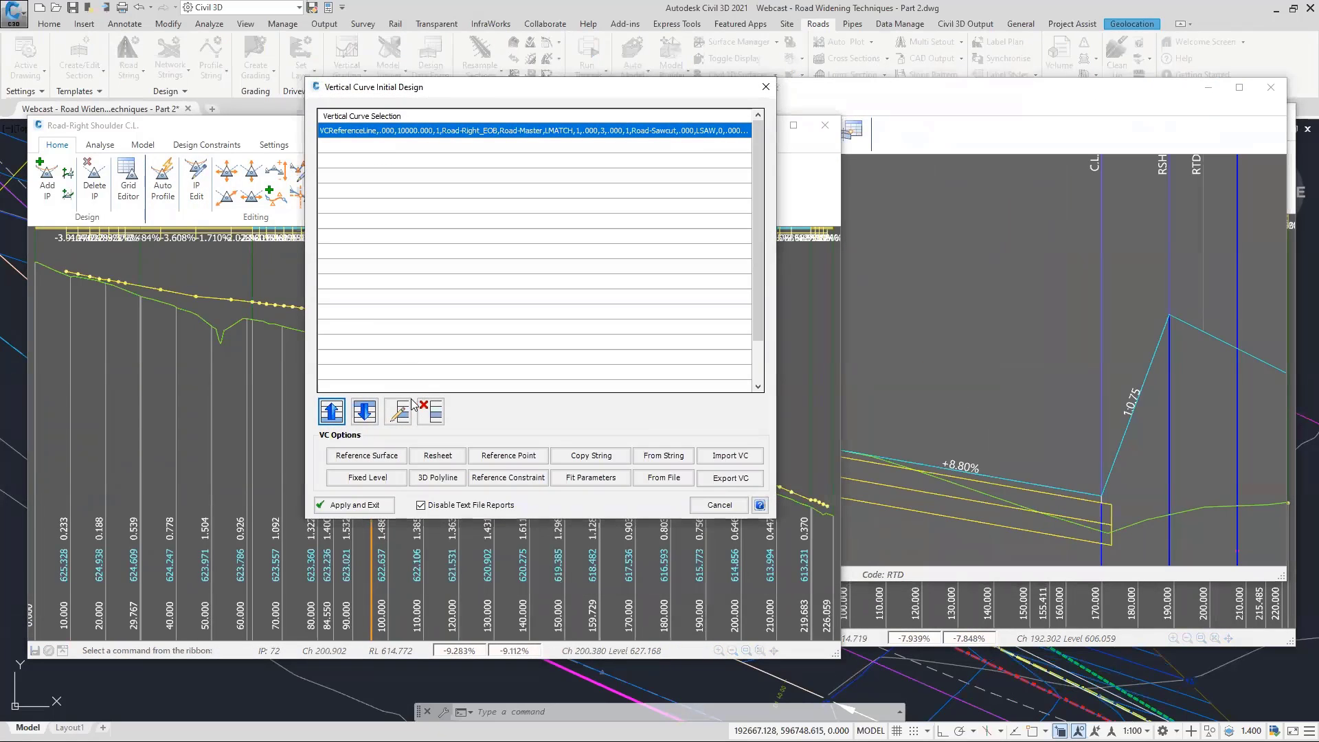
click(400, 411)
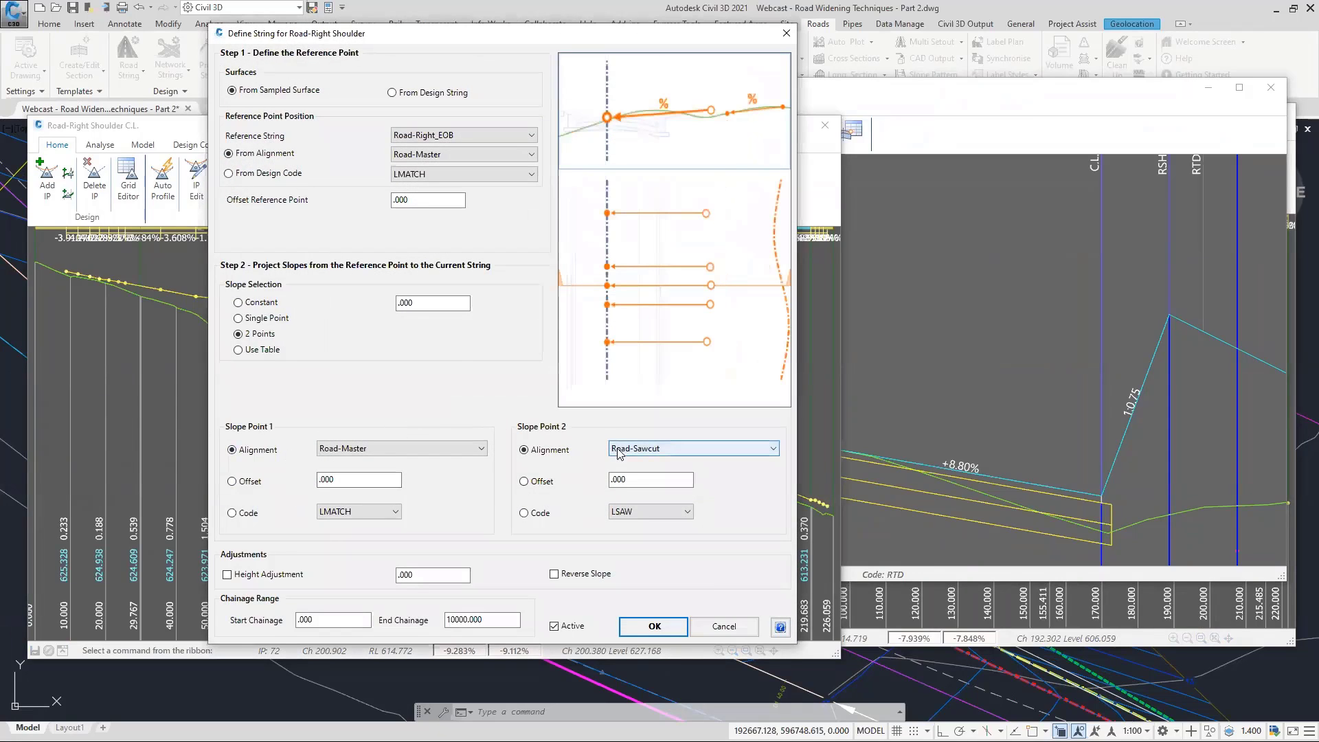
click(574, 572)
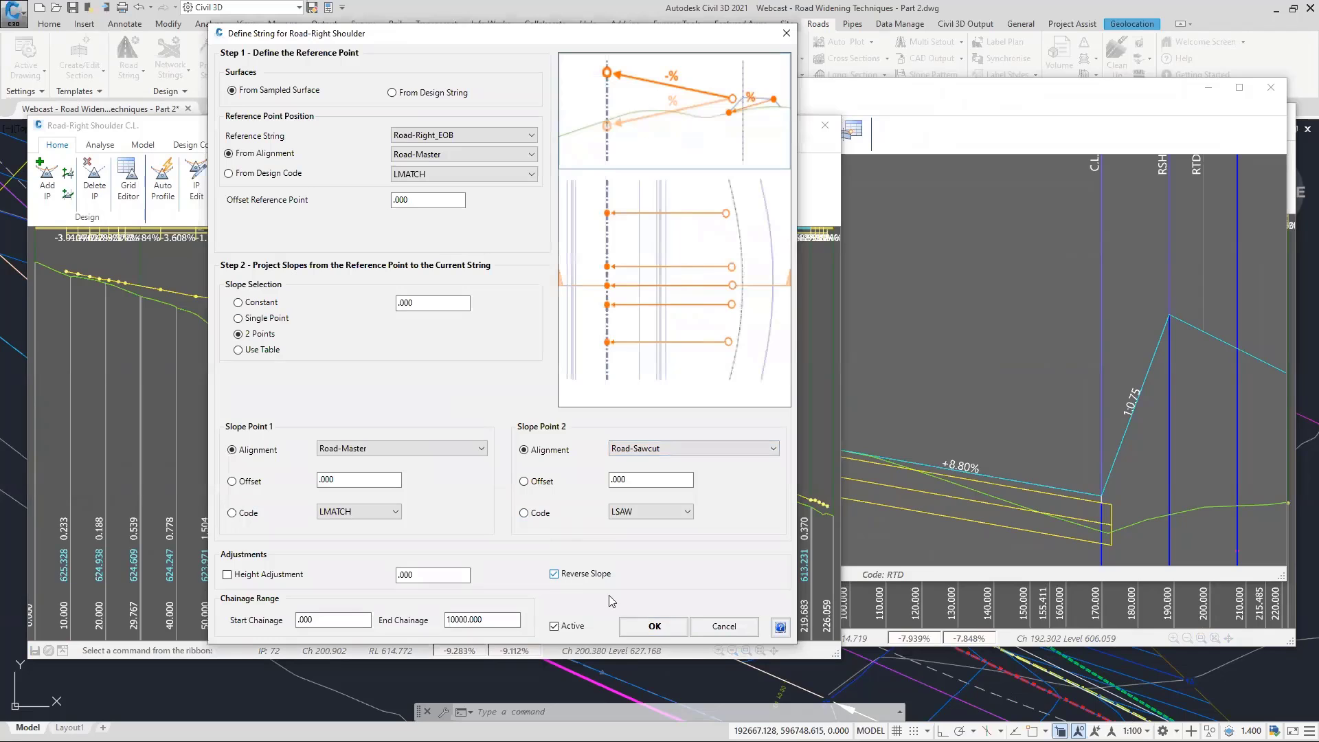
click(655, 626)
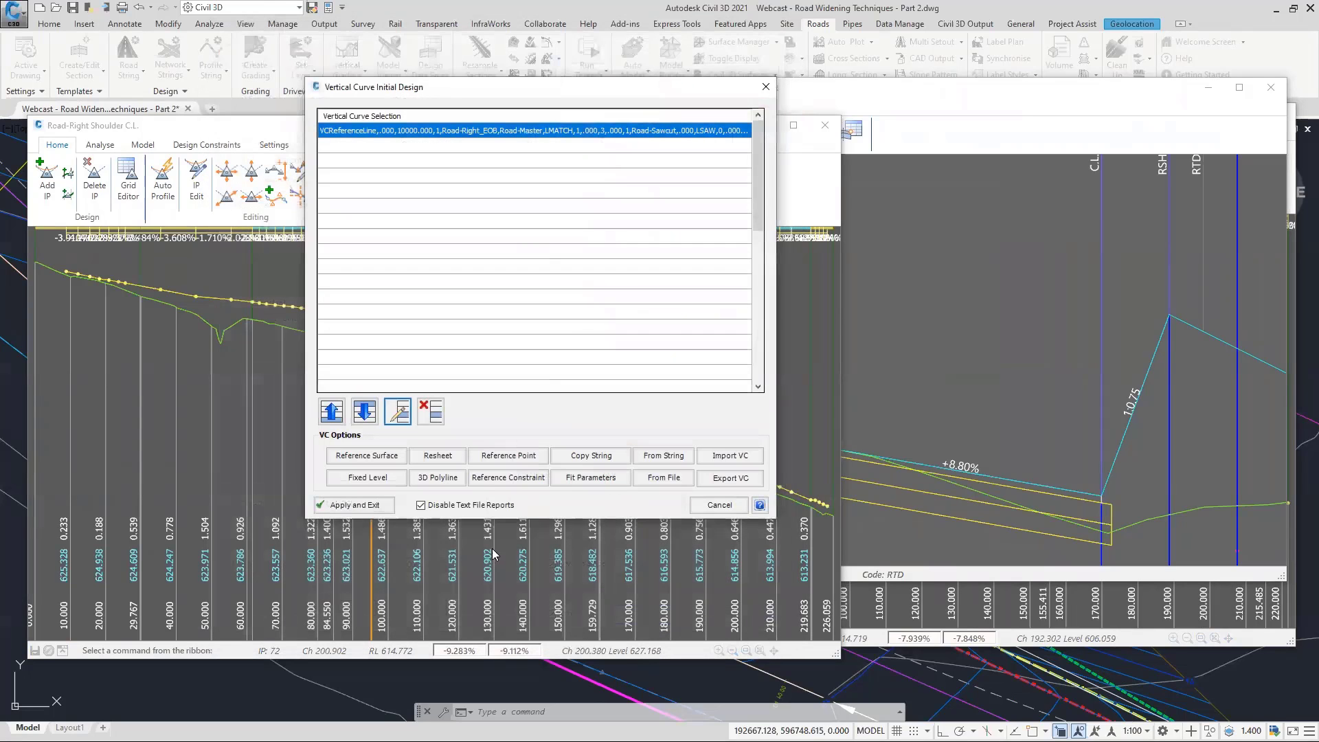
click(380, 506)
click(580, 338)
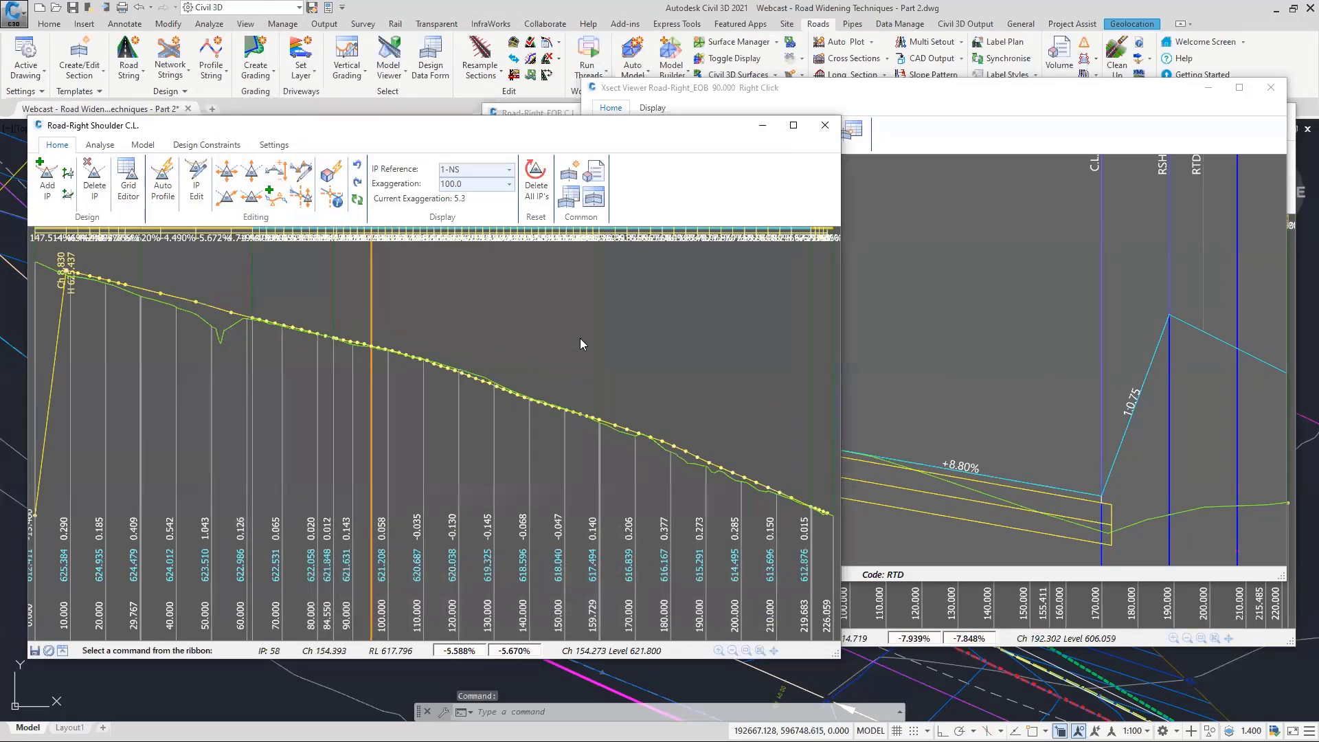
Delete the first IP at chainage 0 from the reapplied Road-Right Shoulder profile and close its grading window.
click(86, 180)
click(38, 525)
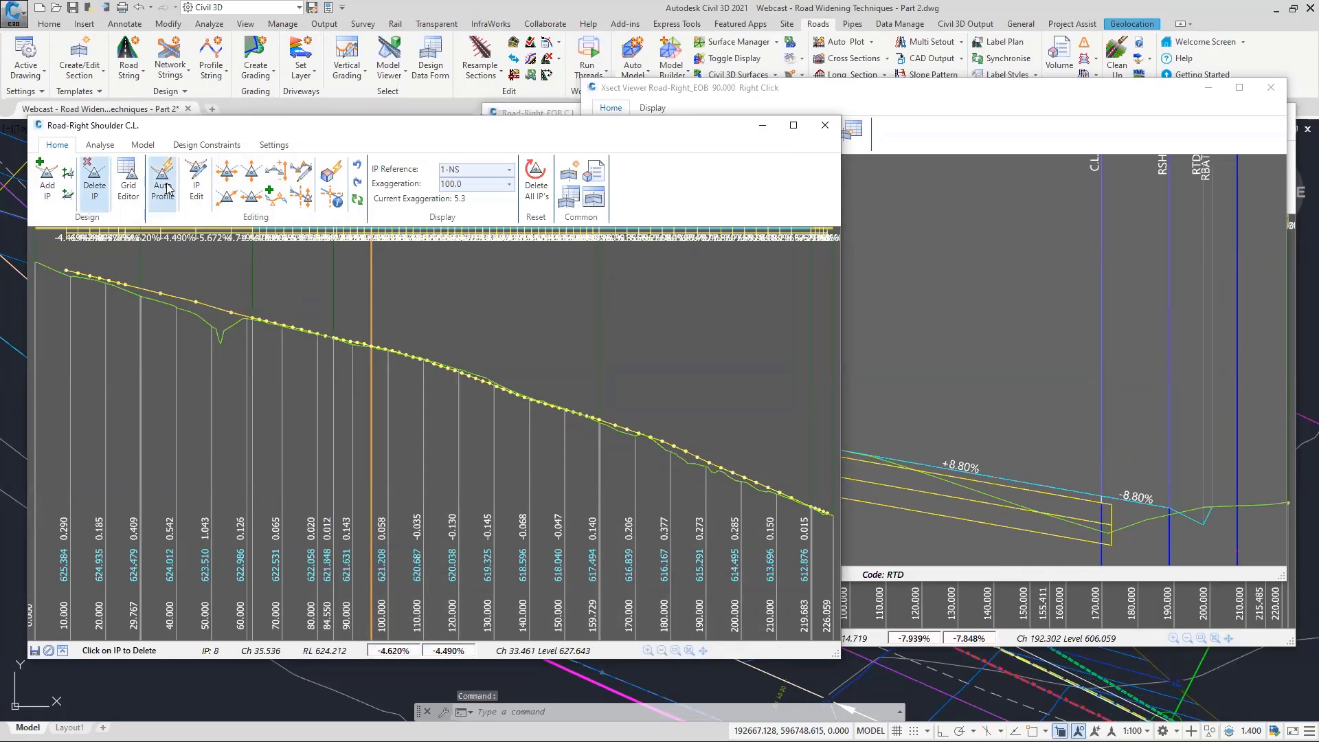
click(46, 337)
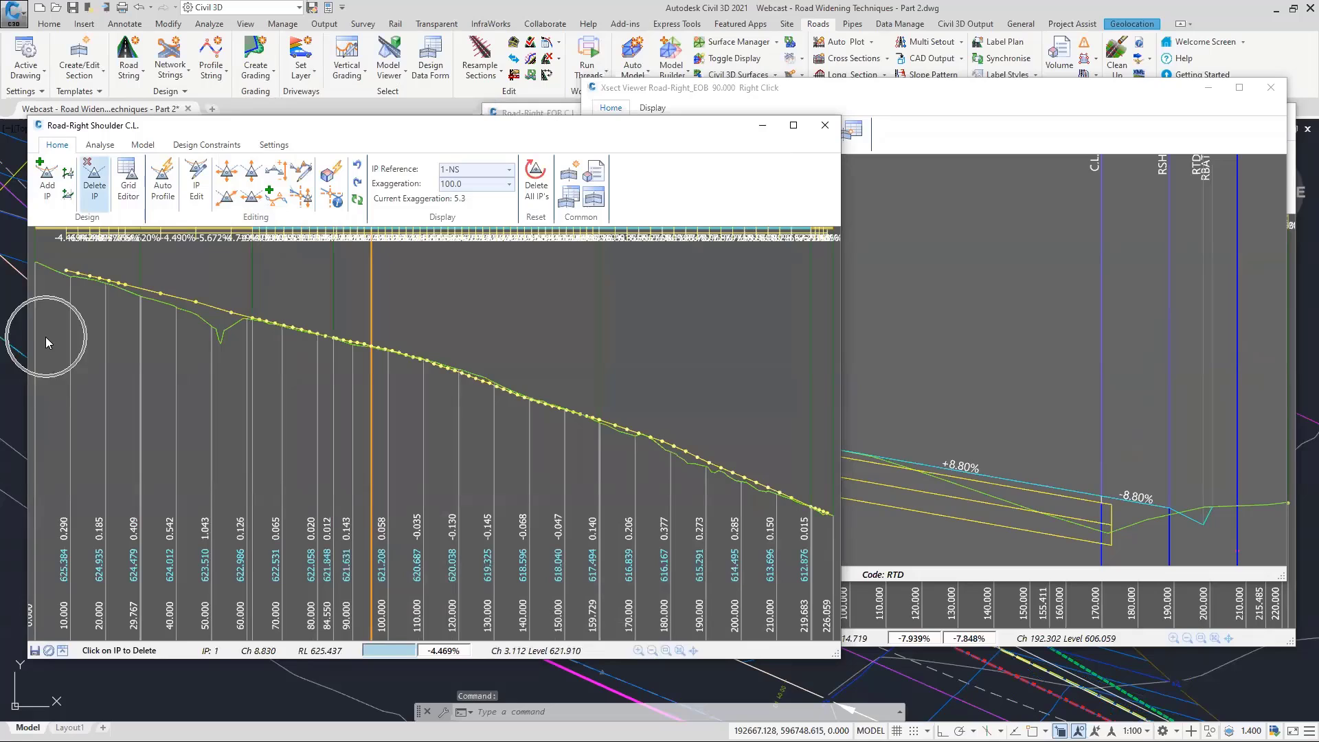
click(824, 535)
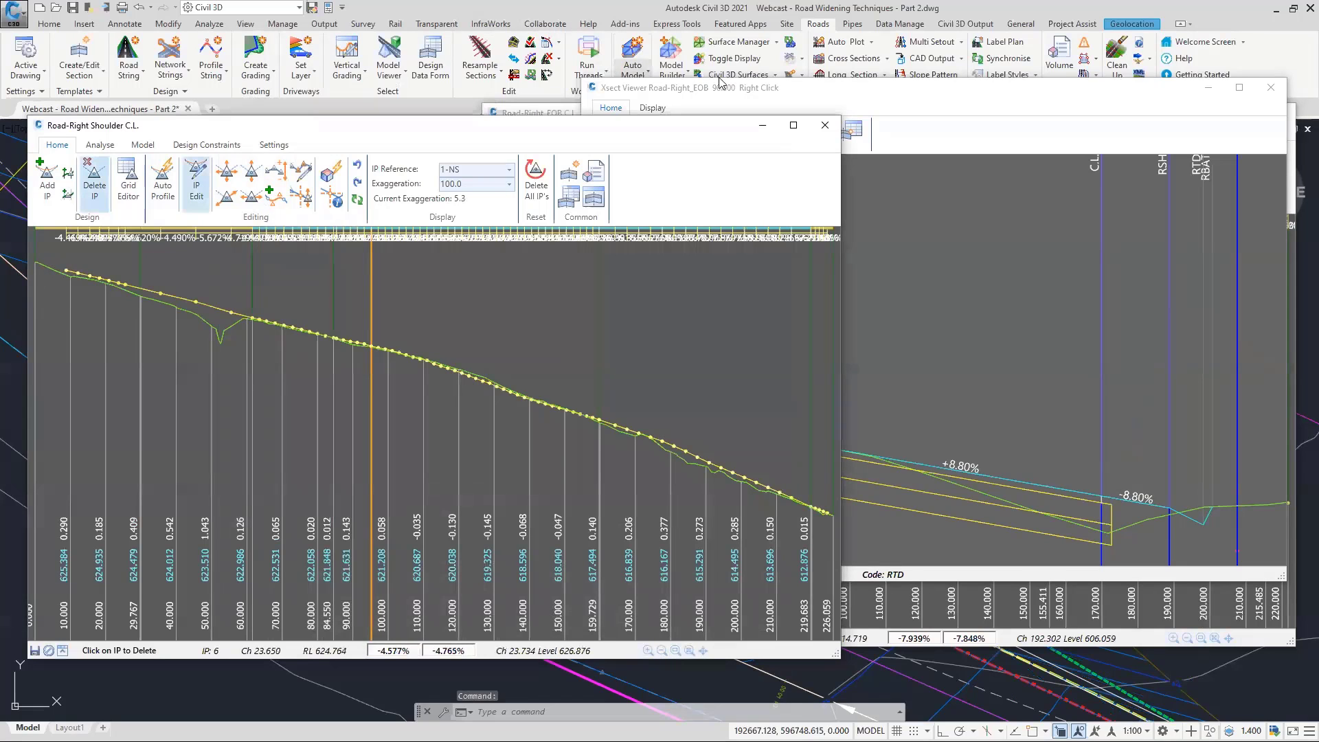
click(825, 125)
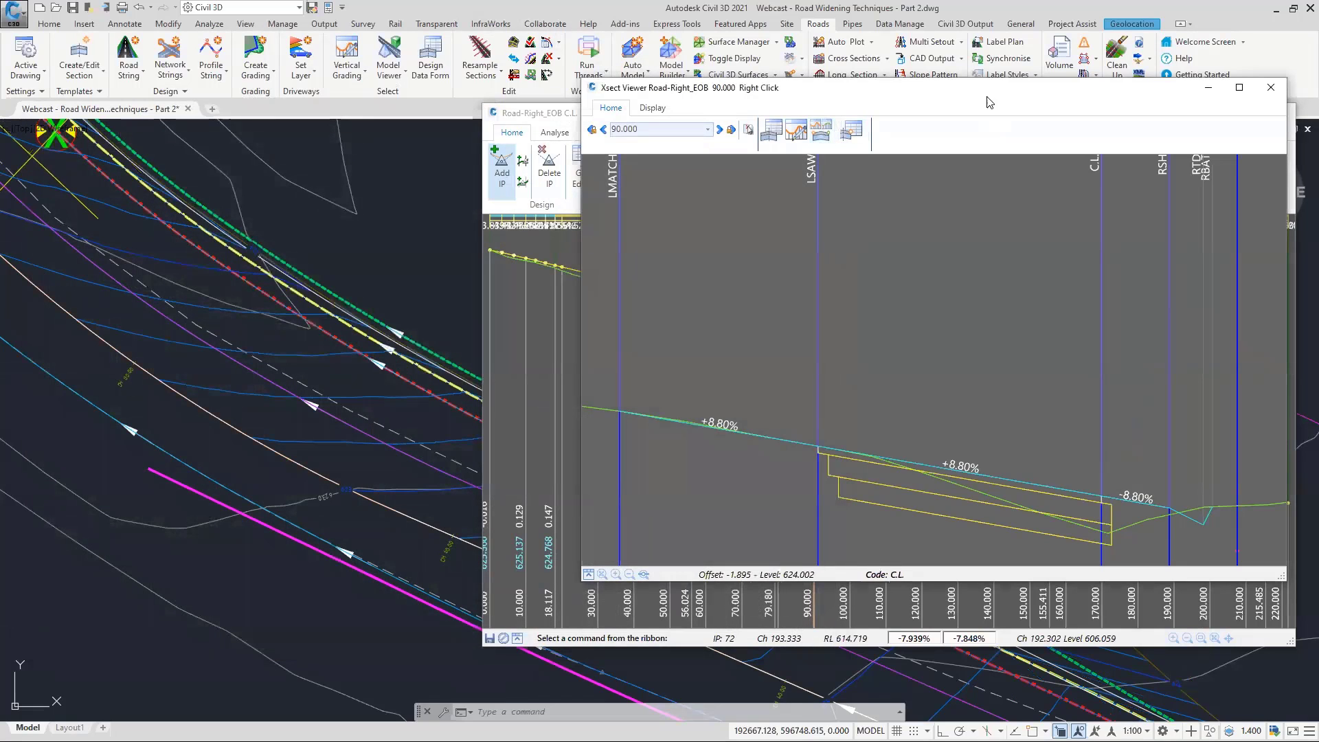
Close the Road-Right_EOB vertical grading window and reposition the chainage 90 cross section viewer.
drag(996, 93, 437, 94)
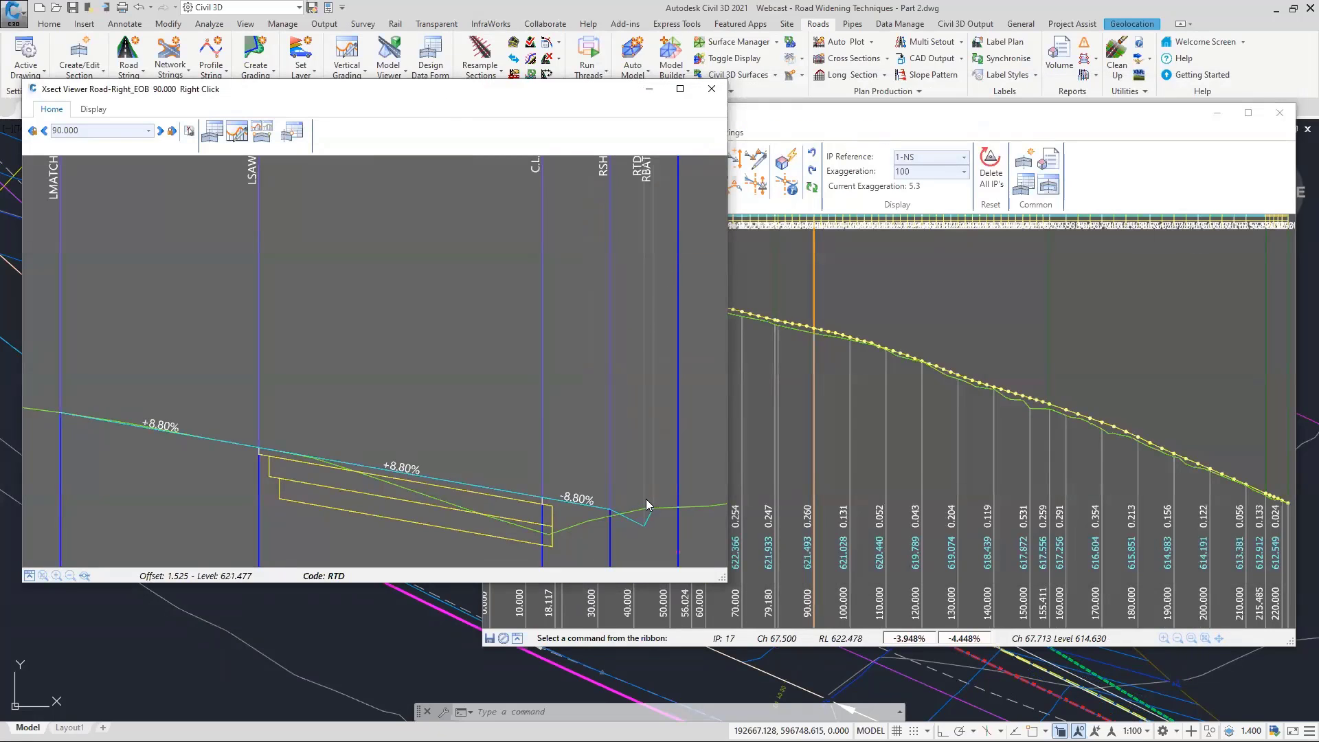
click(817, 115)
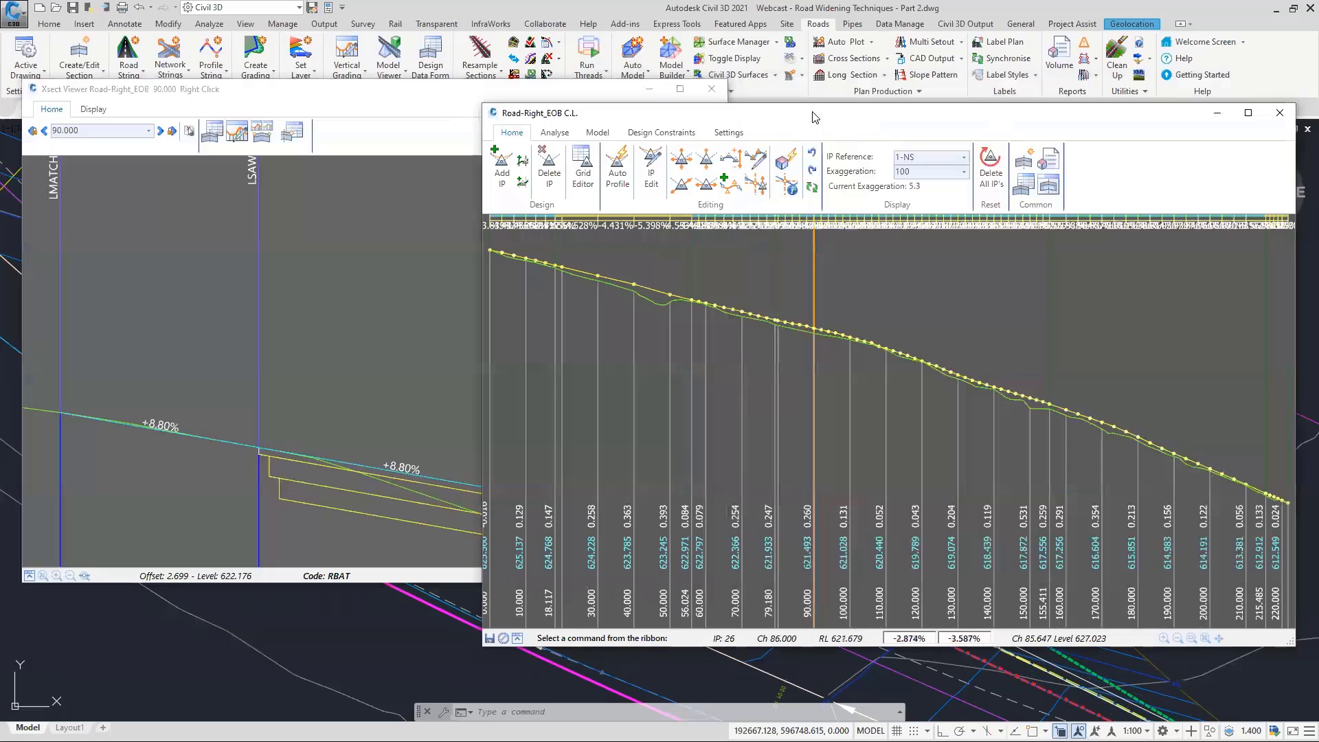
click(1282, 114)
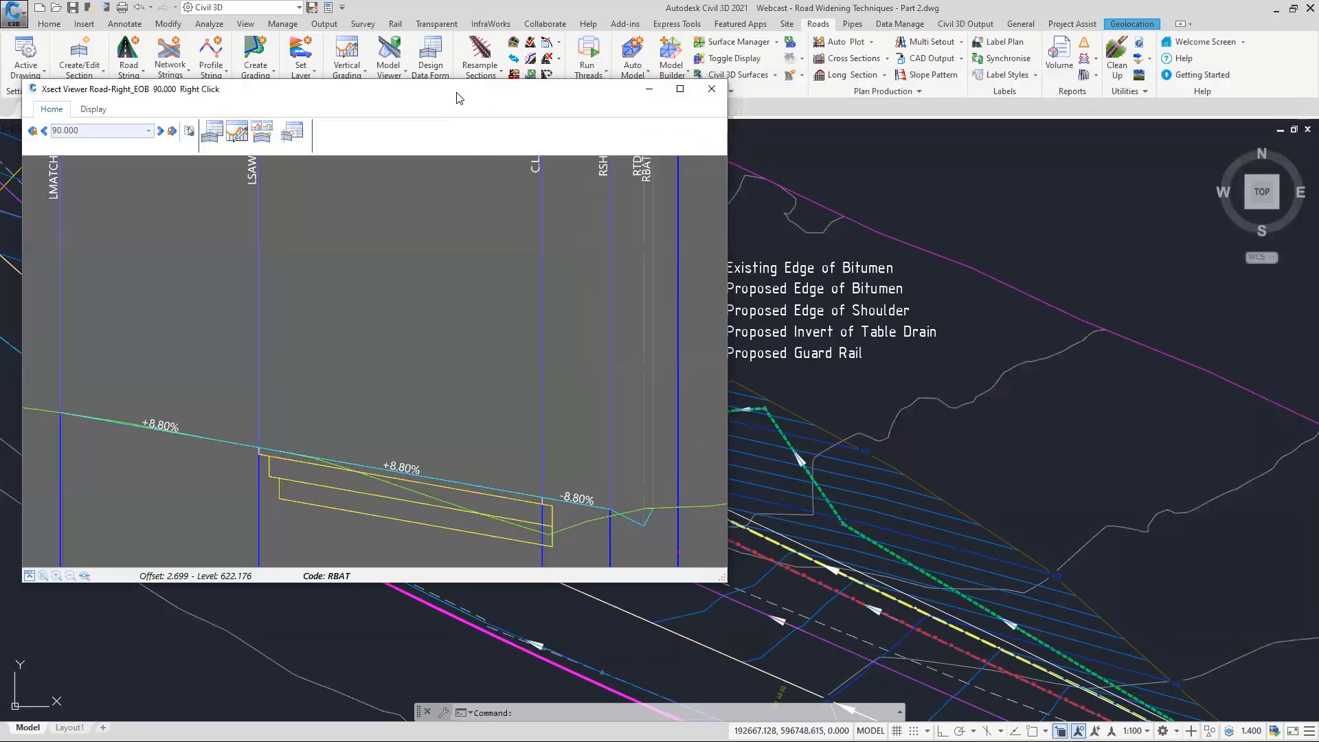
drag(459, 98, 465, 145)
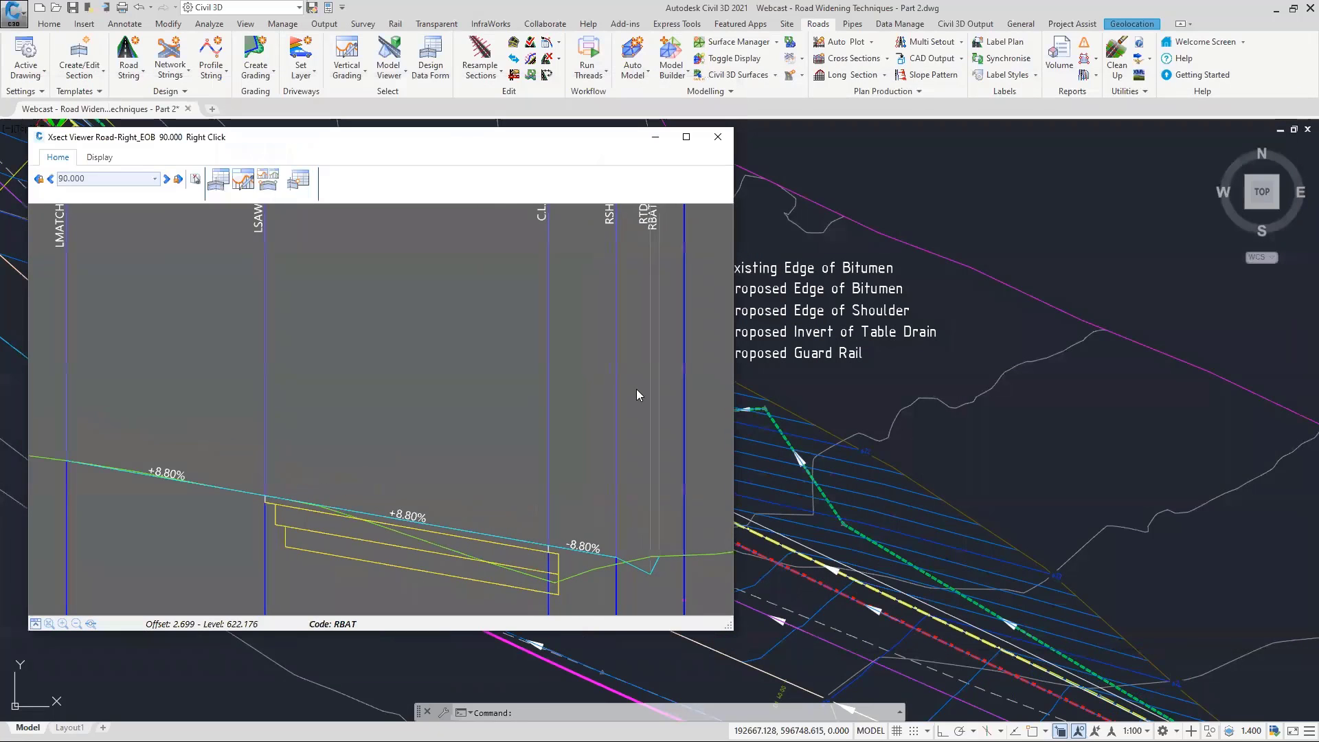
click(685, 606)
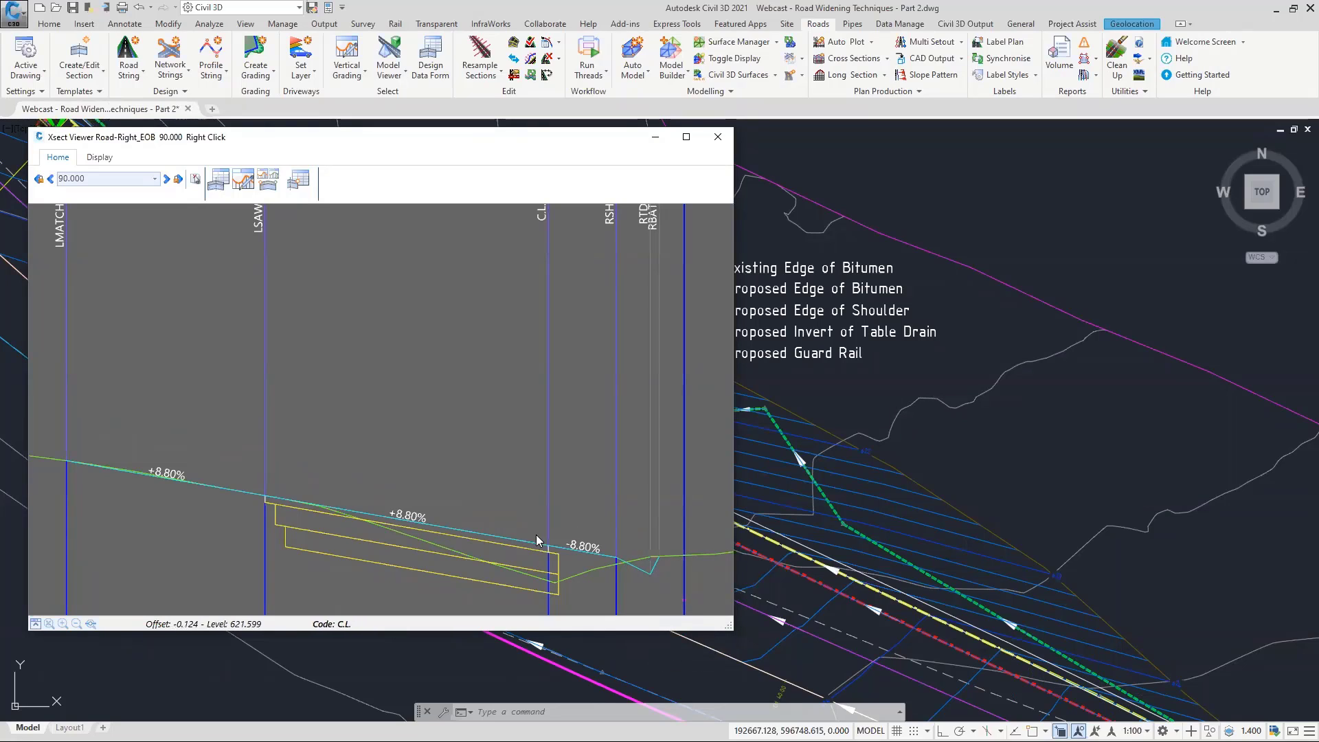
Open the Table Drain vertical grading and delete its existing auto profile entry referenced to Road-Master.
click(348, 50)
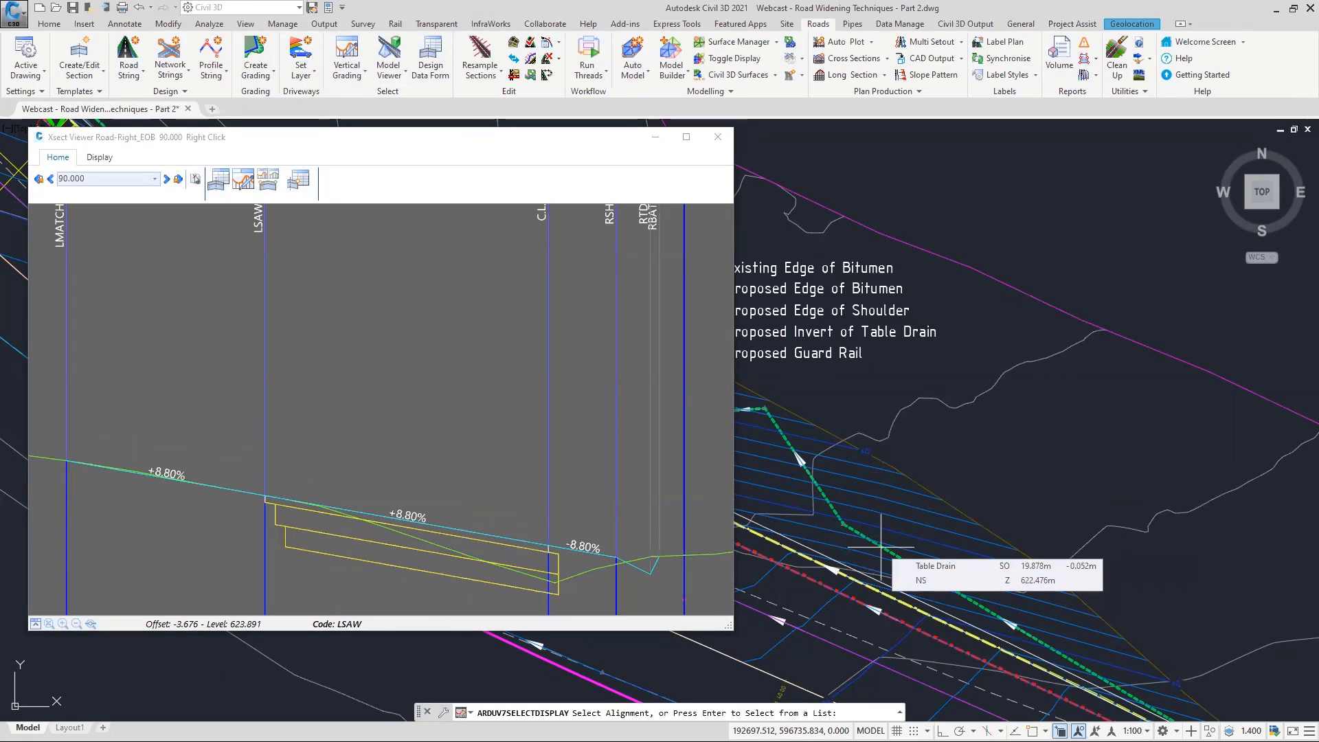
click(880, 546)
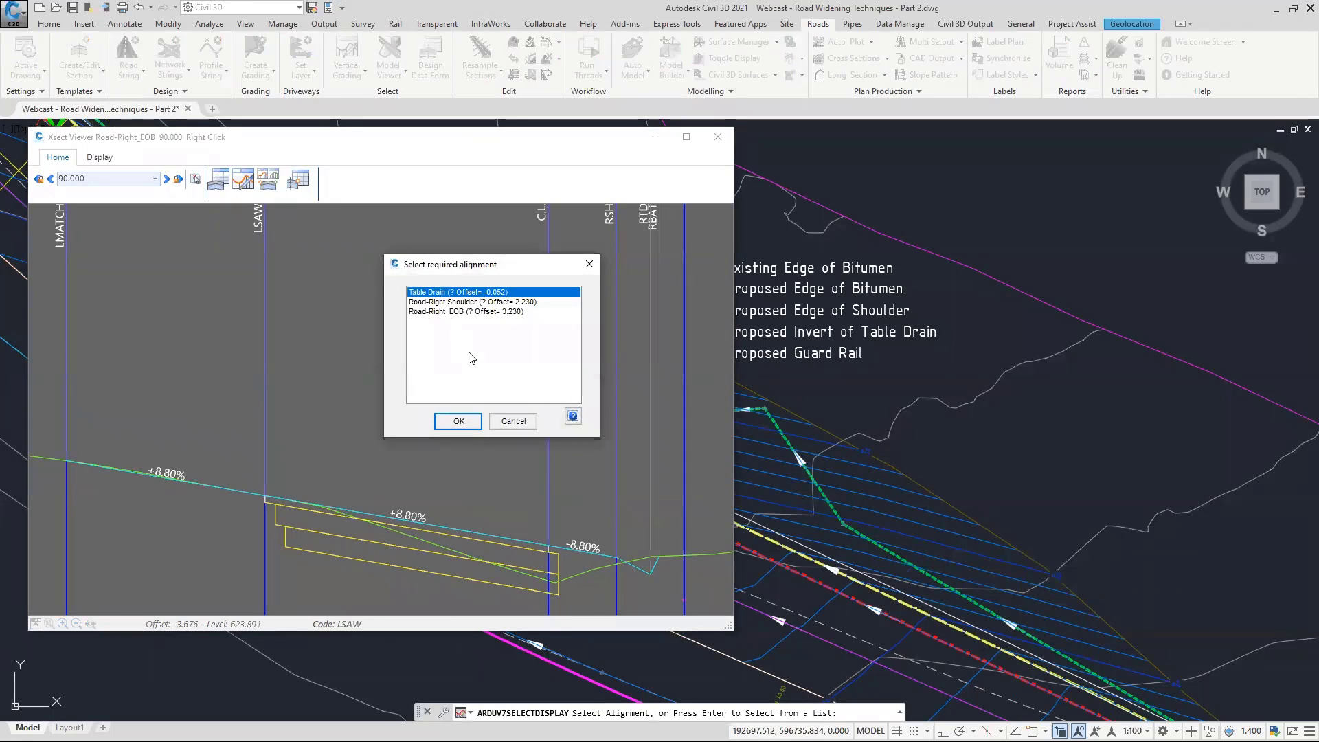
click(459, 421)
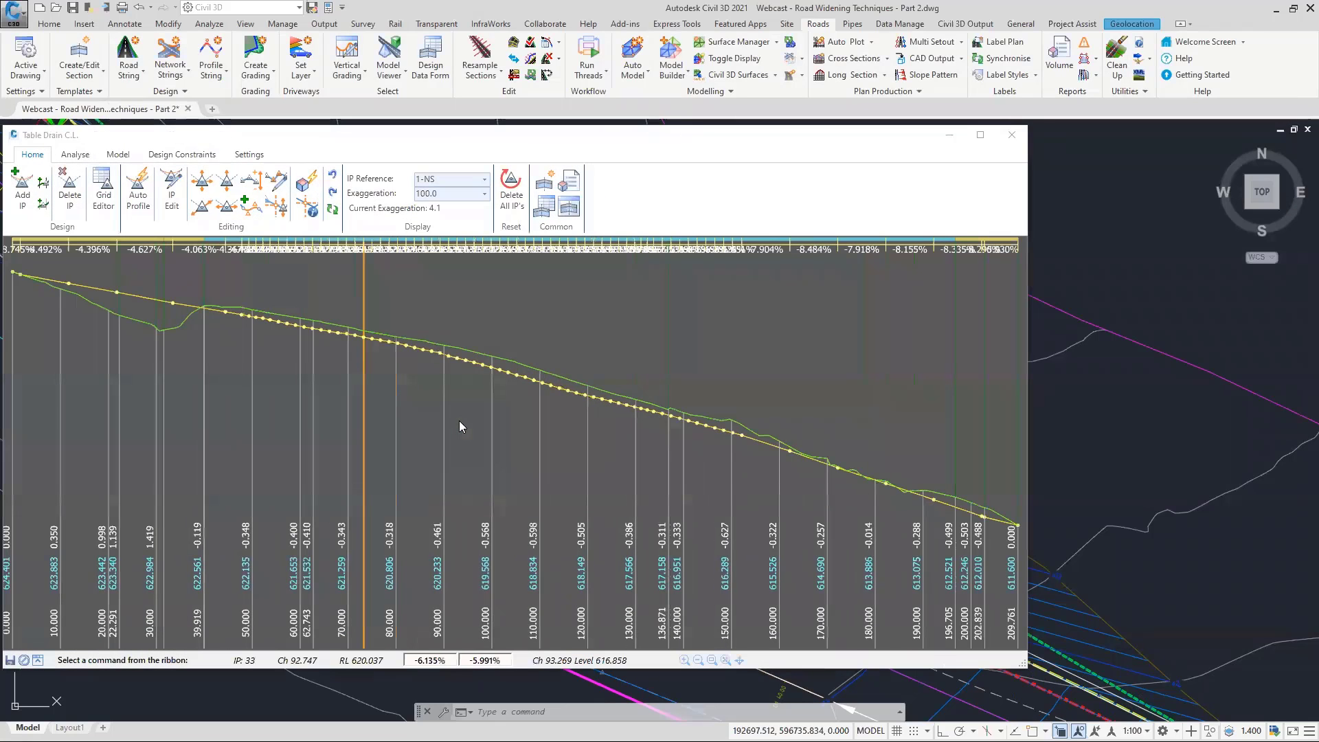
click(146, 208)
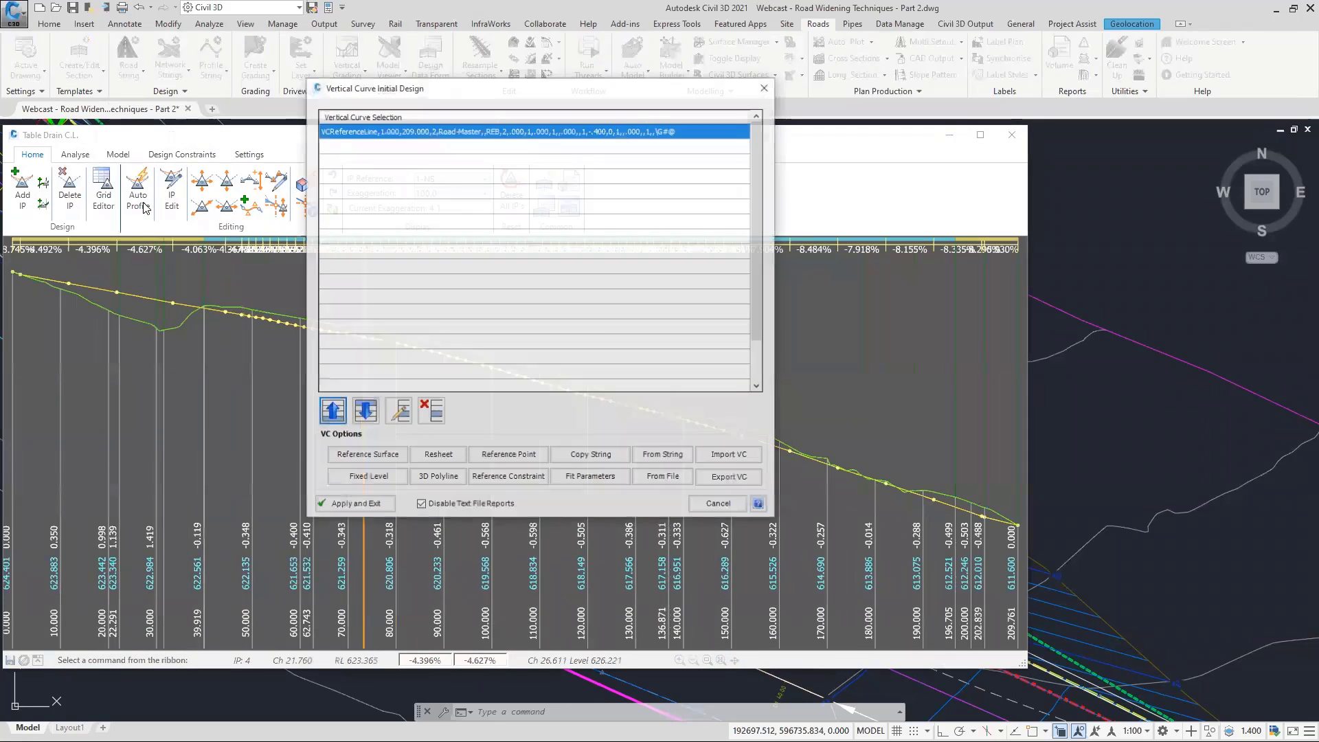
click(396, 414)
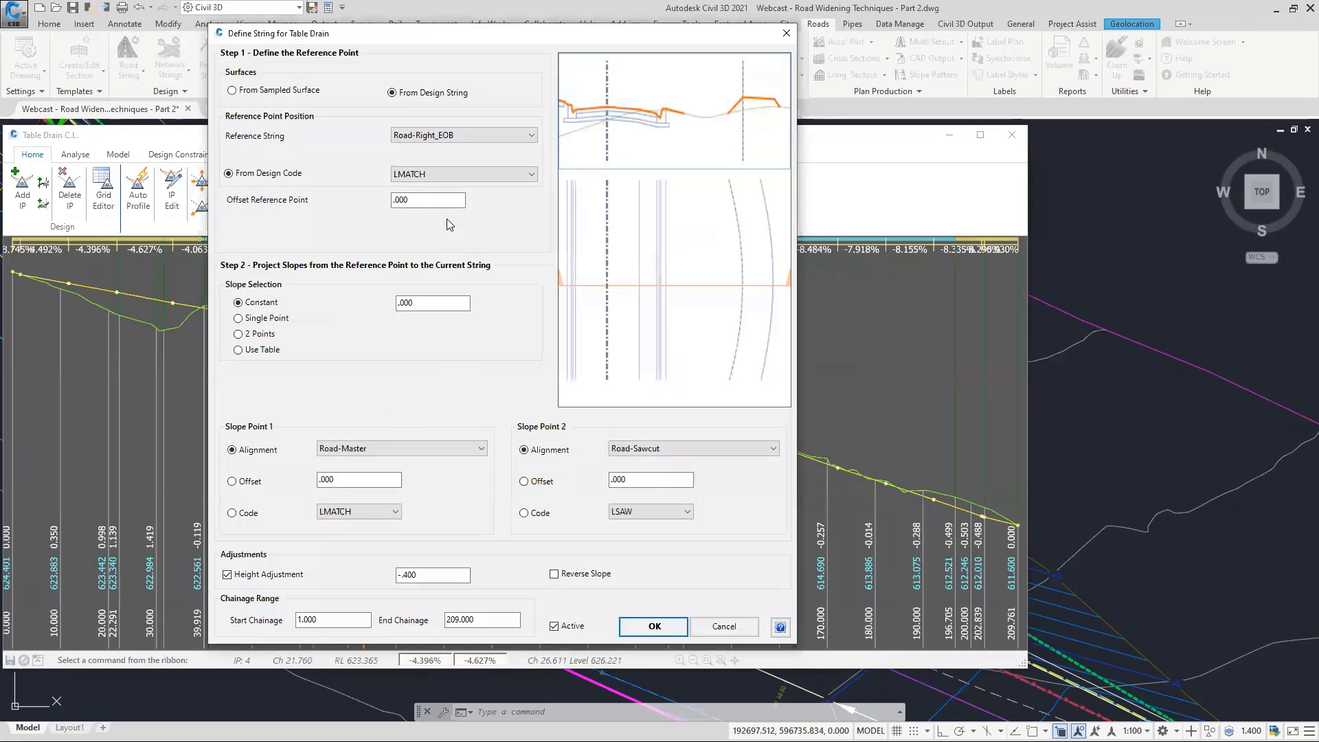
click(286, 92)
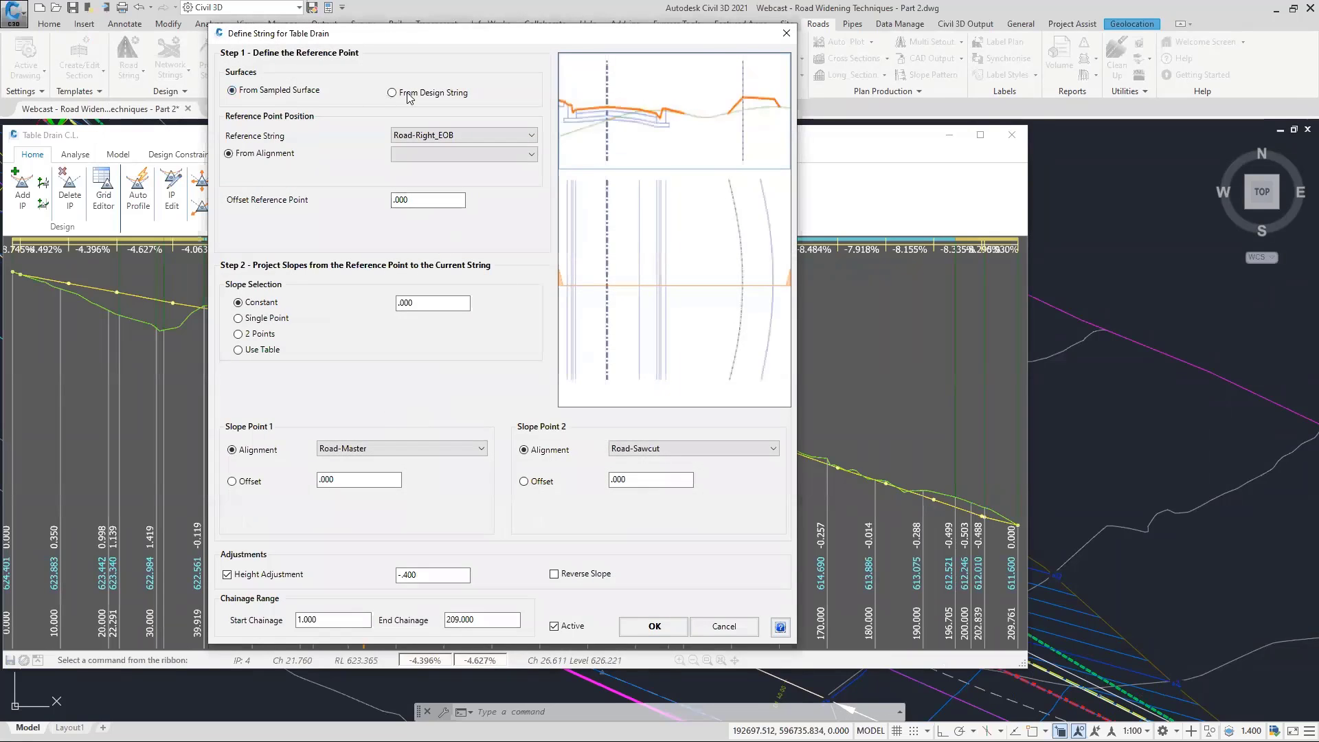
click(786, 32)
click(432, 421)
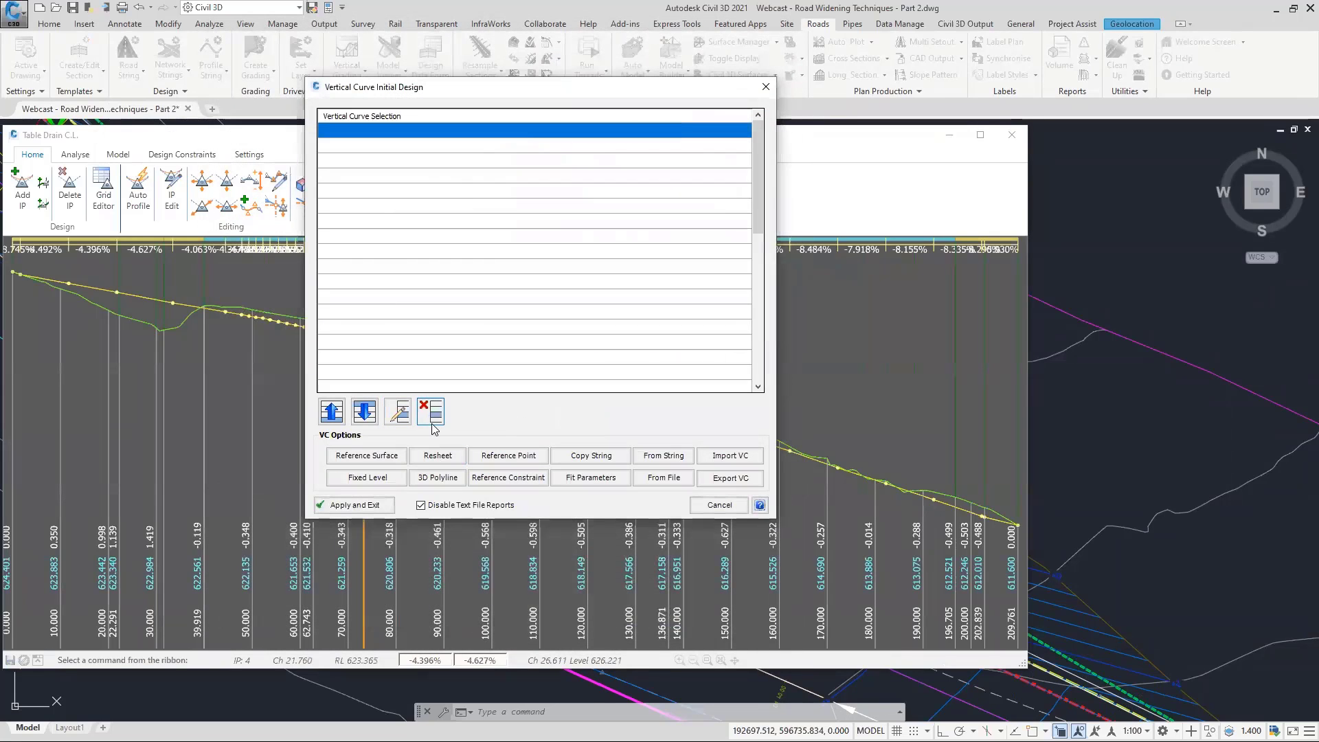
Start a new reference point entry for the Table Drain profile, using the Road-Right_EOB design string and design code C.L.
click(508, 456)
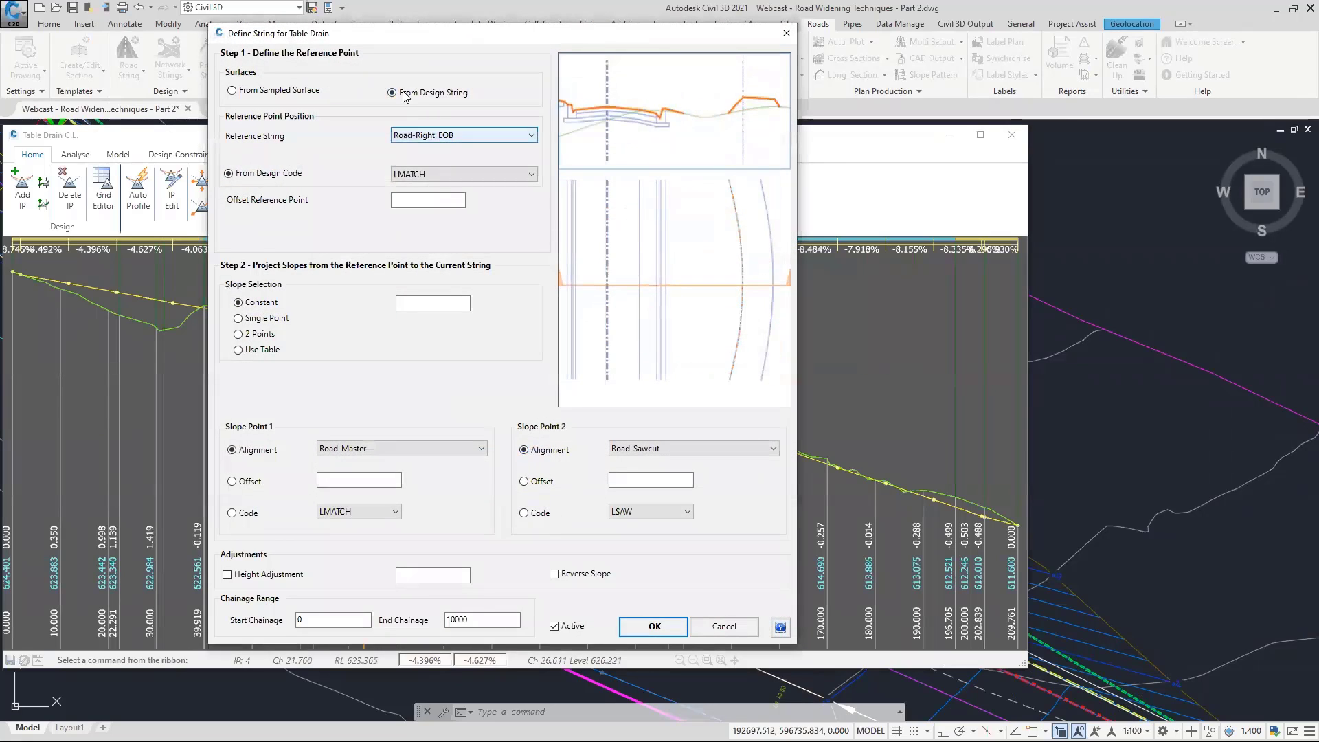
click(432, 135)
click(432, 159)
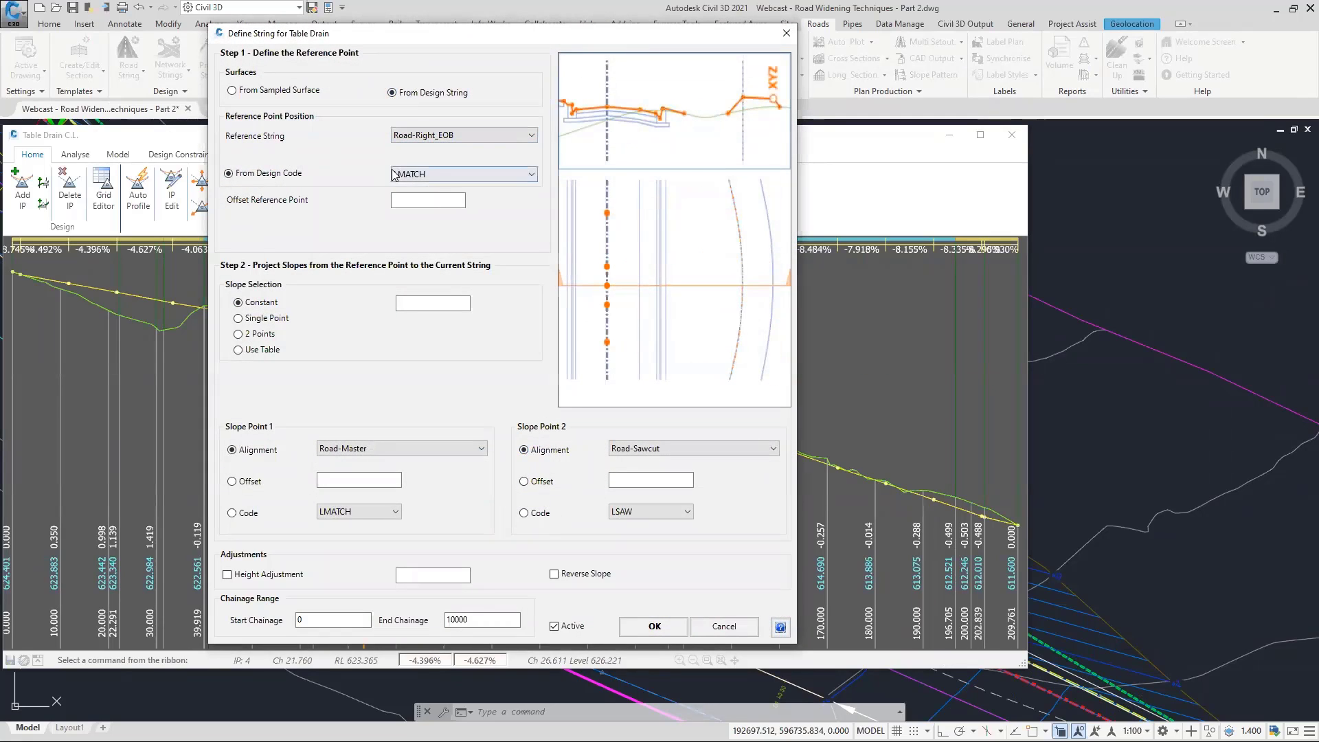
click(426, 174)
click(409, 189)
Give the Table Drain entry a constant slope of 0 and a height adjustment of -0.4, apply it, and close the grading window.
click(417, 302)
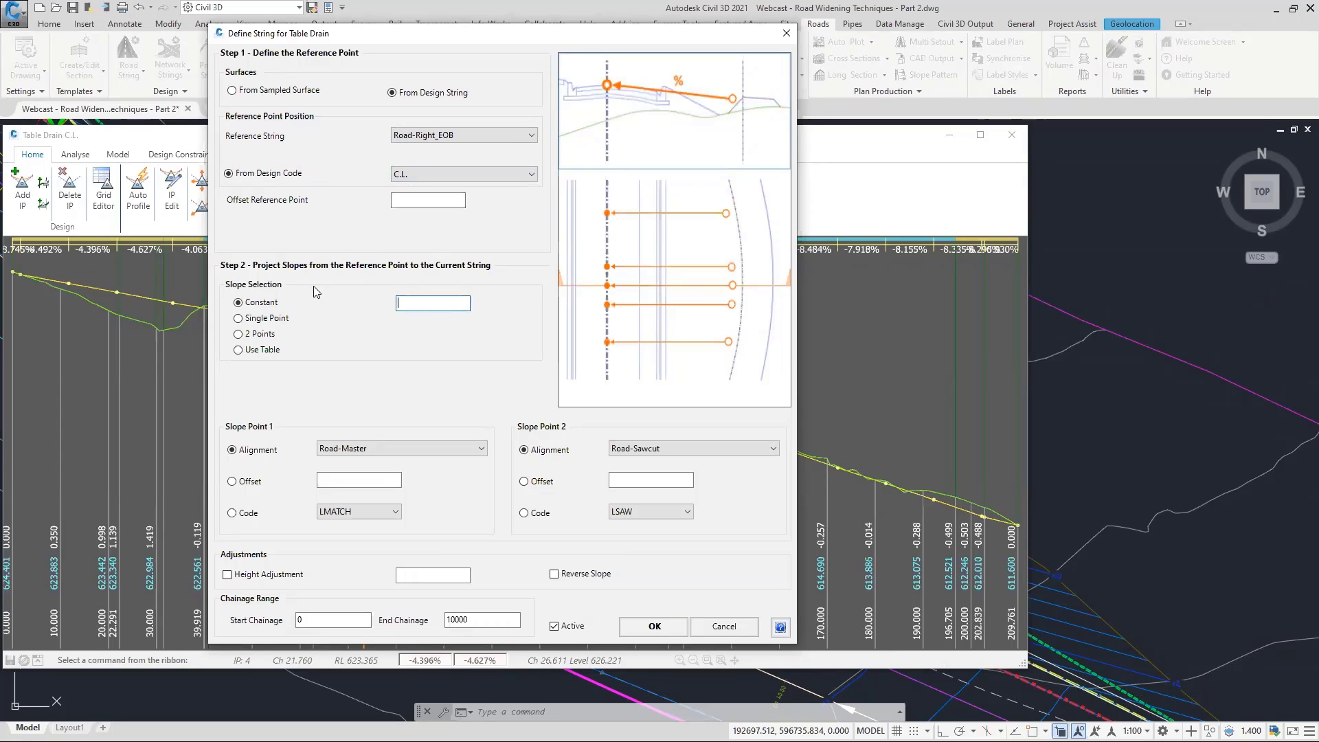
click(253, 303)
click(431, 304)
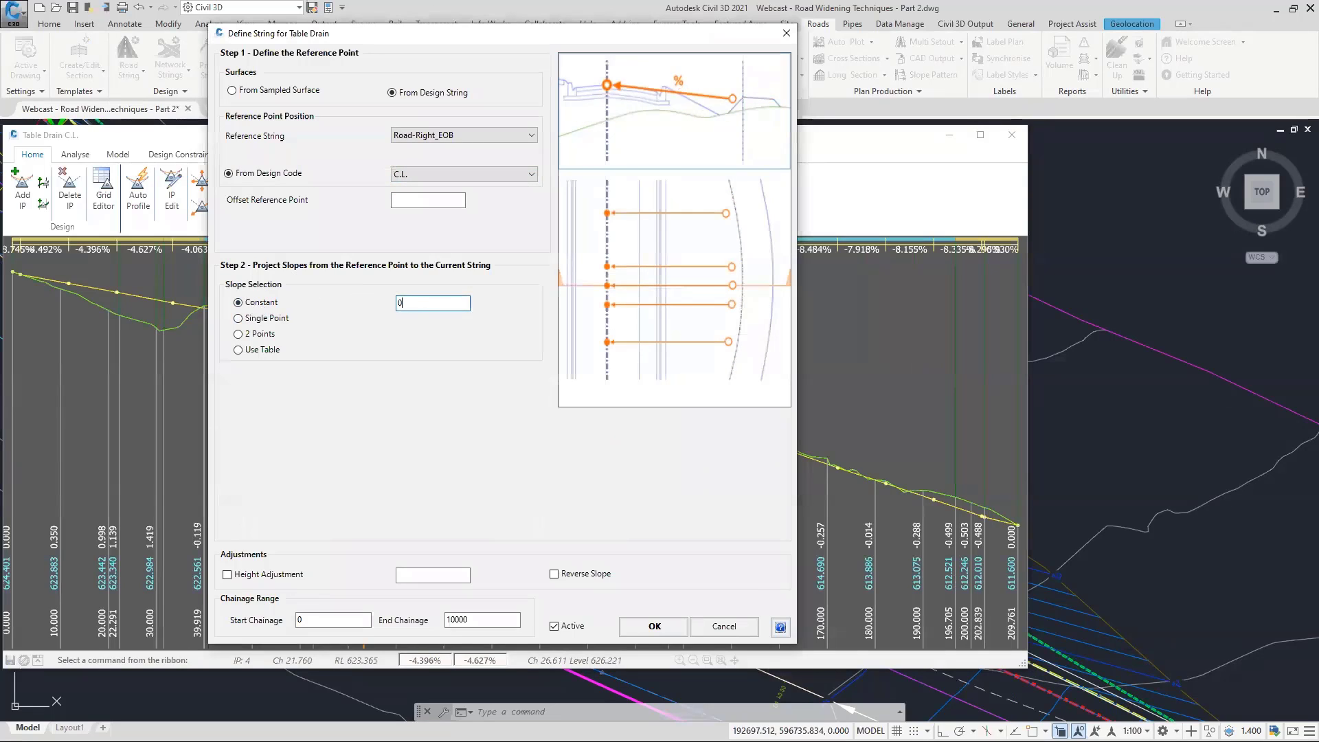
click(263, 574)
click(424, 573)
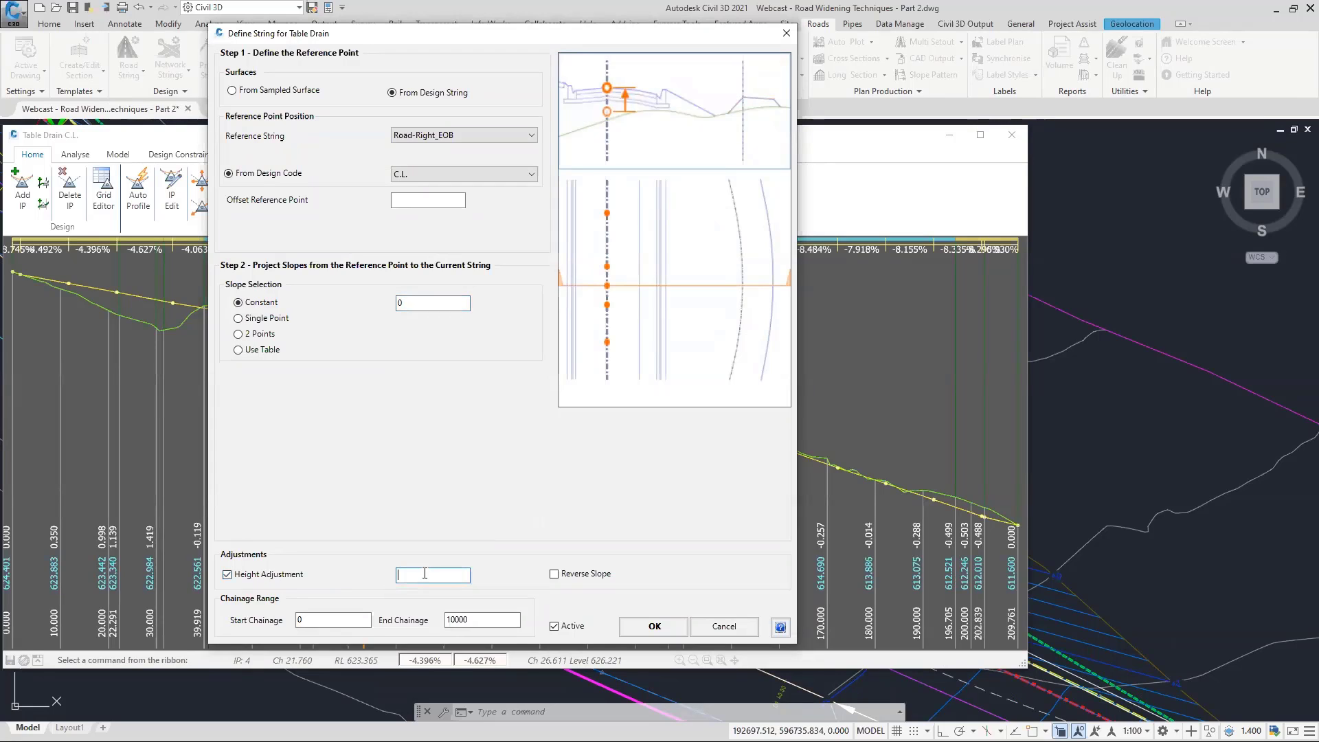
text(-.4)
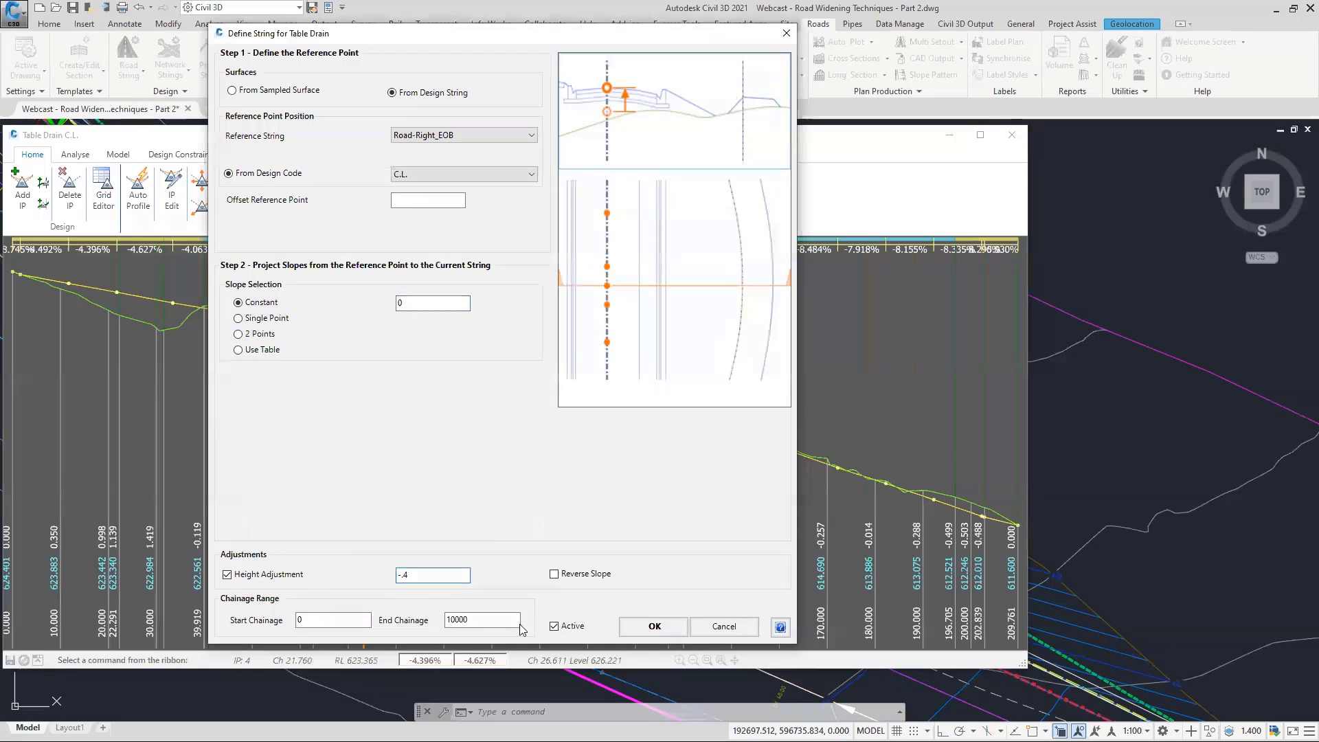
click(649, 626)
click(355, 505)
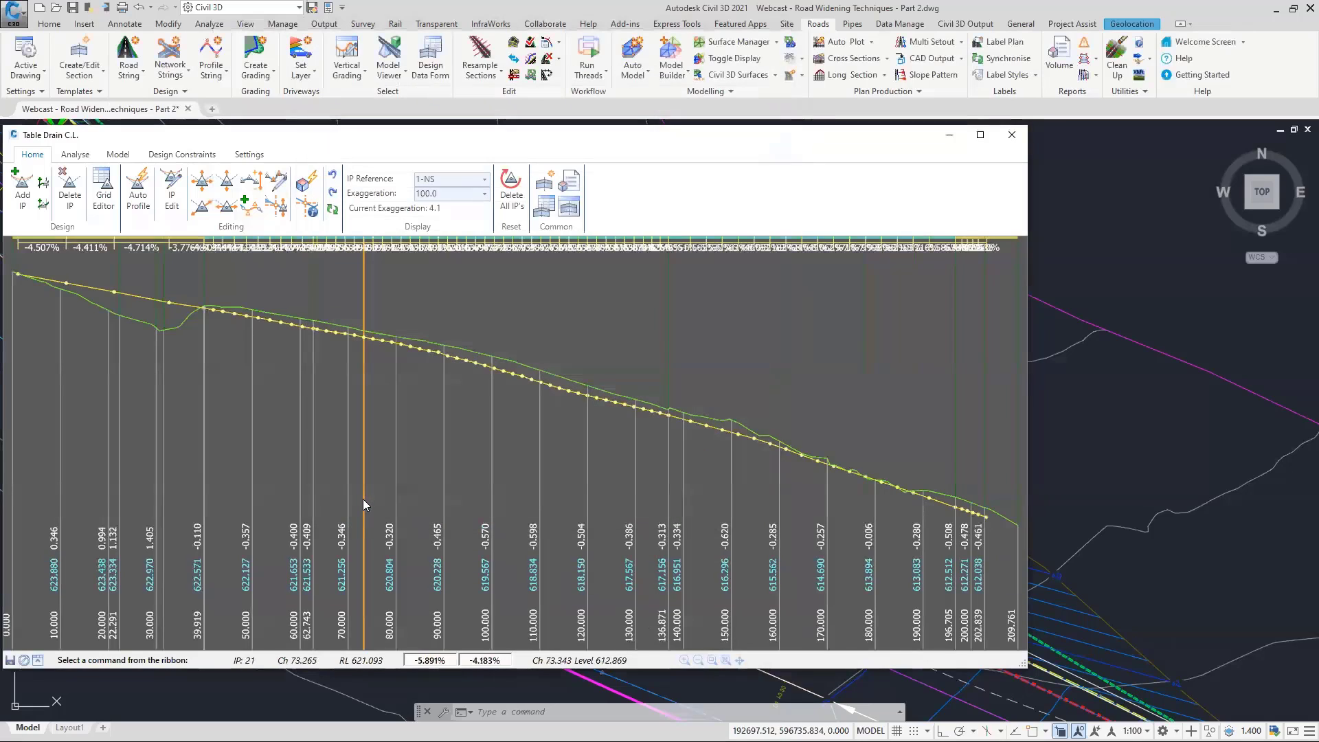
click(1012, 135)
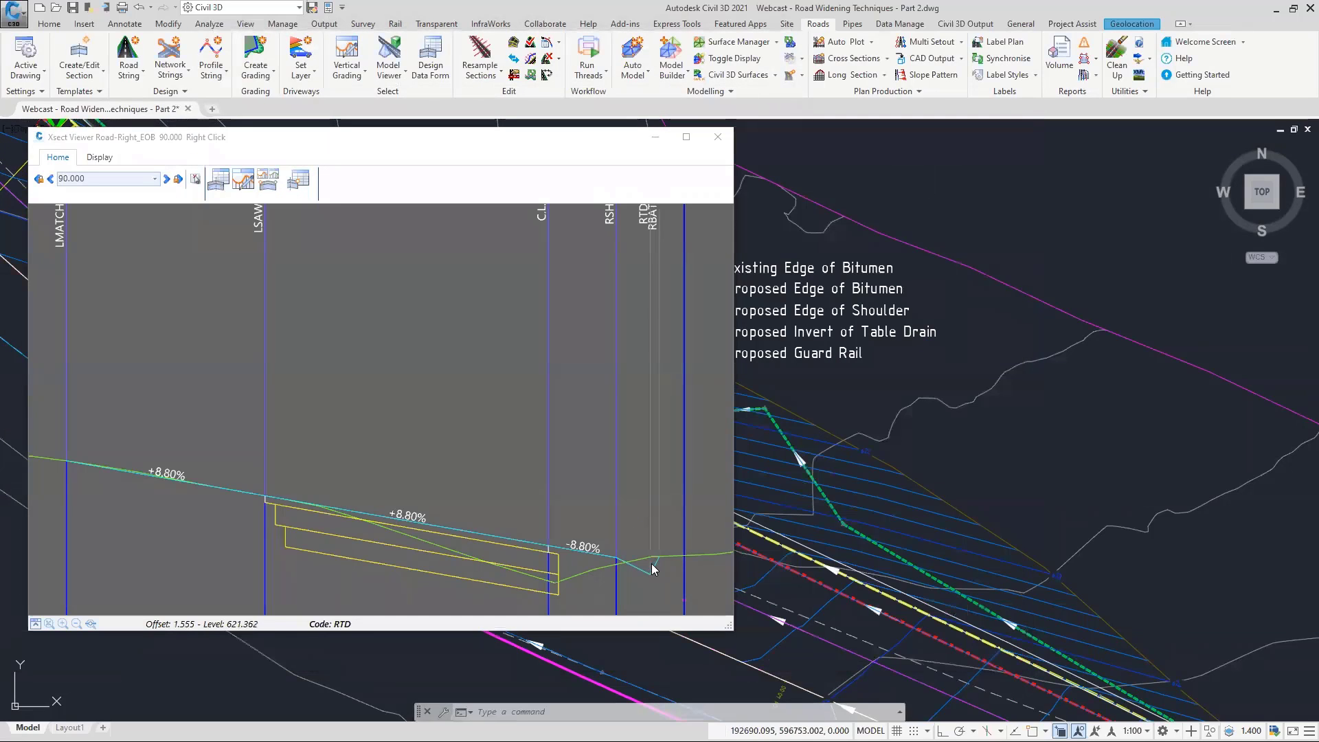
Add a Match Code to String variation over the alignment extents, matching code RTD to the Table Drain string with method holdSlopeChangeOffset.
right_click(650, 298)
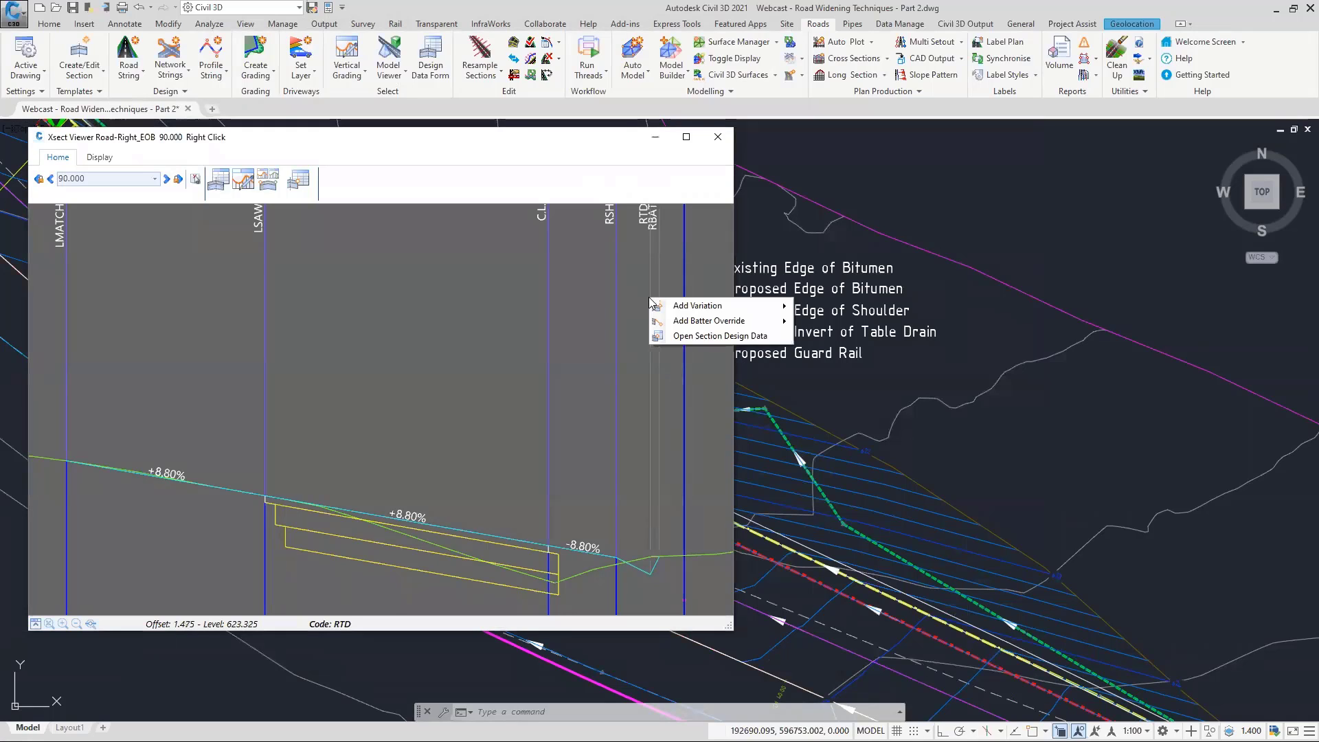
mouse_move(669, 304)
mouse_move(847, 337)
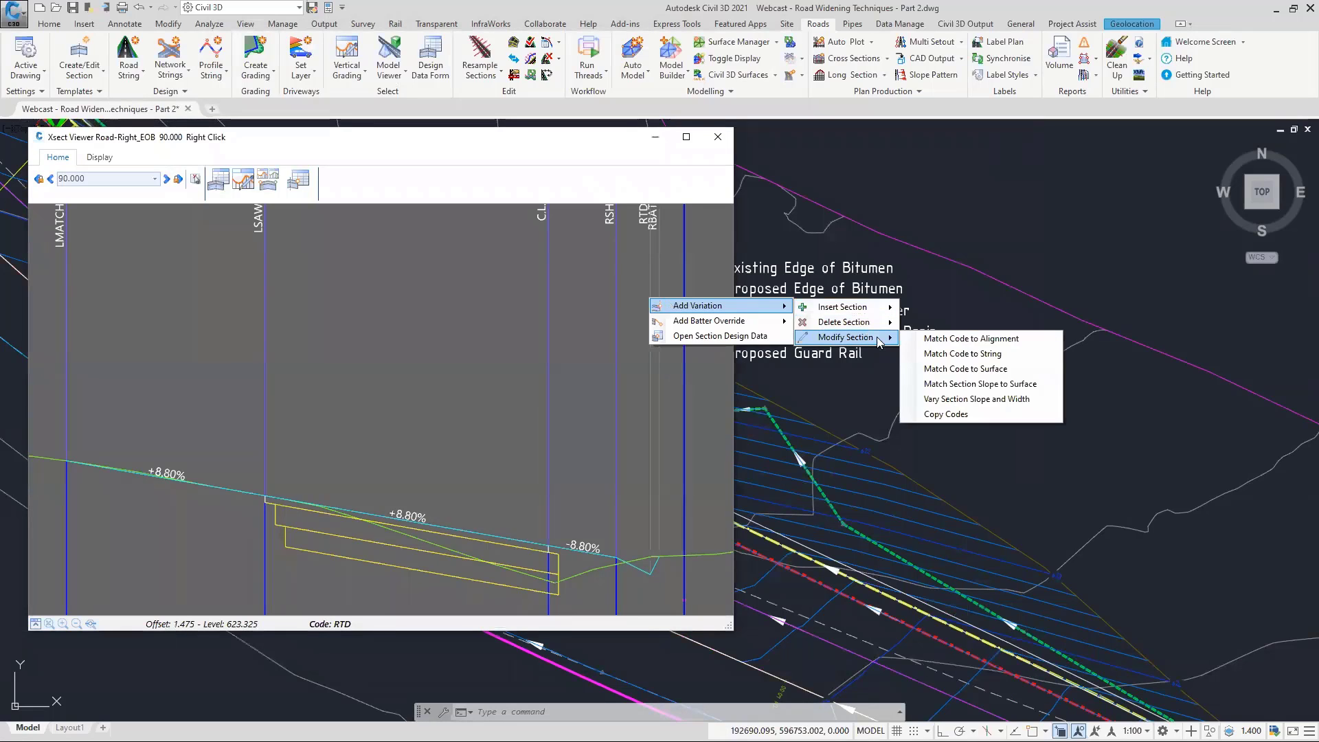
click(996, 356)
click(951, 258)
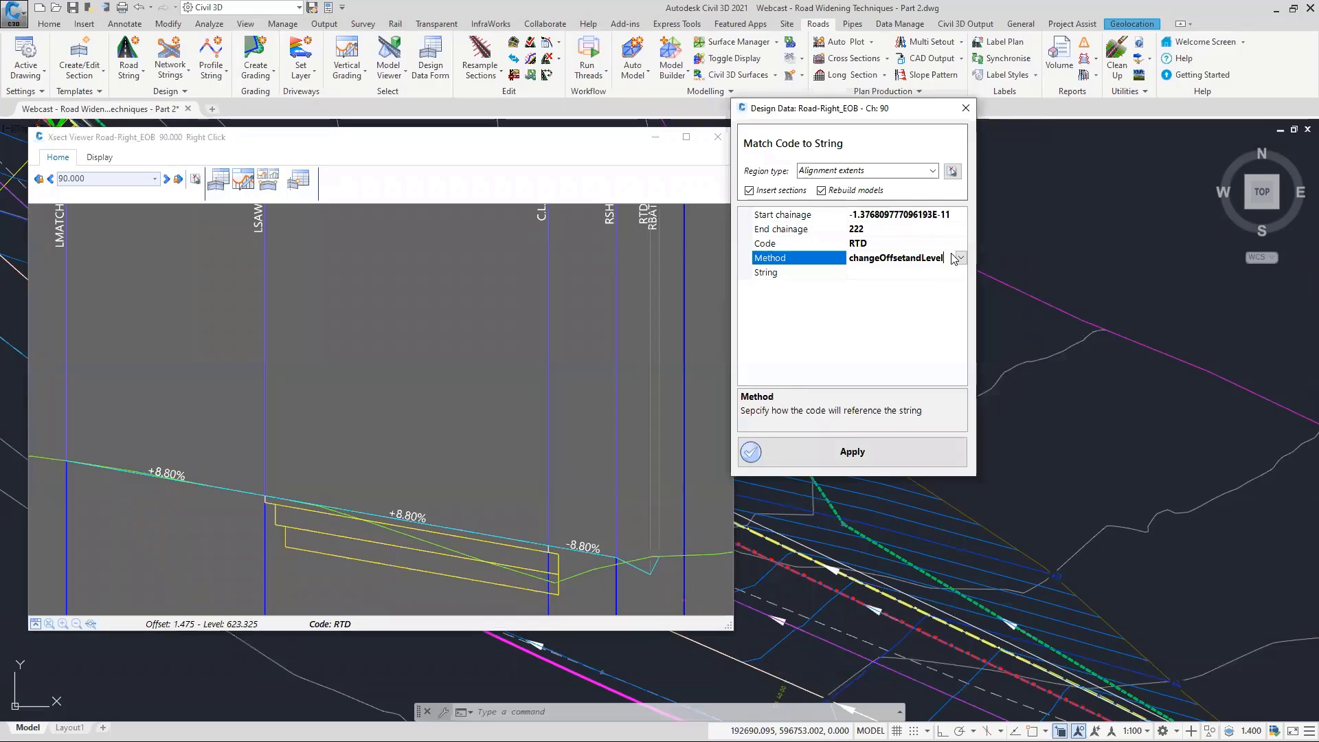
click(960, 258)
click(888, 315)
click(889, 273)
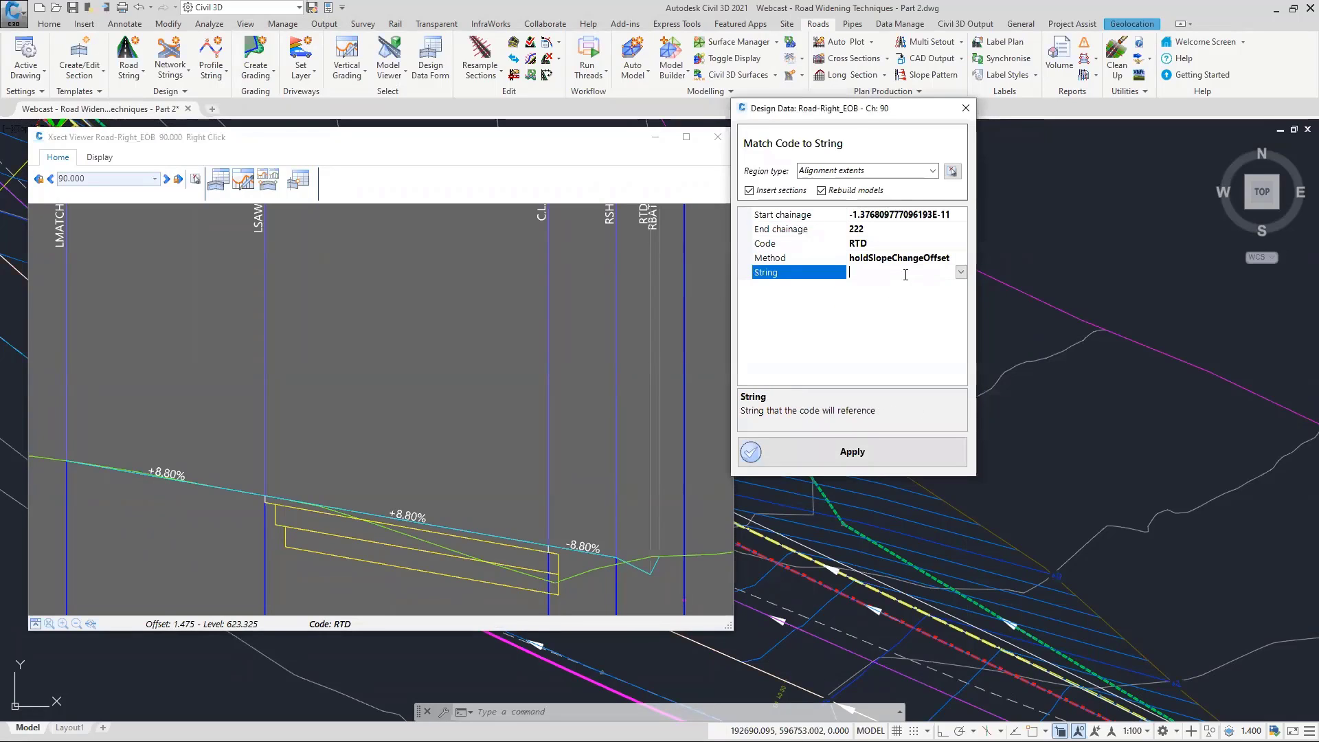
click(960, 272)
click(871, 300)
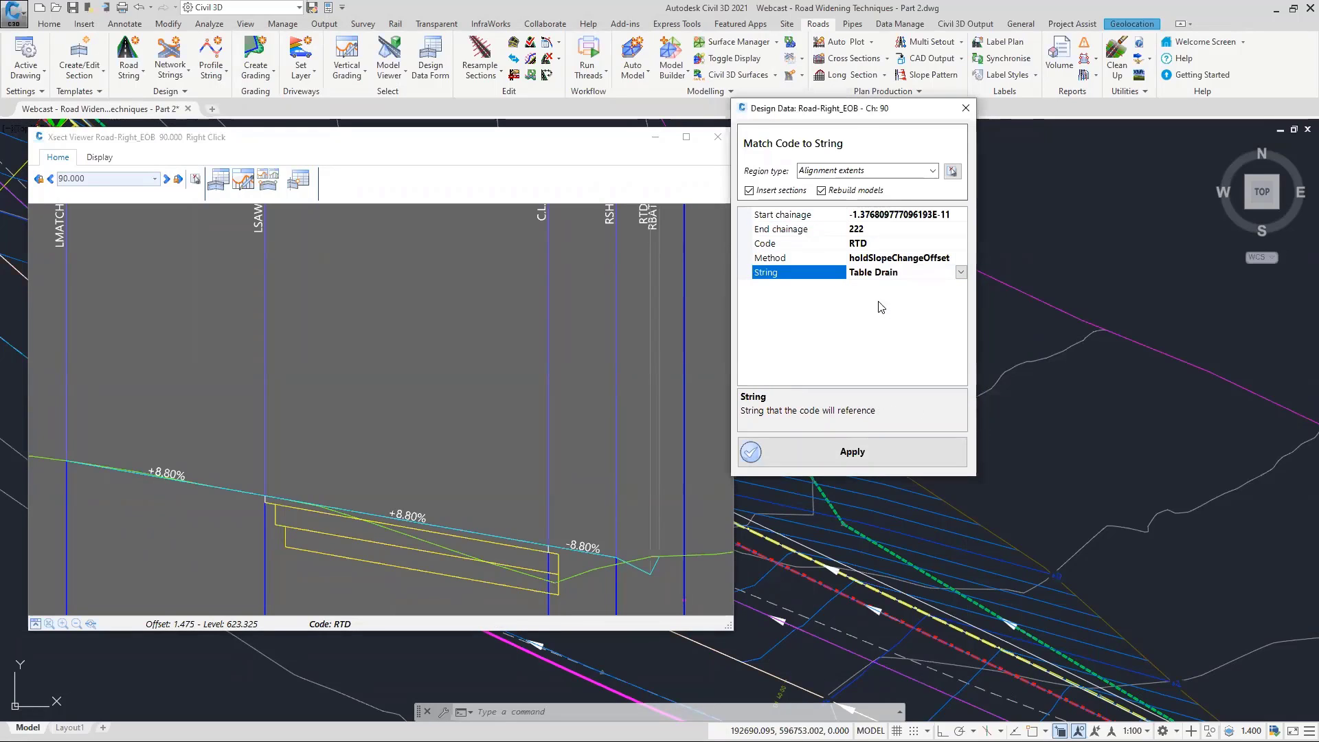
click(863, 451)
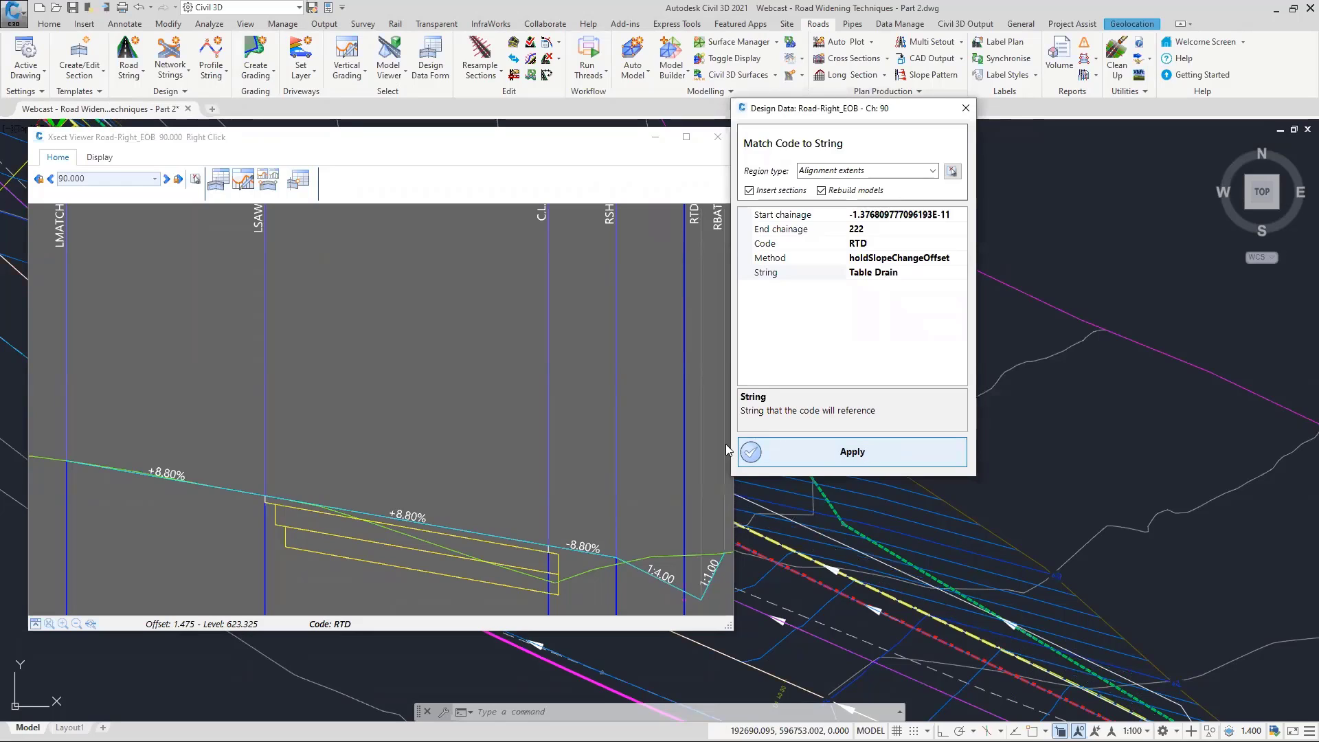
Reposition and close the Road-Right_EOB cross section viewer.
drag(581, 145, 656, 134)
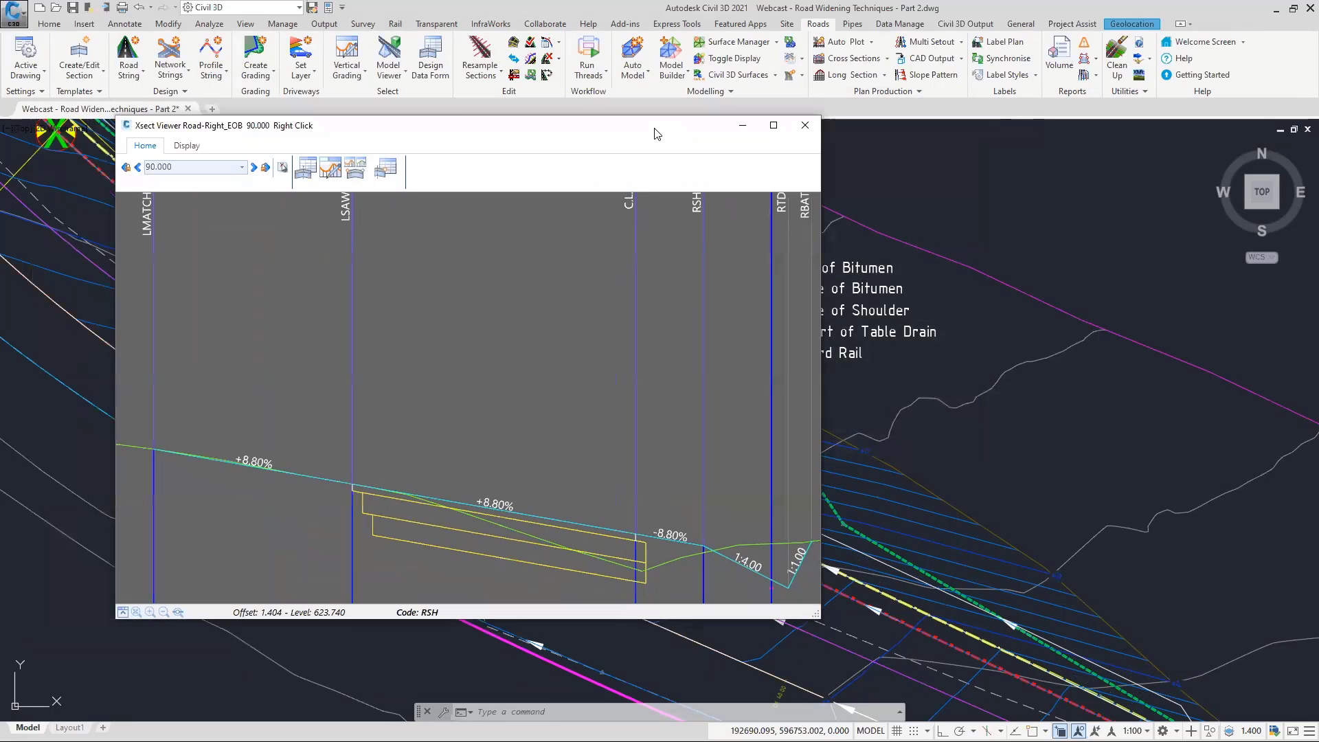
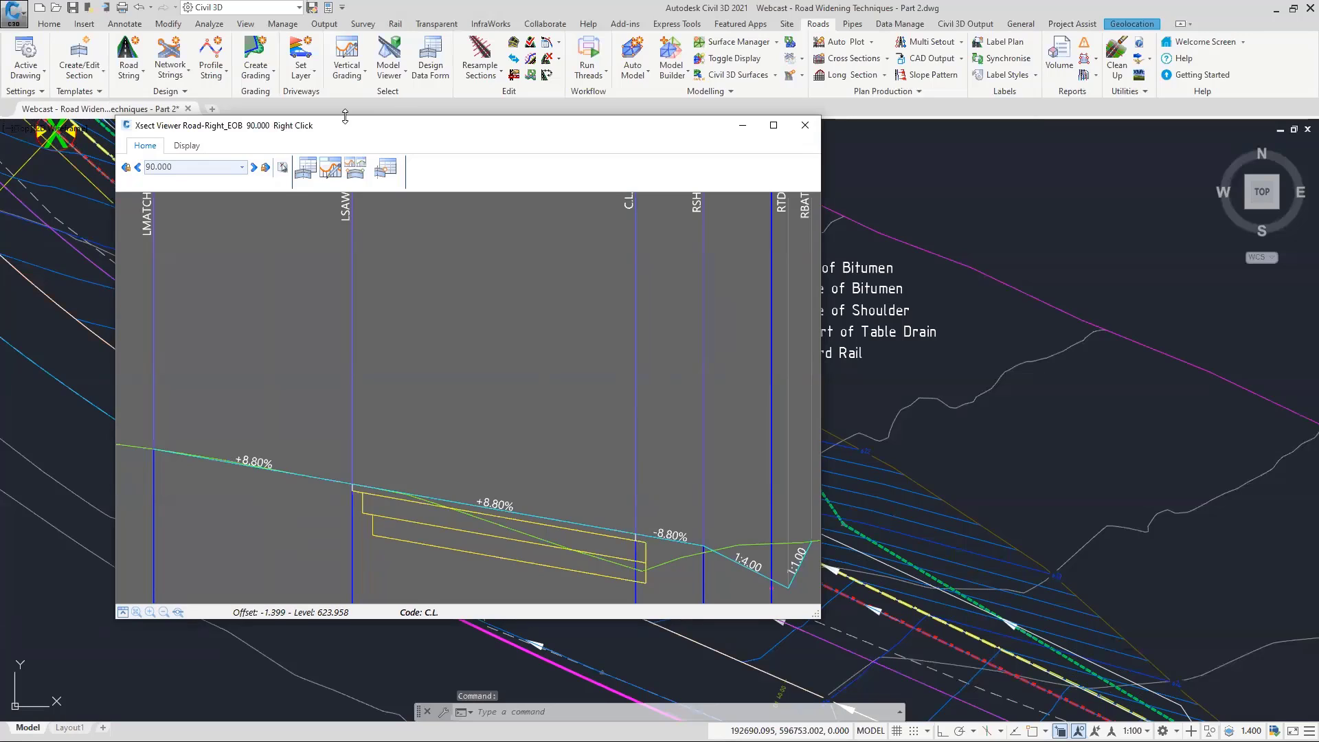
drag(338, 139, 258, 151)
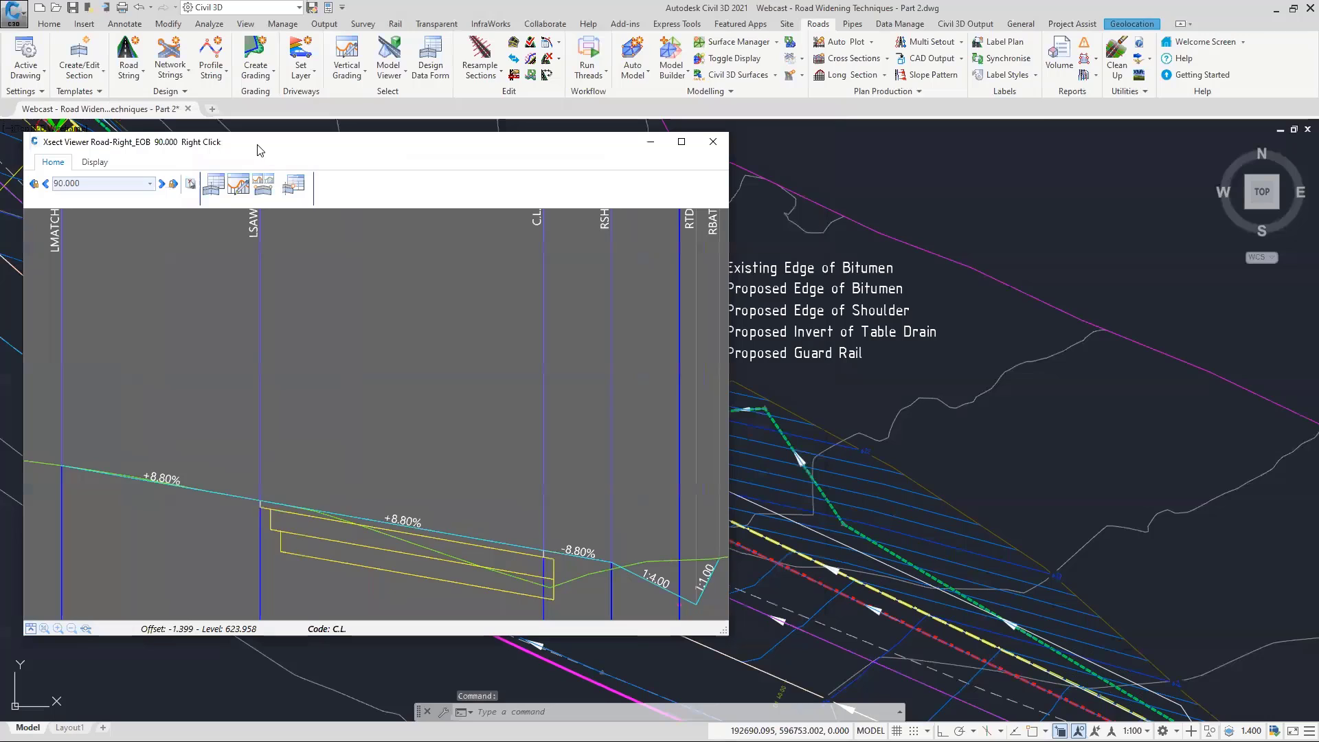
click(713, 142)
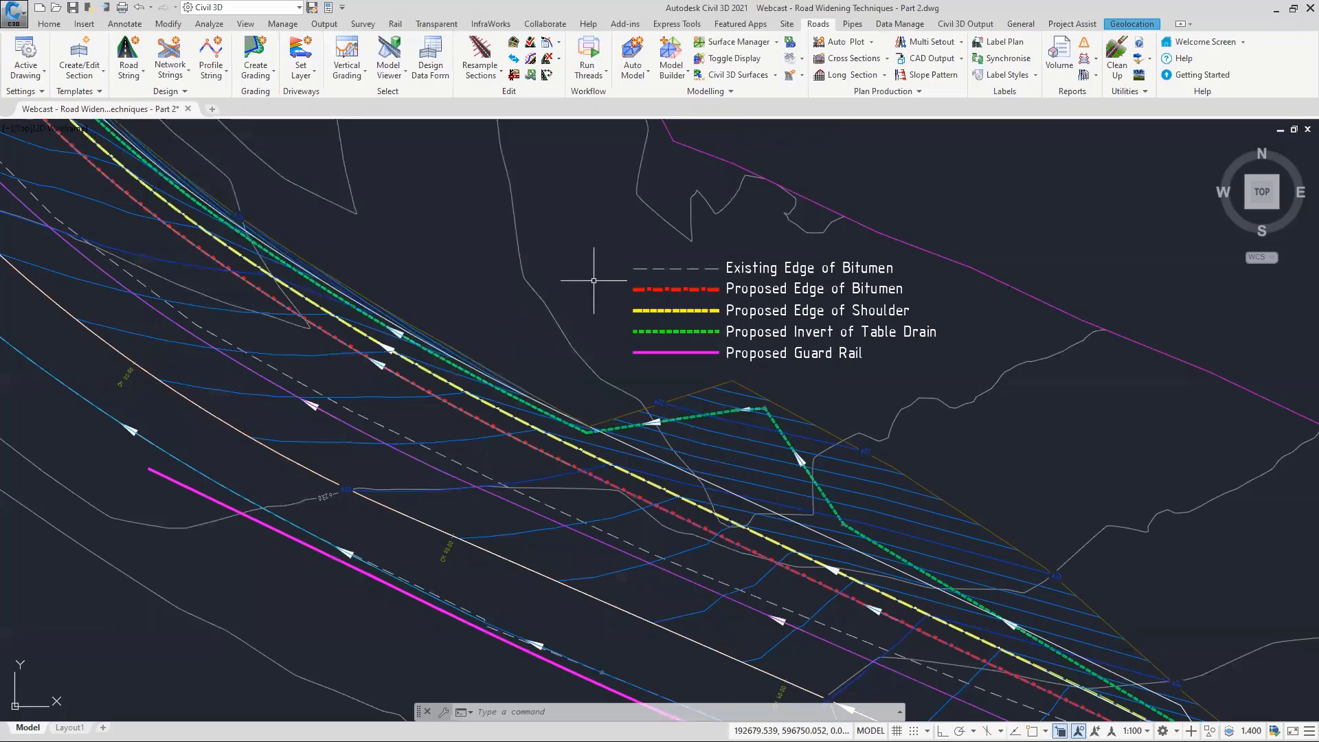
Generate a multiple cross section plot preview of the selected sampled sections for the Road-Right_EOB alignment.
click(844, 60)
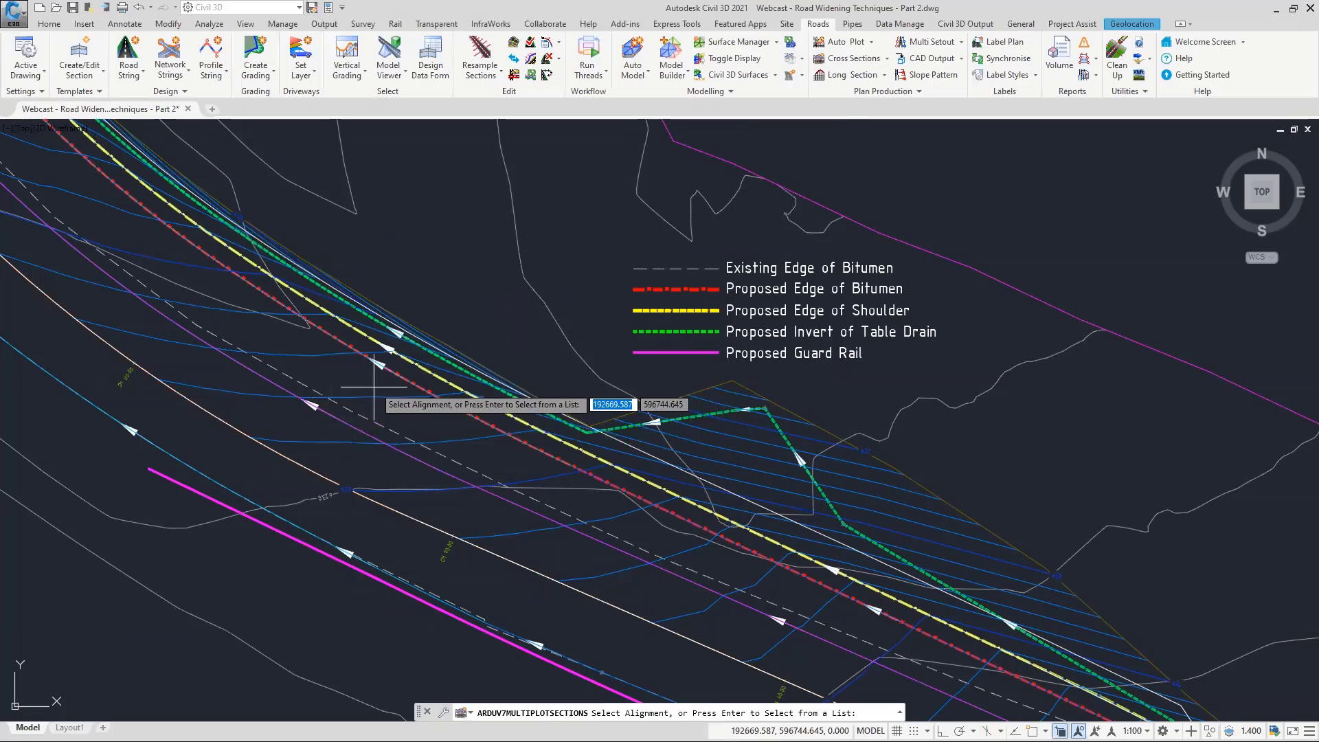
key(Return)
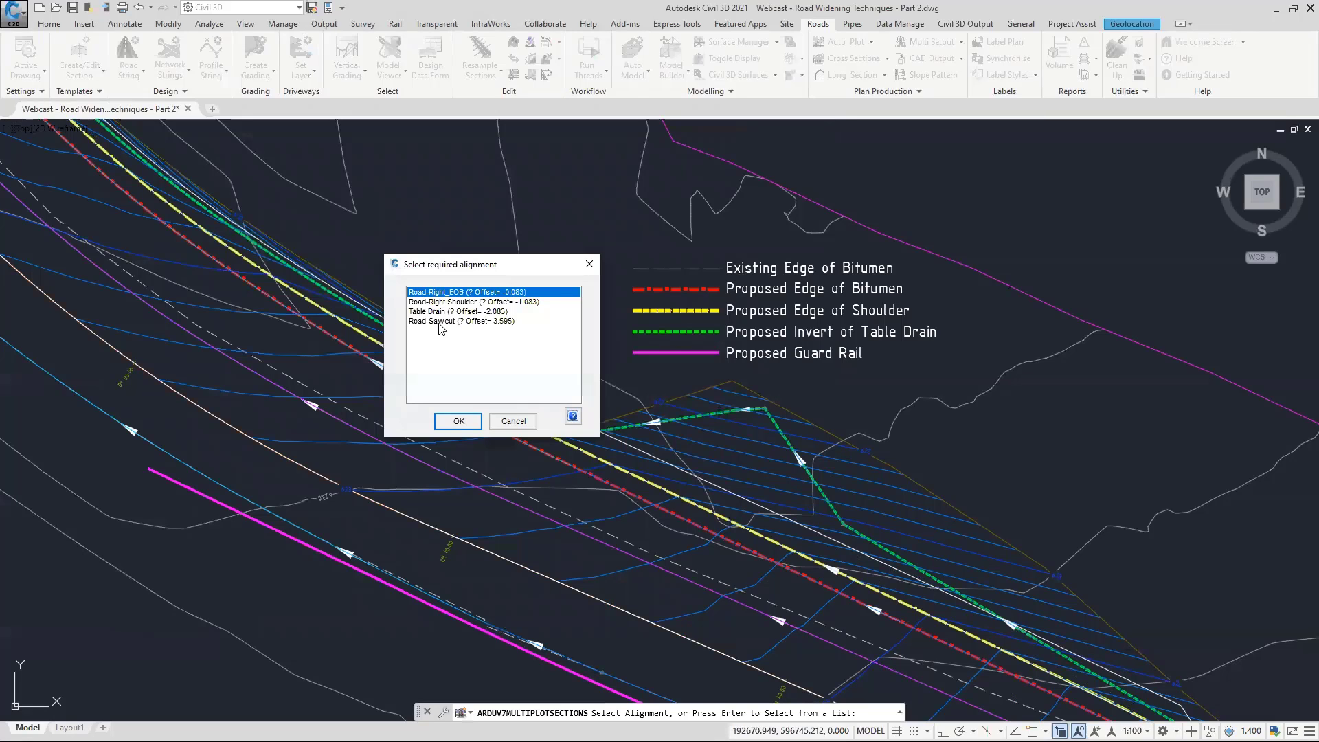
click(458, 421)
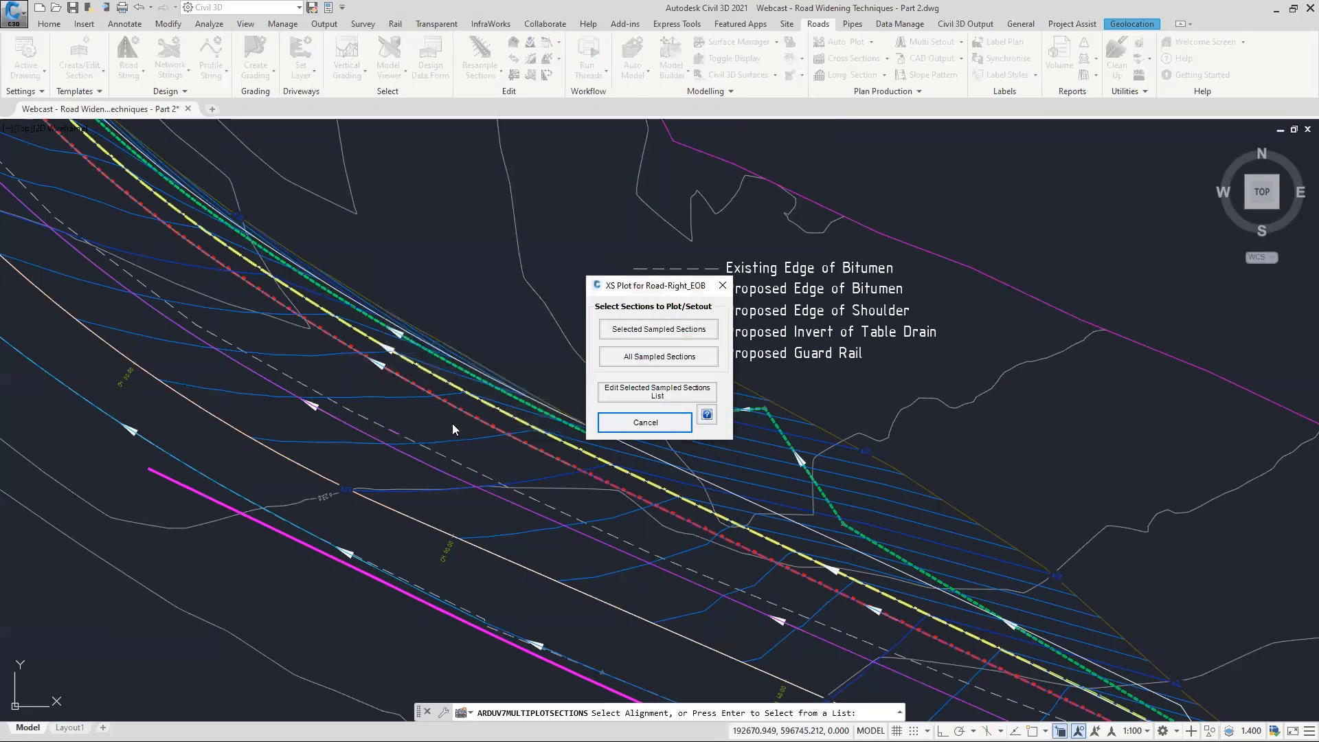
click(628, 333)
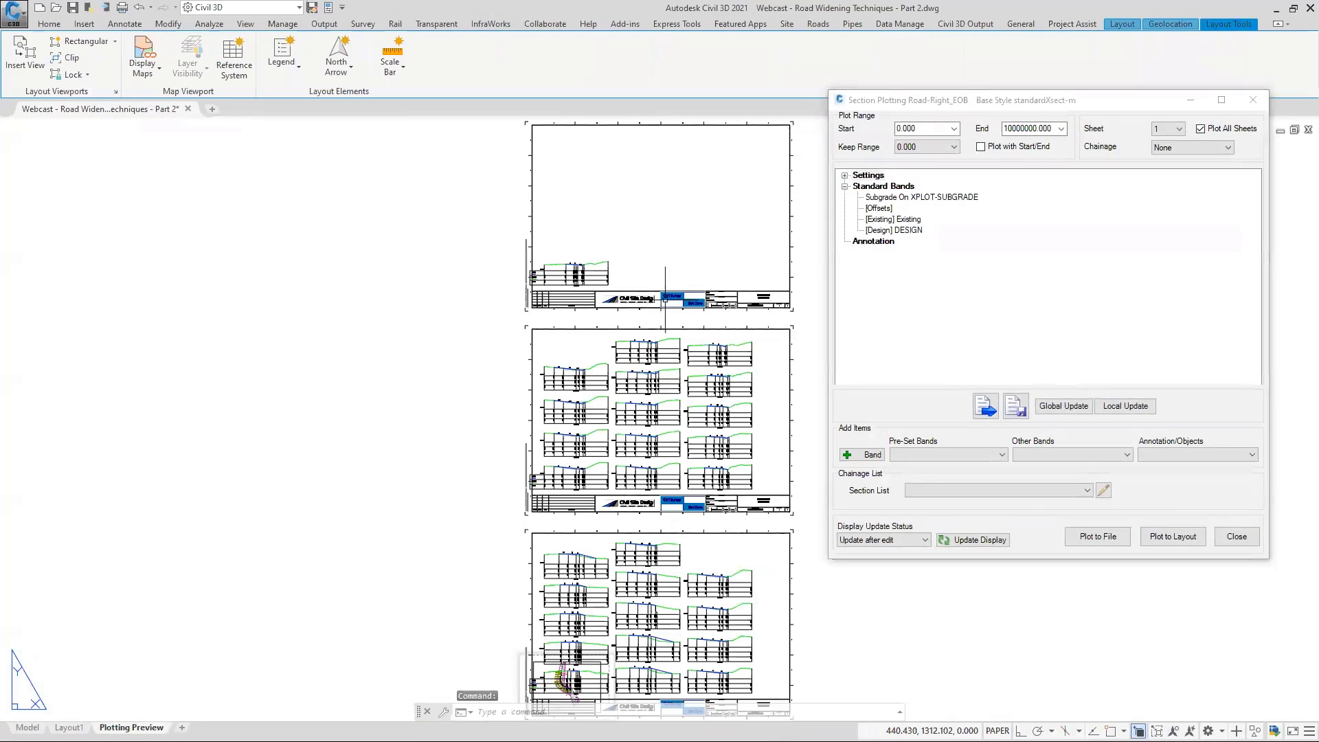
middle_drag(497, 624, 342, 381)
scroll(342, 380, up, 3)
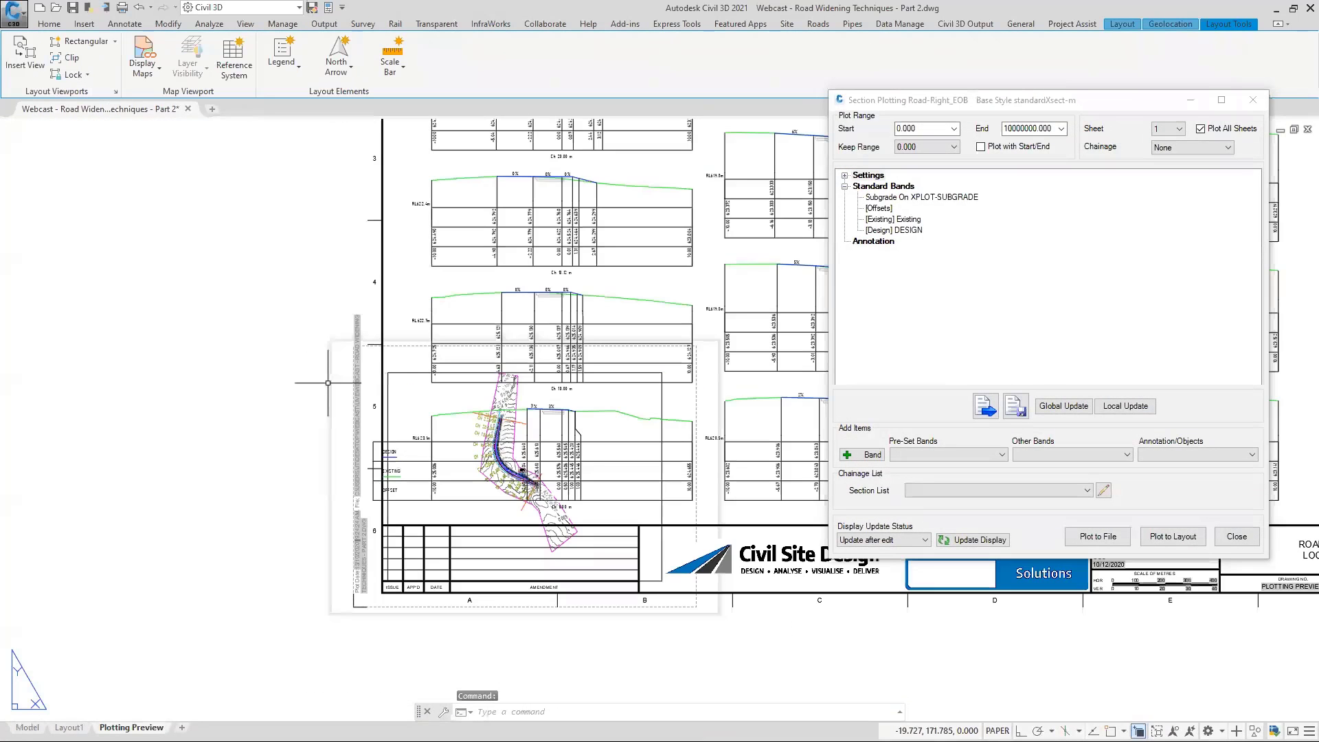
Delete the plan-view viewport that overlaps the cross sections on the Plotting Preview layout.
scroll(341, 380, up, 4)
click(398, 372)
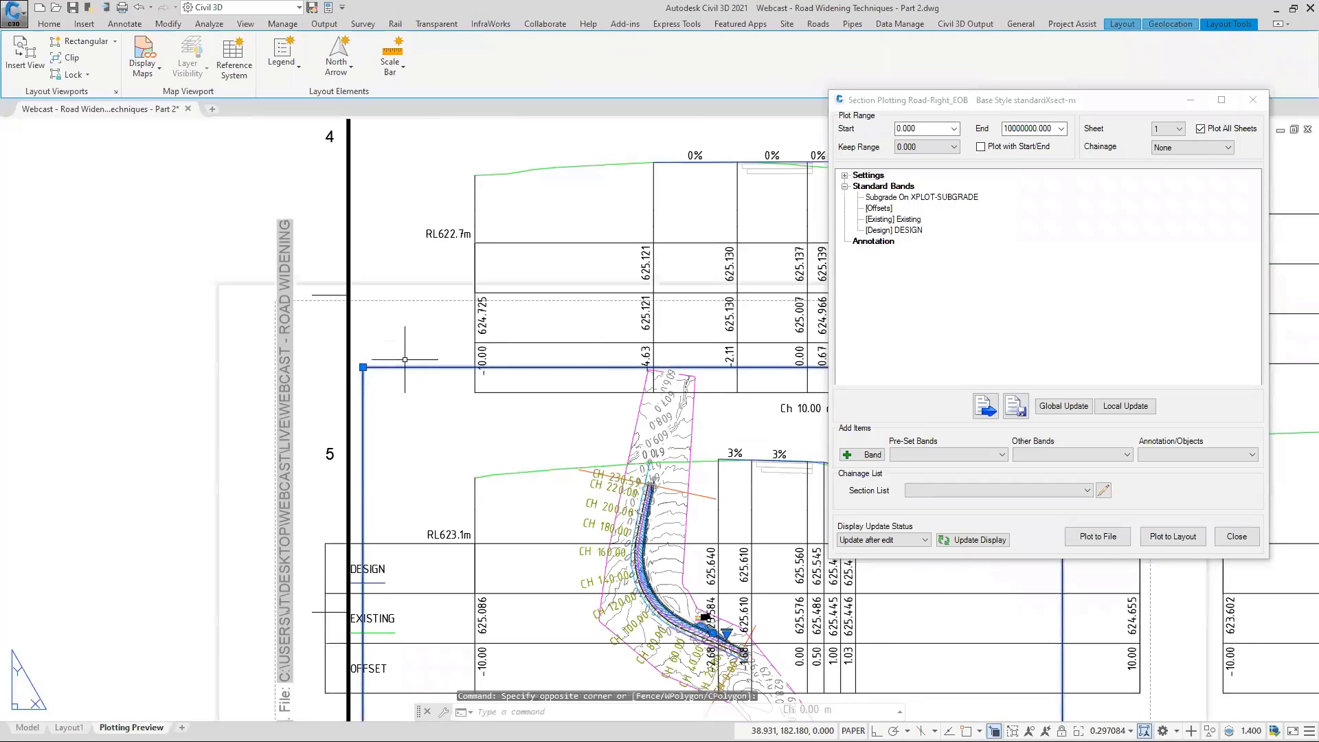
click(435, 360)
key(Delete)
Load the Webcast.xsectplt section plot style for the Road-Right_EOB cross section preview.
middle_drag(590, 297, 267, 470)
scroll(267, 469, down, 3)
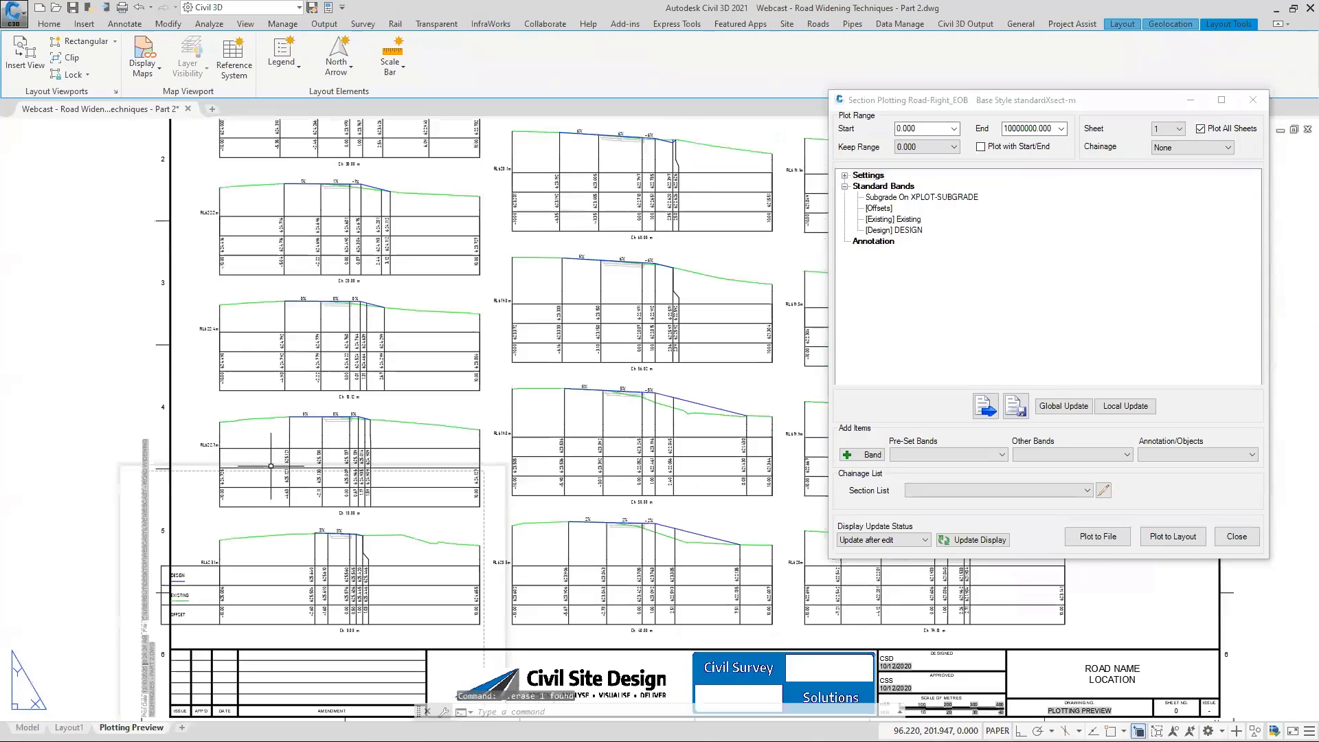
middle_drag(385, 262, 385, 405)
middle_drag(598, 316, 508, 345)
scroll(560, 332, up, 2)
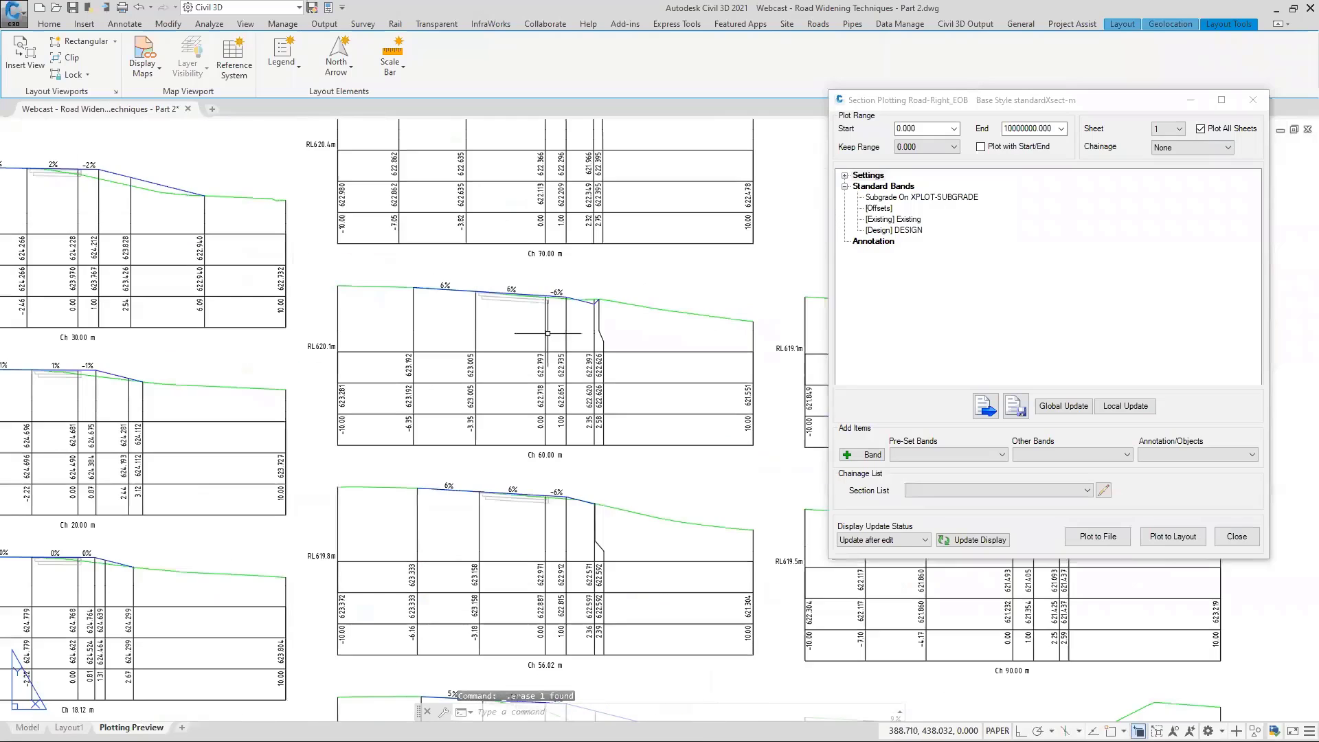
scroll(462, 318, down, 2)
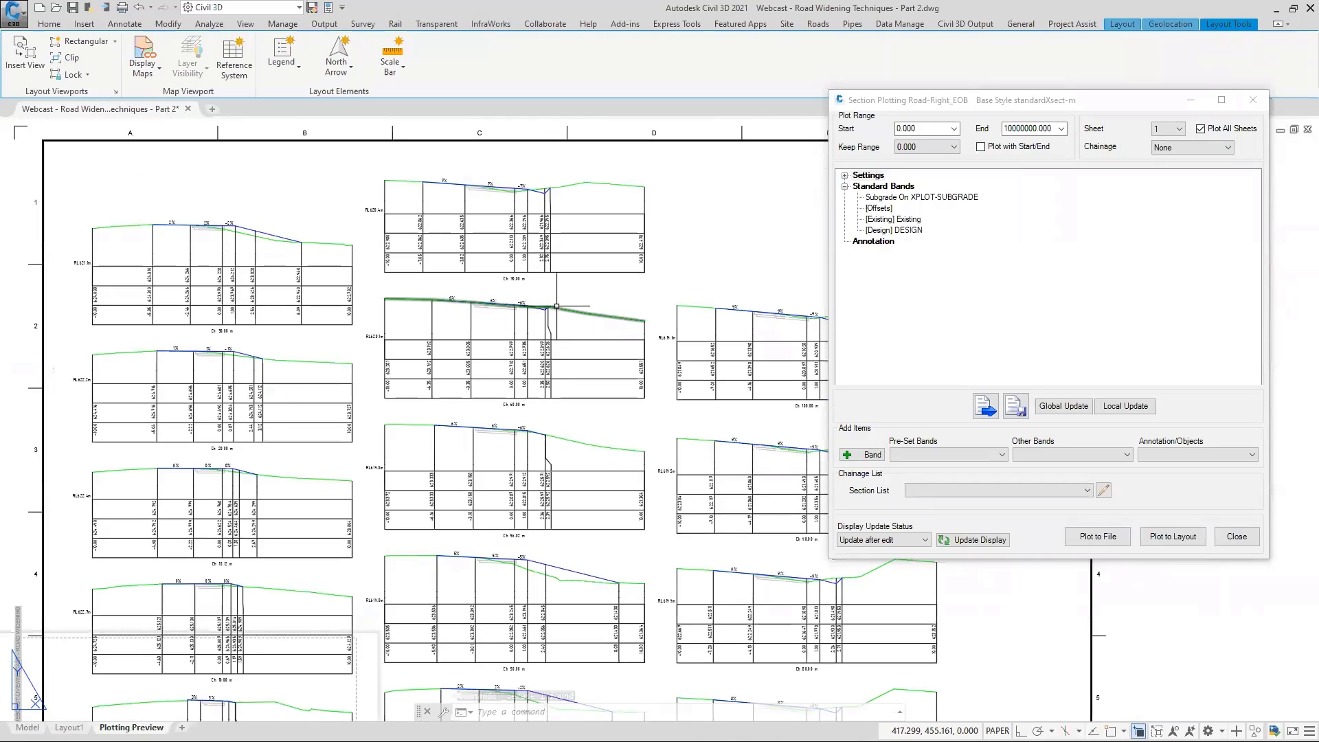
click(986, 407)
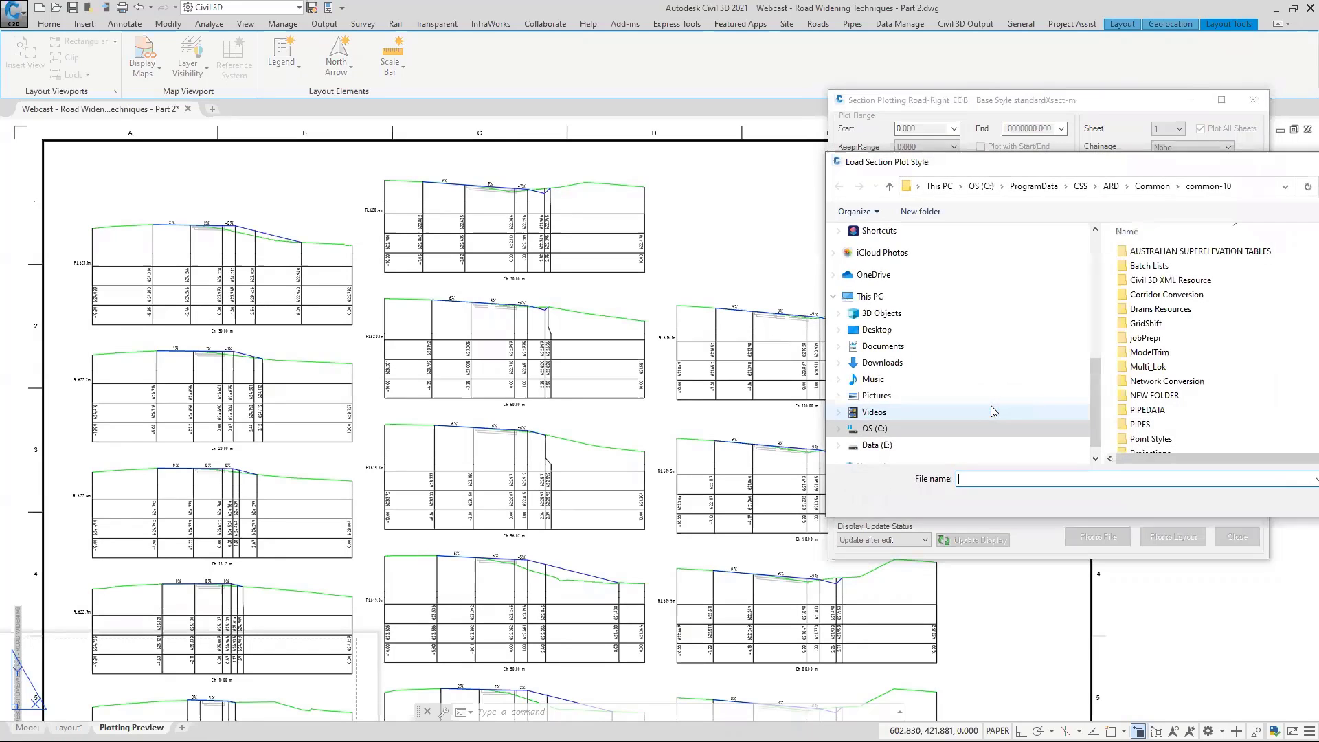
click(1168, 445)
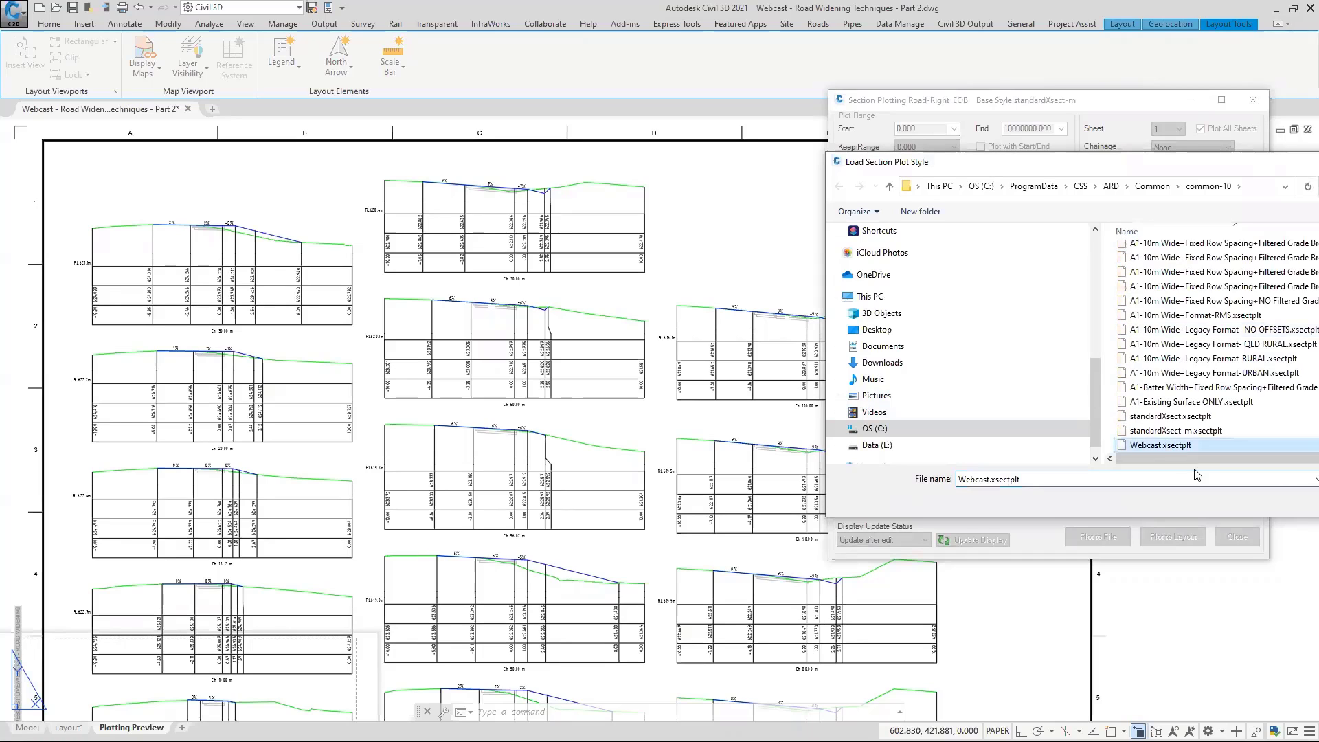
key(Return)
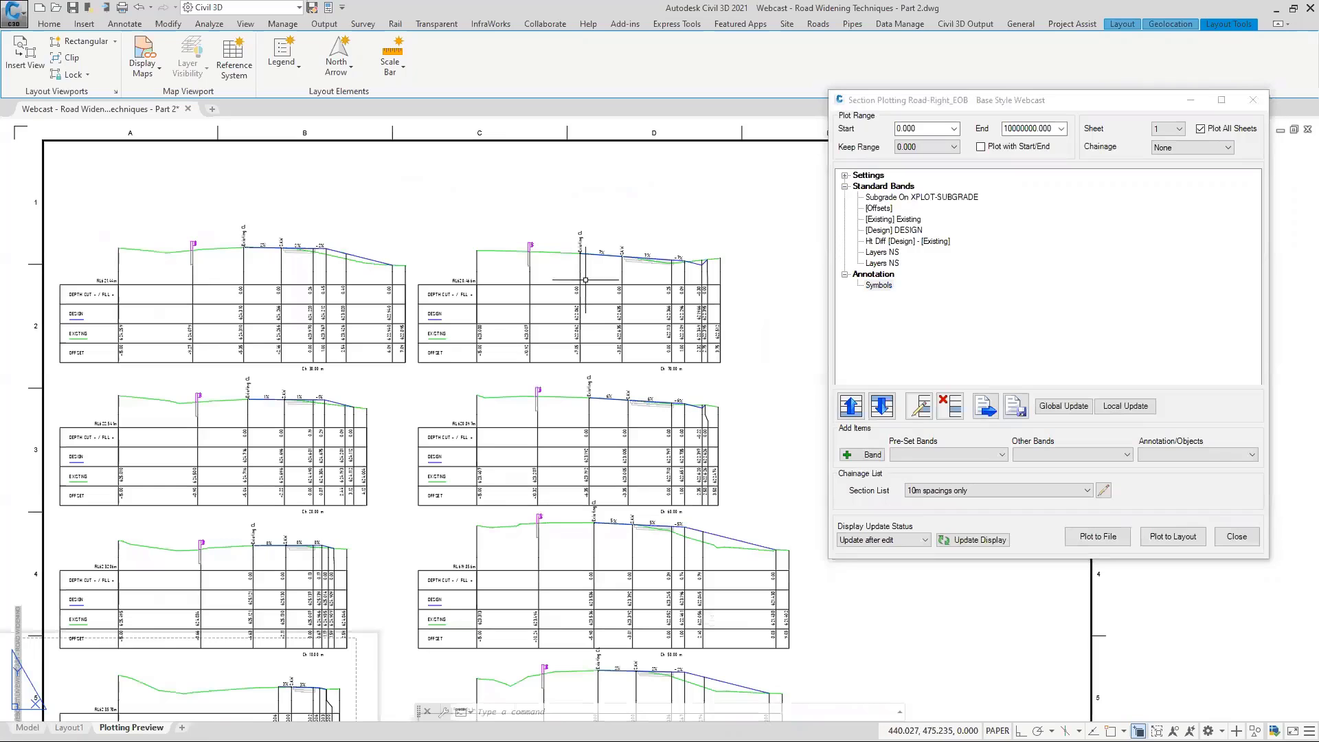
In model space, delete the left leg 2 (LMATCH) from the Local Road - Left Sawcut & Right Drain template and save the template.
scroll(633, 271, up, 2)
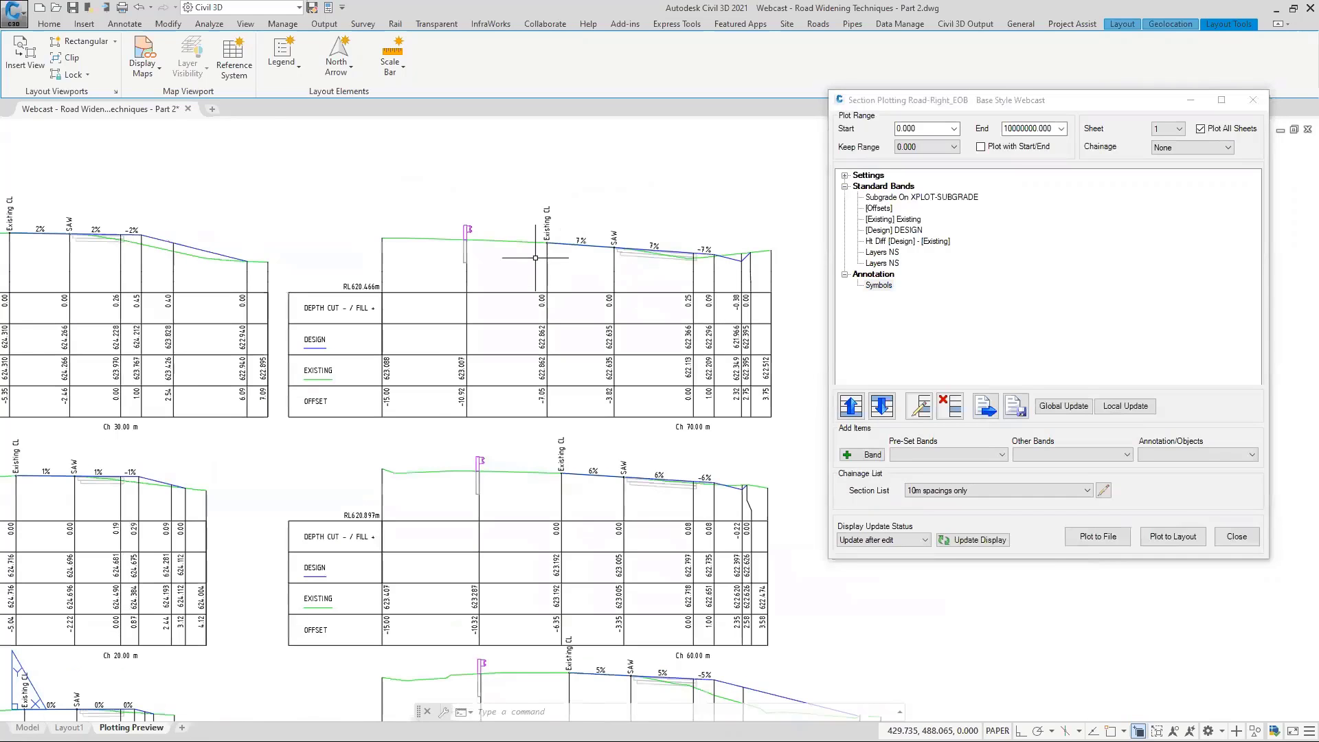
scroll(534, 258, down, 3)
scroll(215, 376, up, 2)
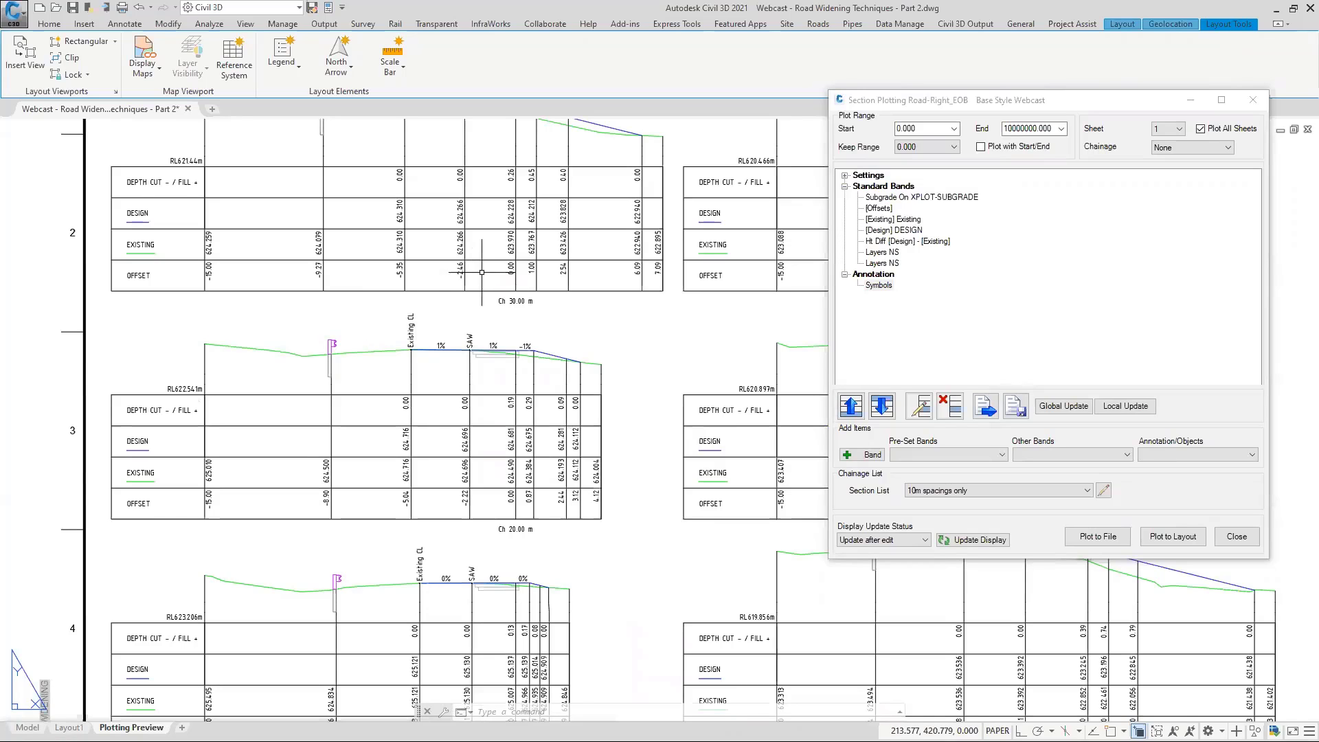
scroll(430, 333, up, 2)
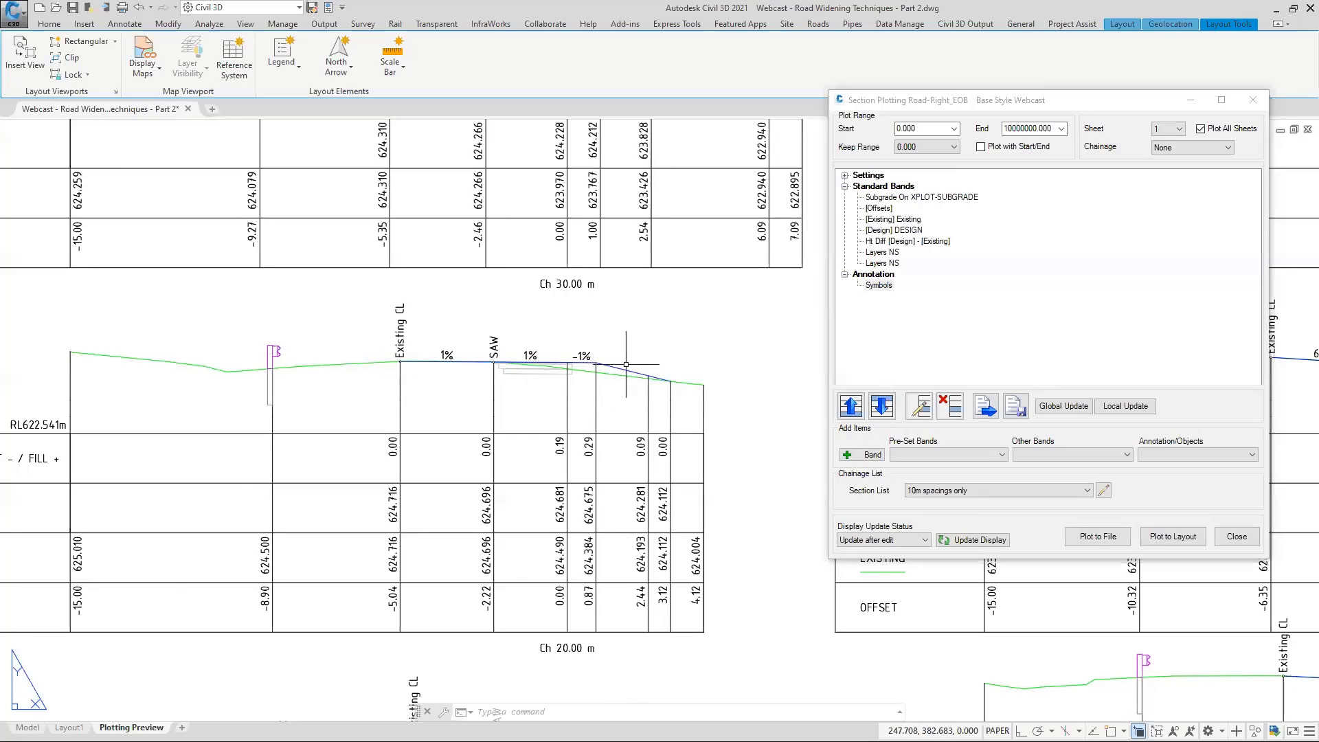
click(27, 726)
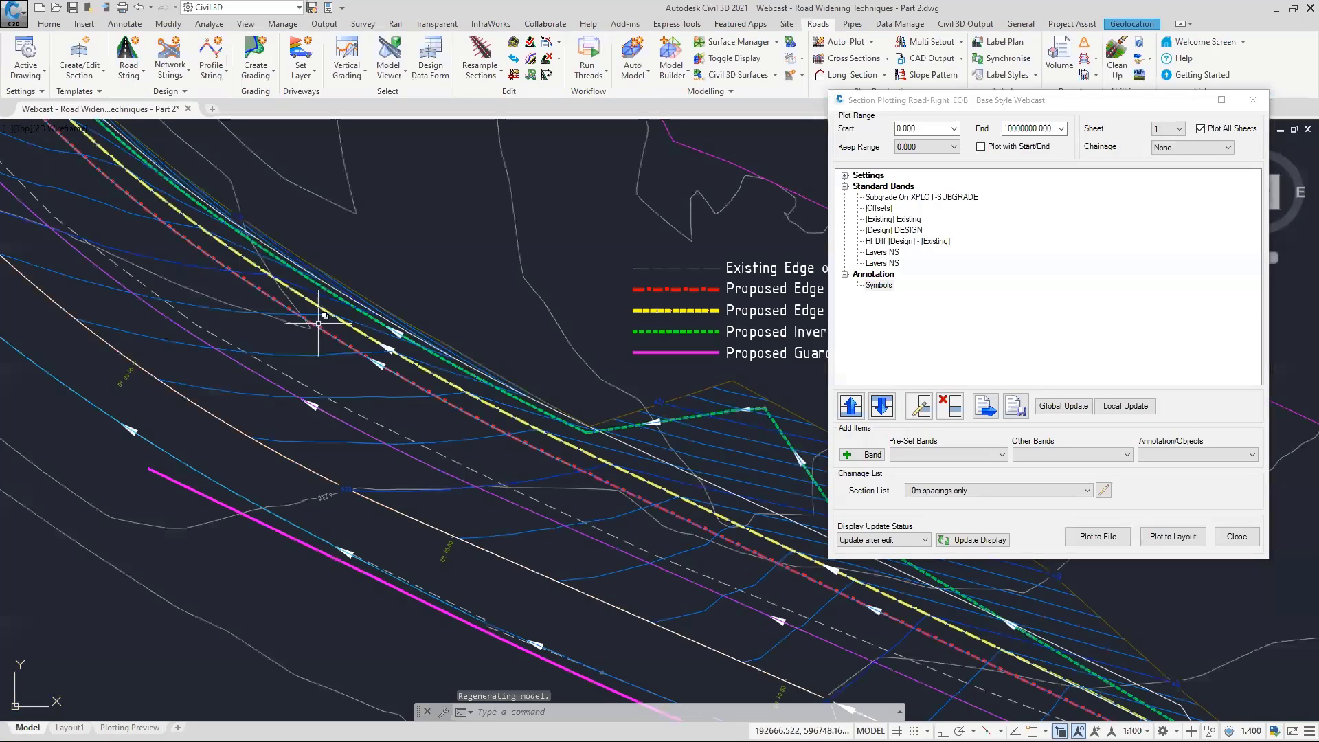
click(81, 54)
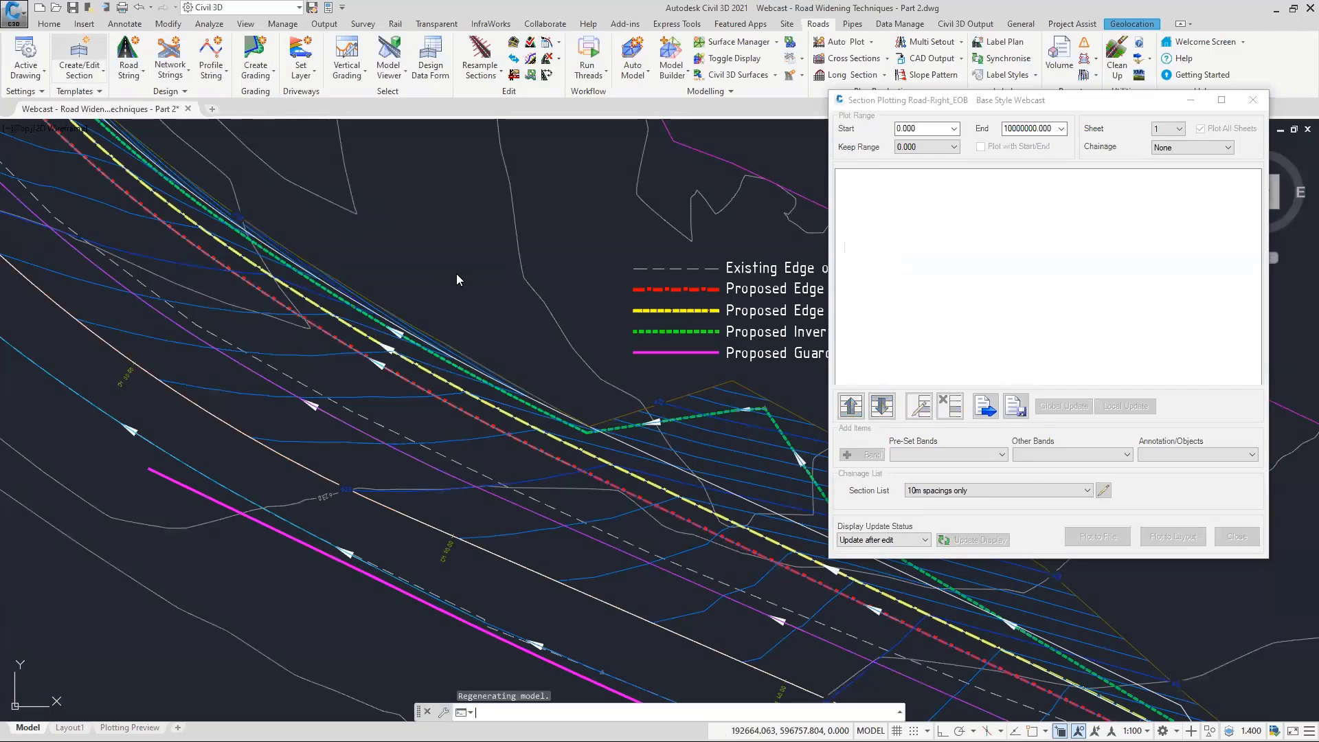
click(385, 213)
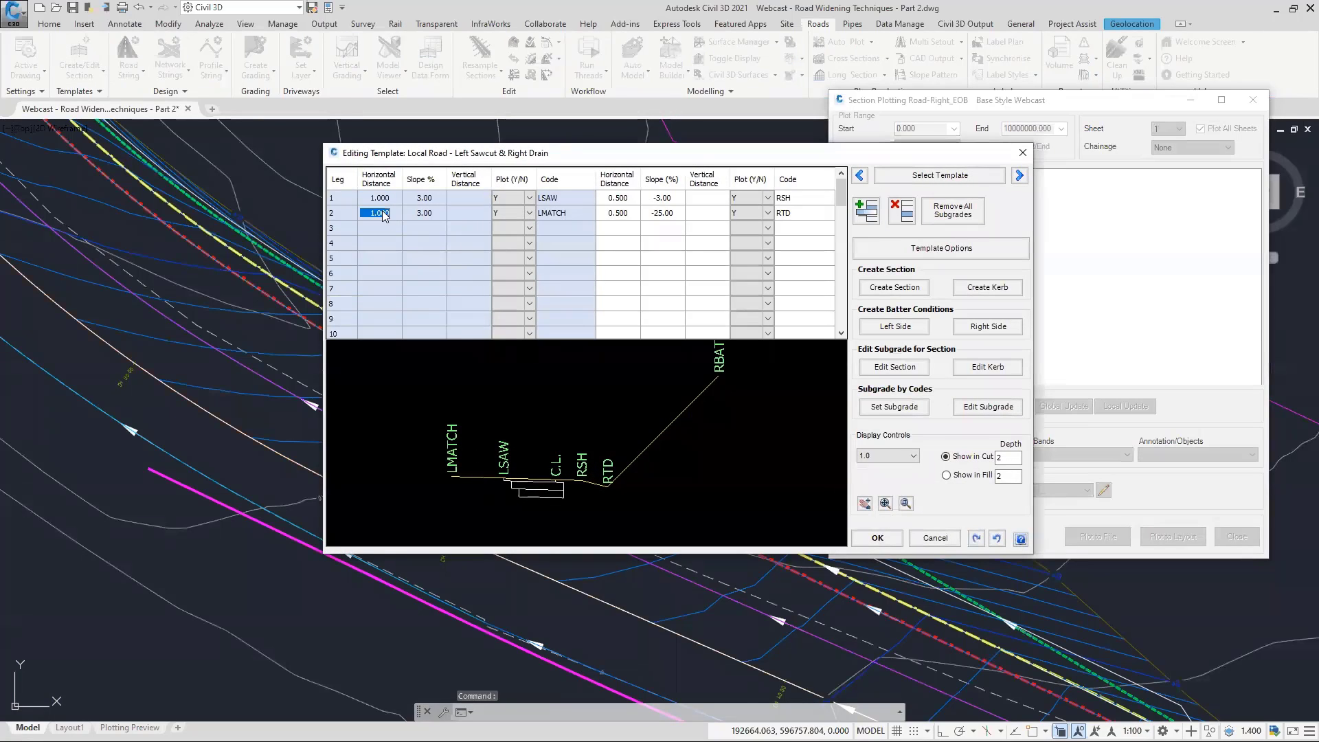
click(902, 211)
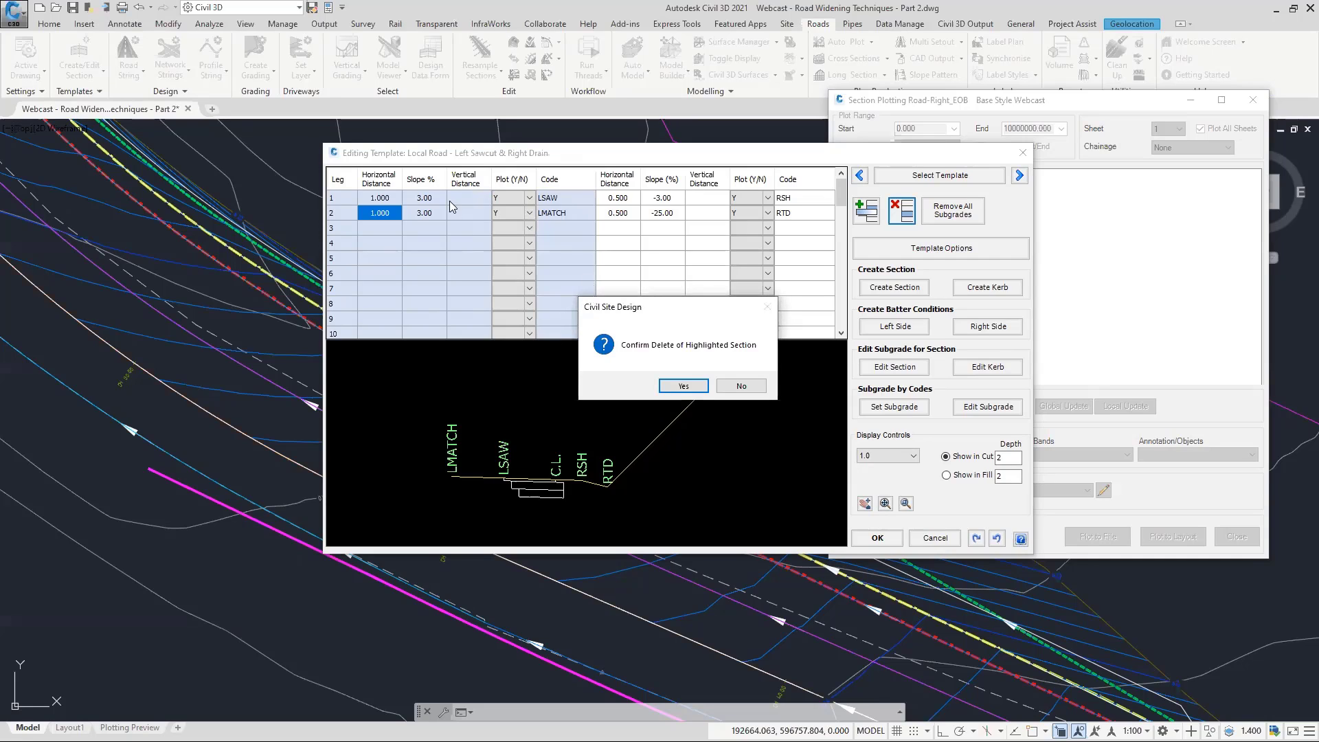
click(684, 385)
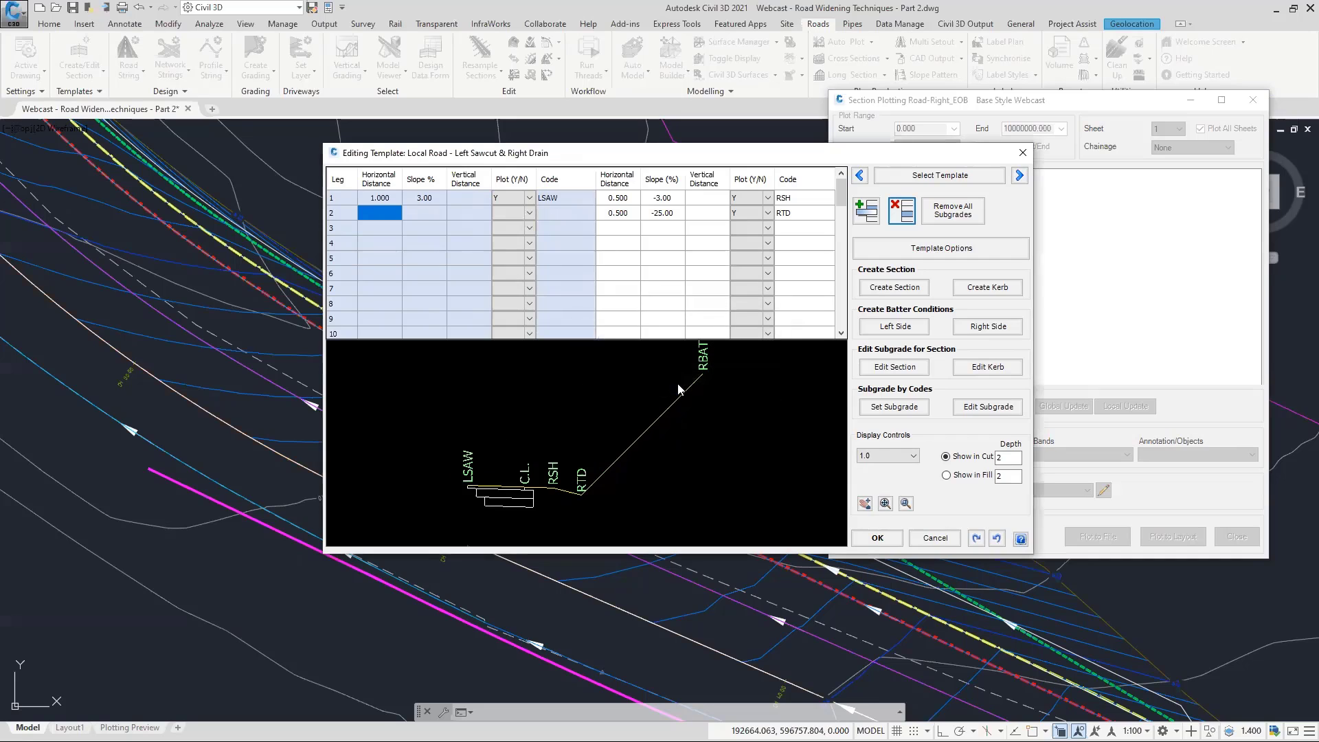
click(877, 537)
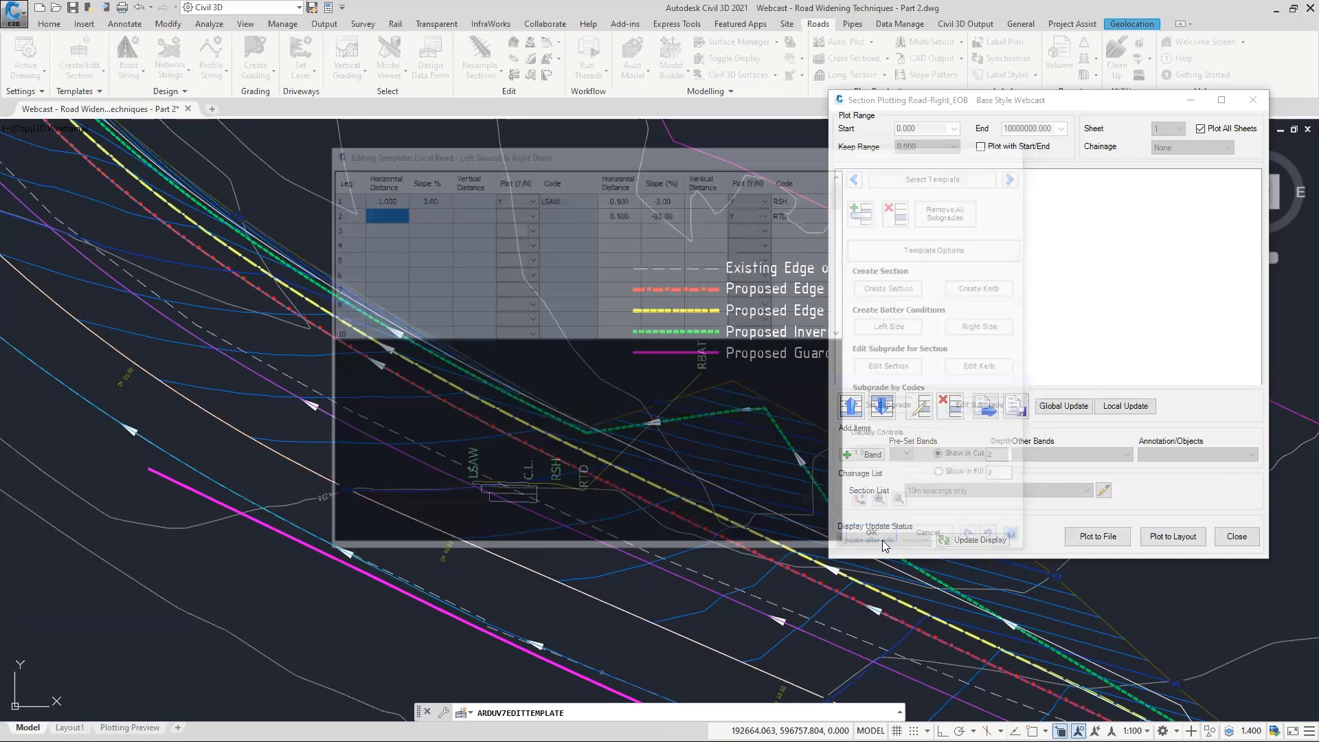
Update the section plot display to apply the edited template and check the Ch 20.00 and Ch 30.00 sections.
click(966, 541)
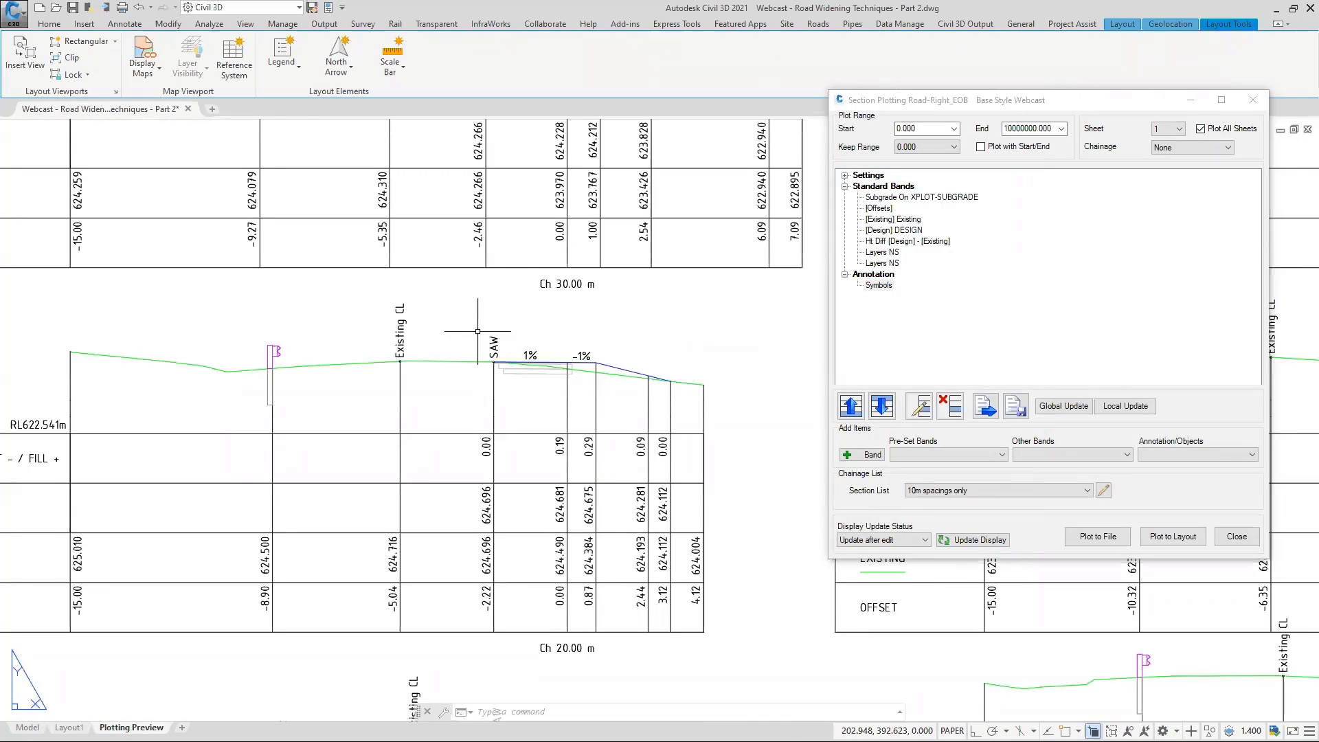
scroll(476, 331, down, 3)
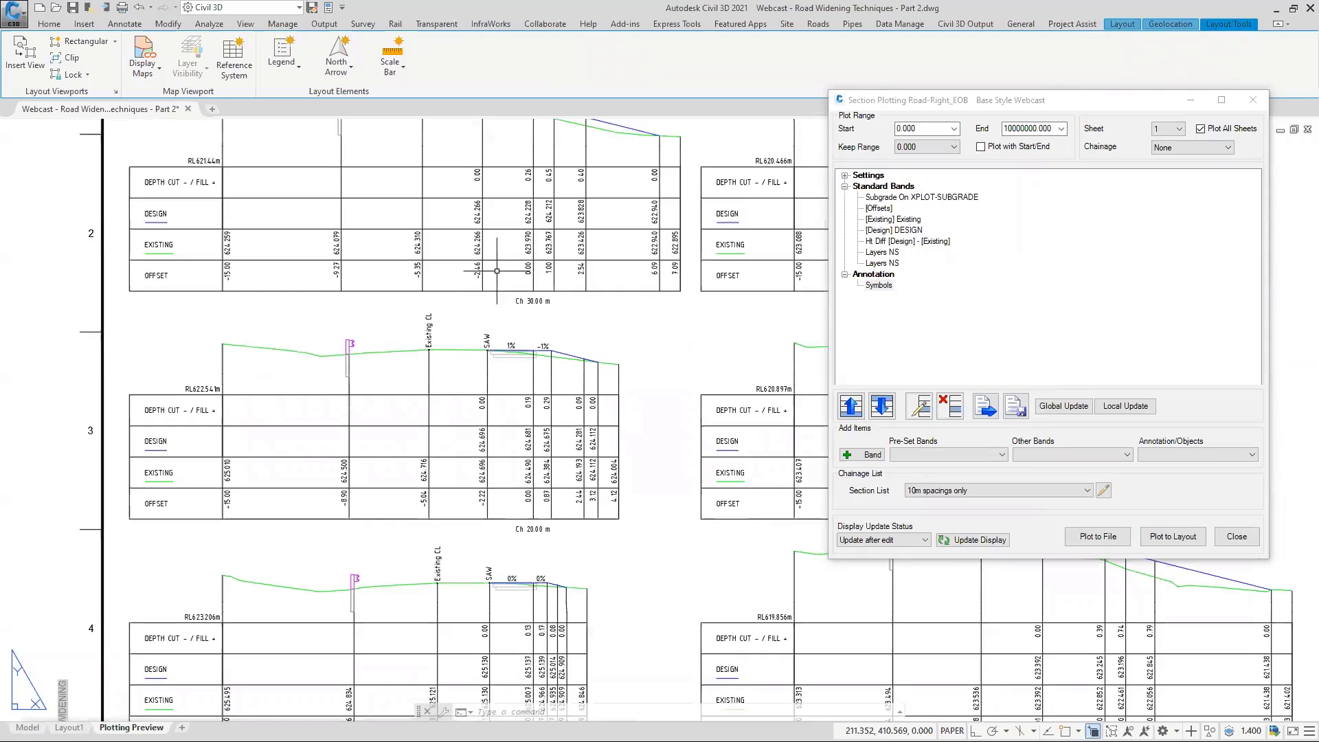
scroll(422, 306, up, 3)
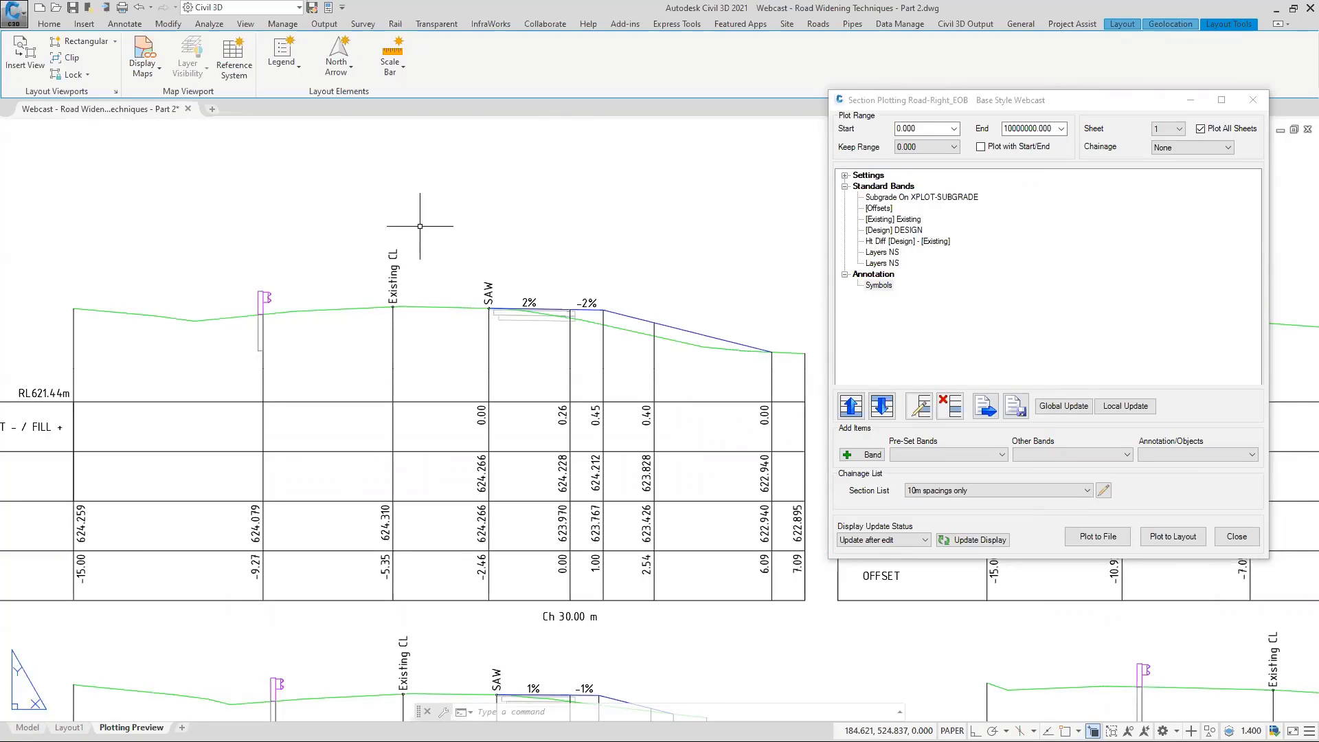
scroll(412, 234, down, 1)
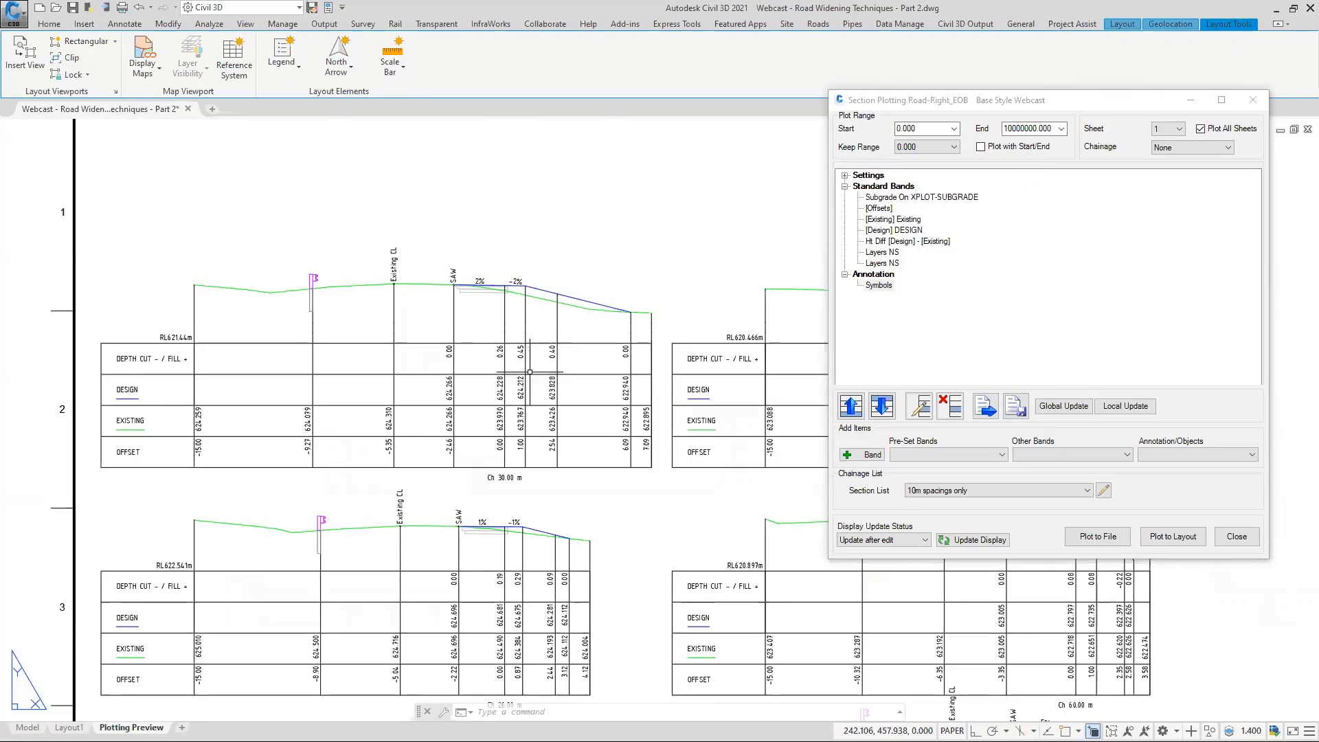
Examine the pre-set band options and the basic plot settings for scales, layout, default end offsets and text, and close without changes.
click(948, 456)
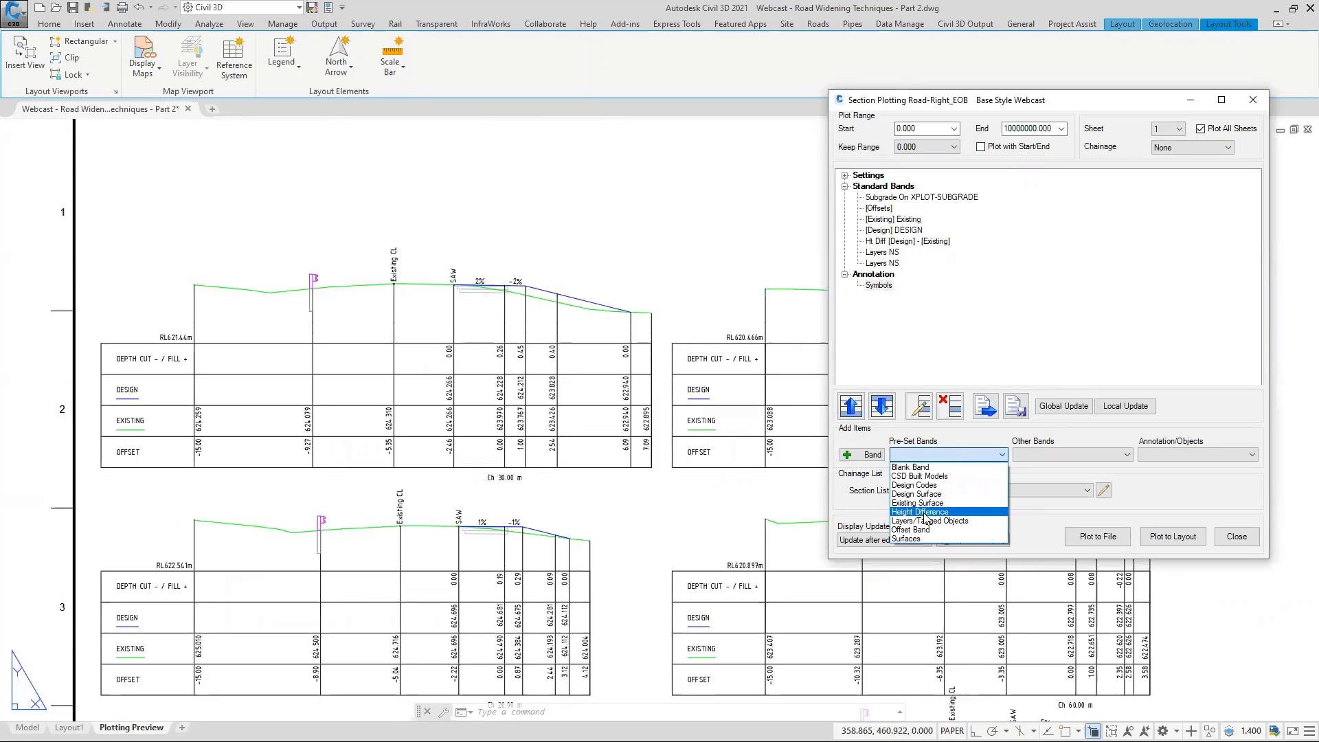
click(886, 241)
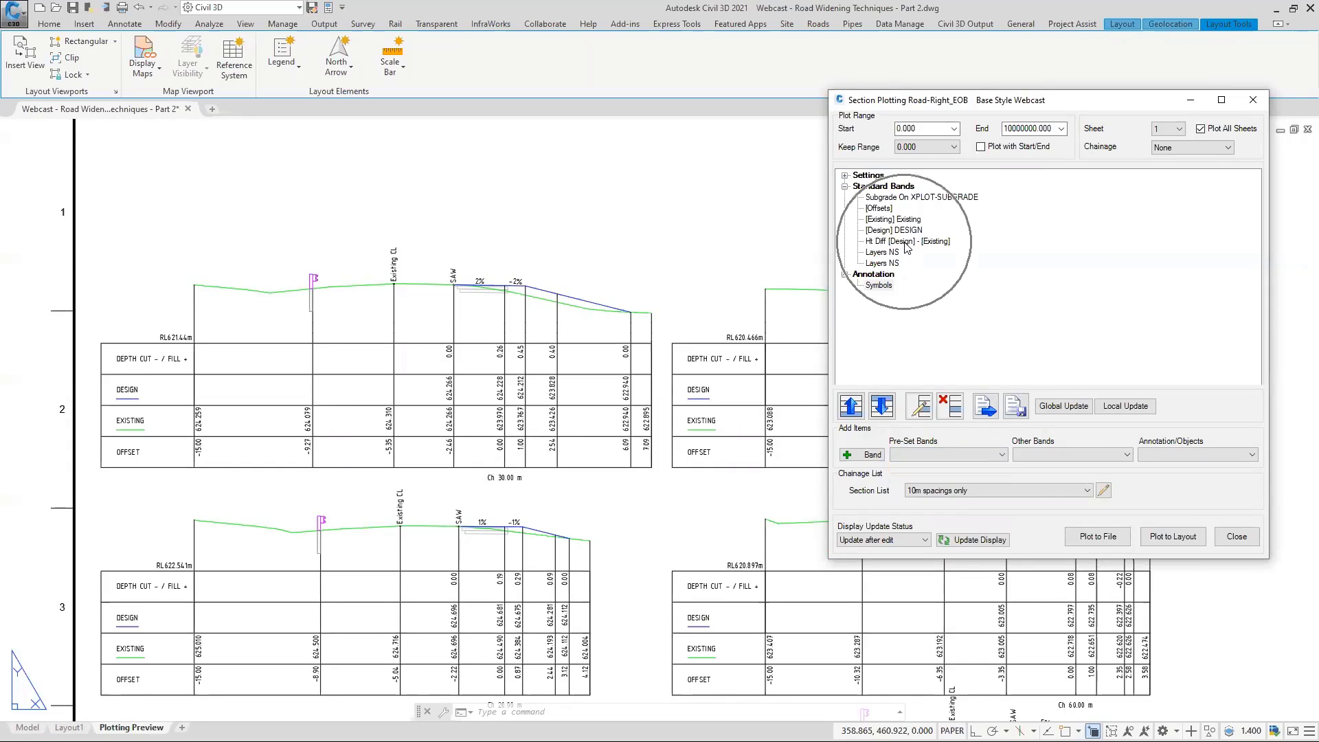
click(844, 176)
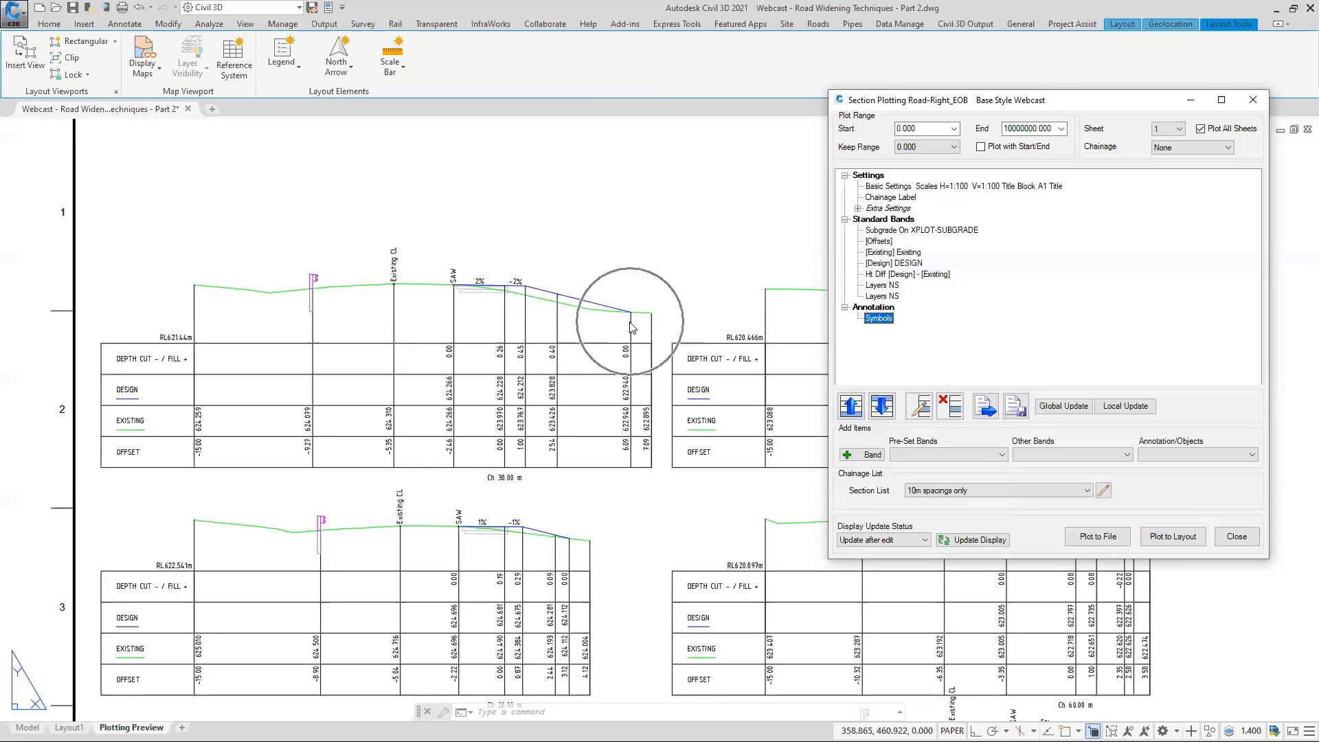
double_click(964, 187)
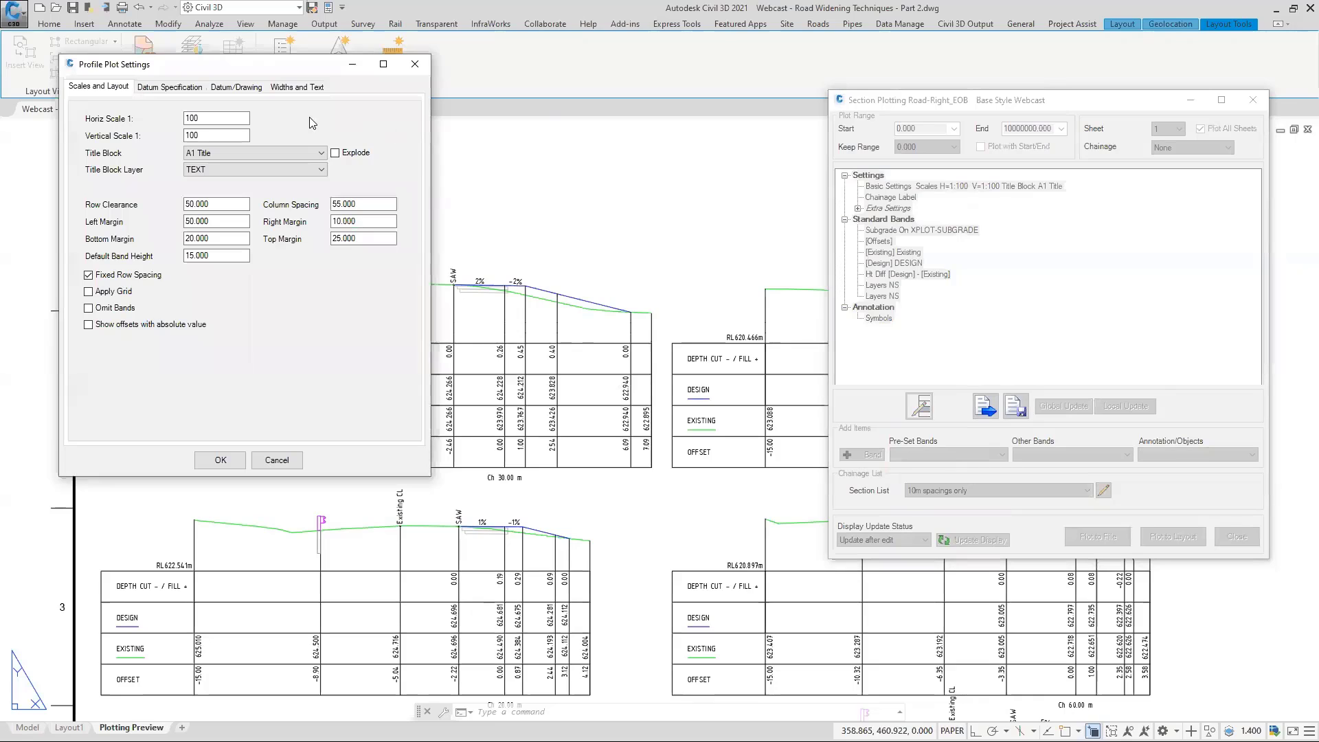
click(287, 89)
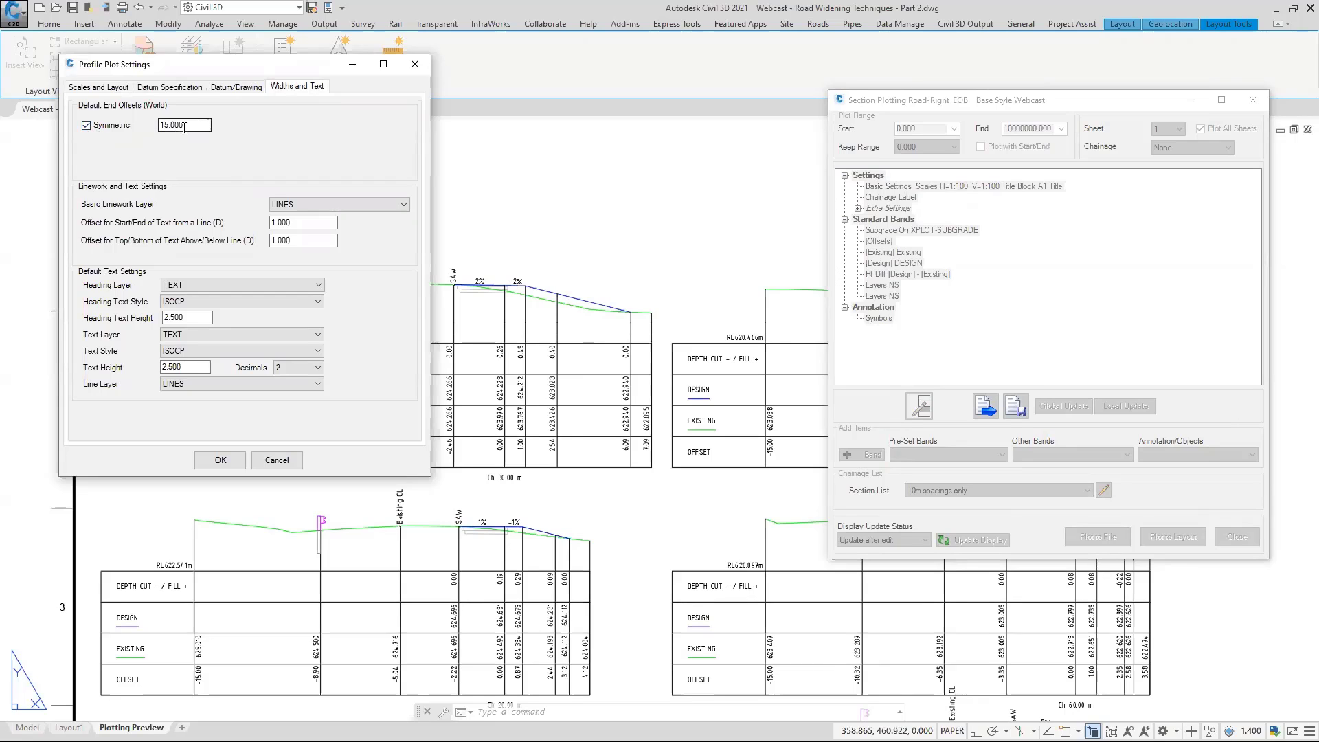
click(275, 462)
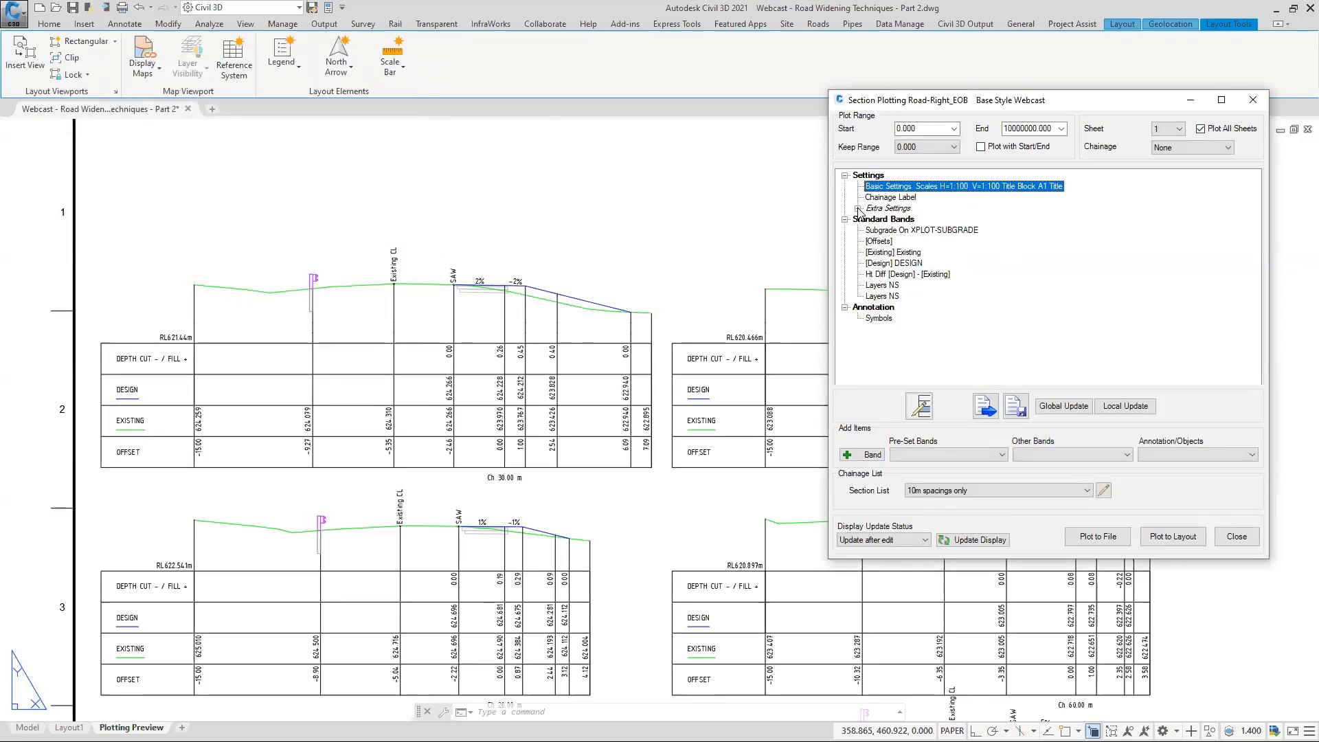
Examine the Section Widths extra setting, including the right-side batter offsets for linework and text, and close its window.
click(858, 209)
double_click(901, 274)
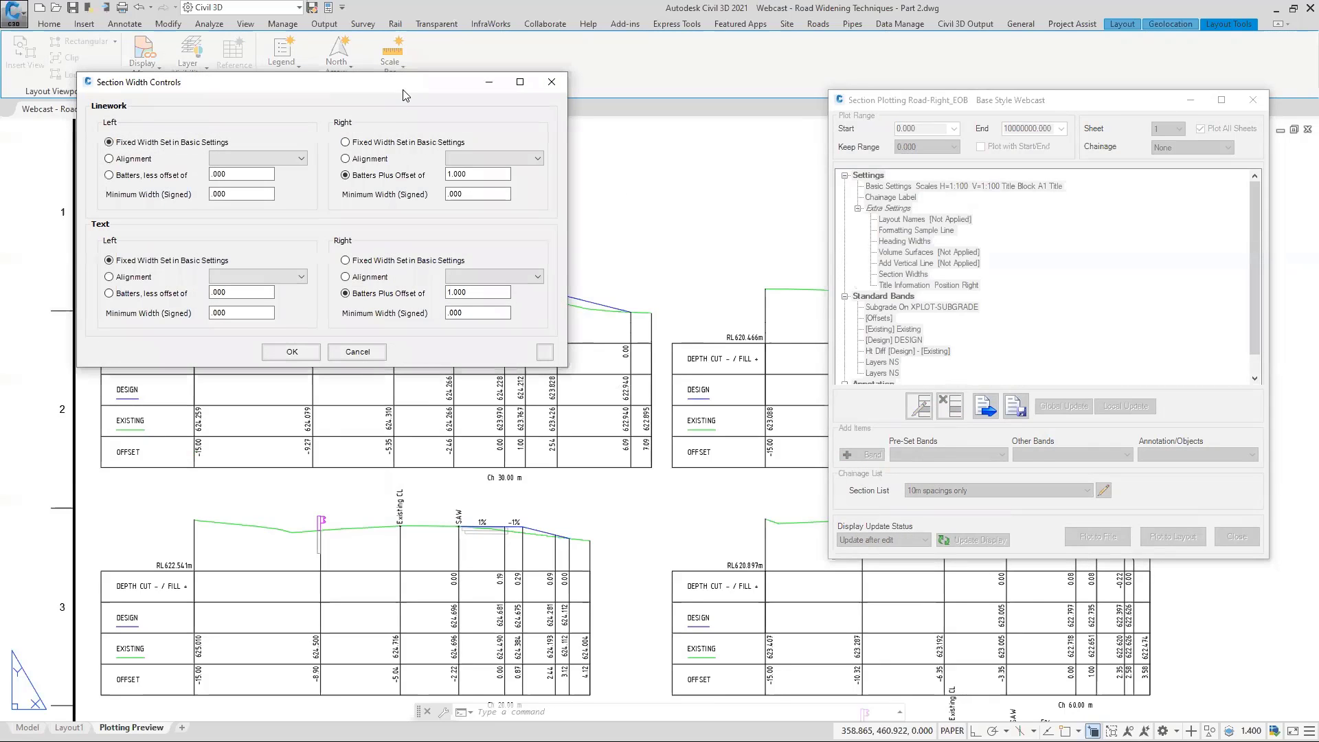
drag(417, 85, 844, 80)
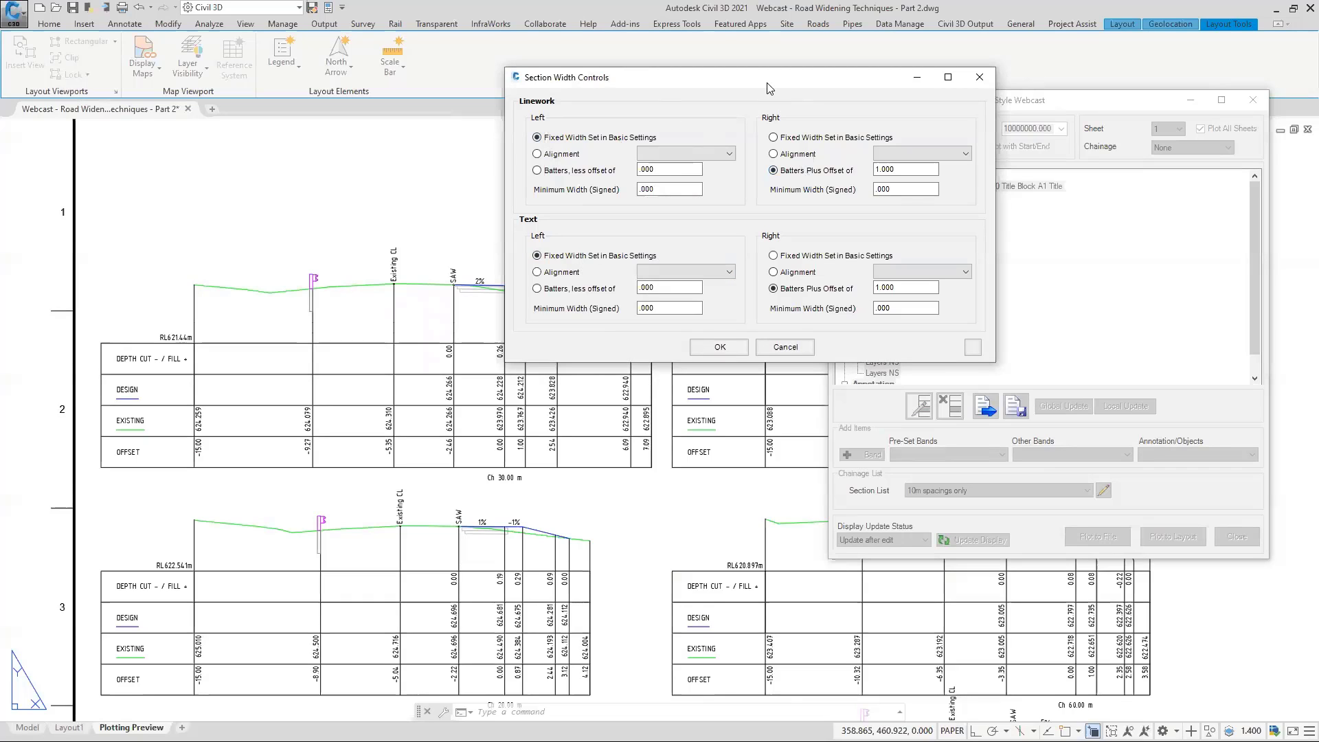
drag(781, 86, 968, 61)
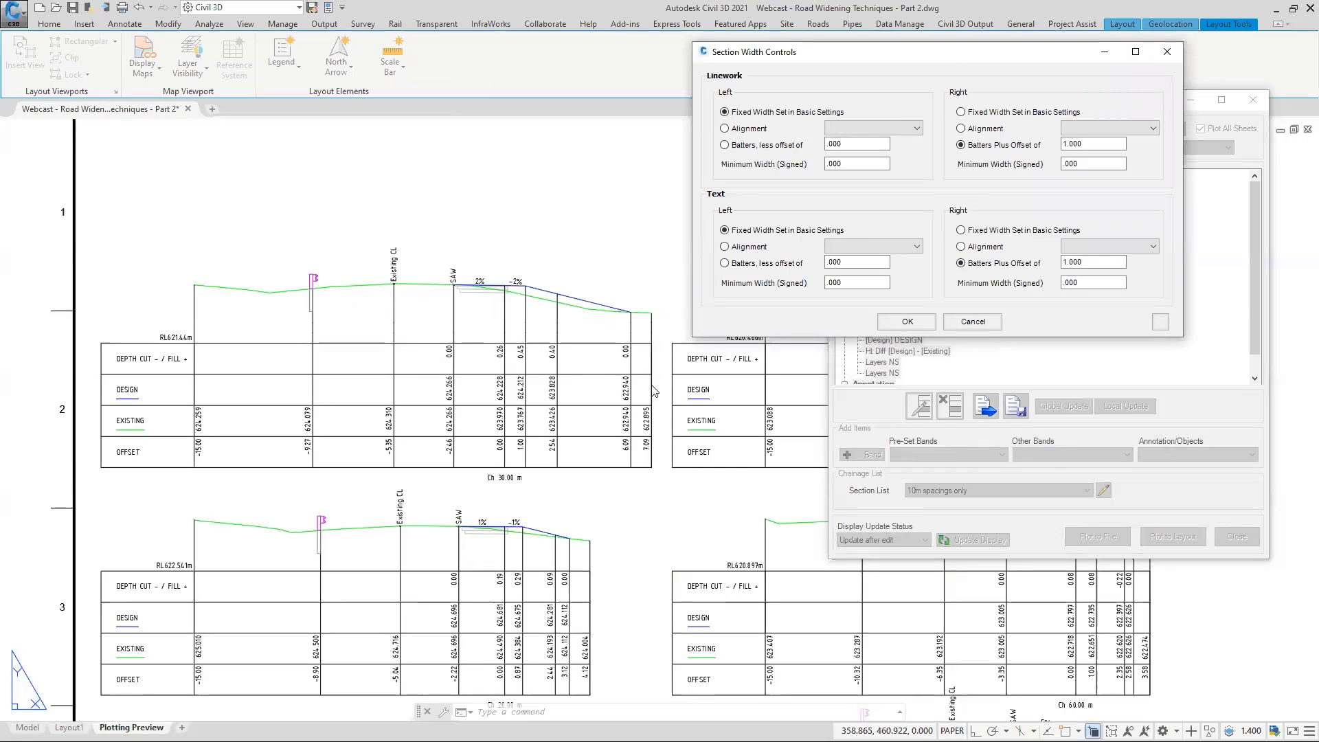
drag(1107, 143, 1044, 143)
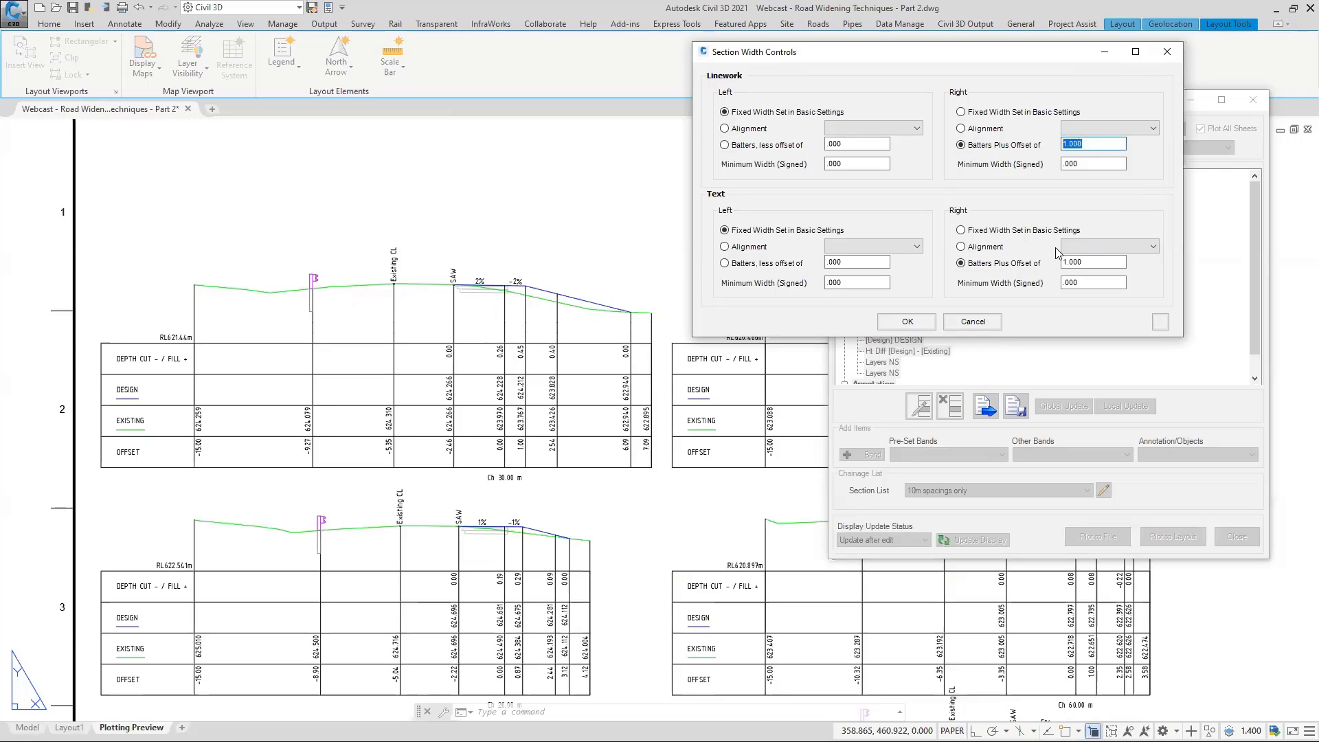
drag(1093, 262, 1058, 263)
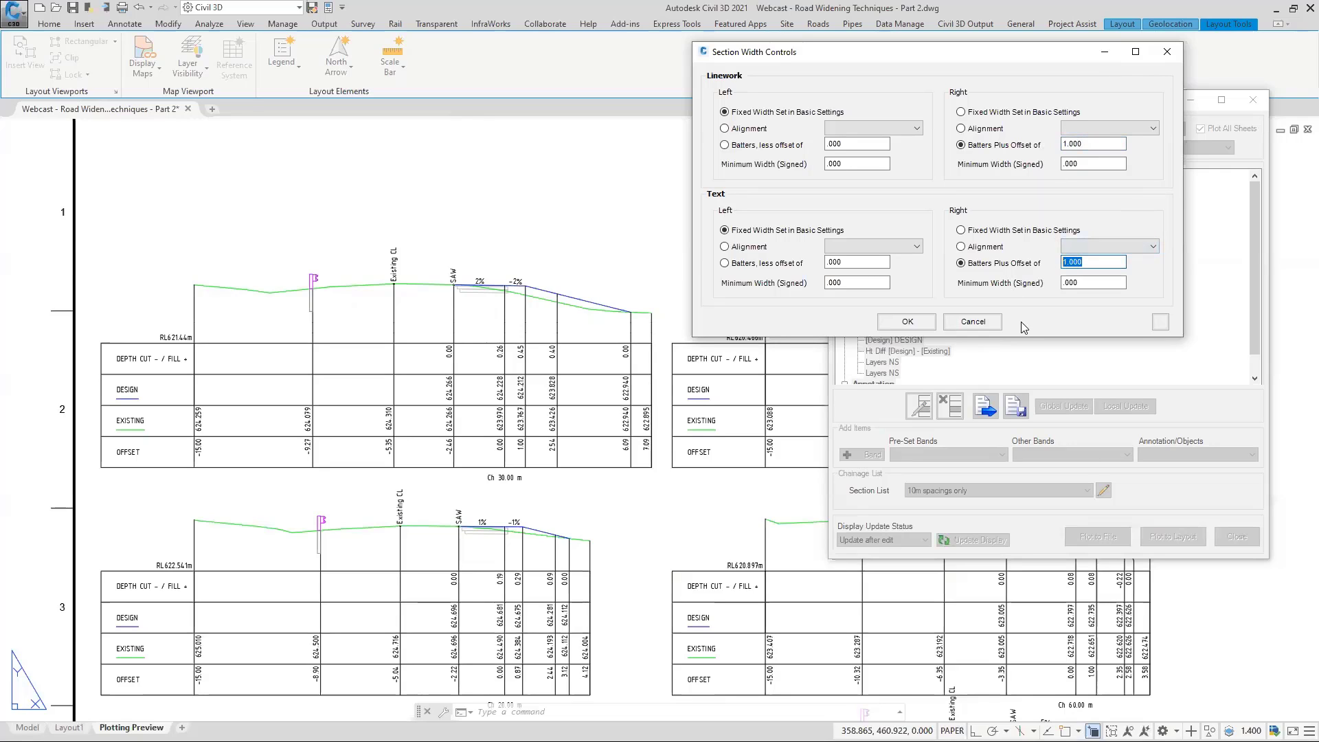
click(886, 320)
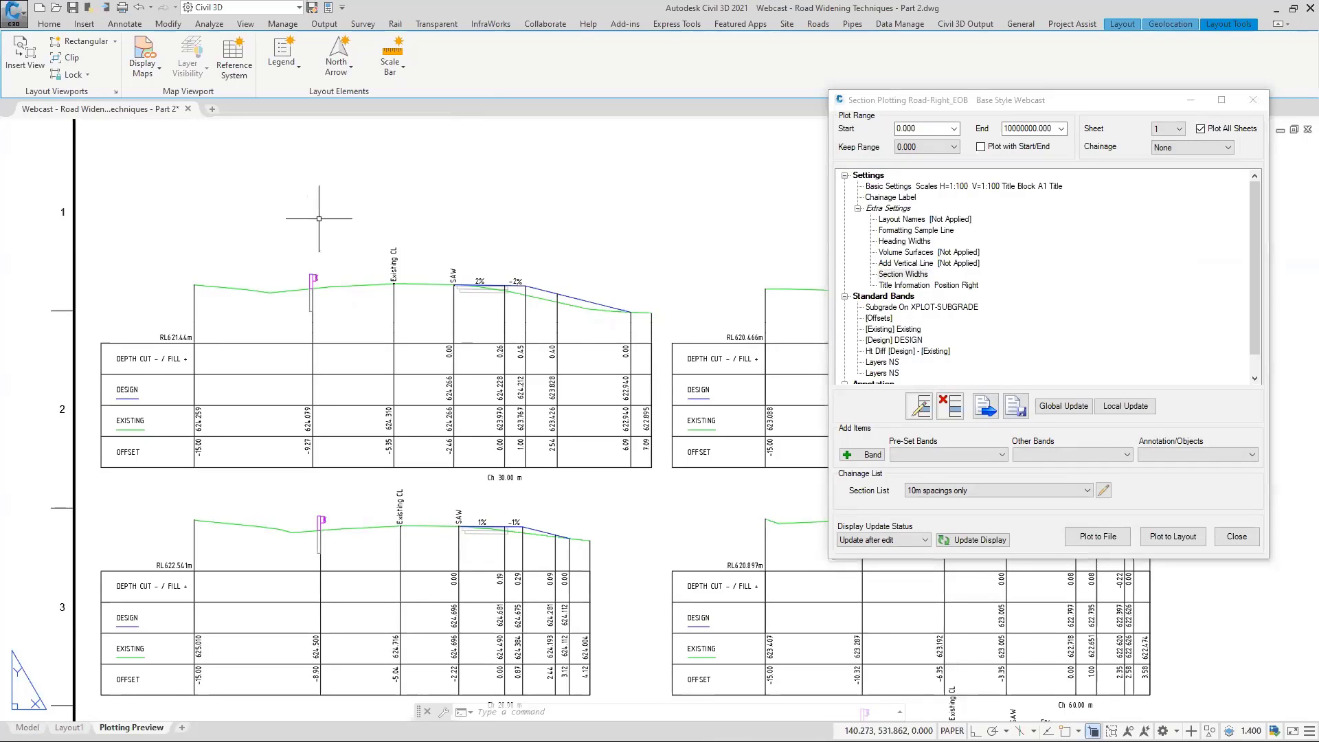
scroll(283, 286, up, 1)
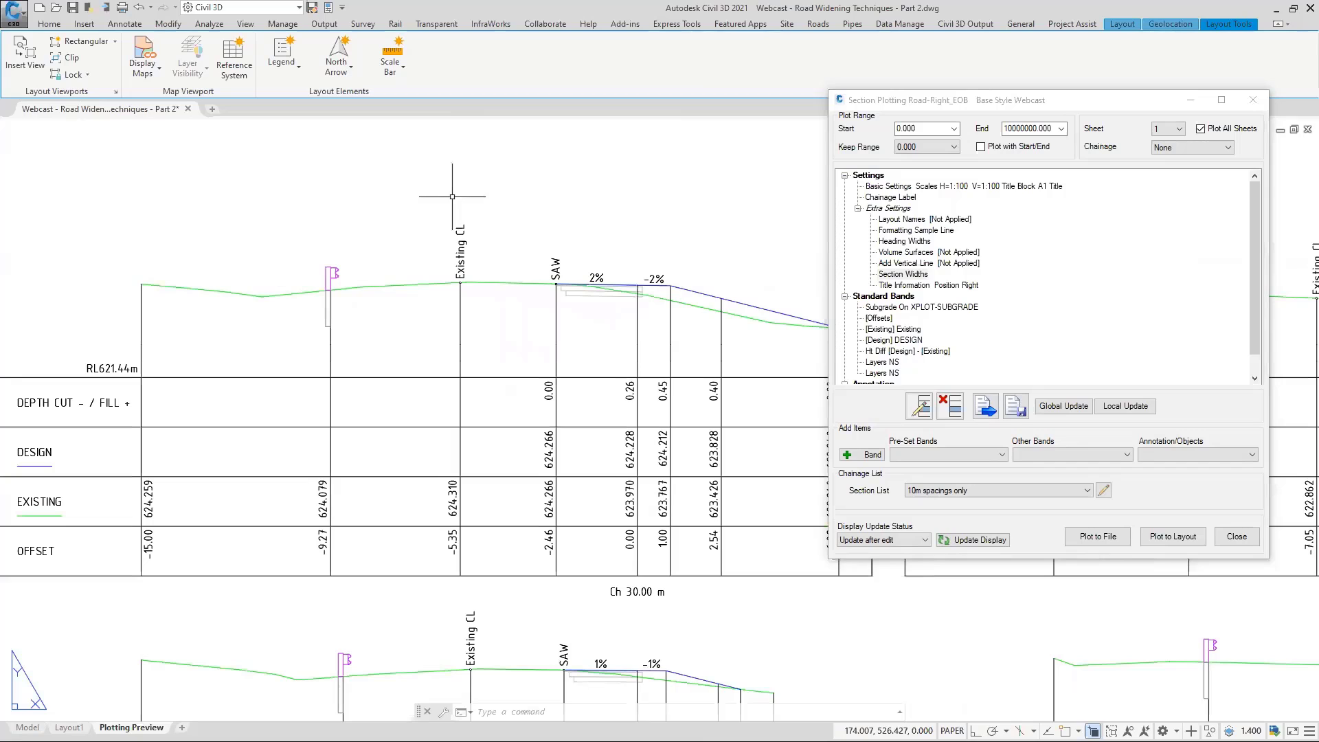
key(ctrl)
key(ctrl)
click(947, 454)
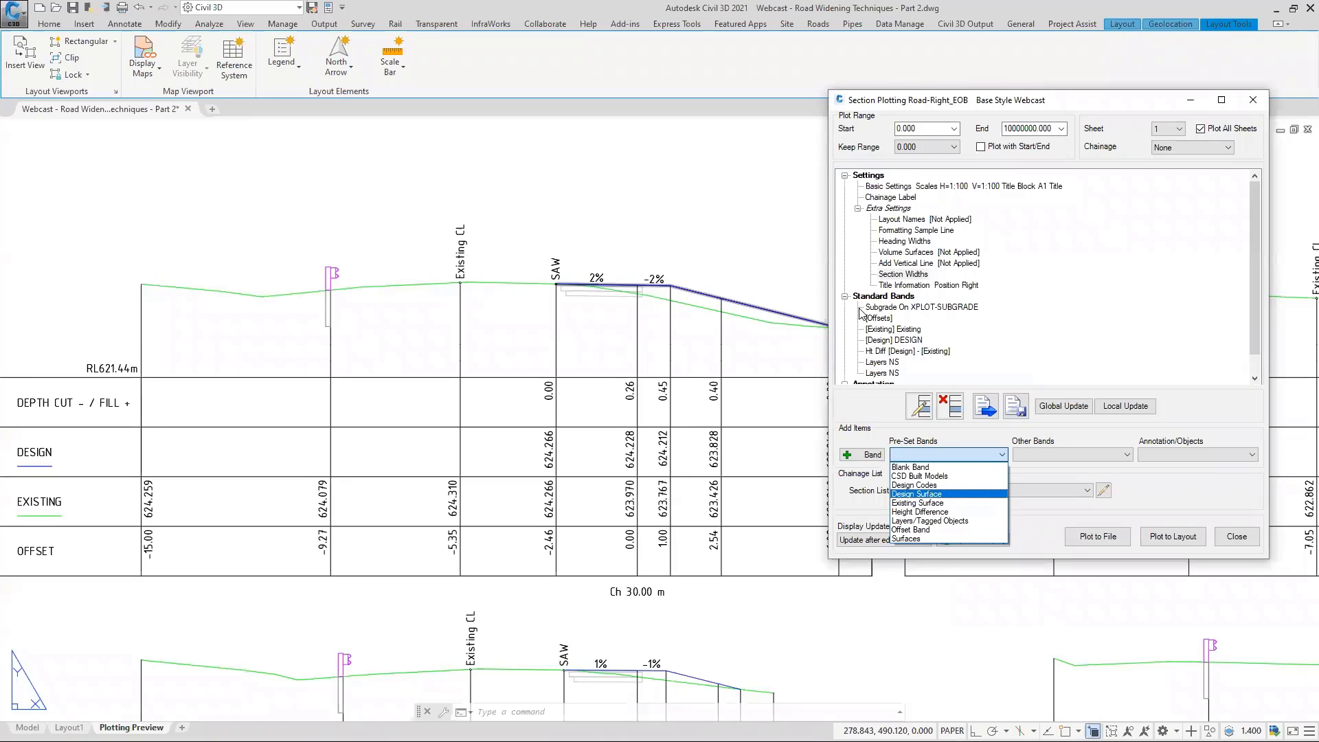
click(1000, 102)
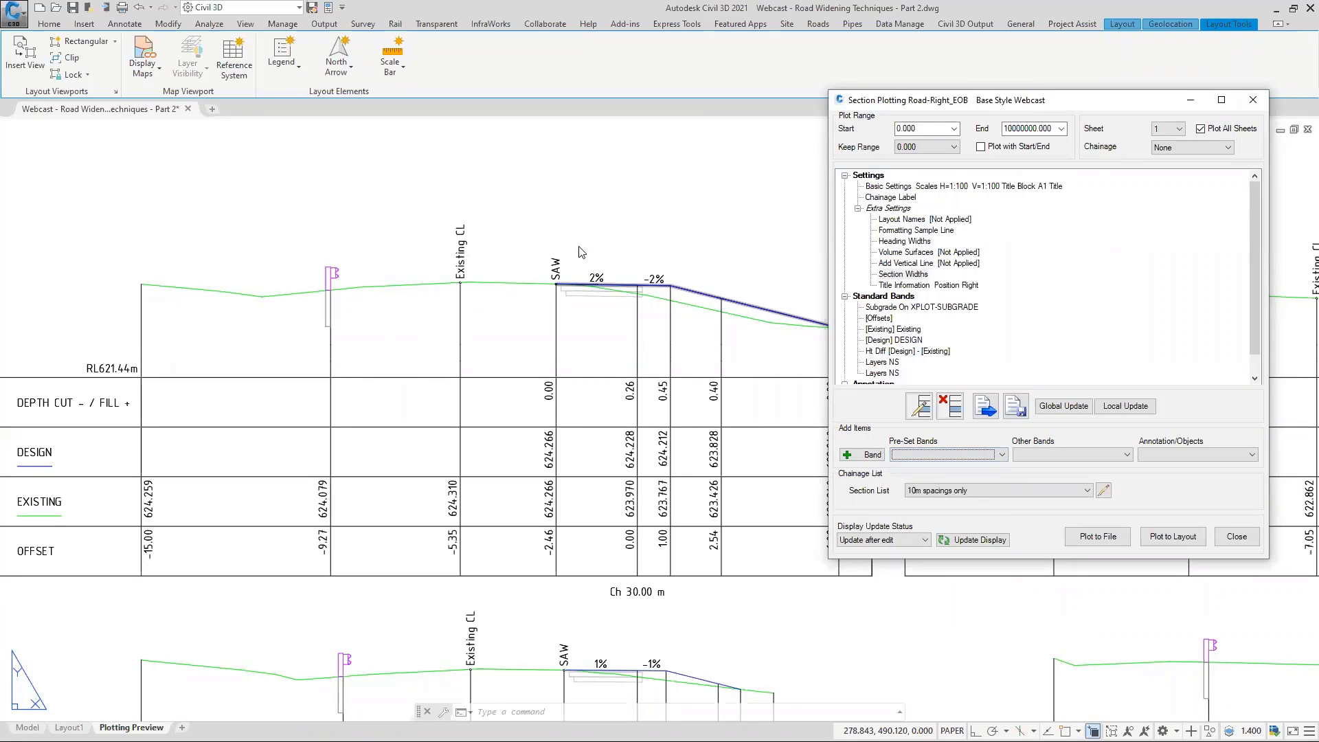
In model space, start the Tag Objects tool, inspect the existing tag on the northern guard rail line and cancel without changing it.
click(28, 727)
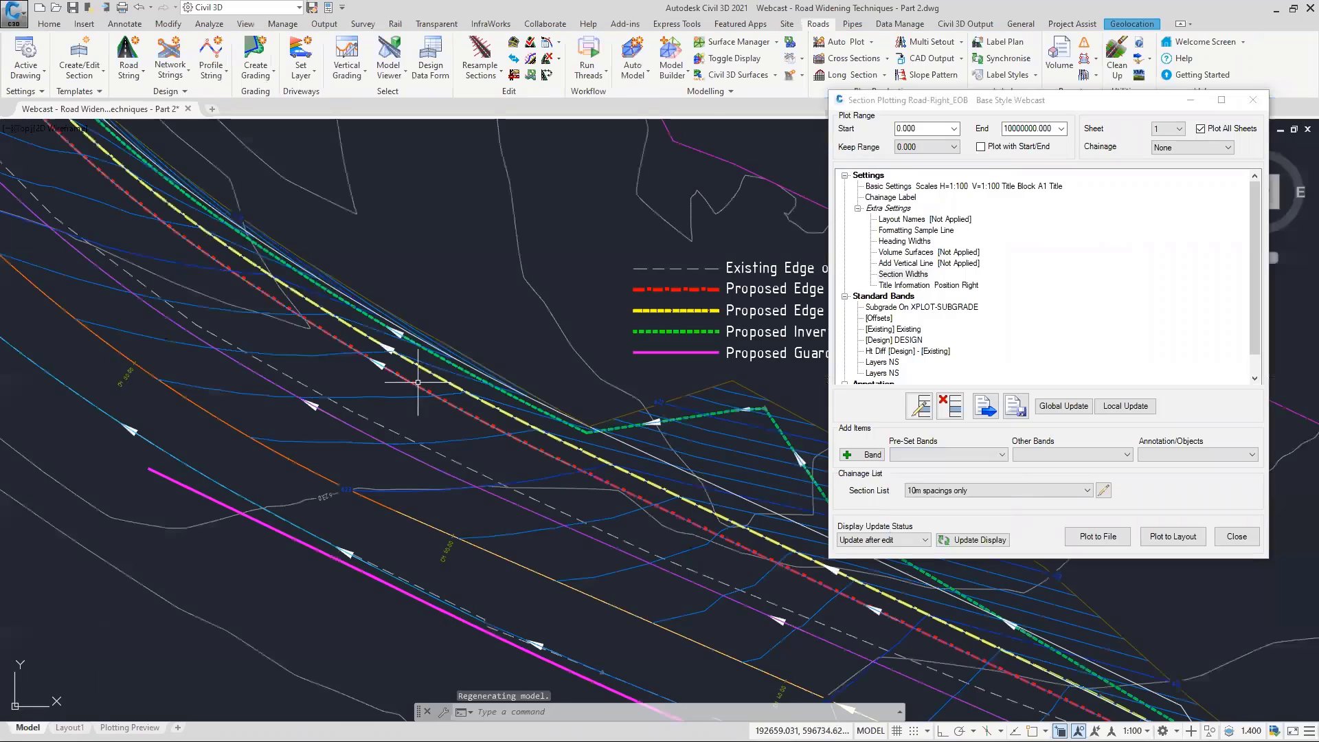
scroll(412, 384, down, 4)
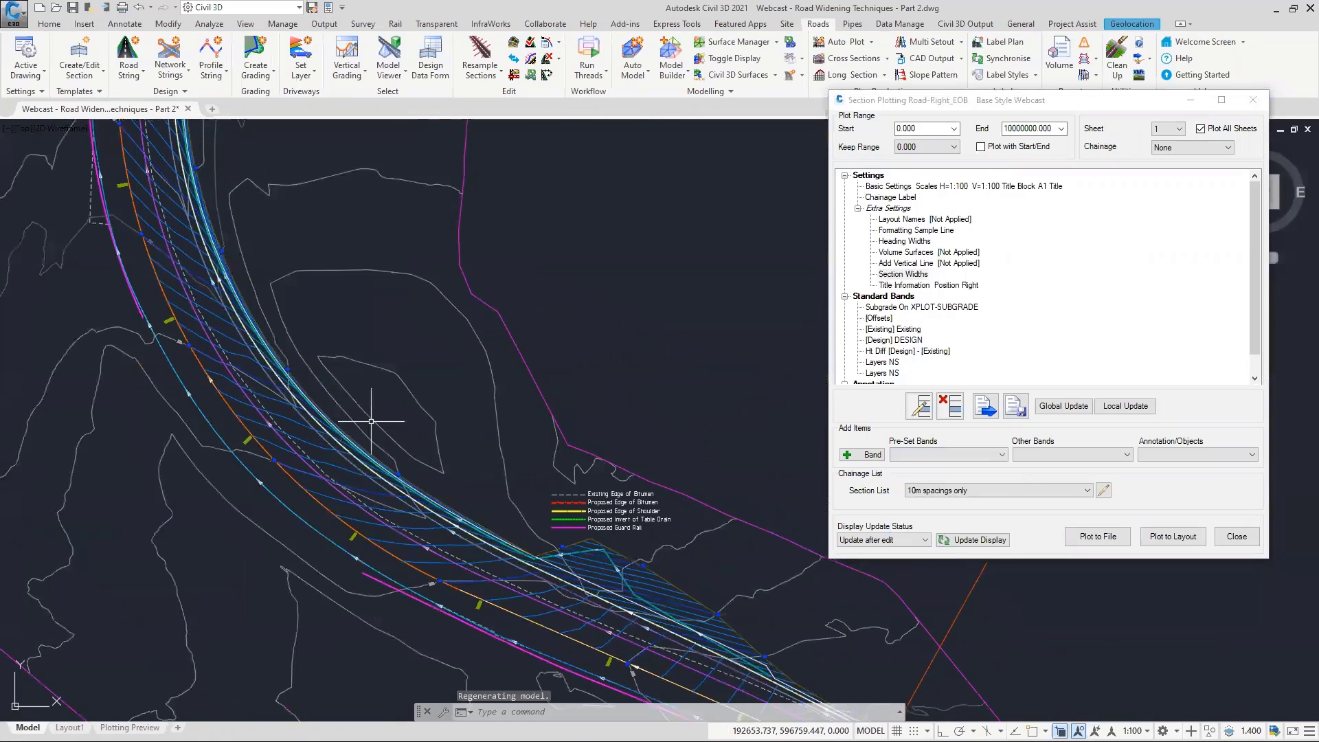
click(887, 60)
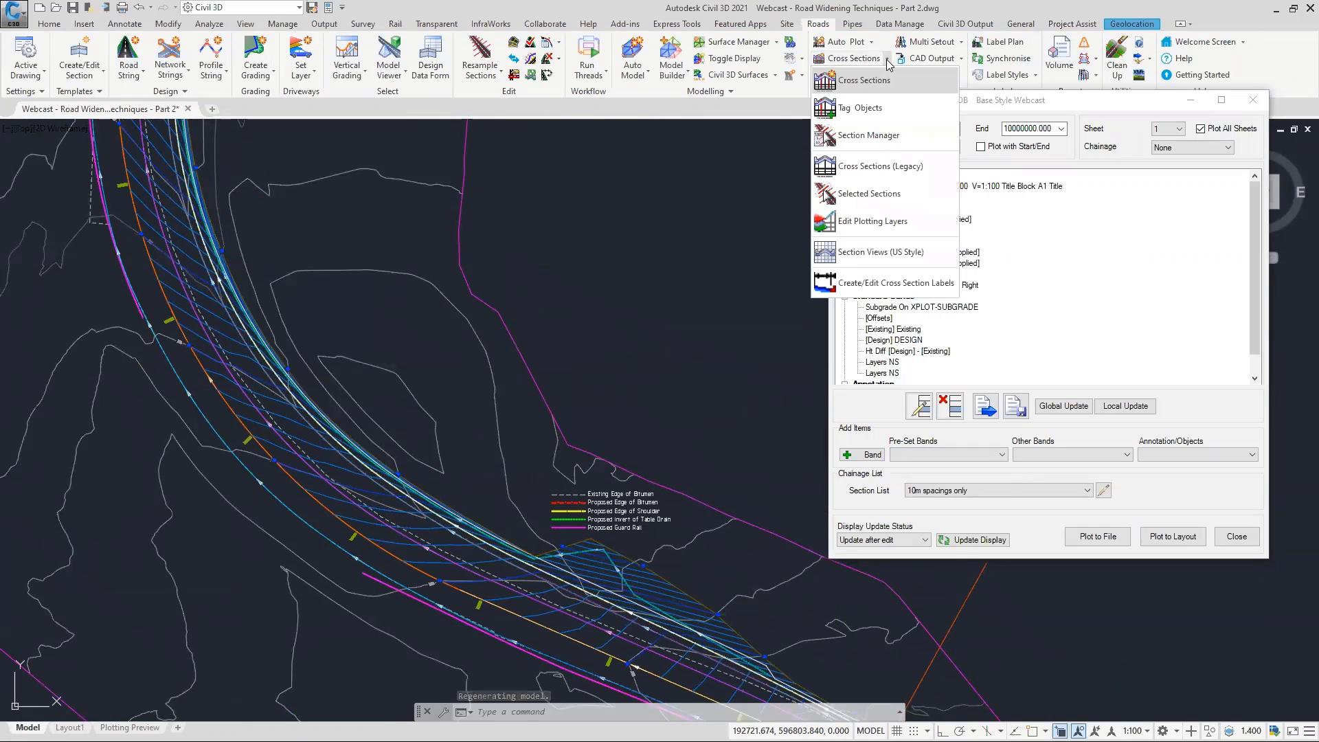
click(860, 109)
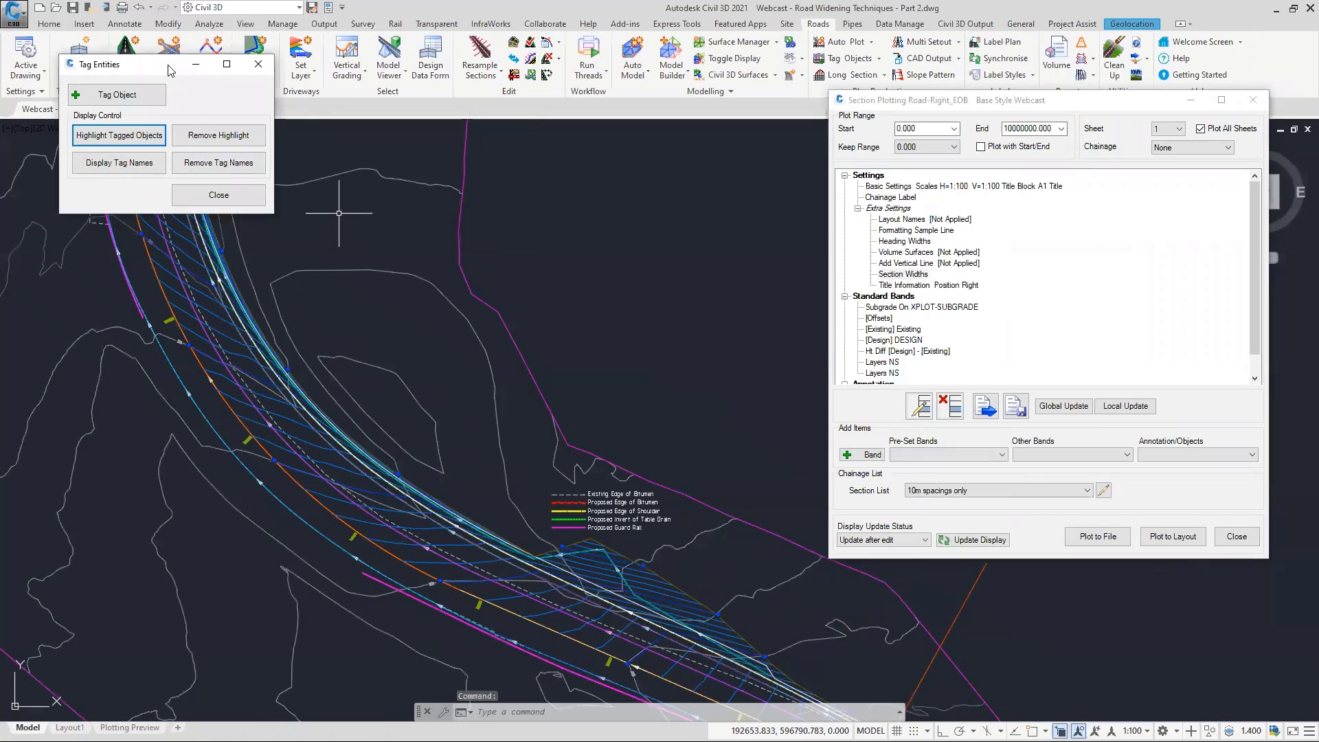
drag(169, 69, 607, 160)
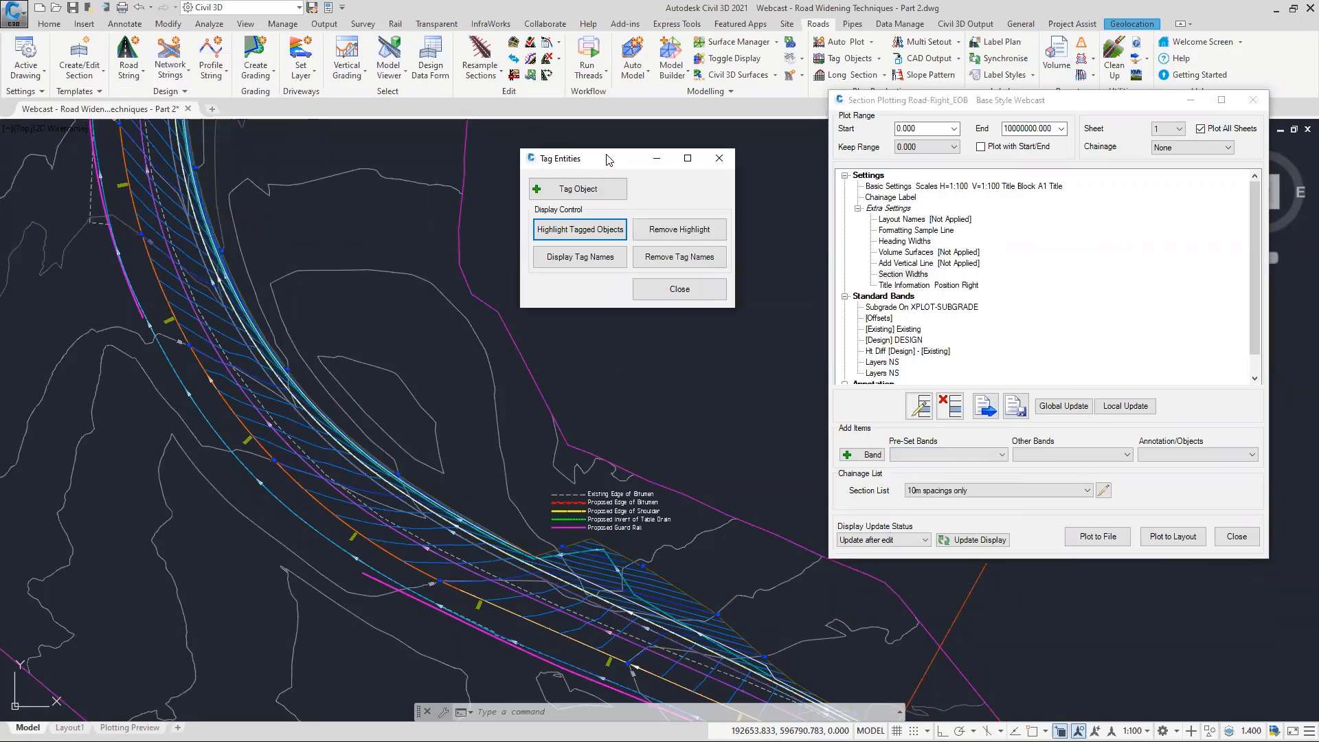
click(595, 197)
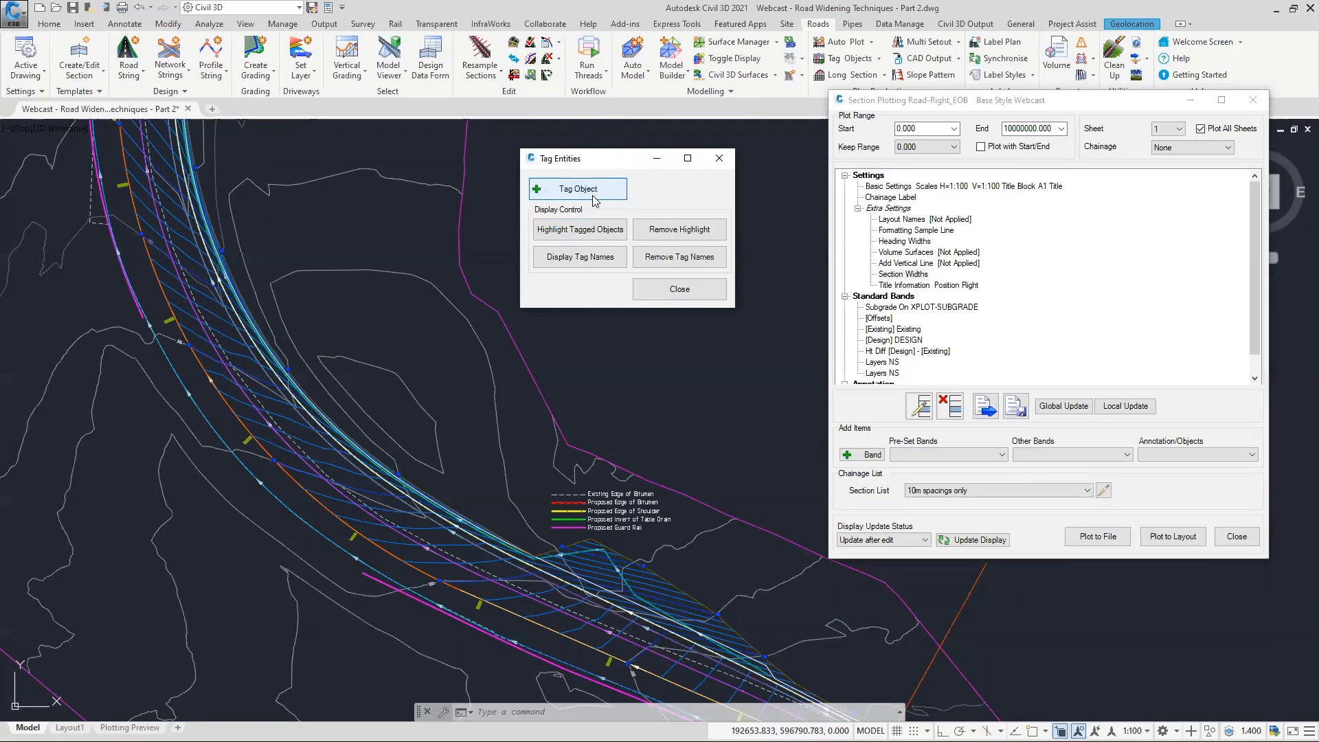
scroll(155, 319, up, 4)
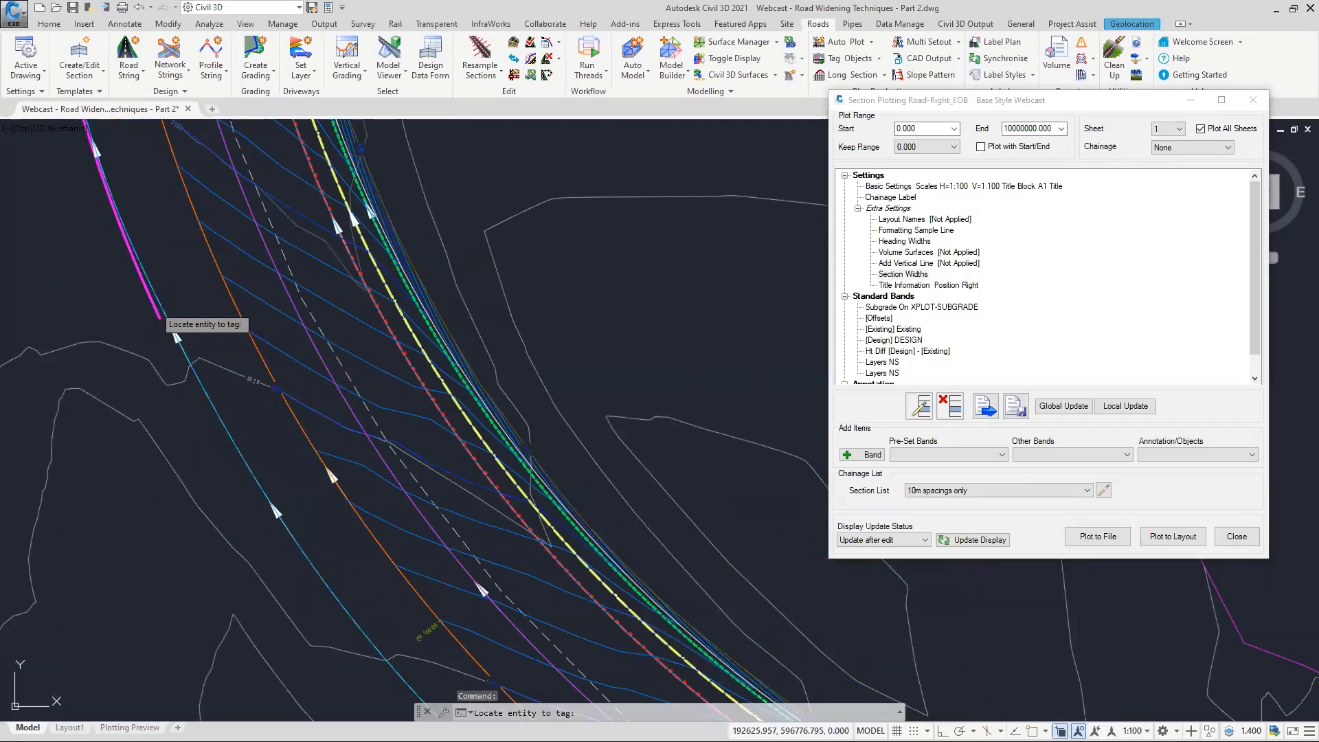
click(153, 309)
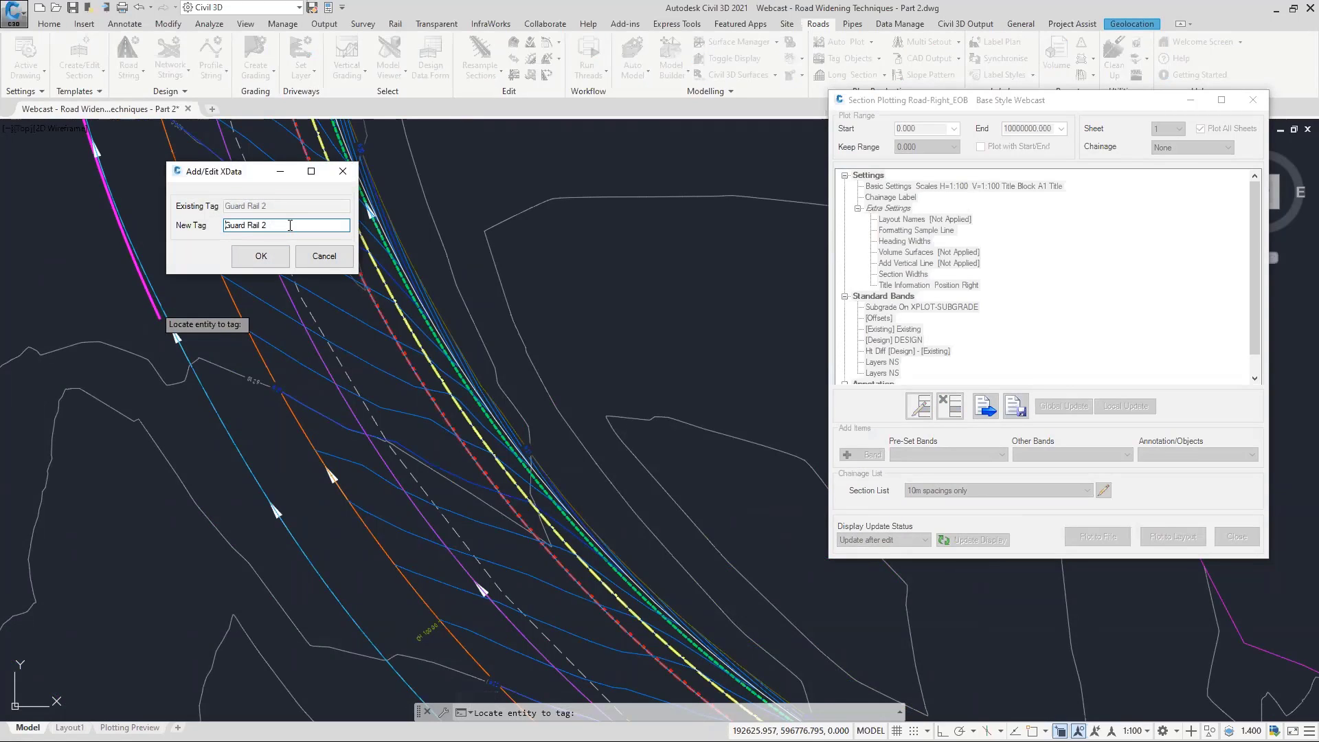
drag(285, 225, 222, 227)
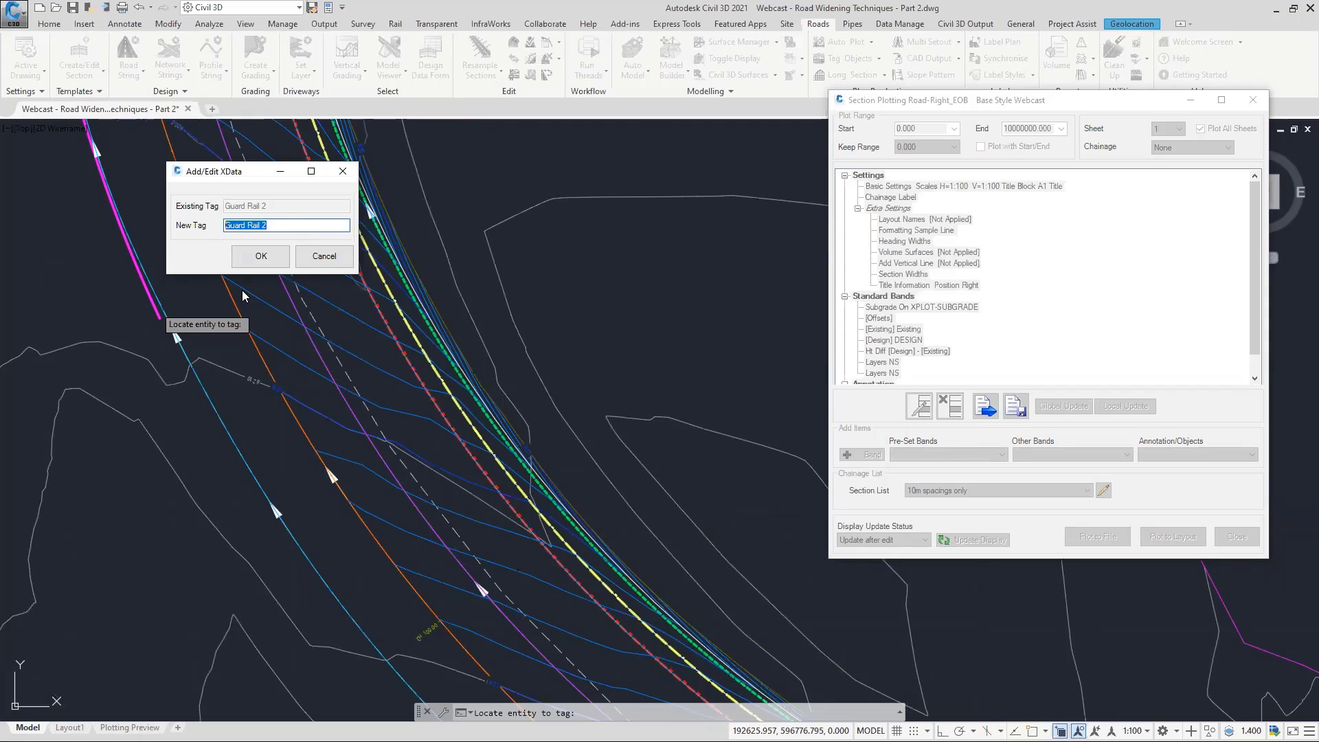
click(323, 257)
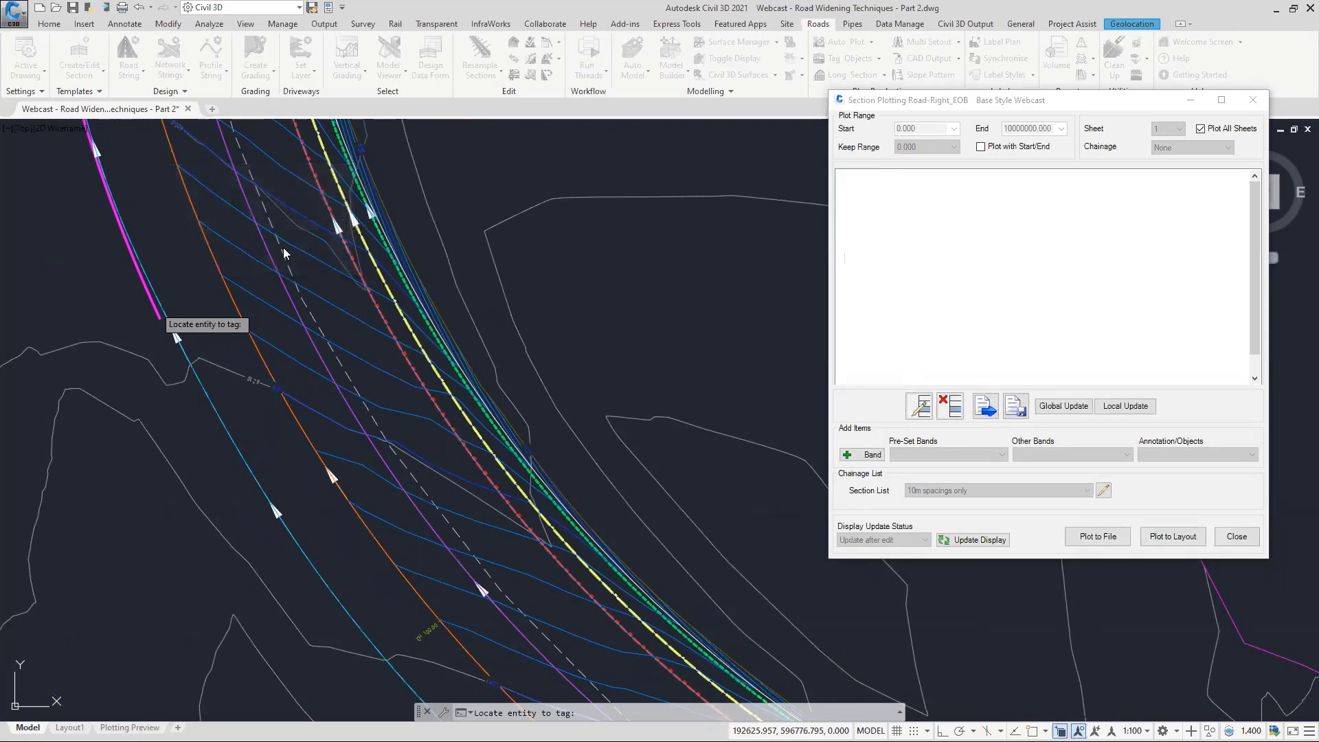
Inspect the existing tag on the southern guard rail line, cancel without changing it and end the tagging.
scroll(295, 293, down, 2)
scroll(435, 494, up, 4)
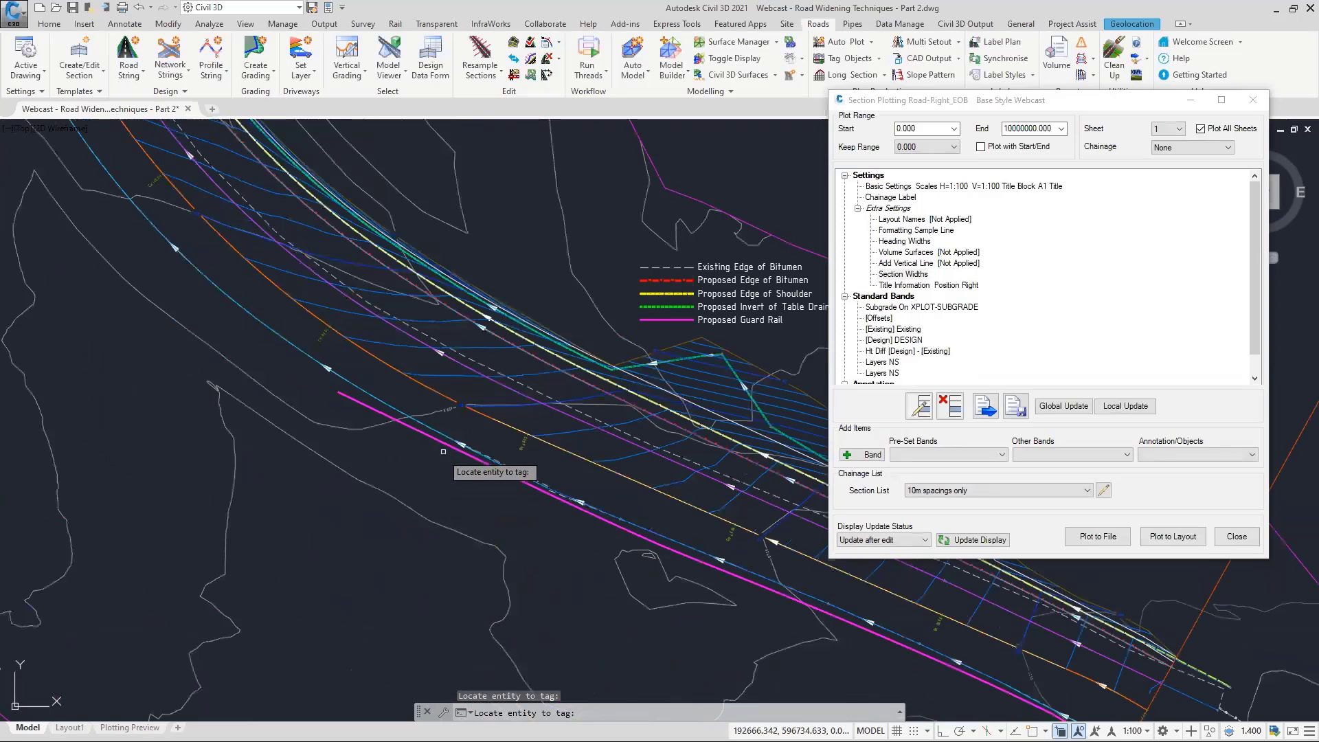
click(438, 442)
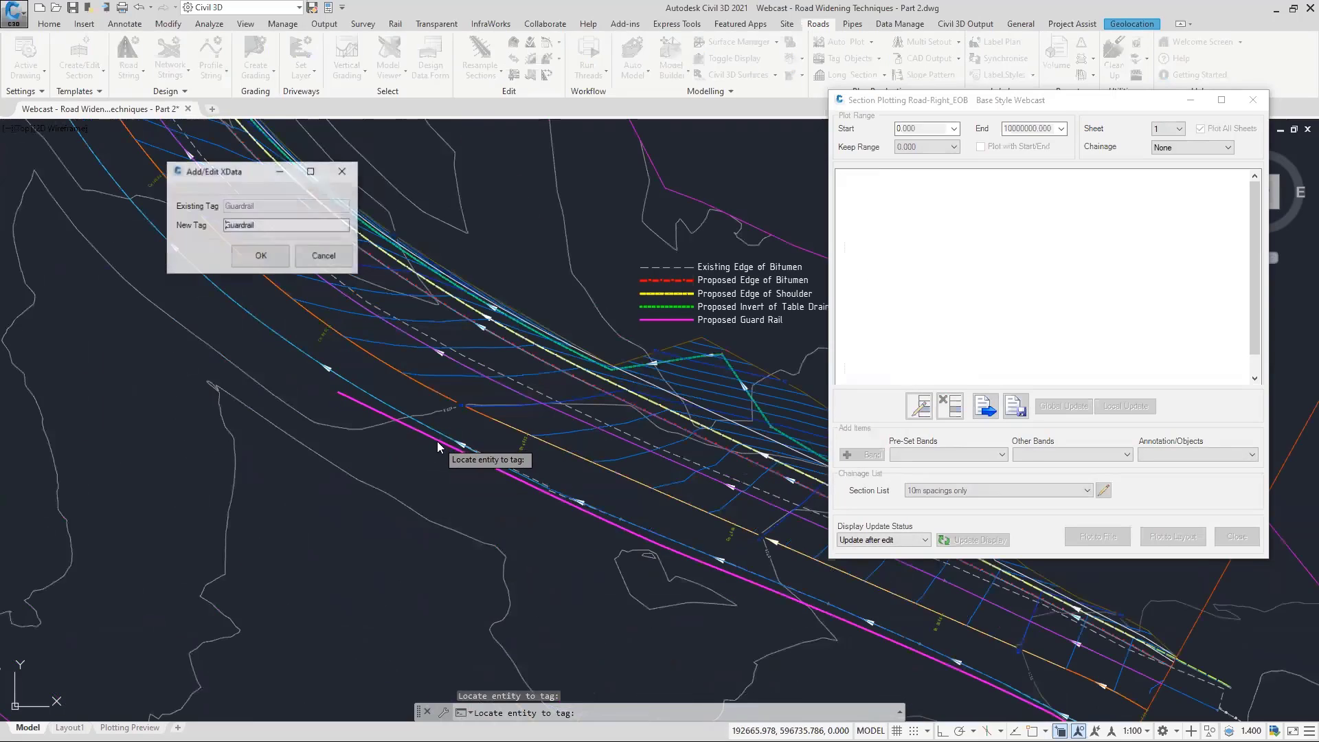
click(324, 258)
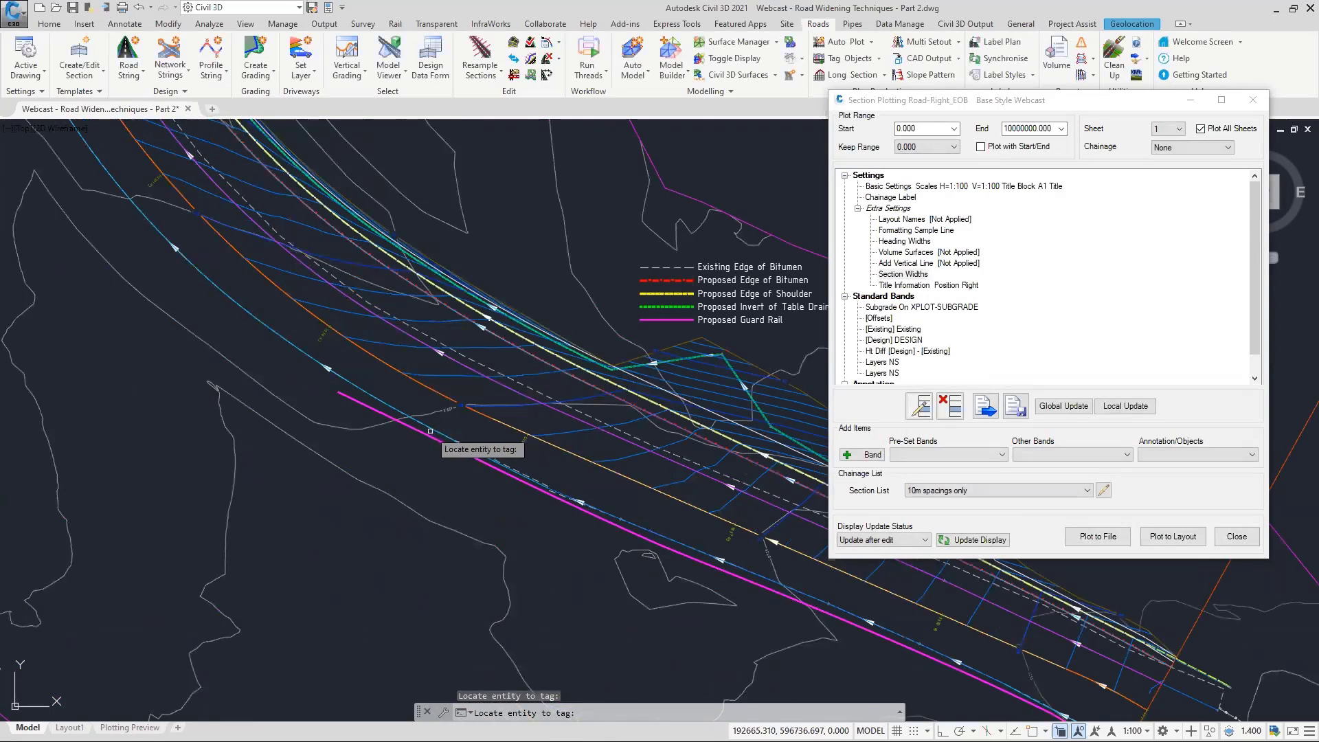
key(Escape)
Highlight the tagged objects and display their tag names to review both guard rails, remove the names and close Tag Entities.
click(599, 229)
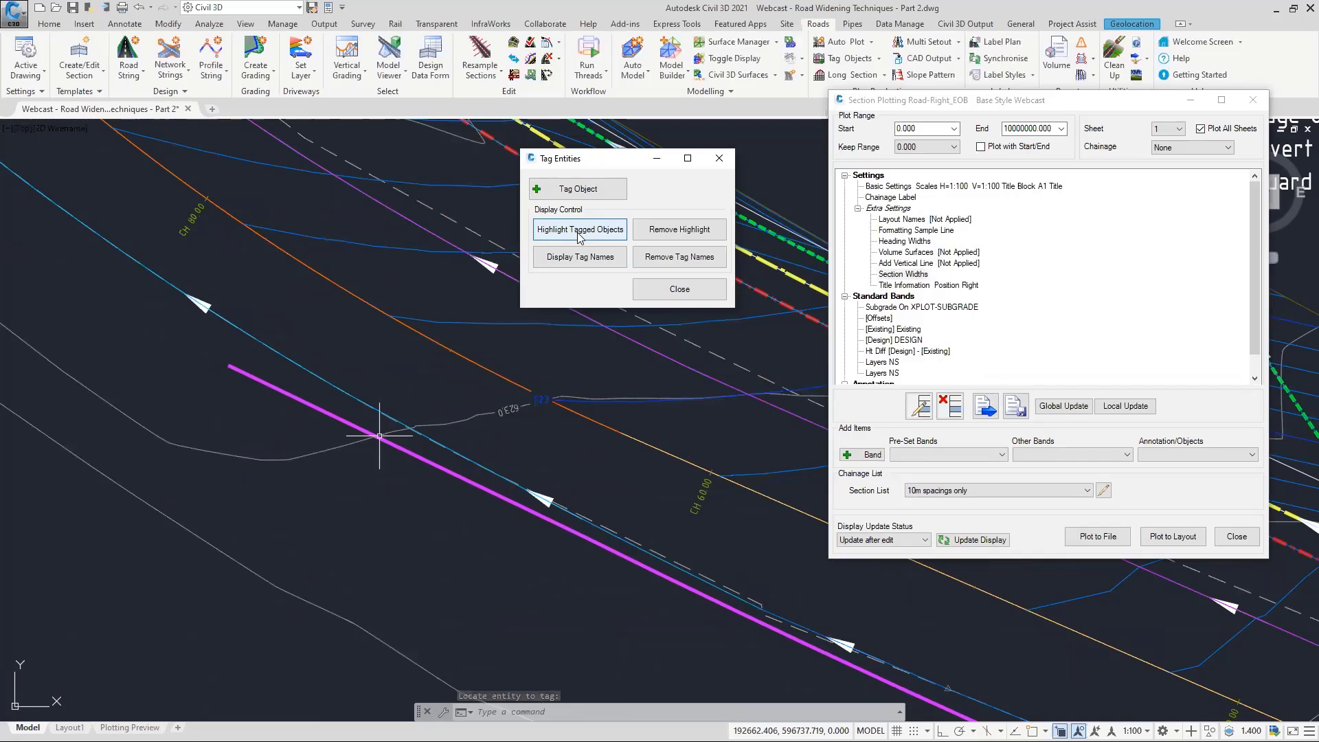
click(580, 257)
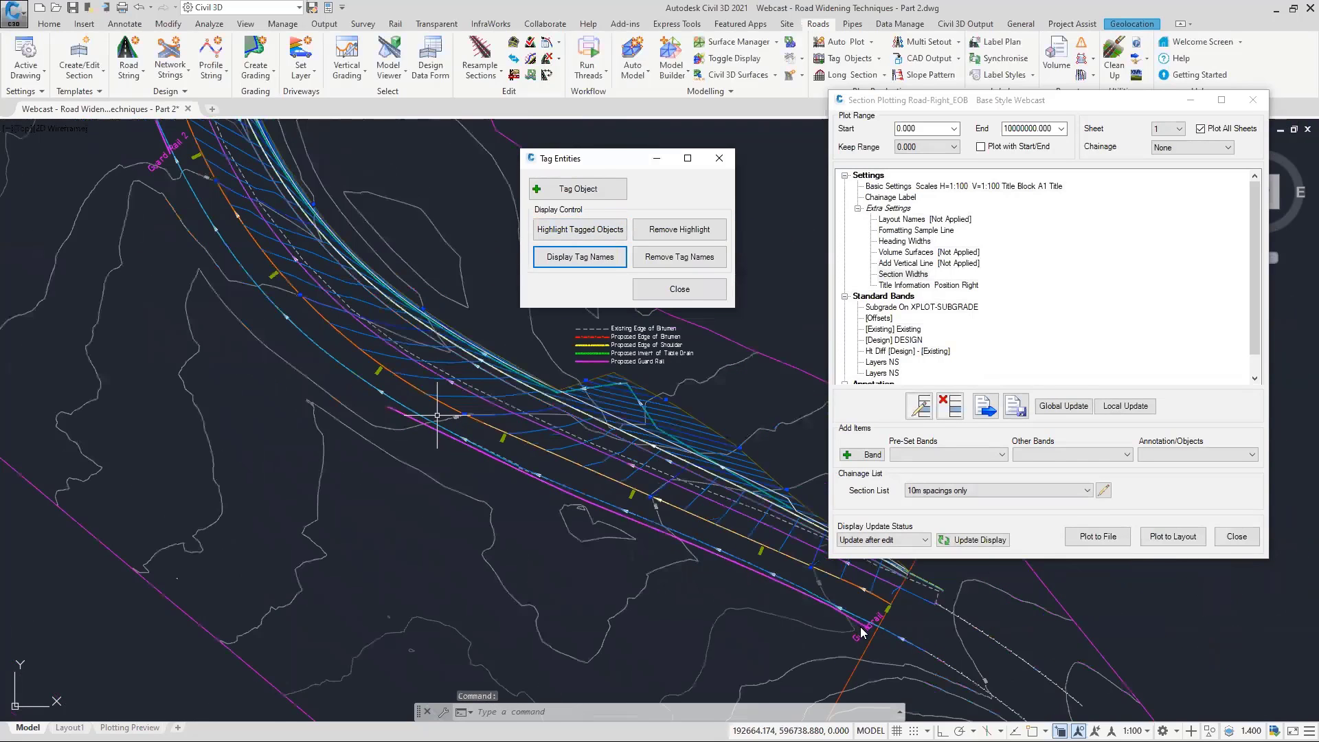
scroll(863, 631, up, 5)
scroll(871, 634, down, 6)
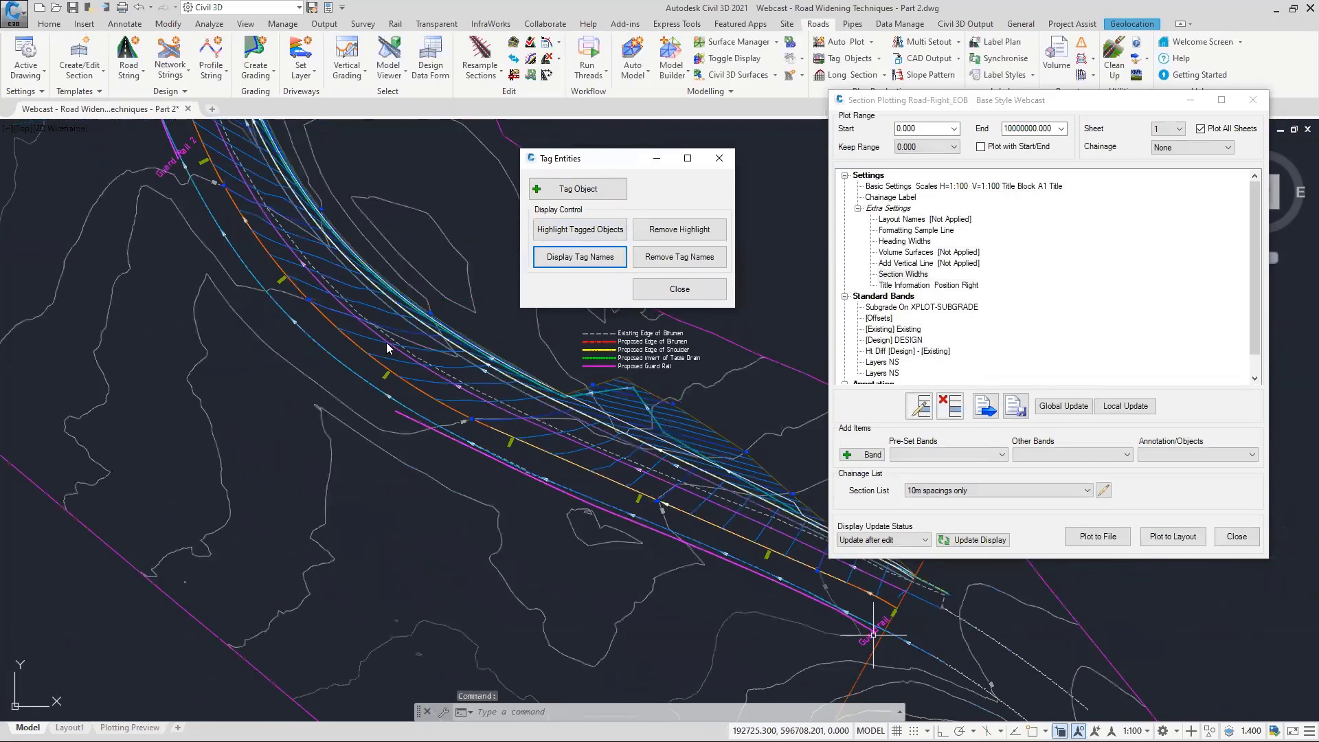
click(697, 255)
click(679, 289)
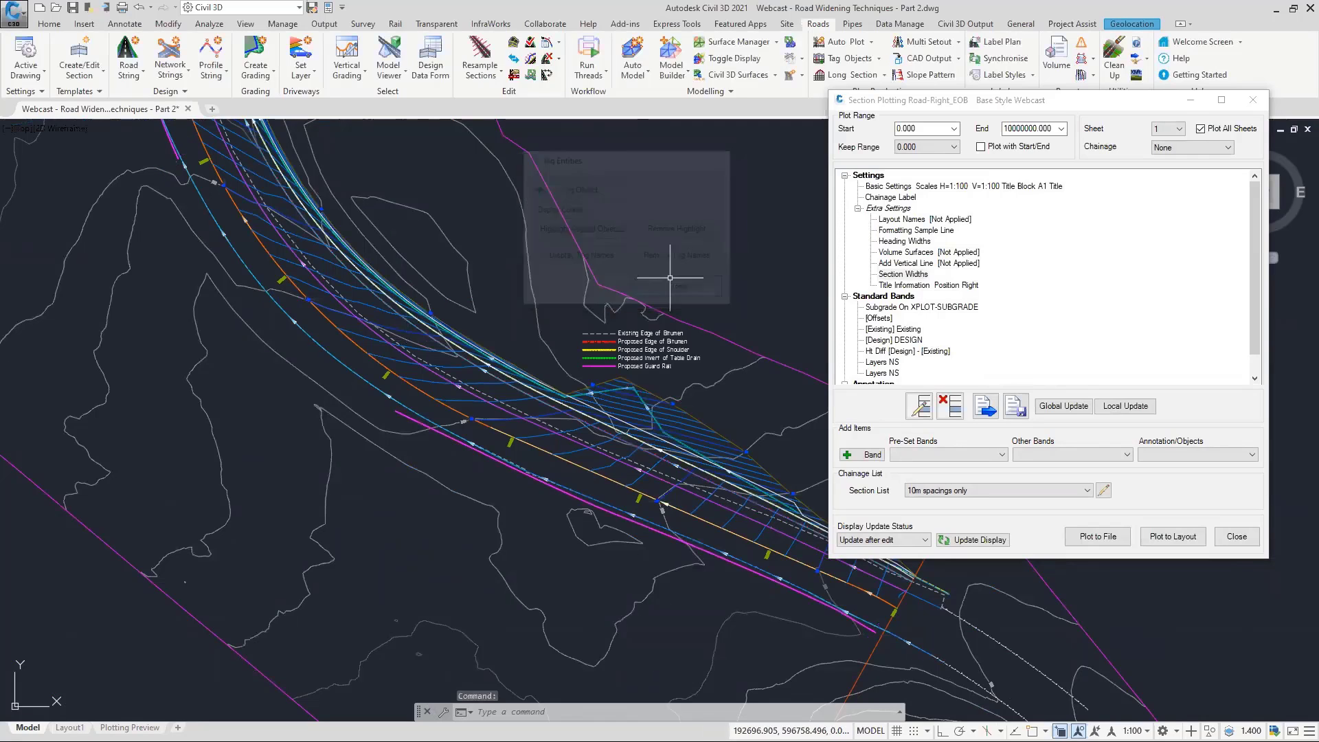
Update the section plot display and open the settings of the first Layers NS standard band.
scroll(481, 412, up, 2)
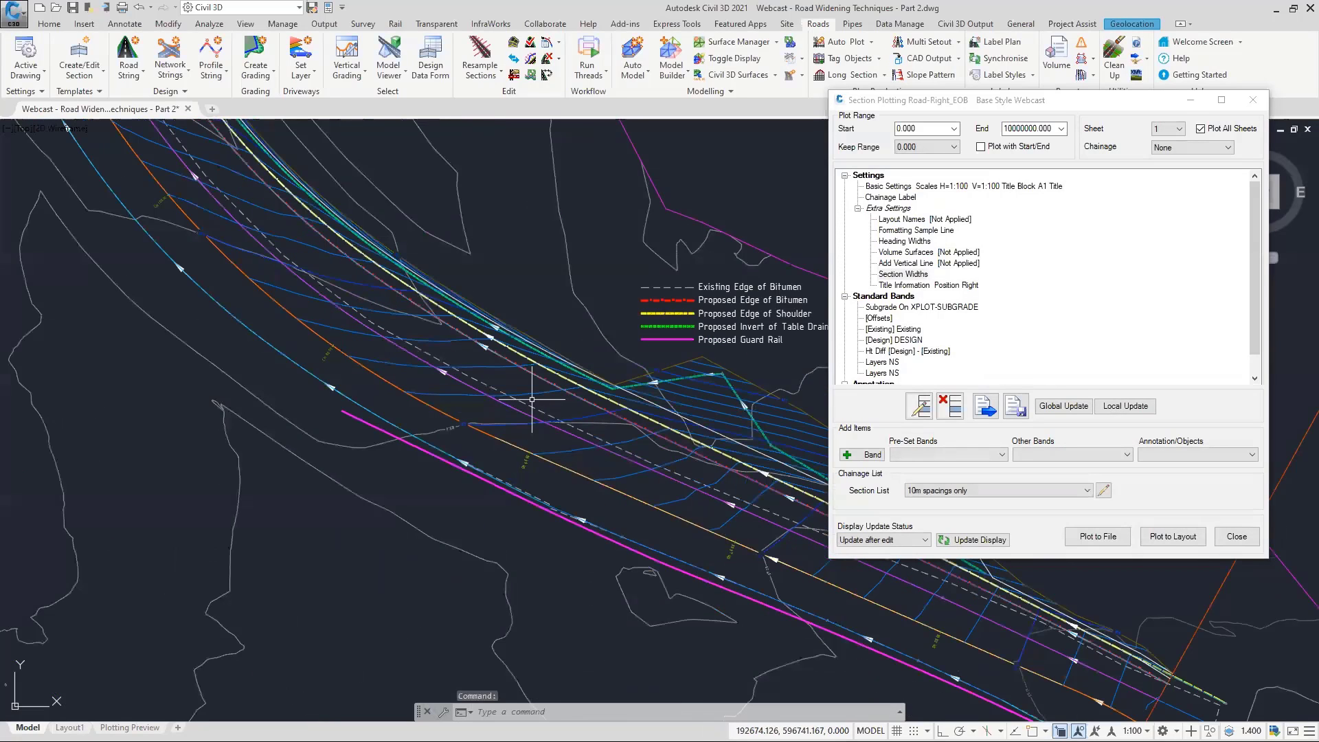
click(975, 540)
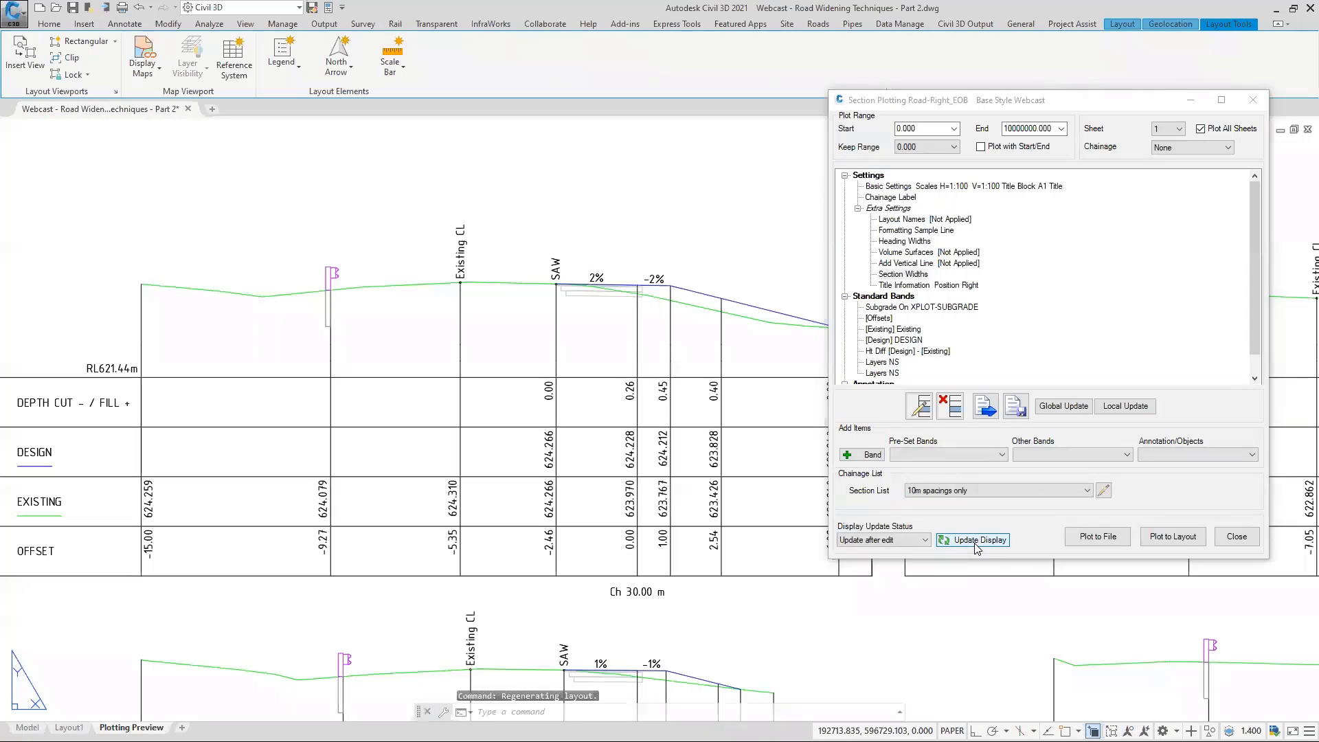
click(910, 455)
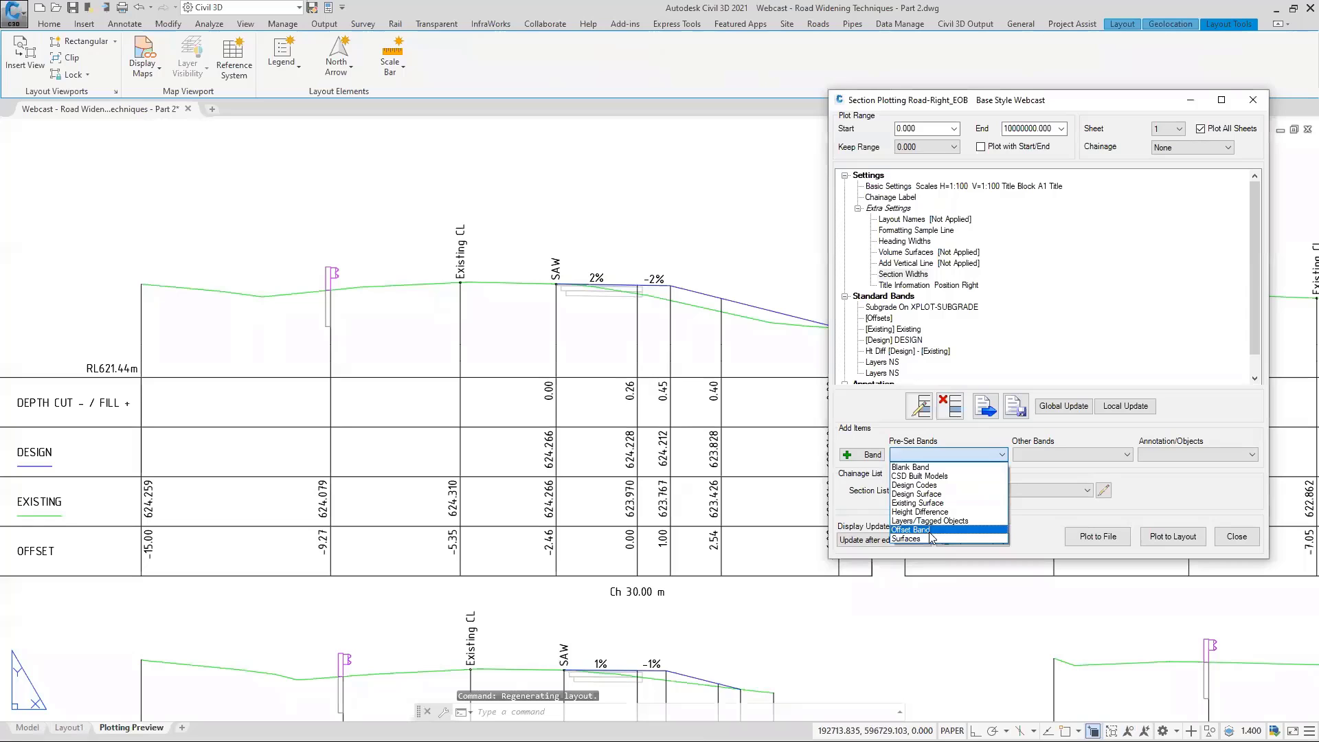
click(873, 365)
double_click(873, 362)
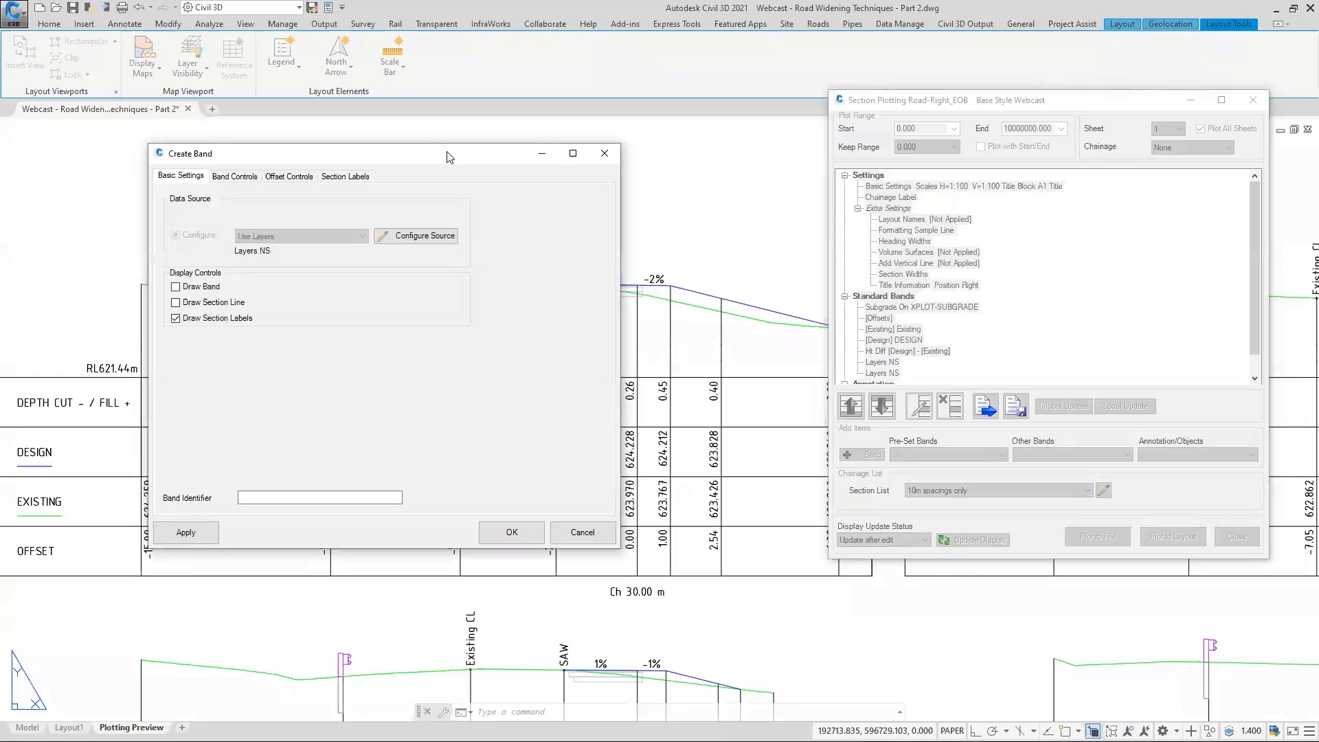
drag(453, 157, 1076, 95)
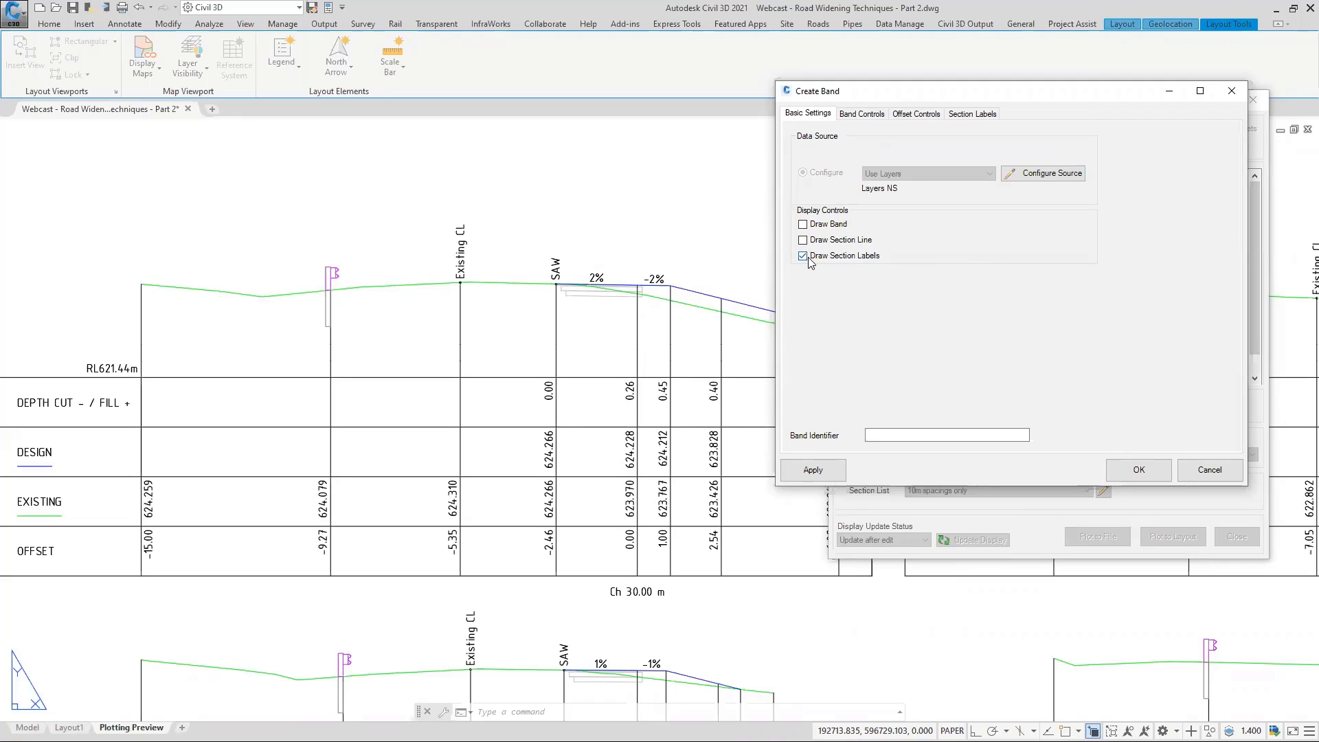
Open the Layers NS band's data source and compare the Tagged items on Layers option with Tags Only (Layers ignored).
click(1039, 176)
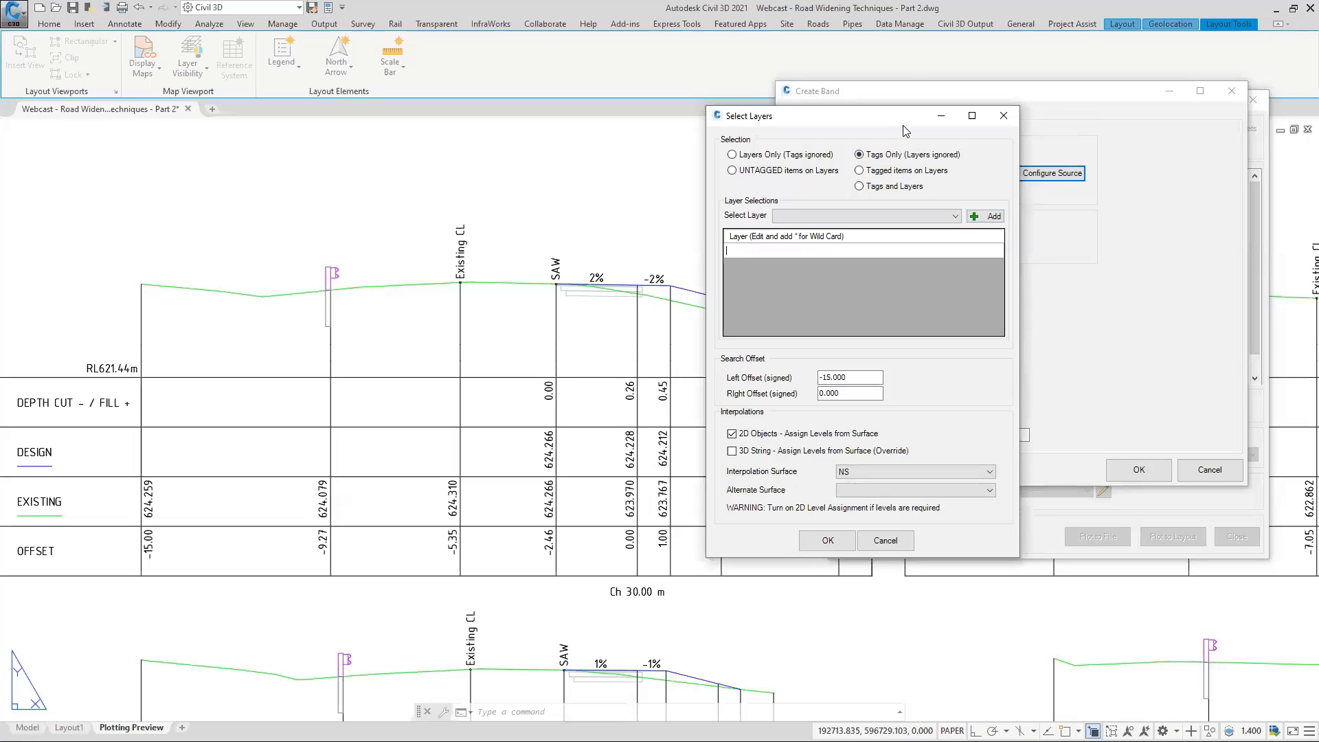
drag(902, 125, 1064, 215)
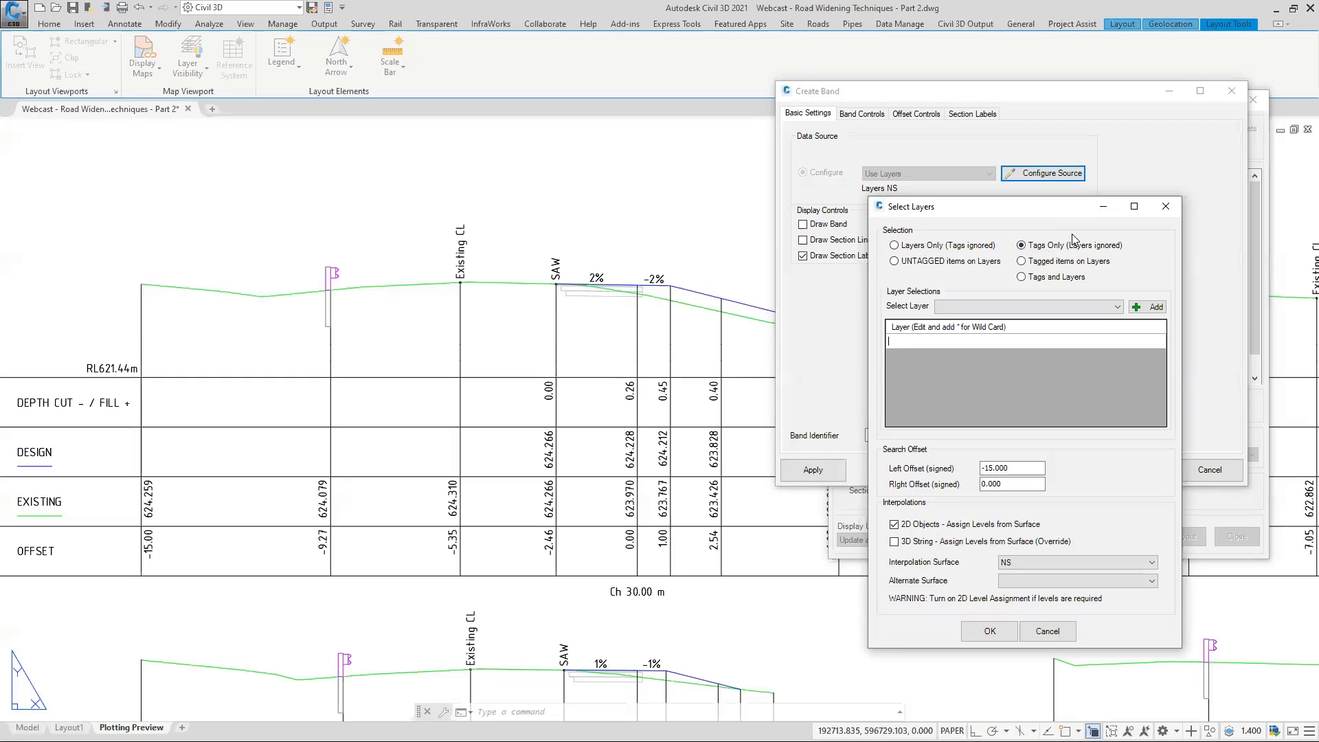
click(1047, 265)
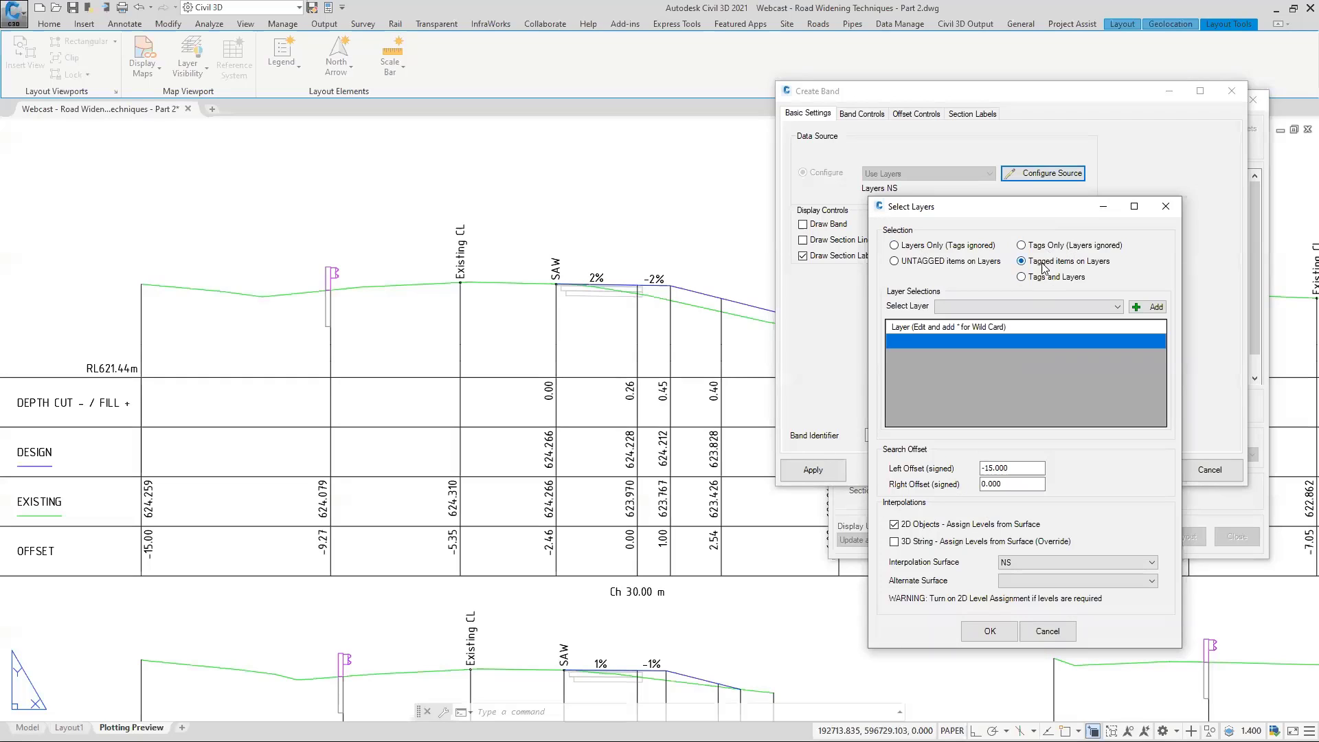
click(1047, 244)
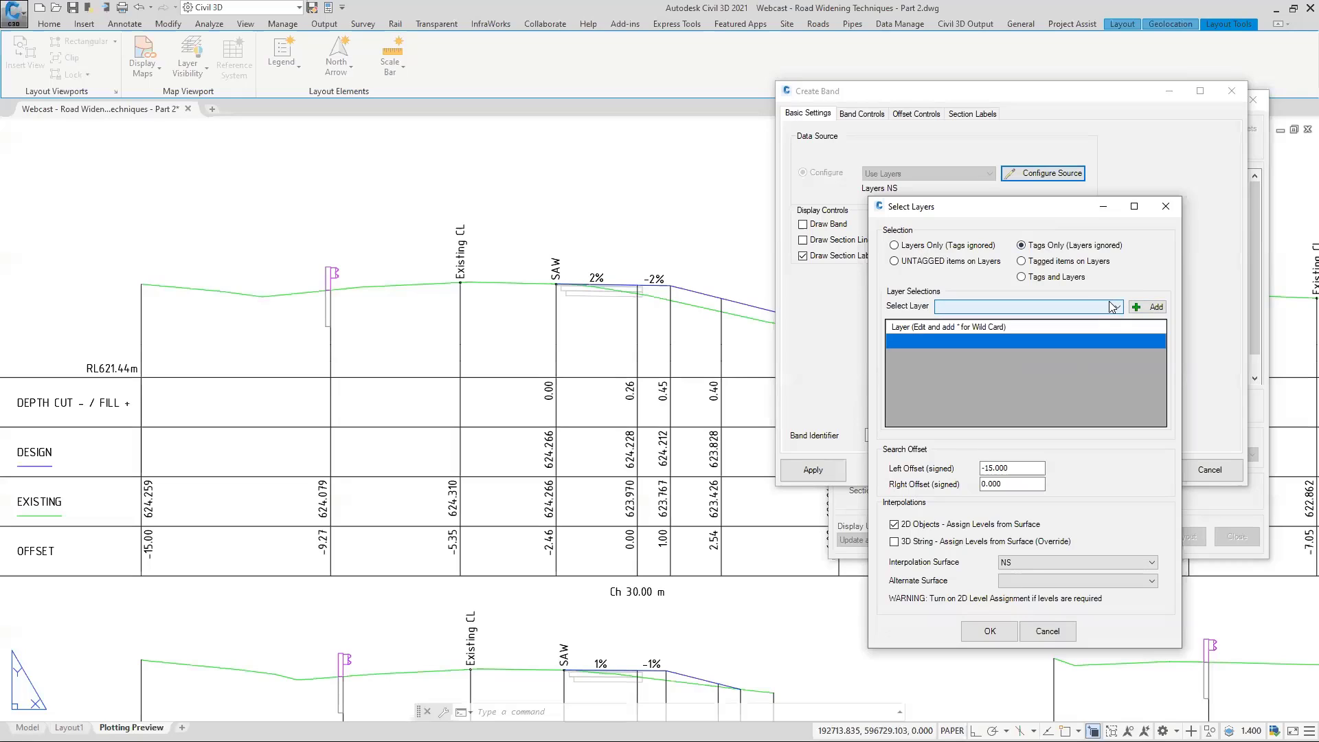
Check the signed left search offset and clear the right search offset in the layer selection.
double_click(1015, 467)
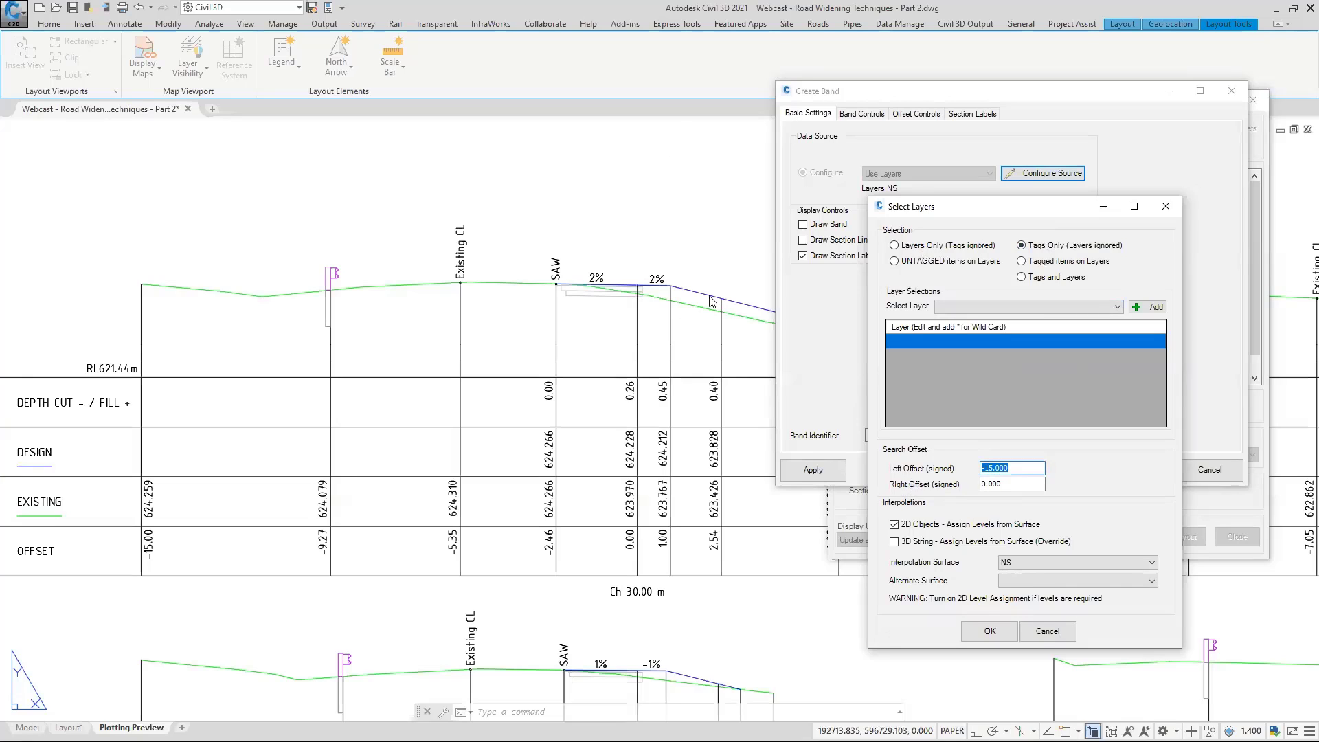
key(Tab)
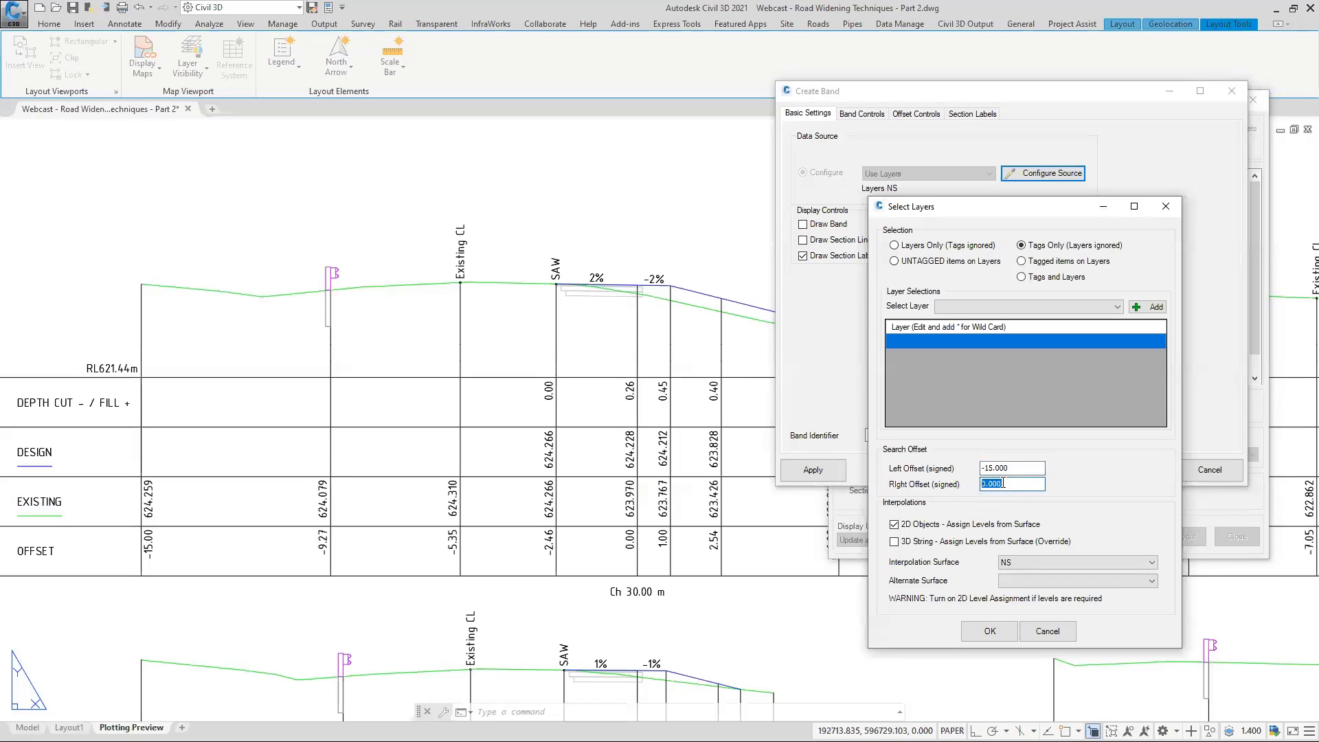
text(1)
key(BackSpace)
key(BackSpace)
double_click(1008, 468)
click(1037, 467)
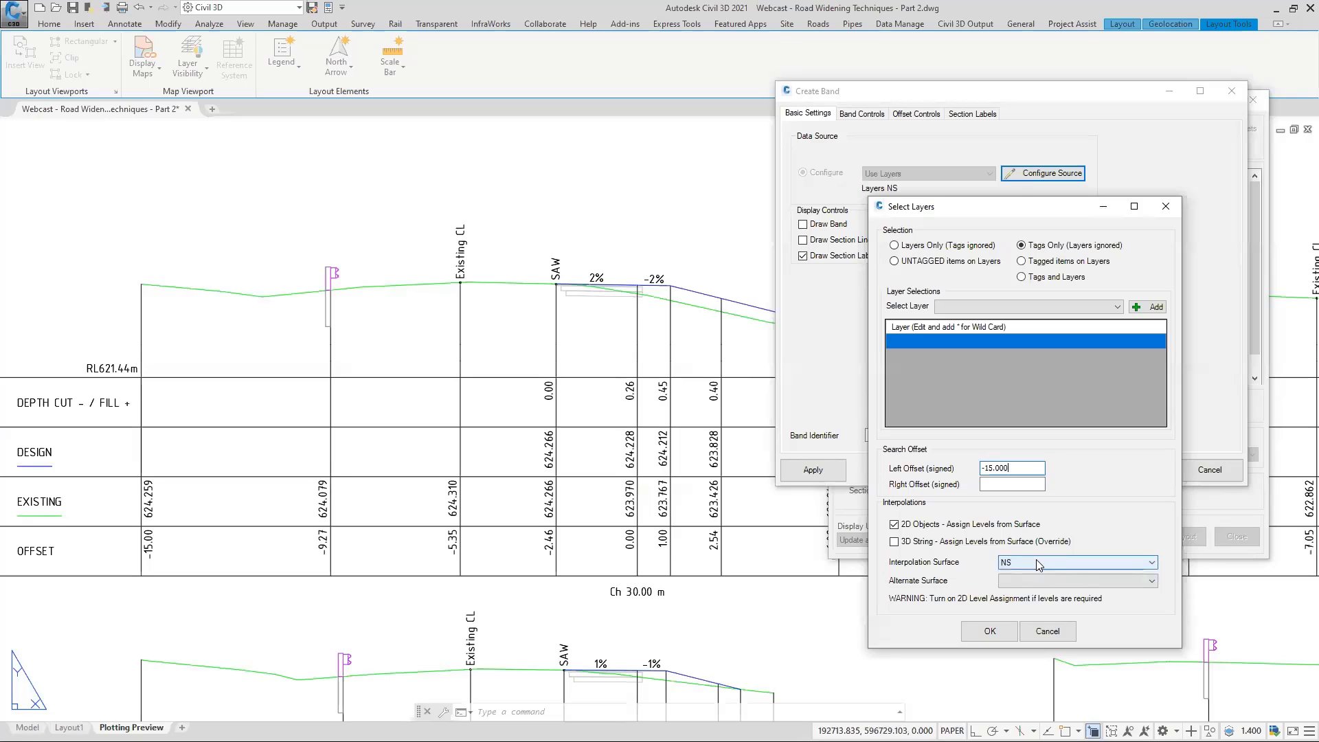
Examine the available interpolation and alternate surfaces for the tagged objects, and cancel the layer selection.
click(1038, 564)
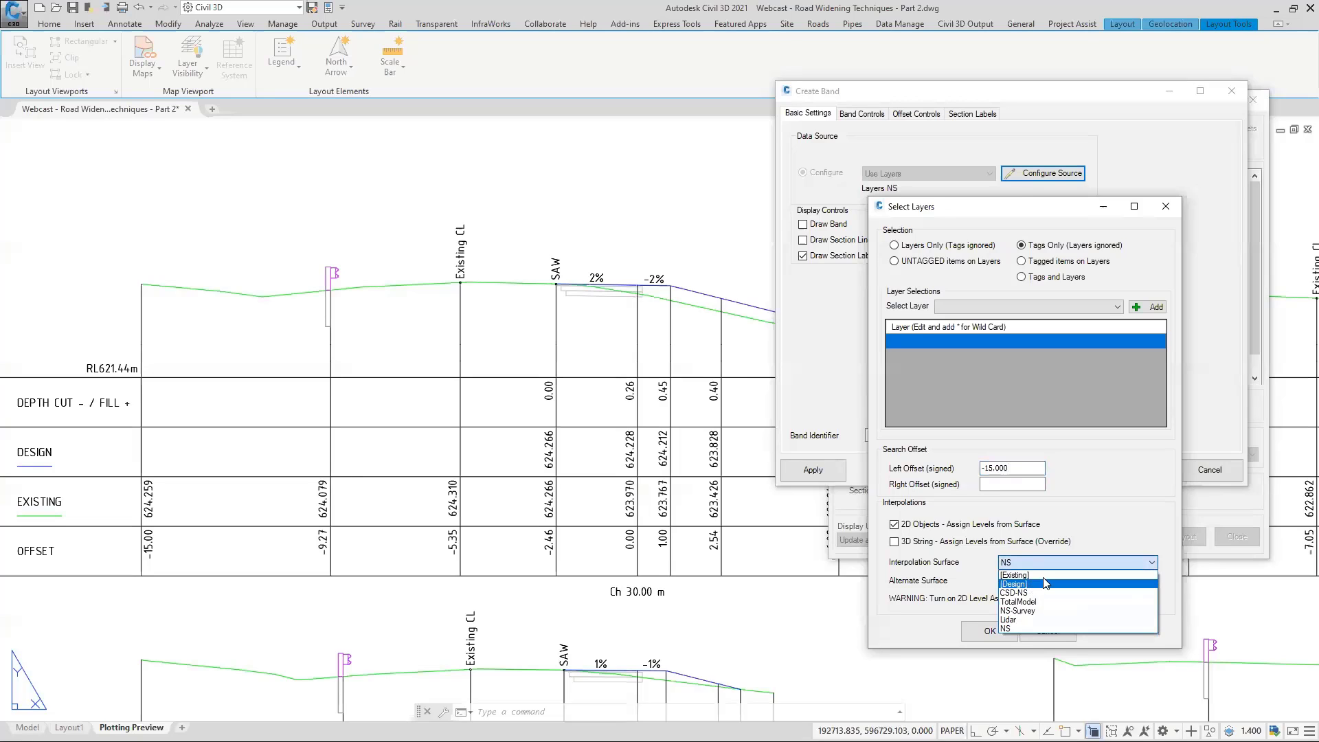
click(1121, 497)
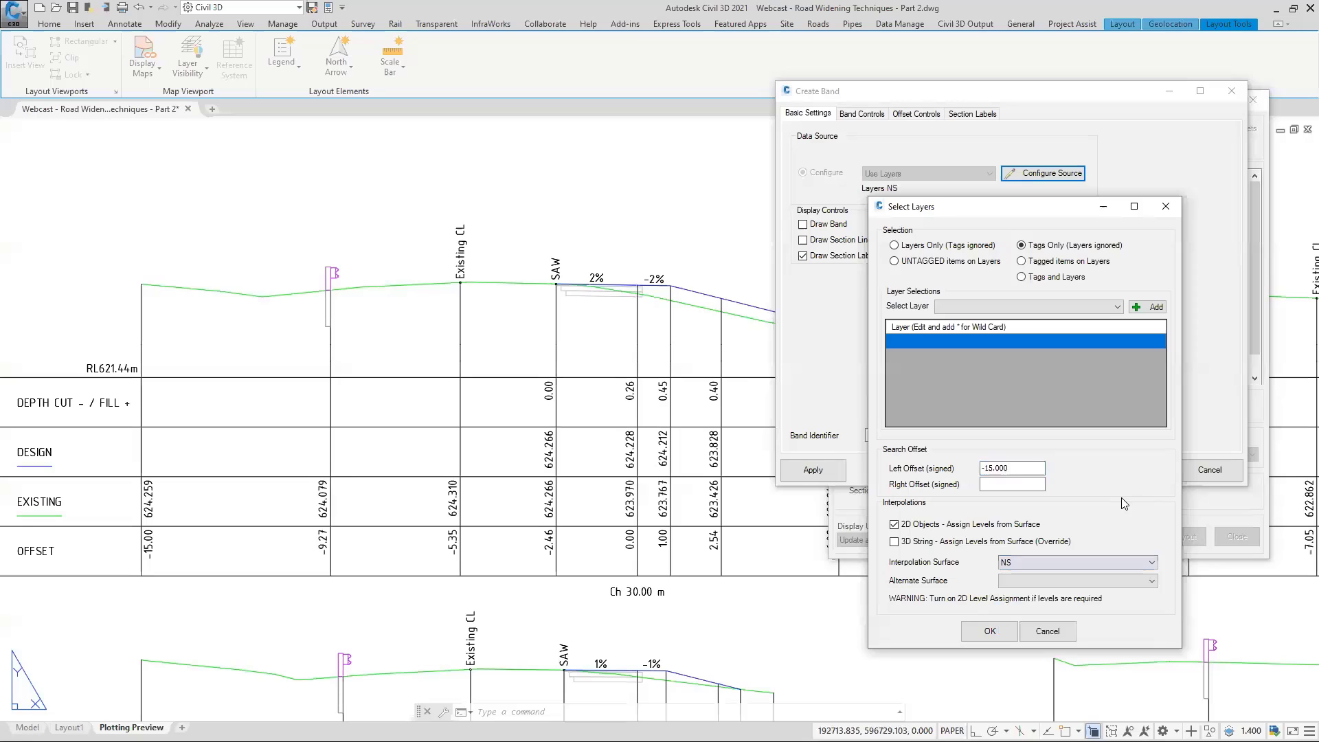
click(1113, 580)
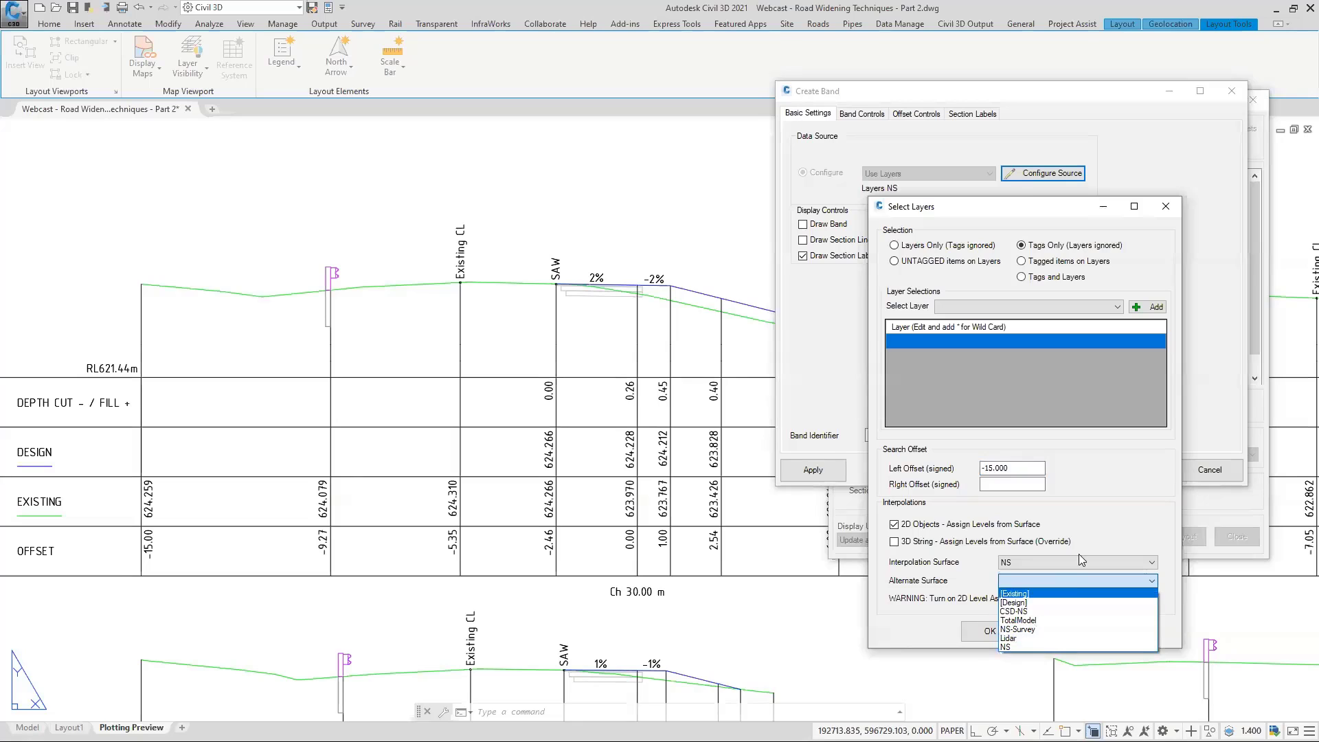
click(1078, 535)
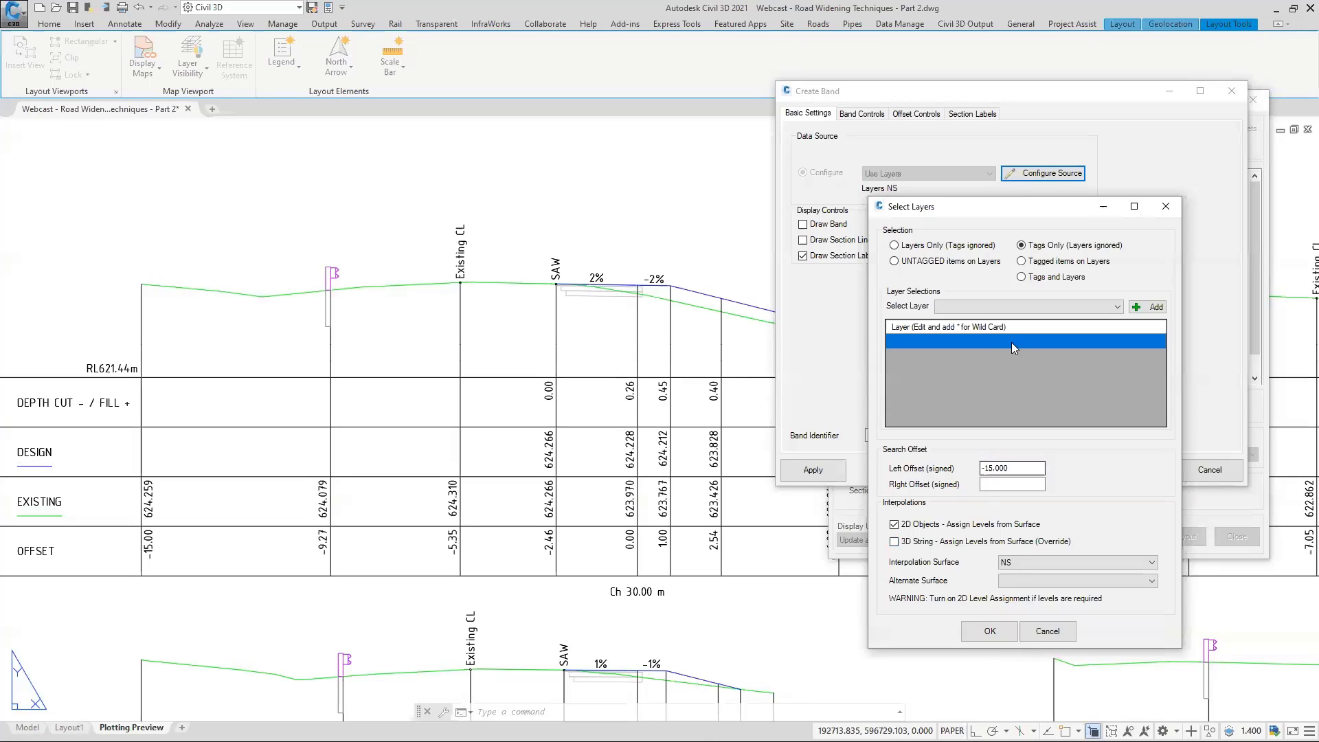
click(1046, 630)
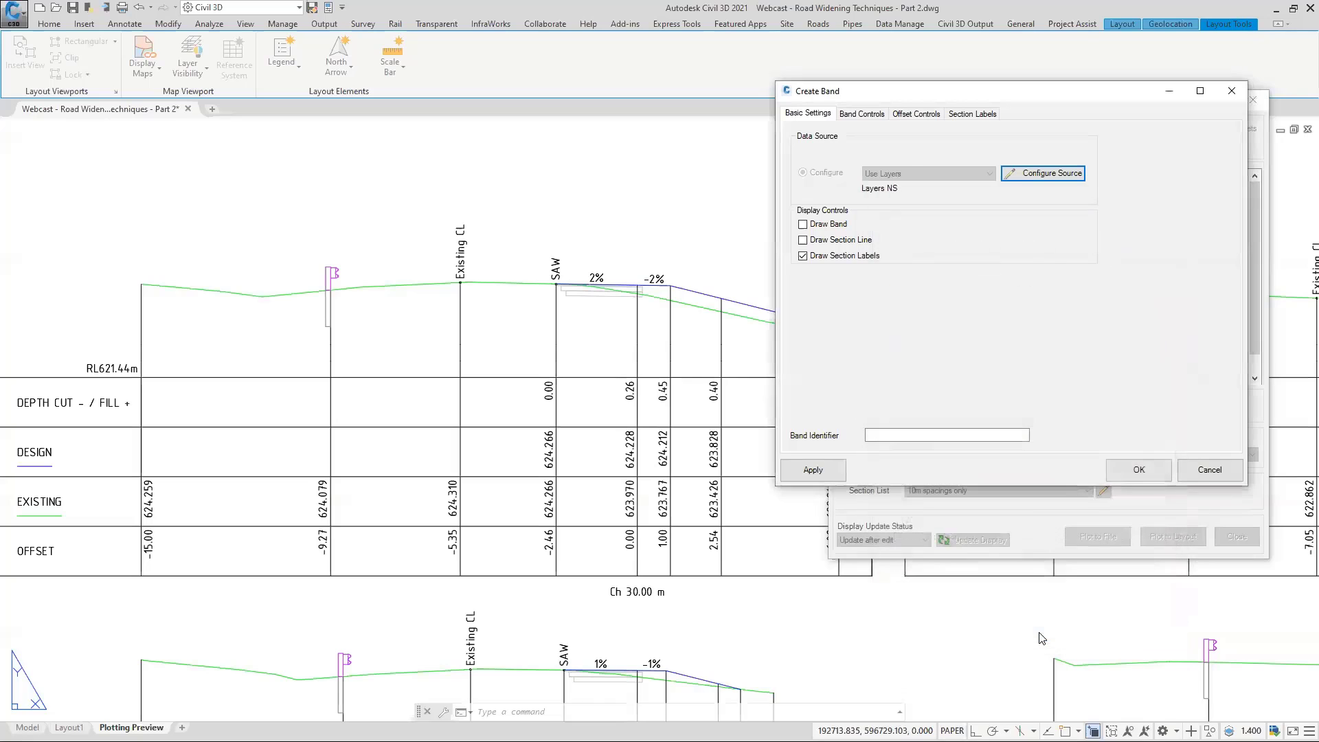
Review the Layers NS band's band controls, offset controls and section label settings.
click(860, 114)
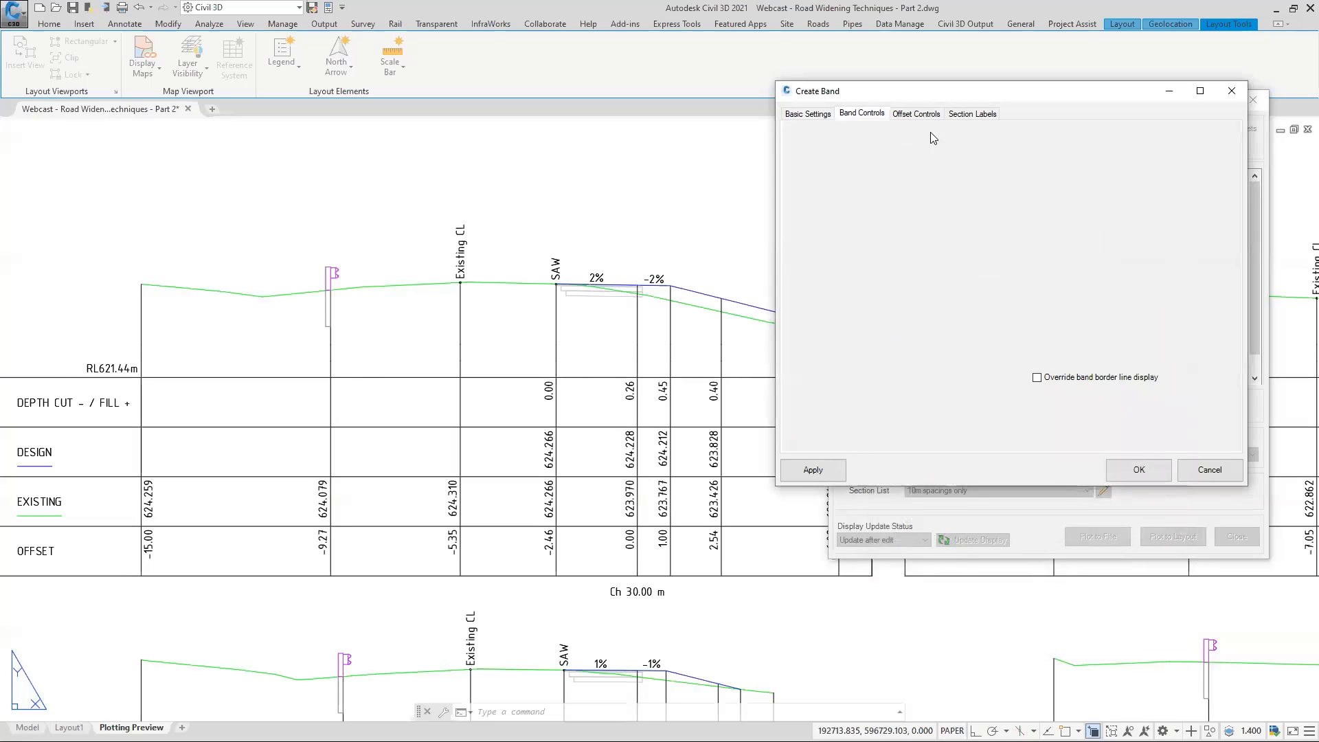
click(907, 116)
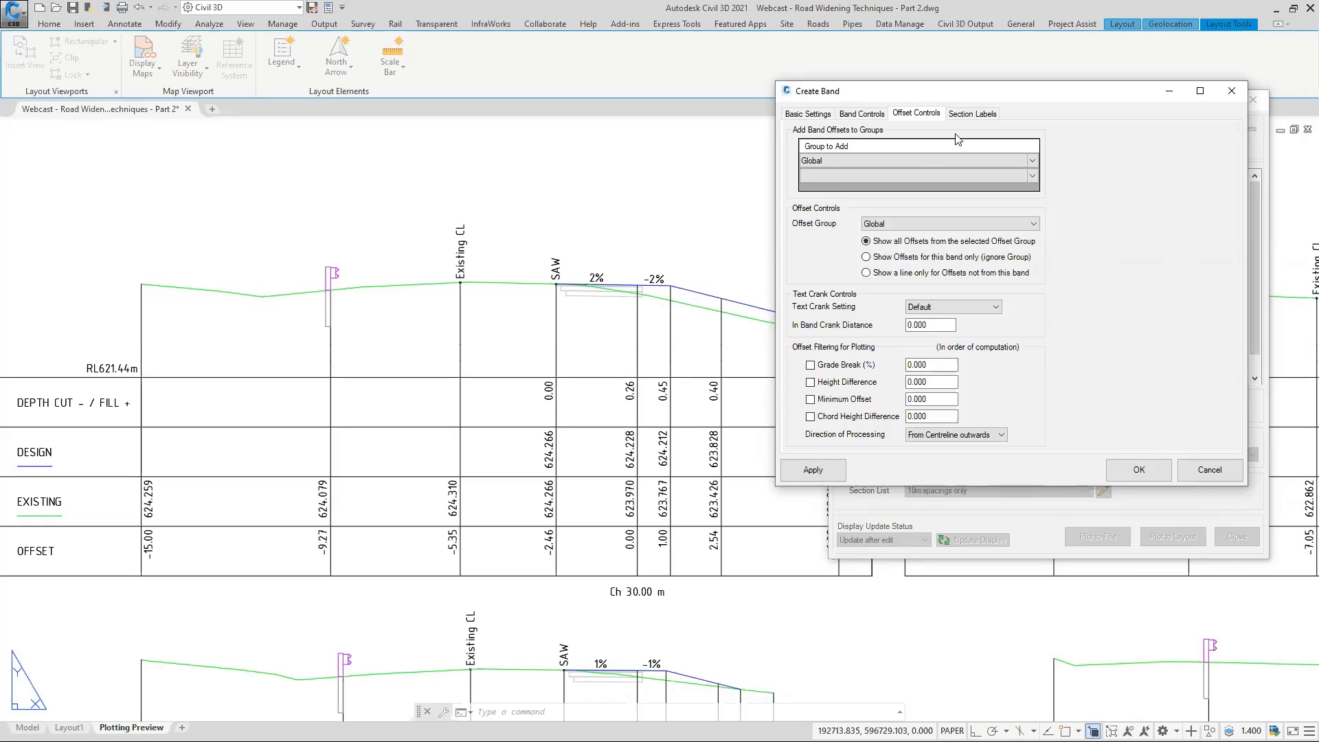
click(975, 115)
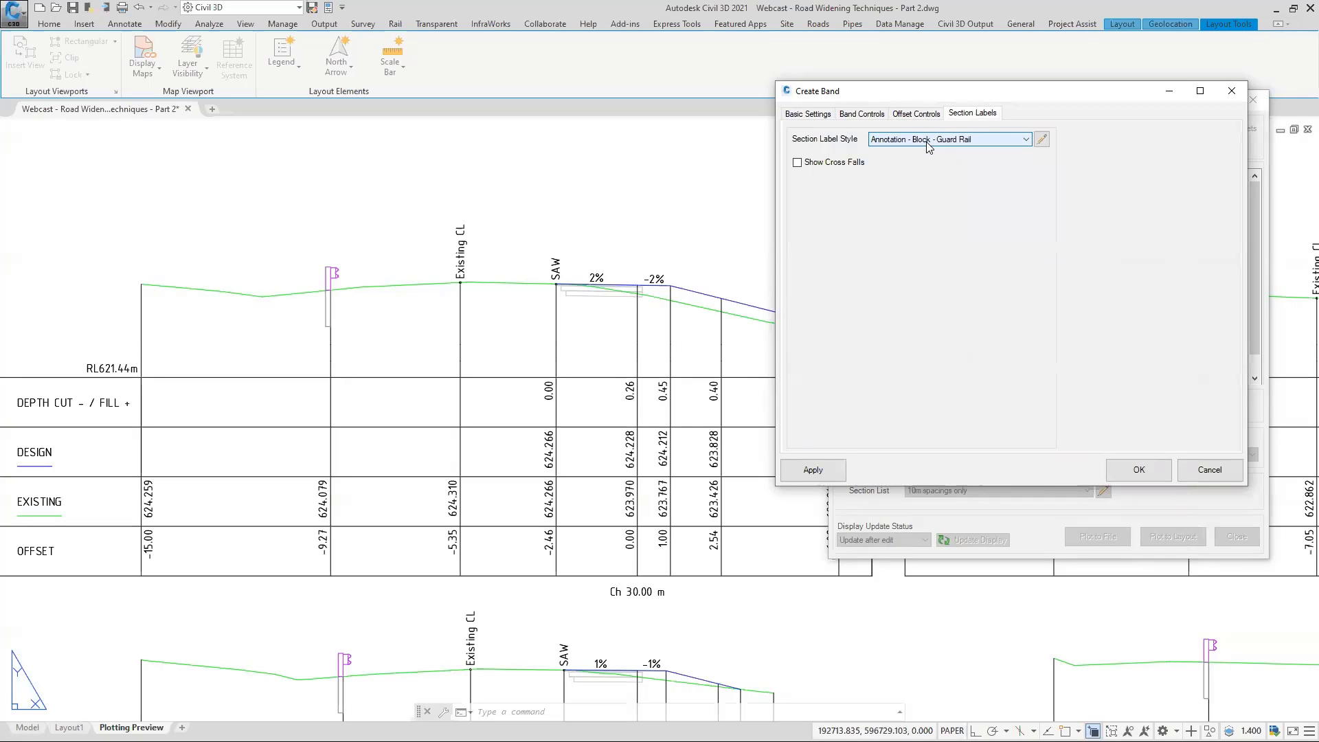
click(822, 115)
click(970, 115)
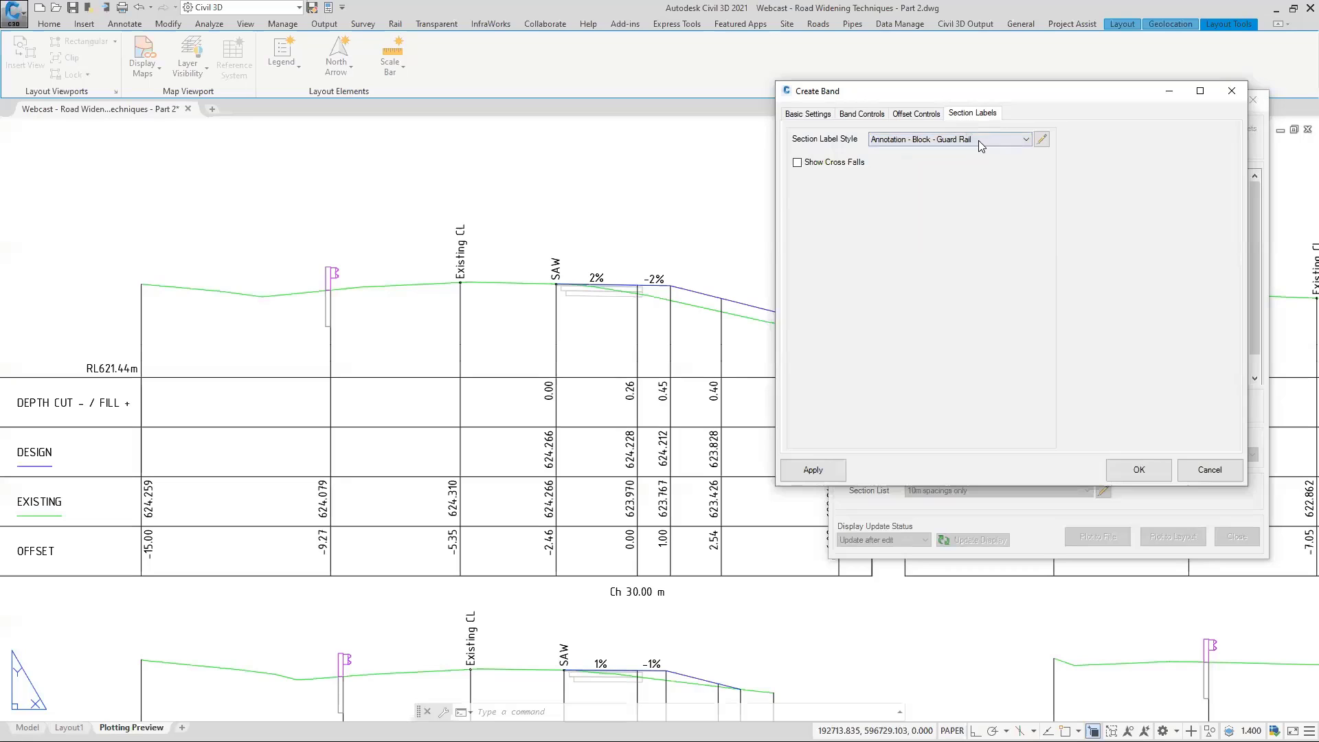
Try the Annotation - Block - Fence section label style on the Layers NS band and apply it to the plotted sections.
click(980, 142)
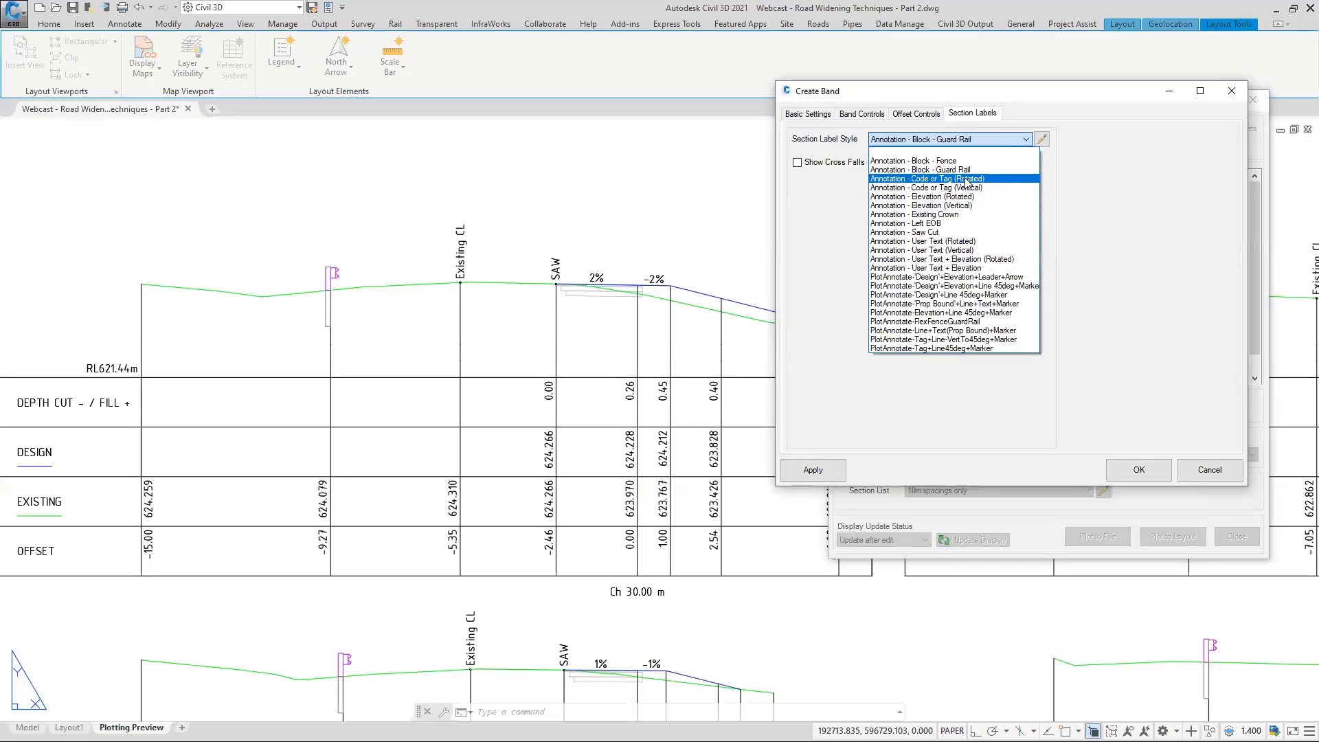
click(947, 162)
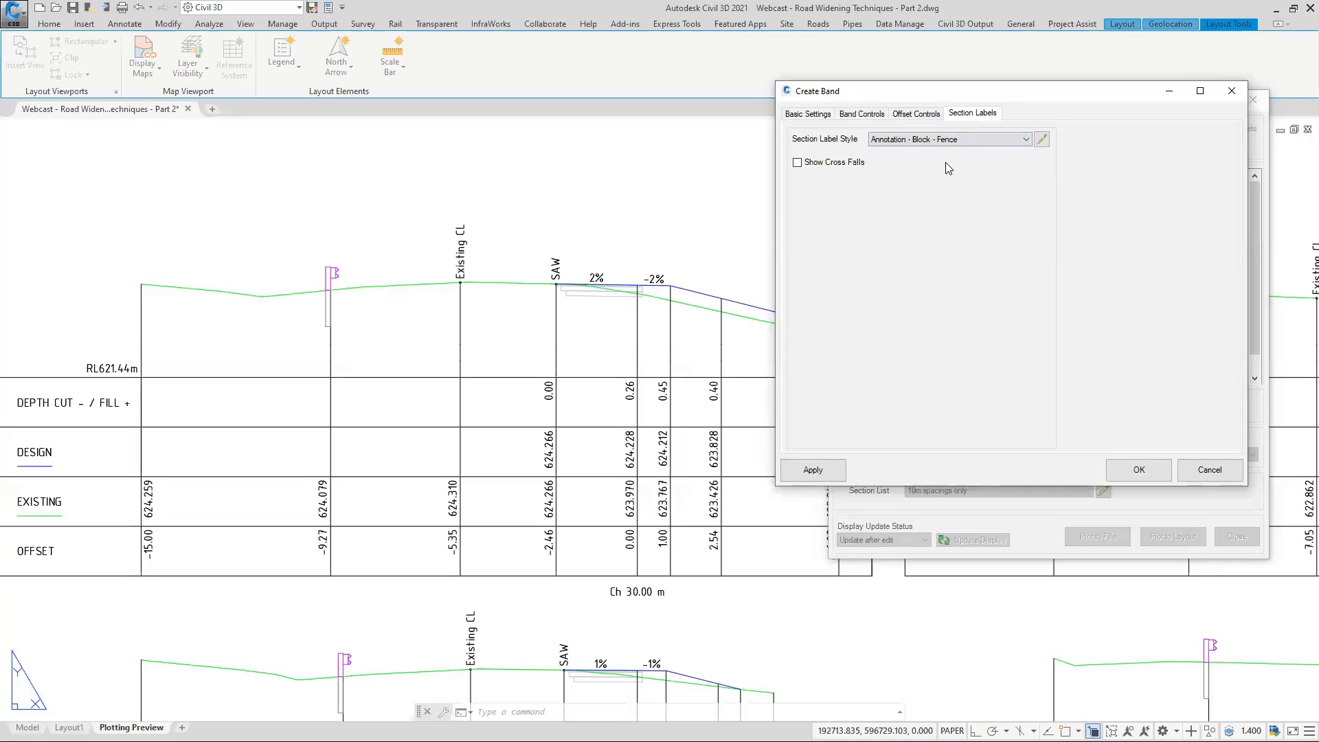
click(811, 471)
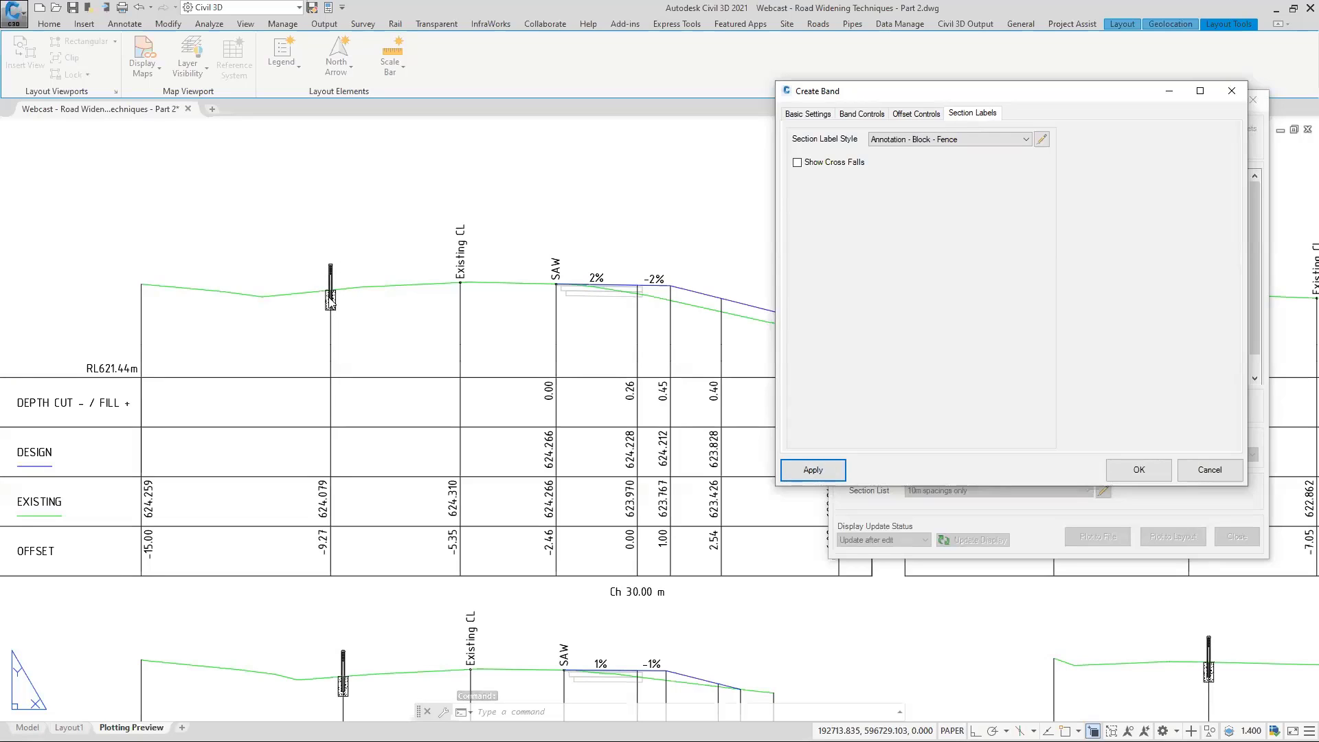
key(ctrl)
Set the band's section label style to Annotation - Block - Guard Rail and open that style's plot items for editing.
click(962, 139)
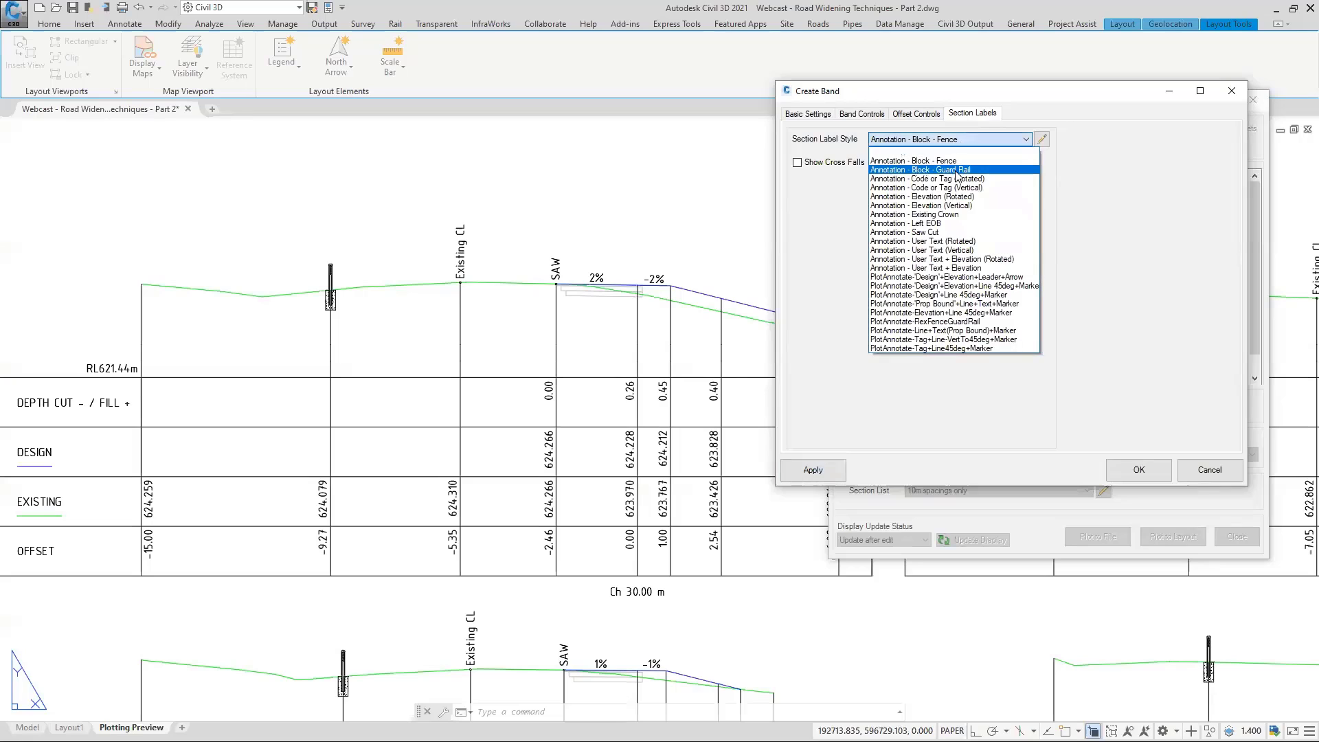
click(957, 171)
click(1041, 139)
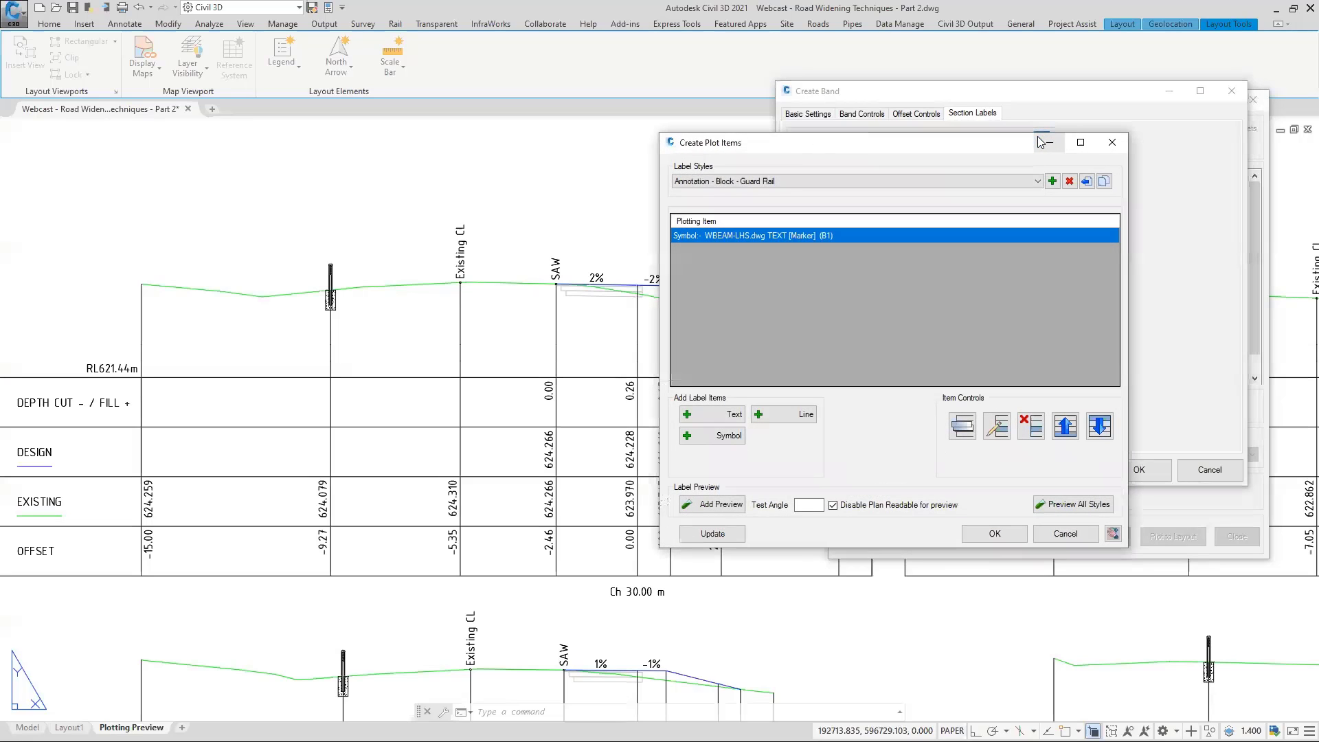
click(946, 183)
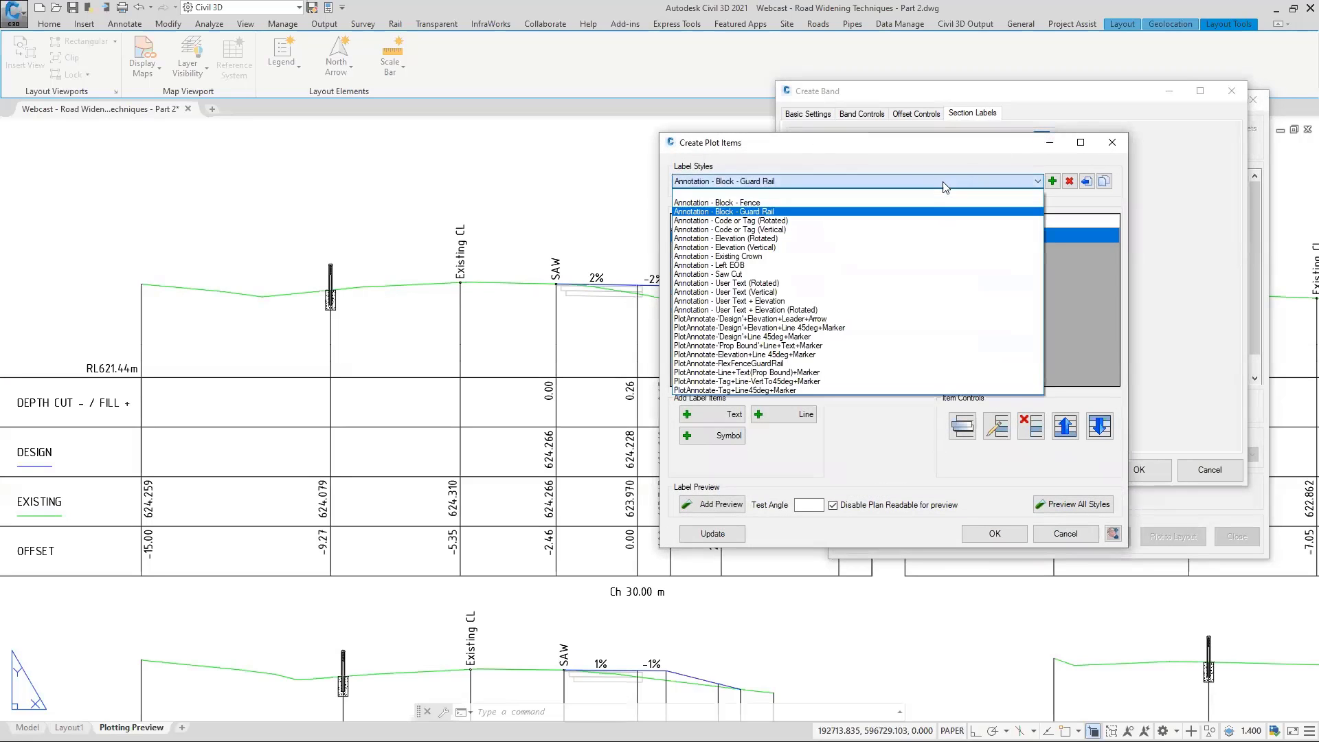
click(744, 213)
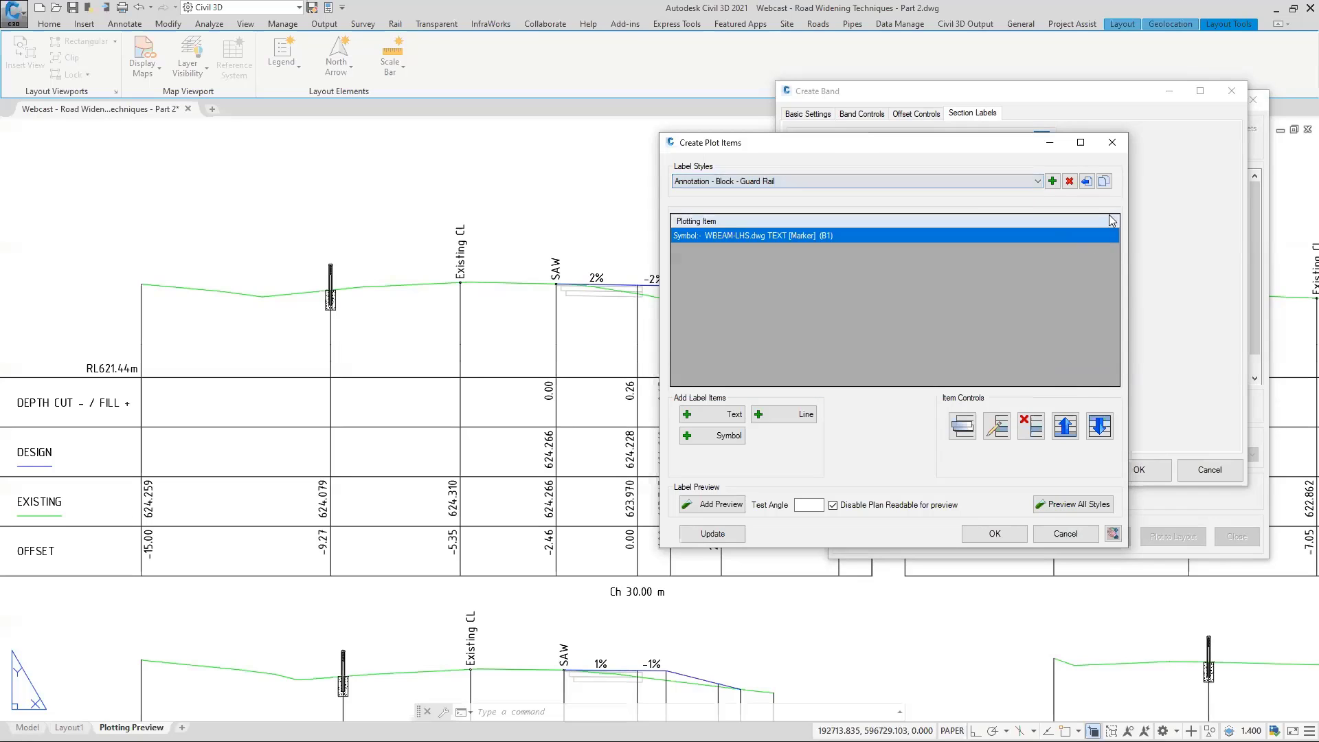
click(784, 182)
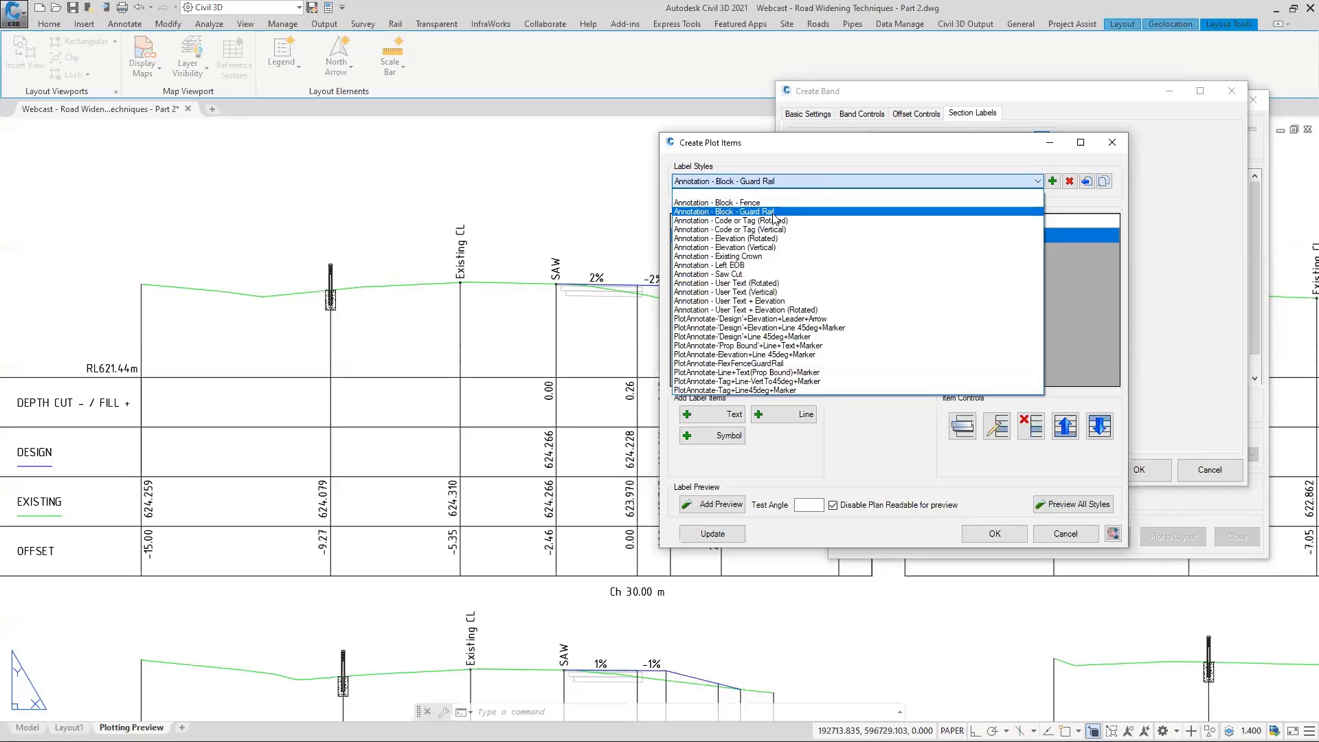
click(773, 212)
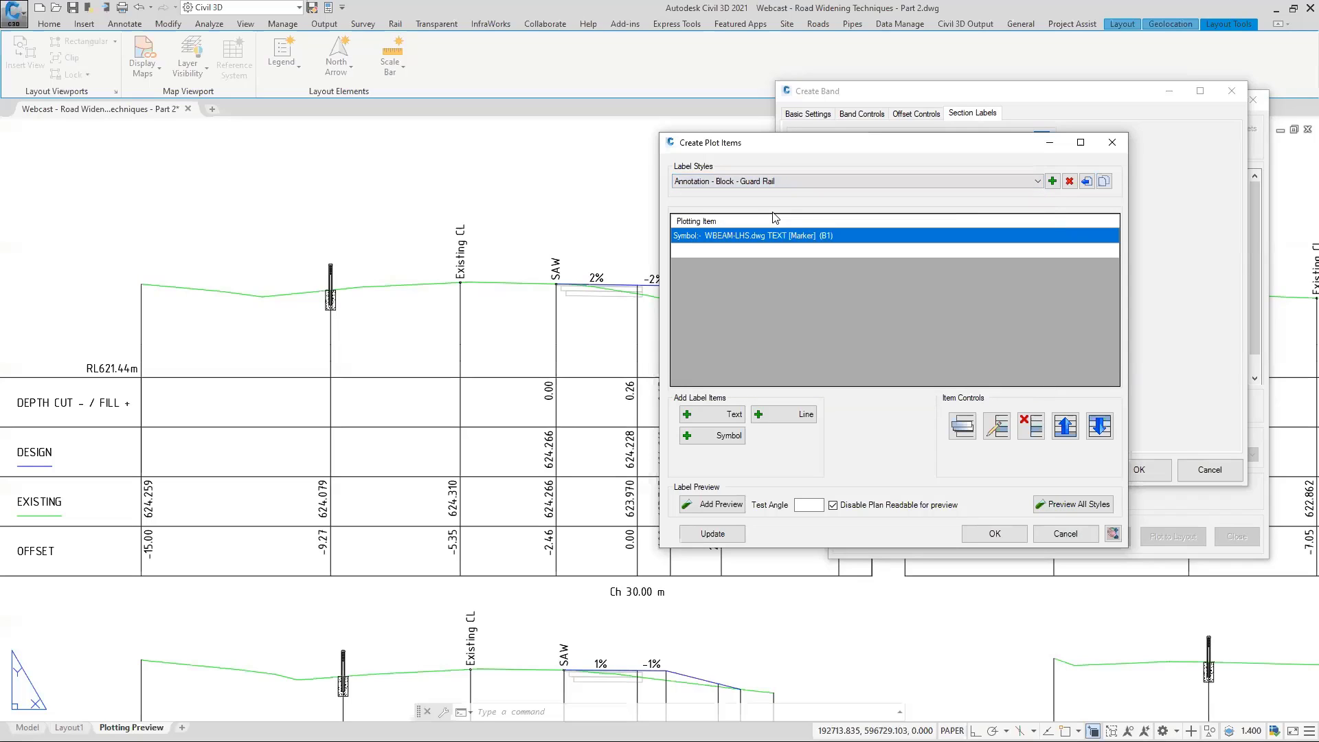
Examine the guard rail label's WBEAM-LHS.dwg symbol settings and the available symbol drawings, and close the label style editor.
click(748, 238)
double_click(749, 239)
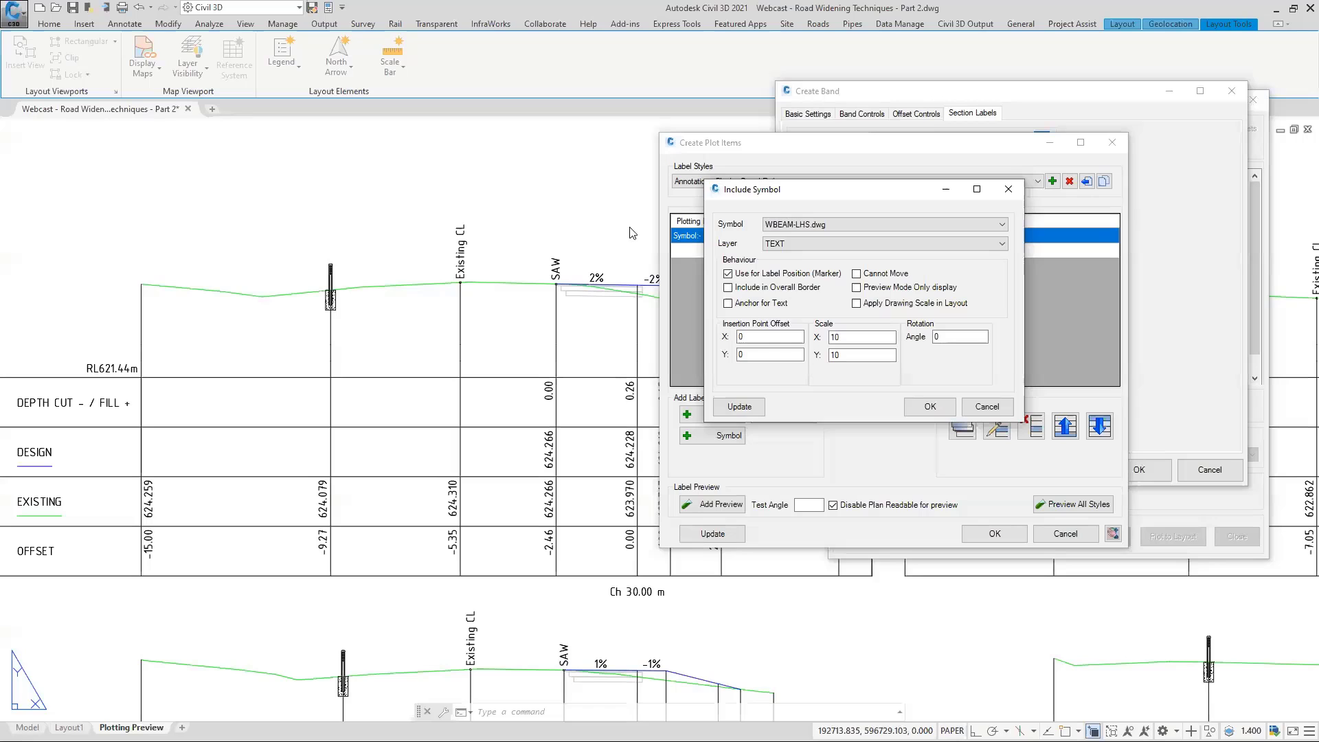
click(941, 224)
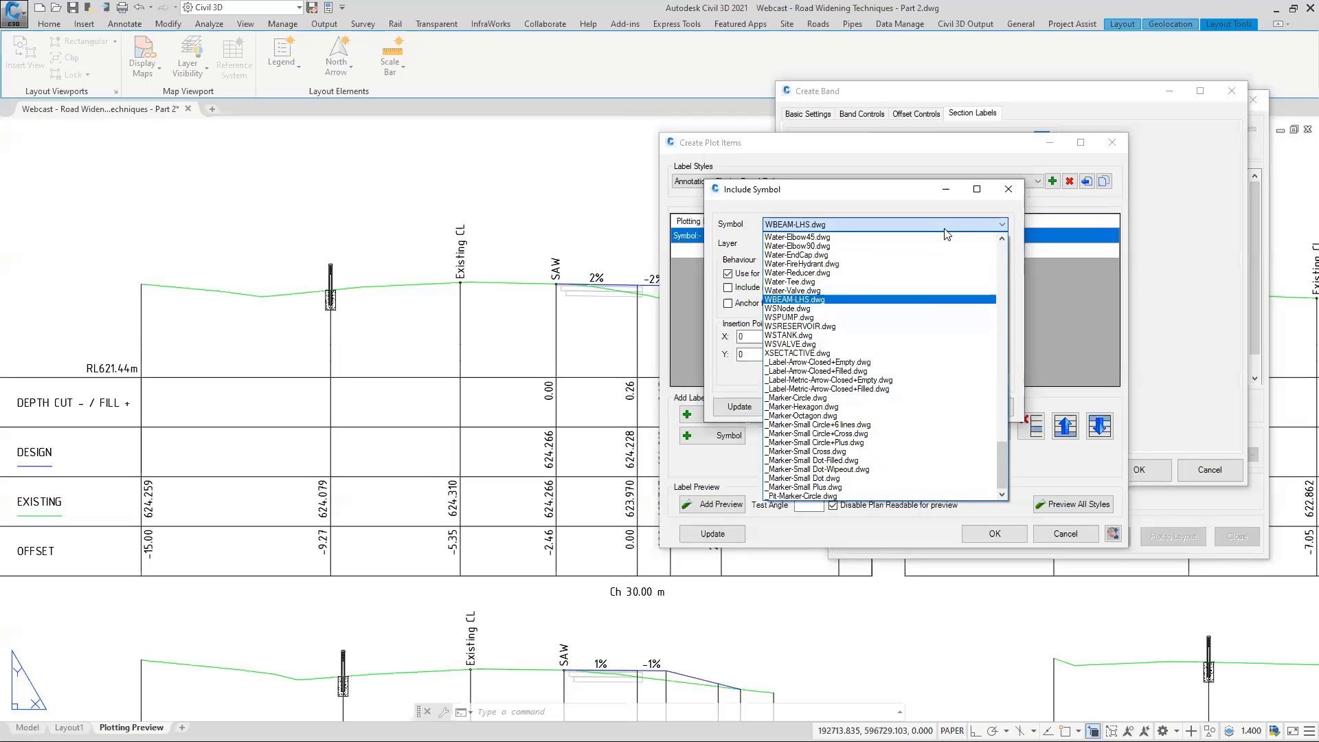
drag(999, 476, 998, 264)
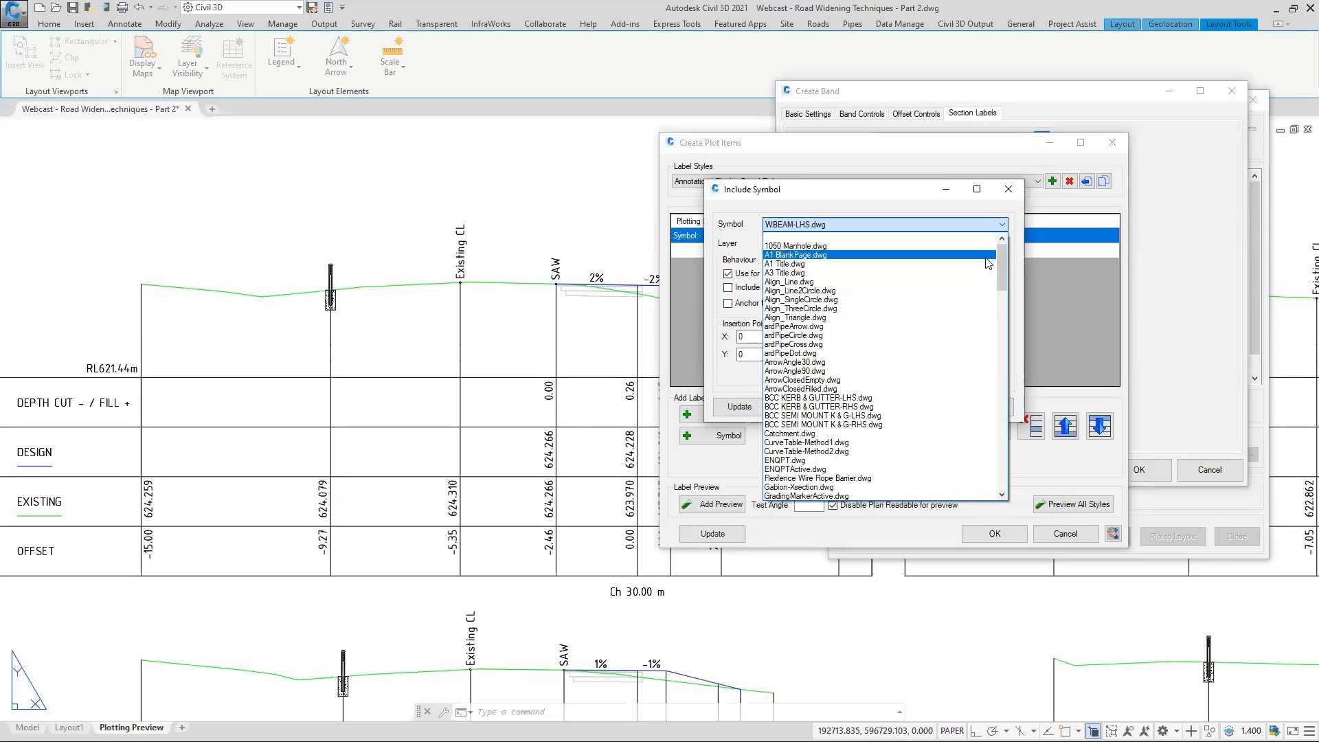
click(893, 203)
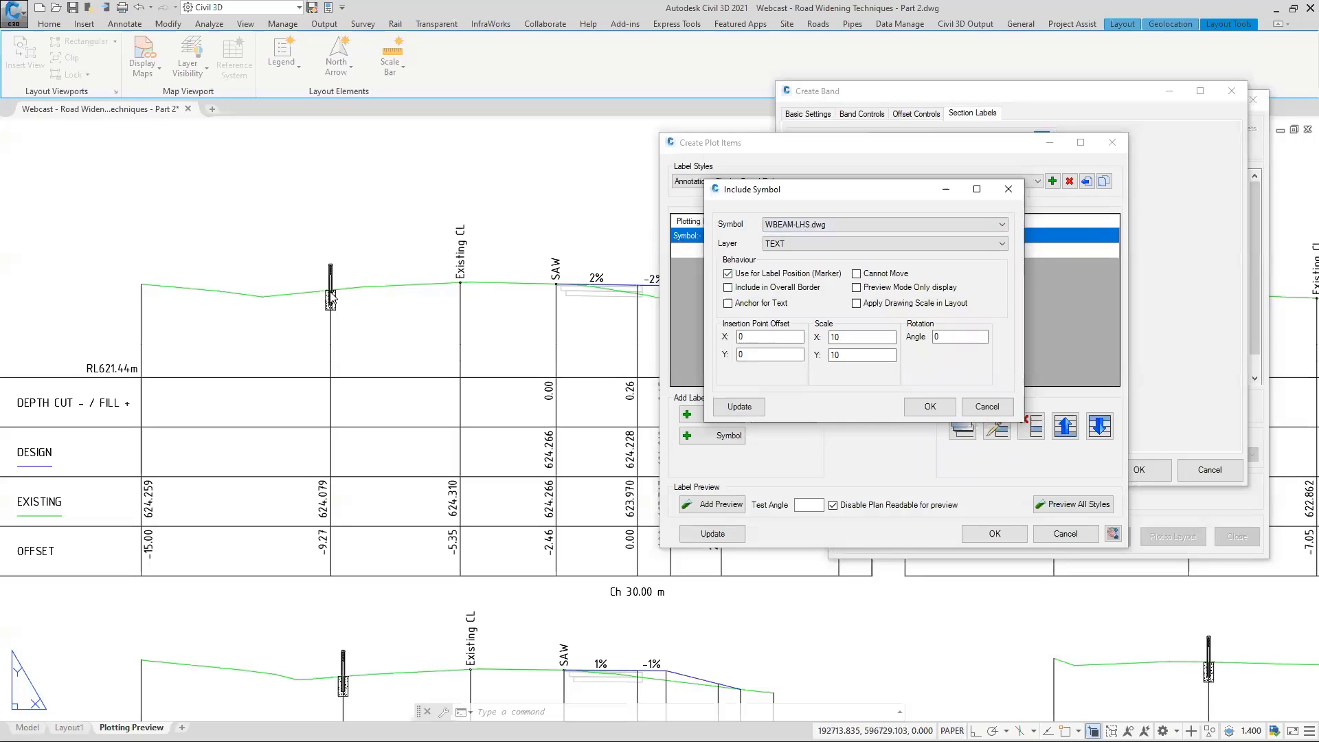
key(Tab)
key(Tab)
click(929, 405)
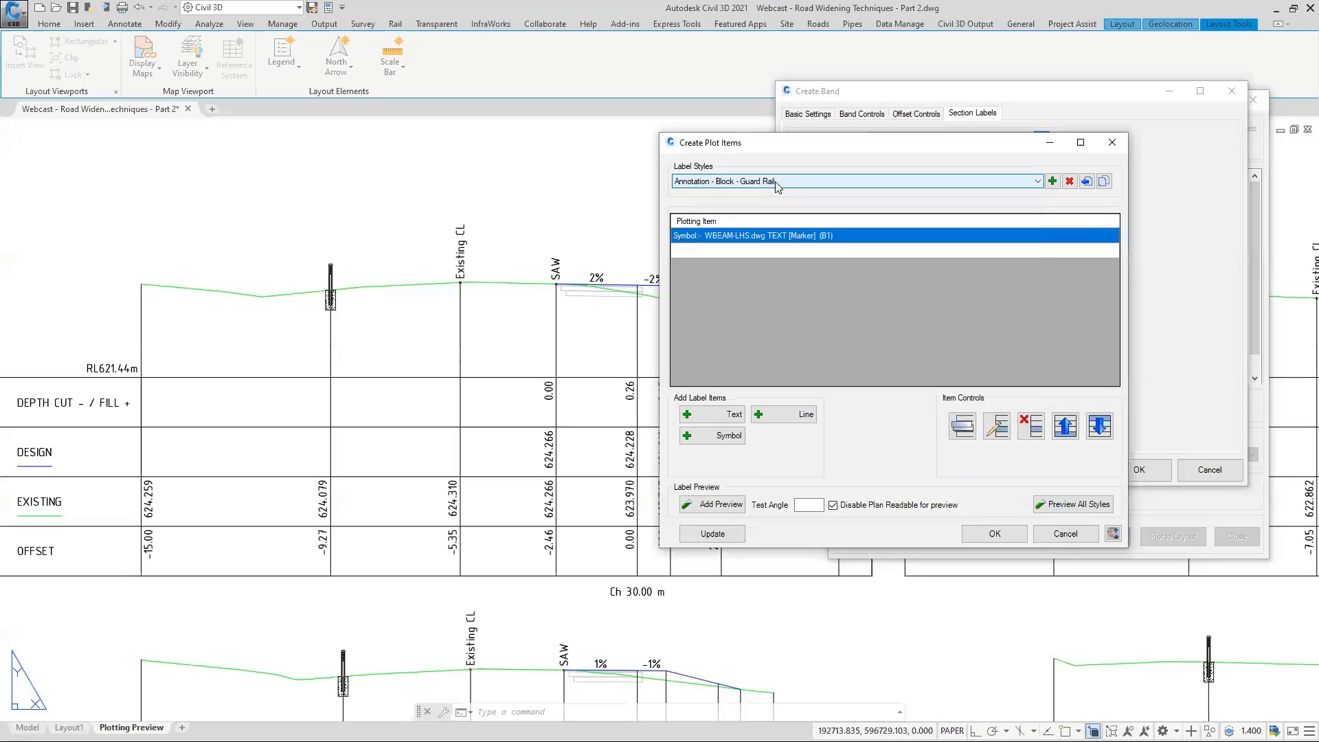
click(995, 534)
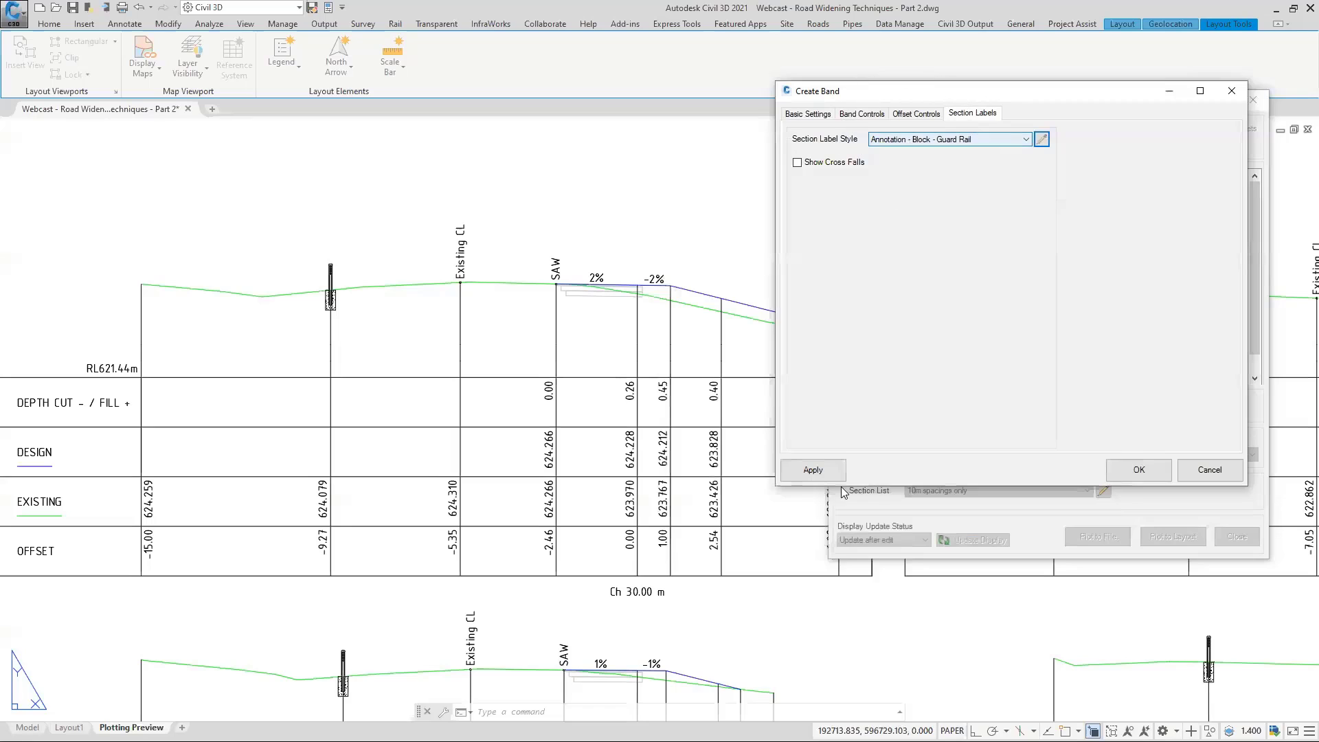
Apply the Annotation - Block - Guard Rail label style to the plotted sections and accept the band settings.
click(822, 472)
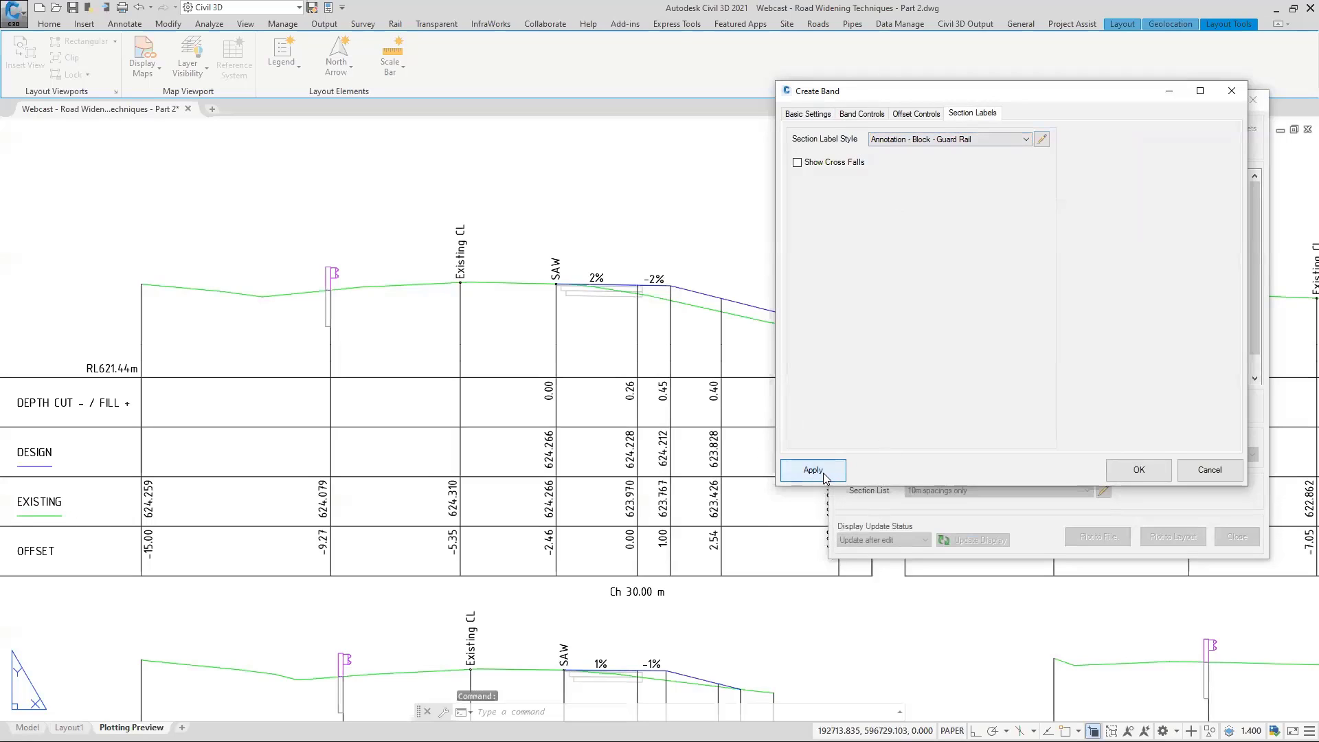
click(824, 474)
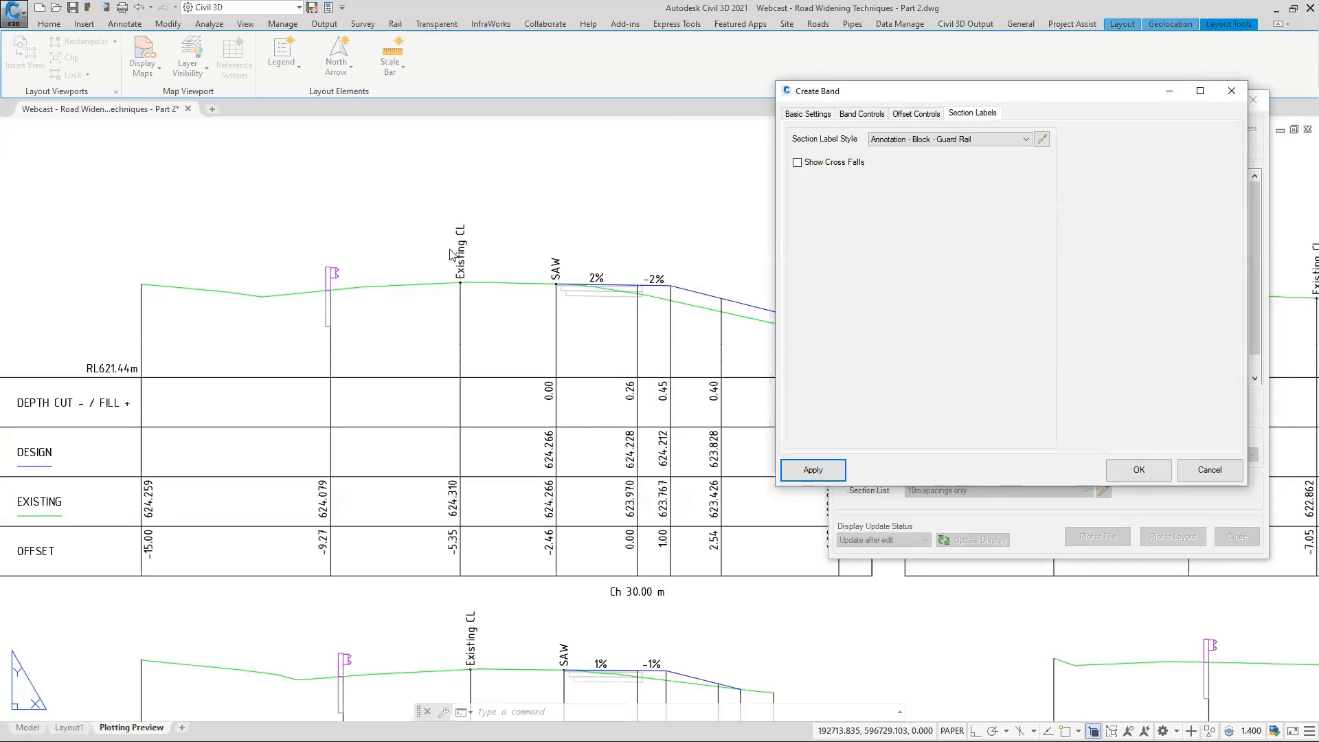
click(1138, 470)
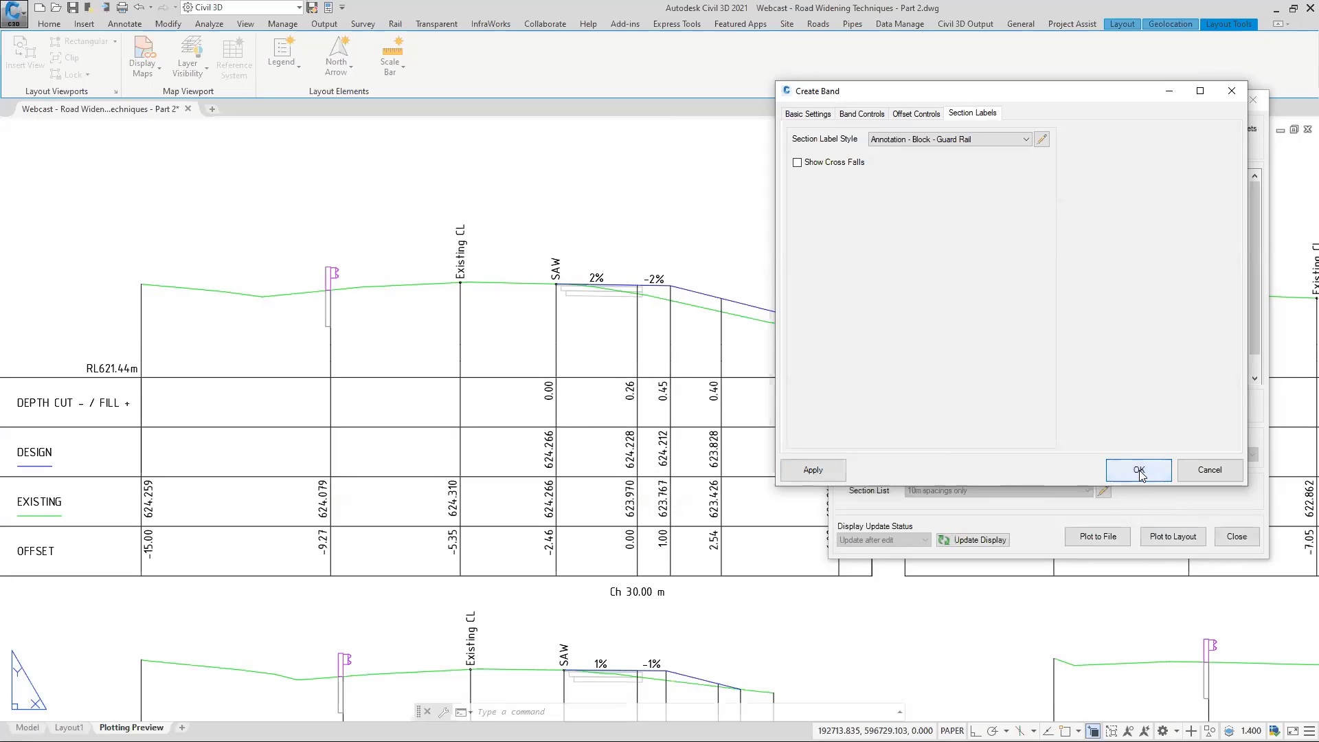
Check the available pre-set band types and open the settings of the second Layers NS standard band.
click(886, 362)
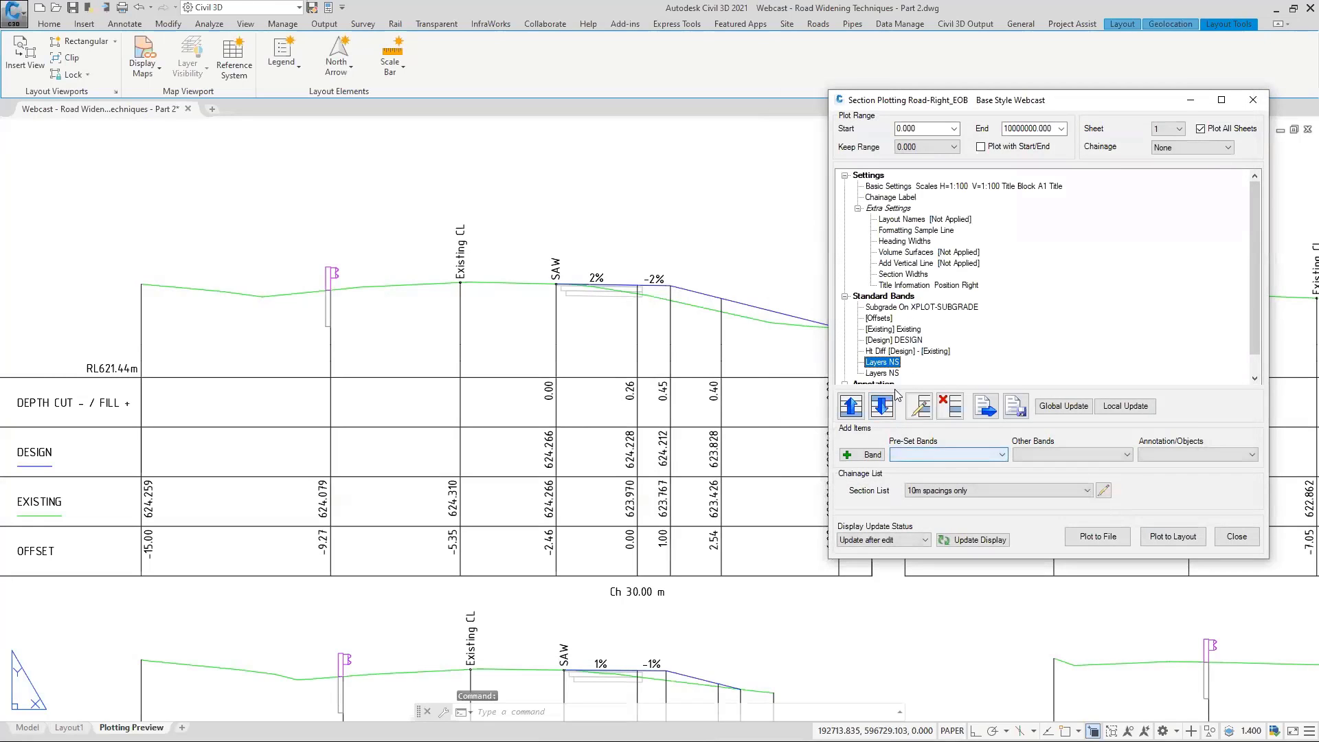
click(953, 455)
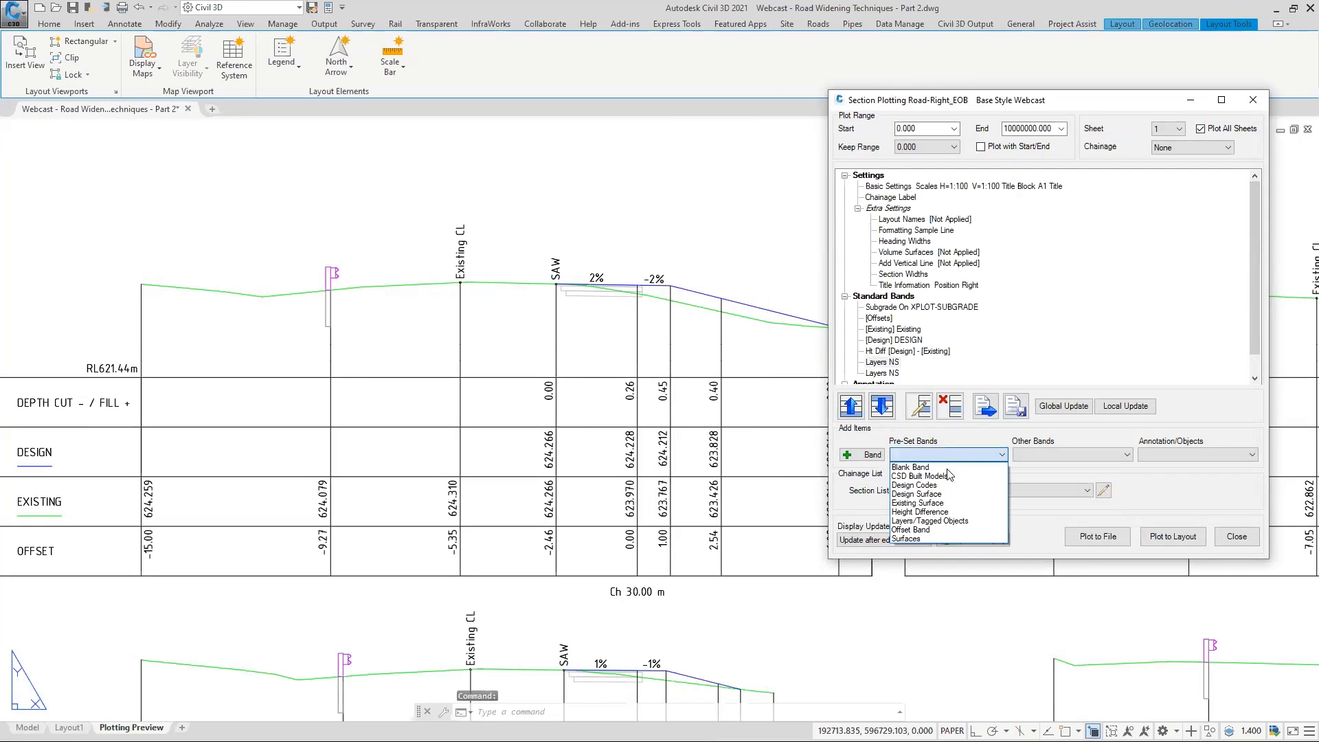
click(880, 375)
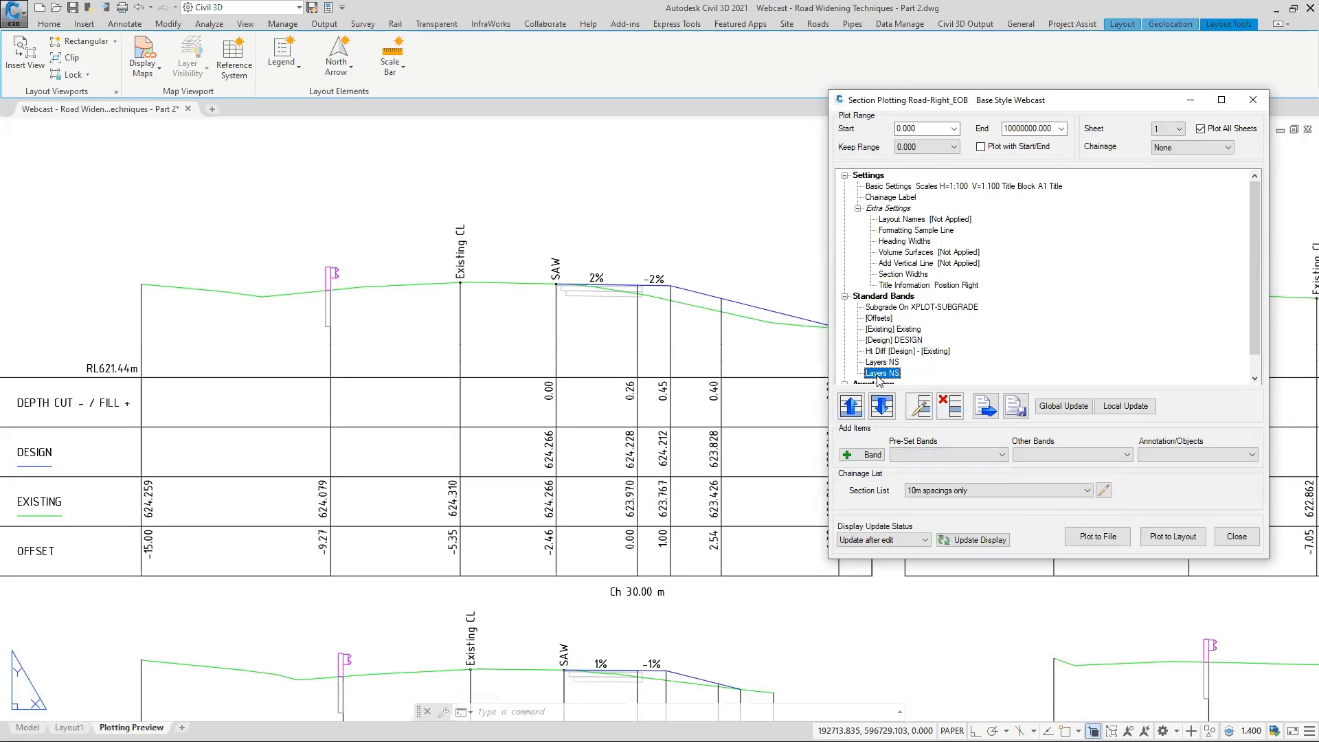
double_click(879, 375)
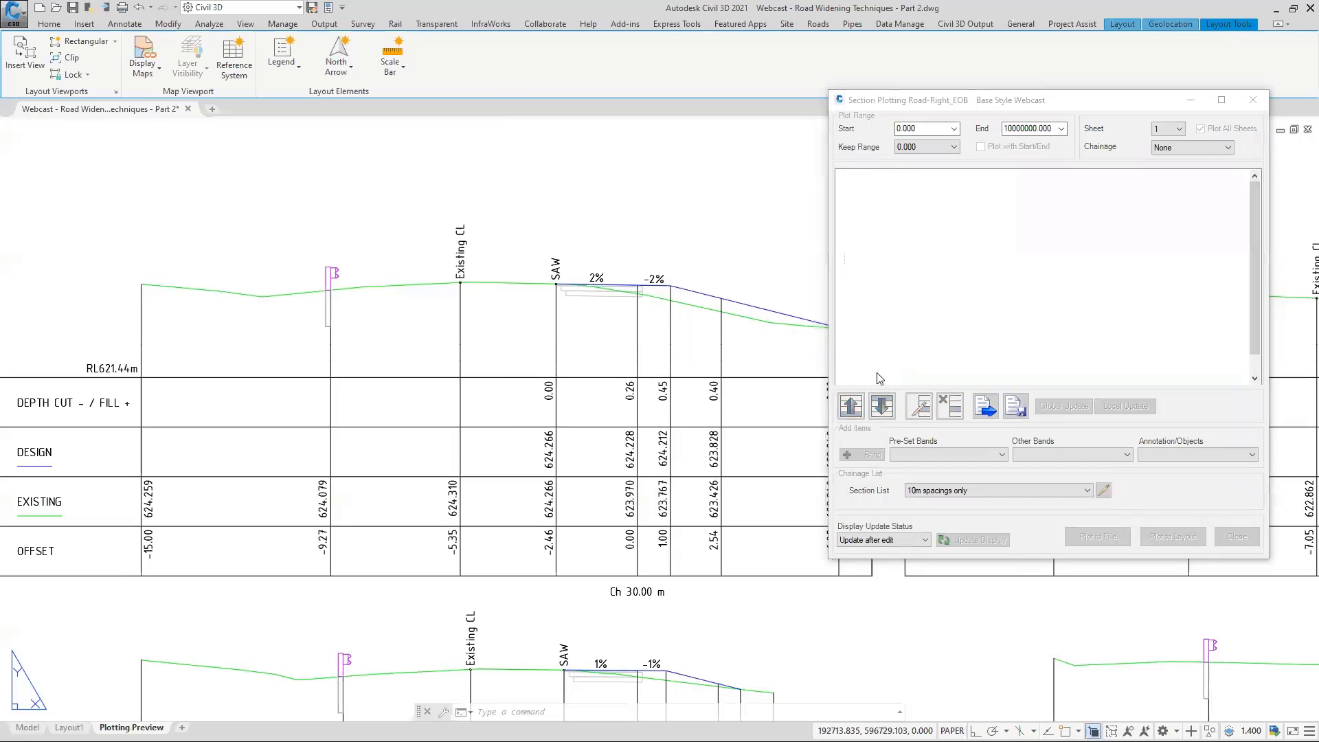
drag(325, 56, 884, 90)
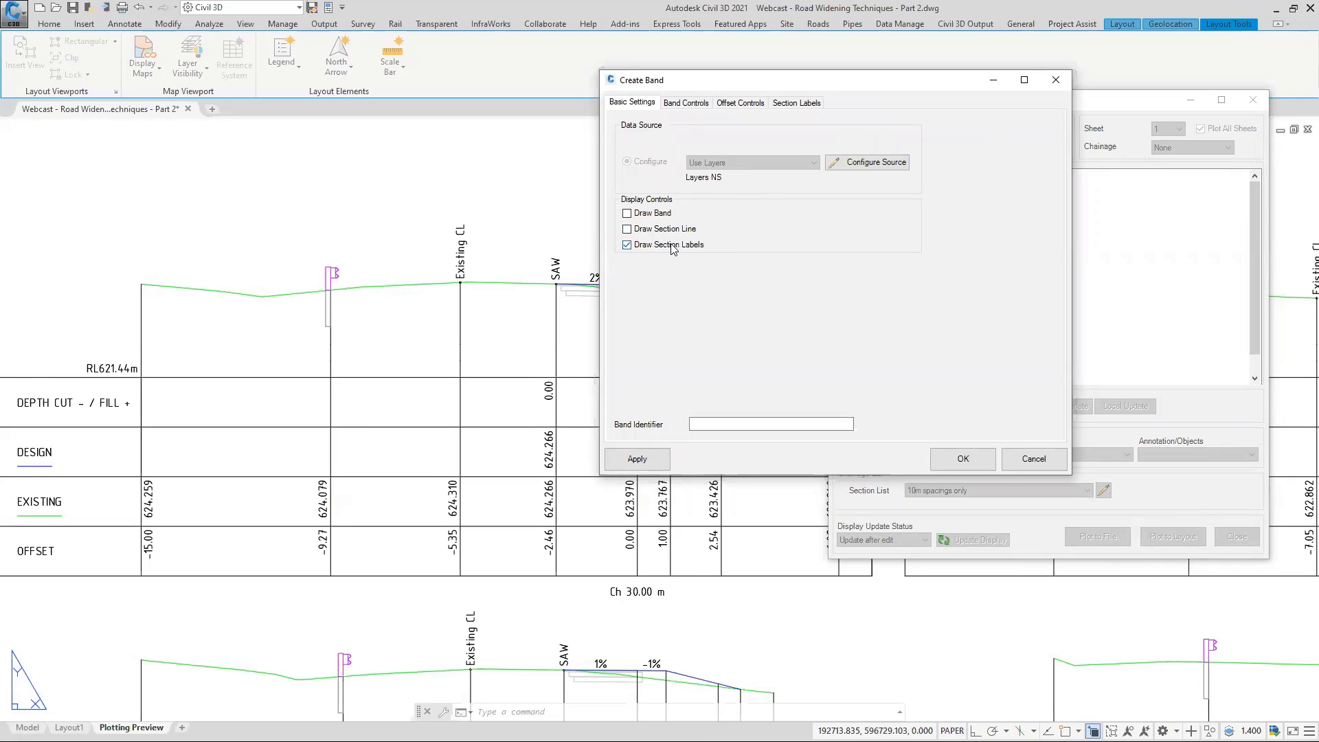
Examine the second Layers NS band's layer choice, signed search offsets and interpolation surface, and cancel the layer selection.
click(872, 162)
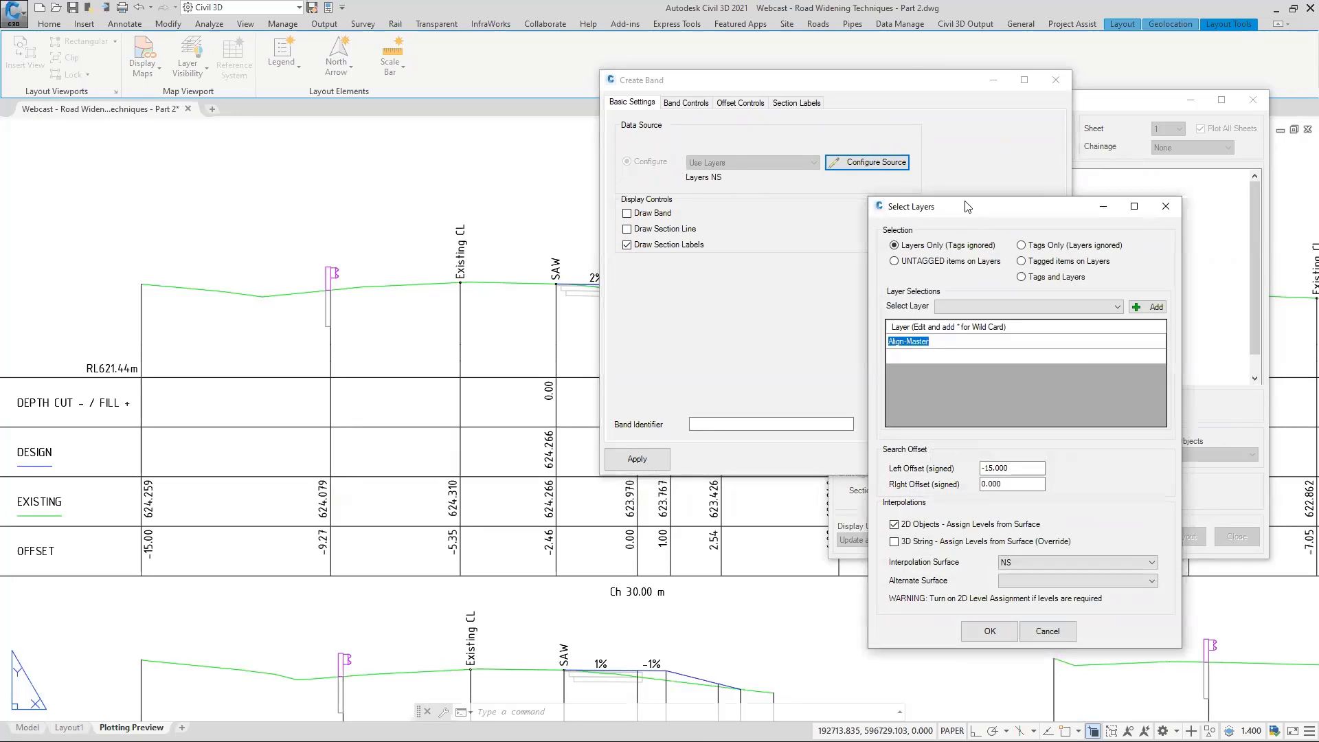
drag(967, 207, 704, 60)
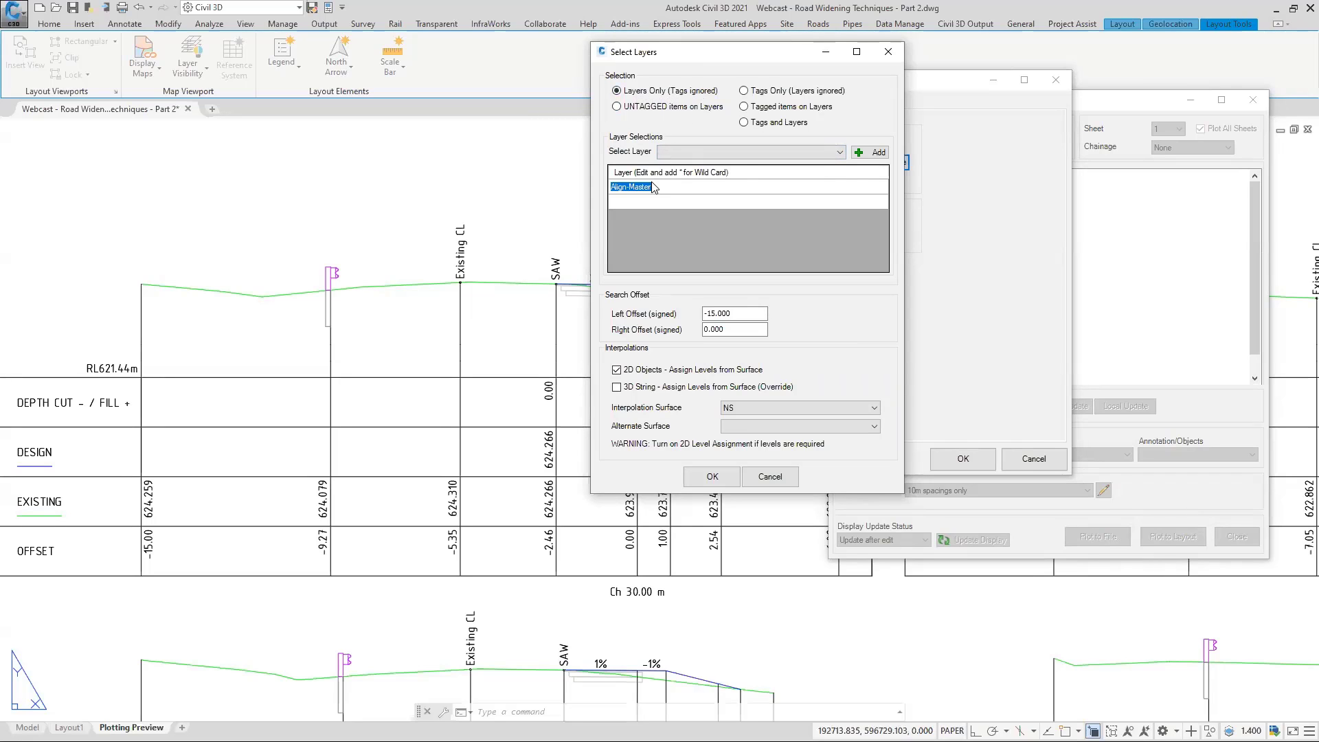
click(745, 160)
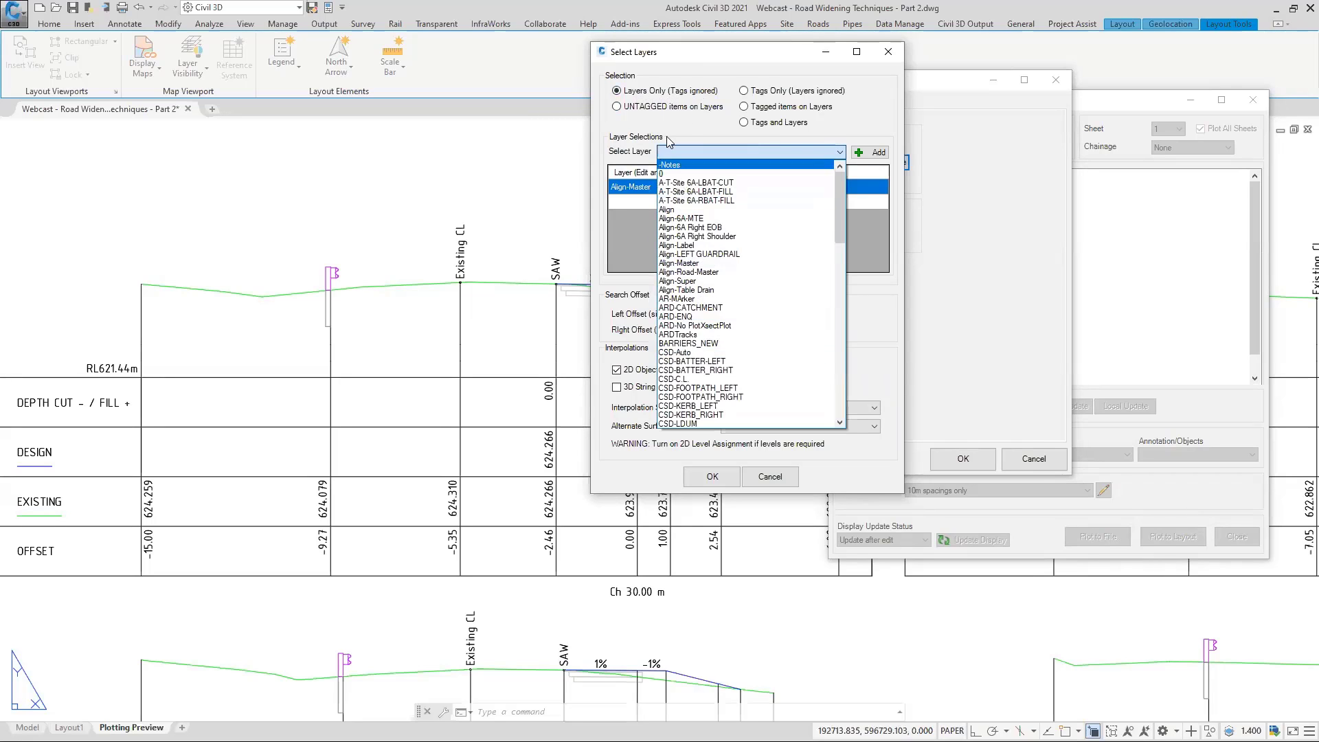
click(693, 320)
double_click(739, 313)
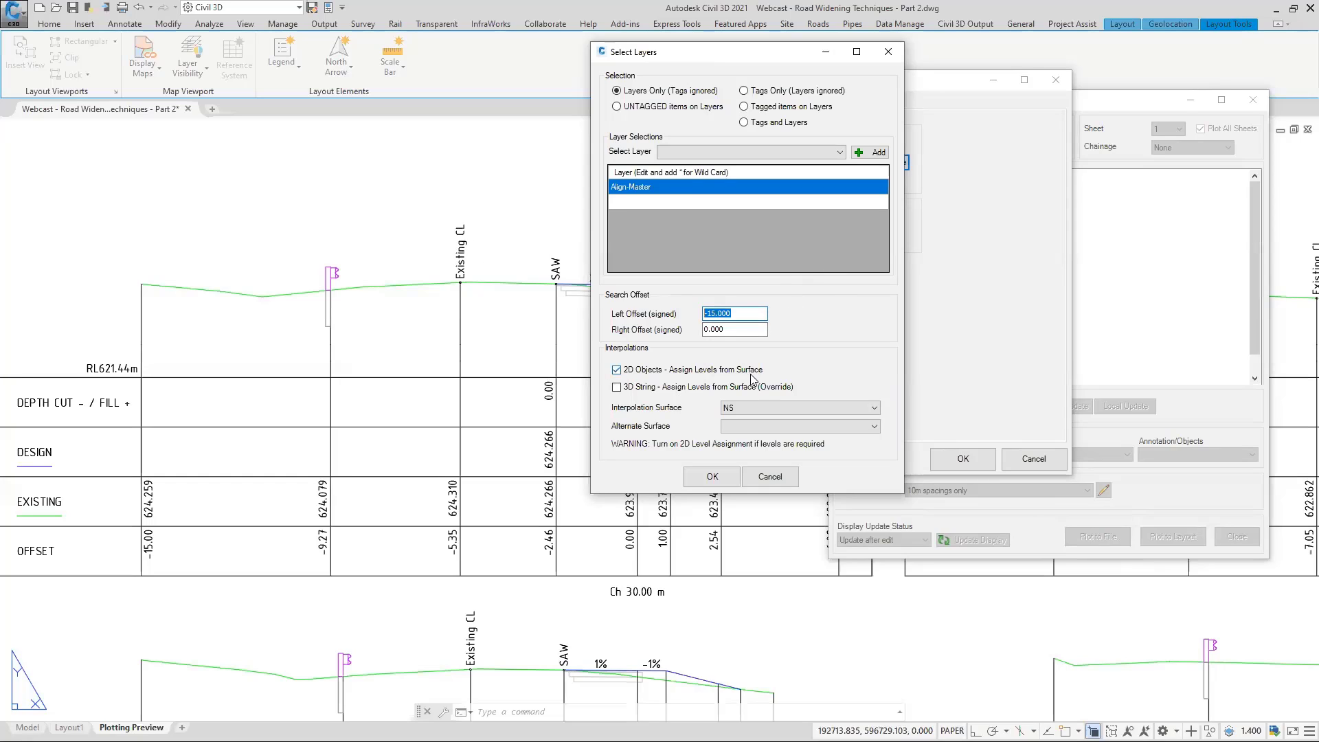
click(745, 410)
click(745, 410)
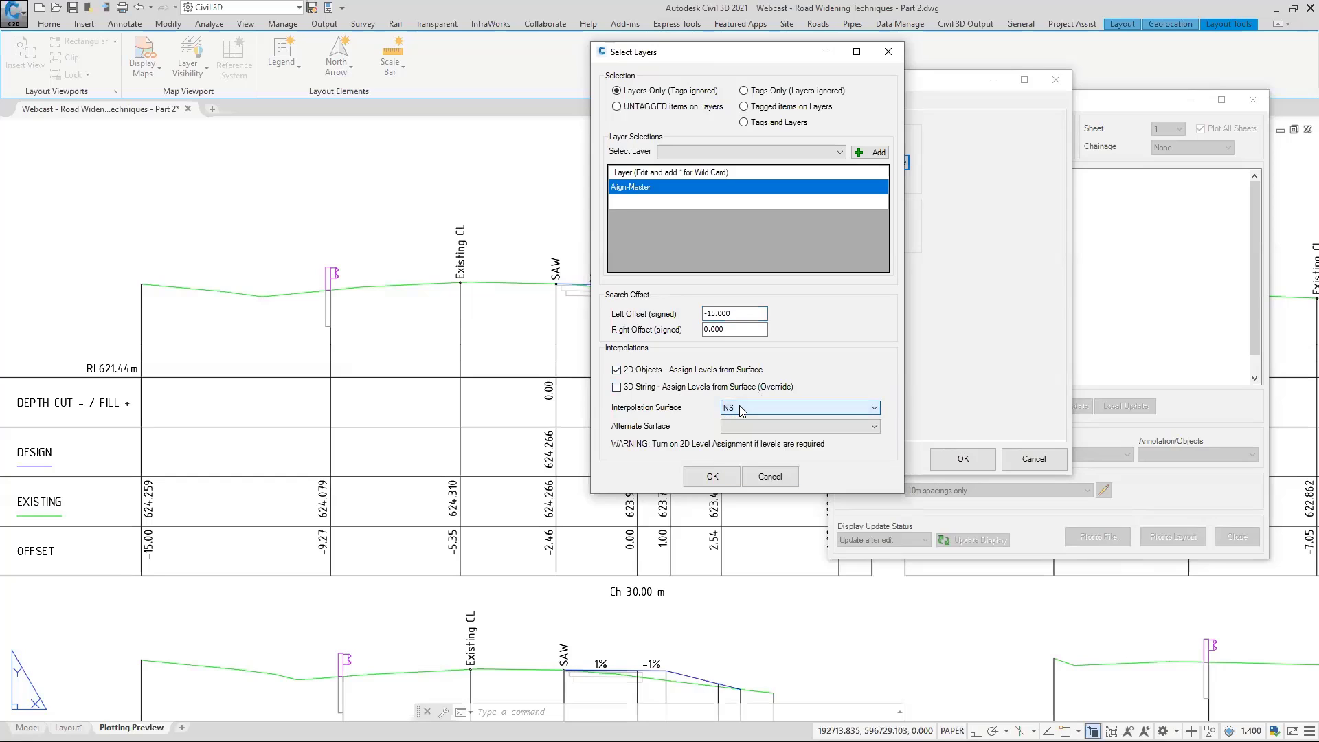
click(770, 477)
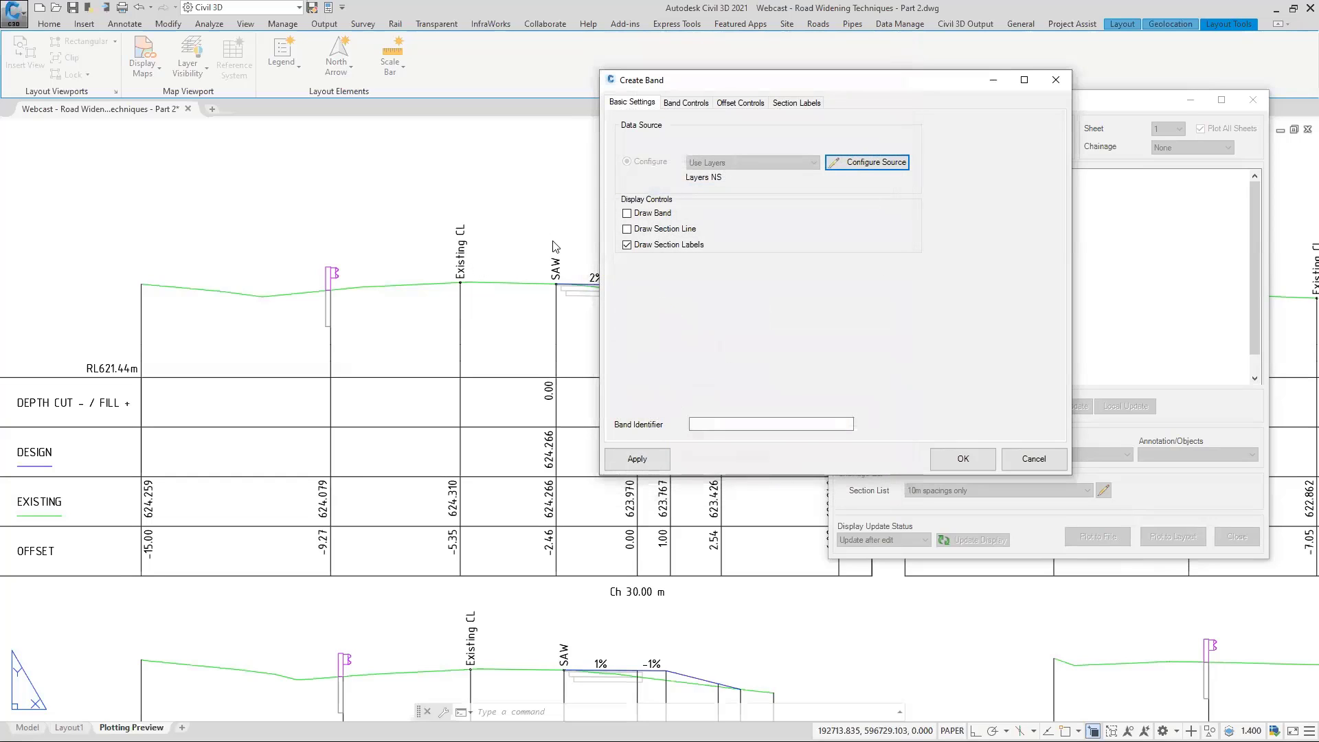
Apply the Annotation - Elevation (Vertical) label style to the second Layers NS band's section labels.
click(784, 103)
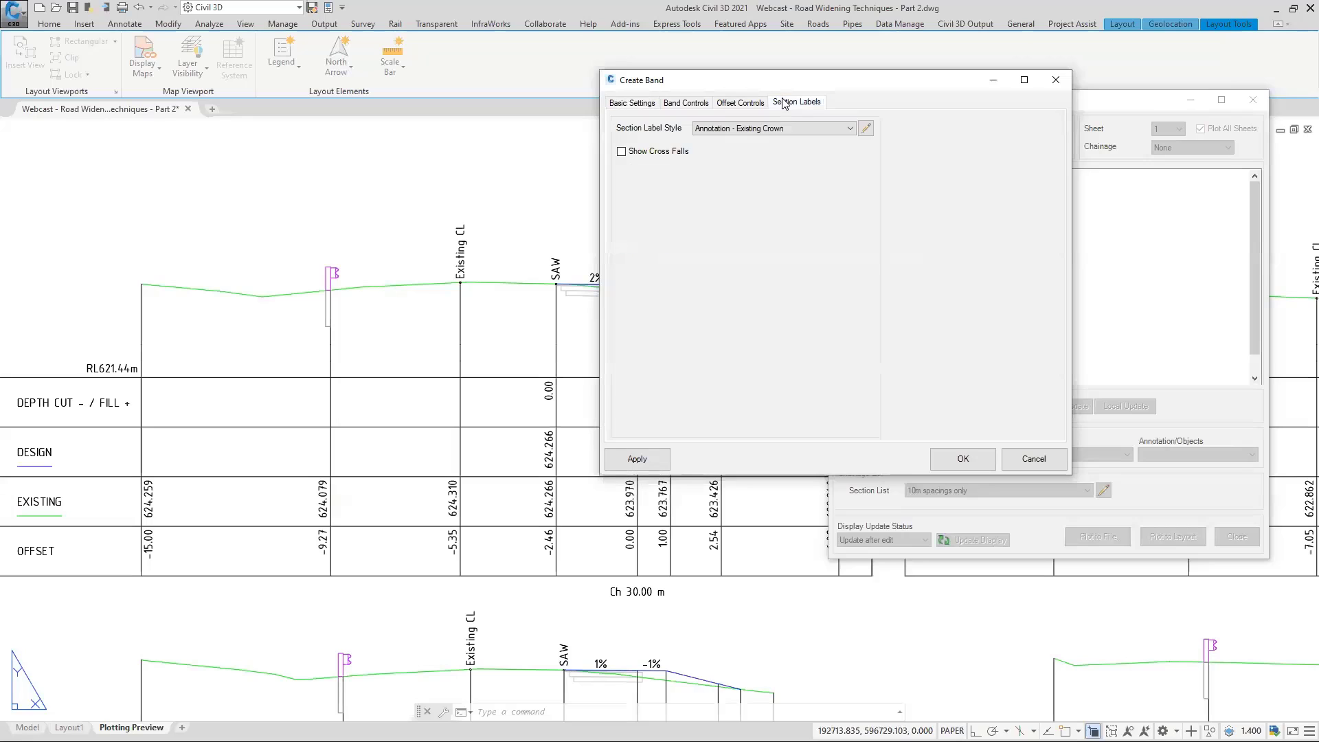
click(848, 130)
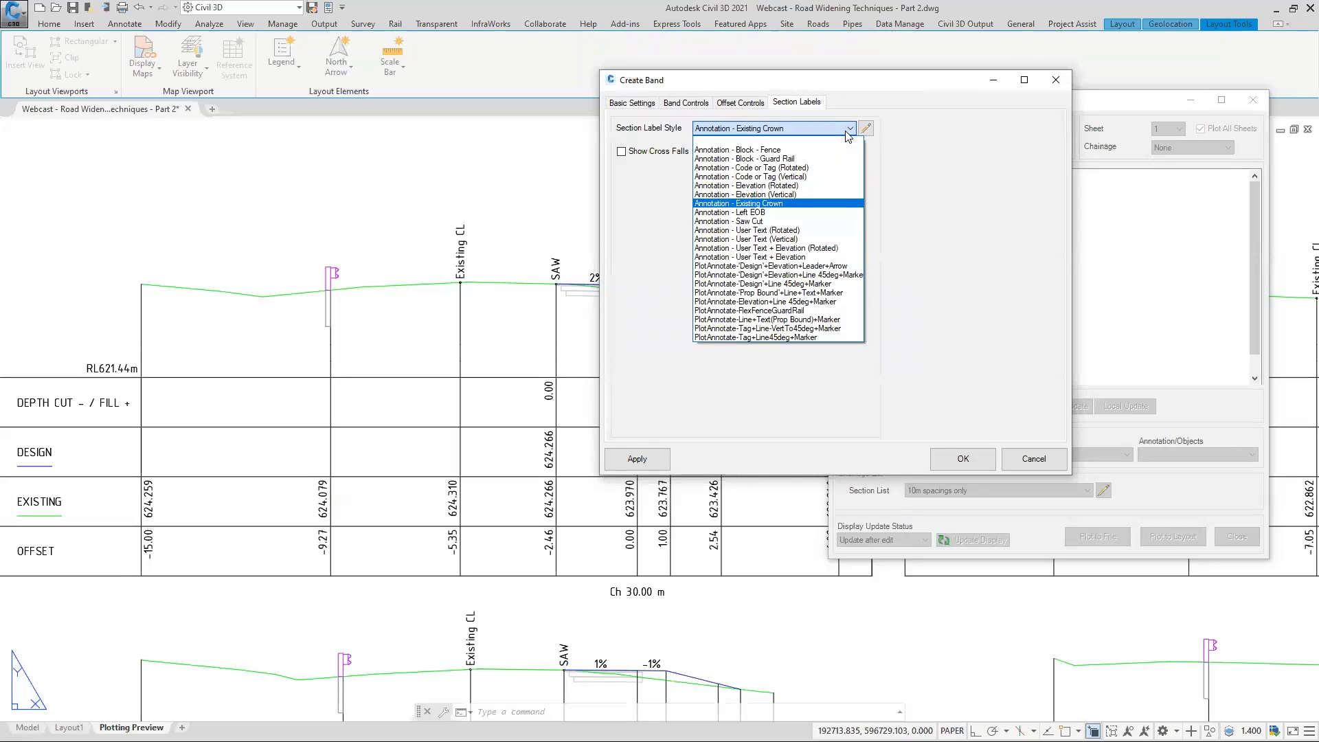
click(777, 195)
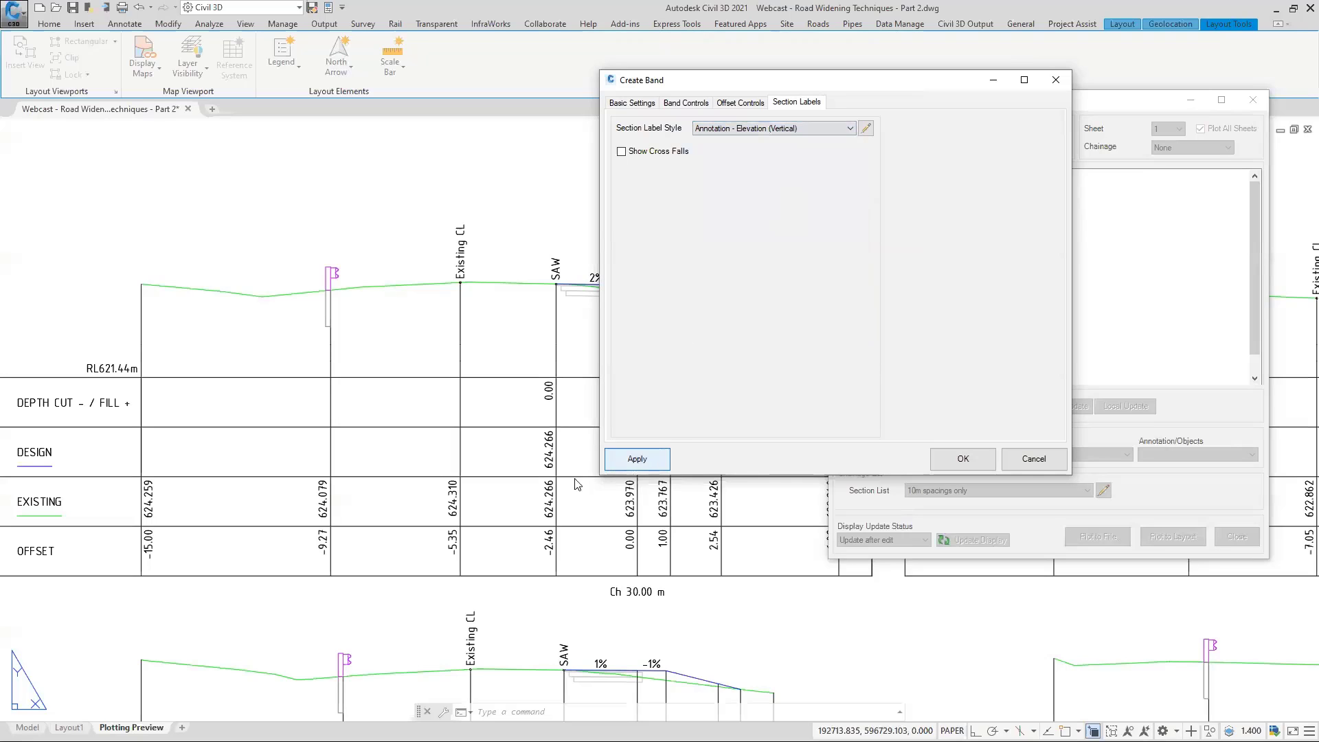
click(637, 458)
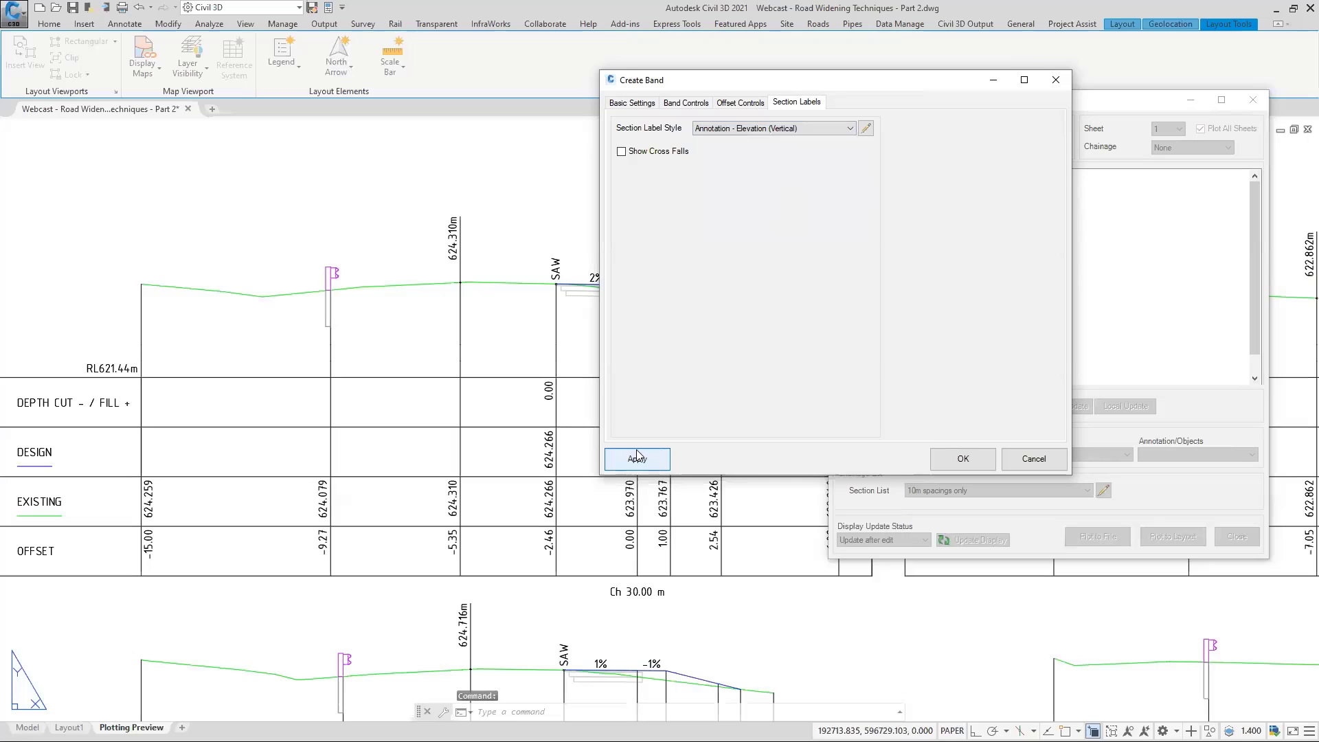
Return the band's section label style to Annotation - Existing Crown and apply it to the plotted sections.
click(789, 134)
click(756, 203)
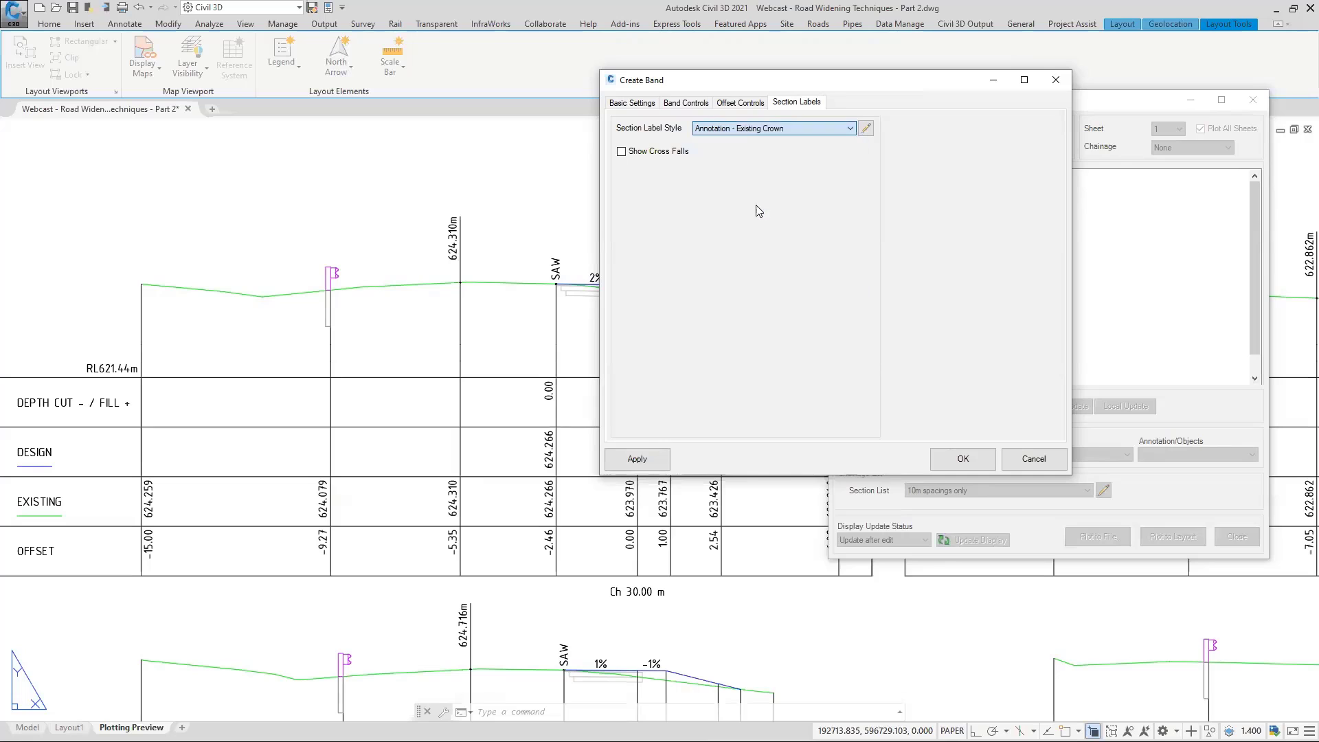
click(642, 460)
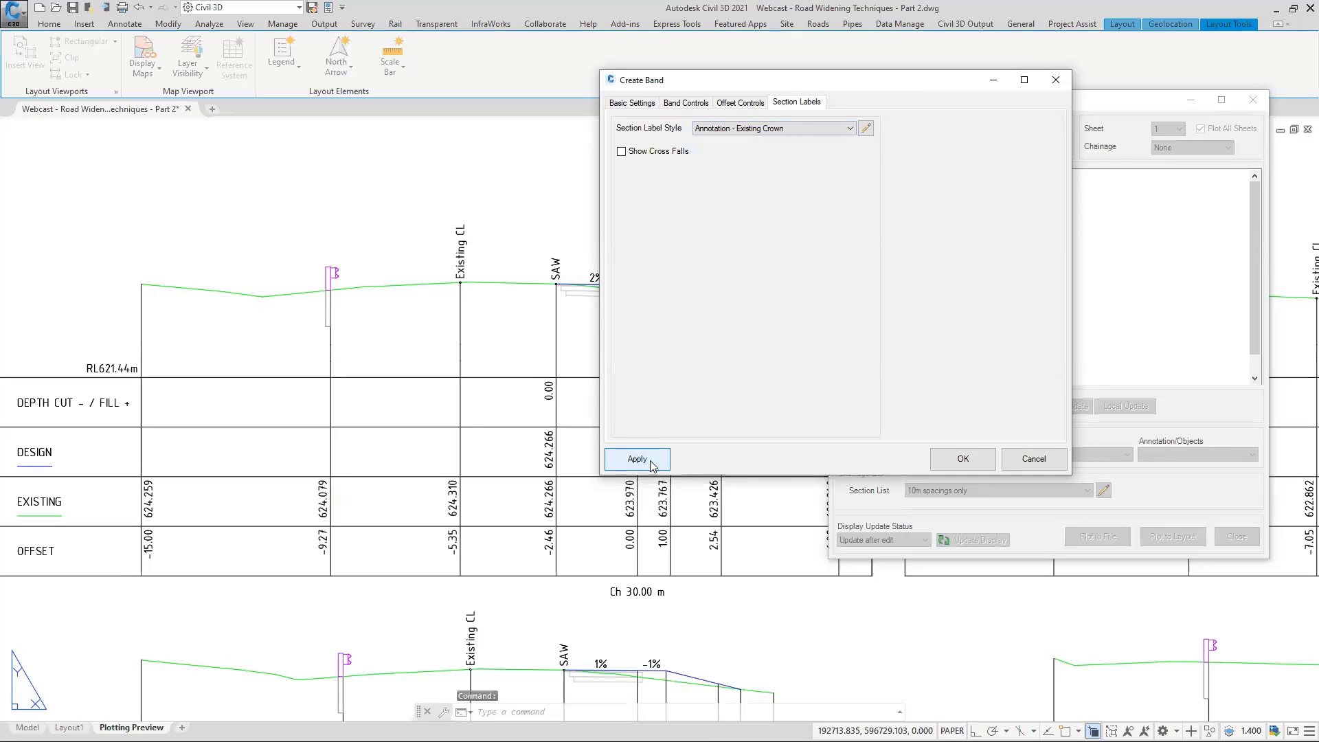
Examine the marker symbol, line geometry and level text of the Annotation - Elevation (Vertical) label style without changing them.
click(865, 129)
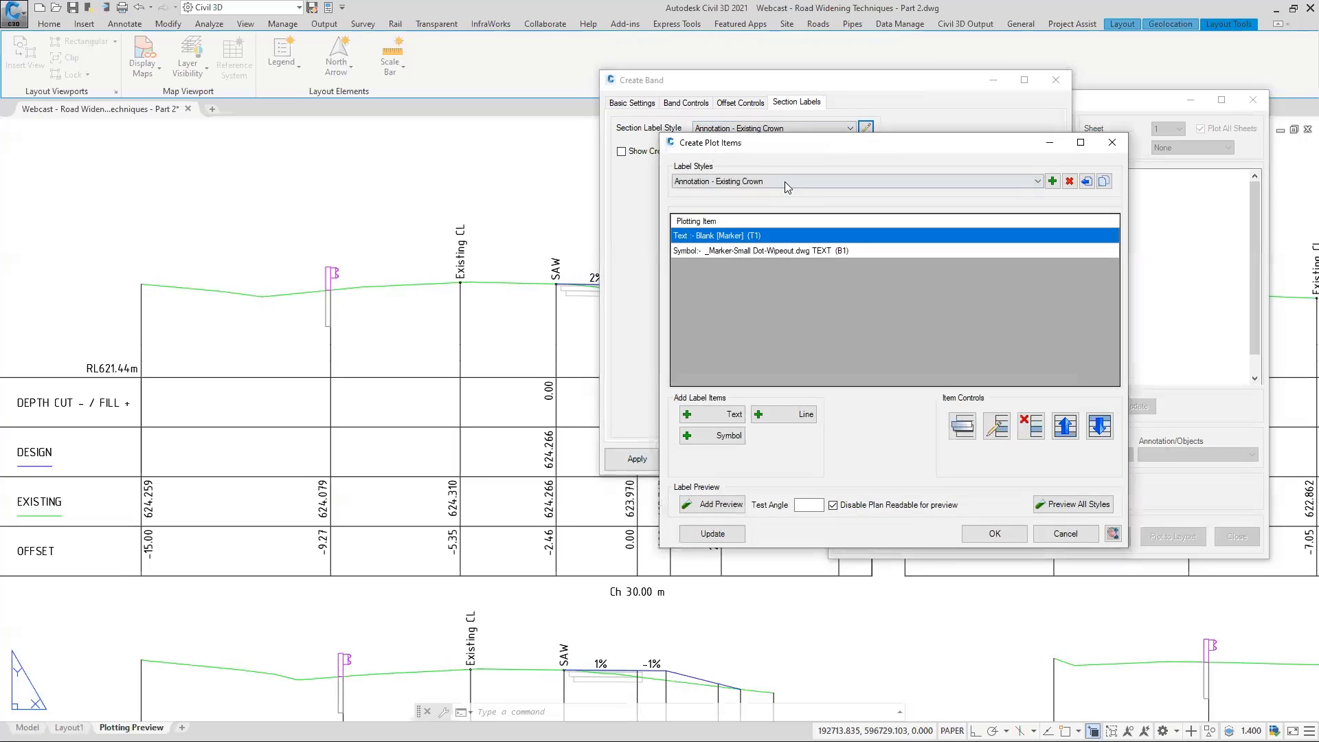
click(787, 187)
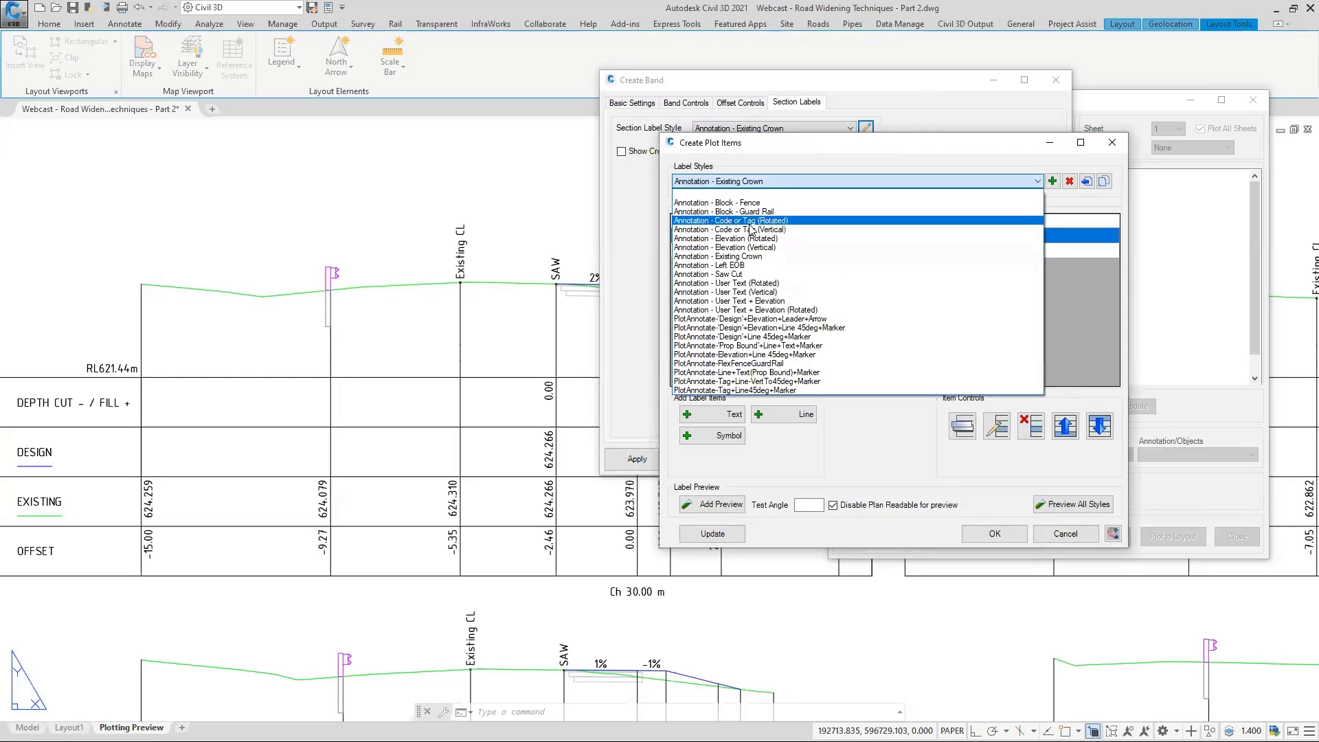
click(754, 251)
click(722, 252)
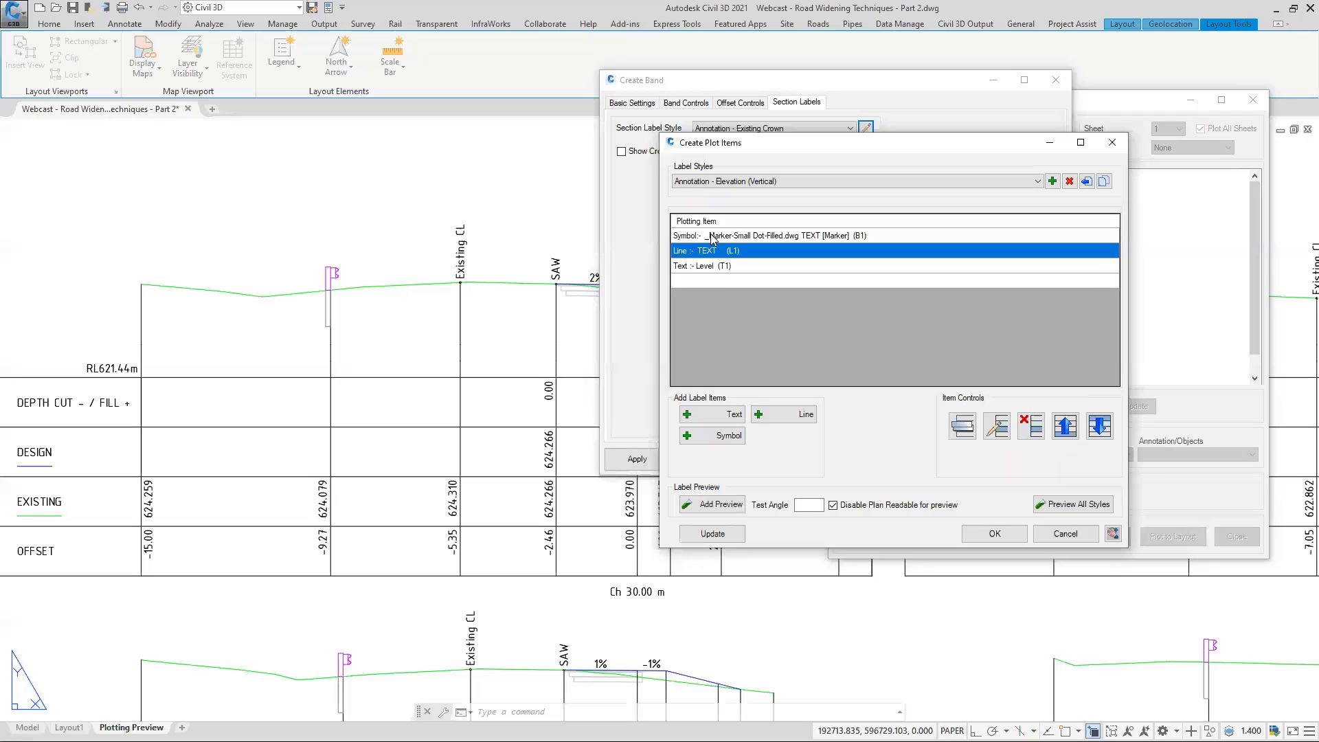
click(710, 235)
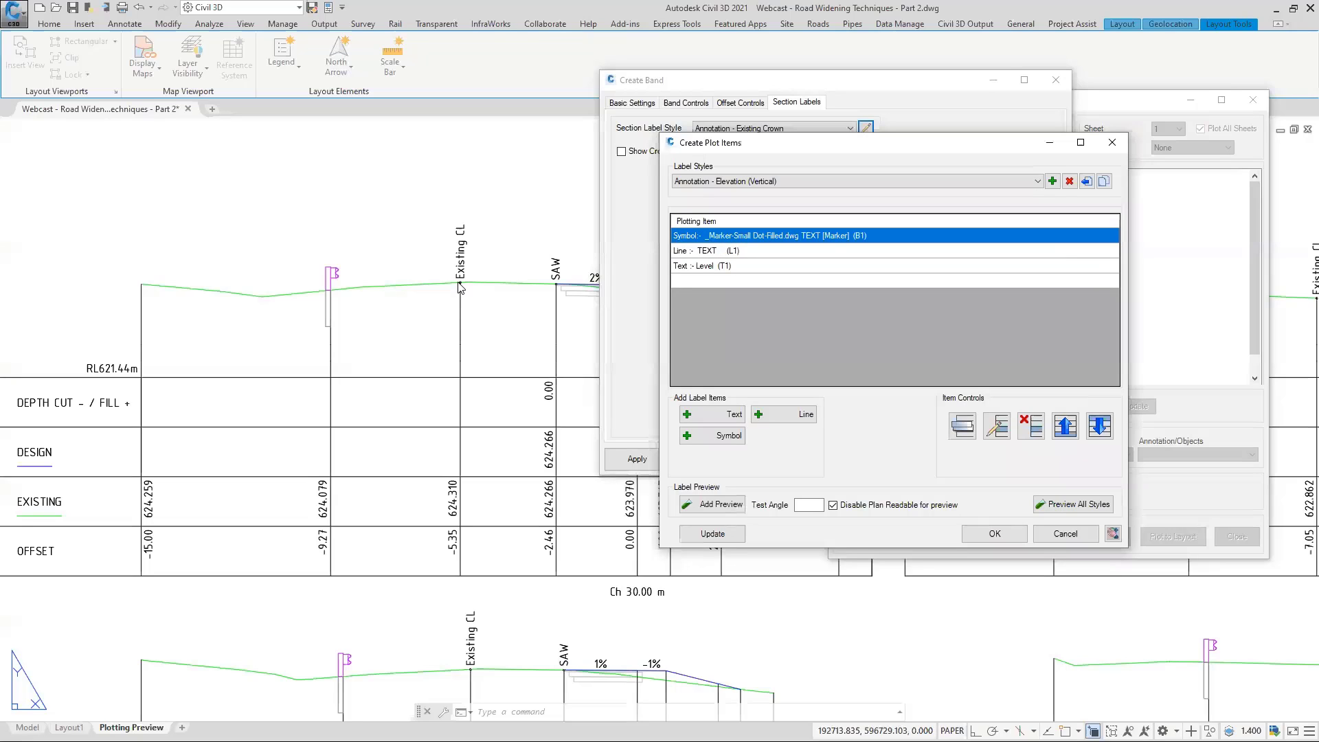
double_click(722, 251)
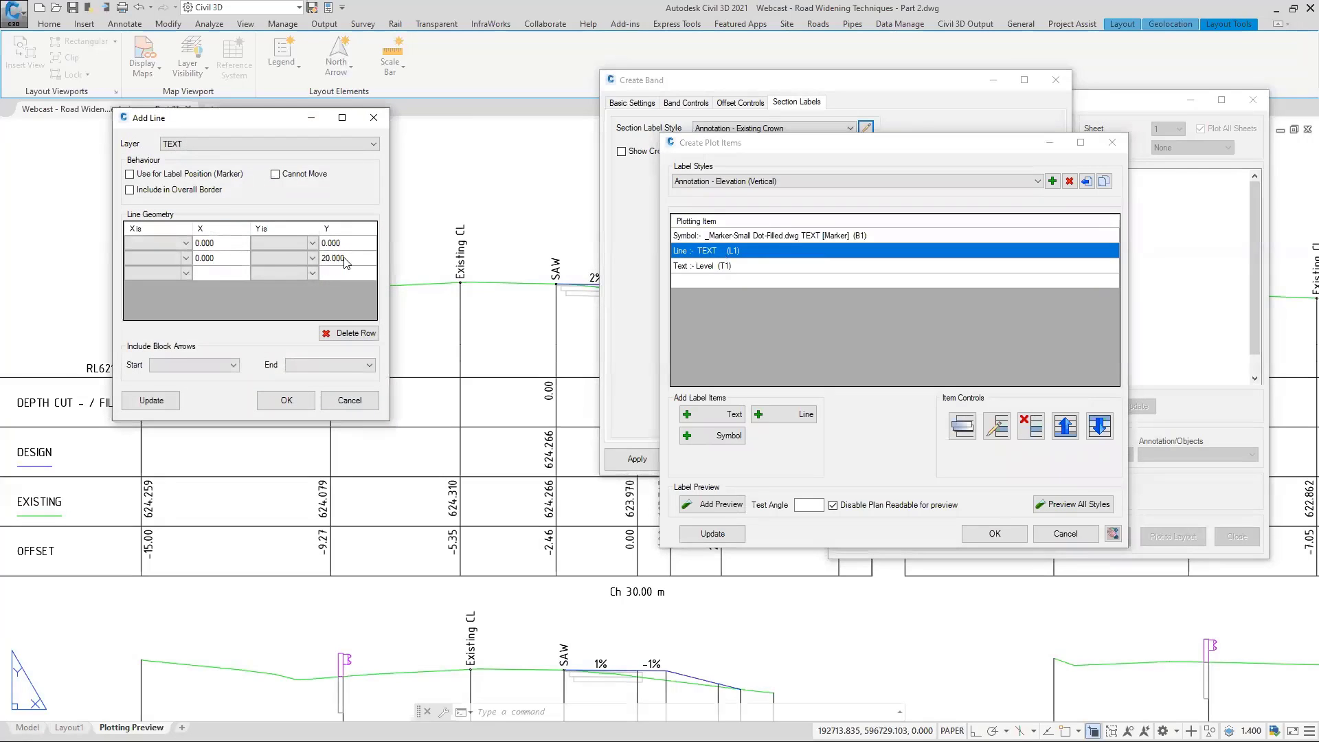
click(350, 400)
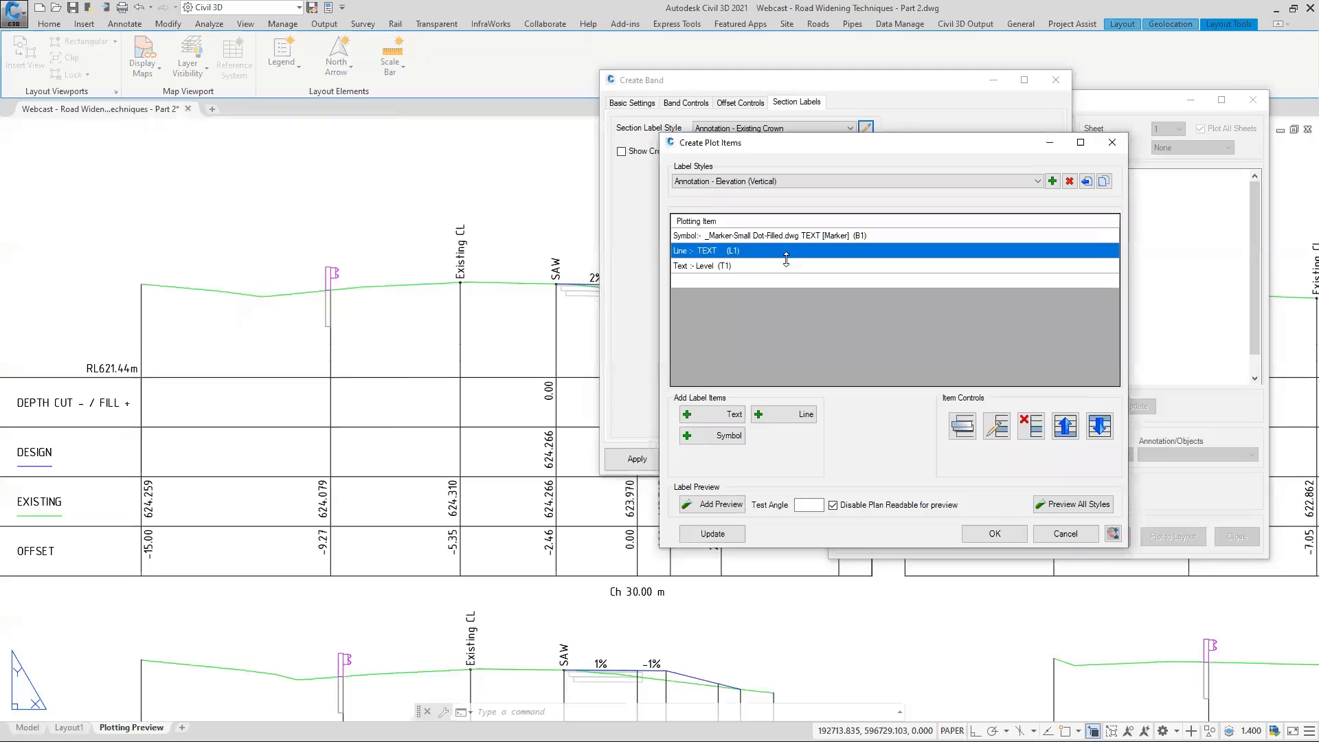
double_click(704, 267)
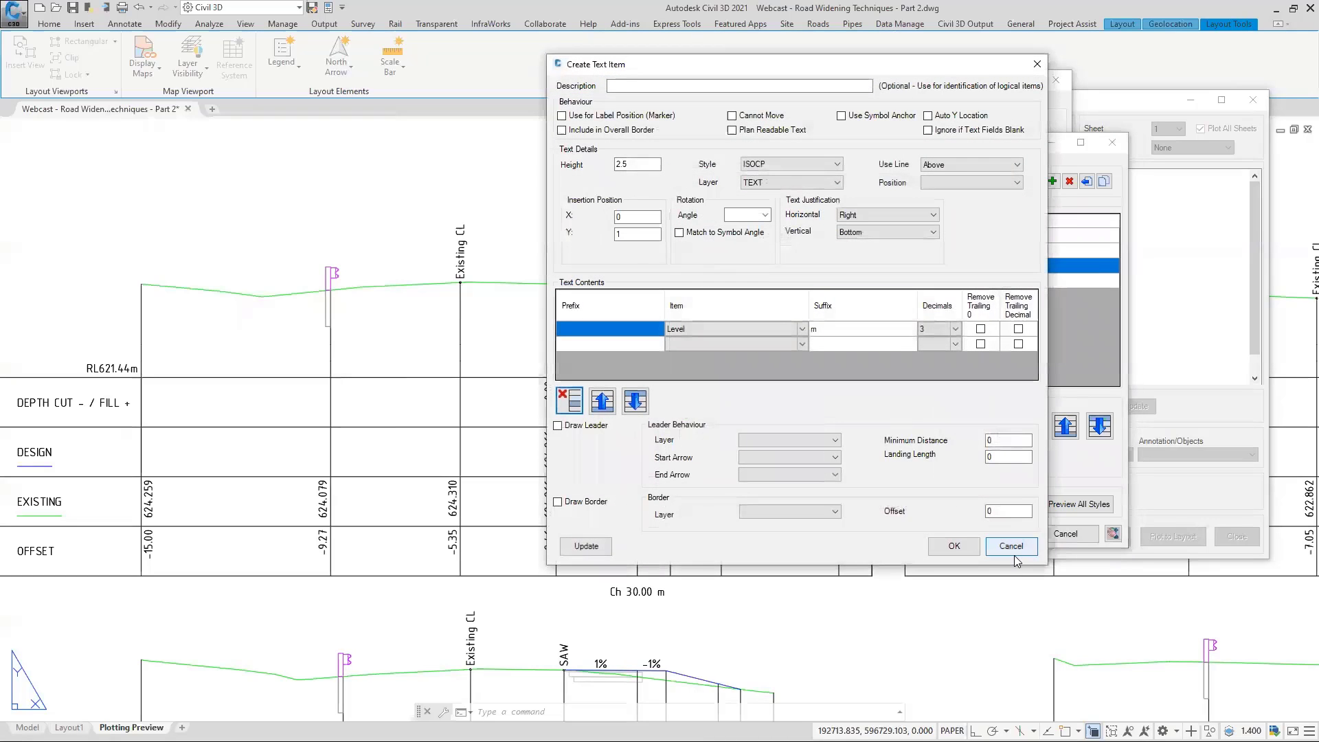
click(1010, 548)
Open the text item of the Annotation - Existing Crown label style and examine its height, rotation angle and prefix.
click(757, 183)
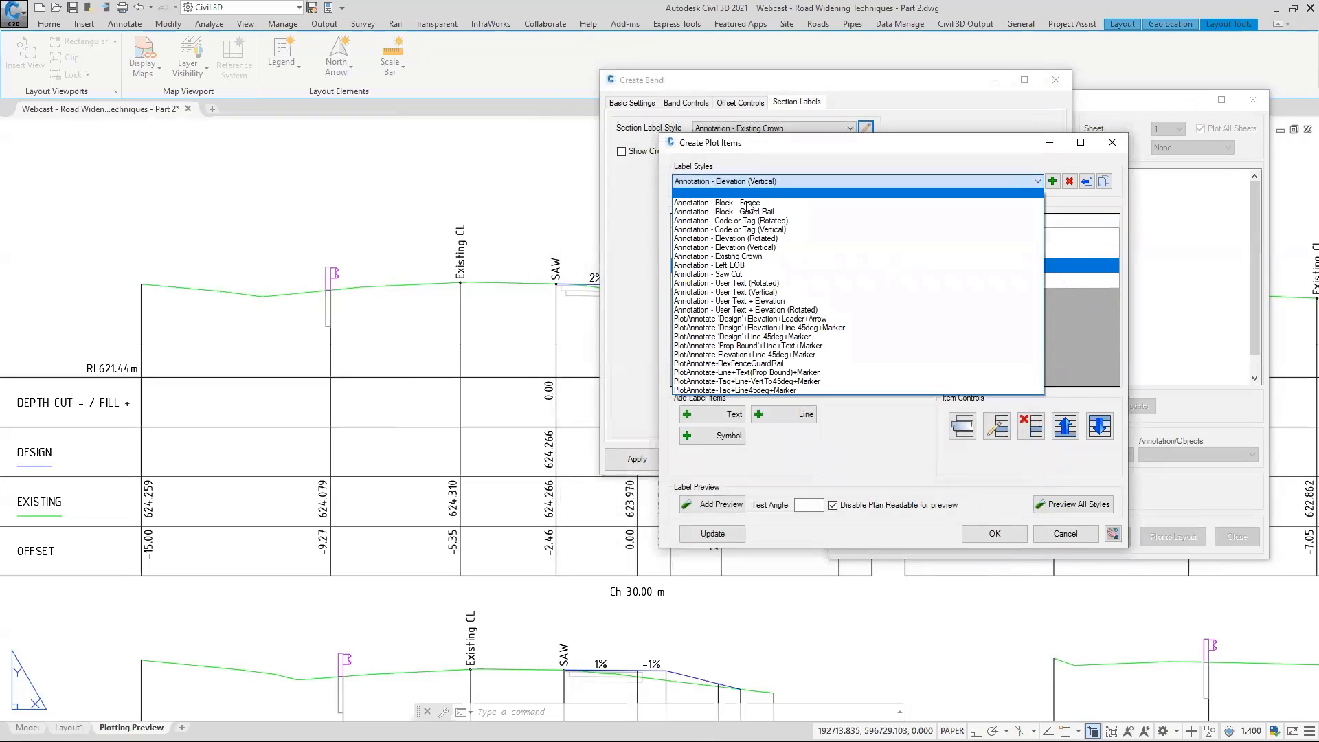
click(728, 256)
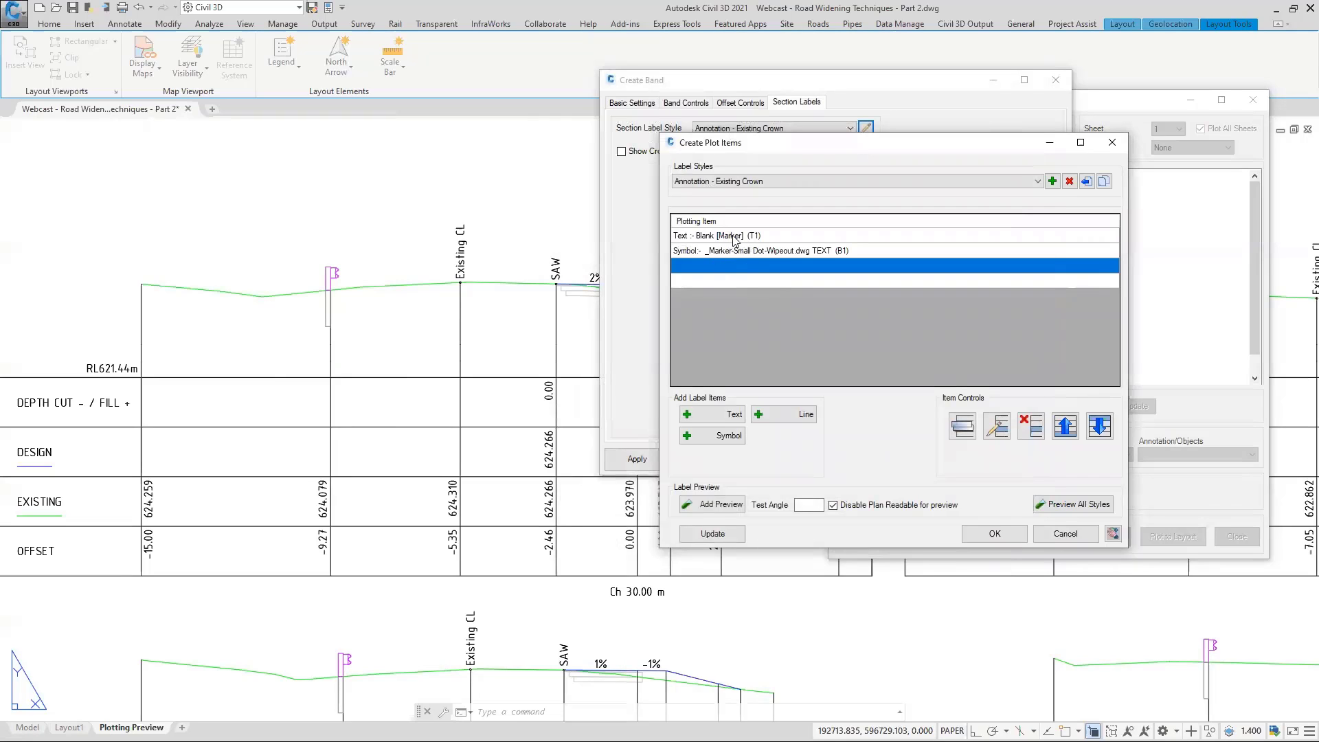
double_click(734, 236)
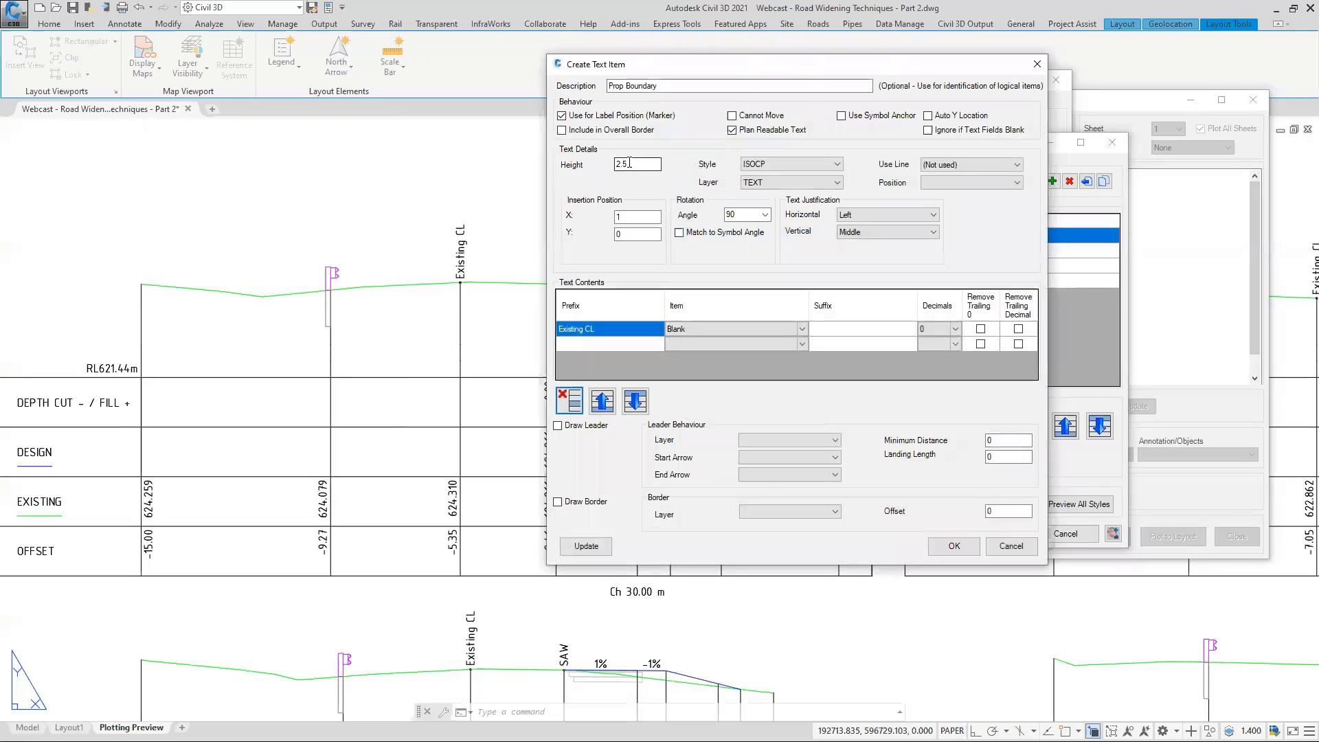
drag(631, 163, 575, 165)
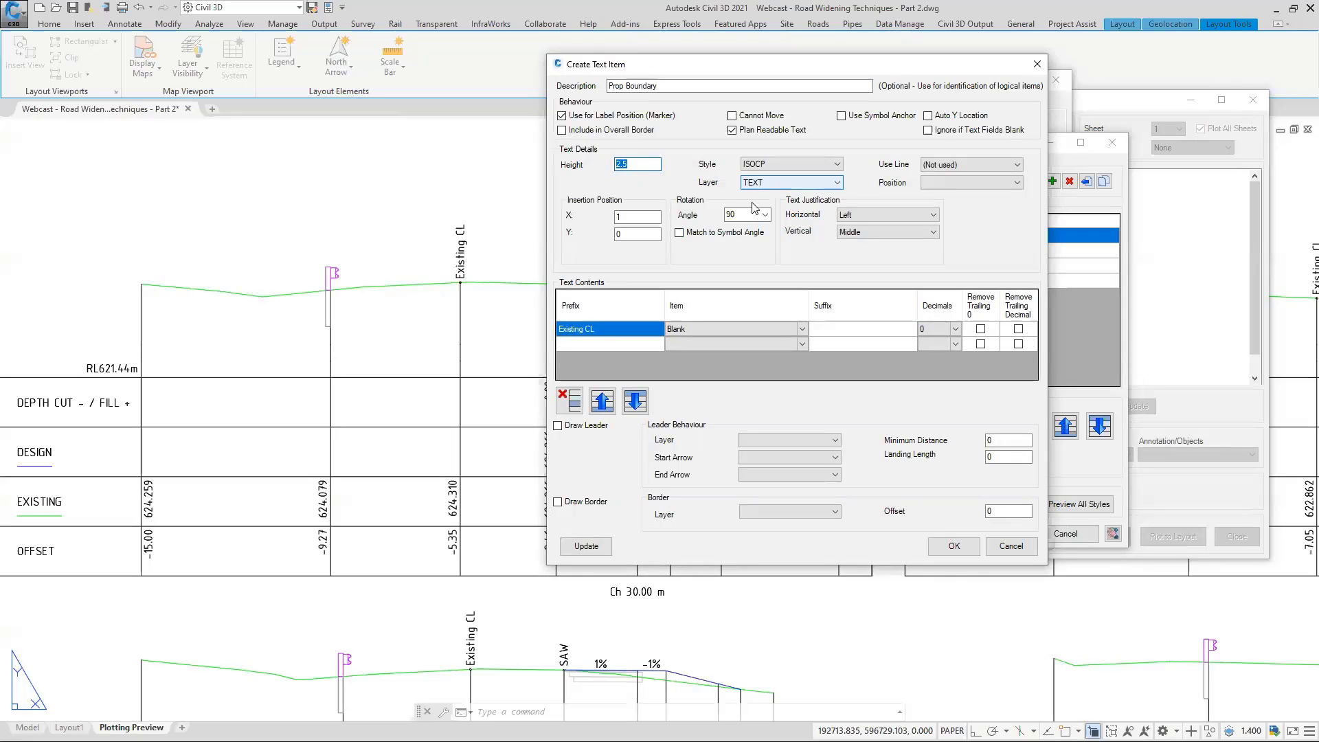
drag(756, 215, 736, 214)
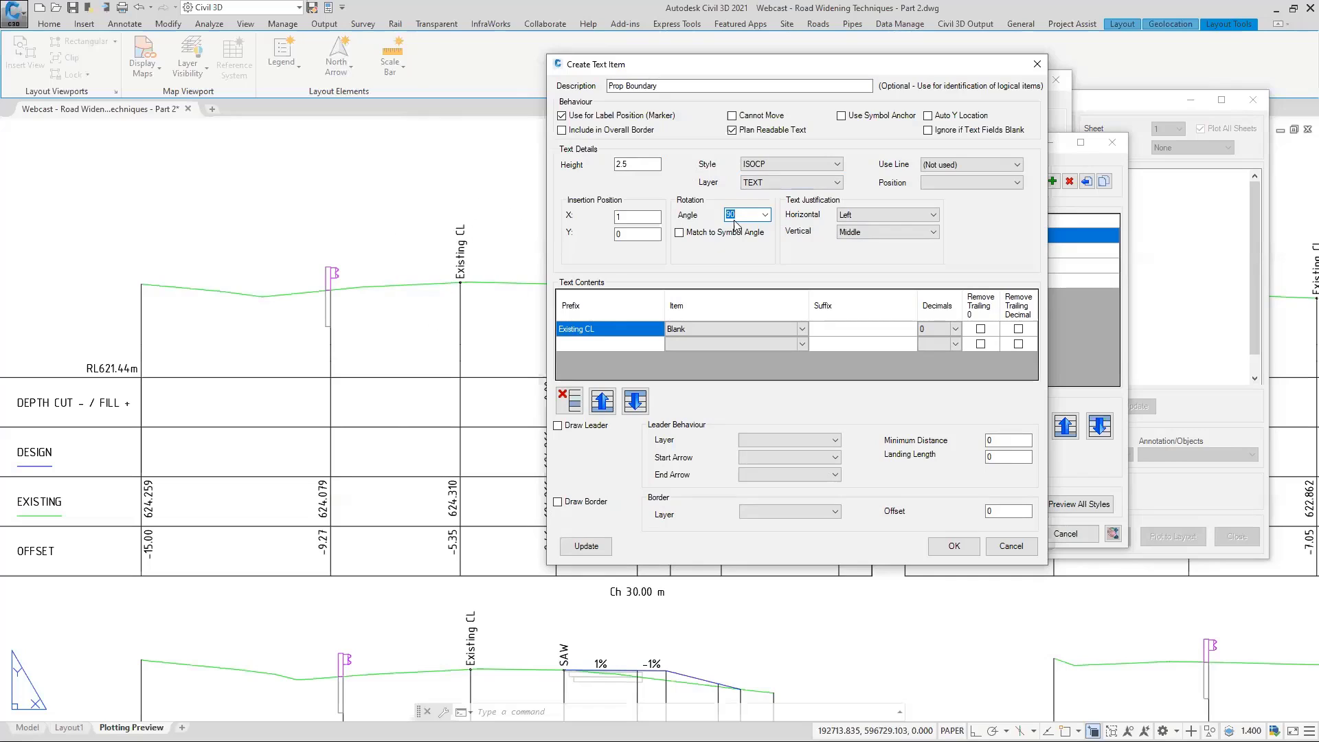
click(611, 329)
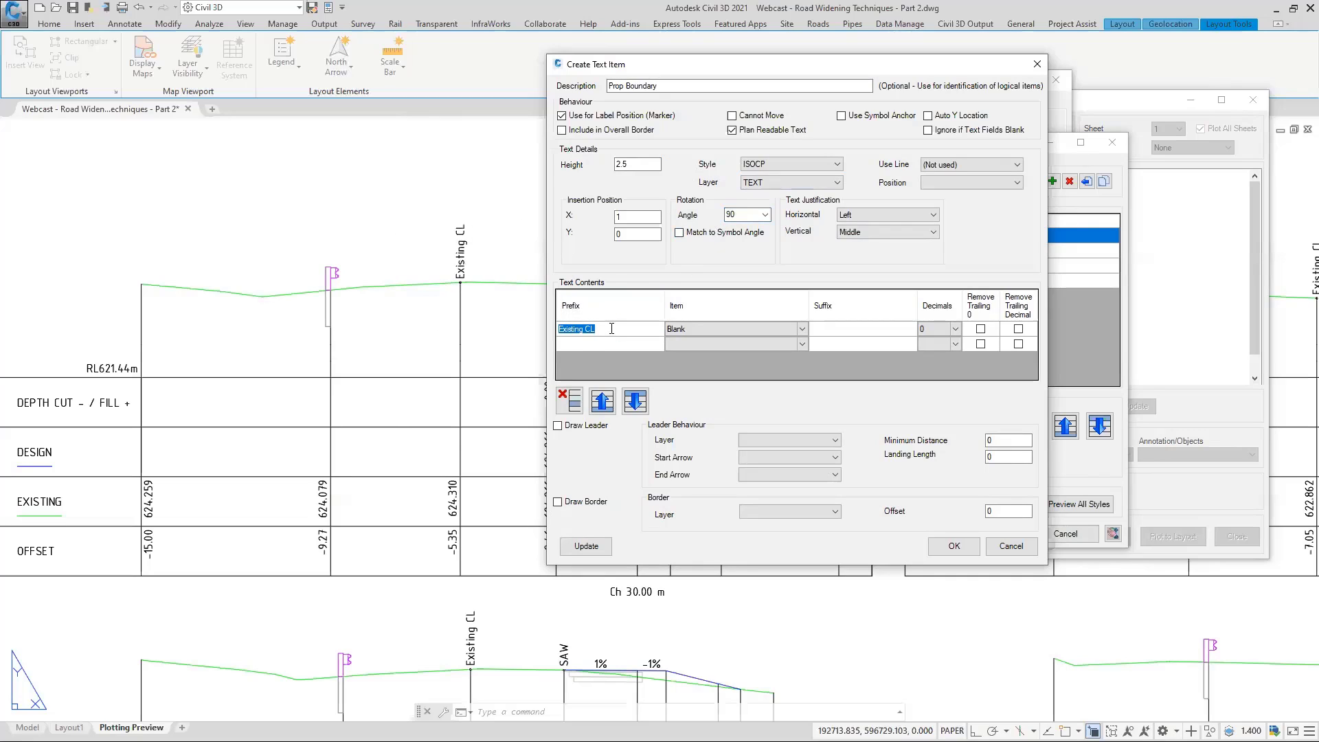
Set the Existing Crown text content to Level with the prefix "Existing CL_" and update the plotted labels.
click(801, 328)
click(802, 329)
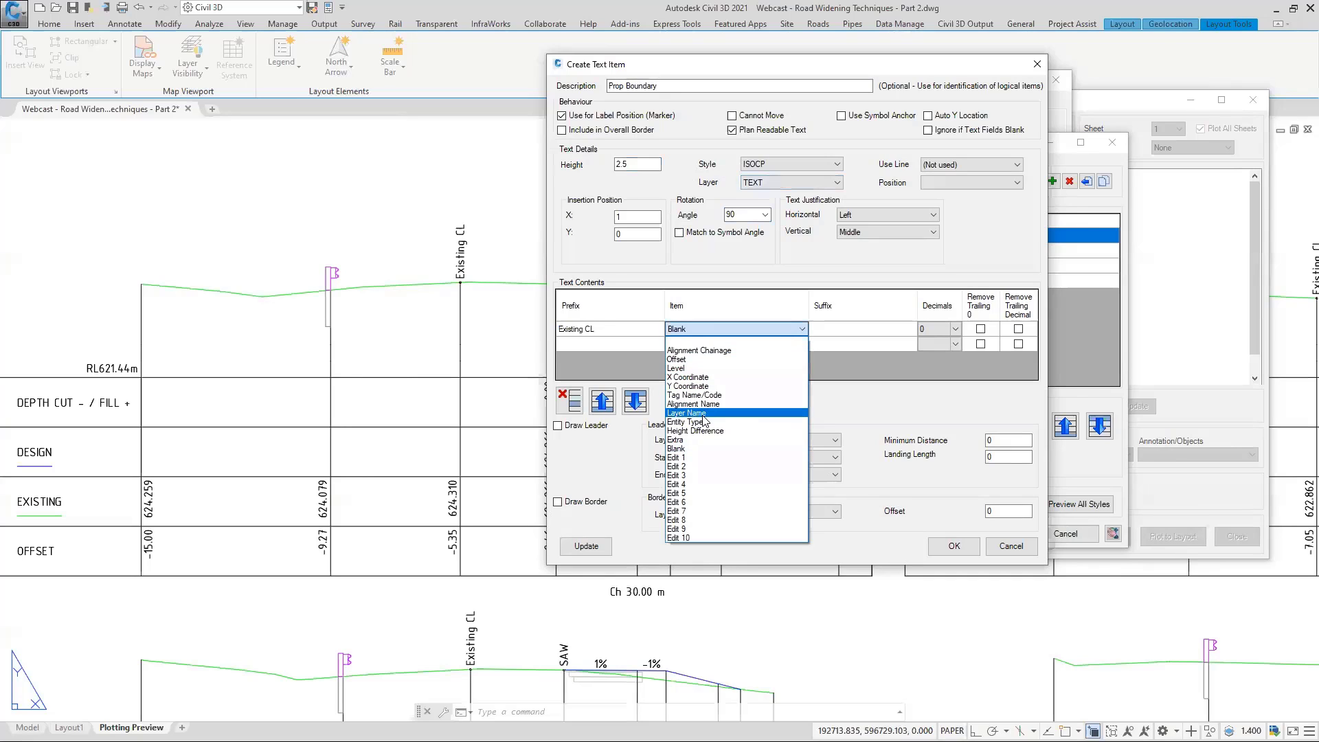
click(692, 368)
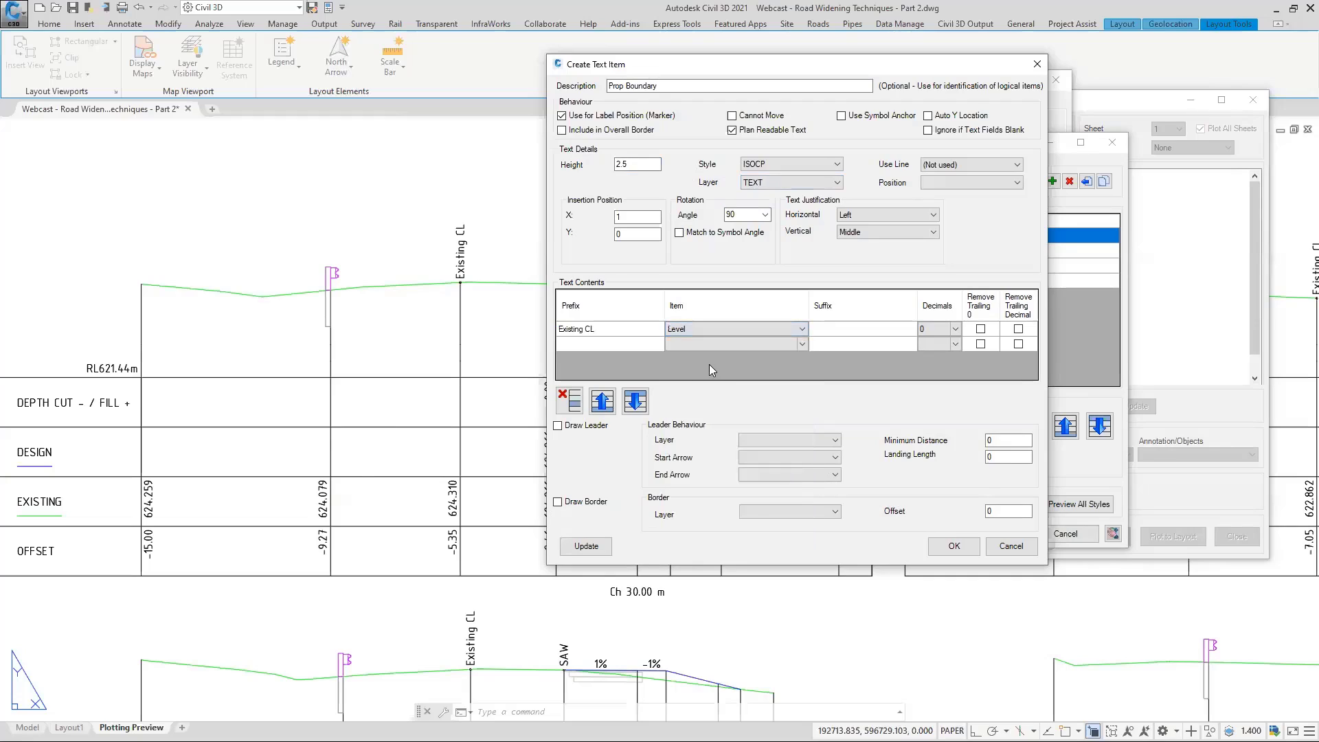
click(625, 330)
click(626, 329)
click(954, 546)
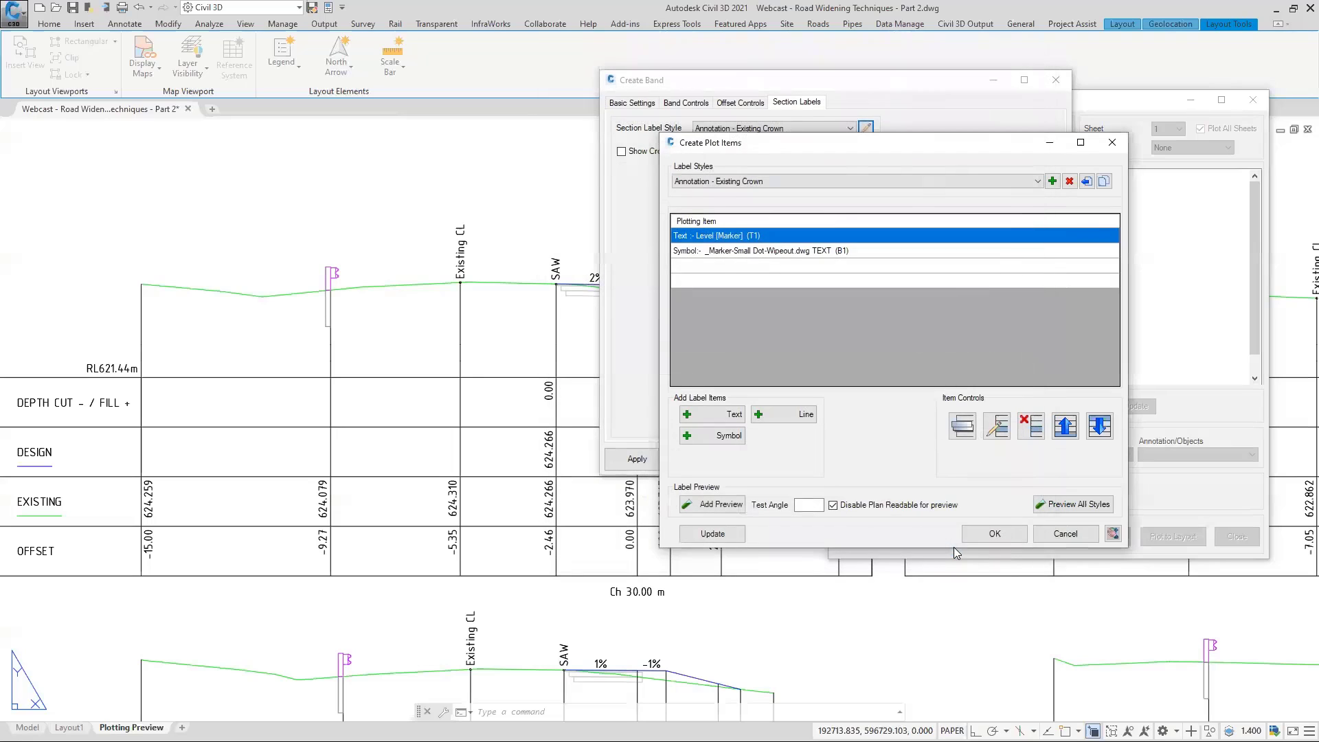
click(708, 535)
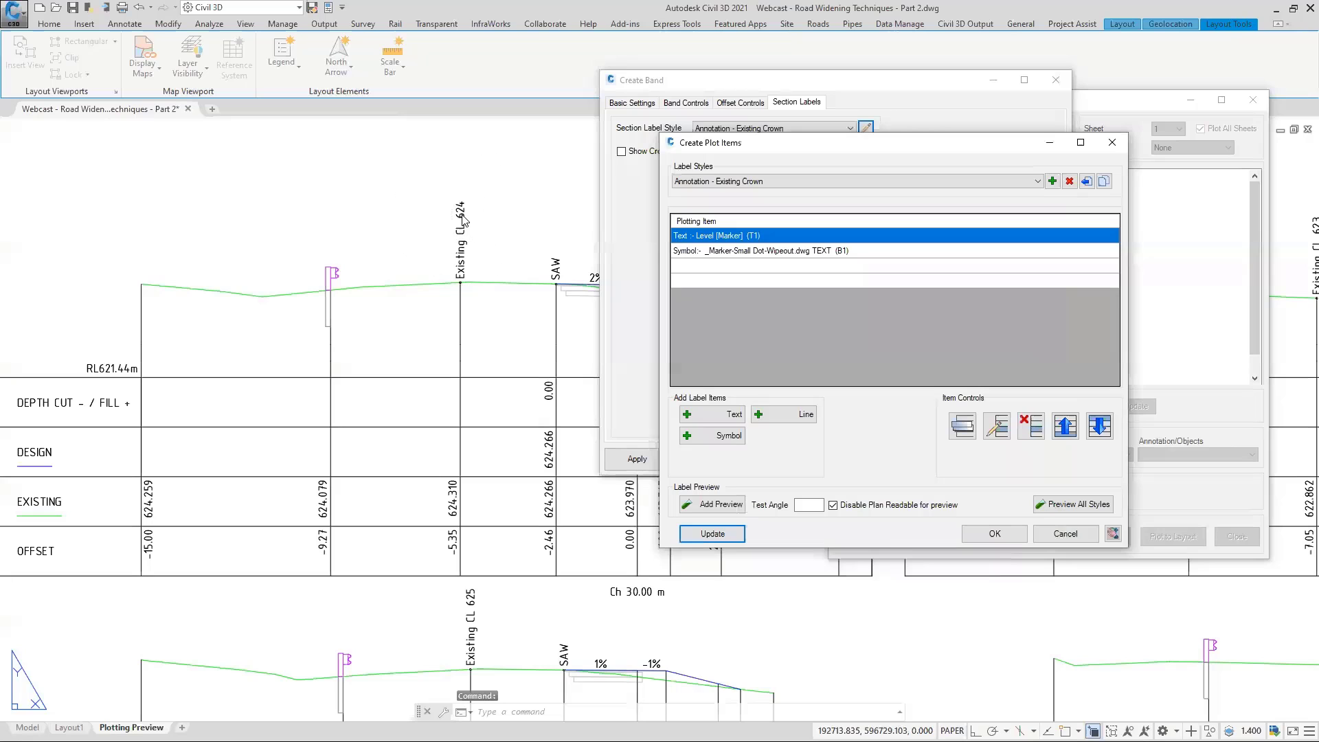
Add the suffix "m" to the Existing Crown label's level text and accept the label style and band settings.
double_click(725, 236)
click(954, 329)
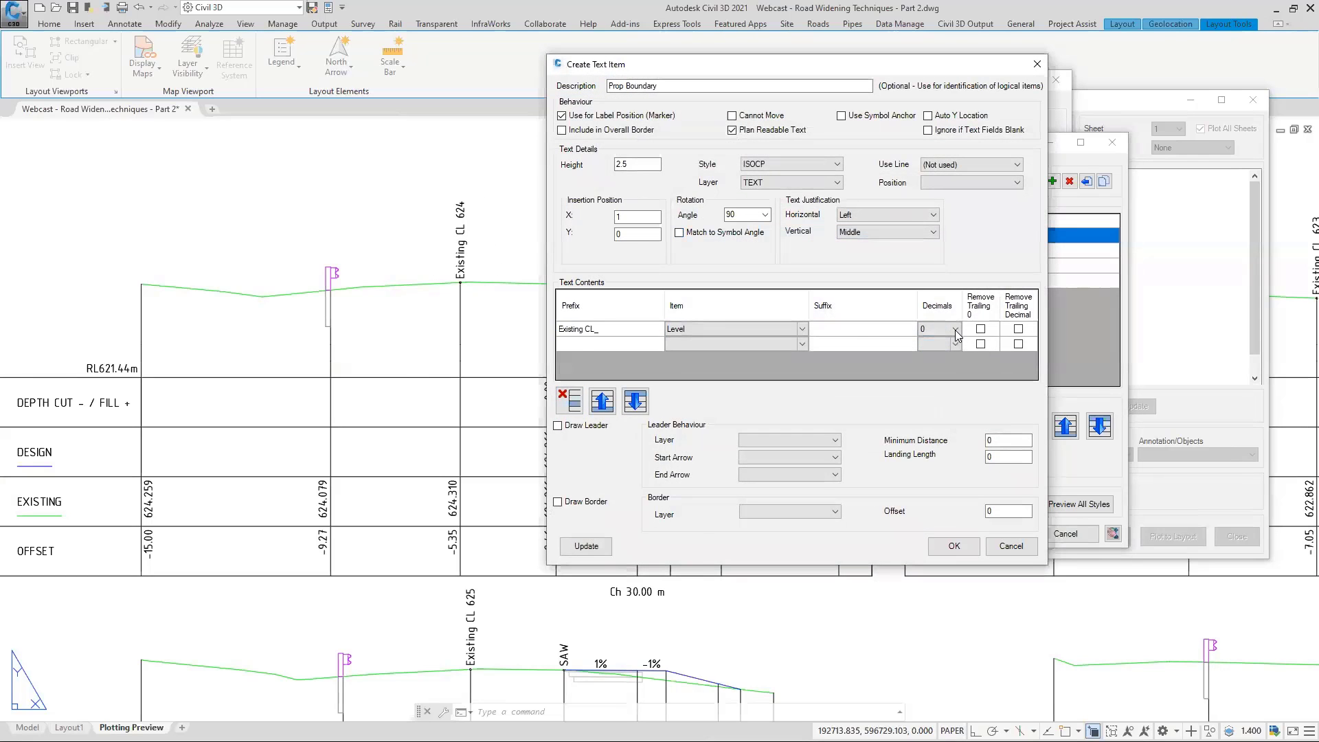
click(954, 329)
click(862, 327)
click(953, 546)
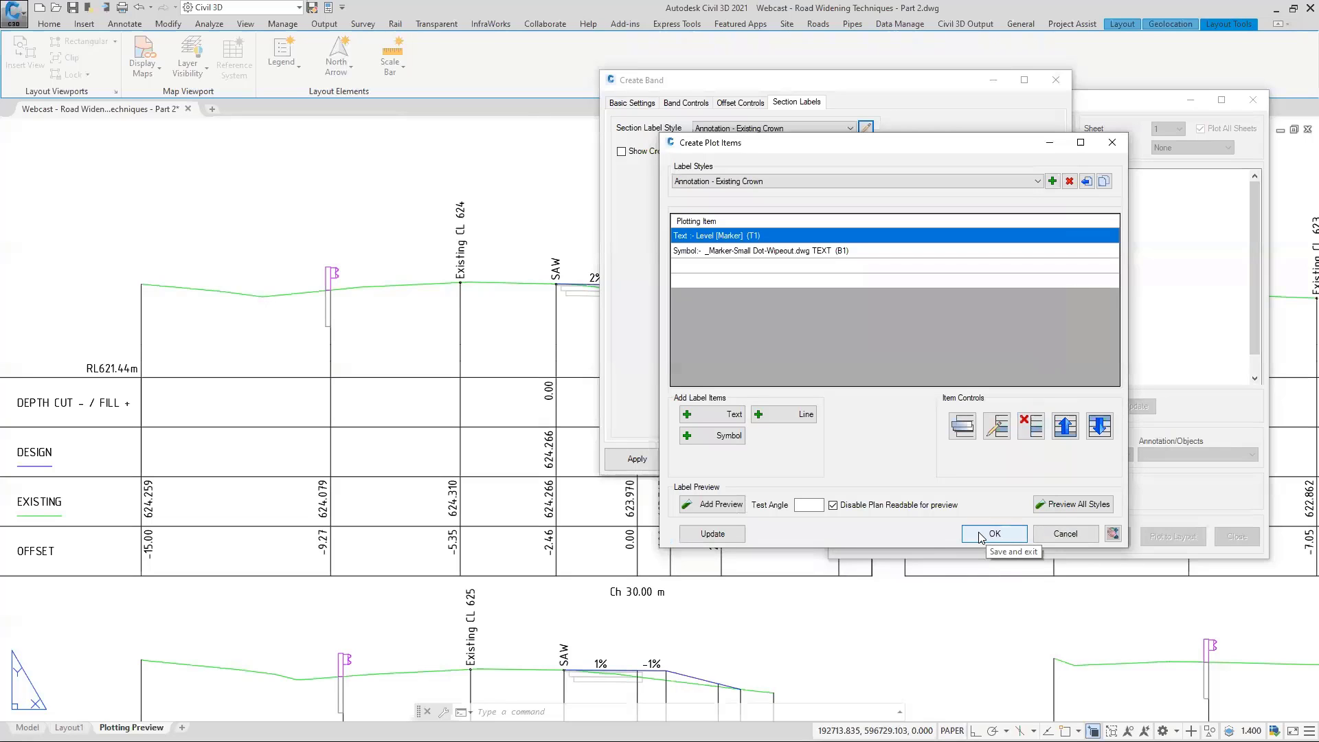
click(981, 536)
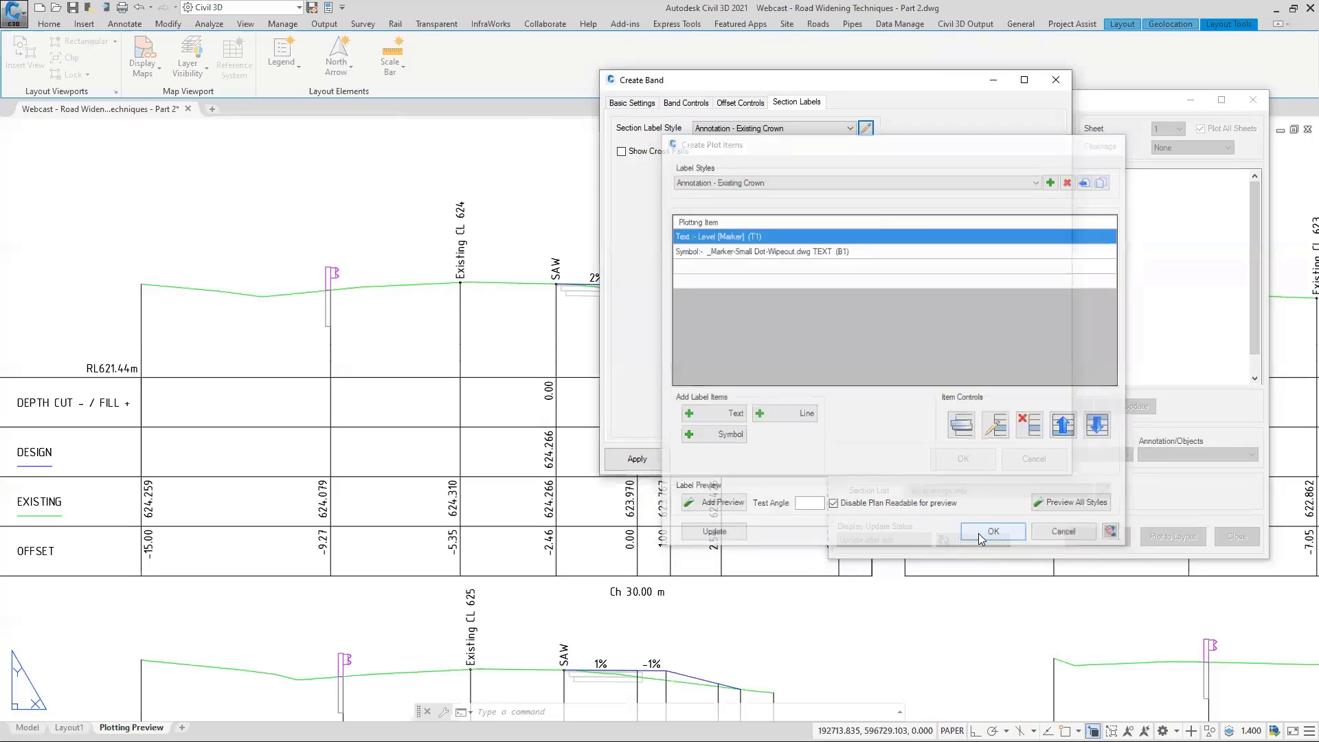
click(948, 460)
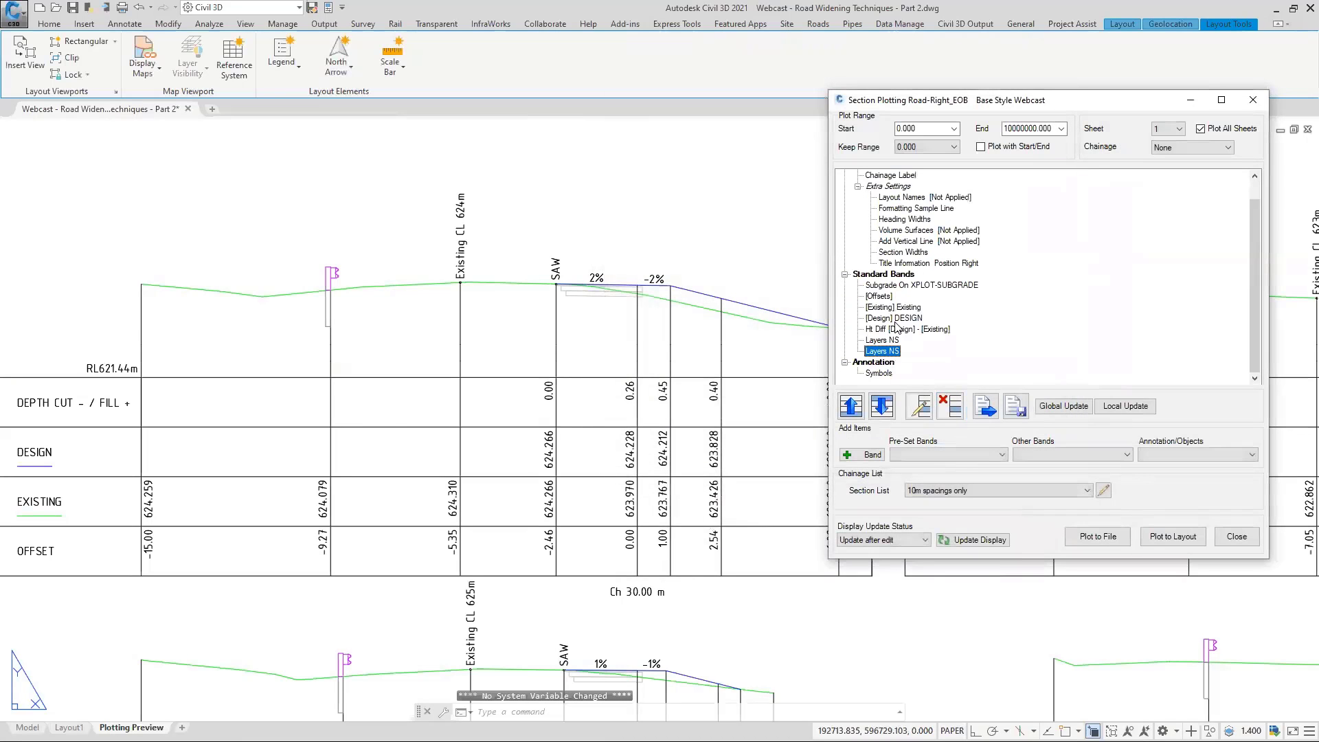
Check the available annotation object types and open the Symbols annotation's settings, moving the dialog clear of the section drawing.
scroll(896, 324, down, 1)
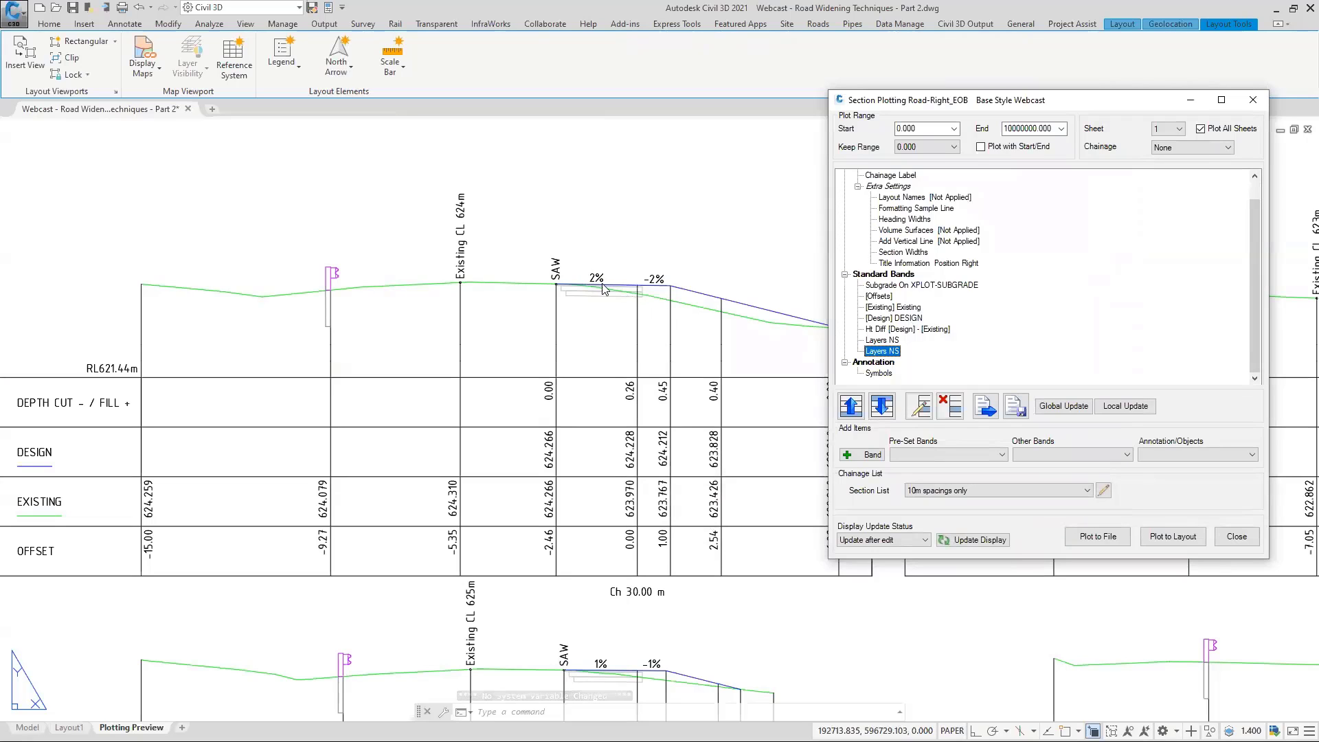
click(1163, 453)
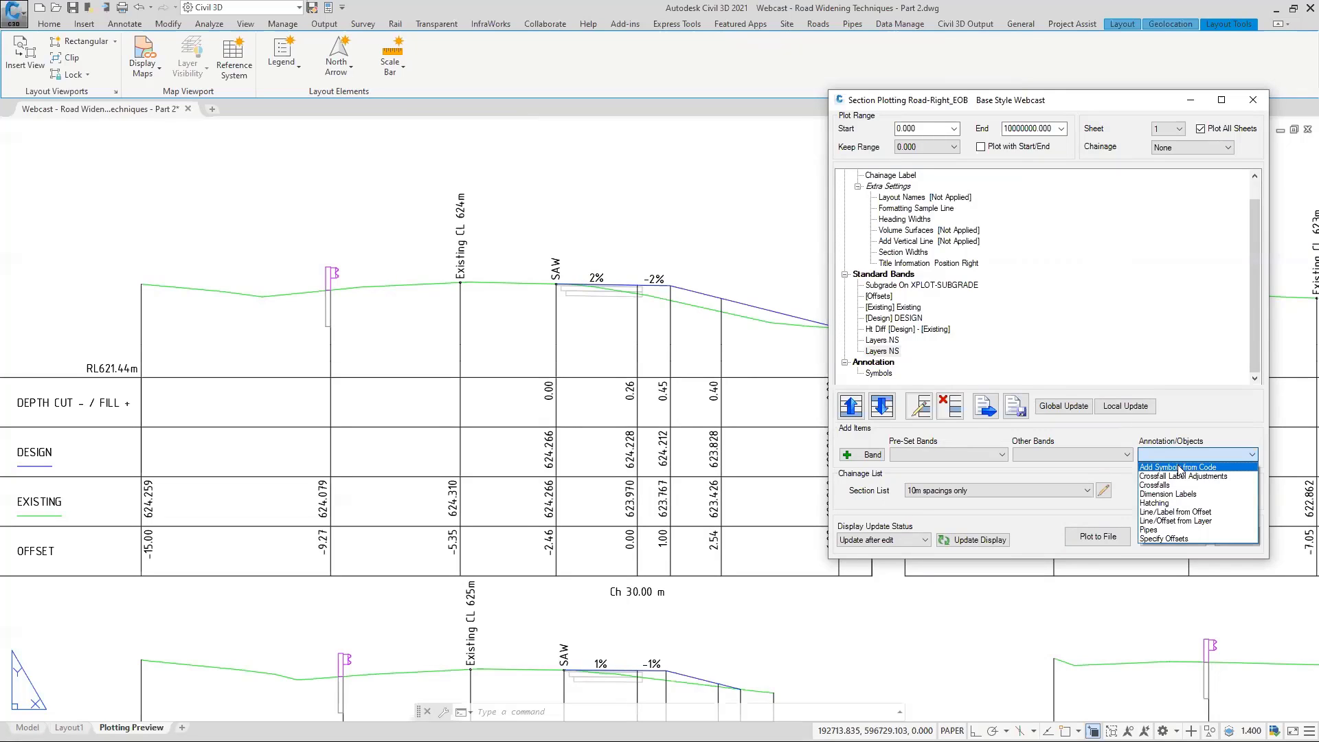
click(878, 374)
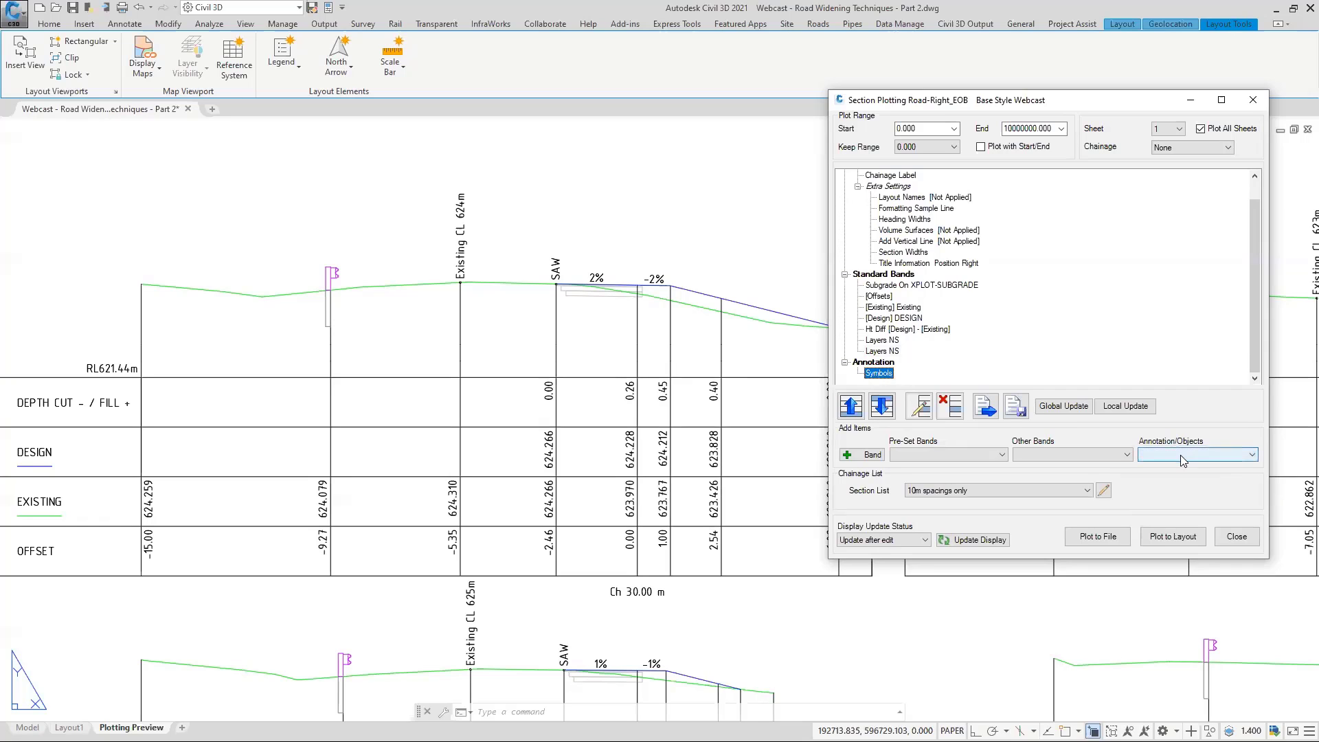
double_click(884, 375)
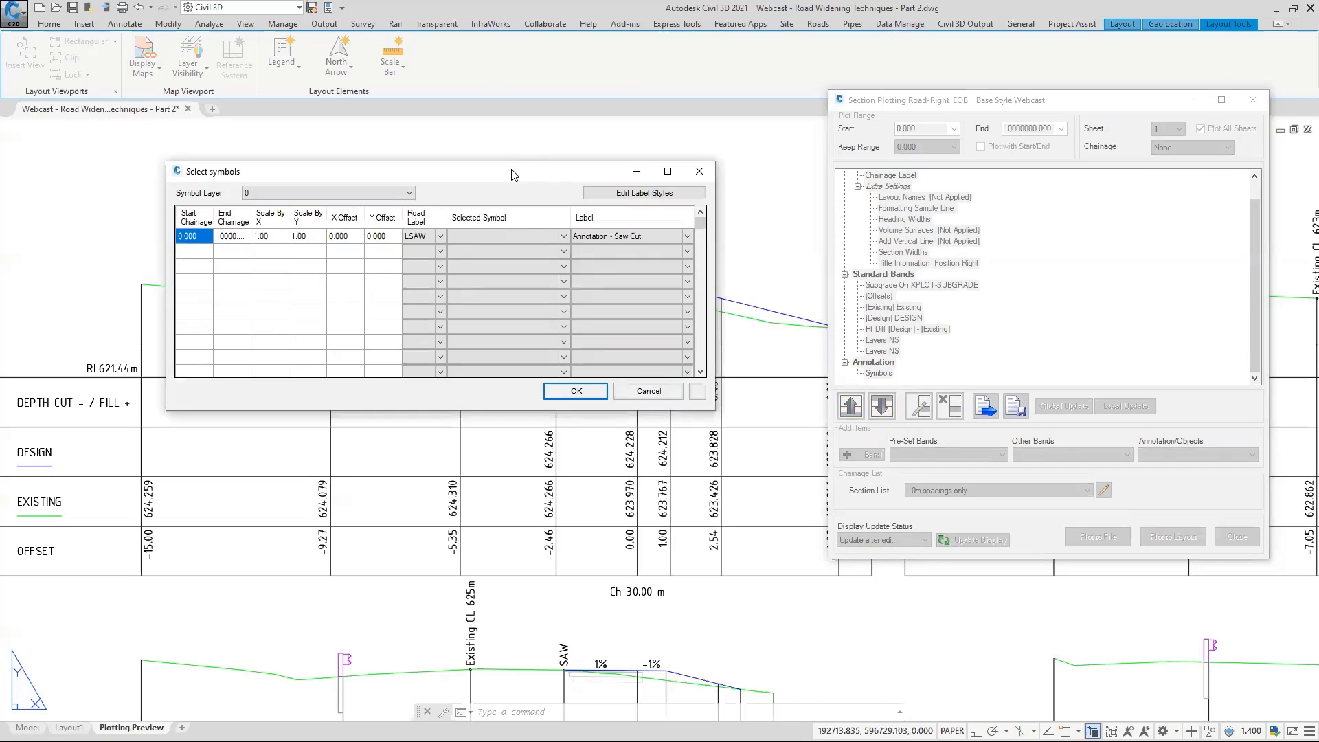
drag(511, 174, 1081, 54)
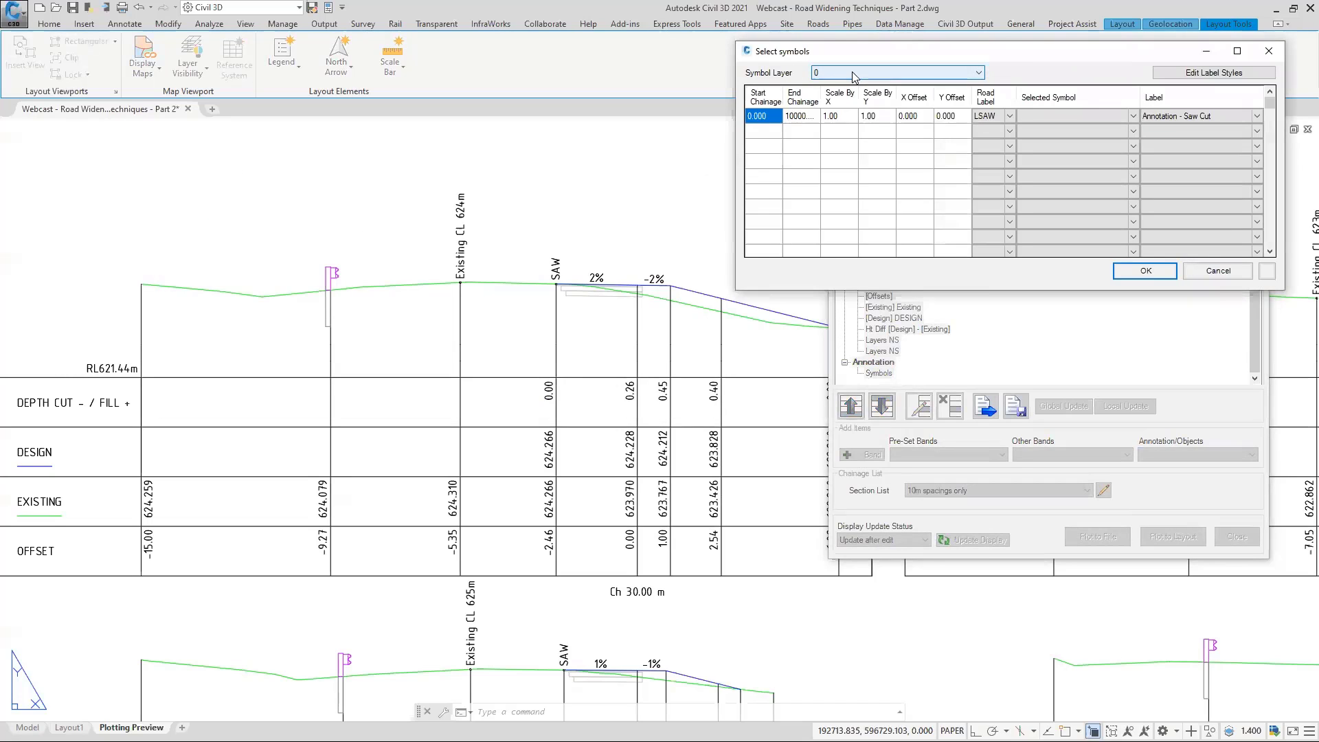
Examine the saw cut symbol's chainage range, scale and offset fields, road label codes and available label styles.
click(764, 115)
click(800, 116)
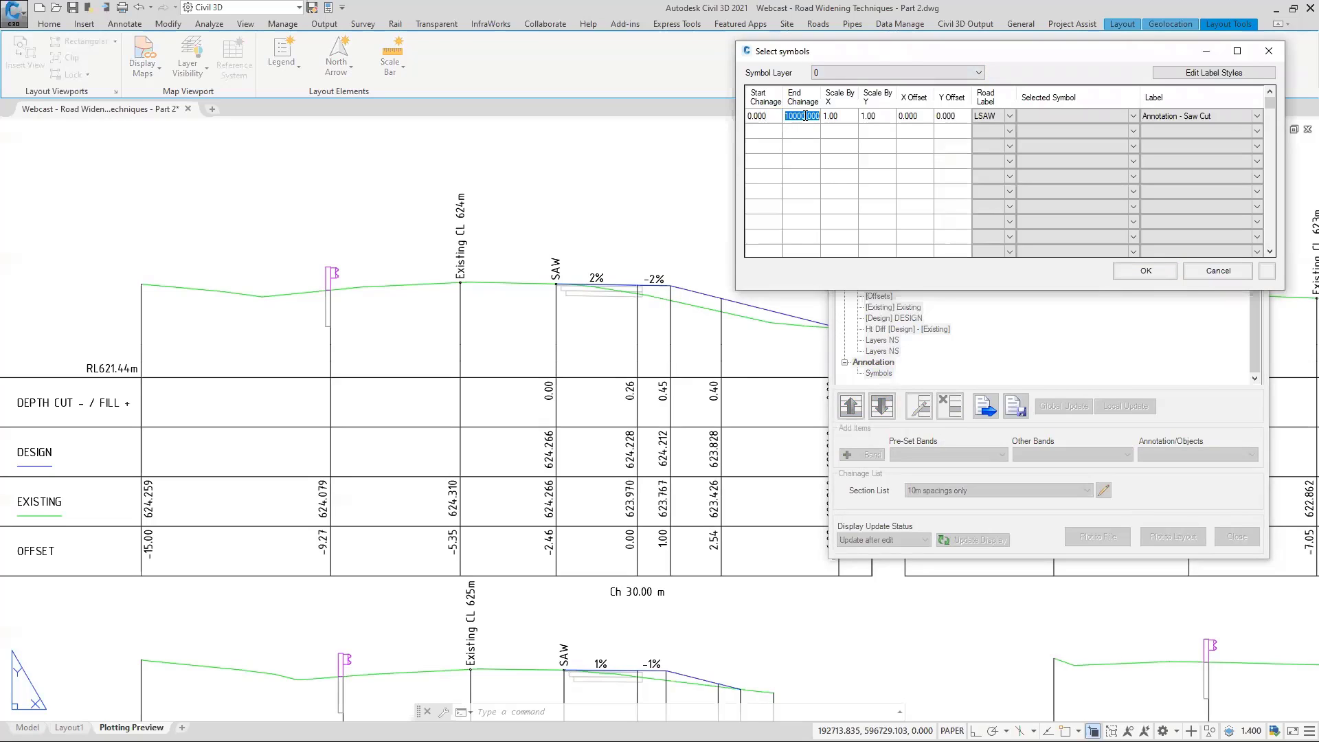
click(839, 116)
click(871, 118)
click(910, 116)
click(1007, 118)
click(1010, 120)
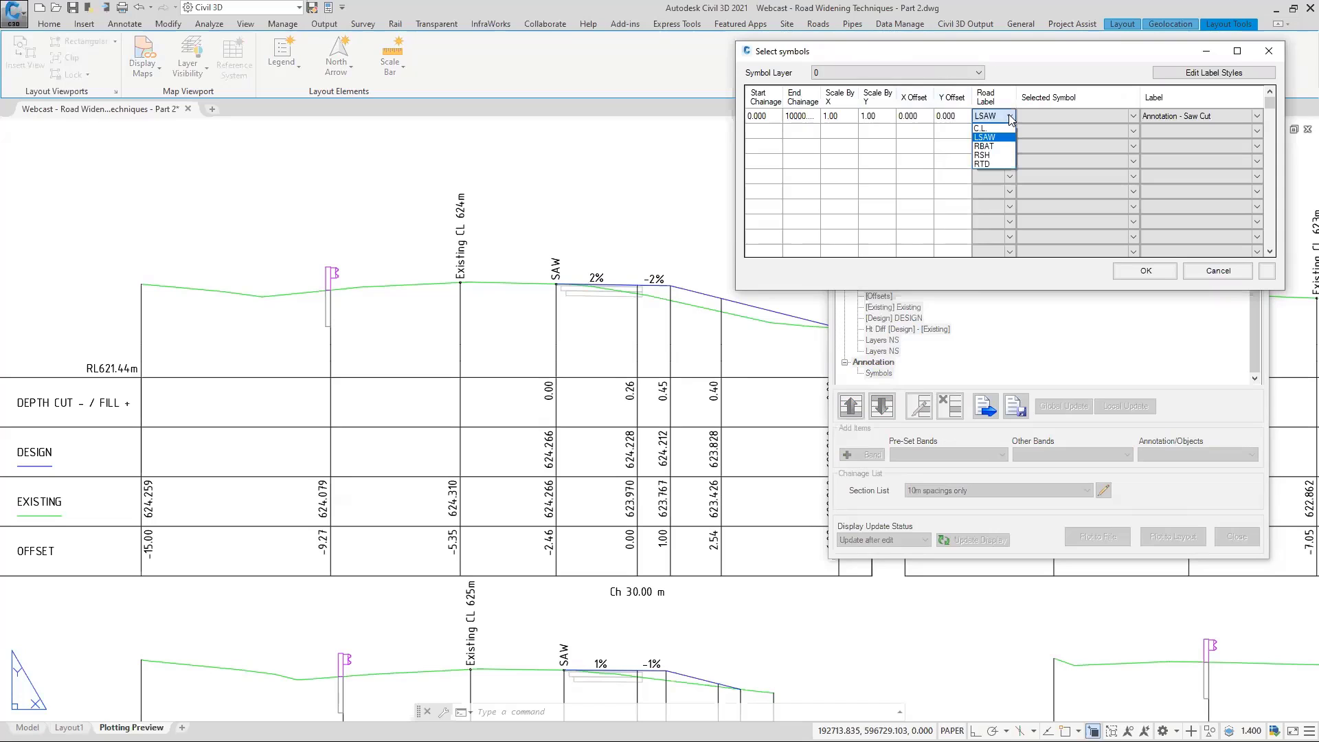
click(1010, 119)
click(1257, 118)
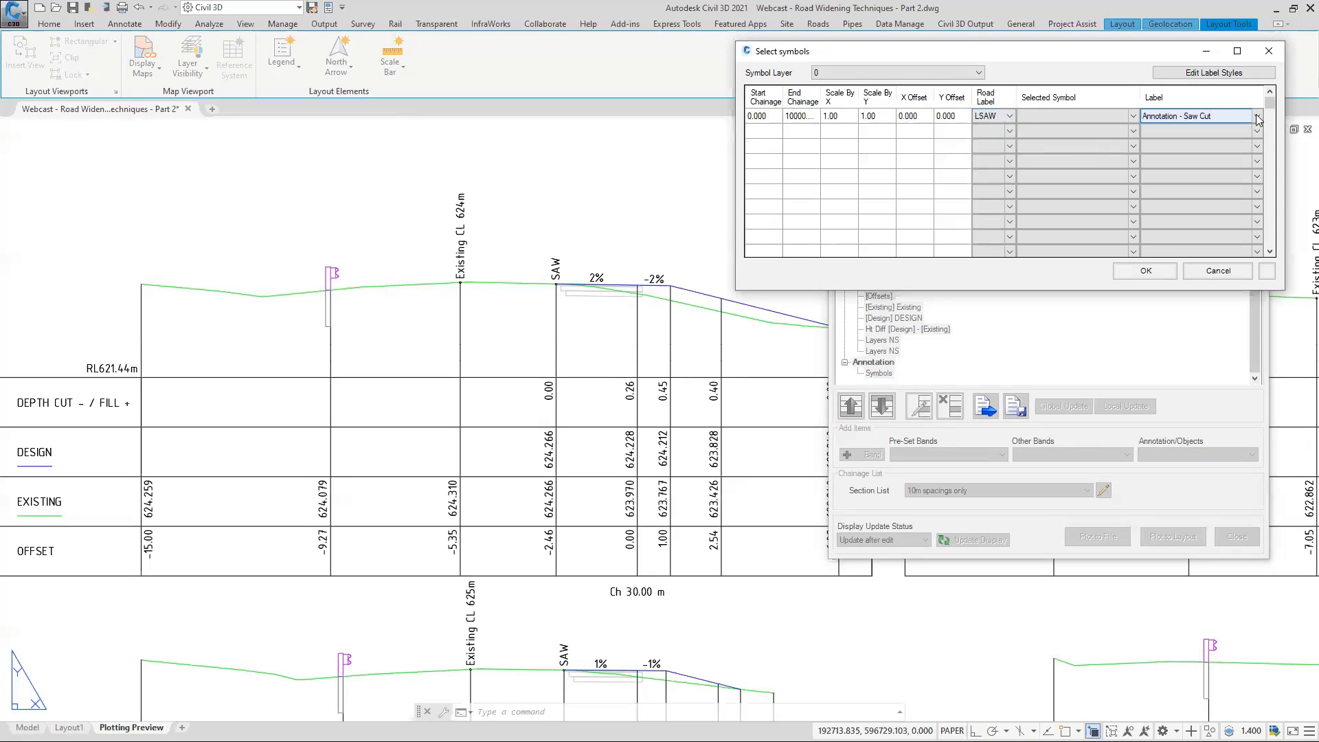
click(1256, 118)
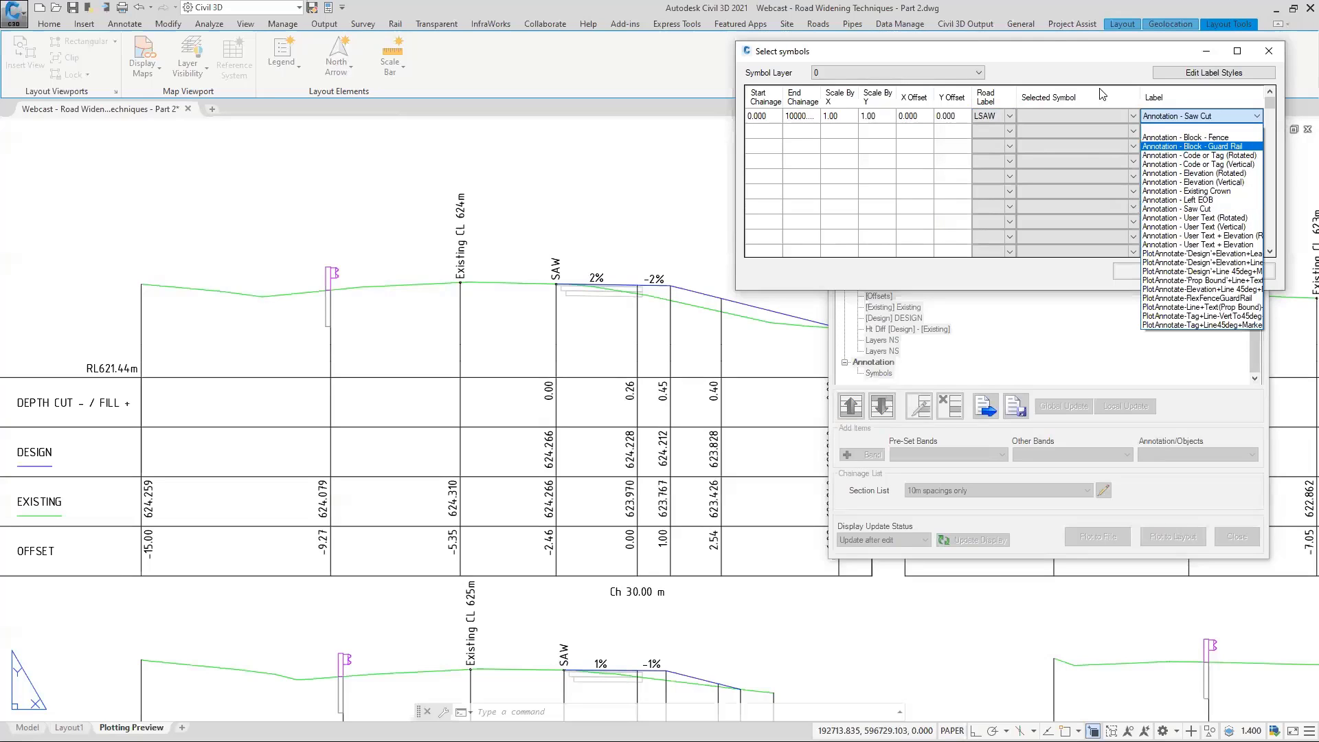
click(1091, 72)
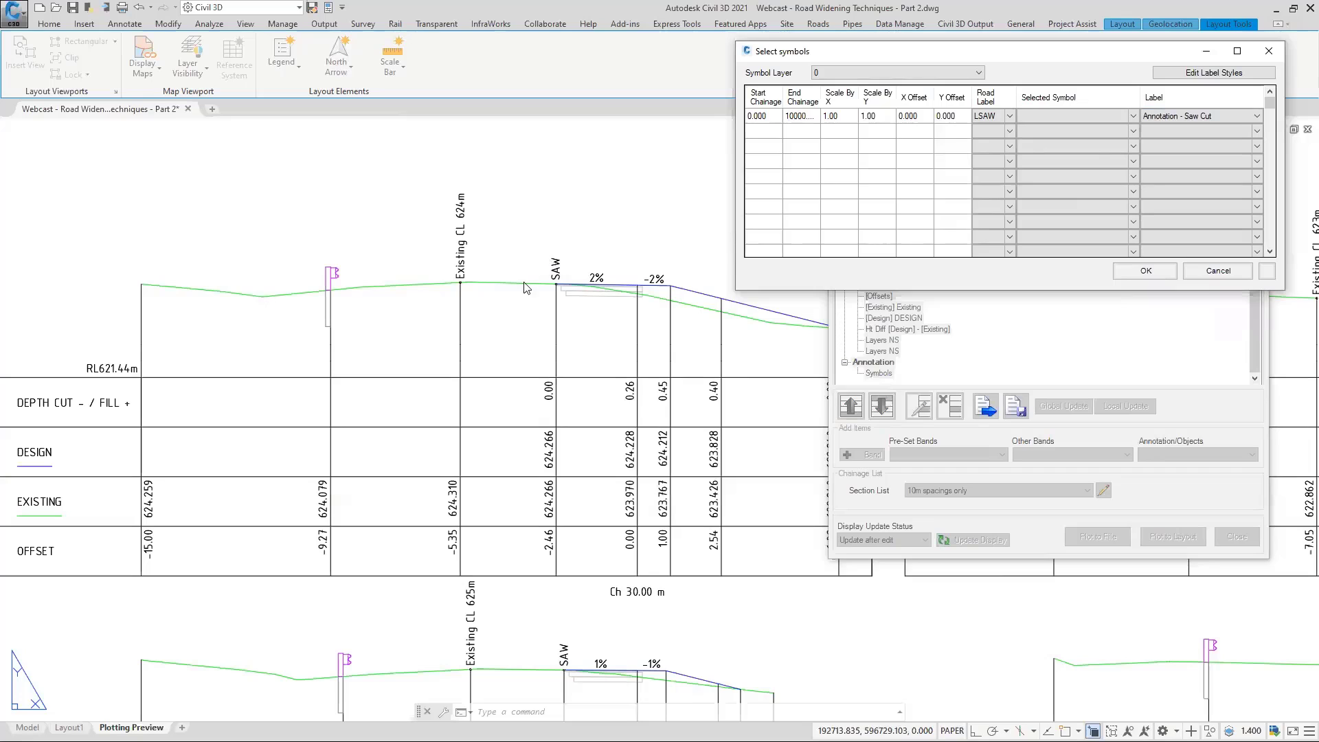
Assign the Annotation - Saw Cut label to road code RSH, update the sections and close the section plotting settings.
click(989, 115)
click(1009, 115)
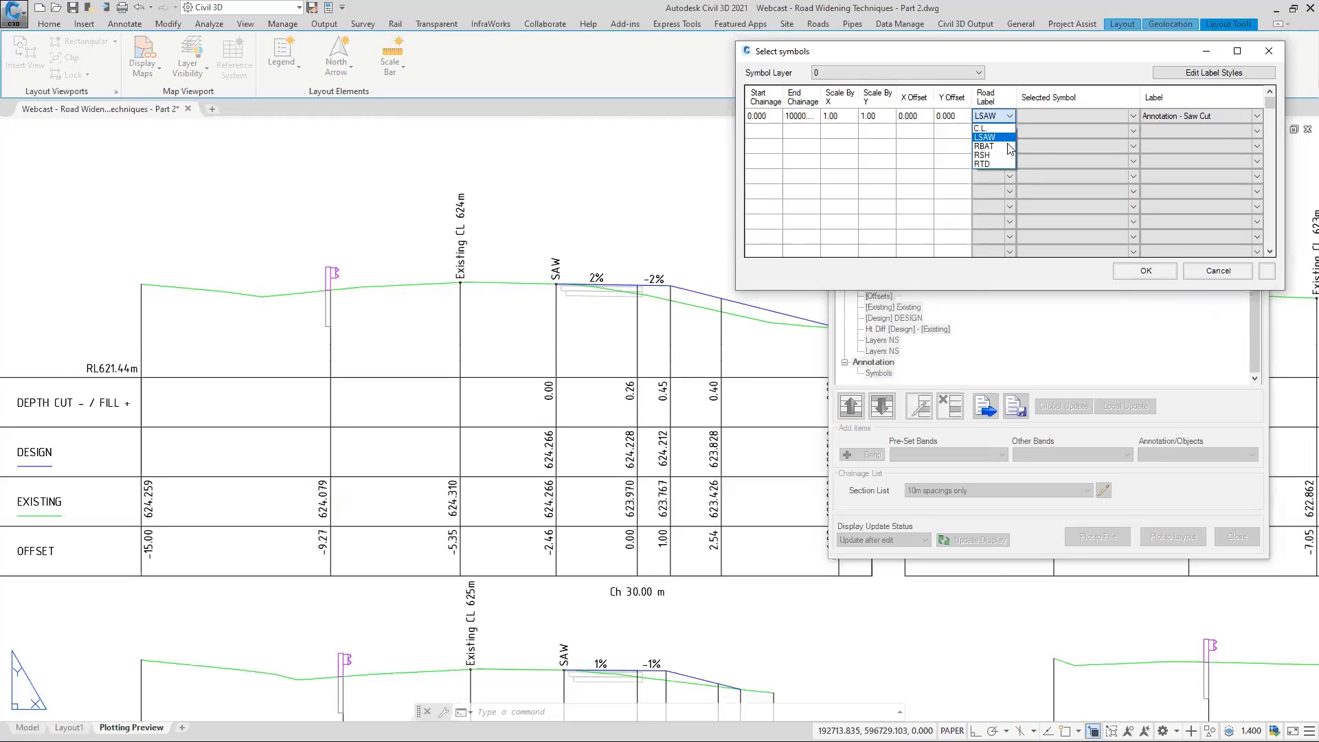
click(987, 154)
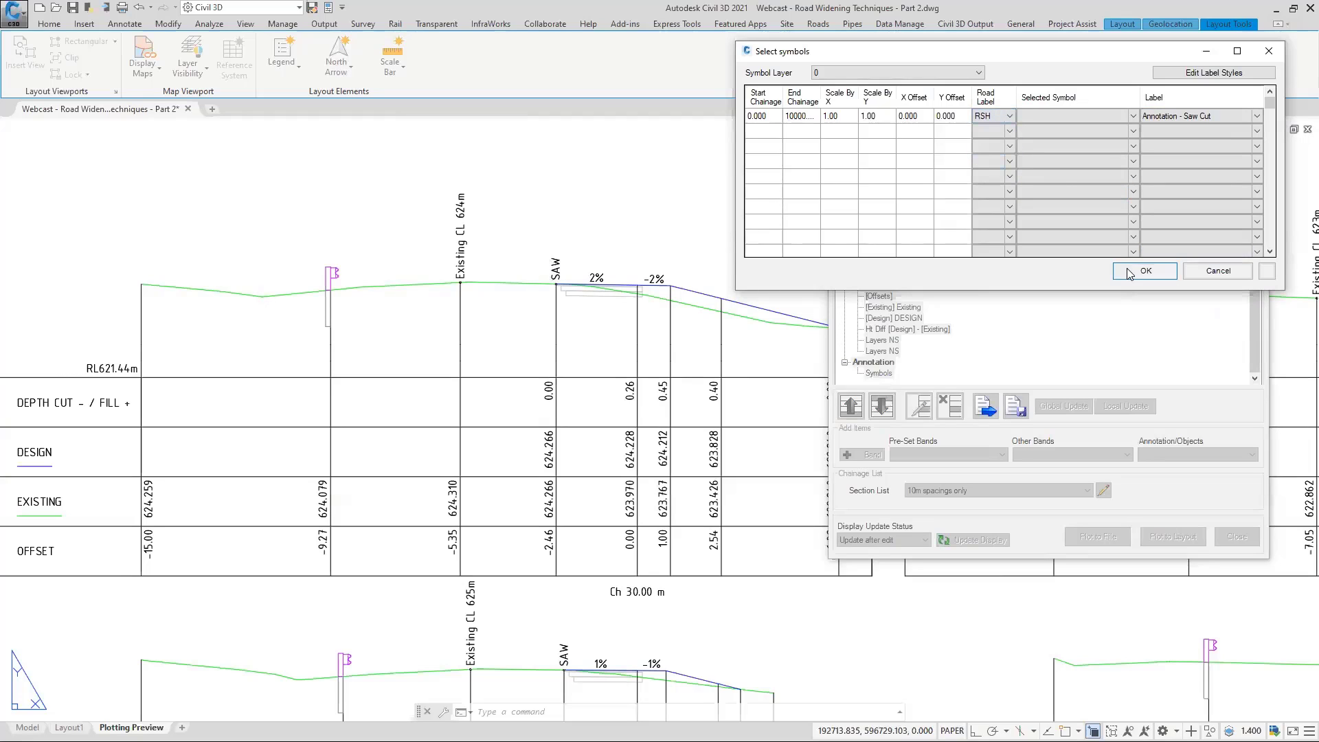
click(1144, 271)
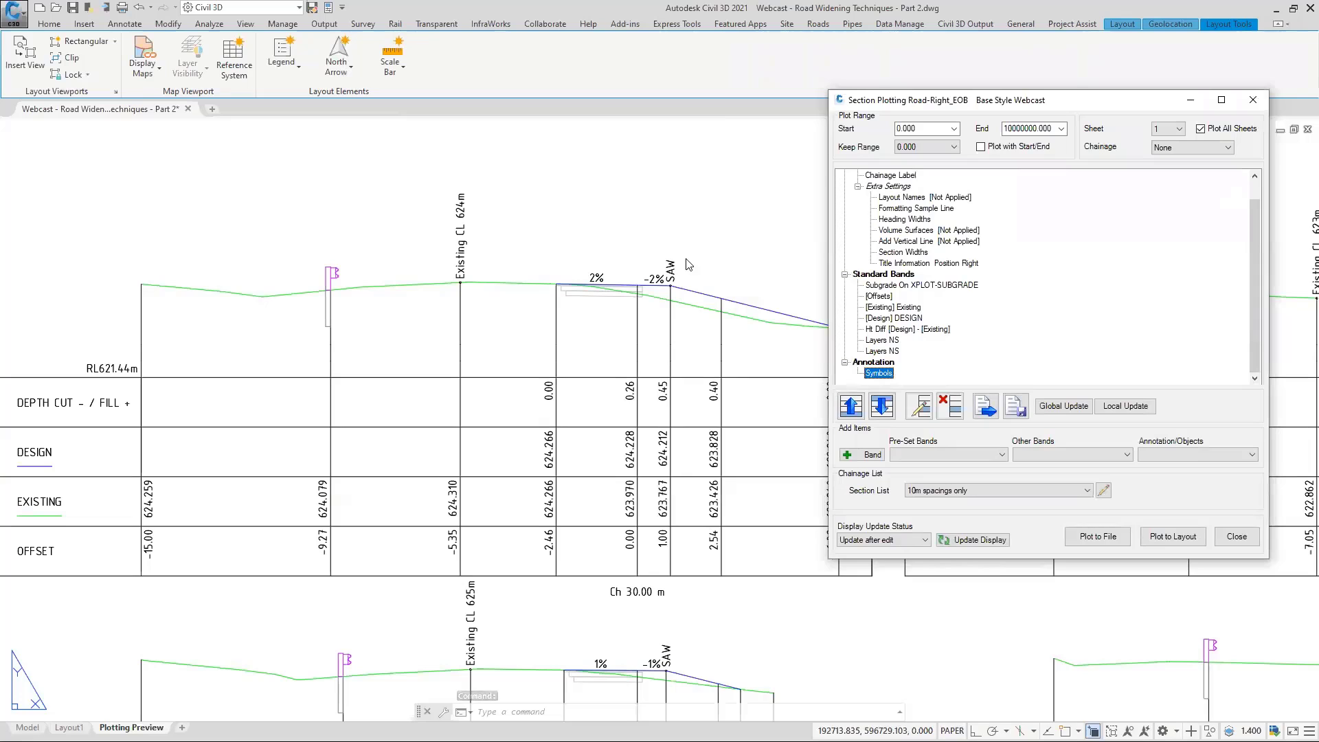
click(1229, 540)
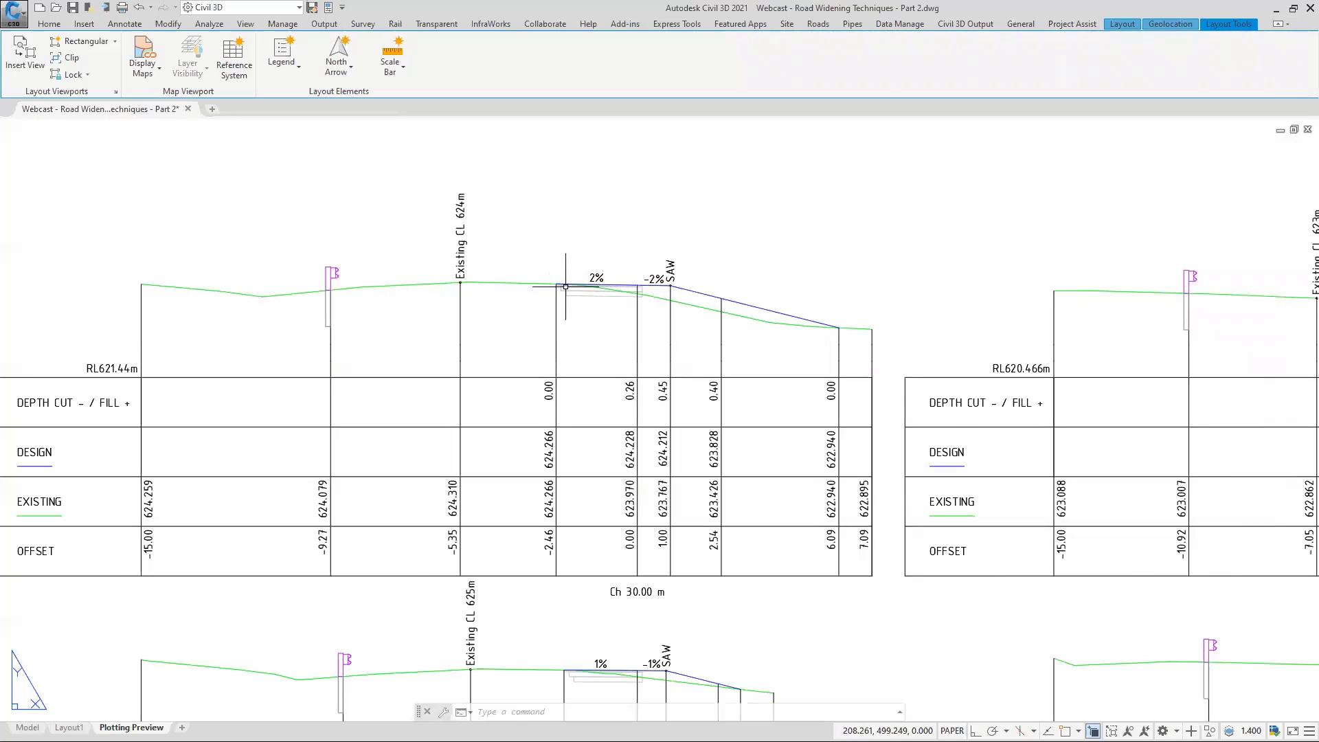
scroll(575, 281, down, 2)
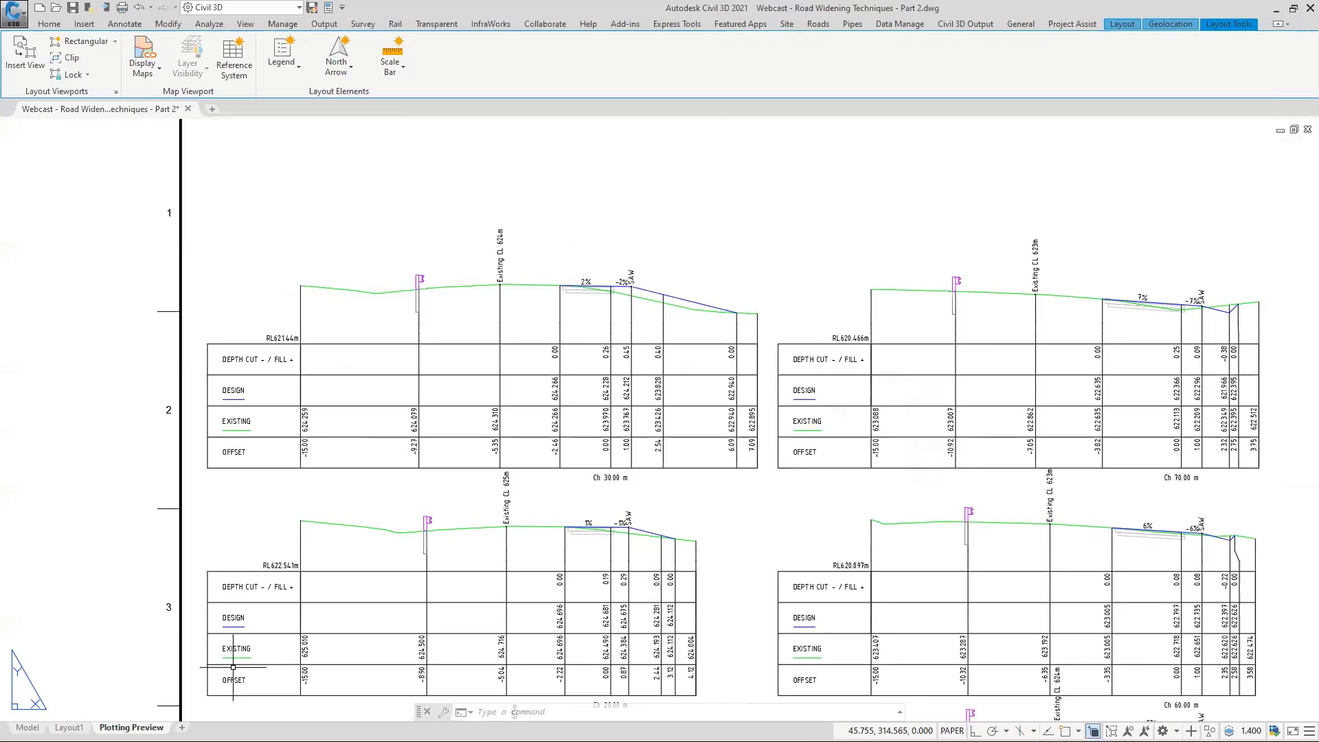
Return to model space and bring the Model Viewer window to the front.
click(27, 726)
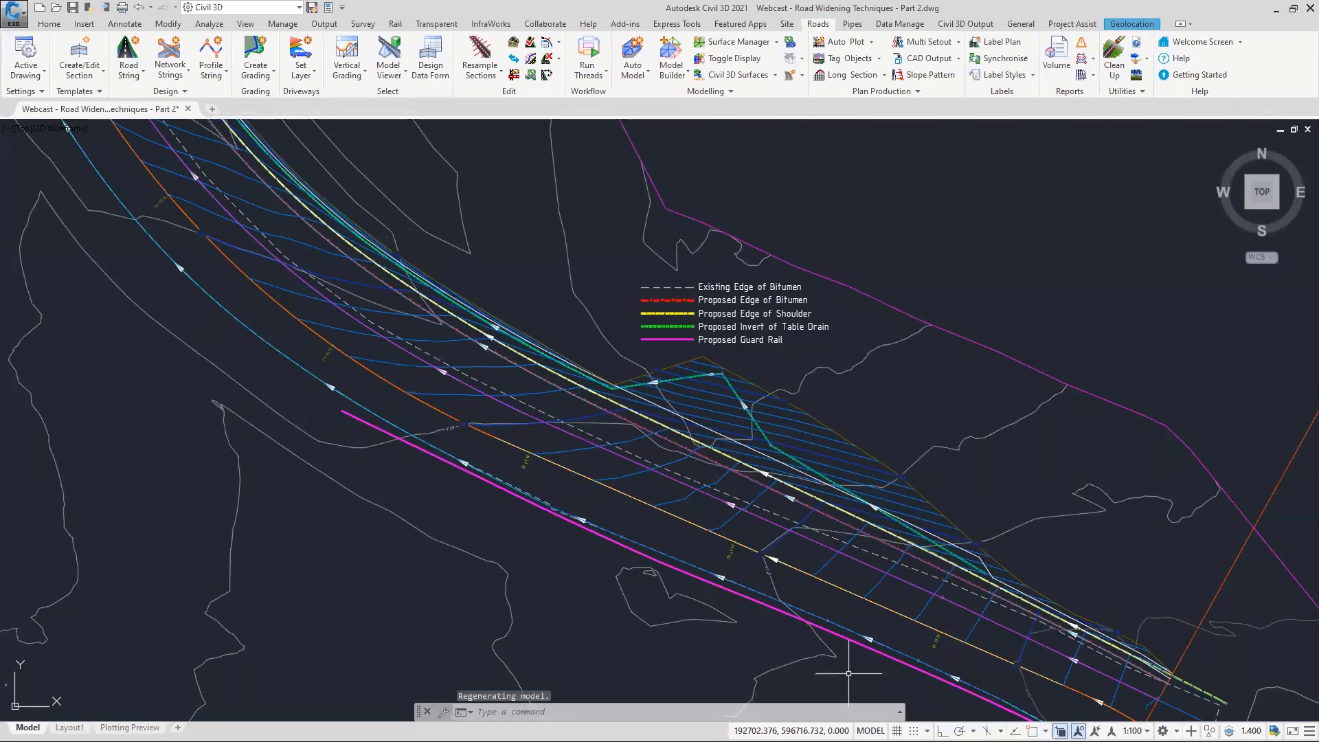
click(387, 52)
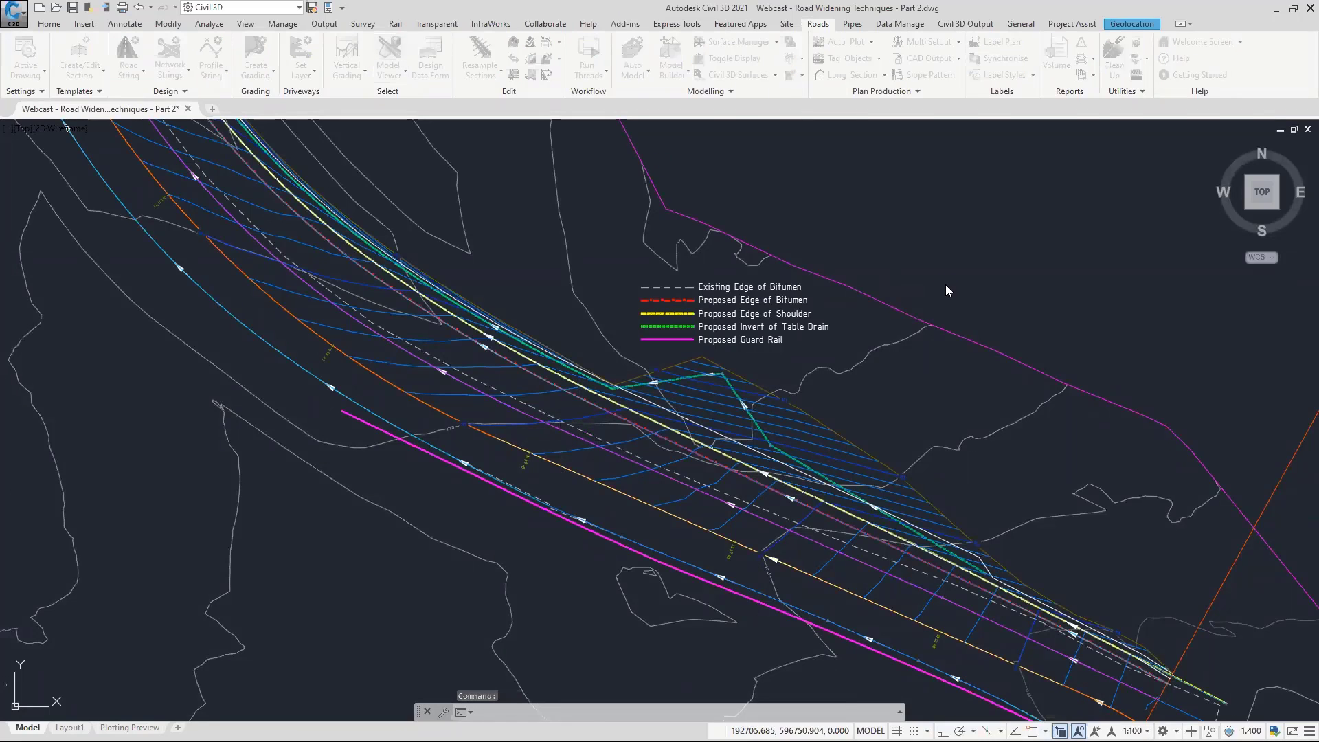
click(715, 403)
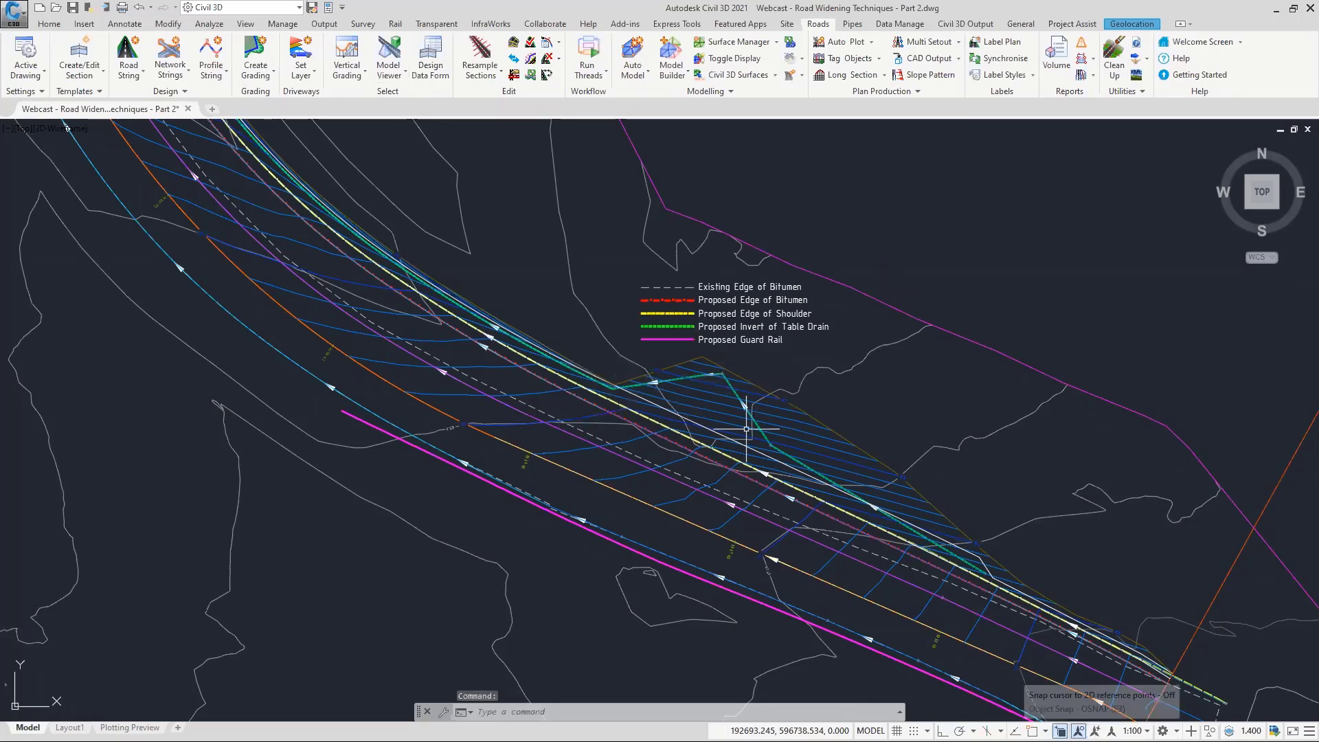
key(super)
mouse_move(954, 728)
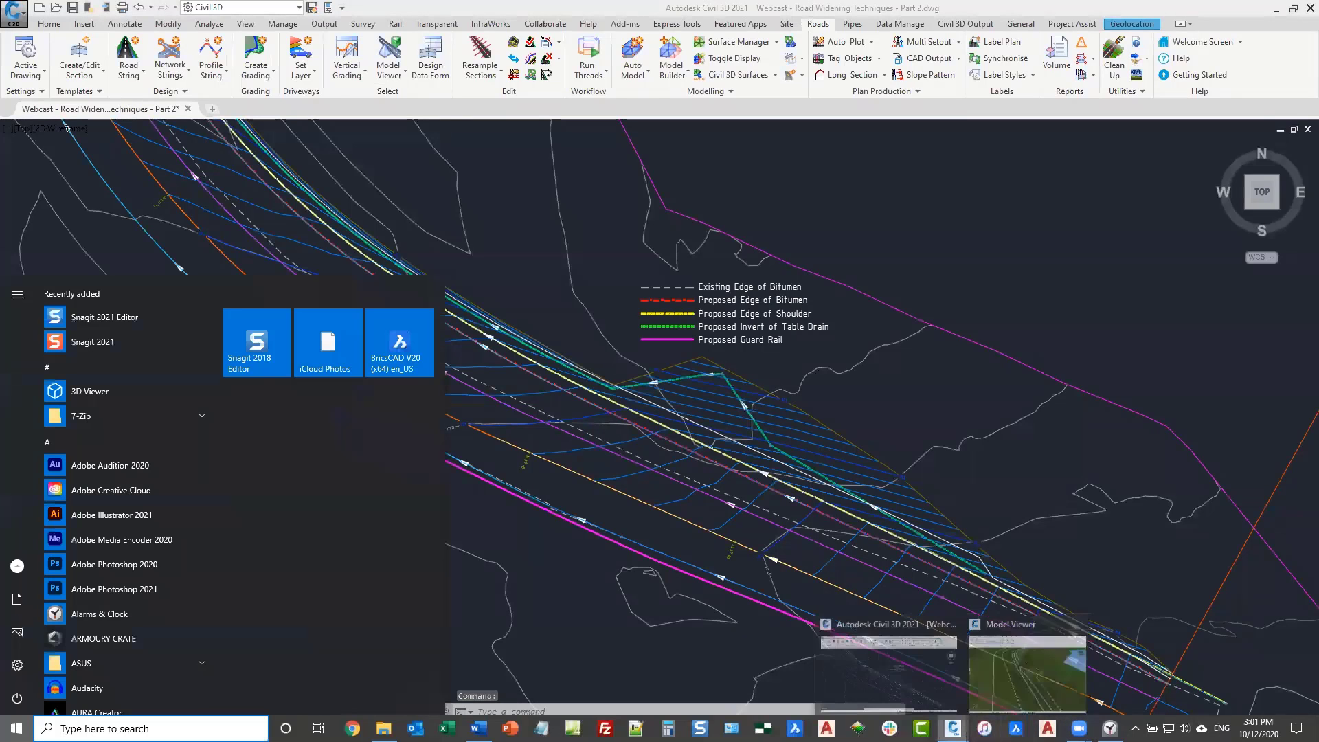
click(1022, 680)
Display contours for the TotalModel surface in the Model Viewer.
scroll(886, 385, up, 10)
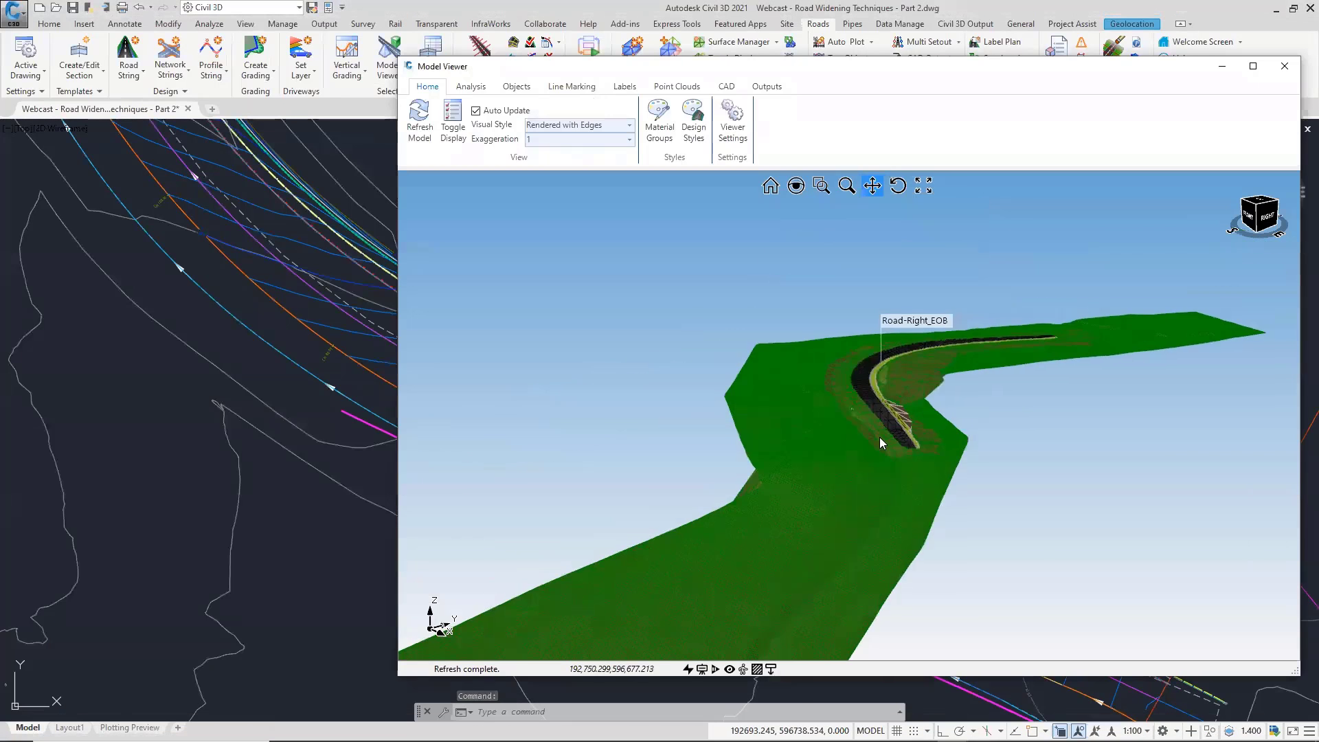
scroll(892, 368, up, 4)
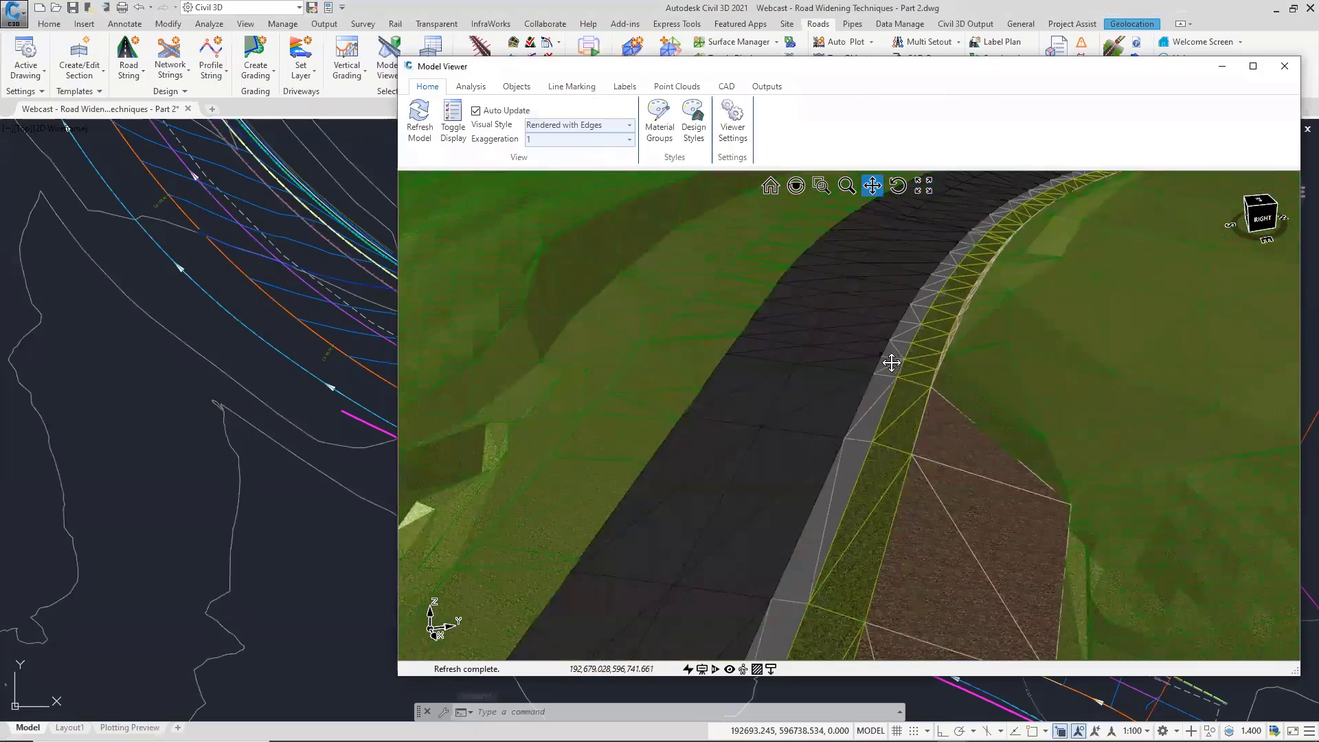
middle_drag(857, 367, 880, 358)
drag(859, 356, 751, 376)
scroll(848, 418, up, 3)
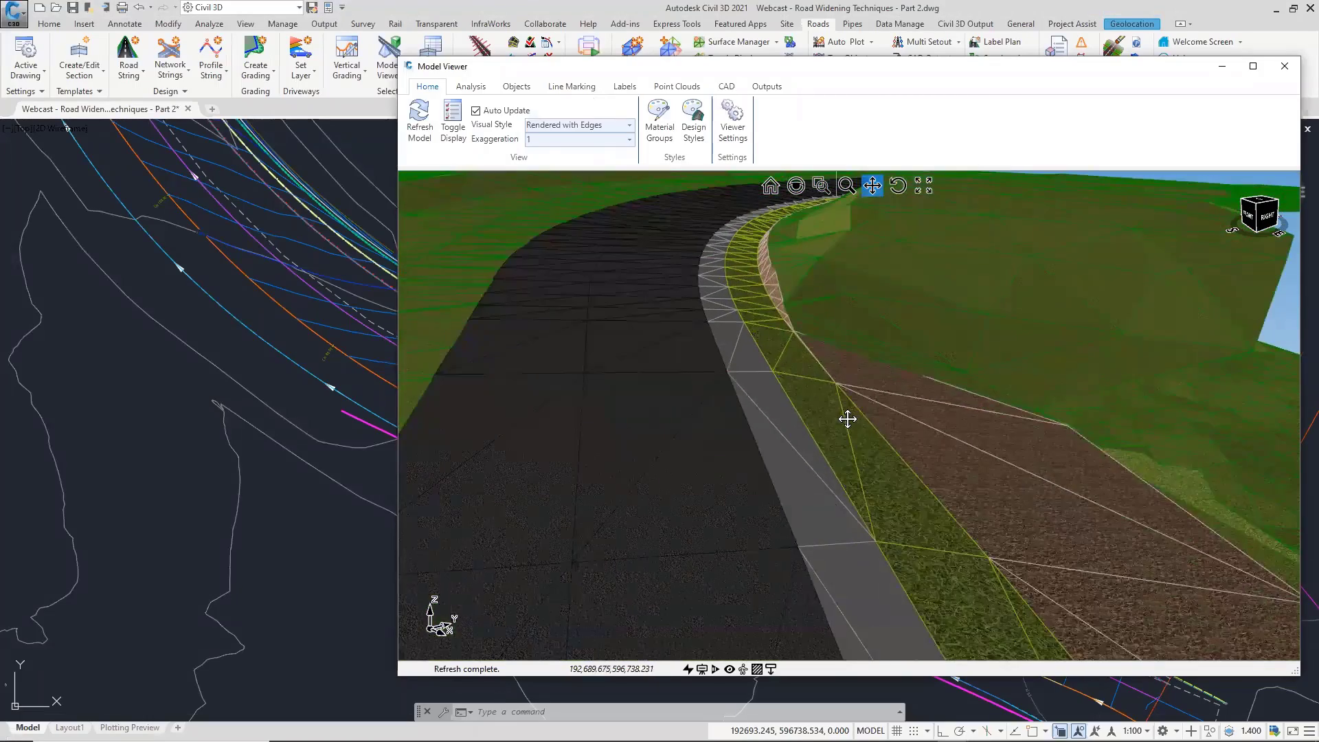
middle_drag(728, 410, 769, 407)
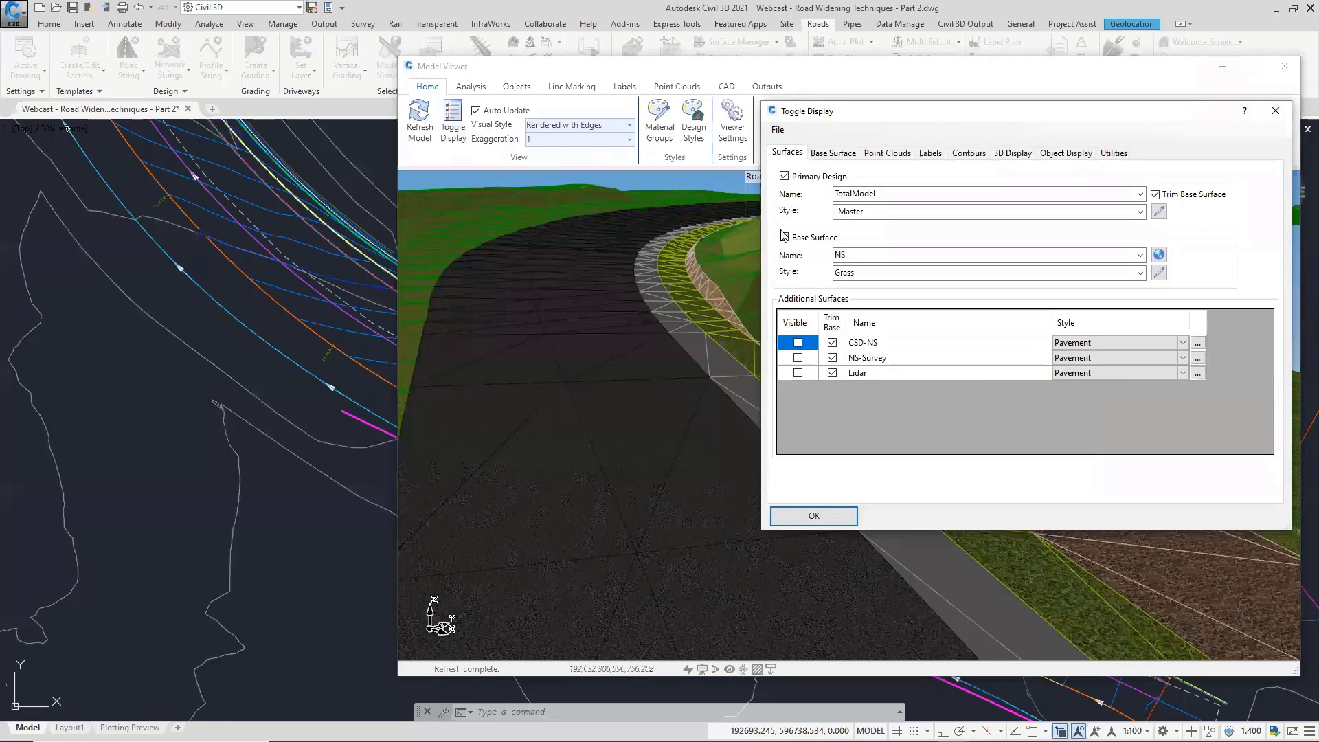
click(783, 237)
click(978, 156)
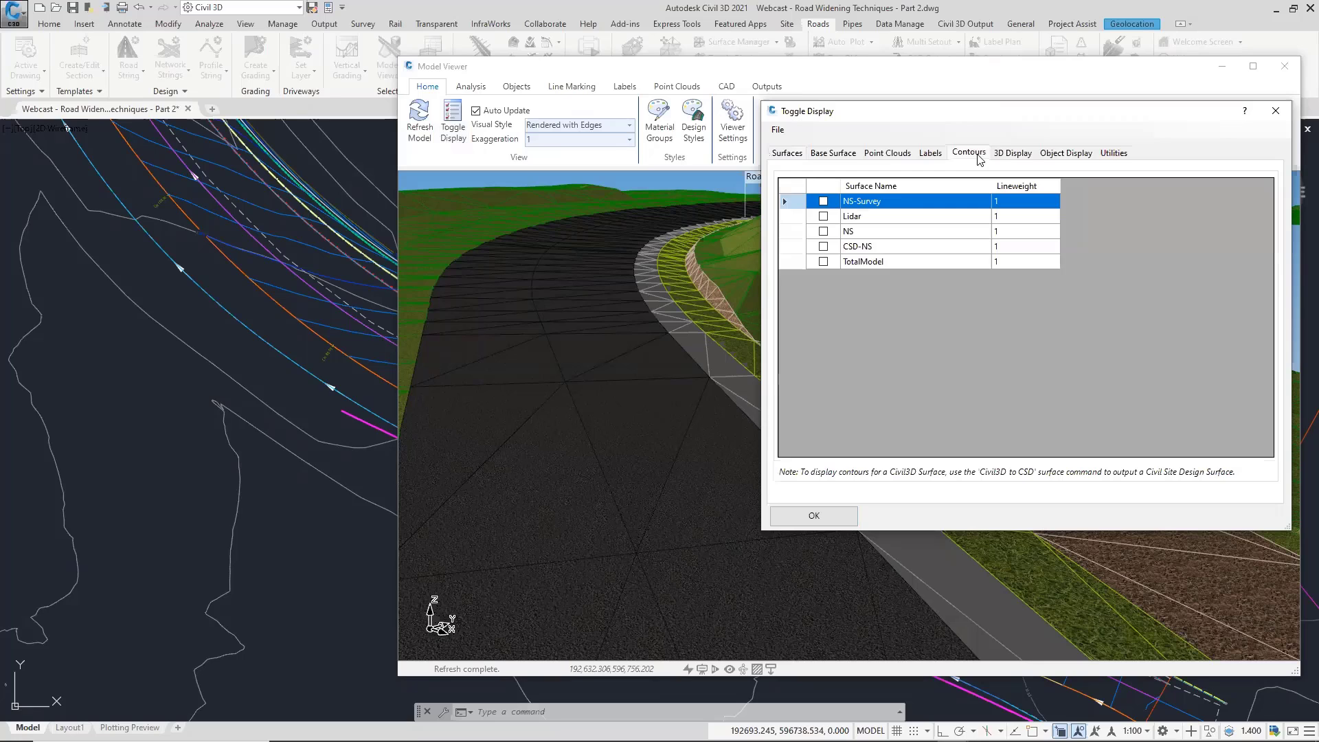
click(823, 262)
click(841, 517)
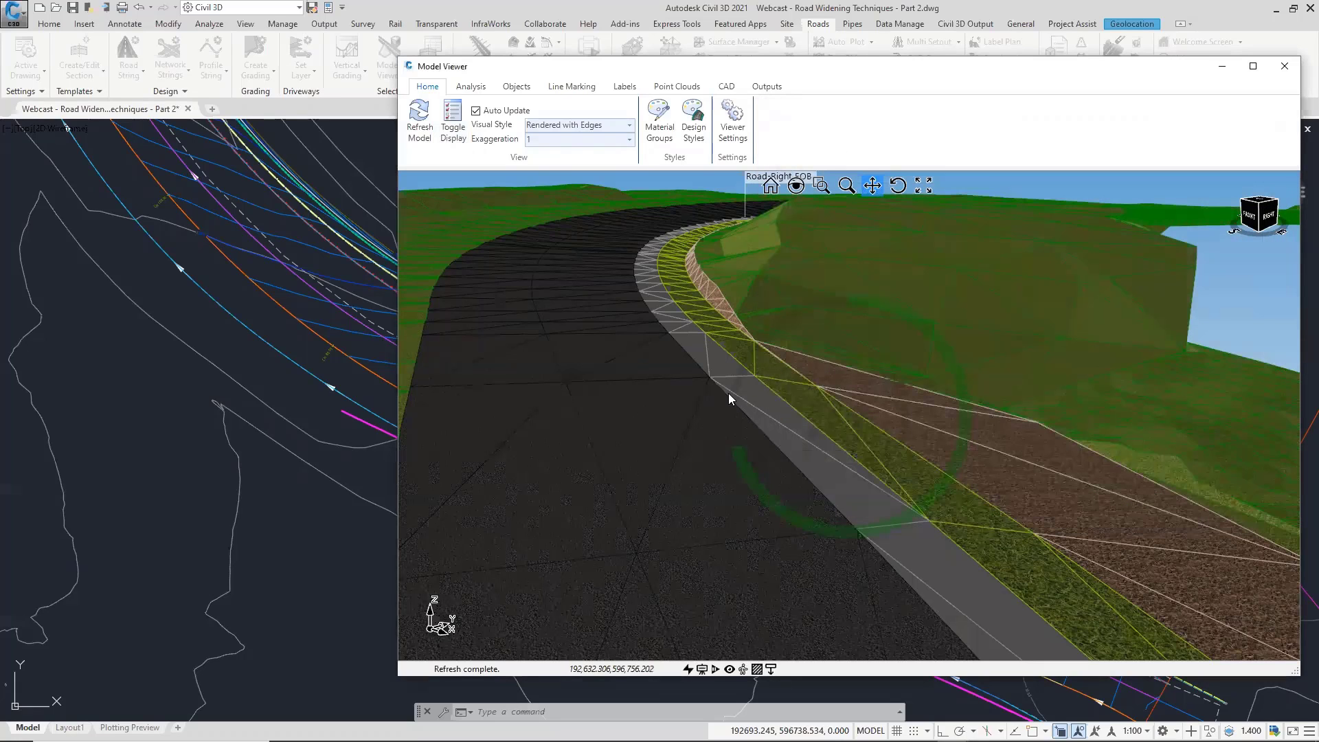
Examine the contours across the widened pavement, shoulder and drain in 3D, and close the Model Viewer.
mouse_move(709, 393)
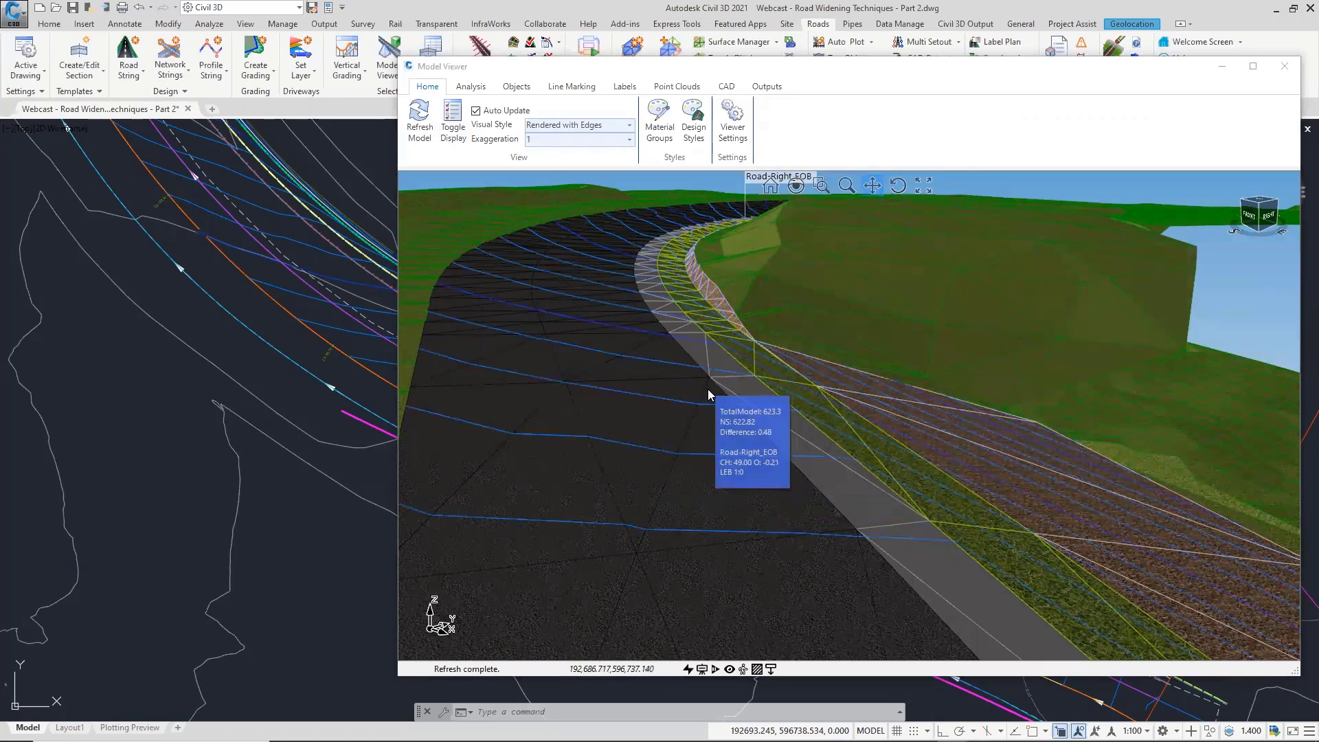
scroll(716, 385, up, 1)
scroll(716, 384, down, 2)
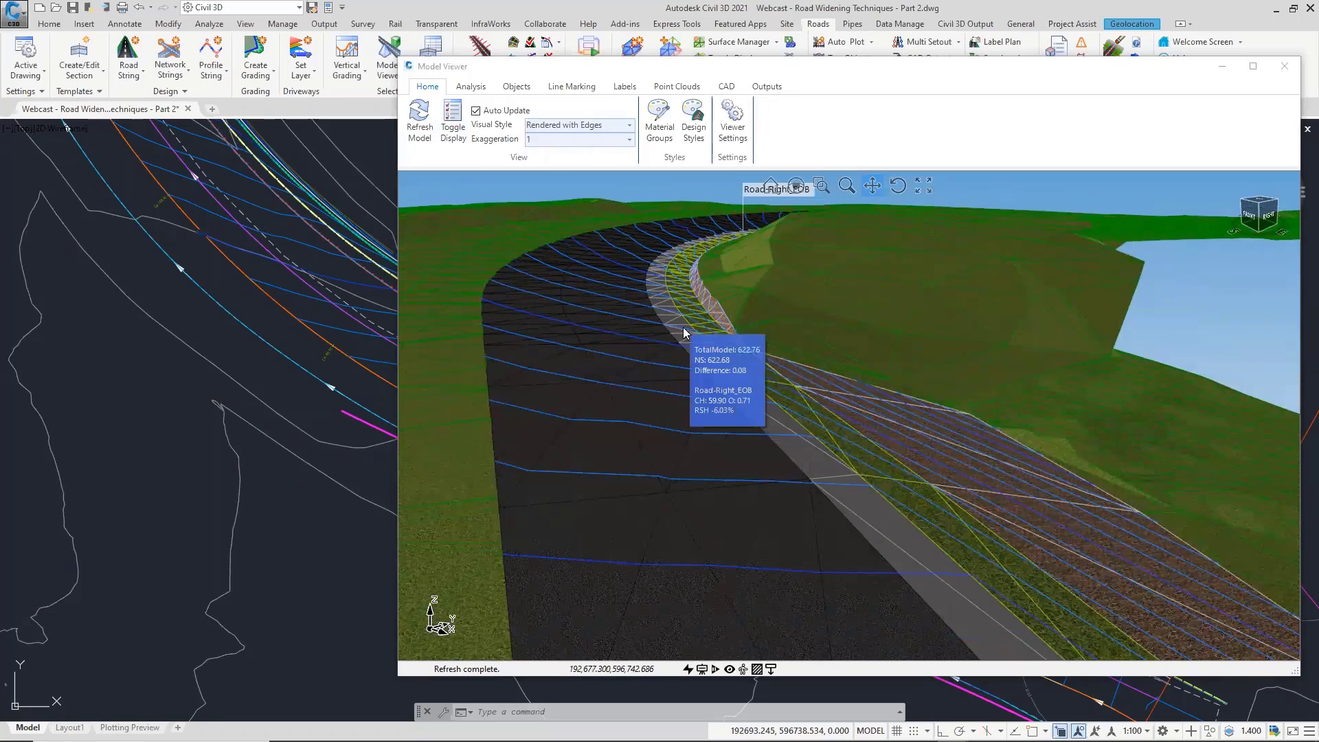
drag(801, 65, 709, 59)
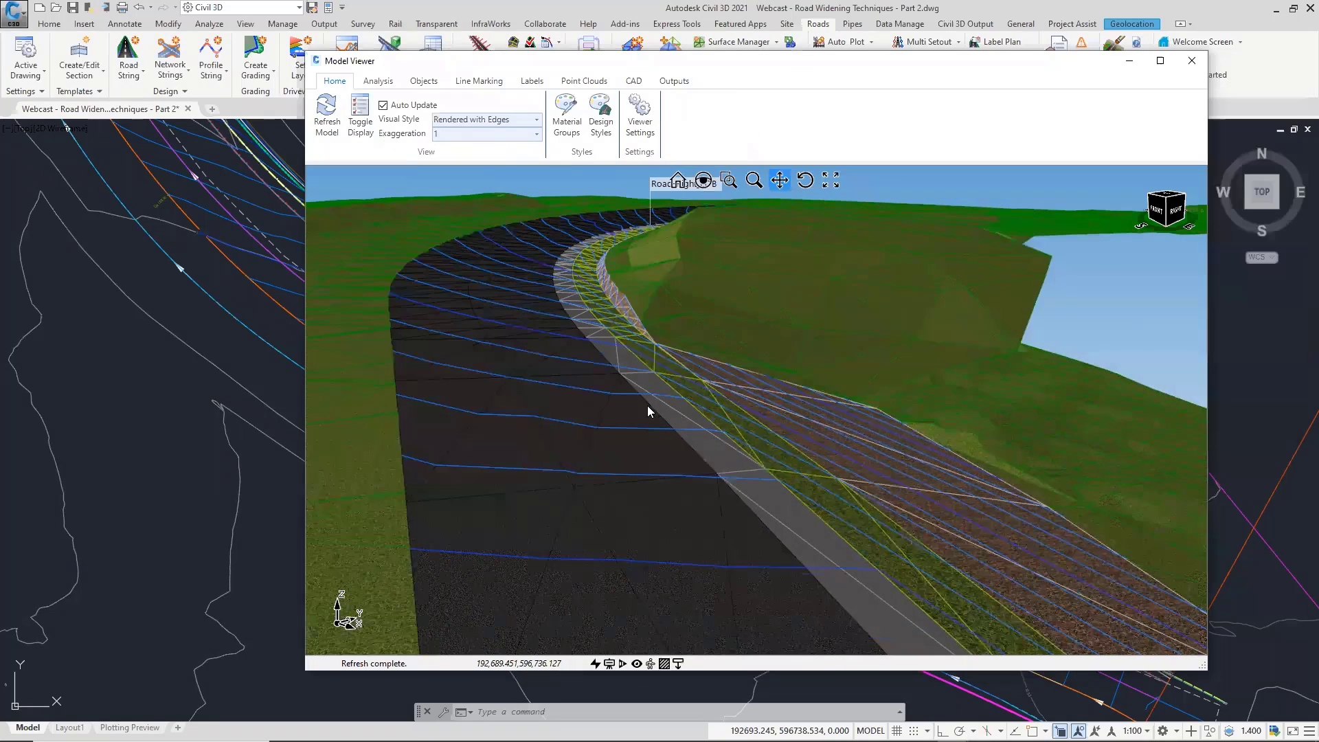
scroll(647, 405, down, 2)
middle_drag(605, 372, 613, 381)
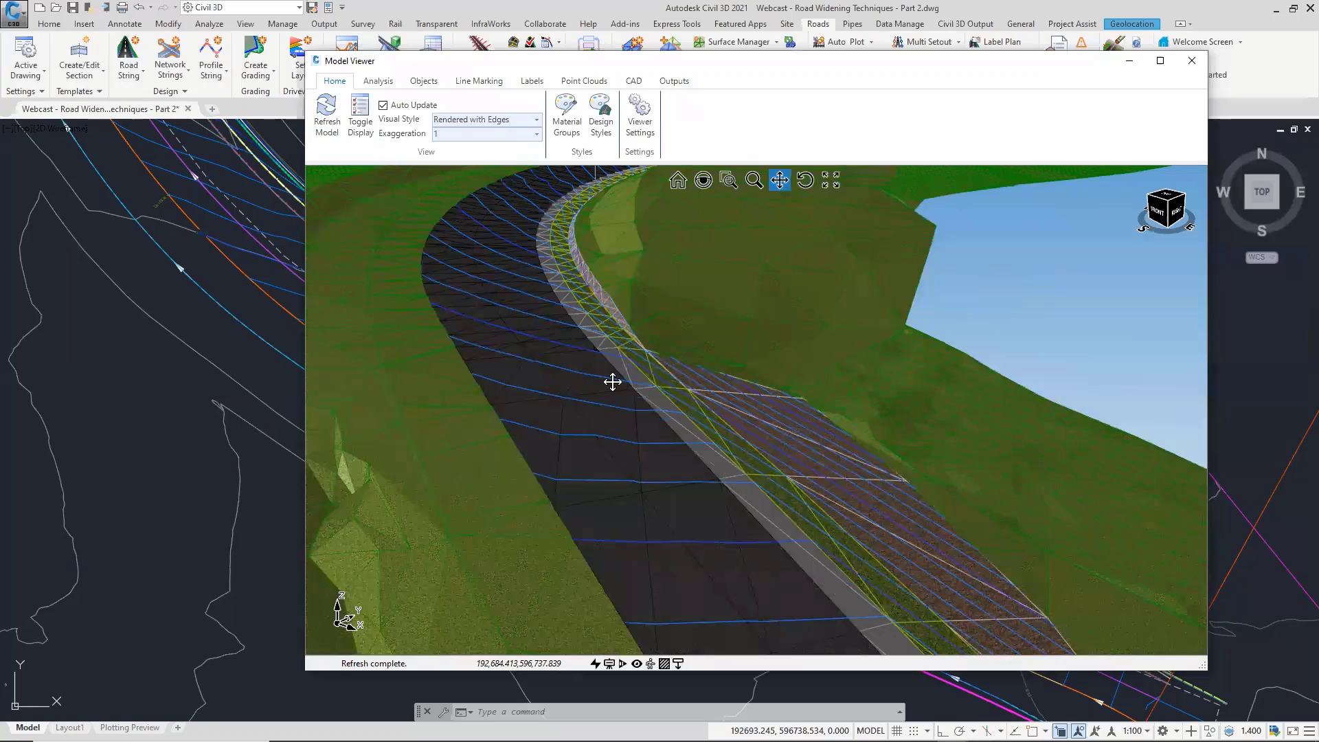
mouse_move(633, 379)
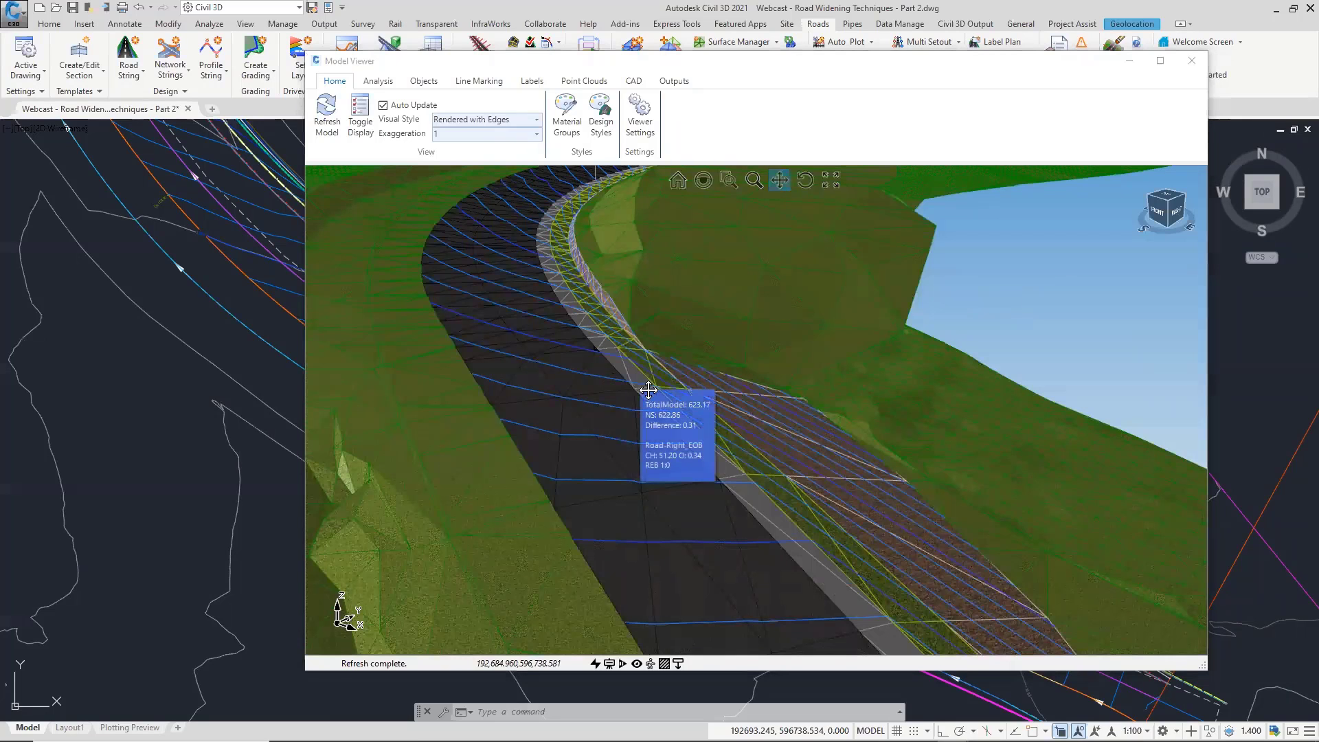
middle_drag(563, 344, 704, 482)
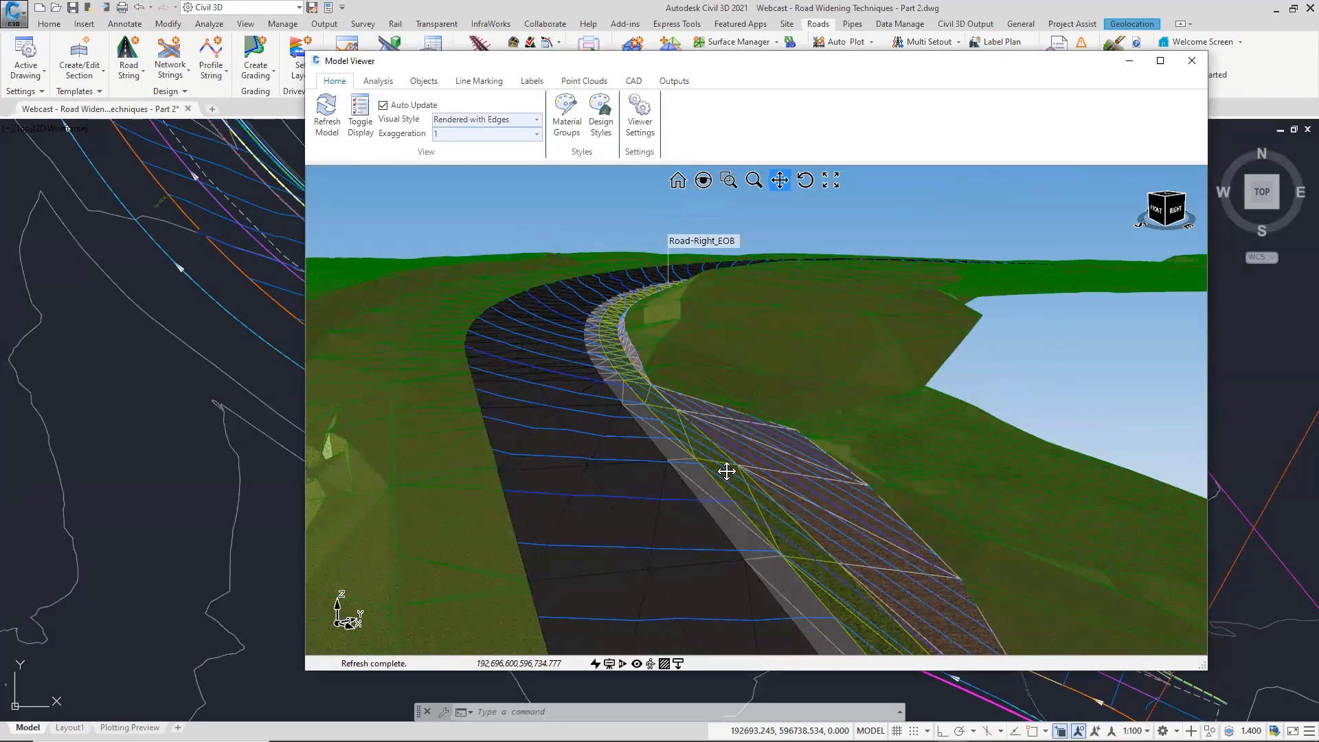
click(1190, 61)
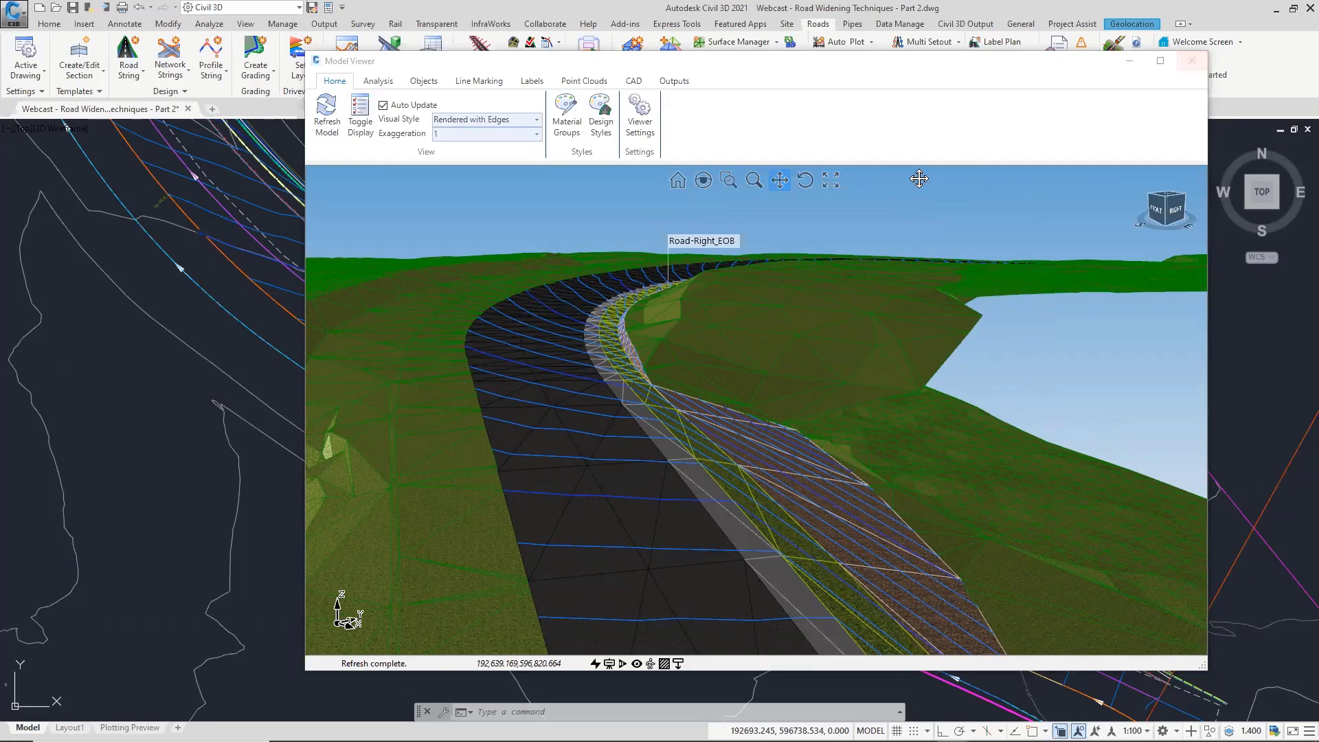
click(1192, 60)
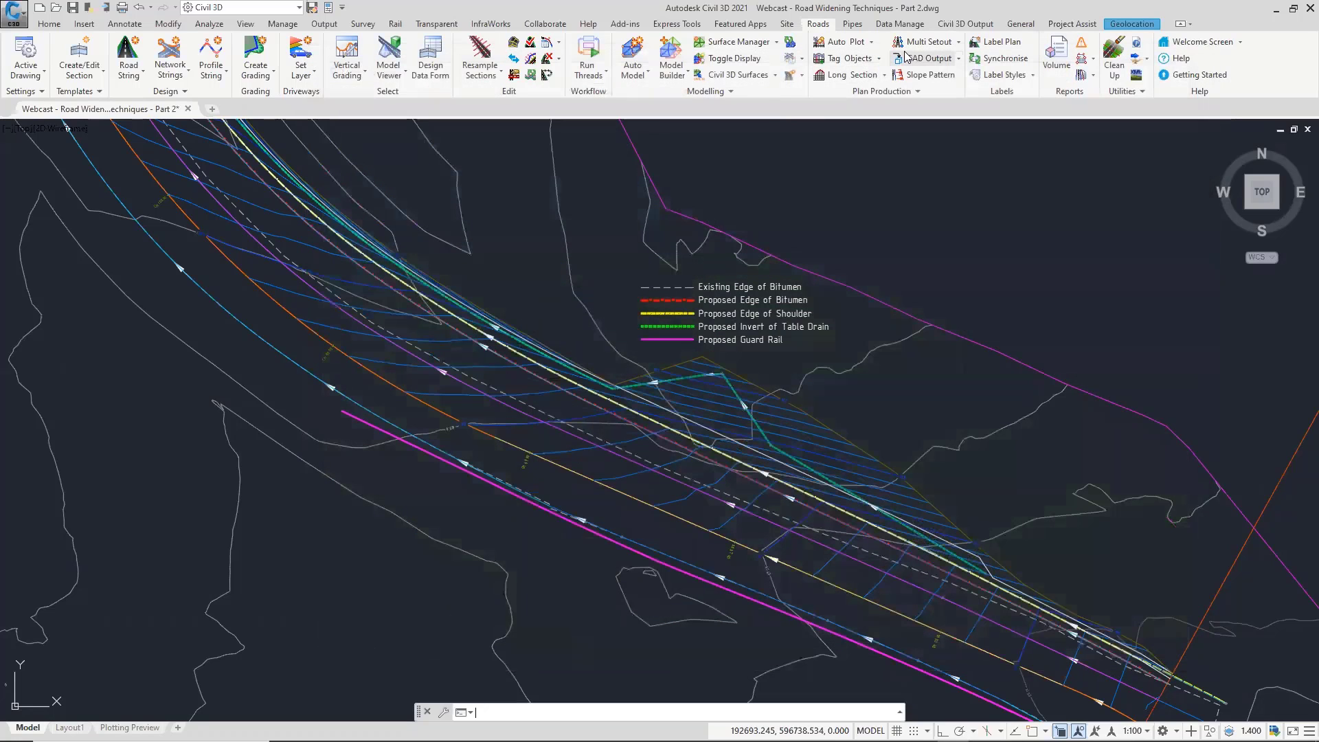
Open cross section plotting for the Road-Right_EOB alignment using its selected sampled sections.
click(878, 59)
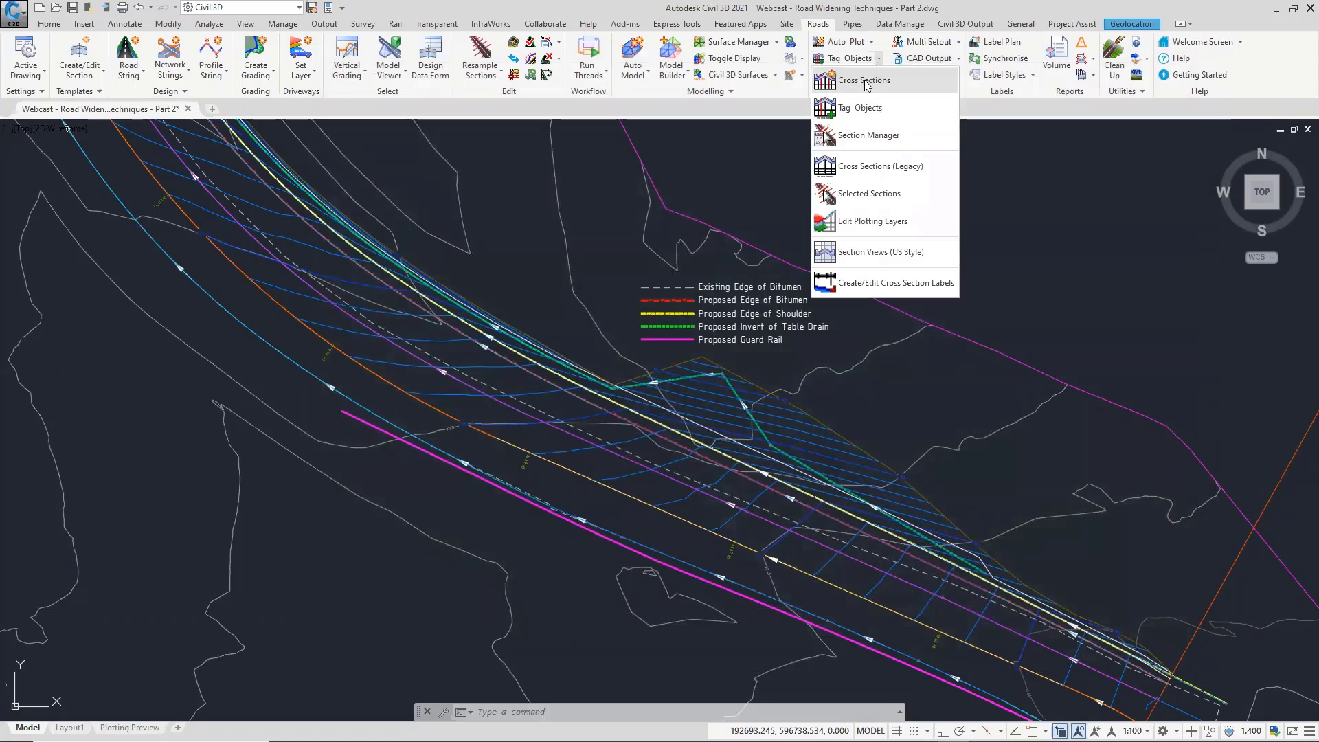
click(865, 83)
key(Return)
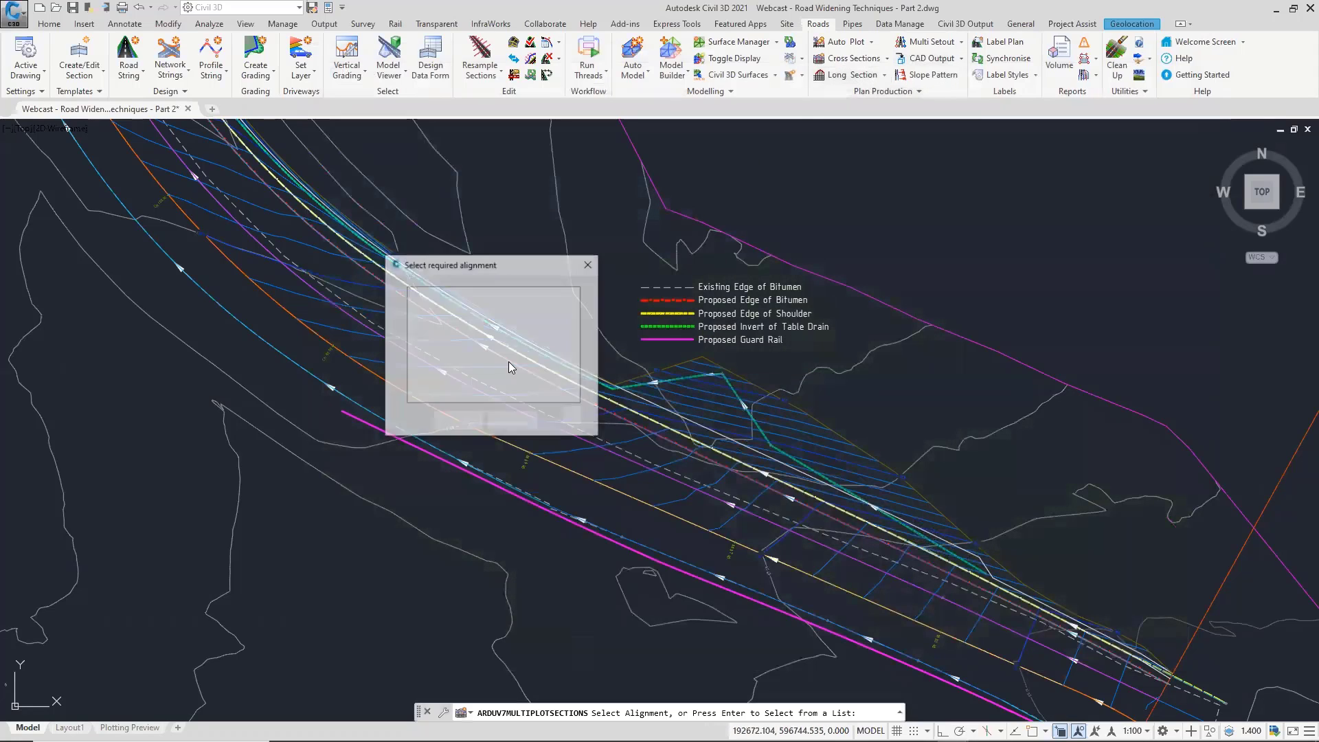
click(450, 423)
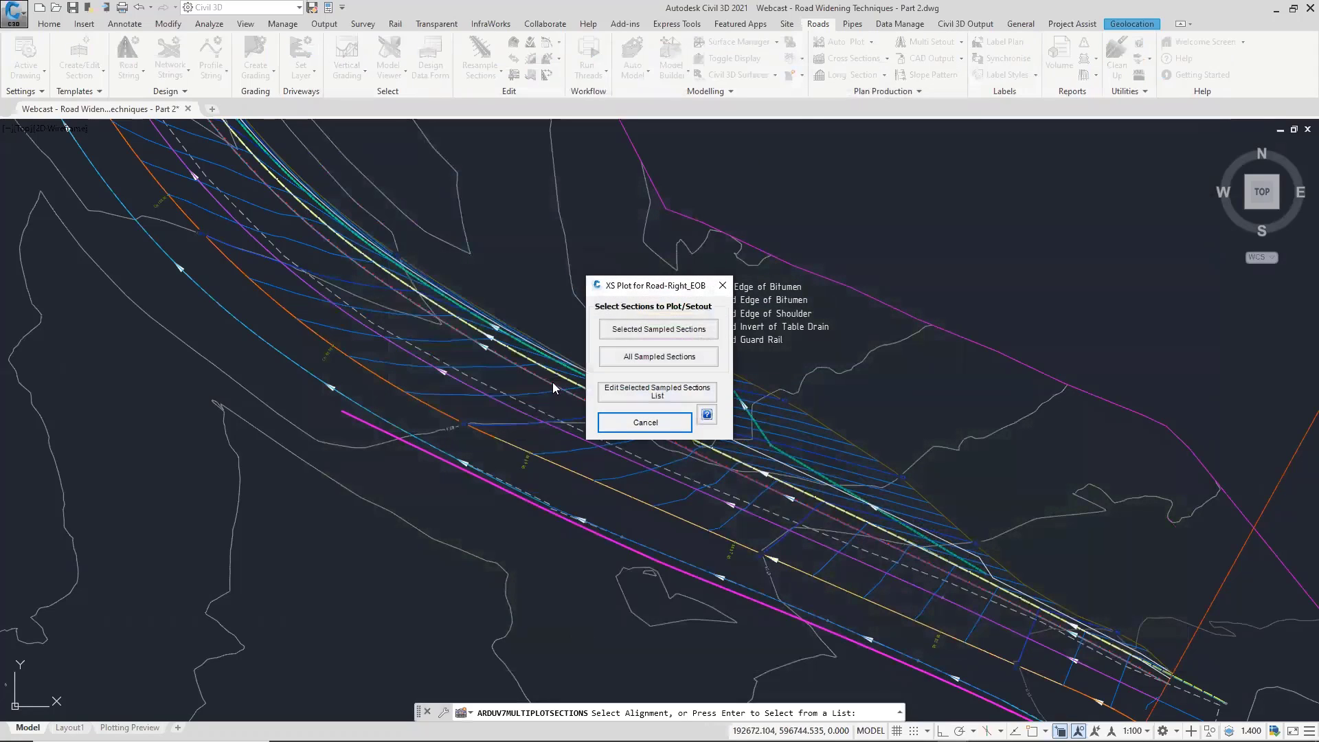
click(640, 329)
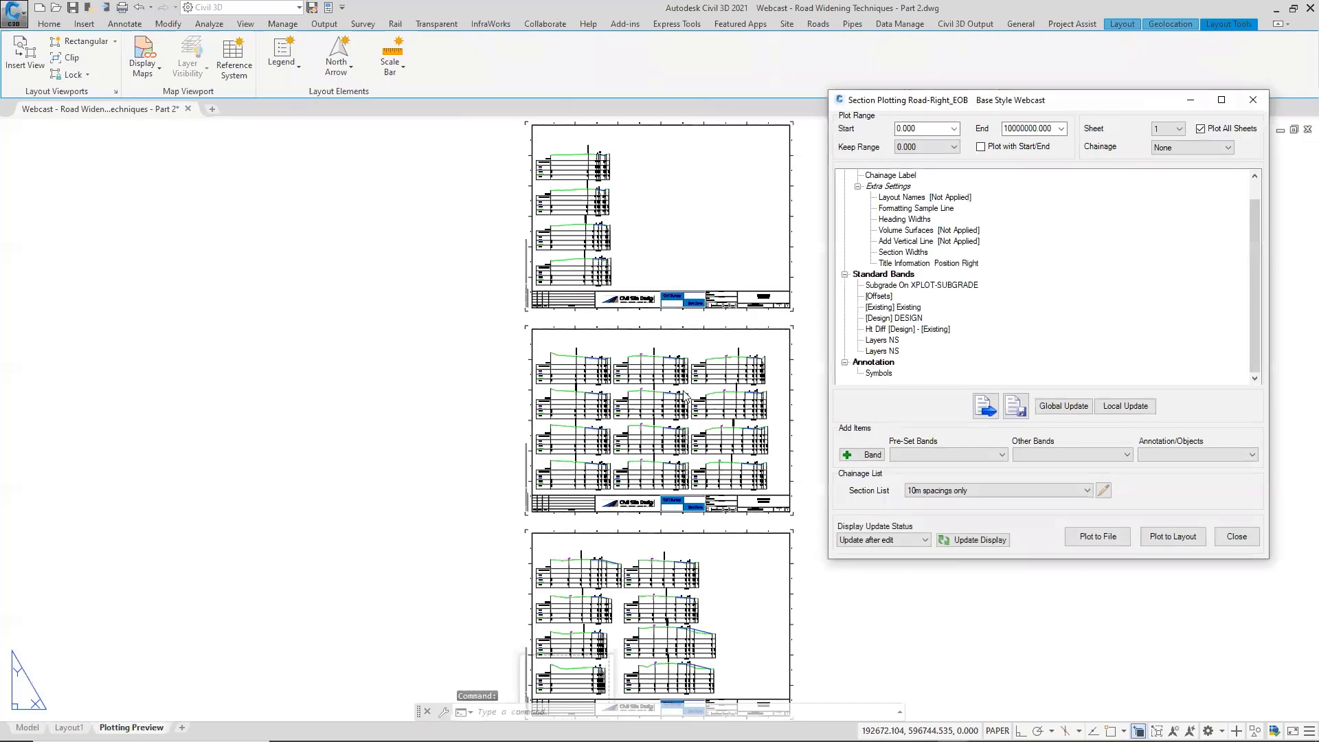
Review the plotted cross sections and their annotations around chainage 180 to 190, and close the section plotting settings.
scroll(734, 393, up, 8)
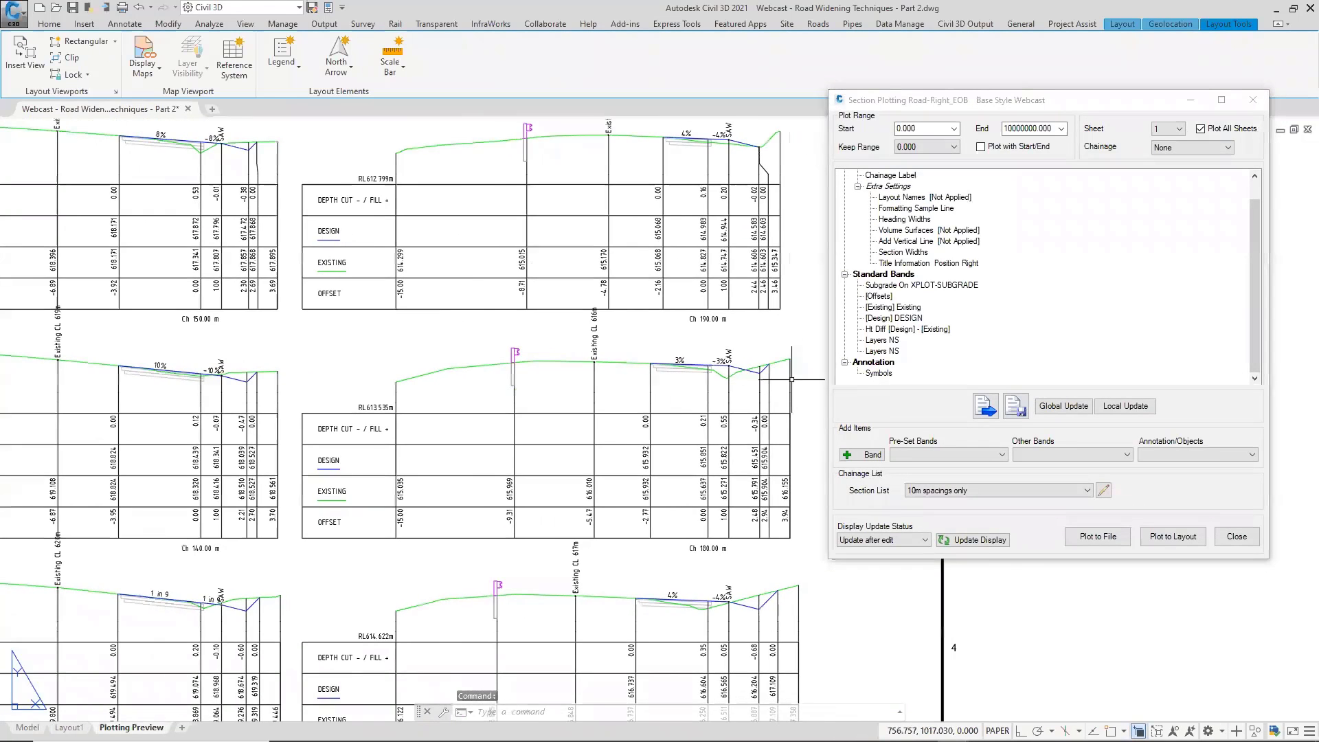
scroll(784, 379, up, 2)
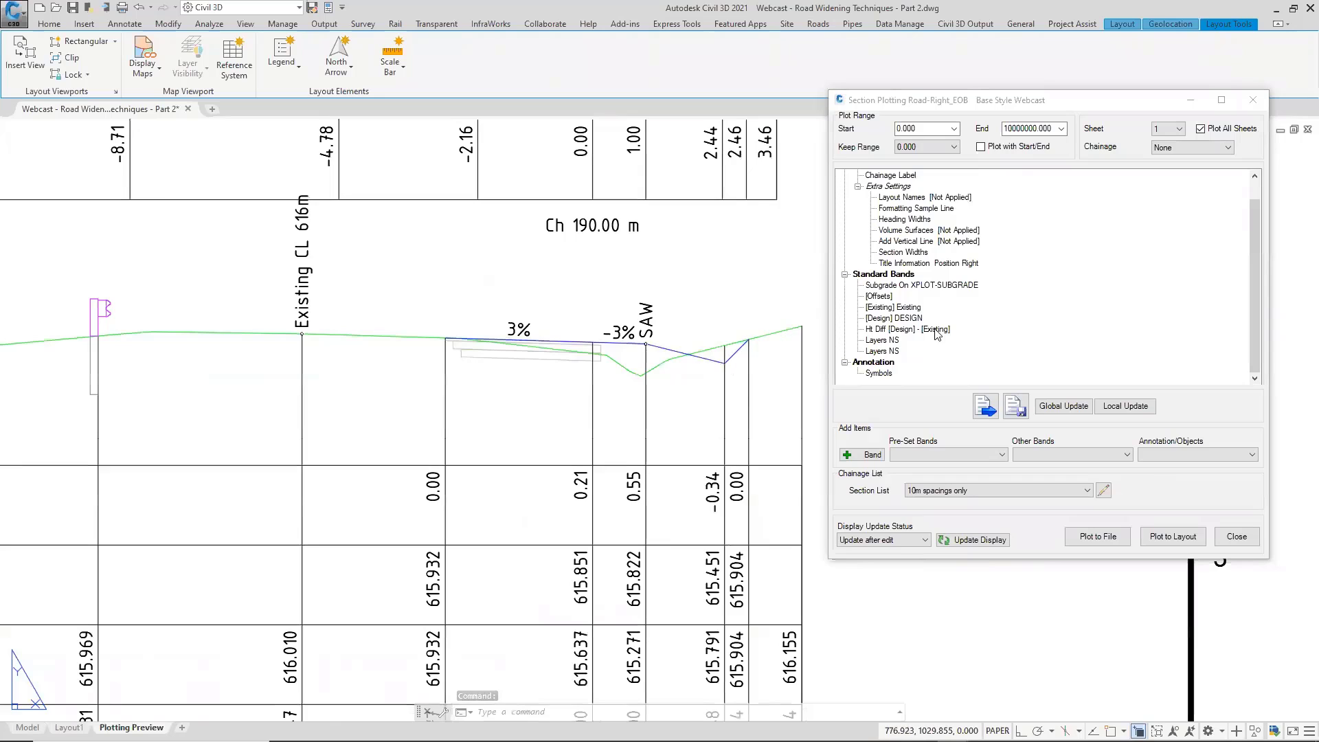
click(882, 373)
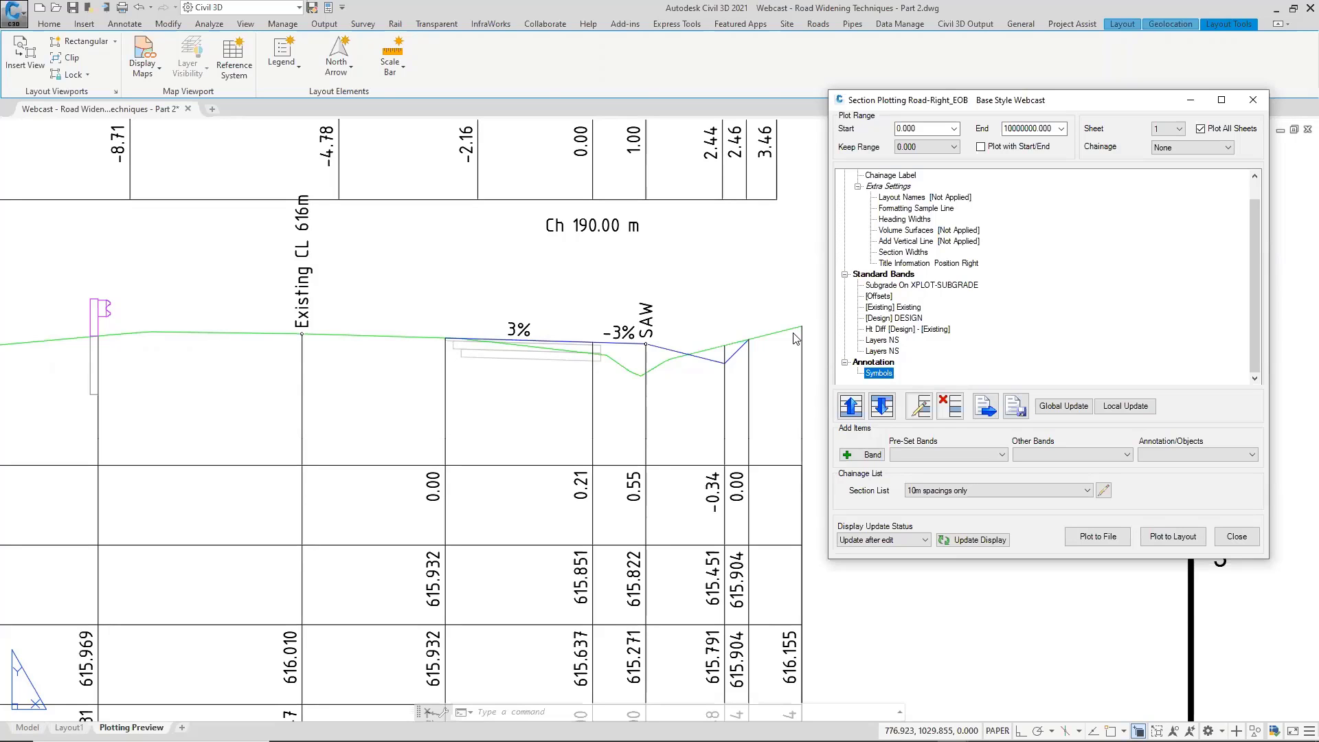
scroll(519, 254, down, 4)
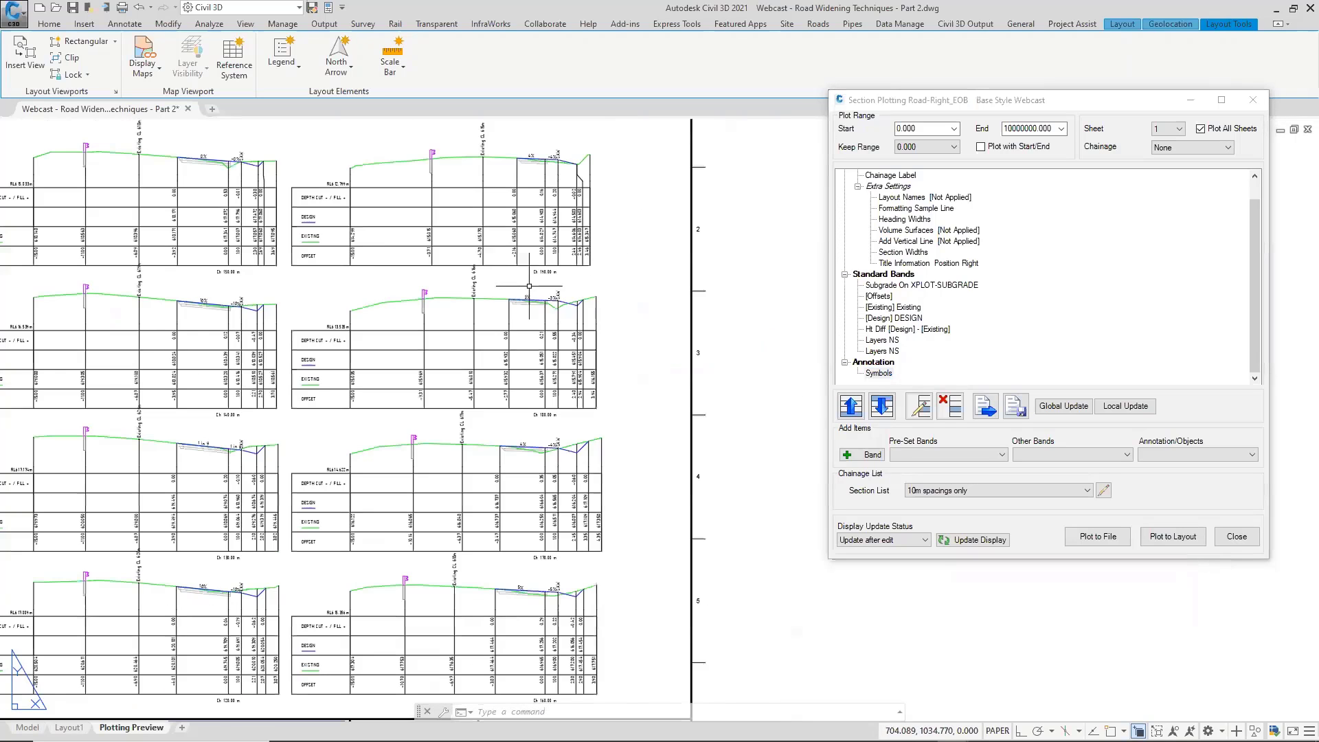
middle_drag(221, 296, 409, 293)
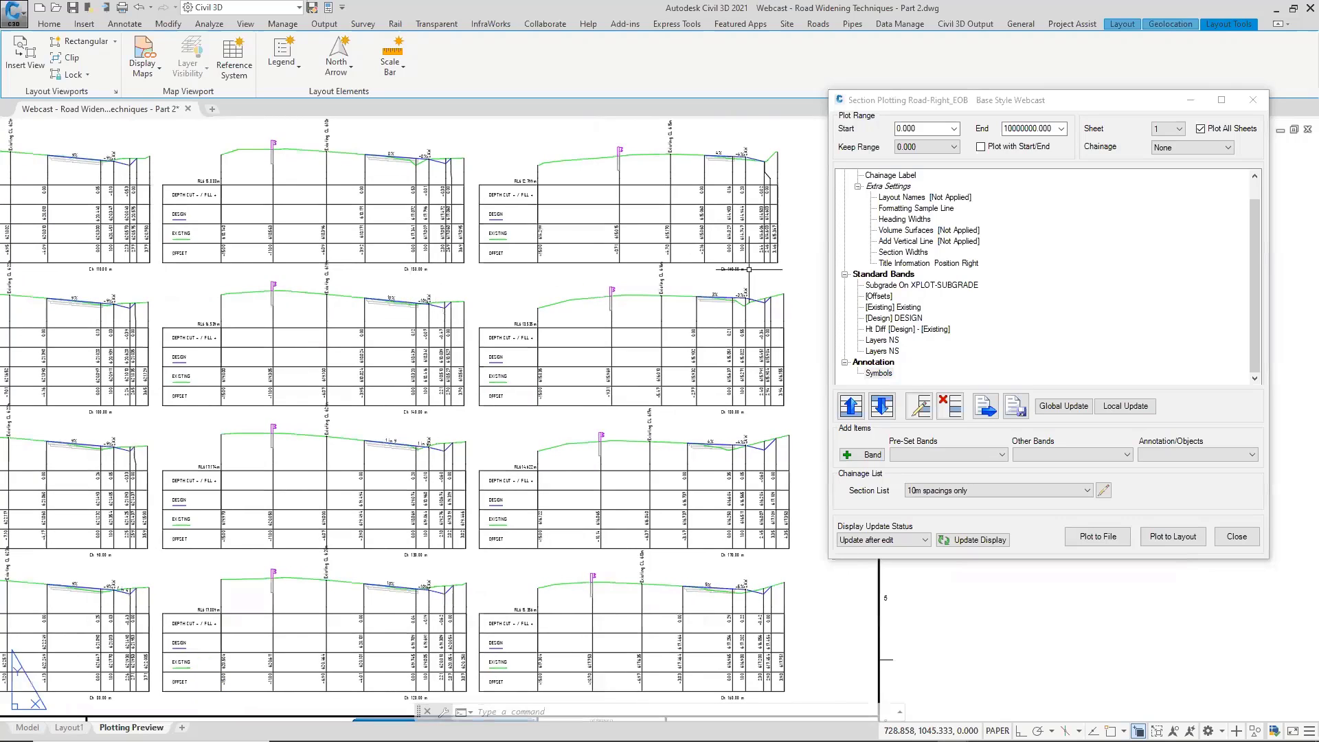
click(1250, 99)
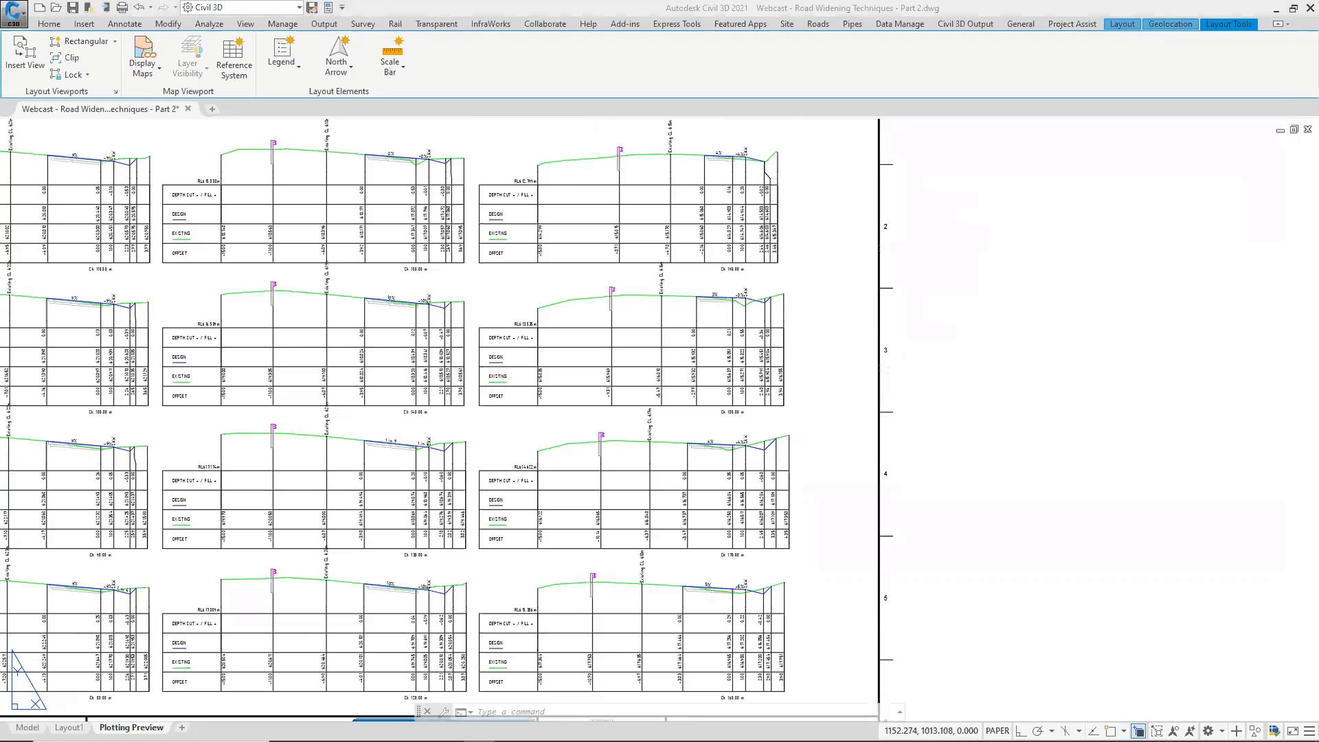